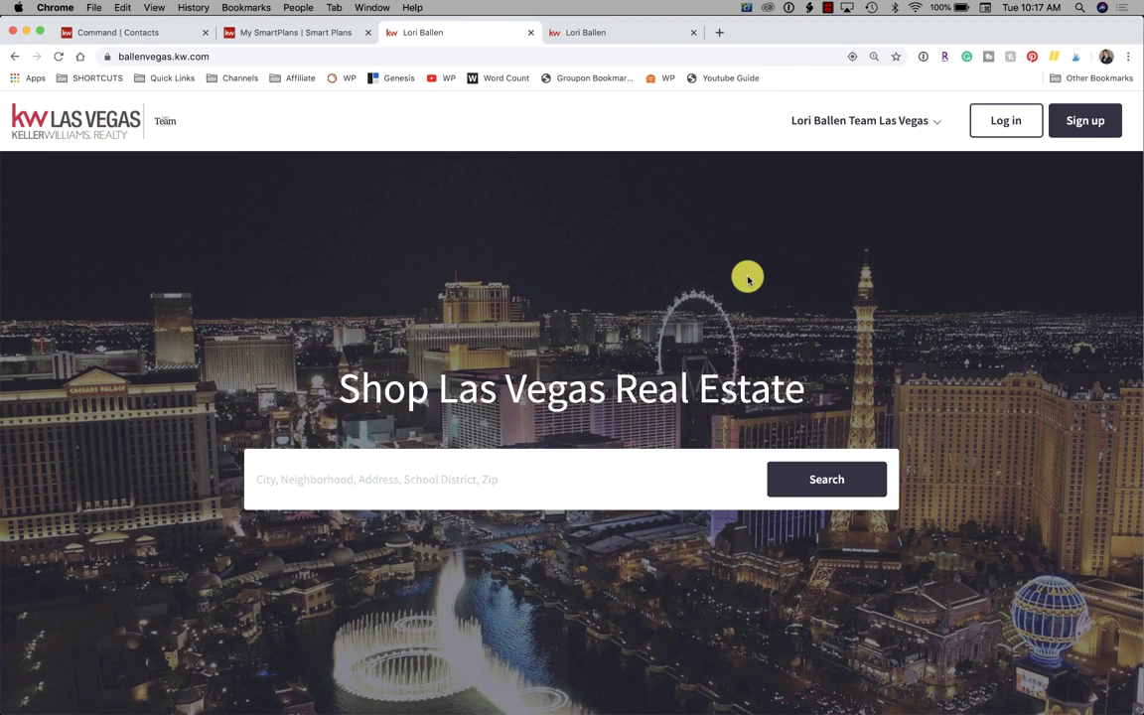
Scroll up and down the Keller Williams agent homepage to look over its content
scroll(748, 279, "down", 1)
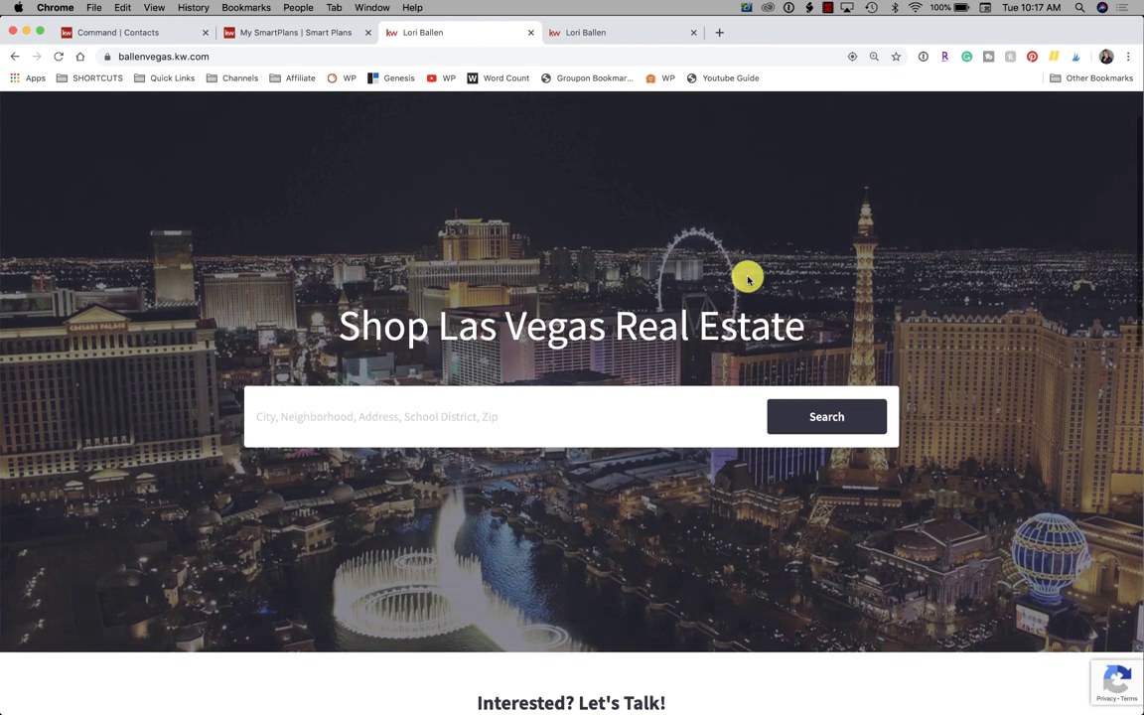
scroll(747, 279, "up", 1)
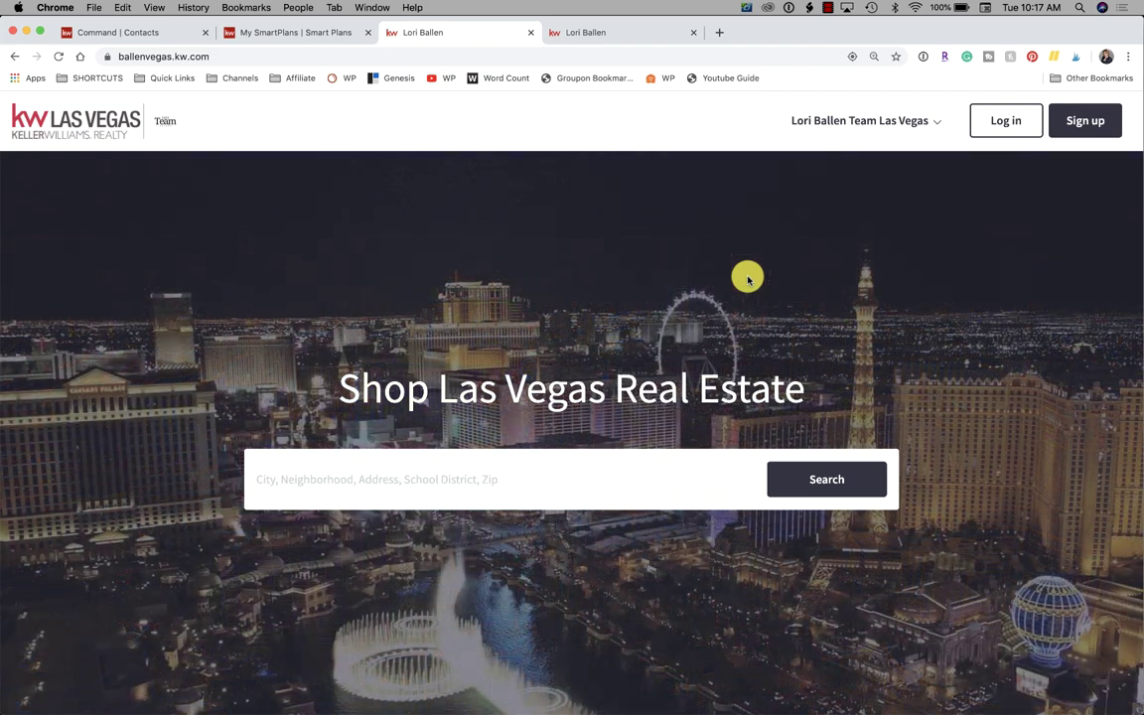
scroll(748, 279, "down", 2)
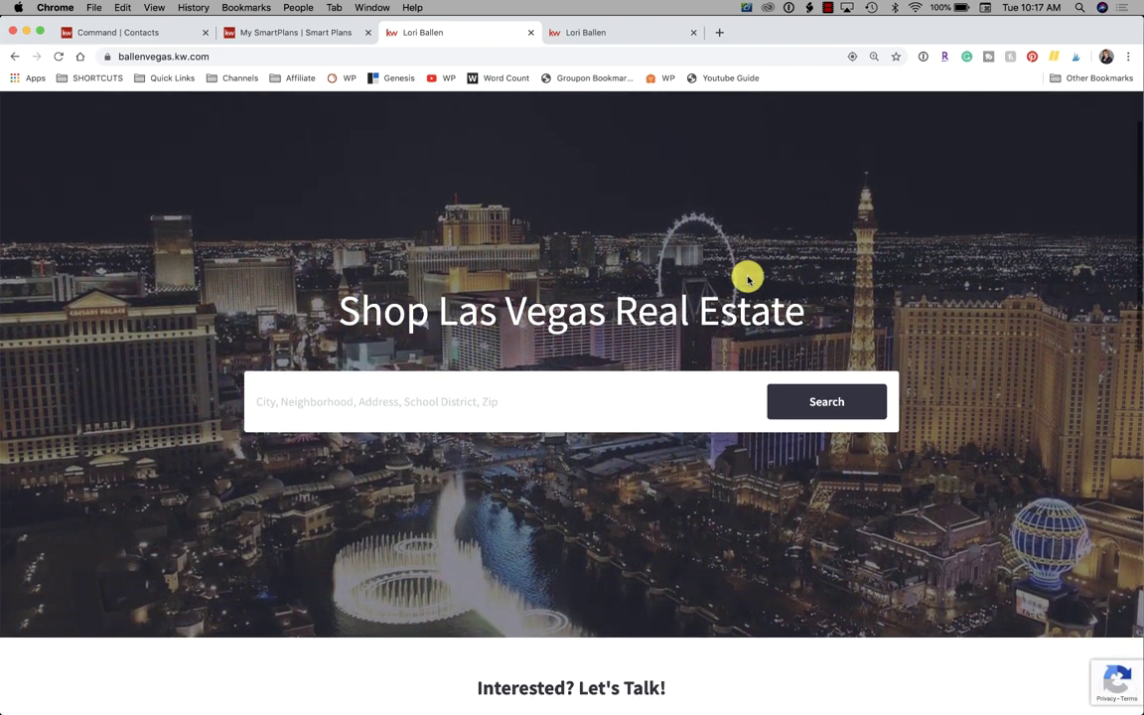
scroll(748, 279, "down", 2)
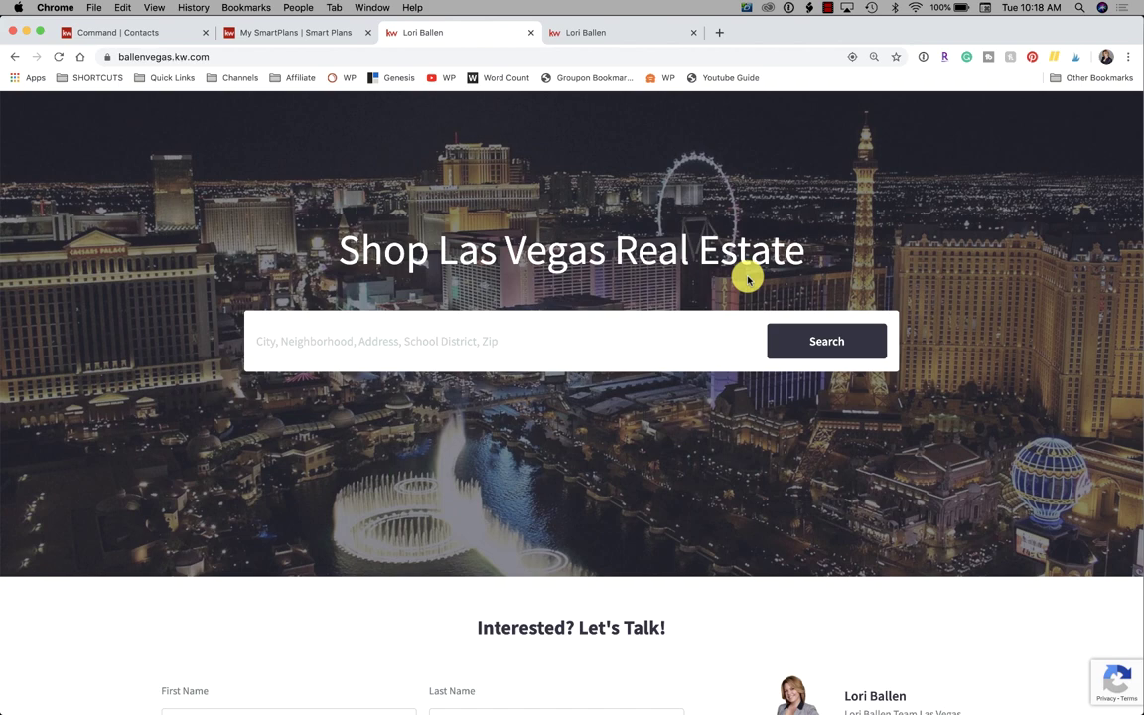
scroll(748, 279, "up", 1)
scroll(748, 277, "down", 2)
scroll(748, 276, "up", 4)
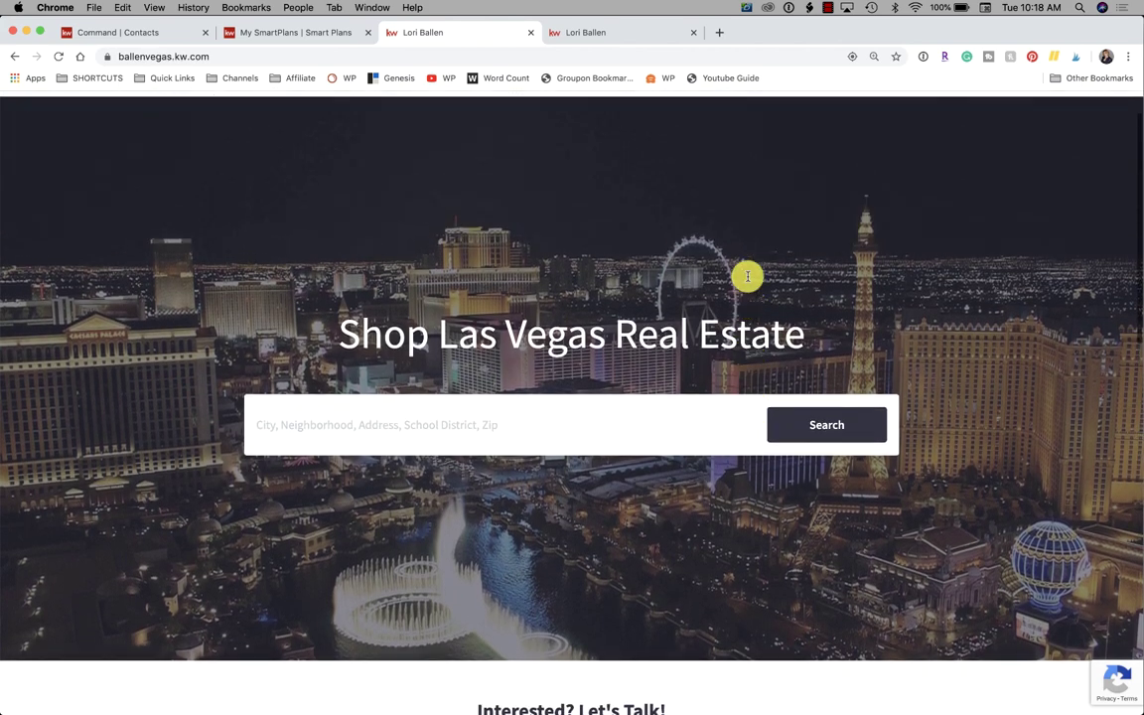
scroll(748, 277, "up", 2)
left_click(152, 34)
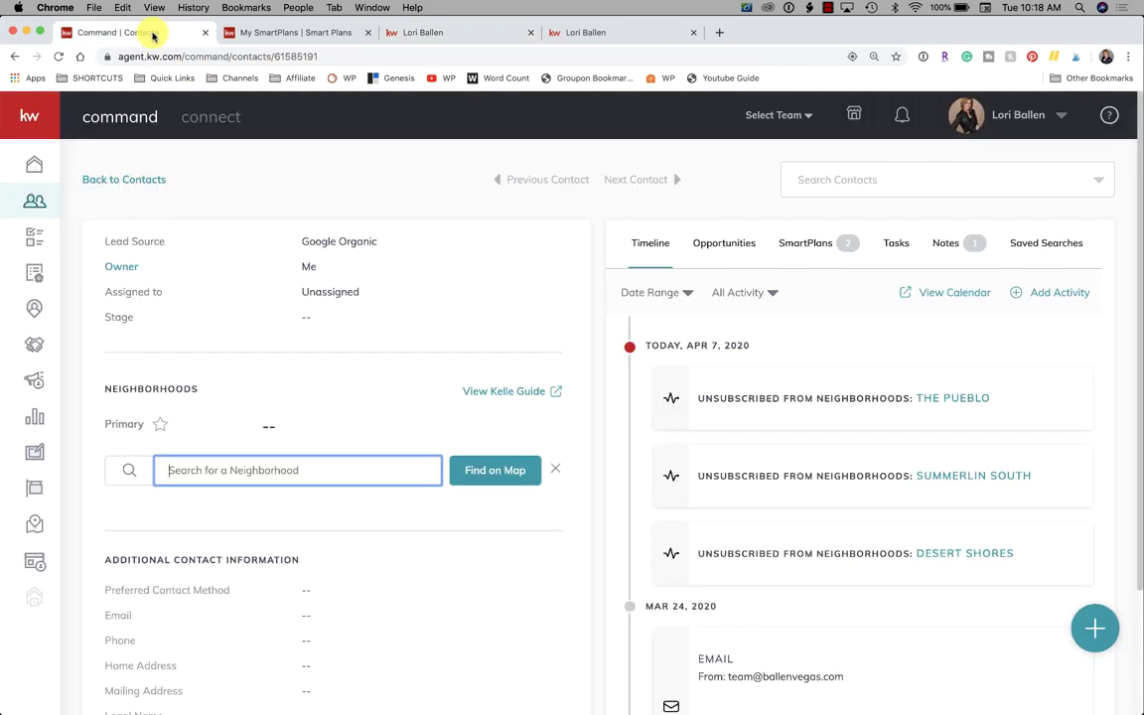
scroll(371, 312, "up", 5)
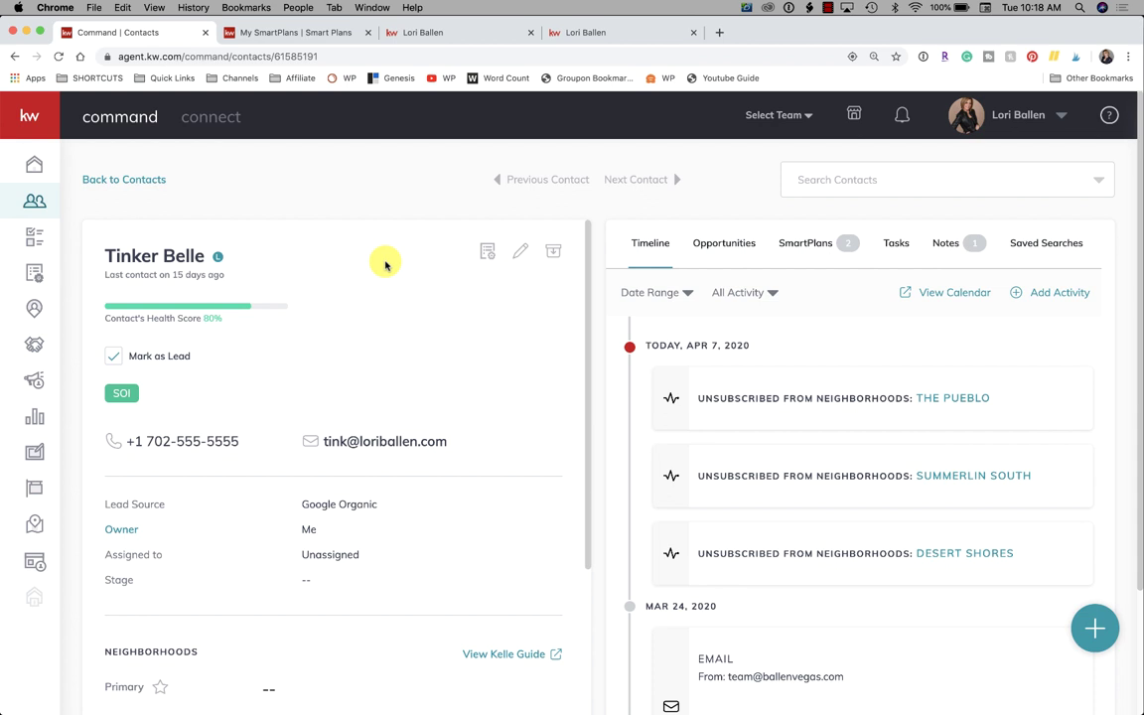
scroll(385, 264, "down", 5)
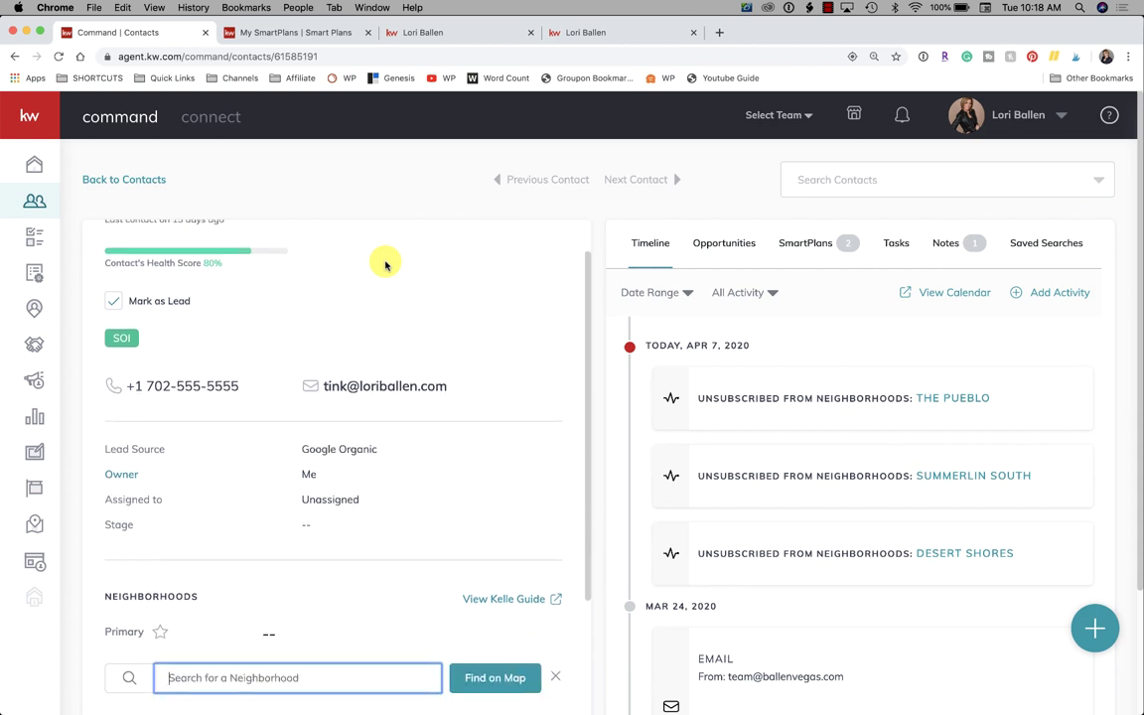
scroll(385, 264, "up", 5)
scroll(385, 263, "down", 5)
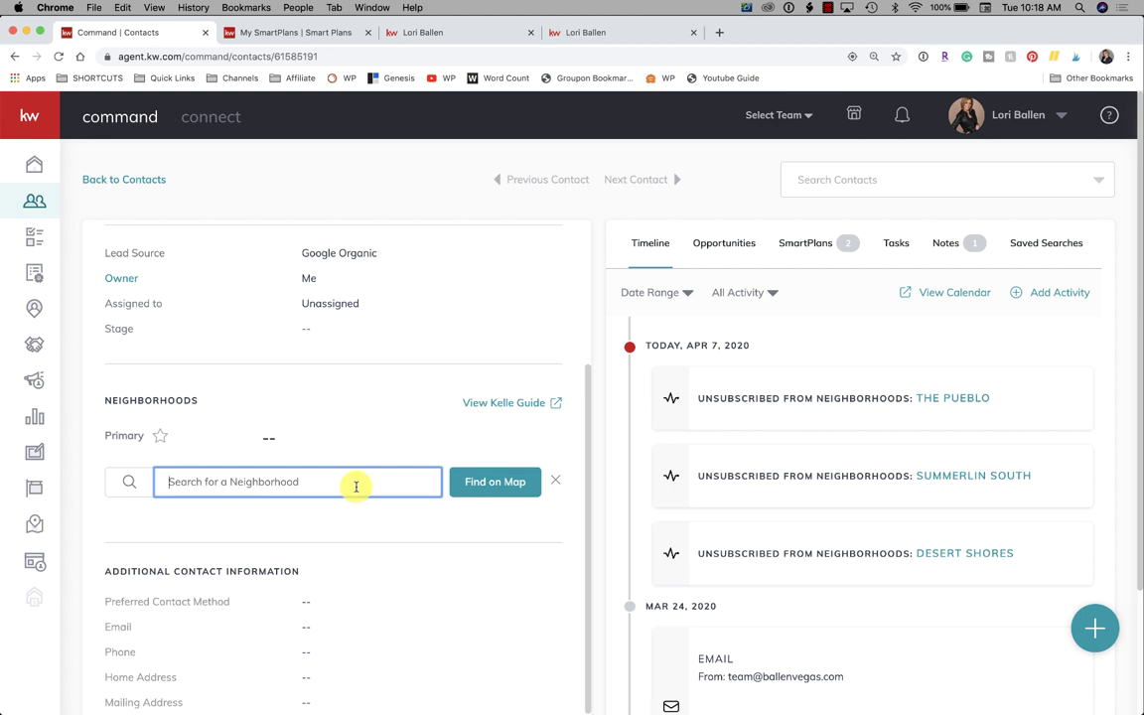
left_click(352, 409)
scroll(353, 411, "down", 1)
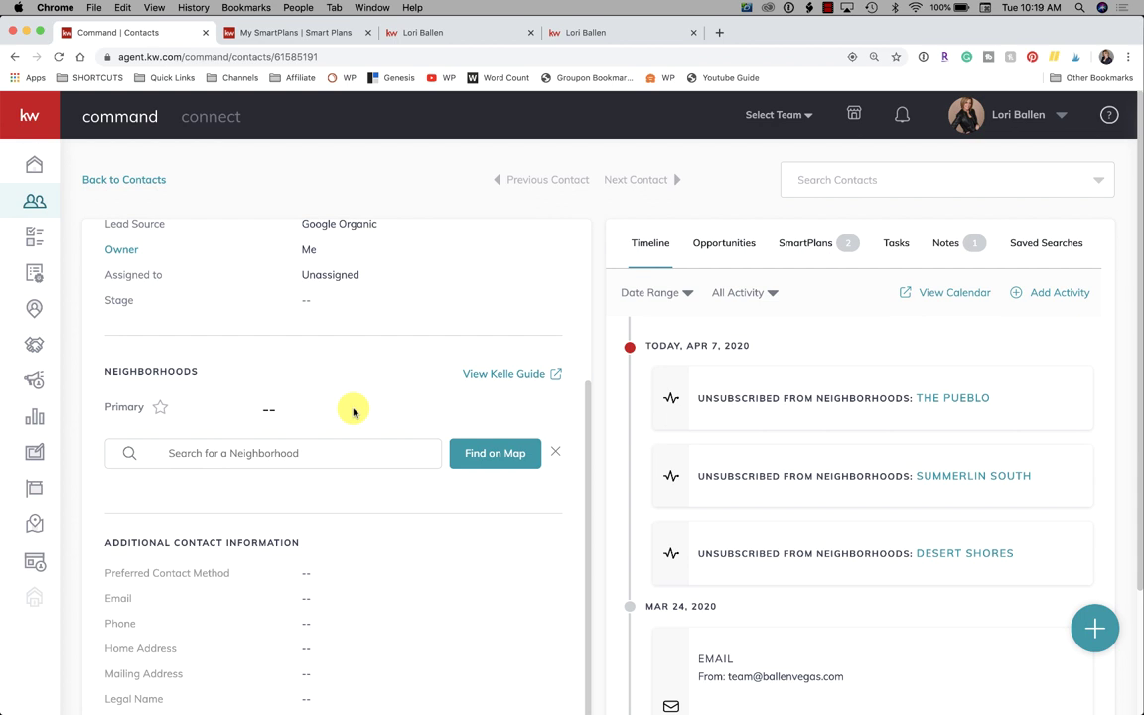
scroll(352, 411, "down", 1)
scroll(352, 411, "up", 5)
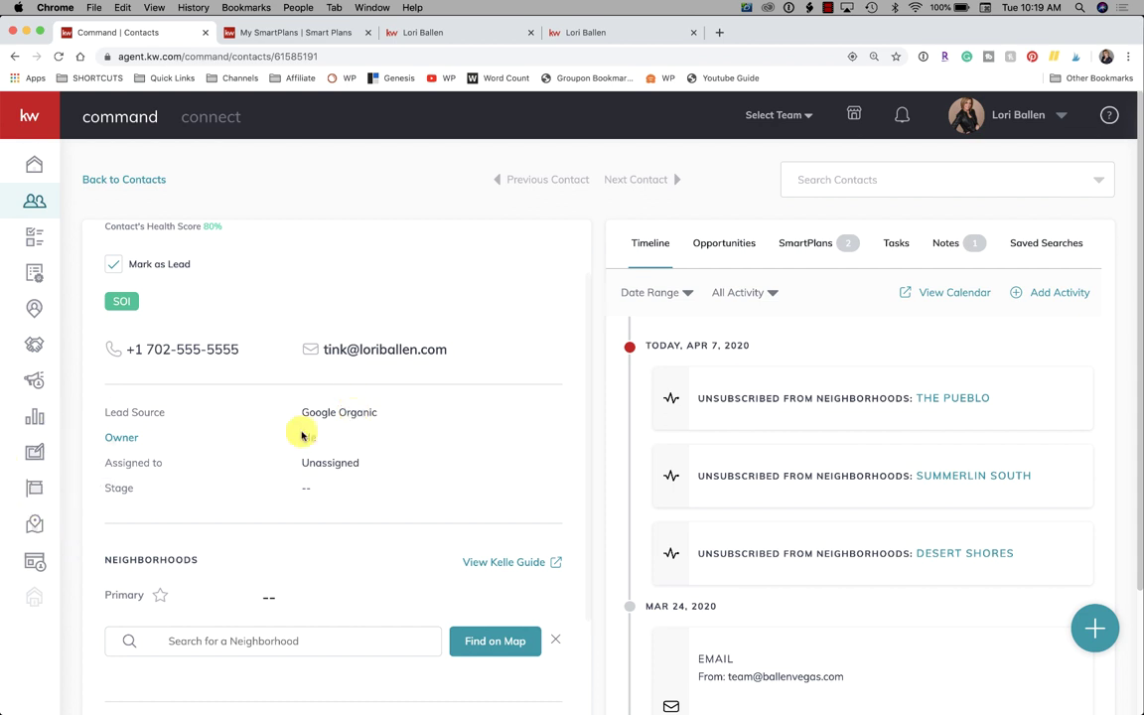
Pass through SmartPlans back to the Las Vegas agent site, check its footer, then open the team-name page list
left_click(327, 35)
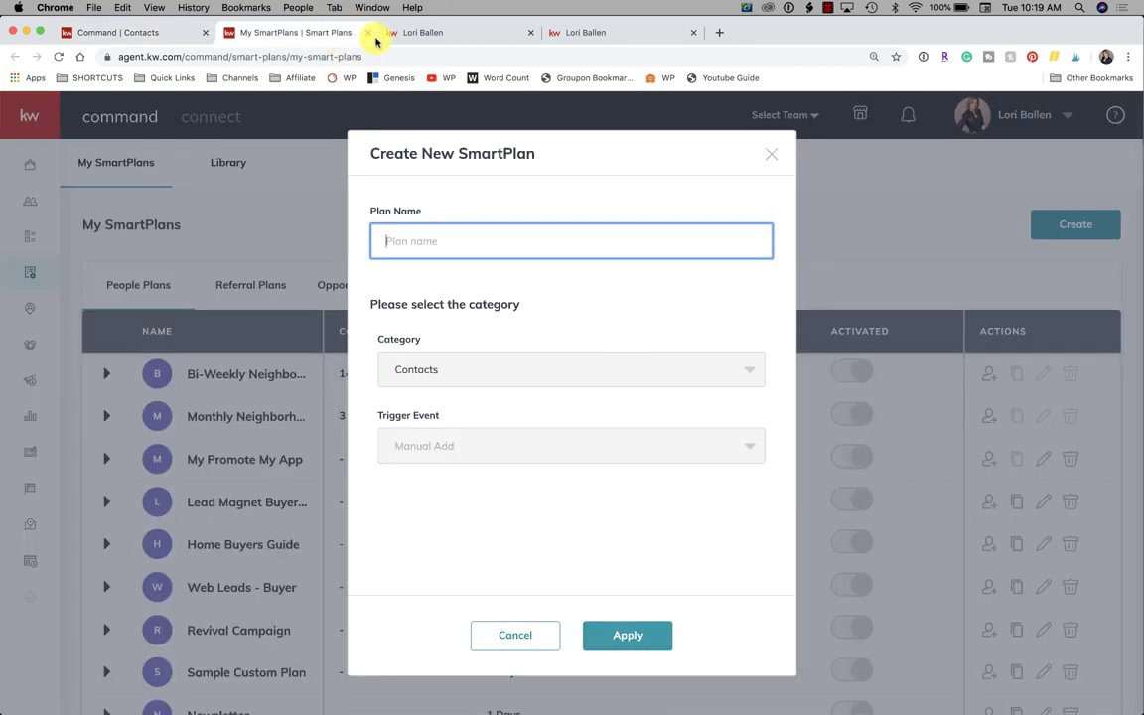
left_click(415, 40)
scroll(486, 388, "down", 10)
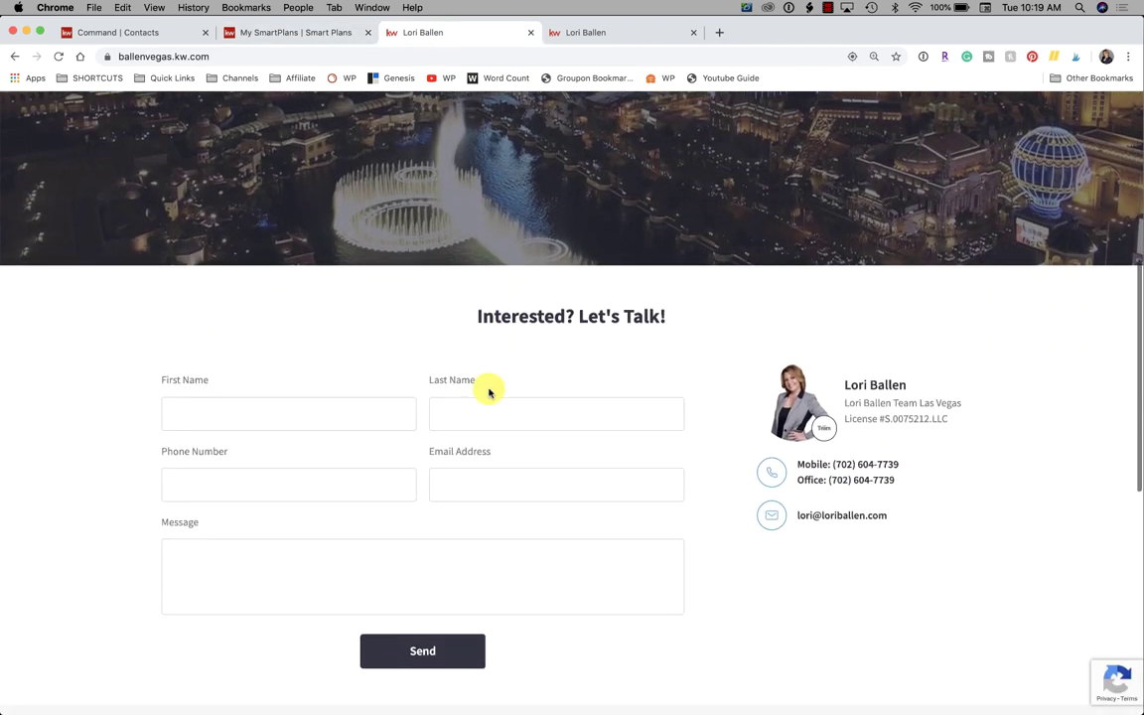
scroll(487, 389, "down", 5)
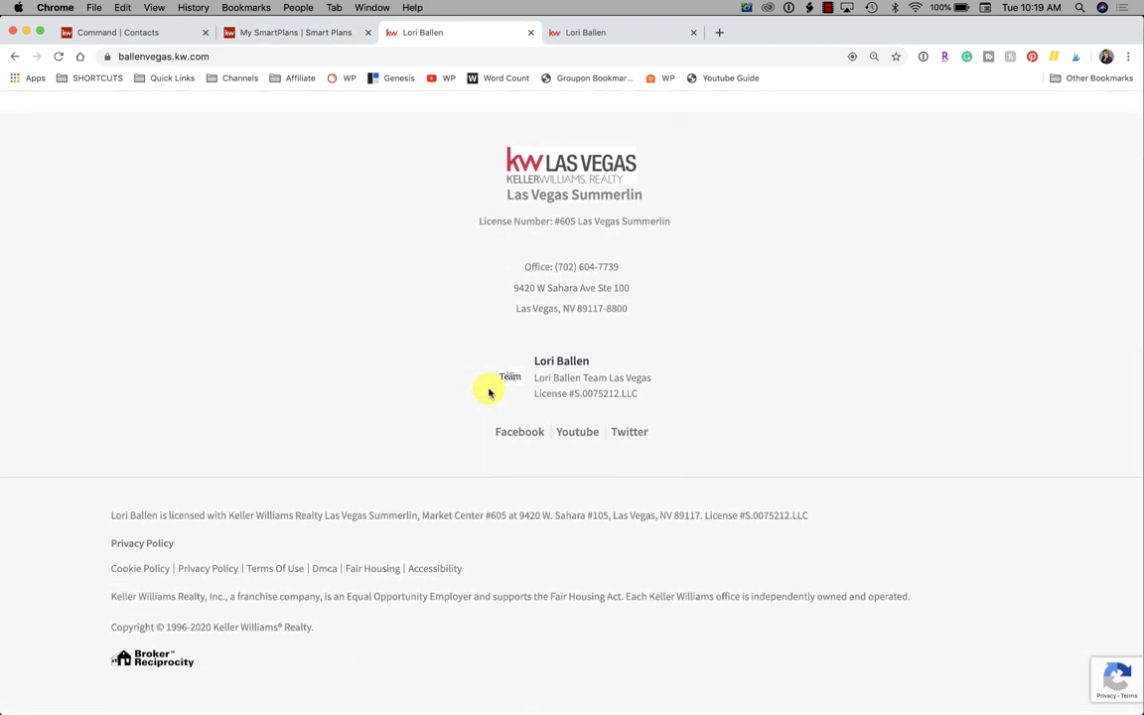
scroll(461, 440, "up", 15)
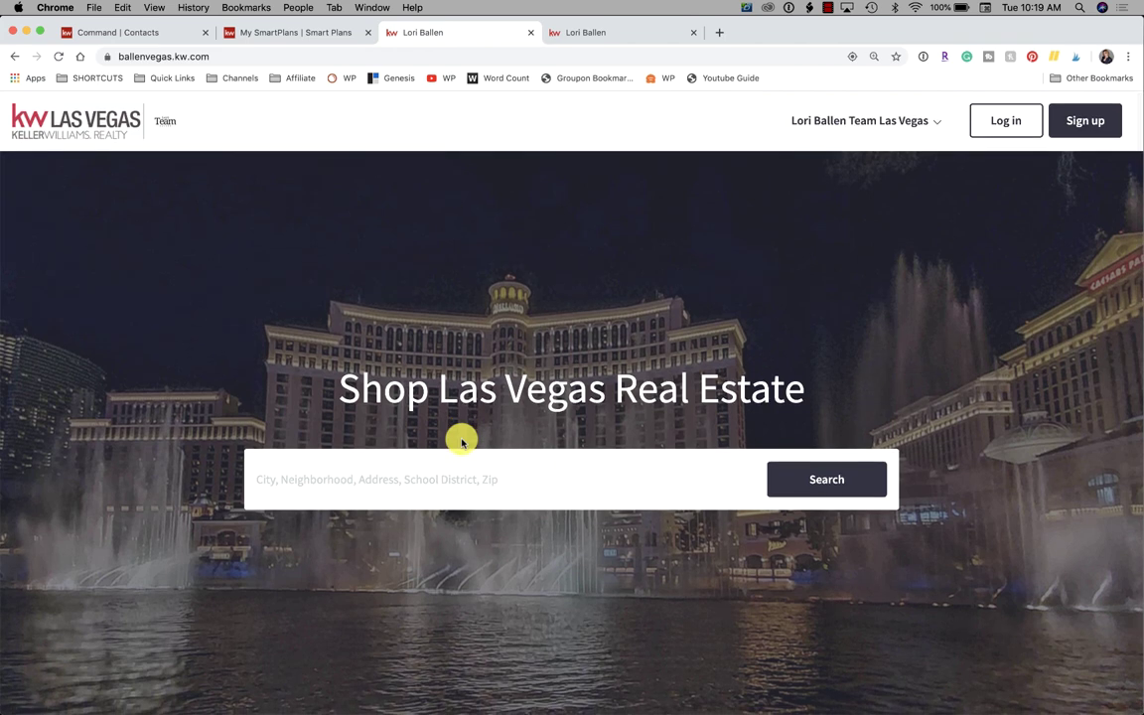
left_click(808, 117)
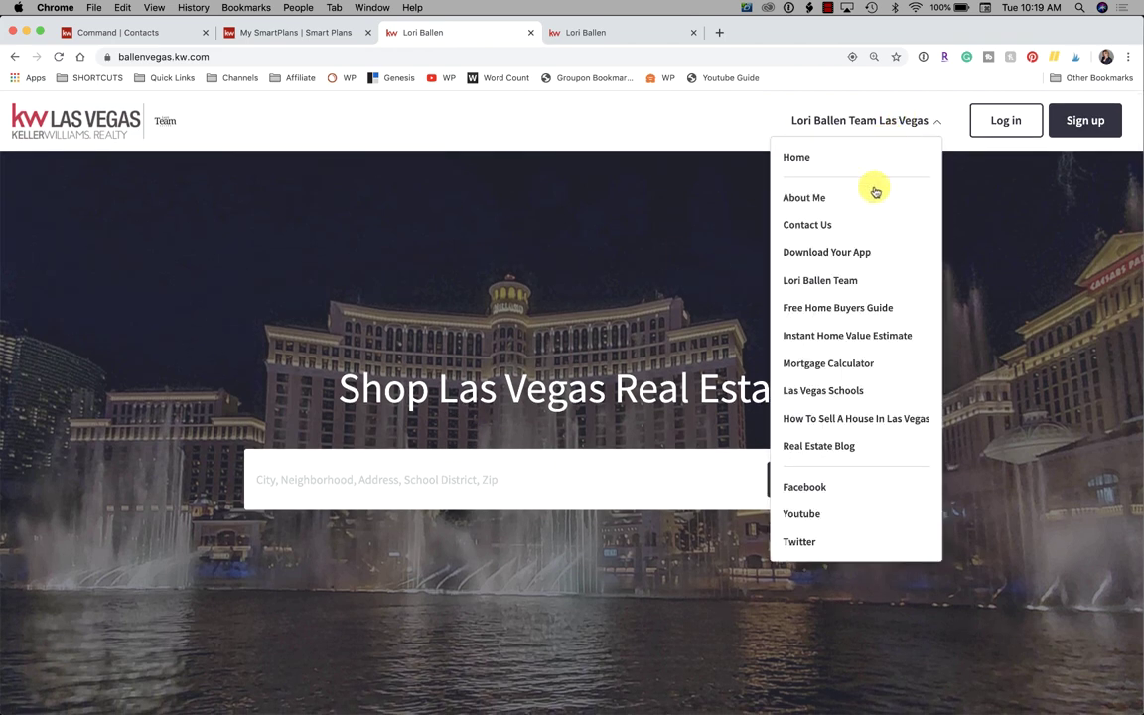
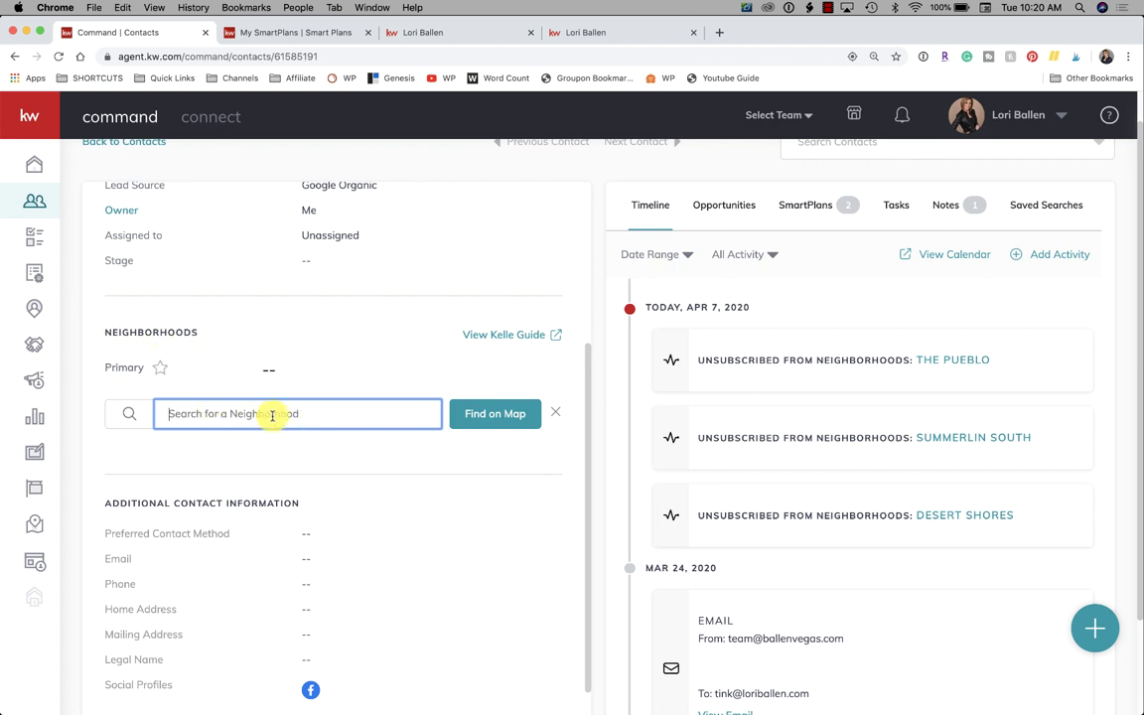
Search the contact's neighborhoods for 89138, then Southern Highlands, reviewing the suggestions
type("8913")
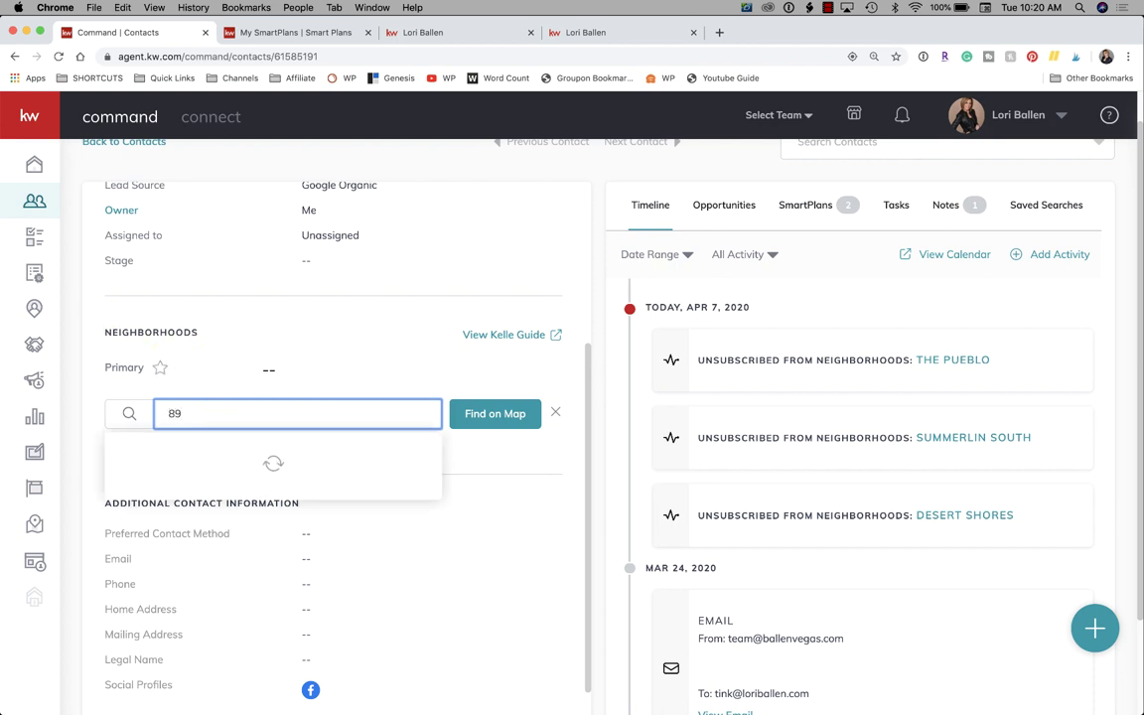
type("8")
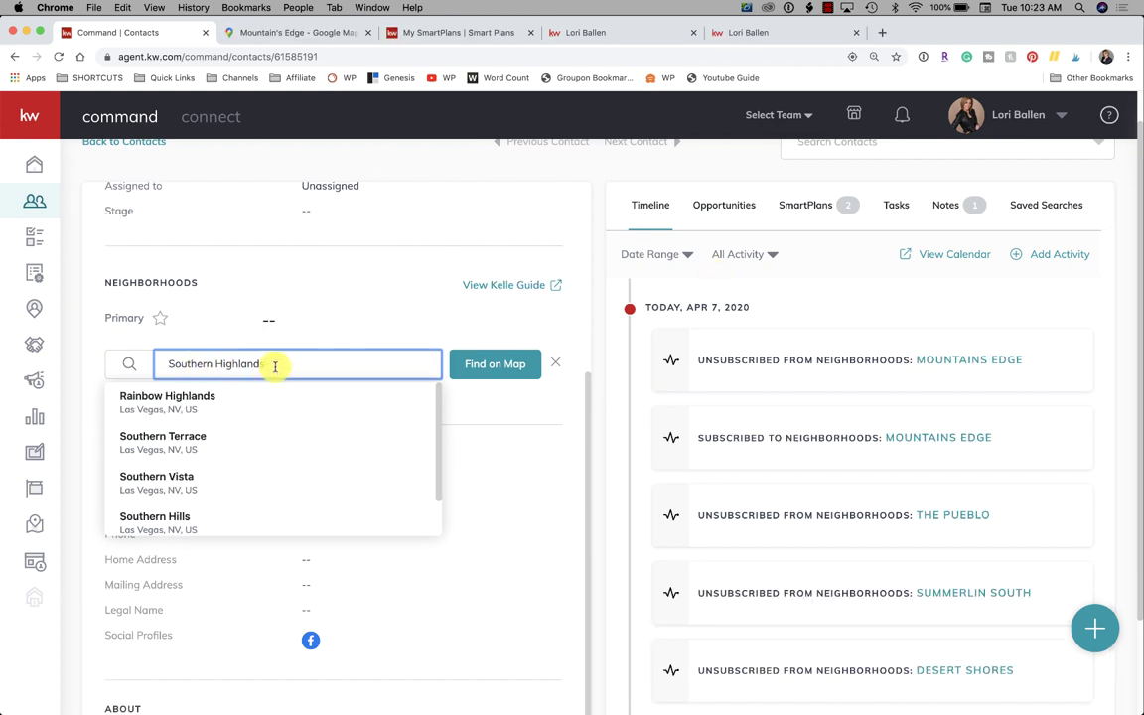
scroll(273, 452, "down", 2)
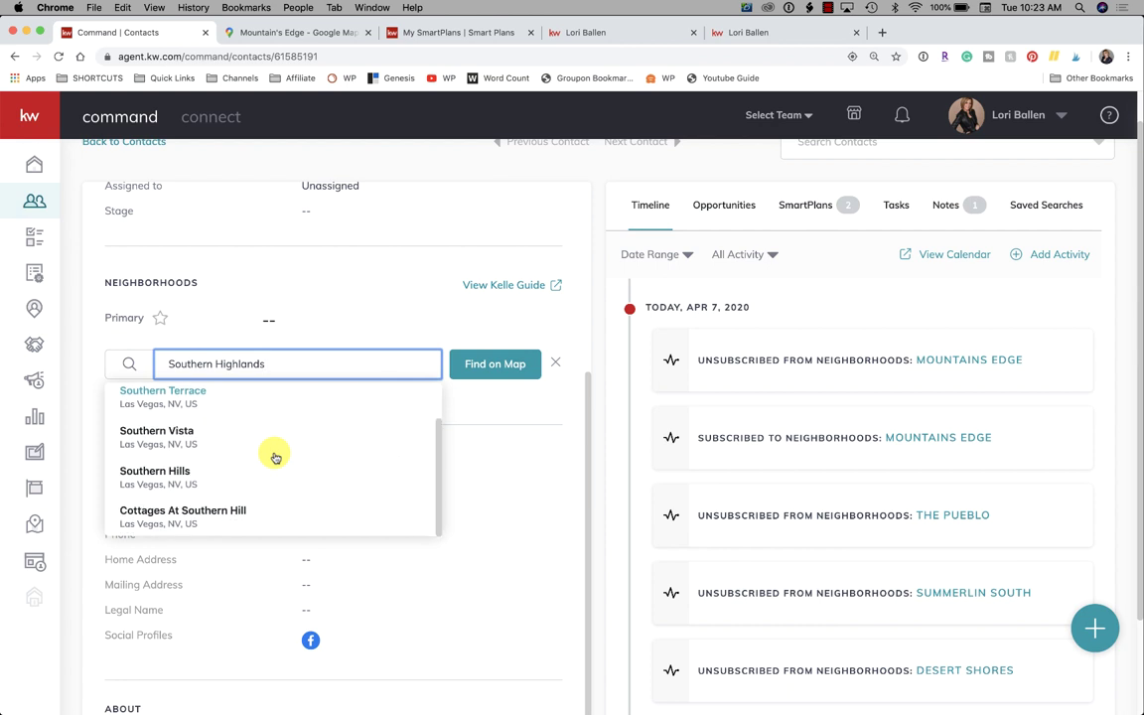
scroll(273, 452, "up", 2)
left_click_drag(273, 363, 164, 362)
Try Chinatown in the neighborhood search, then replace it with Summerlin
type("Chinato")
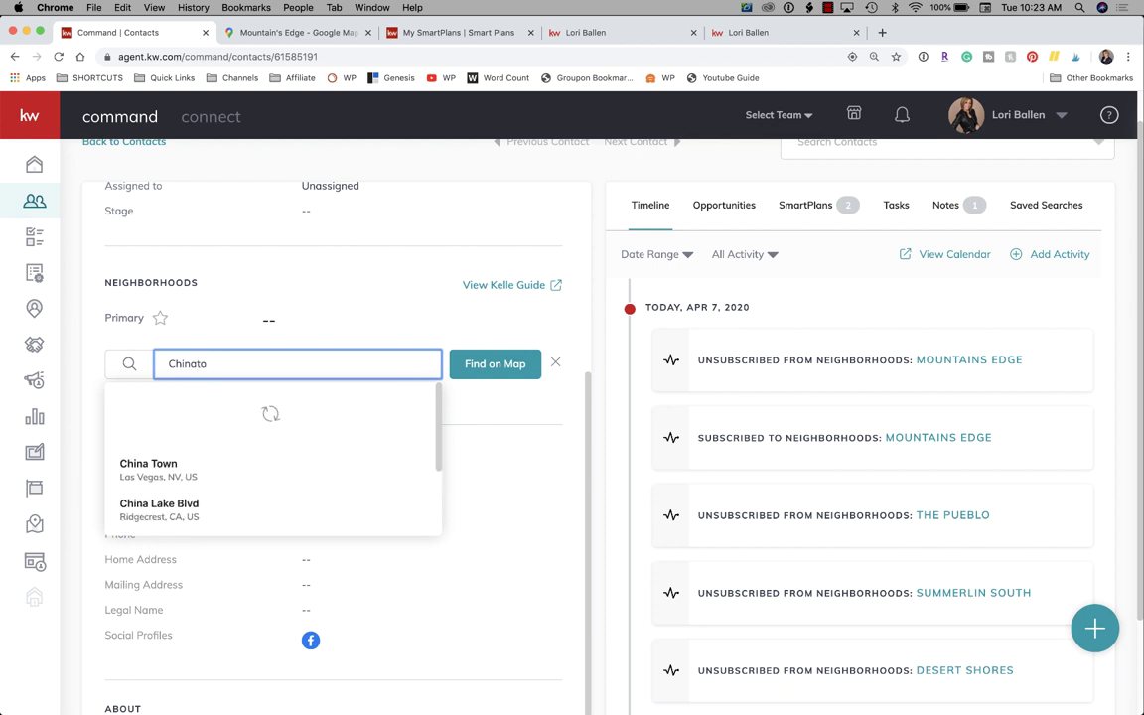
type("wn")
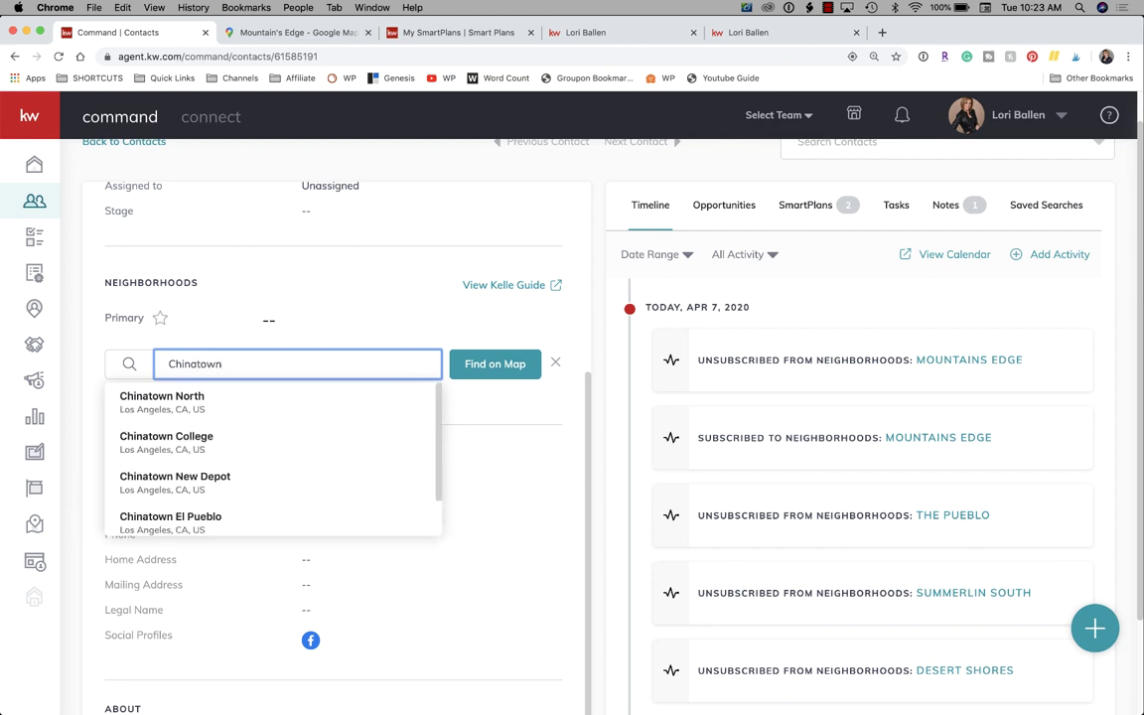
scroll(189, 479, "down", 1)
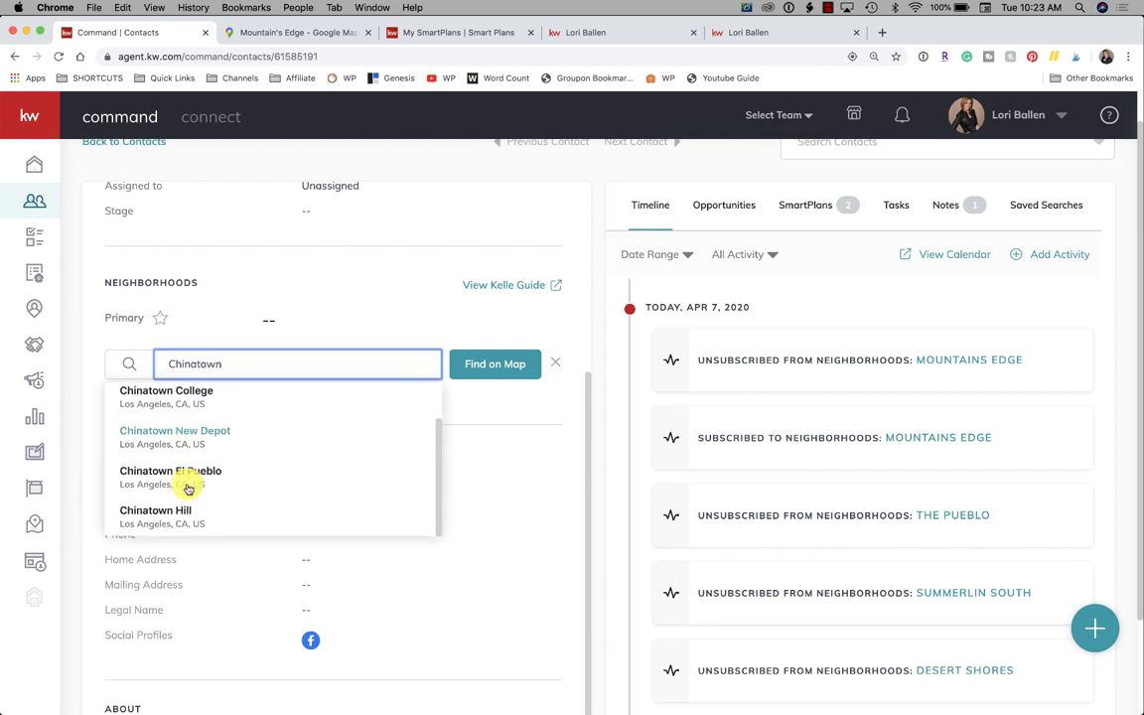
scroll(187, 479, "up", 1)
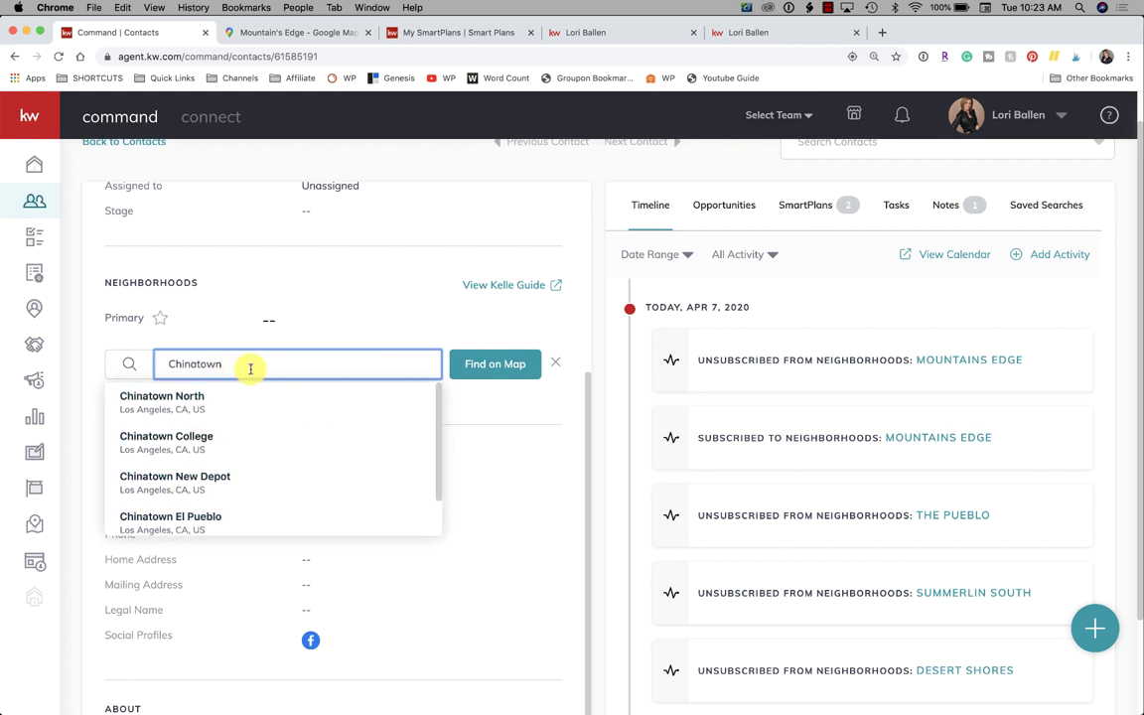
double_click(200, 367)
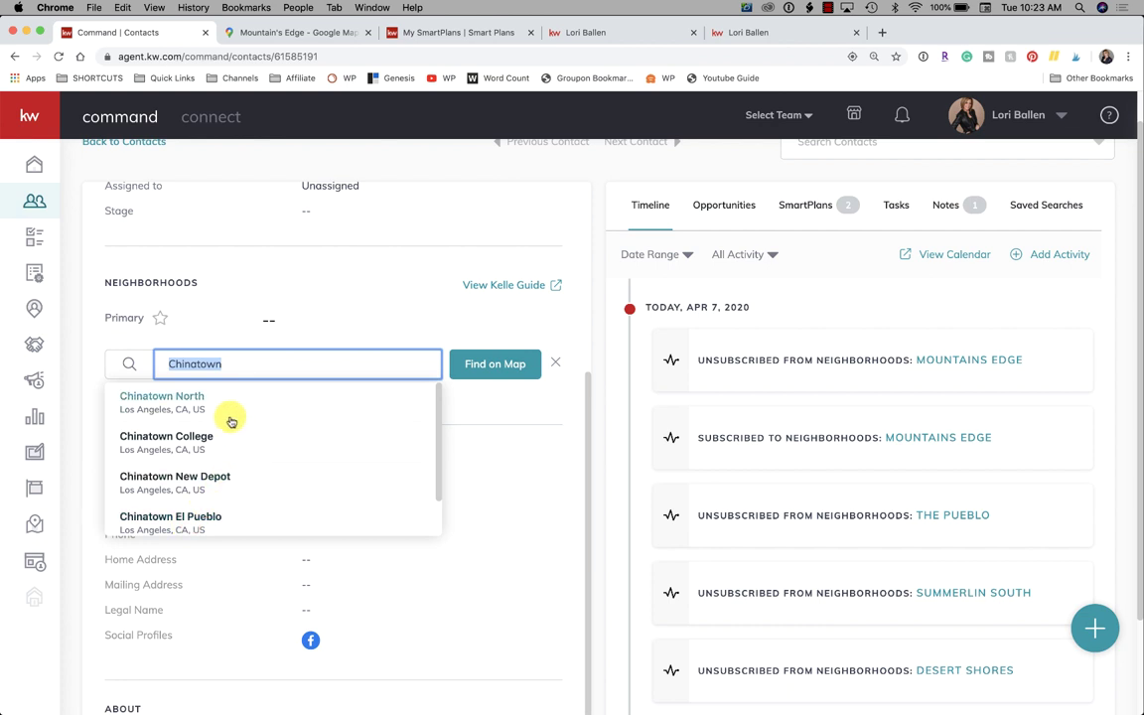
type("Summe")
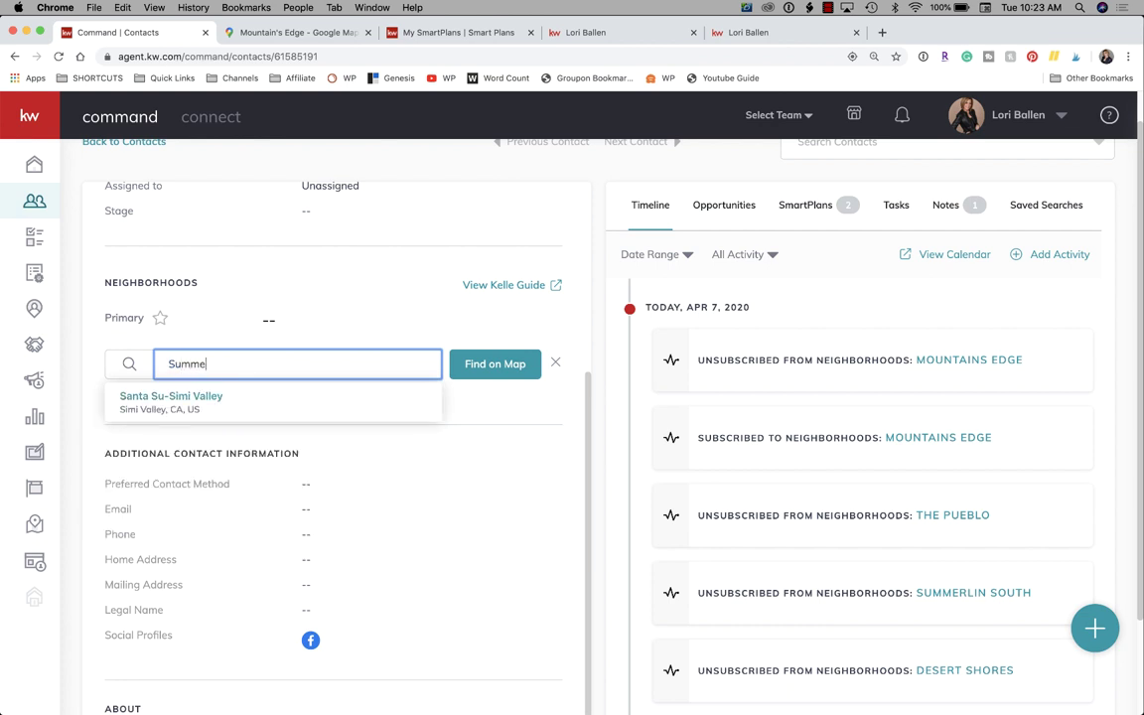
type("rlin")
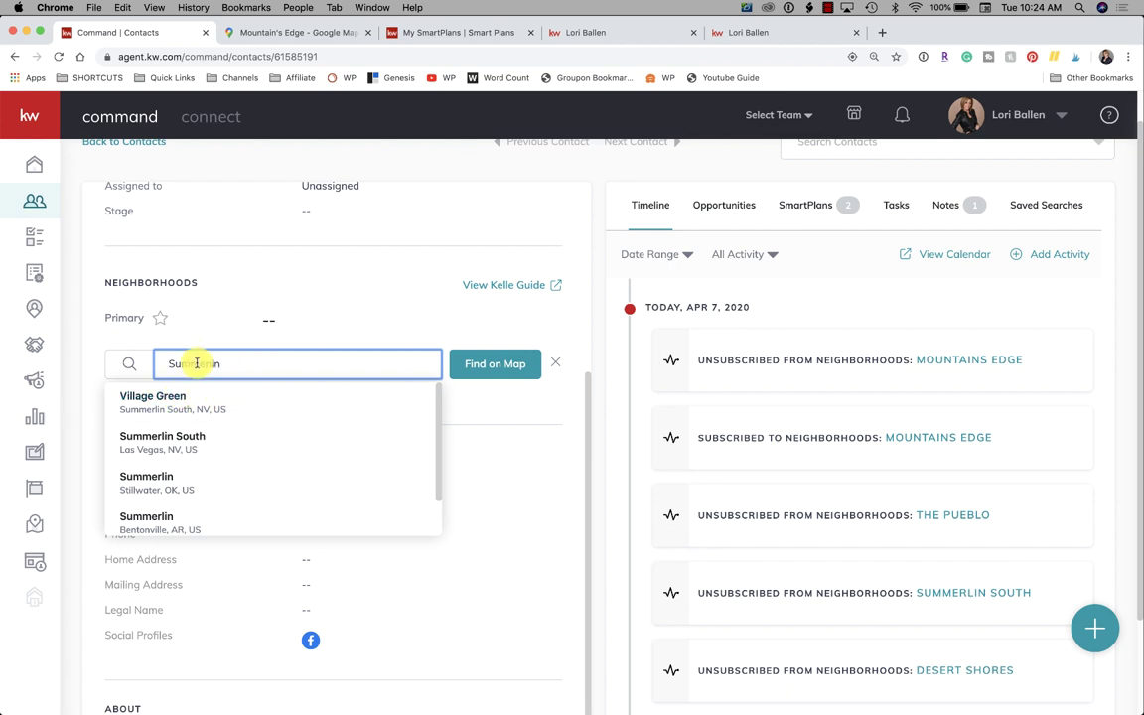
Replace Summerlin with zip code 89138 in the neighborhood search, then clear it
left_click_drag(249, 368, 162, 363)
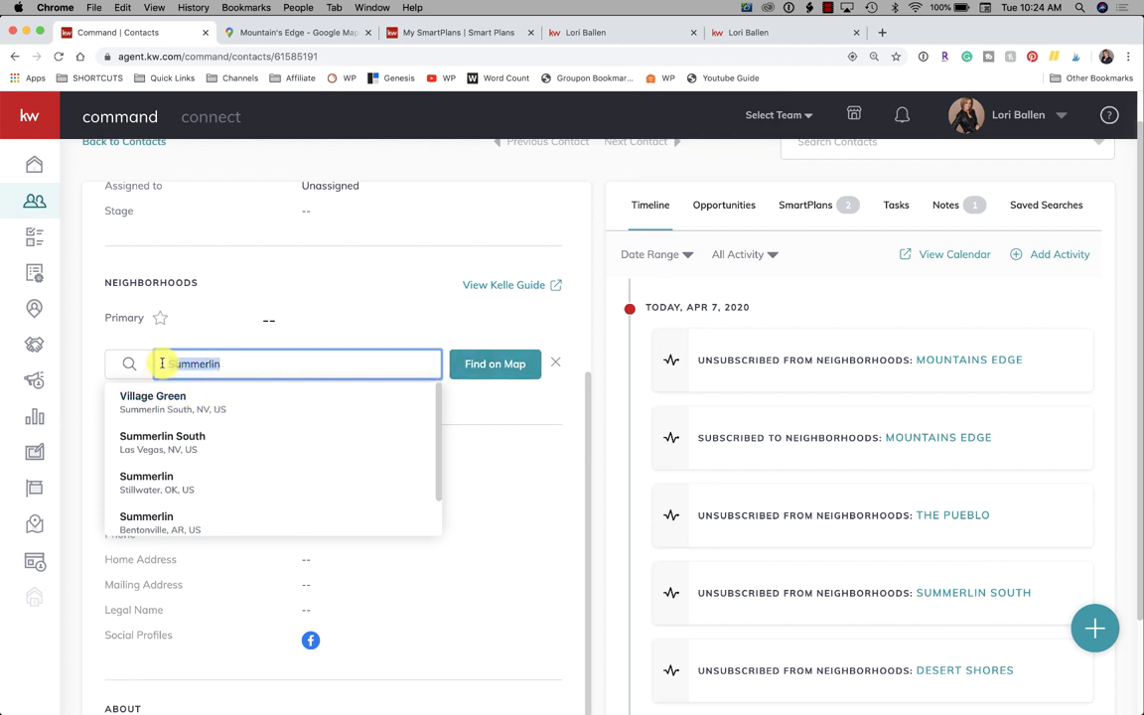
type("89138")
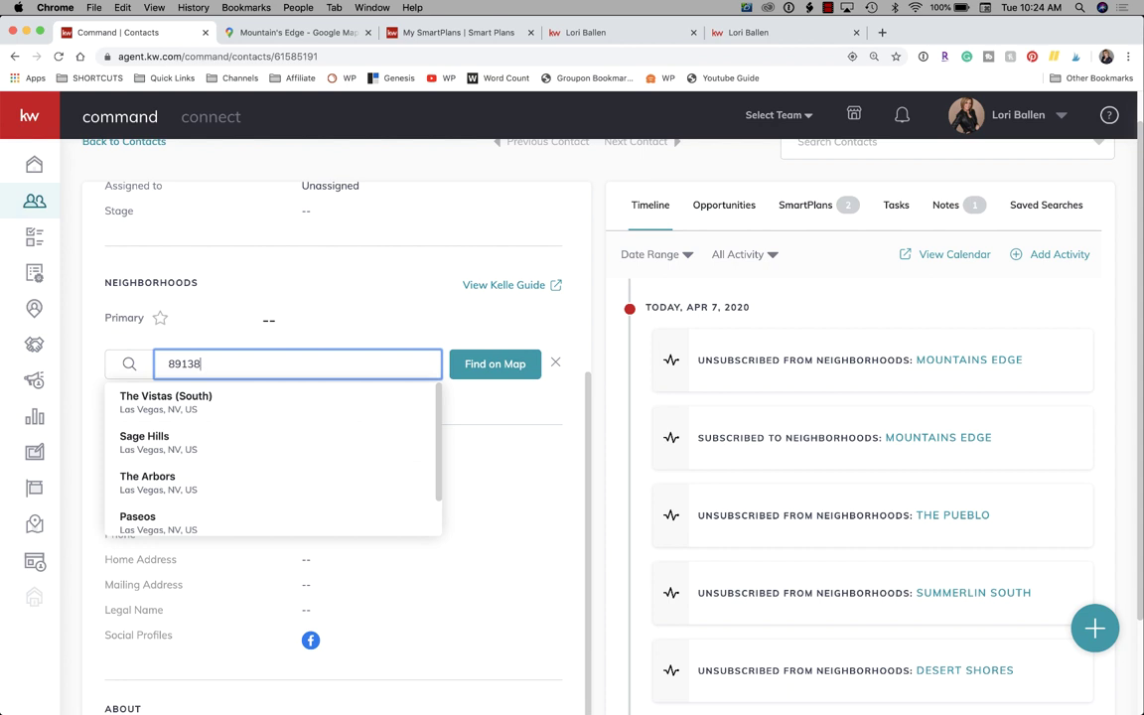
key("BackSpace")
key("BackSpace")
key("BackSpace")
key("BackSpace")
key("BackSpace")
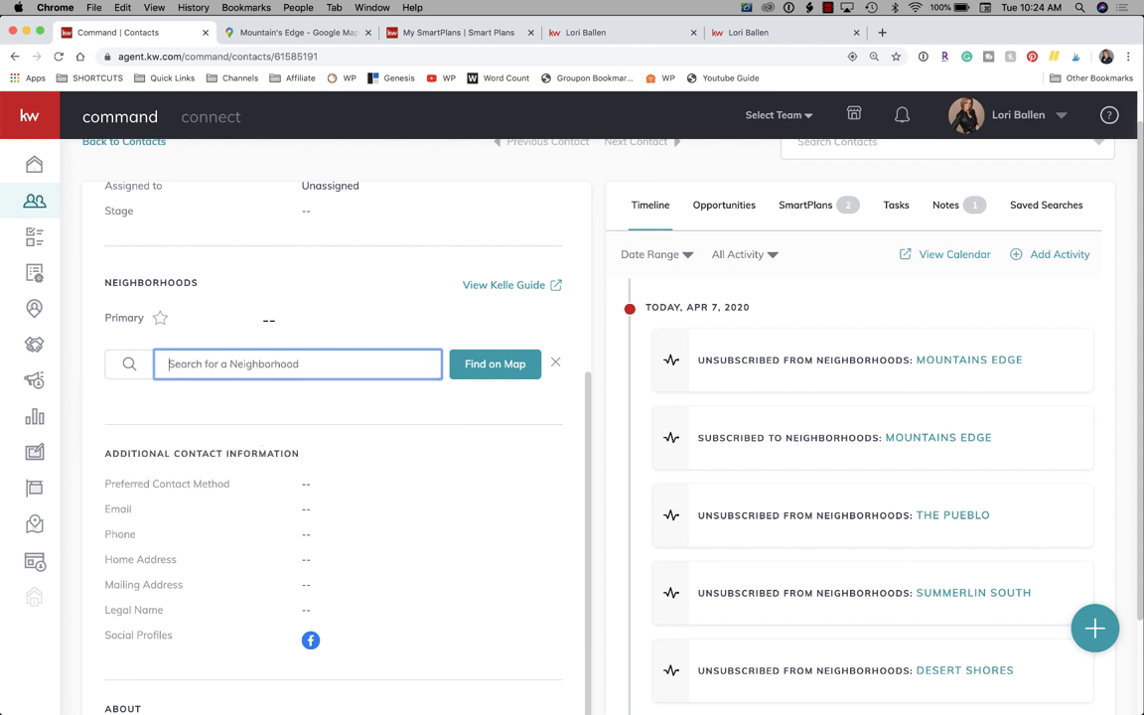
type("las vegas")
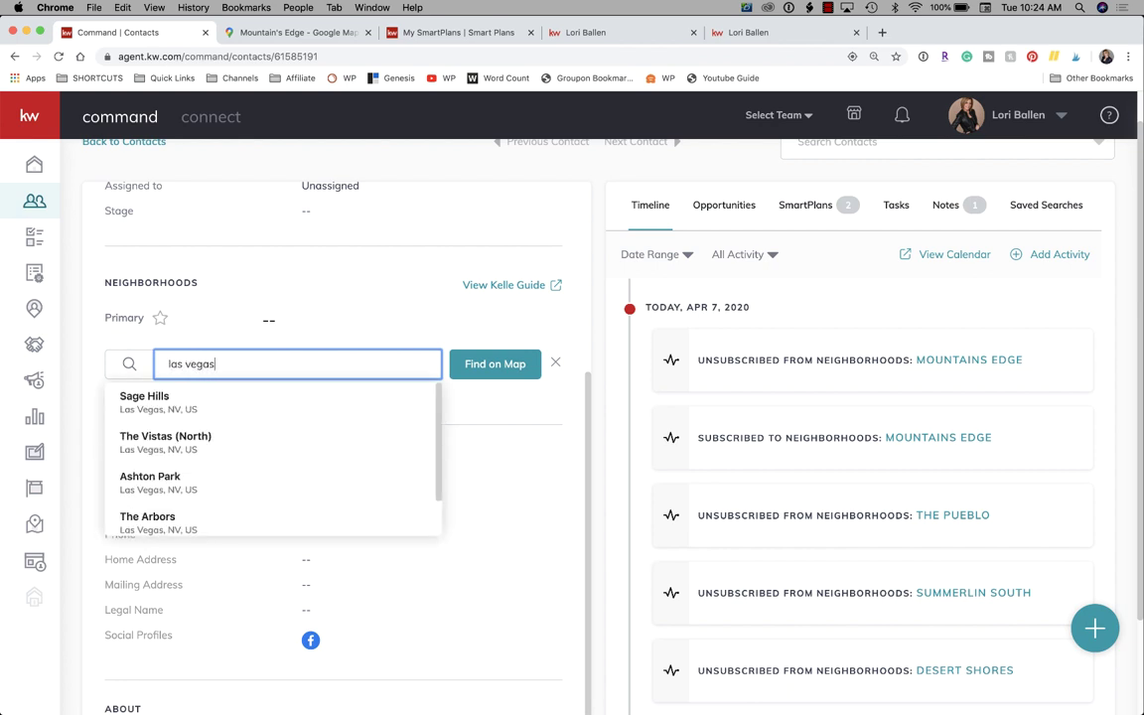
left_click_drag(220, 365, 156, 357)
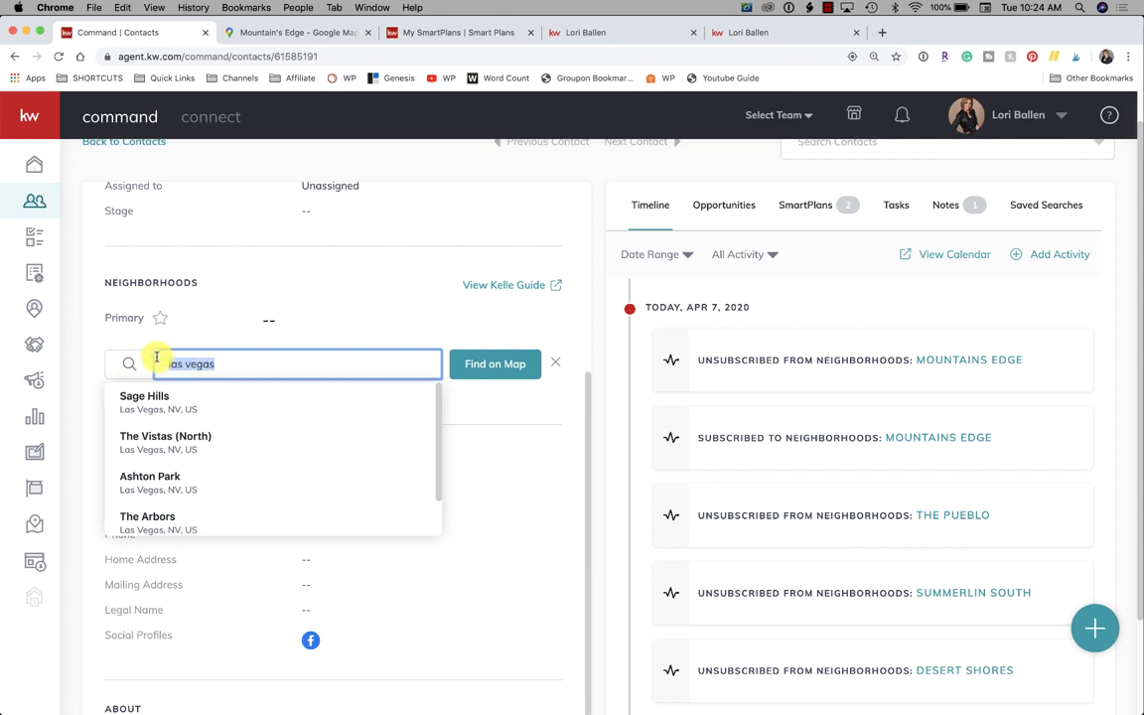
key("BackSpace")
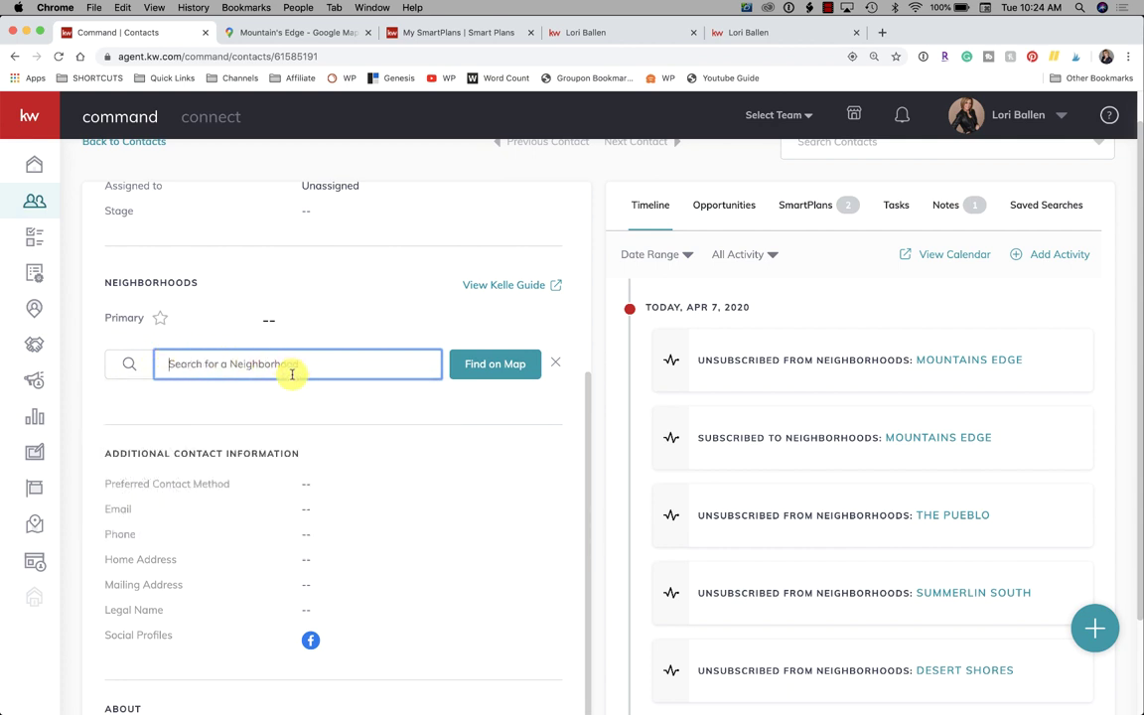
scroll(292, 373, "up", 2)
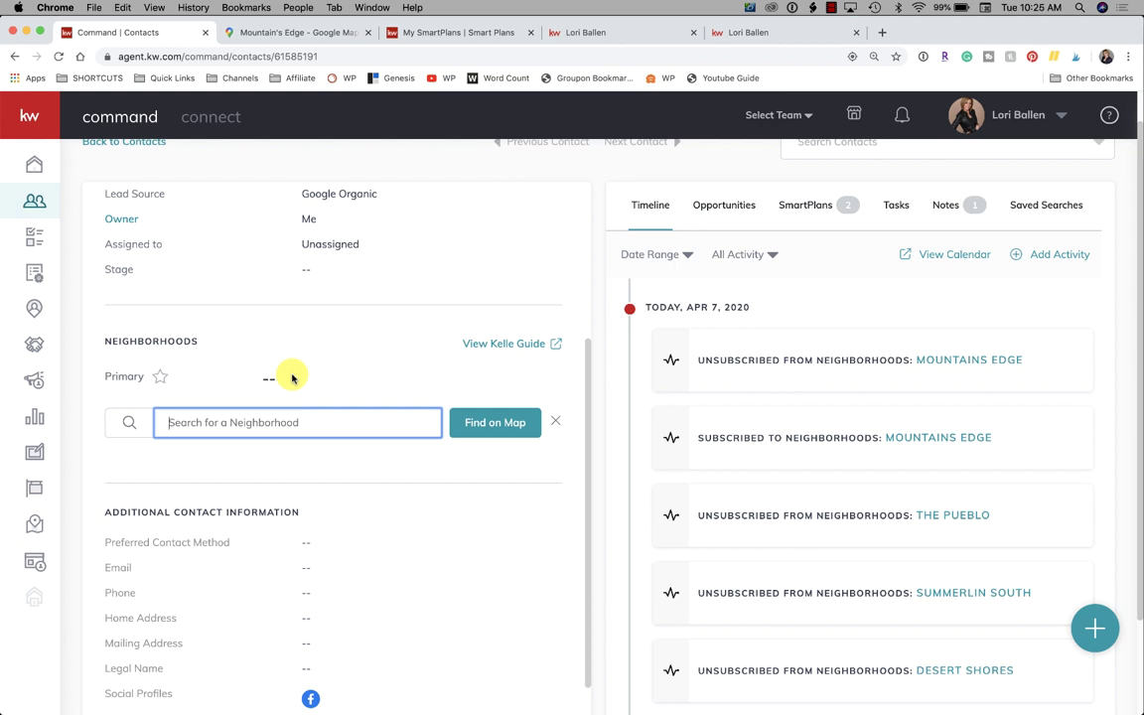
type("T")
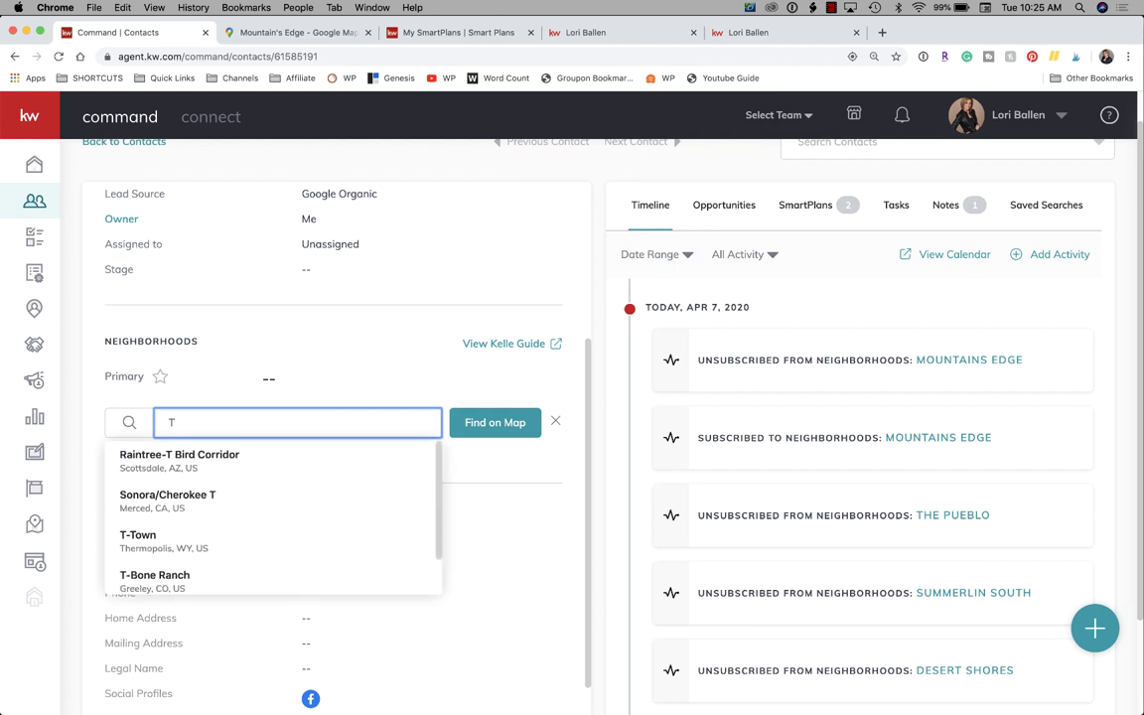
type("he Vistas")
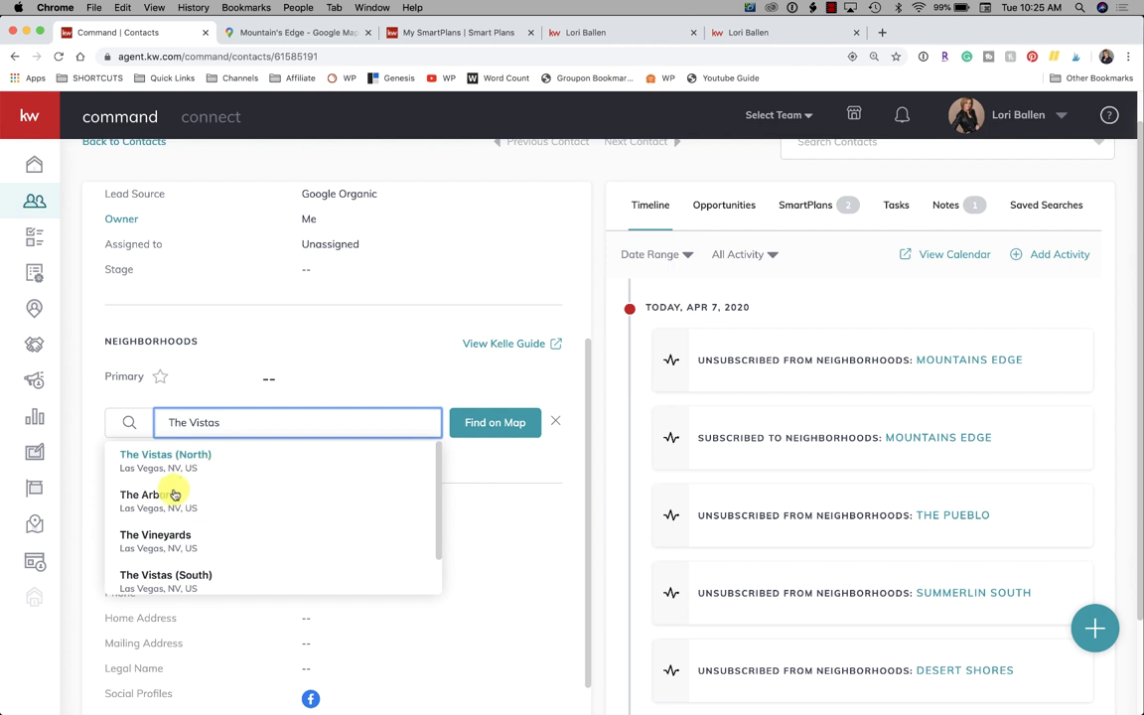
scroll(183, 544, "down", 3)
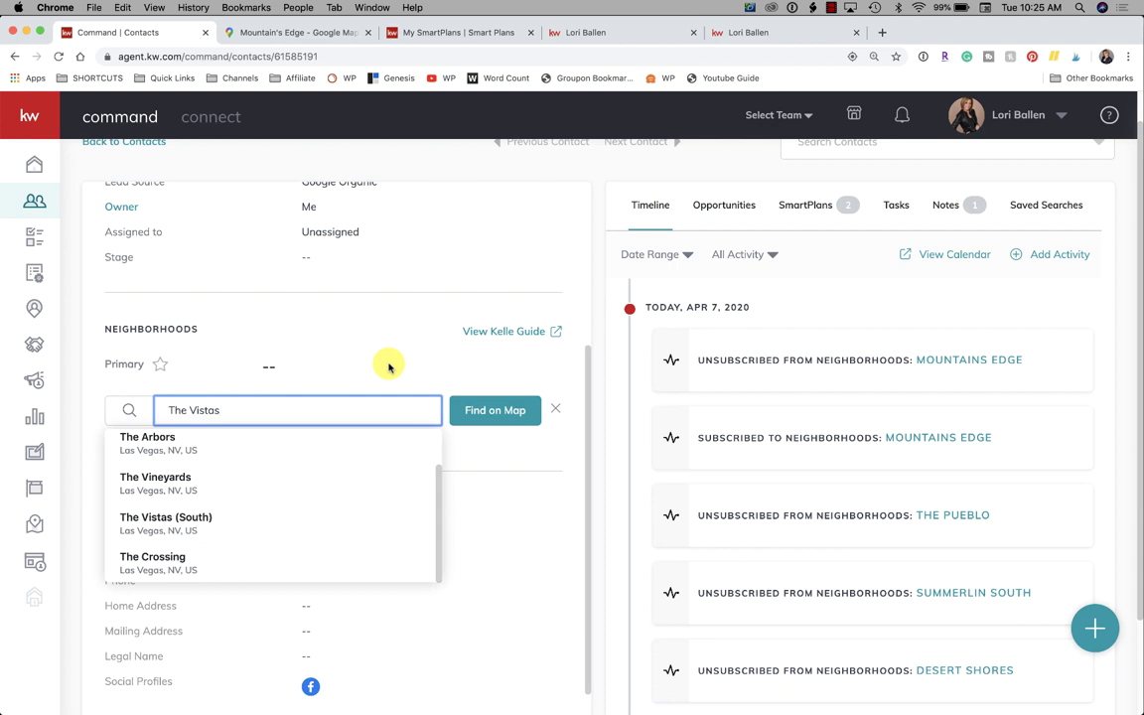
left_click_drag(238, 410, 156, 410)
key("BackSpace")
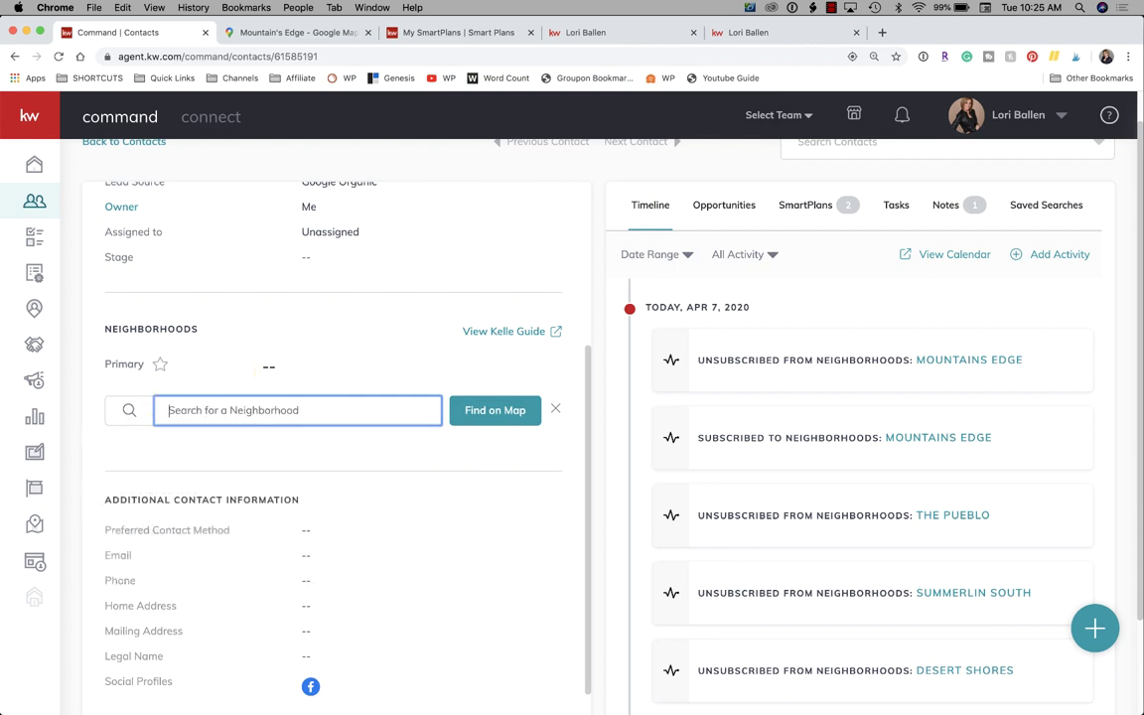
scroll(327, 337, "up", 3)
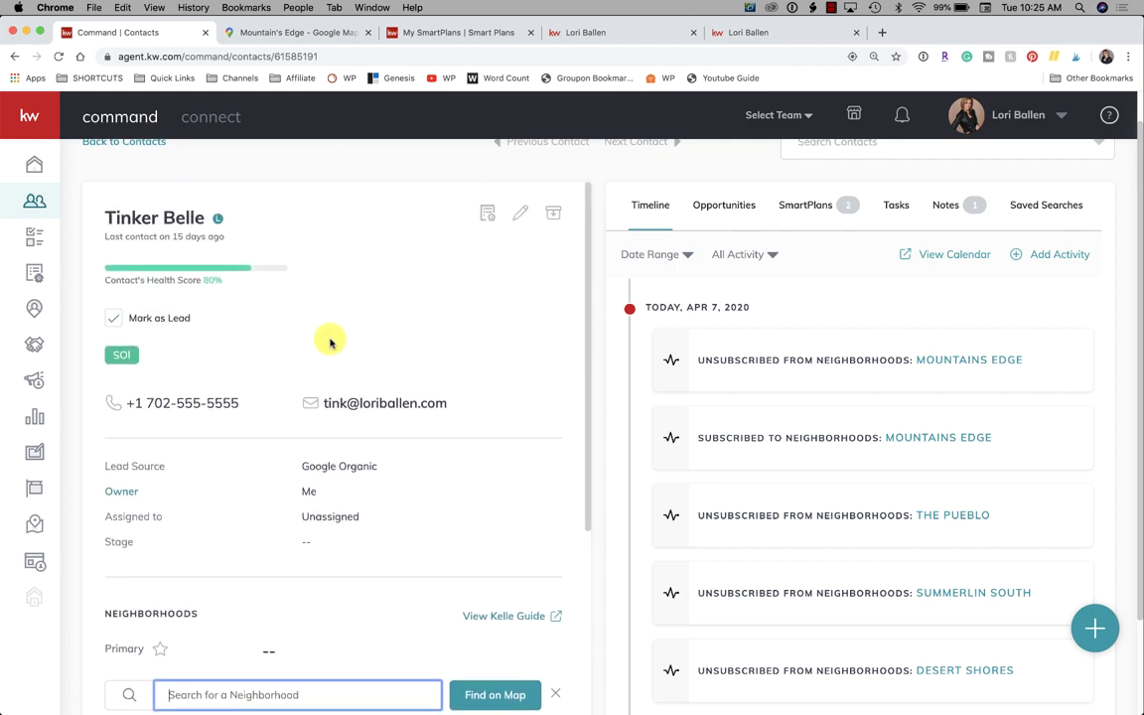
Open the contact for editing and expand its additional contact information sections
left_click(521, 220)
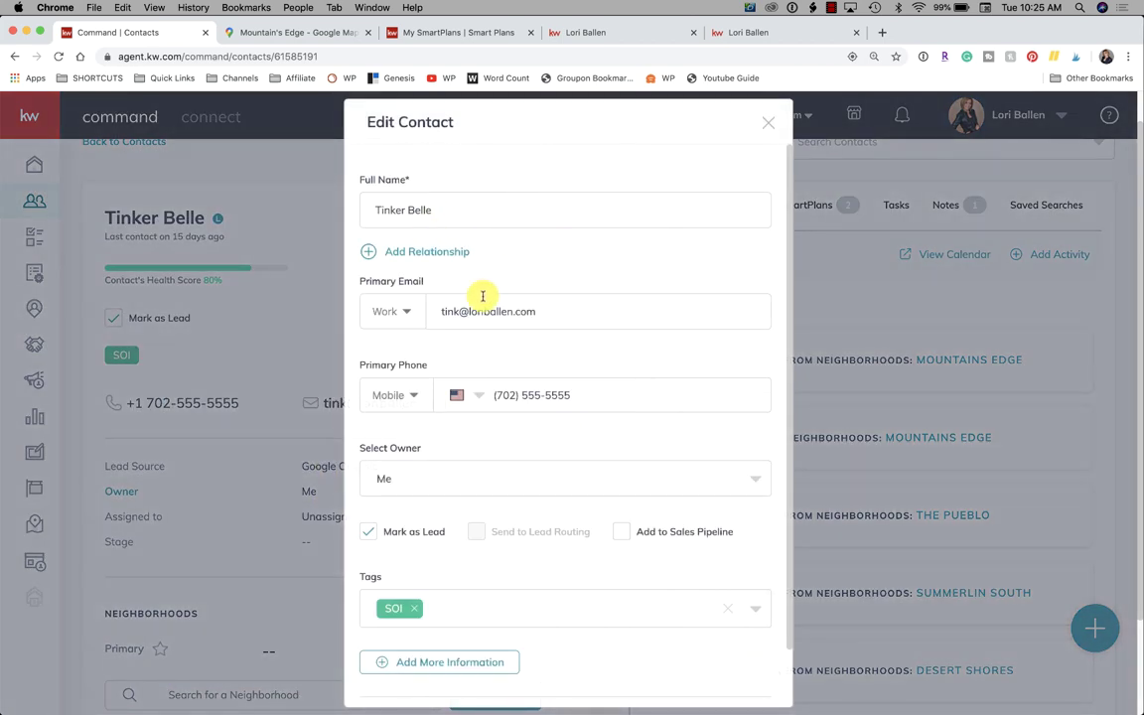
scroll(482, 296, "down", 2)
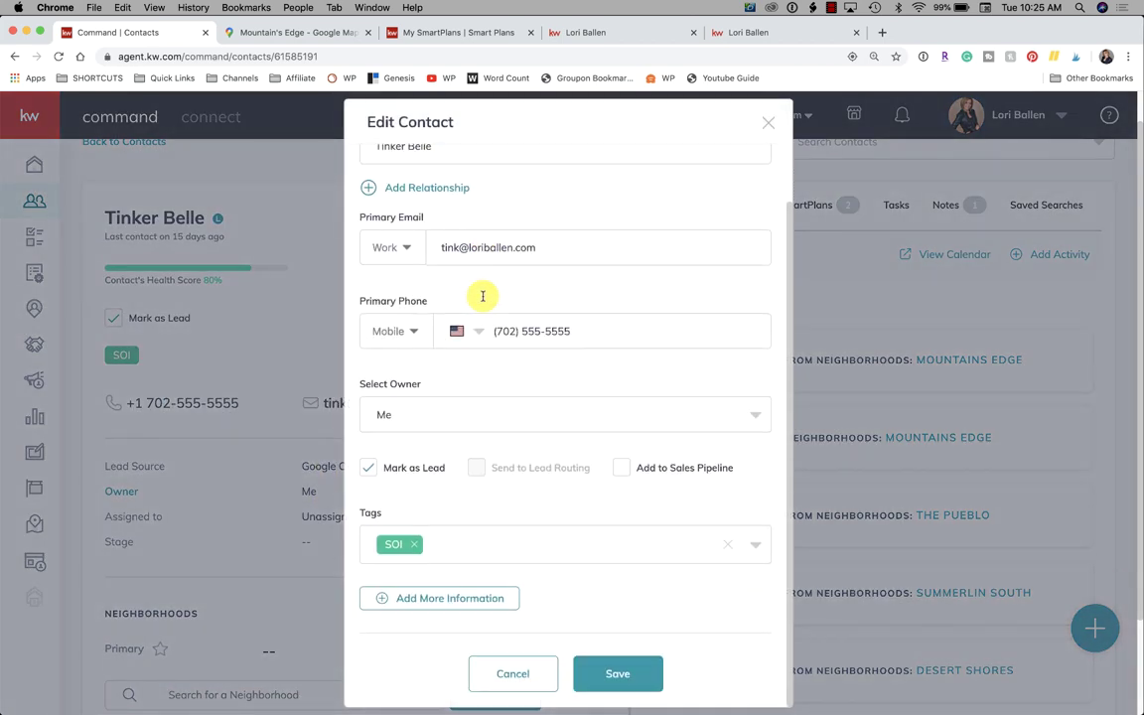
left_click(485, 602)
scroll(486, 613, "down", 3)
left_click(485, 518)
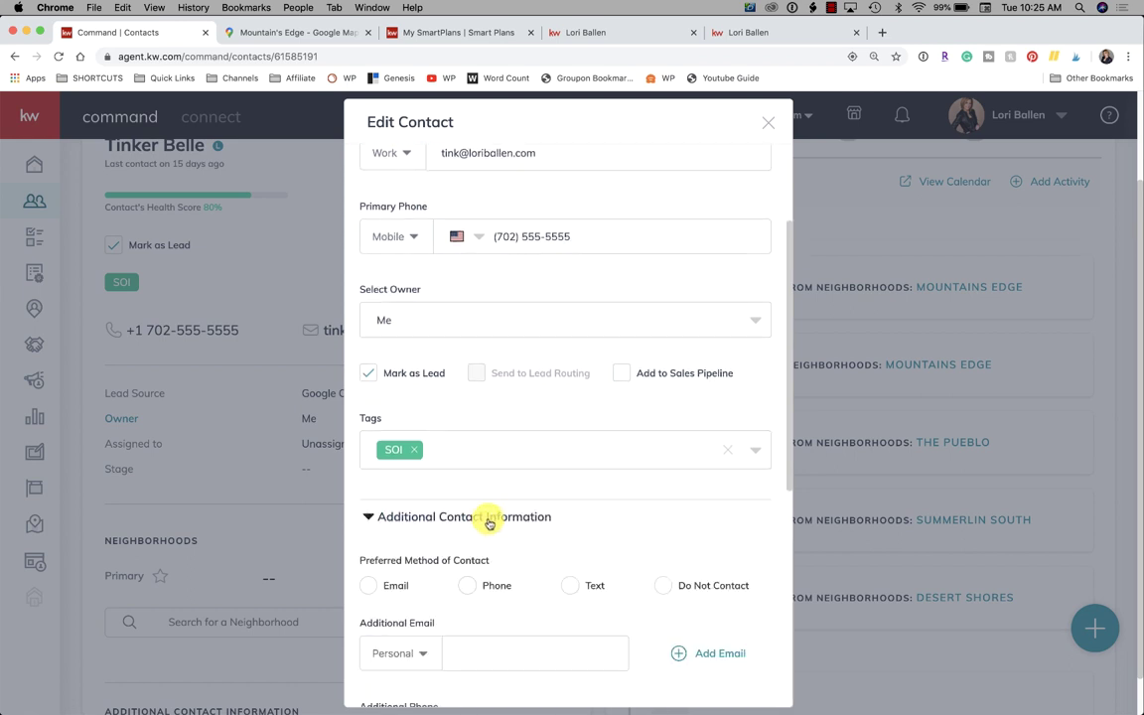
scroll(486, 522, "down", 7)
scroll(488, 523, "down", 5)
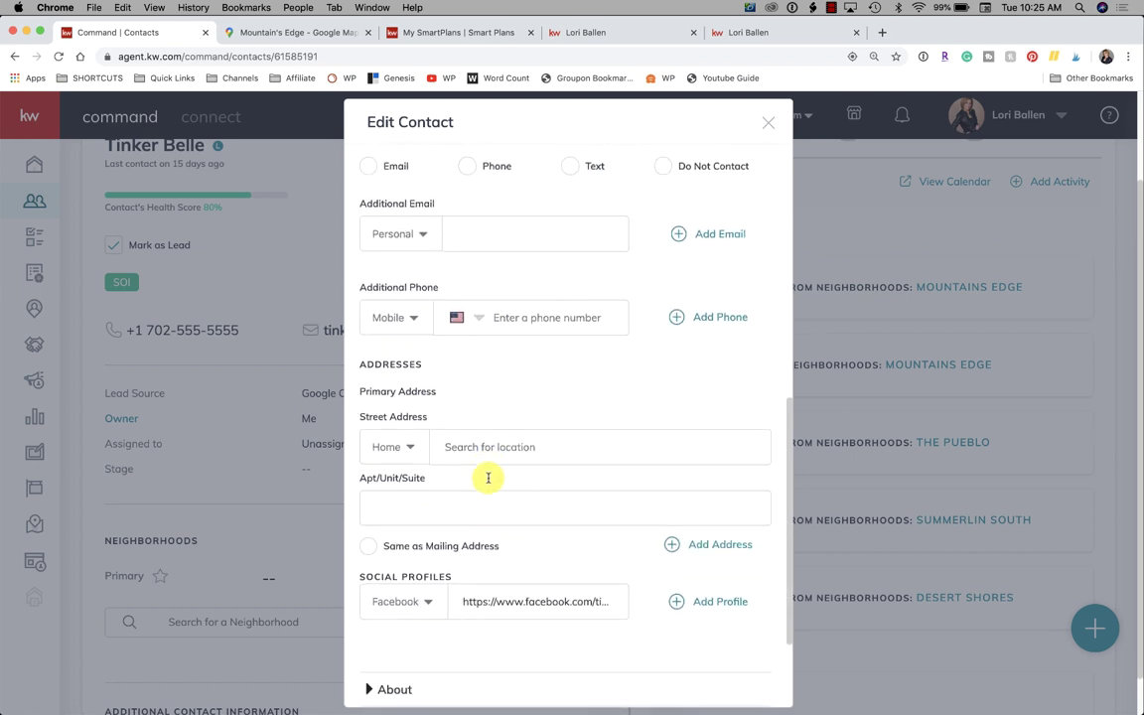
left_click(488, 448)
type("10")
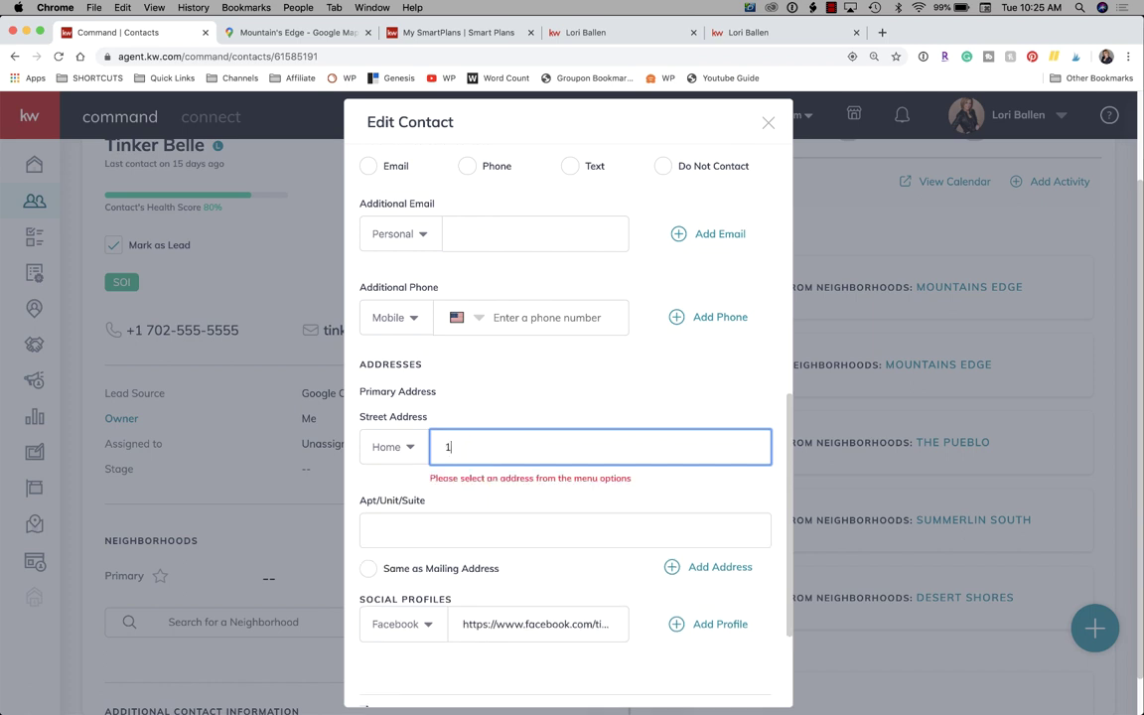
key("BackSpace")
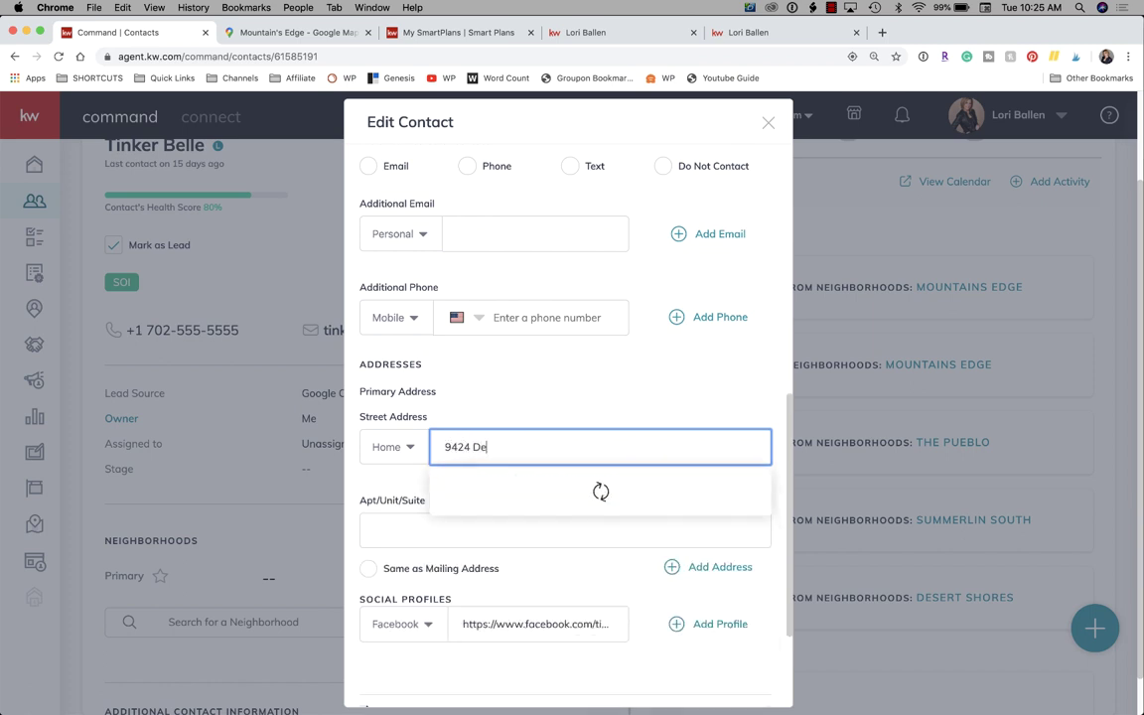
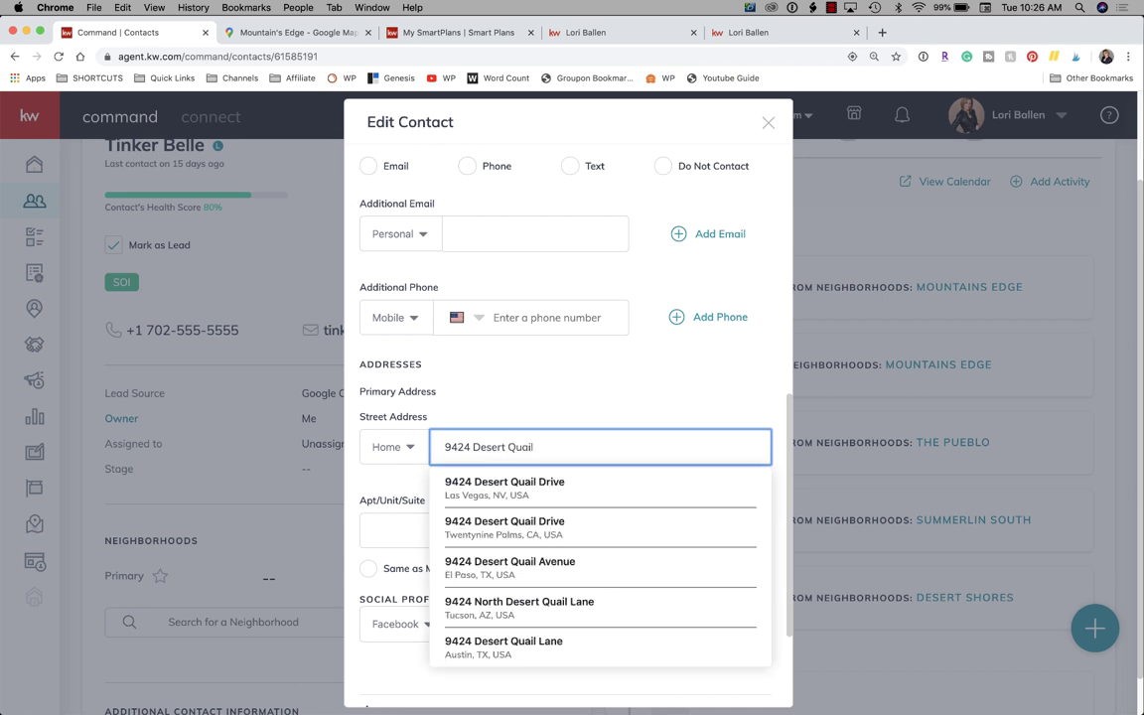
left_click(525, 487)
scroll(525, 491, "down", 4)
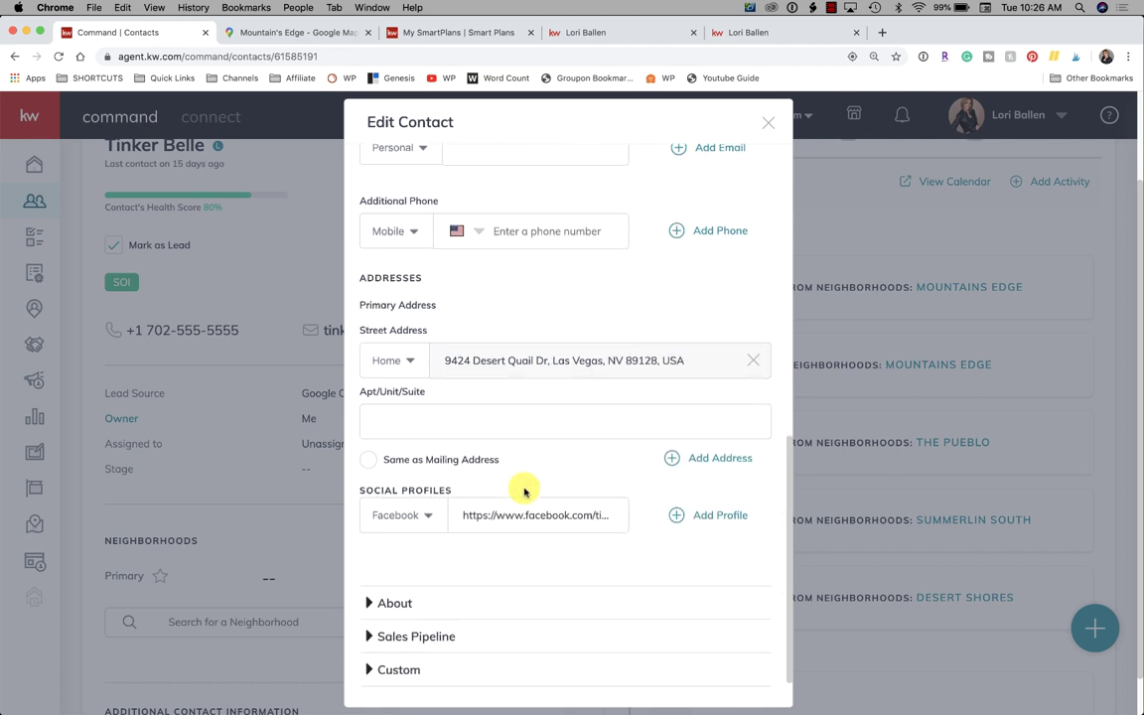
left_click(624, 674)
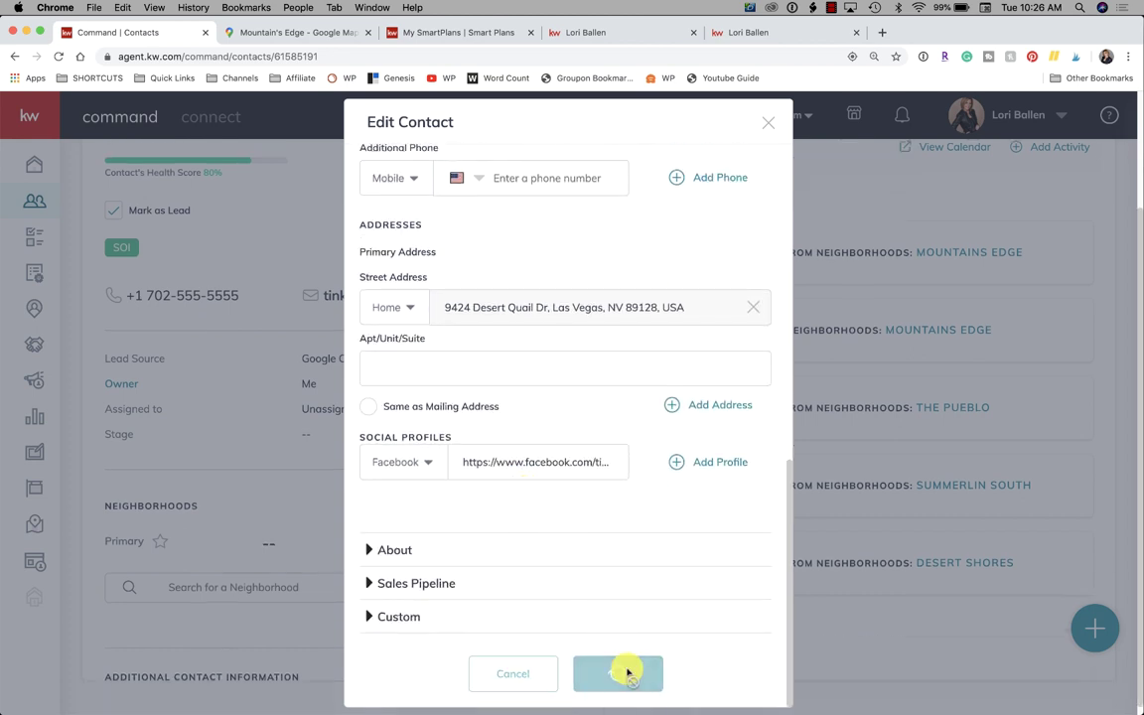
Add a new neighborhood under the contact's Neighborhoods and focus its empty search field
scroll(204, 497, "down", 5)
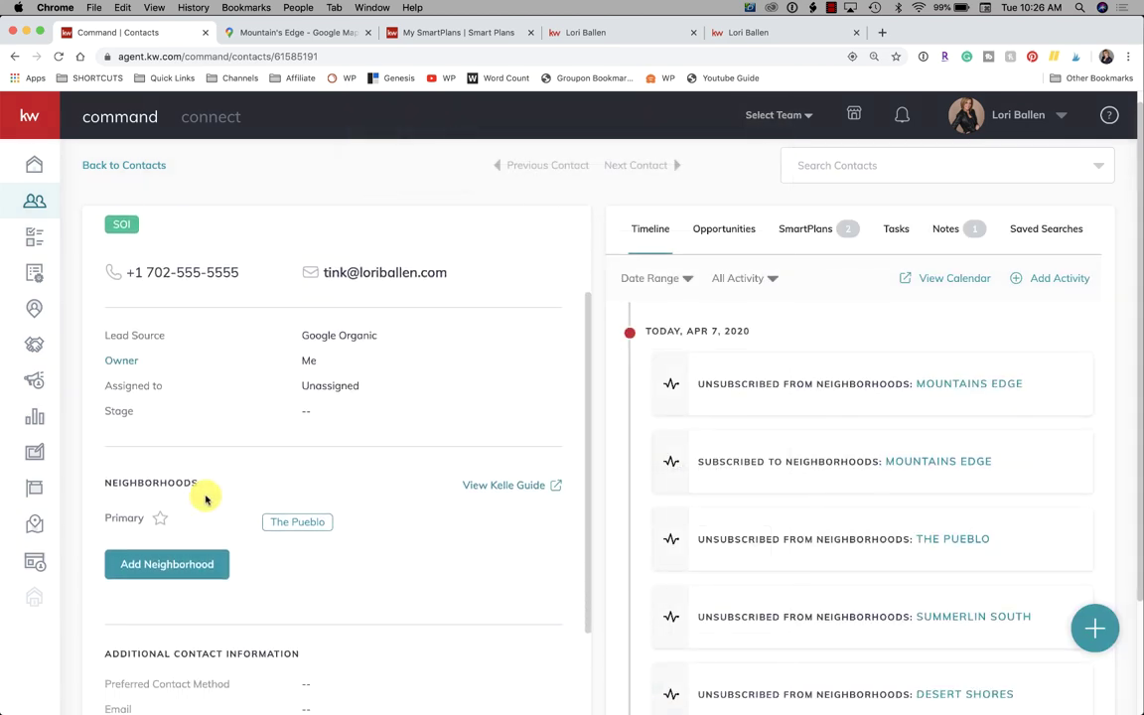
scroll(207, 499, "down", 1)
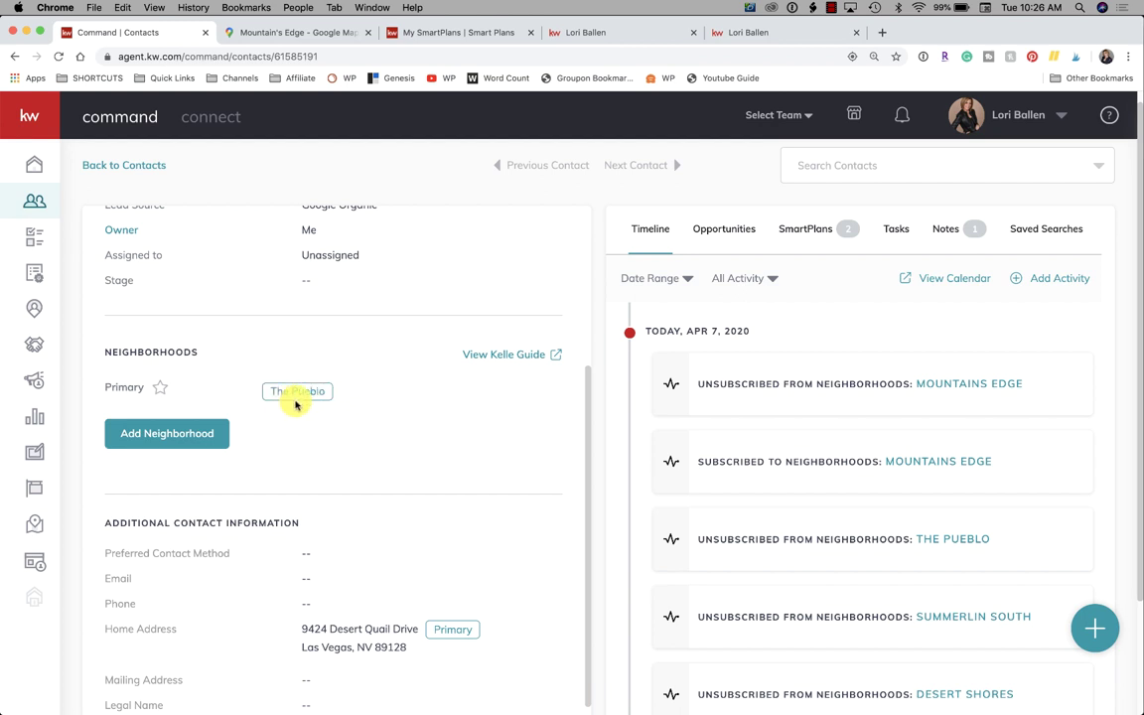
scroll(295, 404, "up", 3)
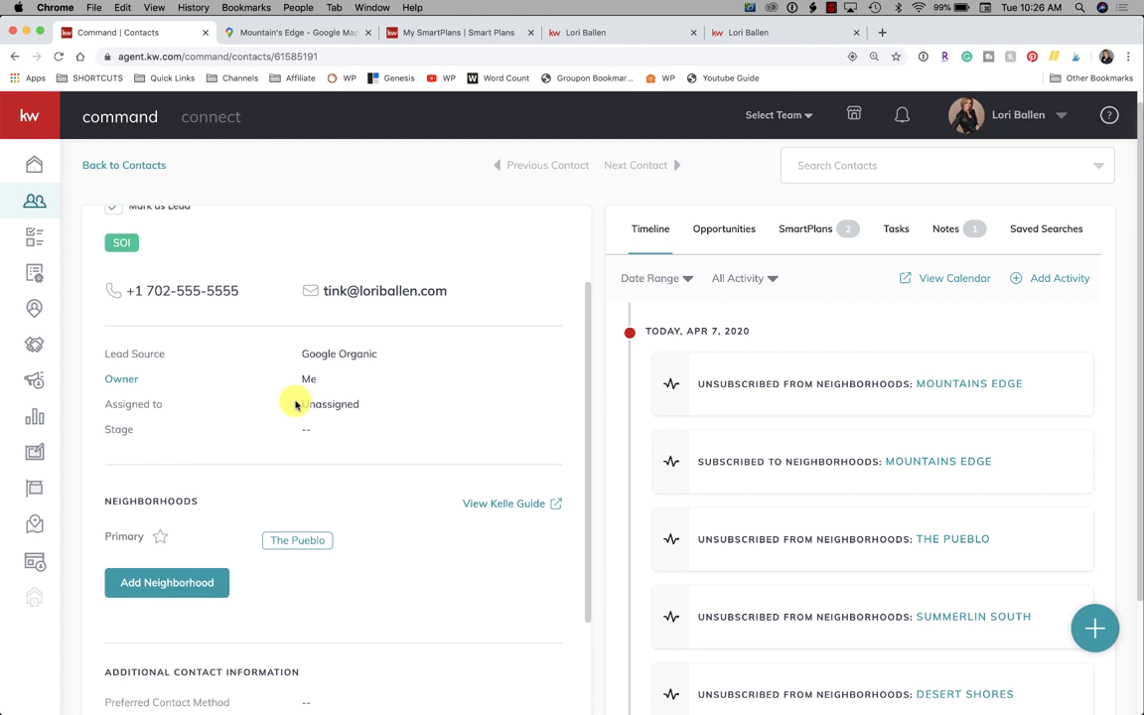
scroll(295, 404, "down", 1)
scroll(295, 404, "down", 1)
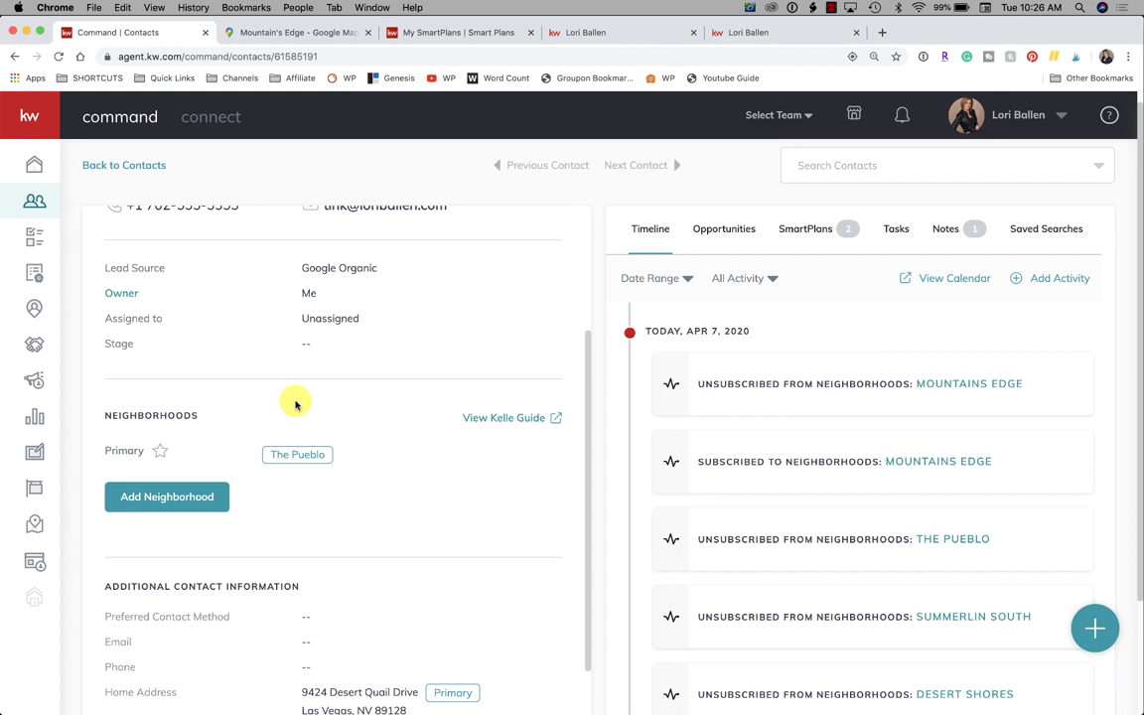
scroll(295, 404, "up", 3)
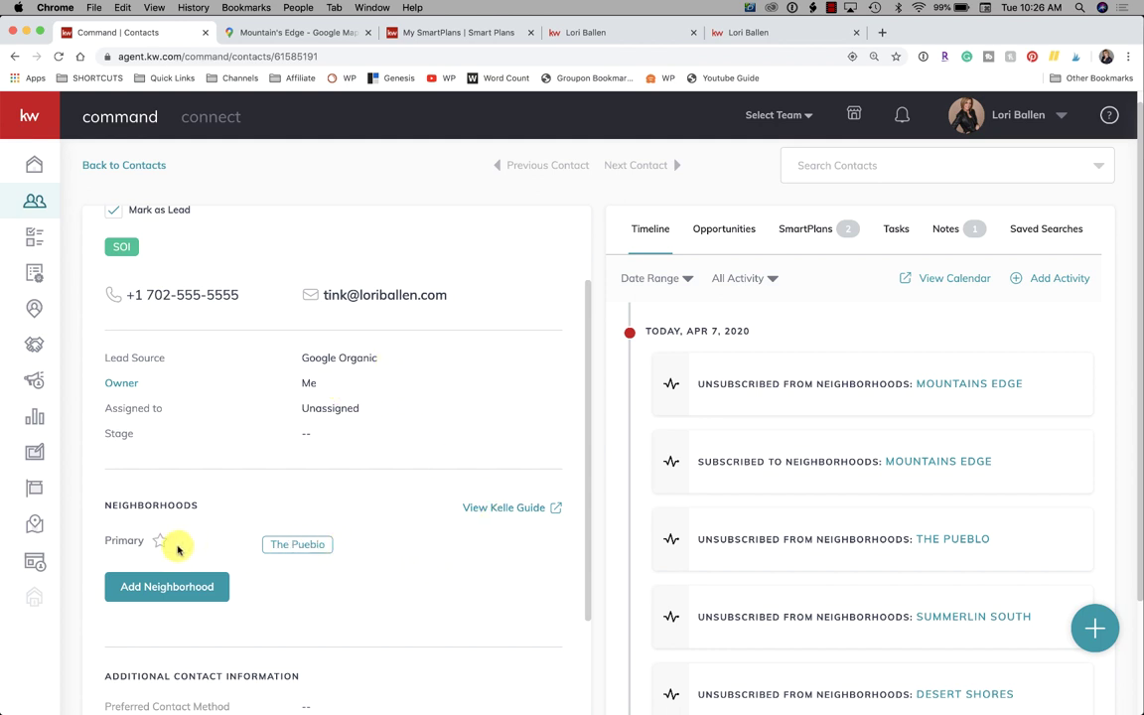
scroll(327, 563, "up", 4)
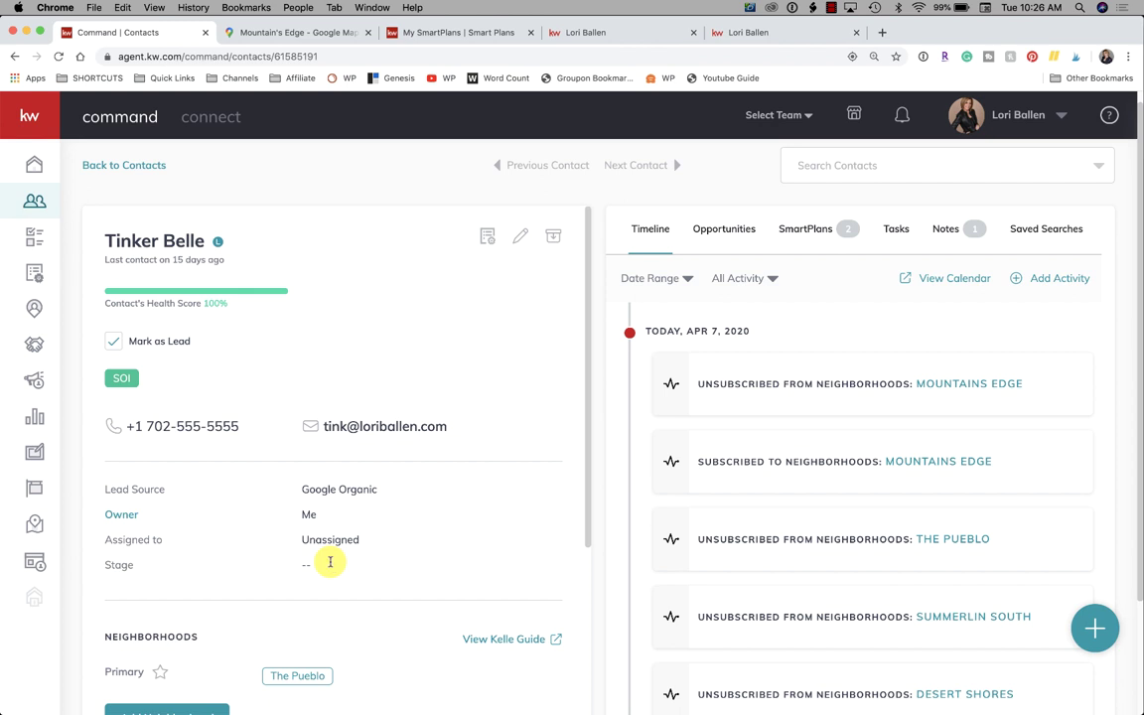
scroll(399, 517, "down", 5)
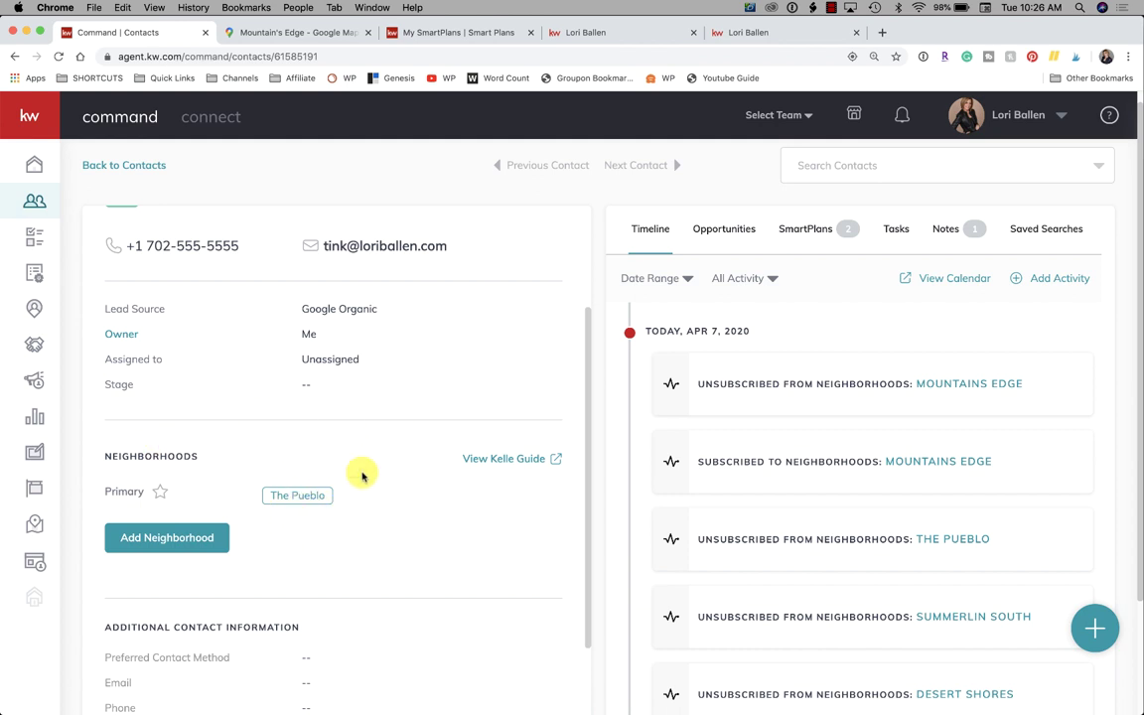
left_click(153, 536)
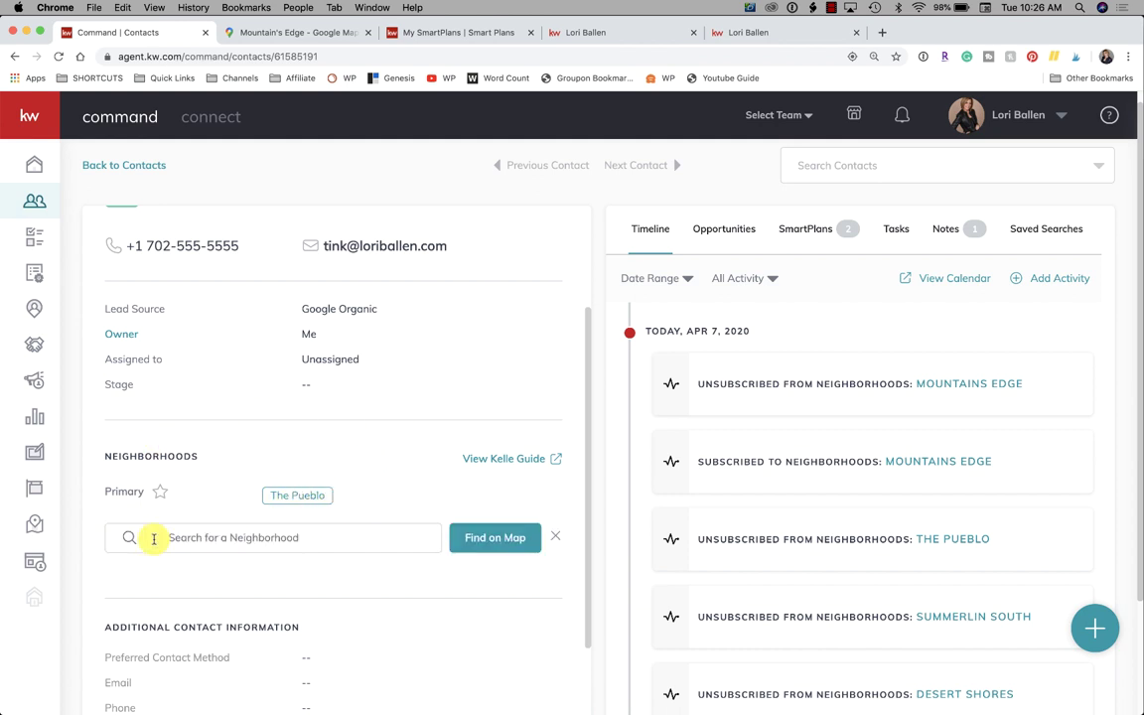
left_click(280, 537)
left_click(303, 495)
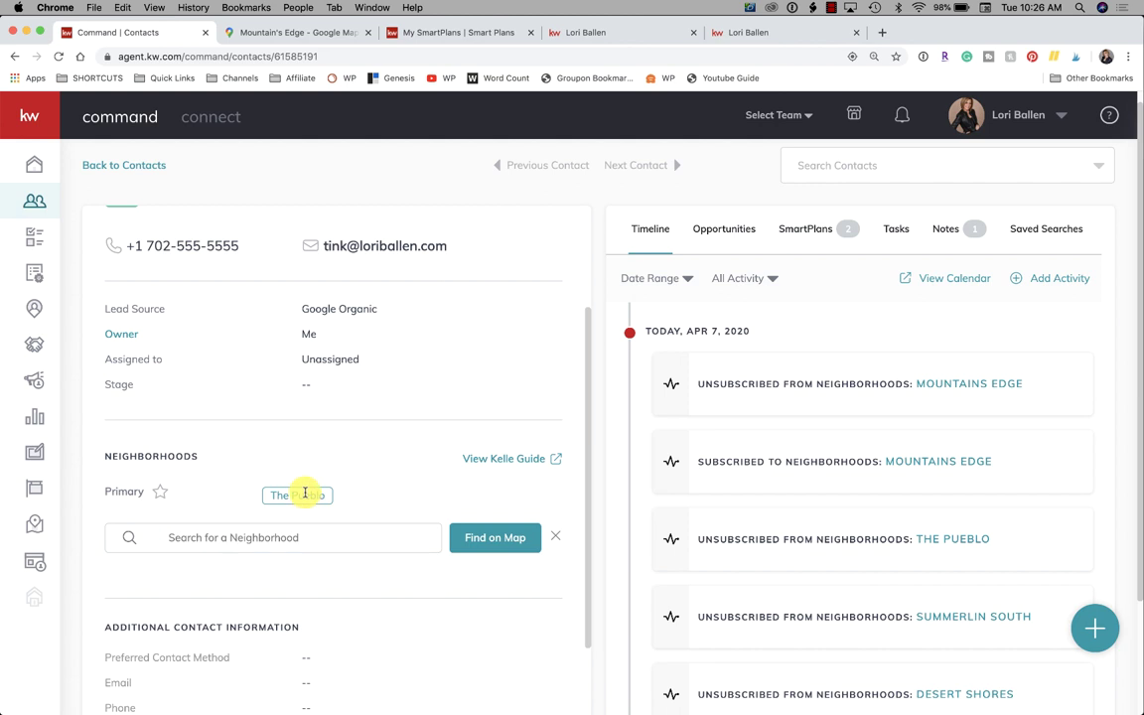
left_click(258, 537)
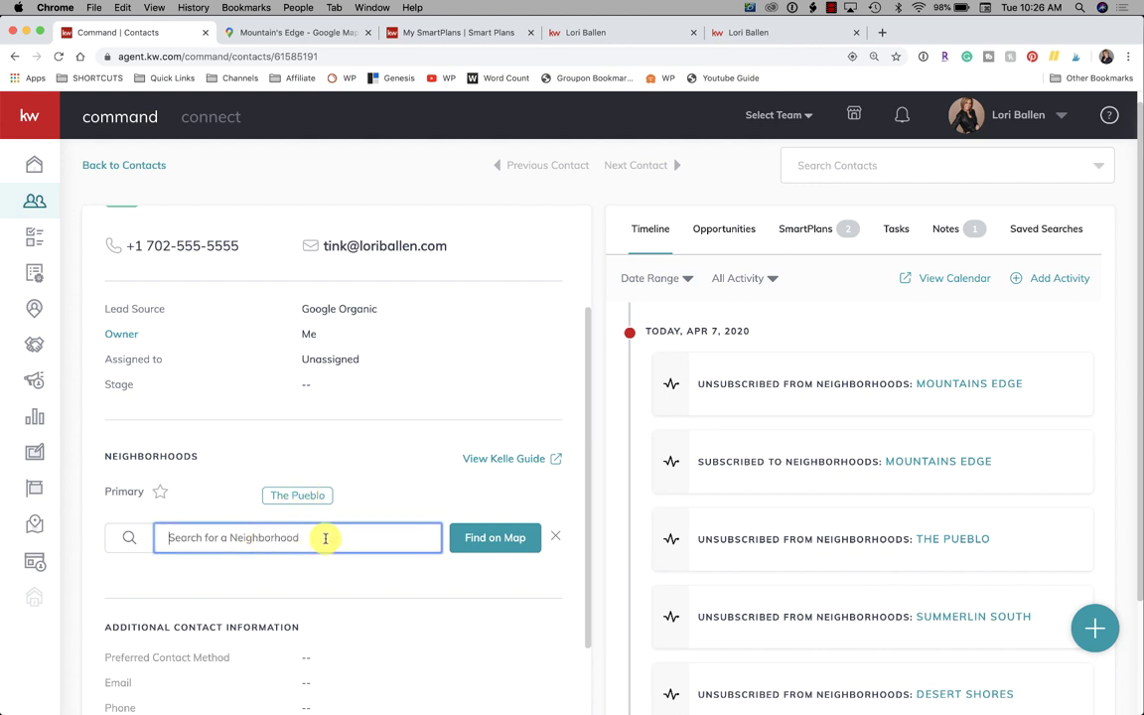
Search 'vistas' and add The Vistas (North) to the contact's neighborhoods
type("vistas")
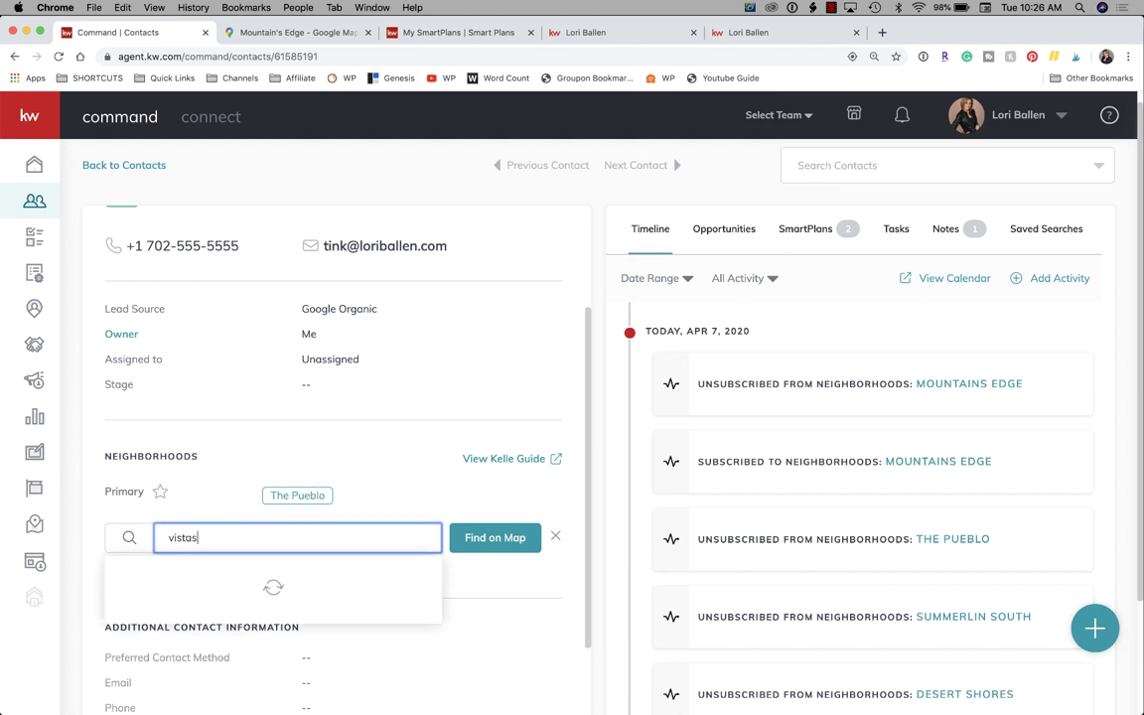
left_click(204, 571)
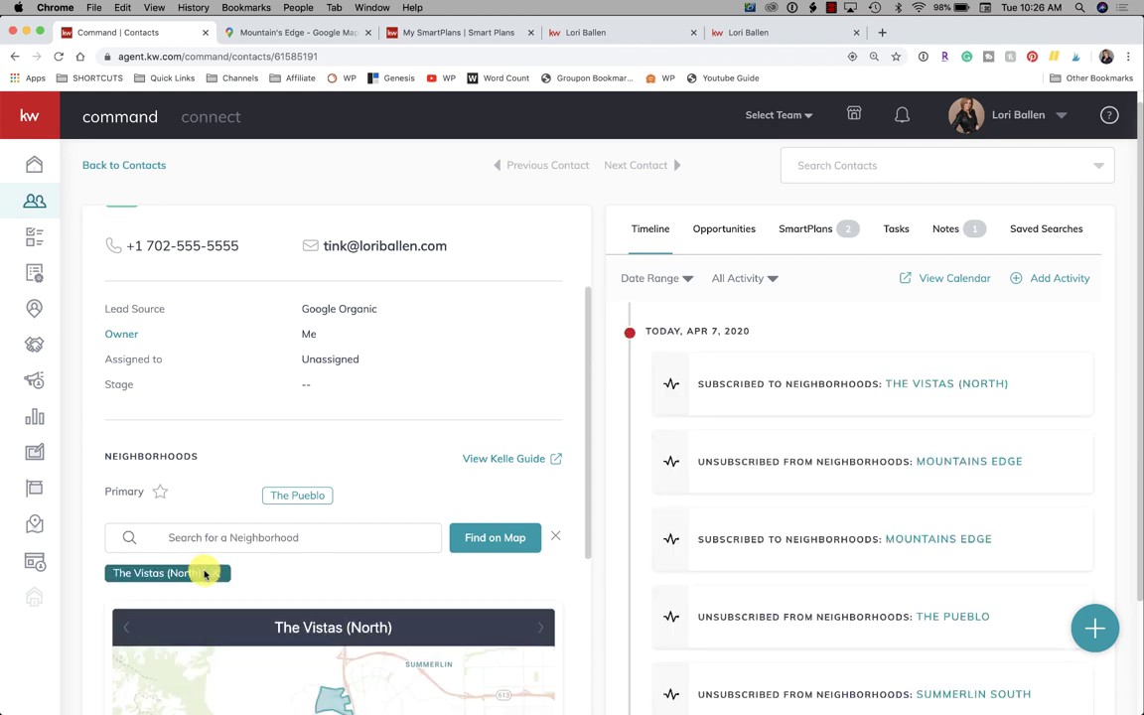
scroll(203, 573, "down", 5)
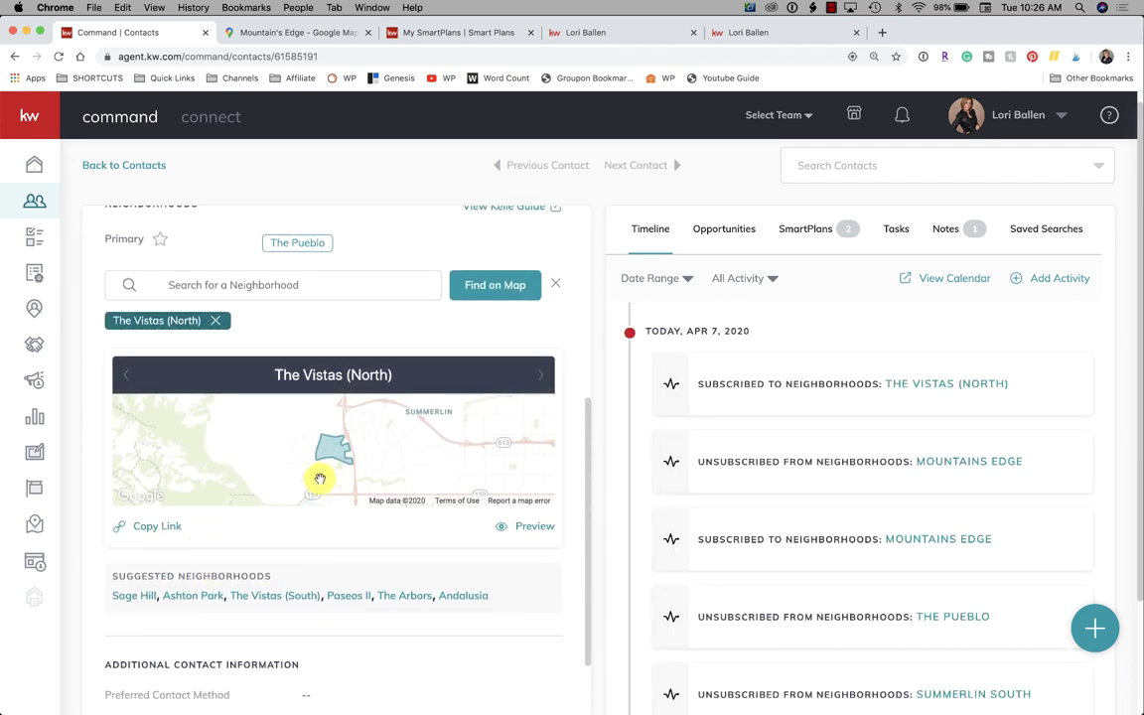
scroll(319, 480, "down", 1)
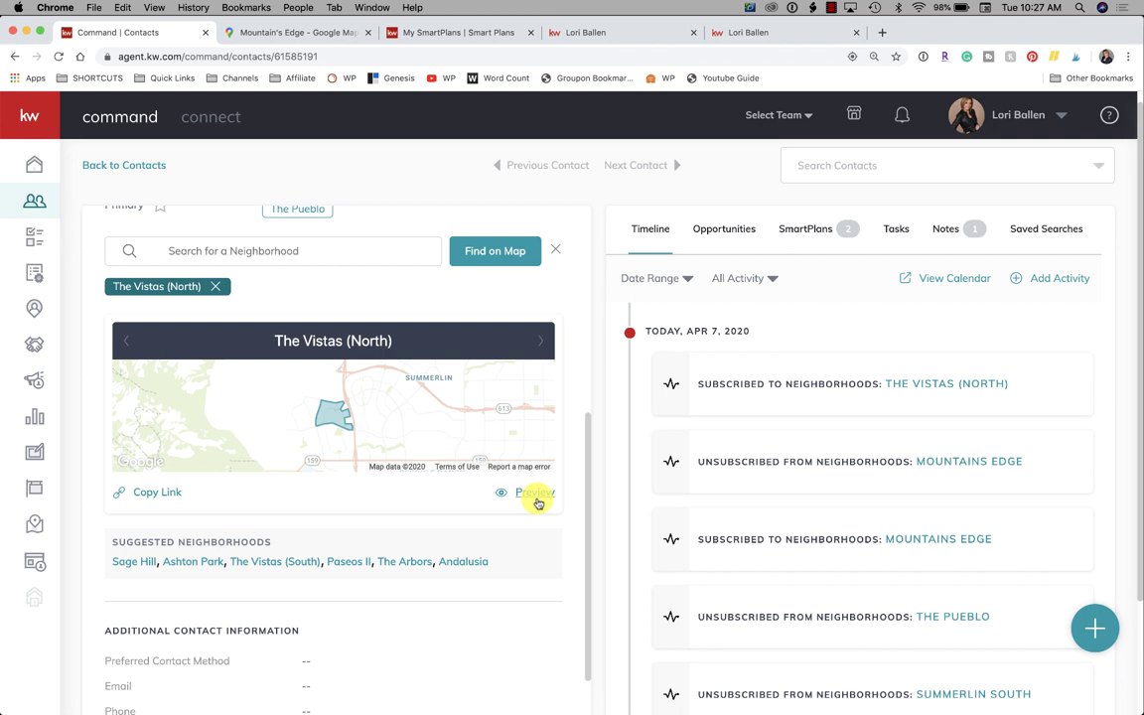
Preview The Vistas (North) snapshot and browse its homes for sale from $688,800
left_click(535, 494)
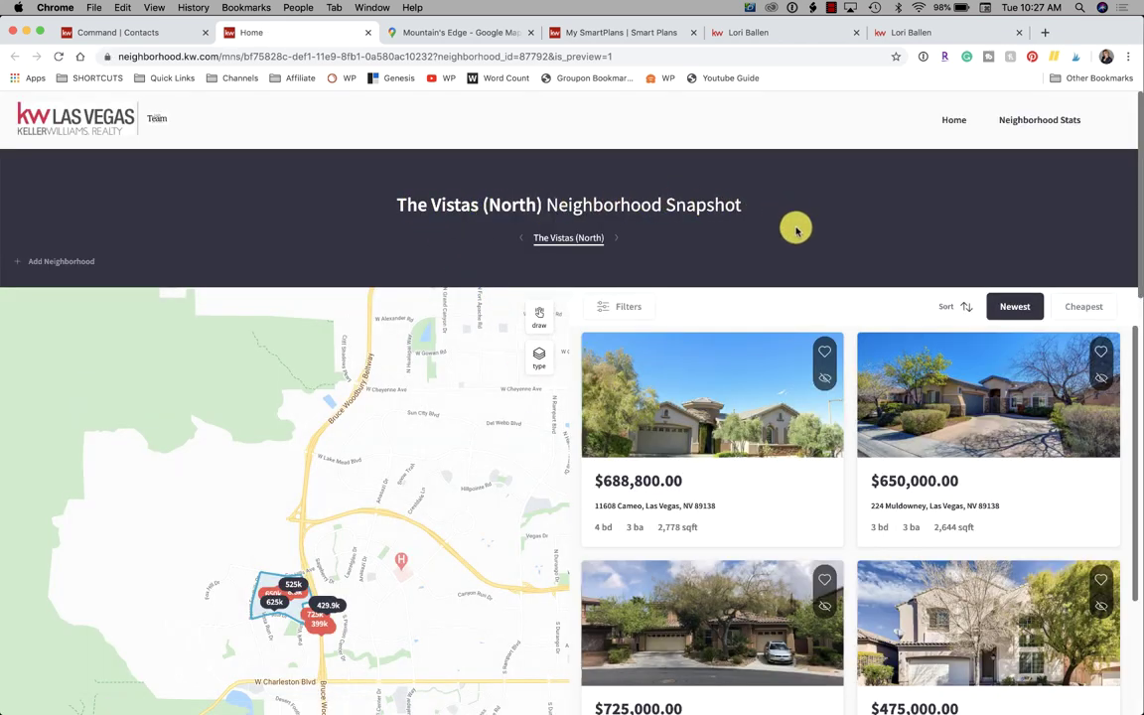
scroll(795, 230, "down", 3)
mouse_move(295, 487)
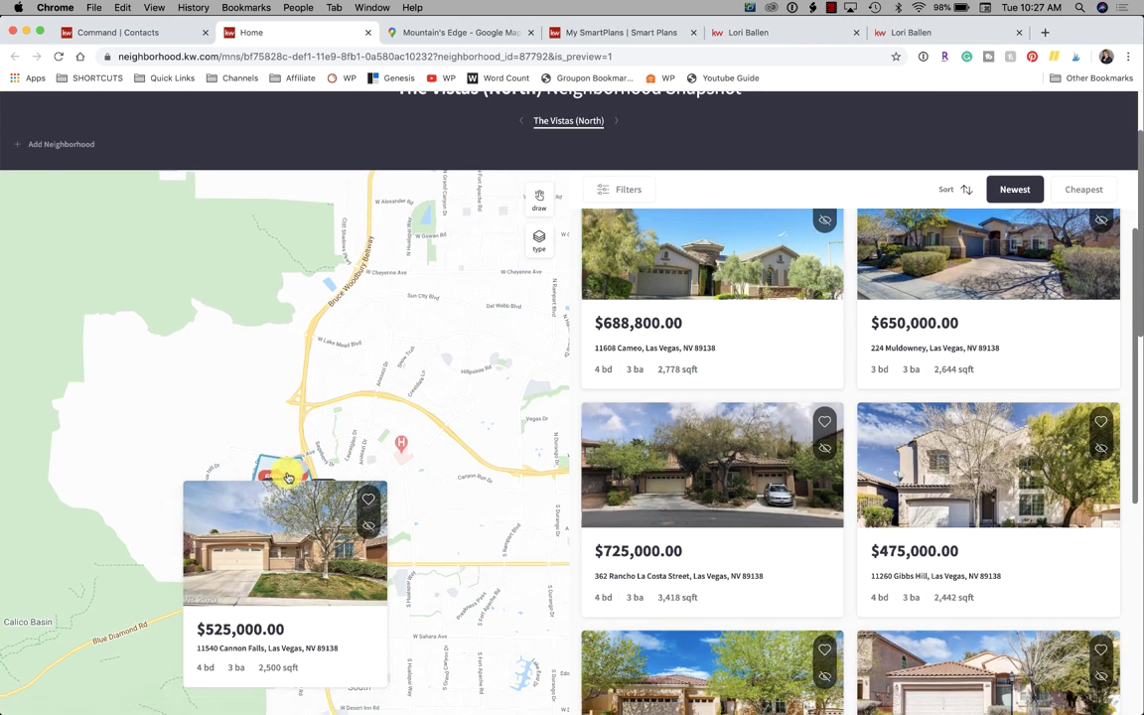
scroll(940, 542, "up", 1)
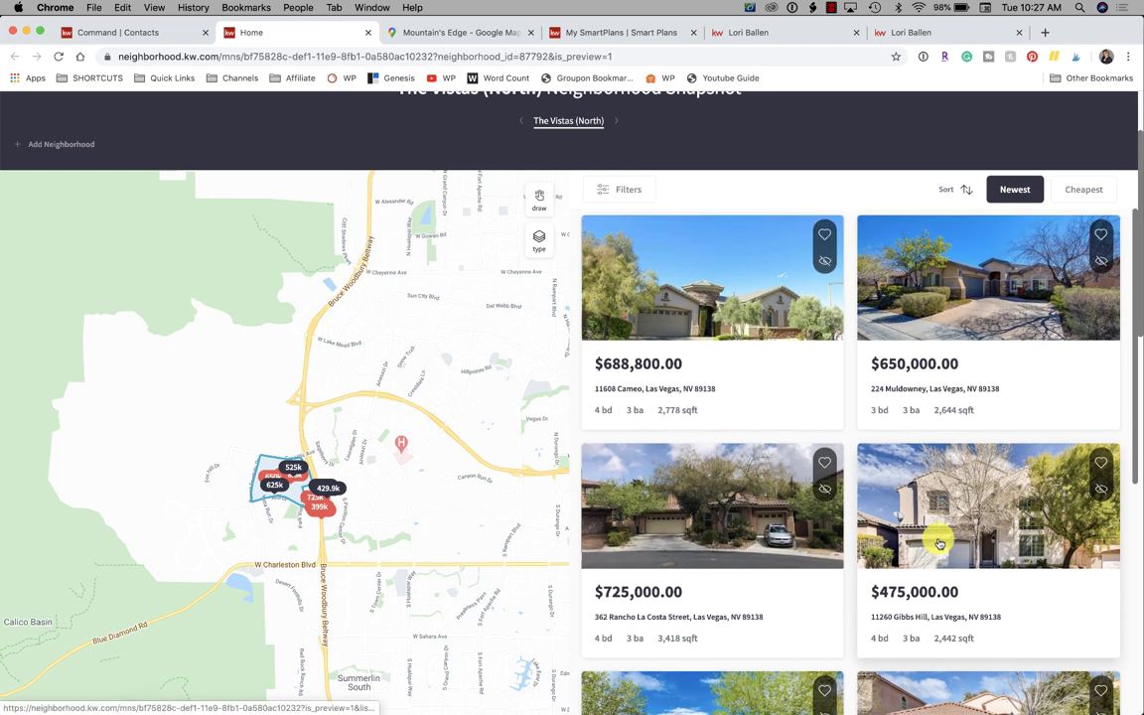
scroll(940, 542, "up", 3)
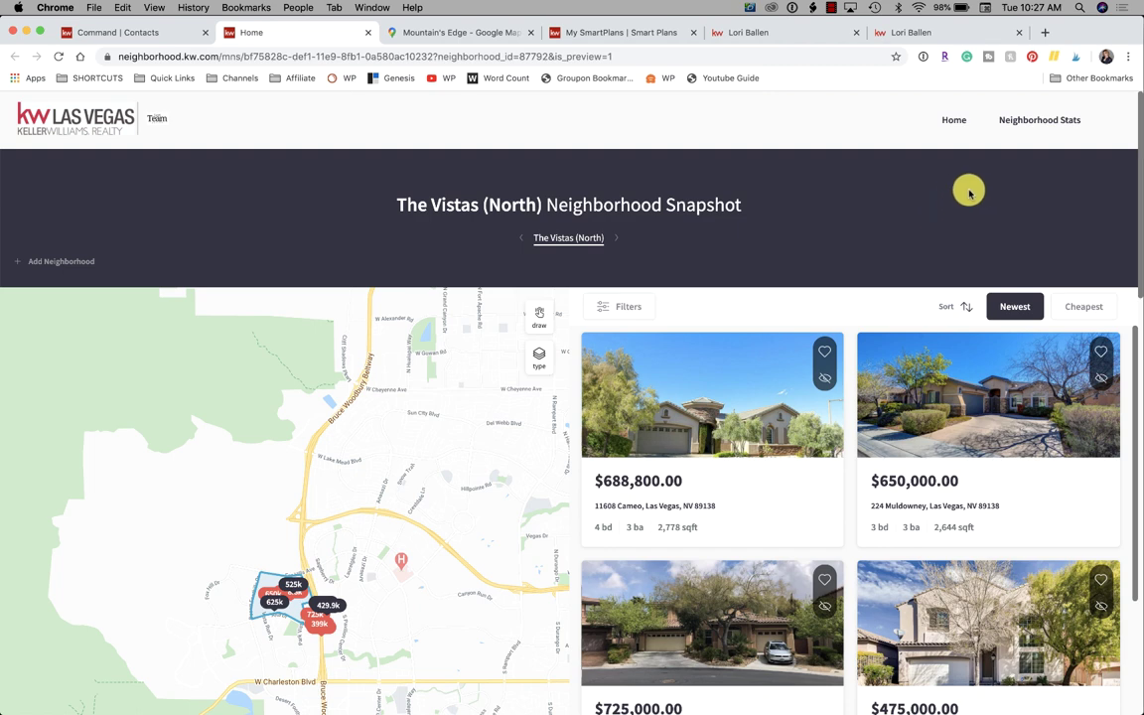
left_click(1049, 120)
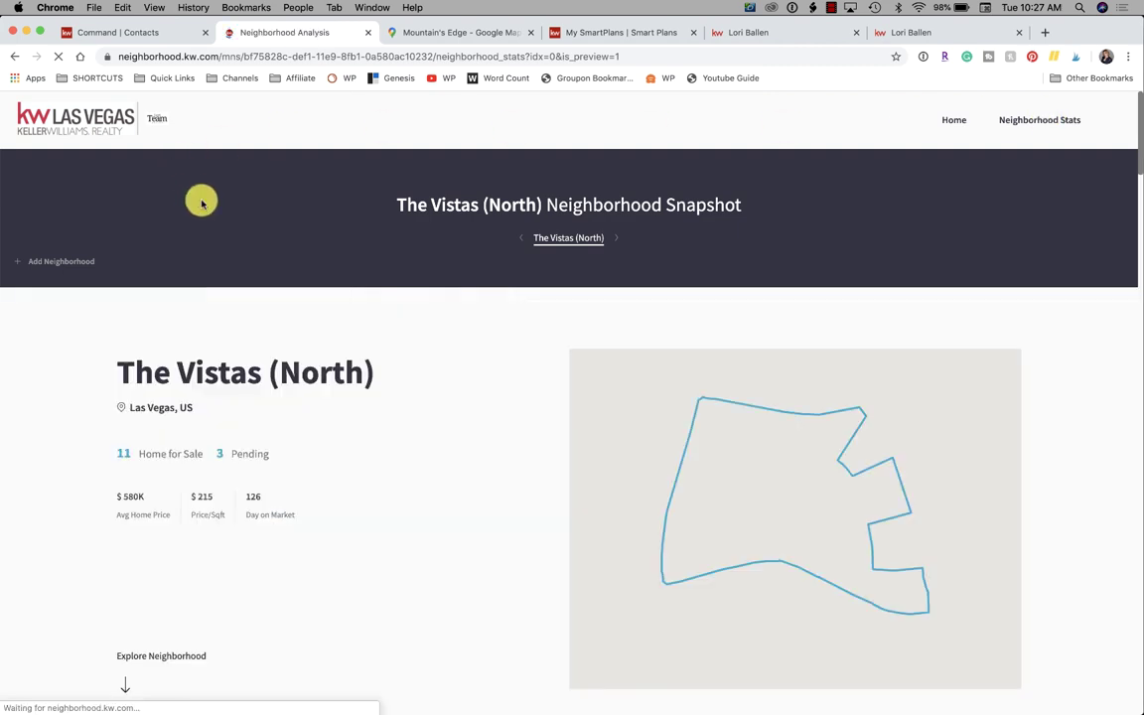
scroll(202, 202, "down", 2)
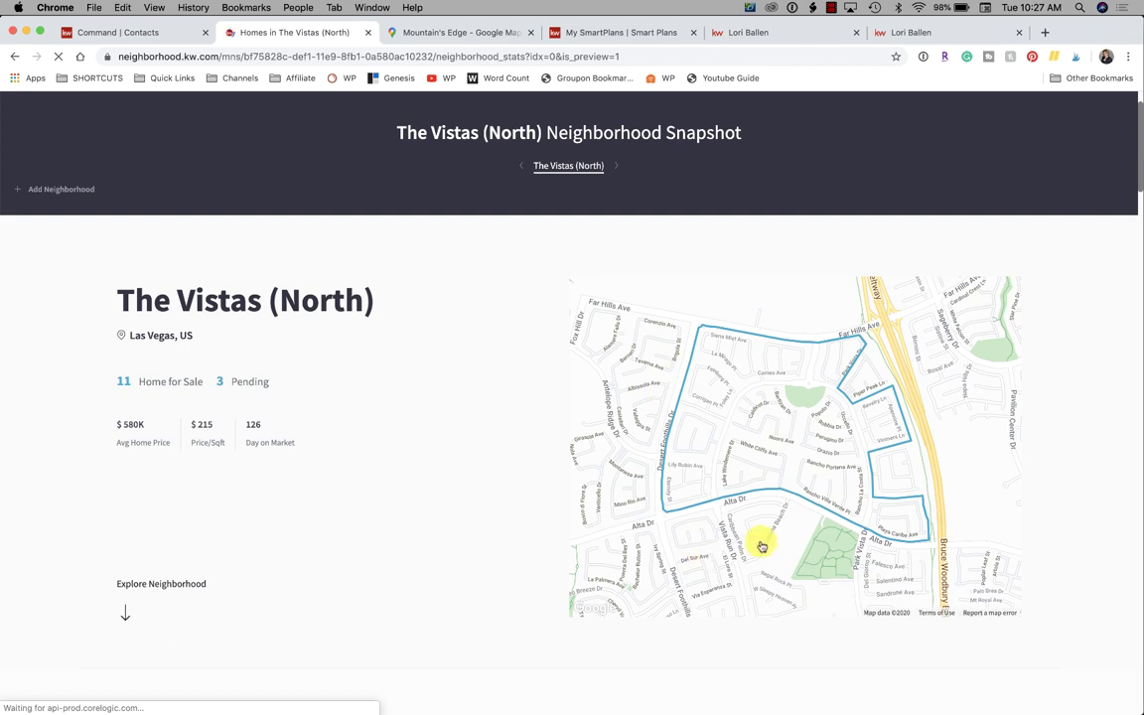
scroll(689, 486, "down", 3)
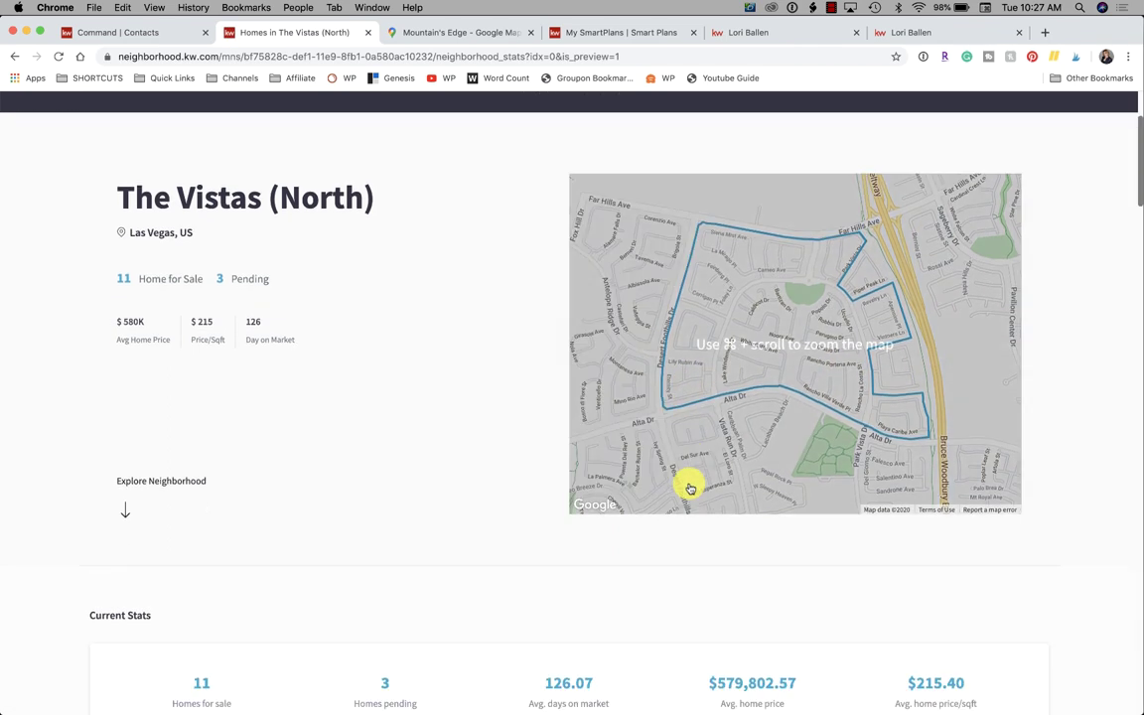
scroll(505, 460, "up", 3)
scroll(493, 459, "down", 2)
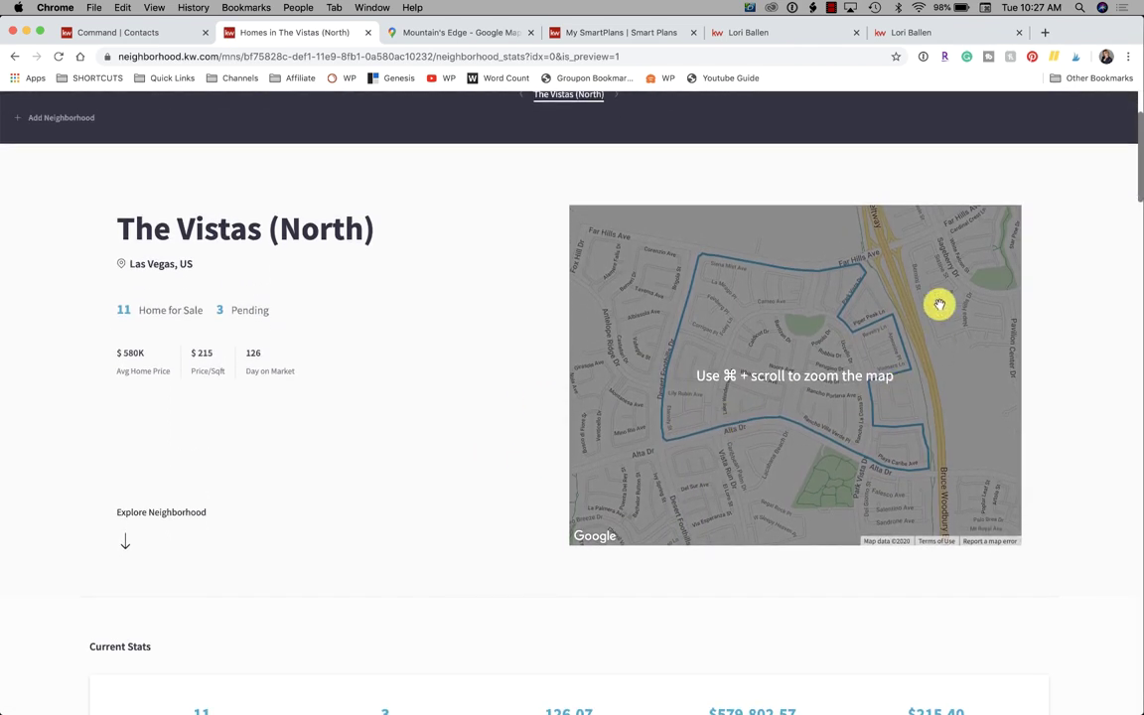
scroll(401, 396, "down", 1)
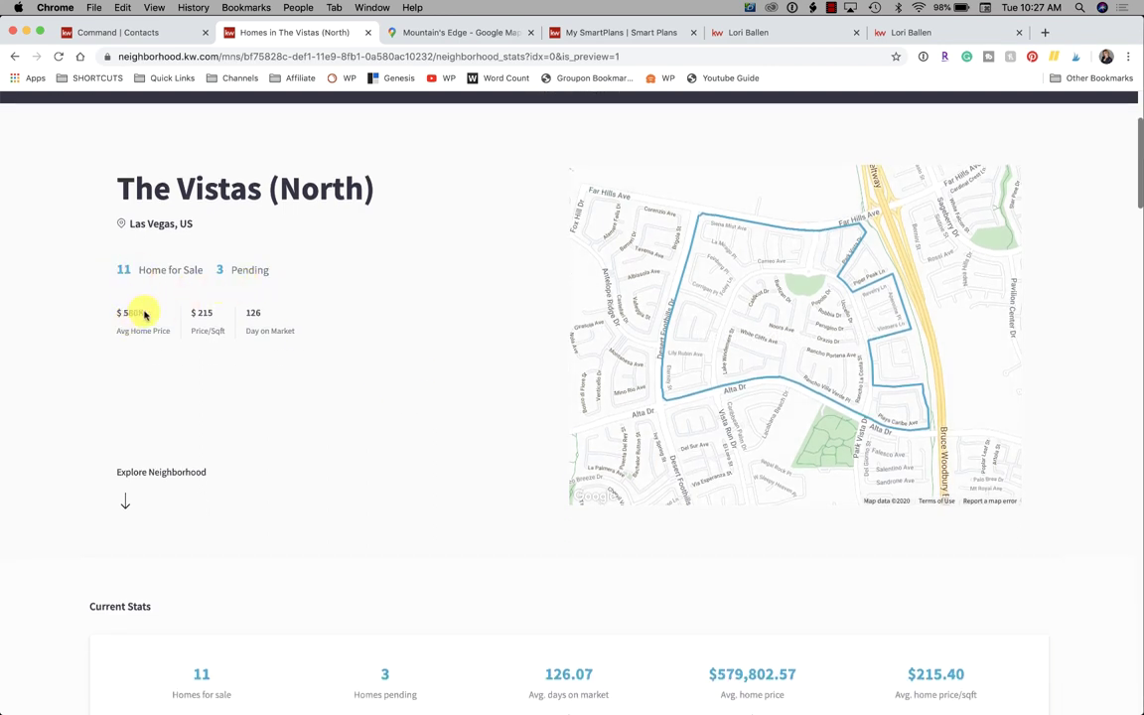
mouse_move(174, 327)
left_mouse_down()
mouse_move(112, 312)
mouse_move(184, 320)
left_mouse_up()
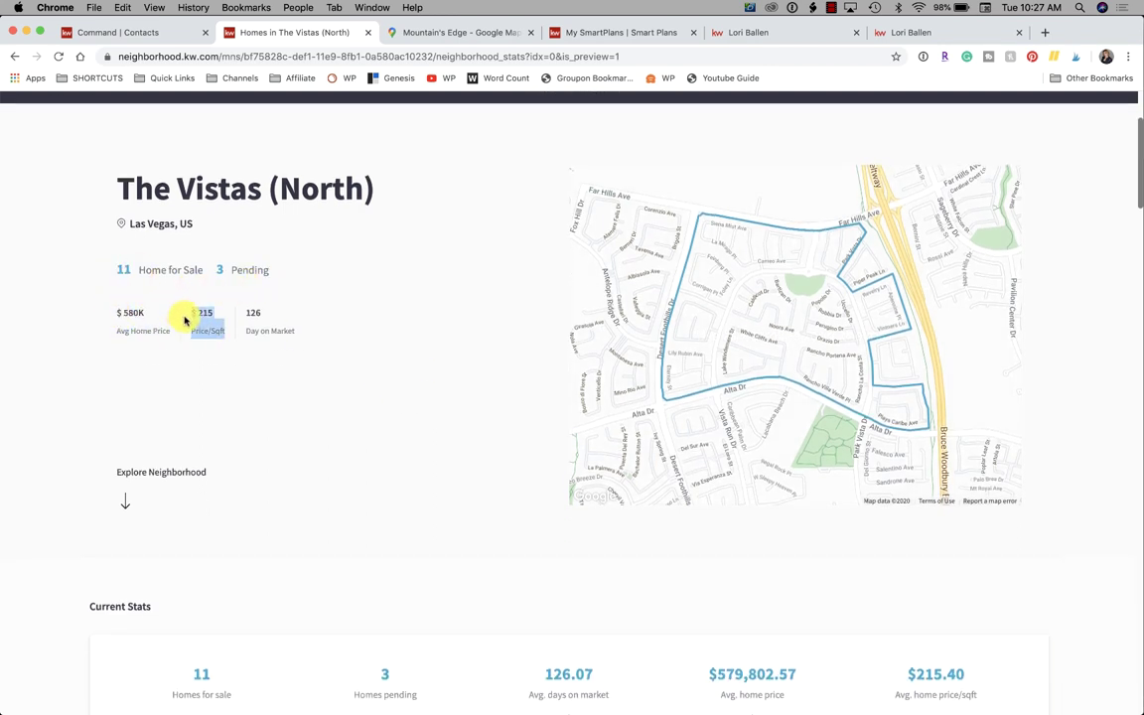
left_click(216, 335)
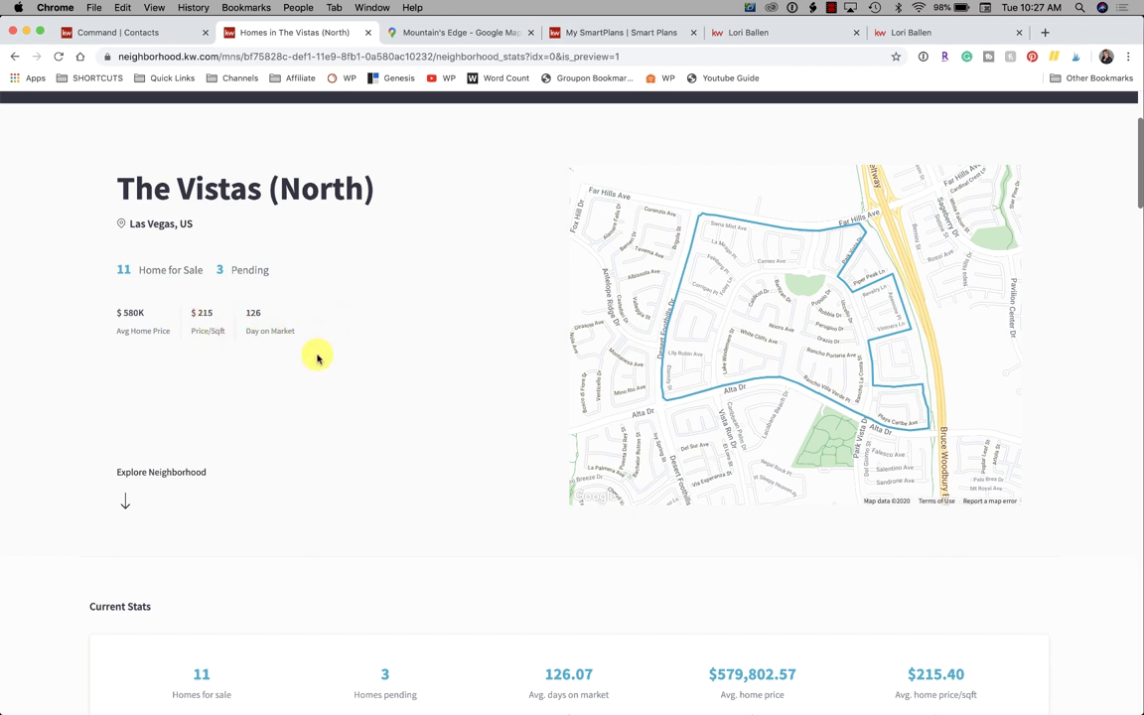
scroll(314, 362, "down", 5)
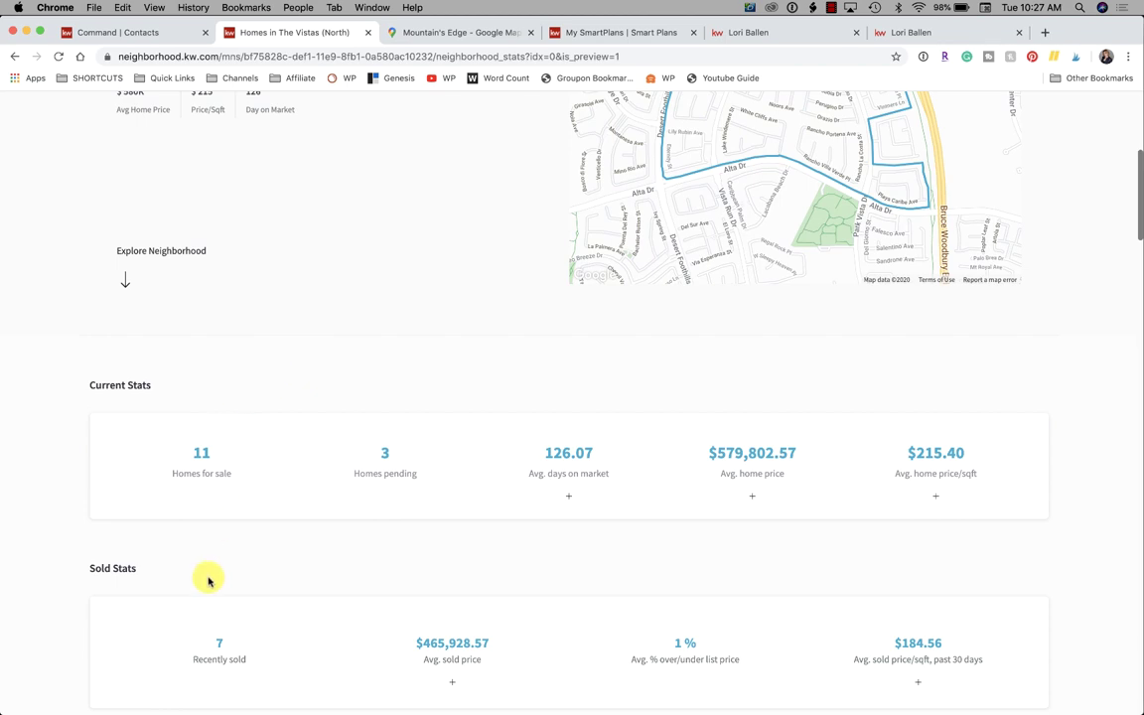
scroll(608, 520, "down", 8)
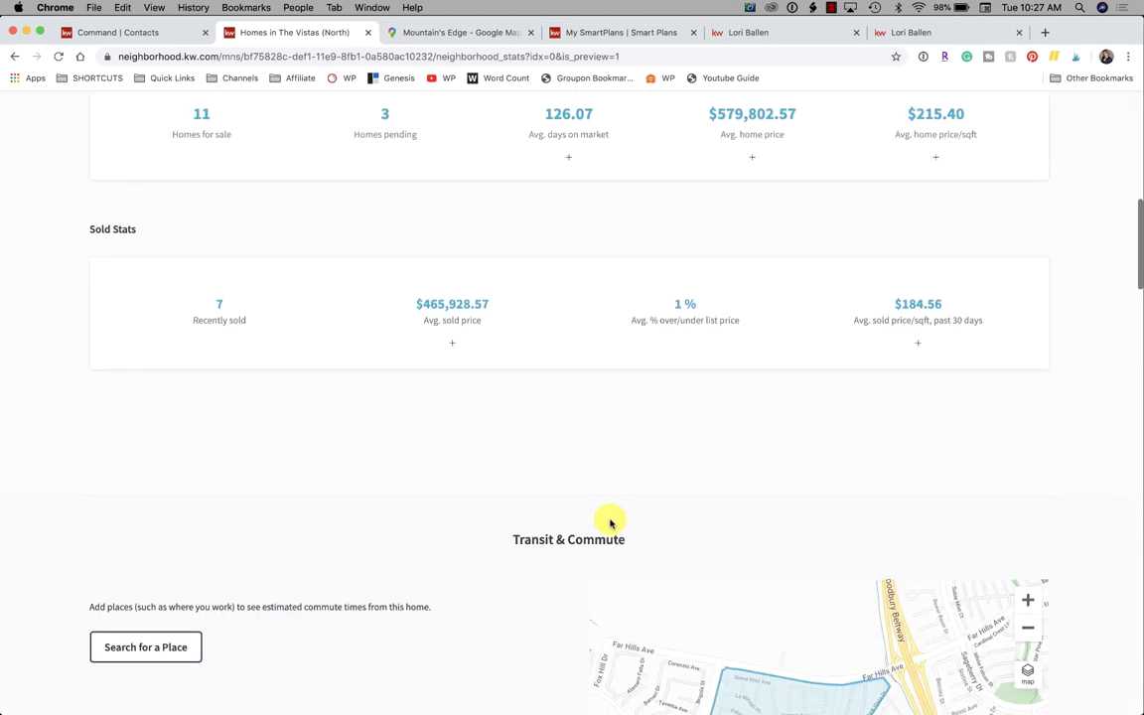
scroll(610, 522, "down", 6)
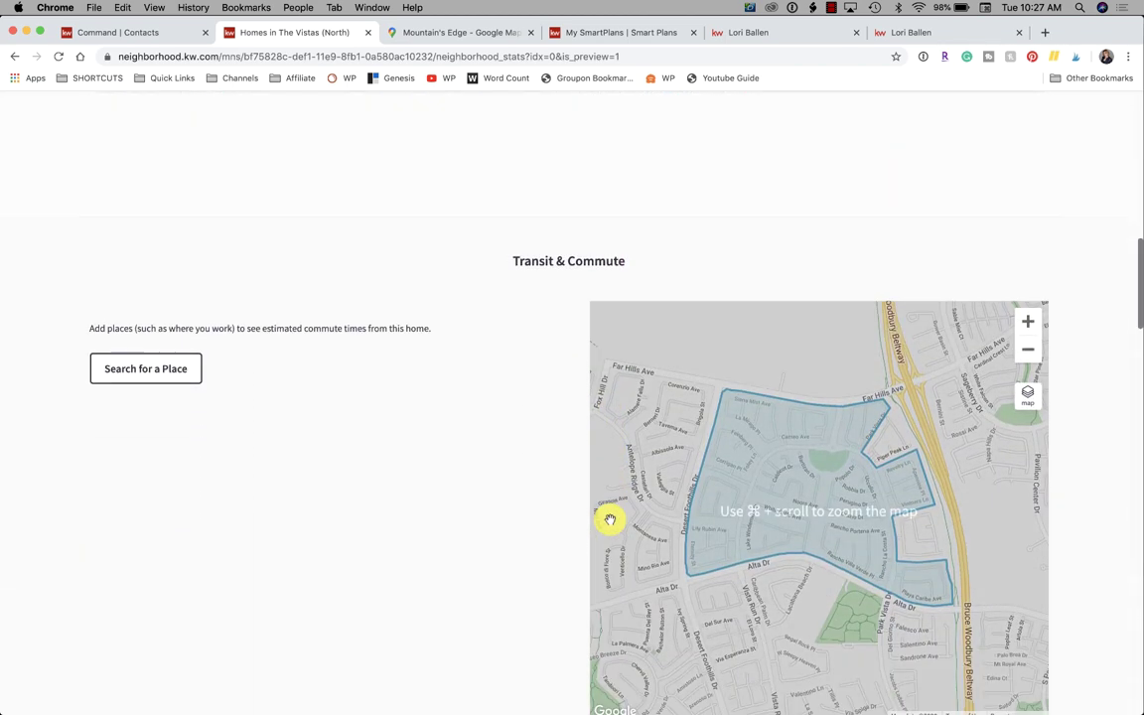
scroll(609, 520, "up", 20)
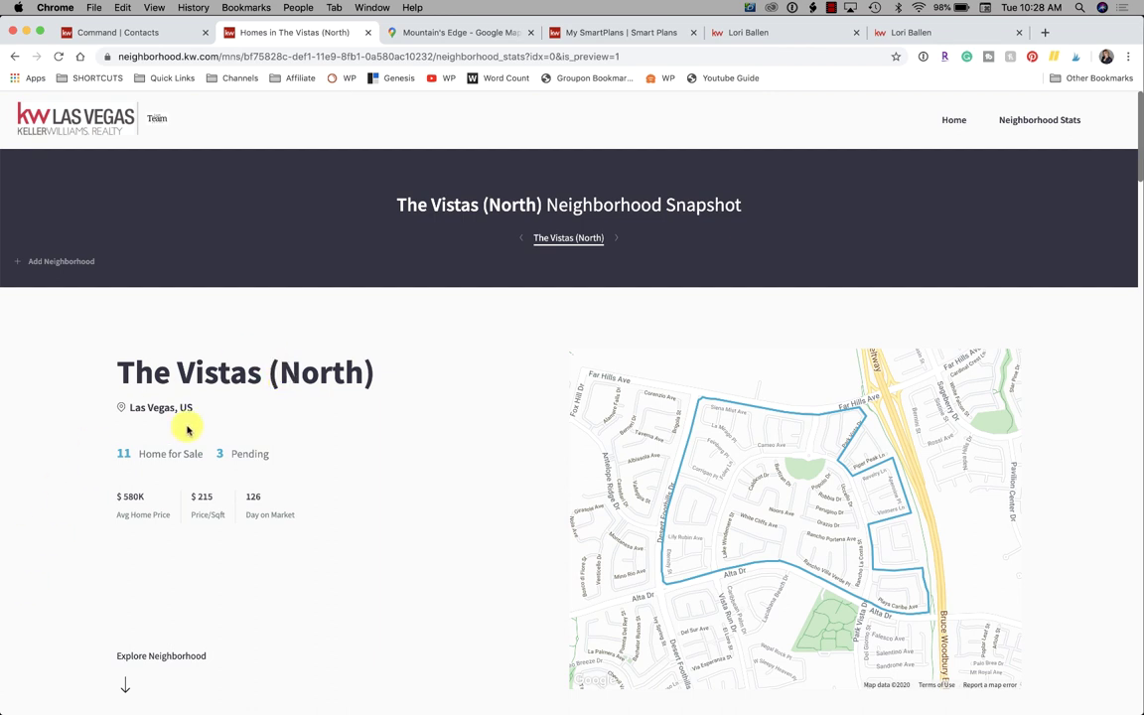
scroll(307, 490, "down", 2)
scroll(310, 492, "down", 5)
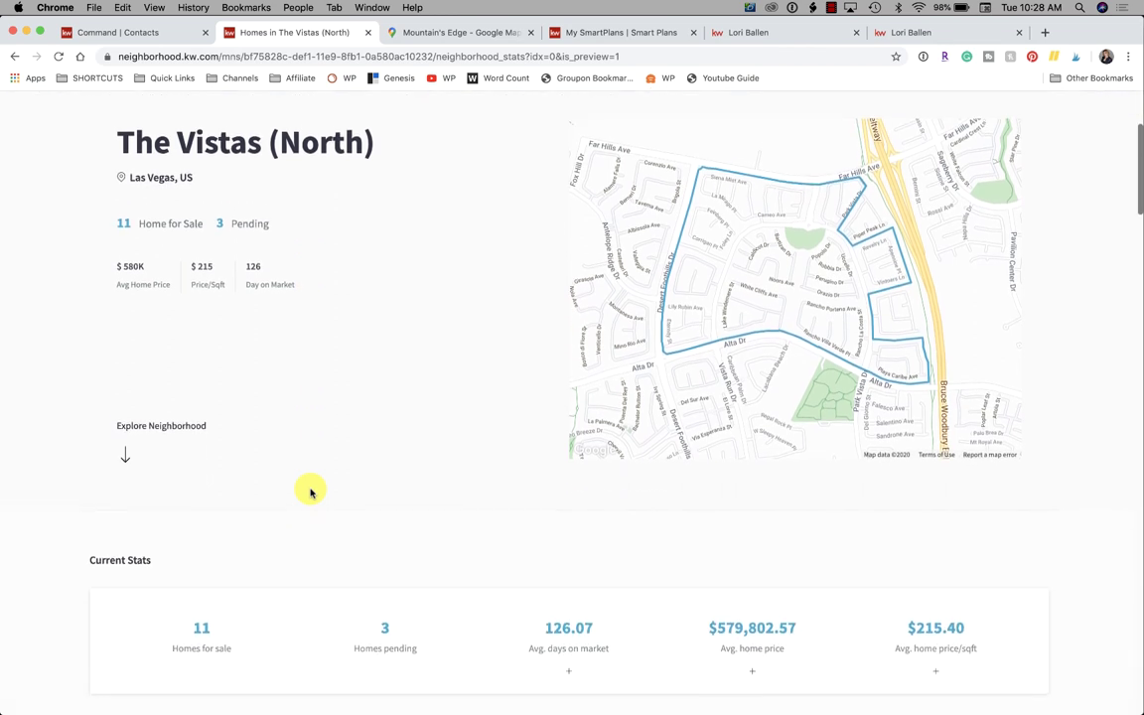
scroll(310, 492, "down", 1)
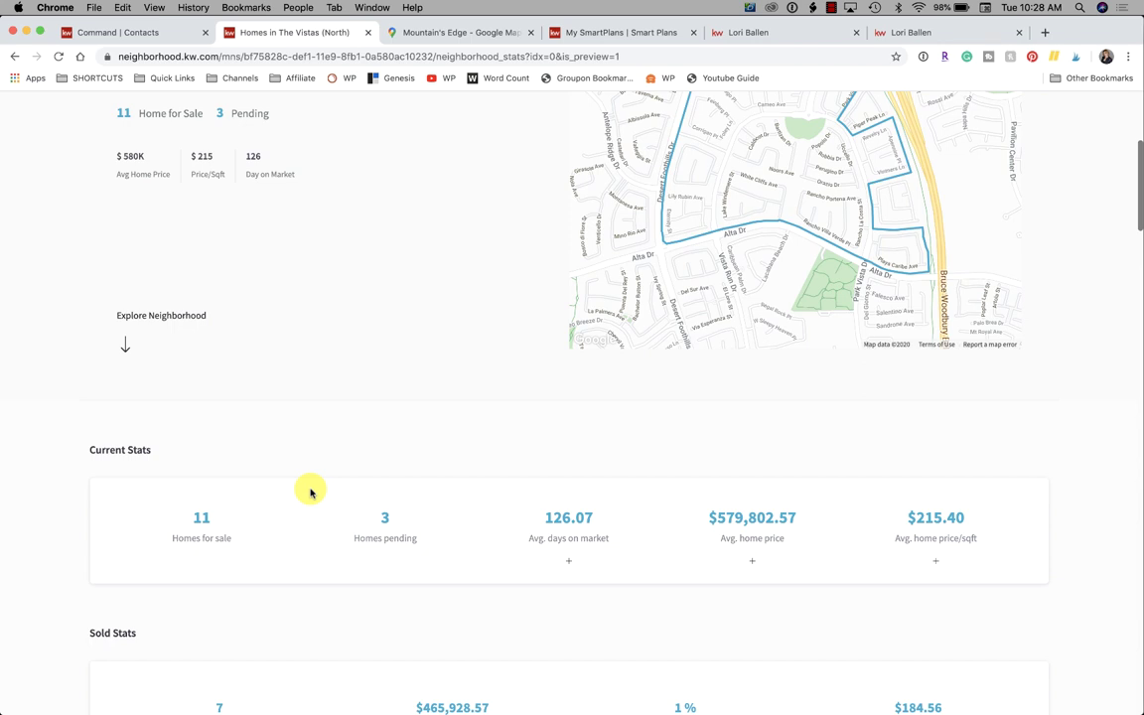
scroll(310, 491, "down", 1)
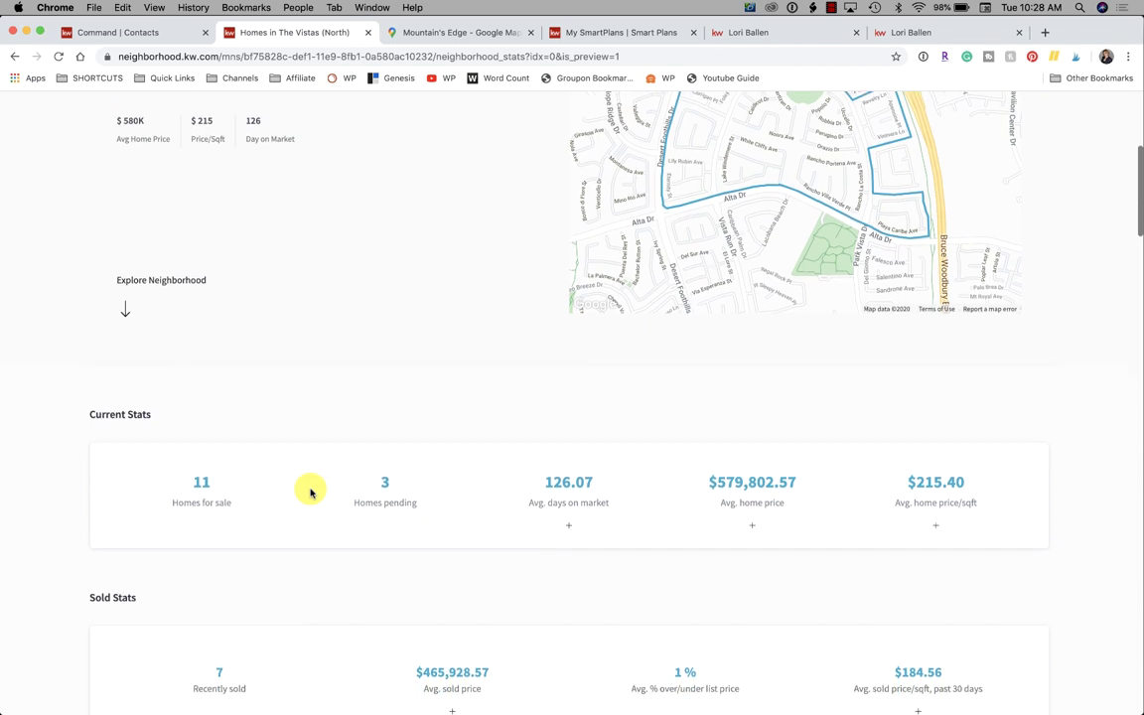
scroll(310, 491, "down", 3)
scroll(310, 491, "up", 12)
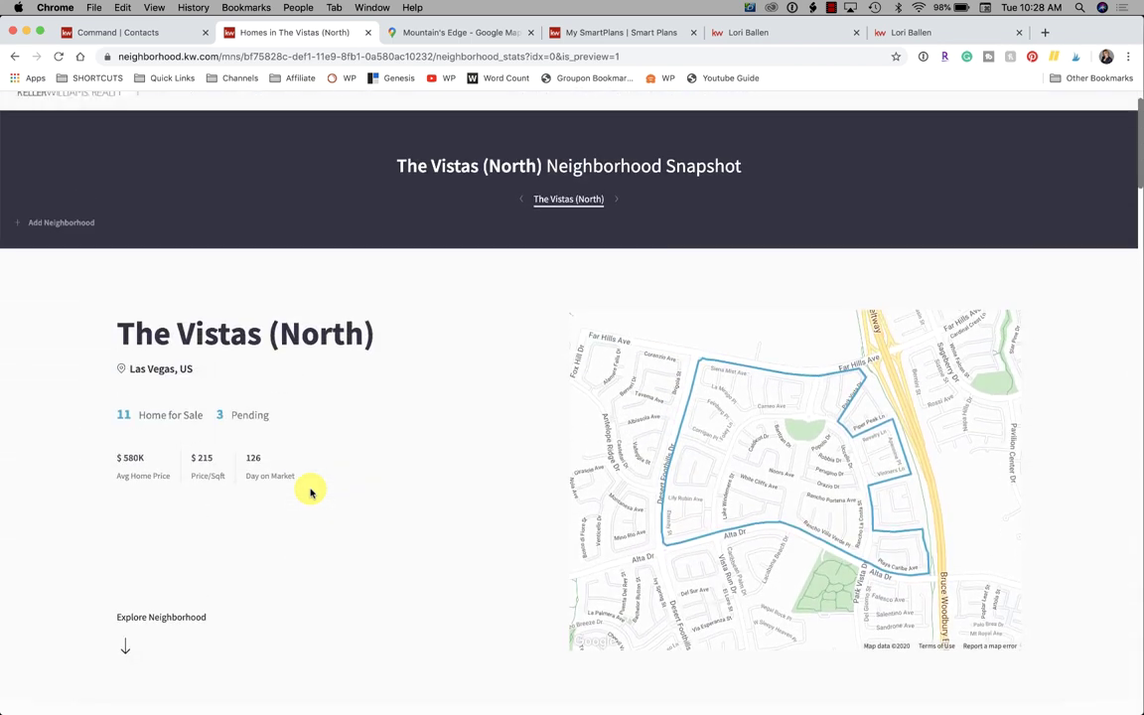
scroll(309, 491, "up", 2)
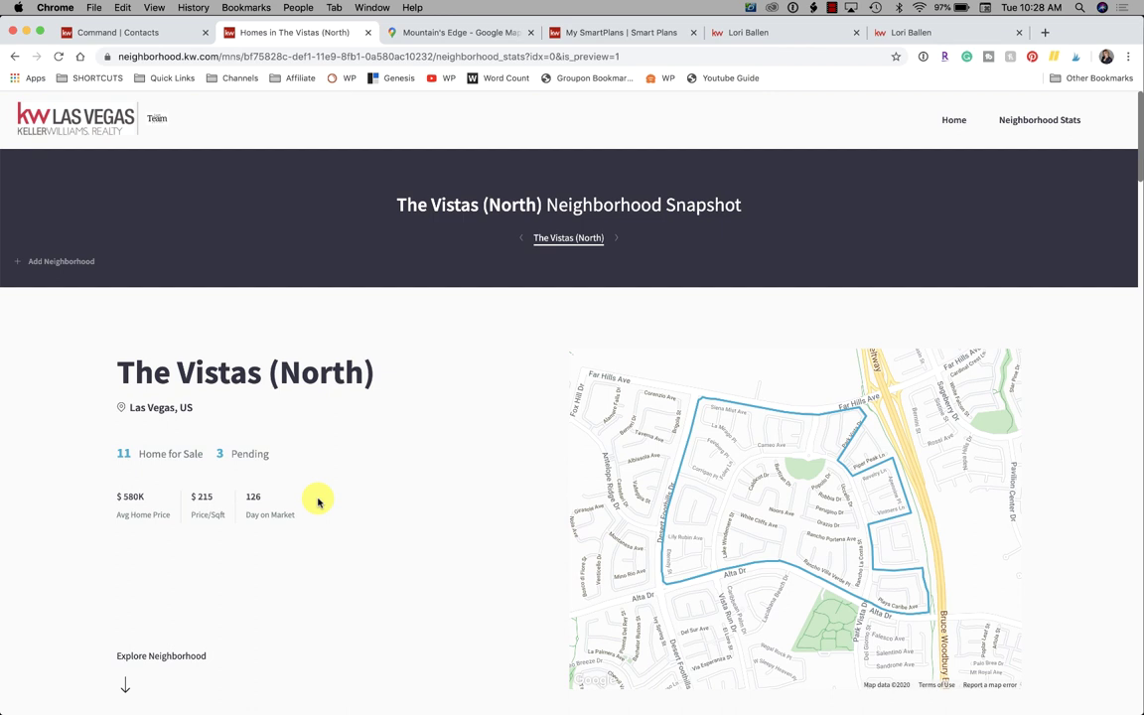
scroll(318, 501, "down", 3)
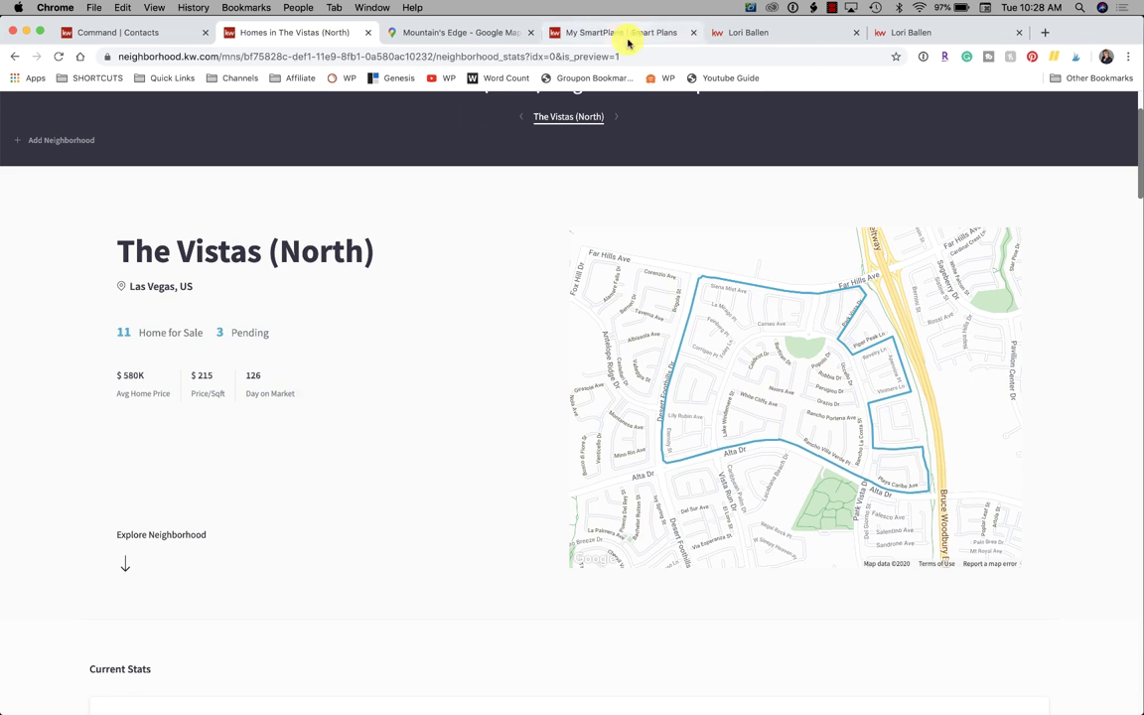
Switch to the KW Las Vegas consumer site tab and place it beside the snapshot tab
left_click(641, 37)
left_click(407, 32)
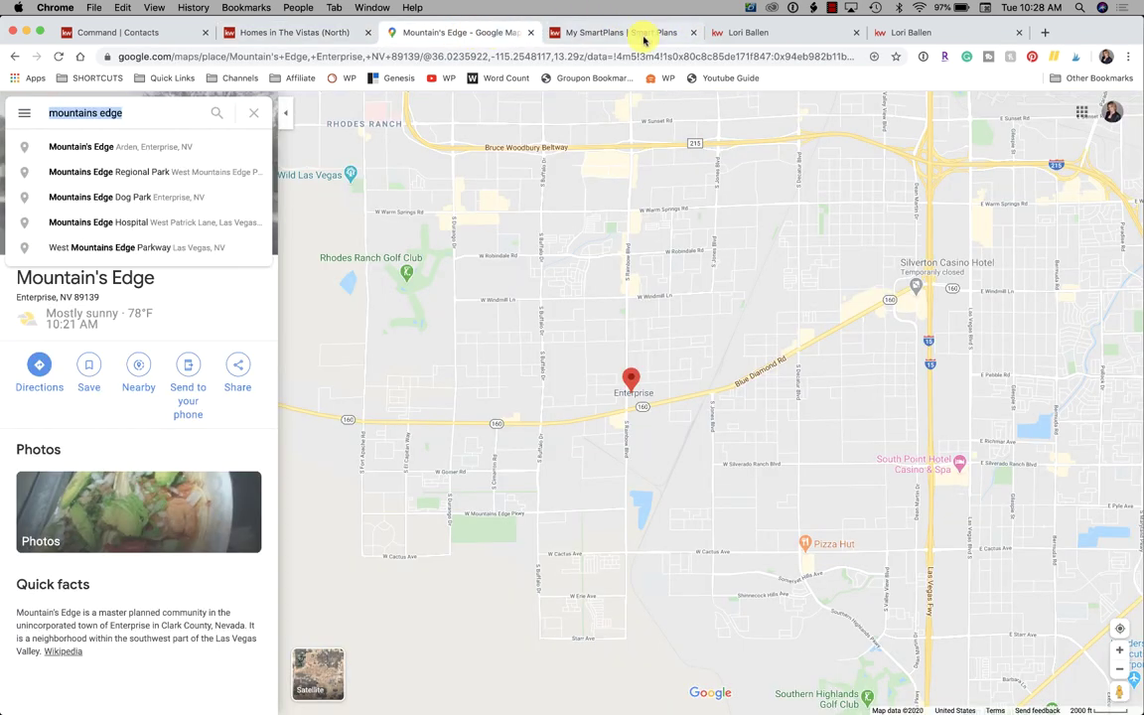
left_click(780, 32)
left_click_drag(785, 38, 457, 33)
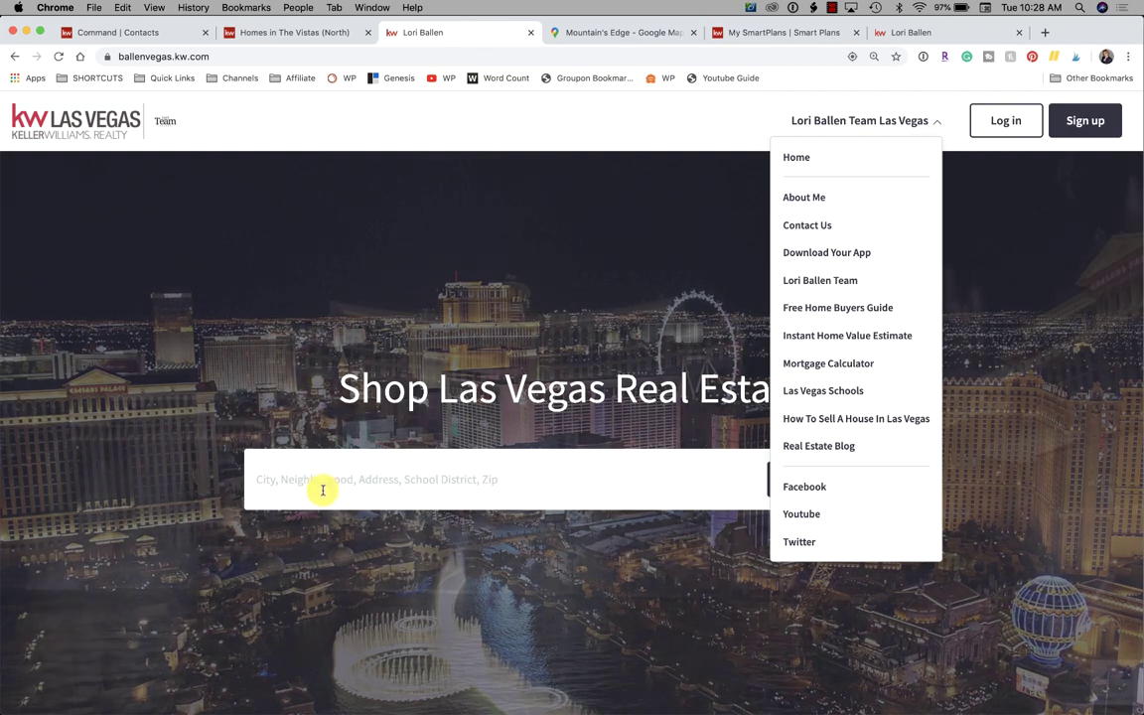
Search 'the vistas' and open results for The Vistas (North), Las Vegas, NV
left_click(410, 482)
type("the")
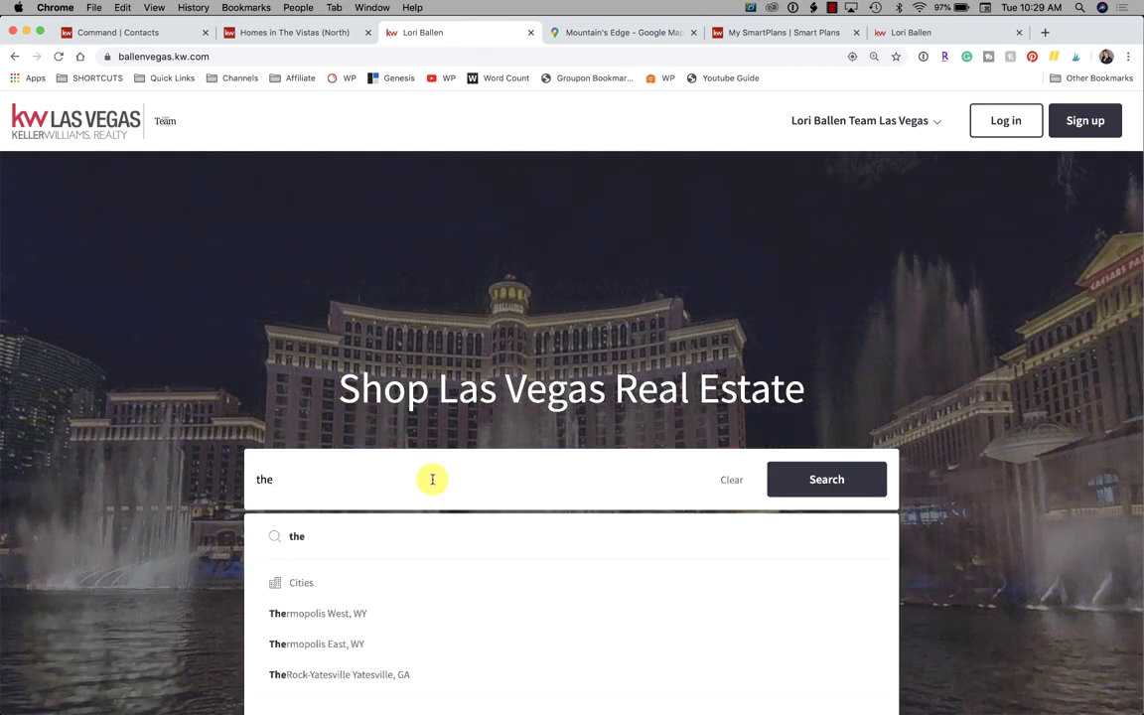
type(" vista")
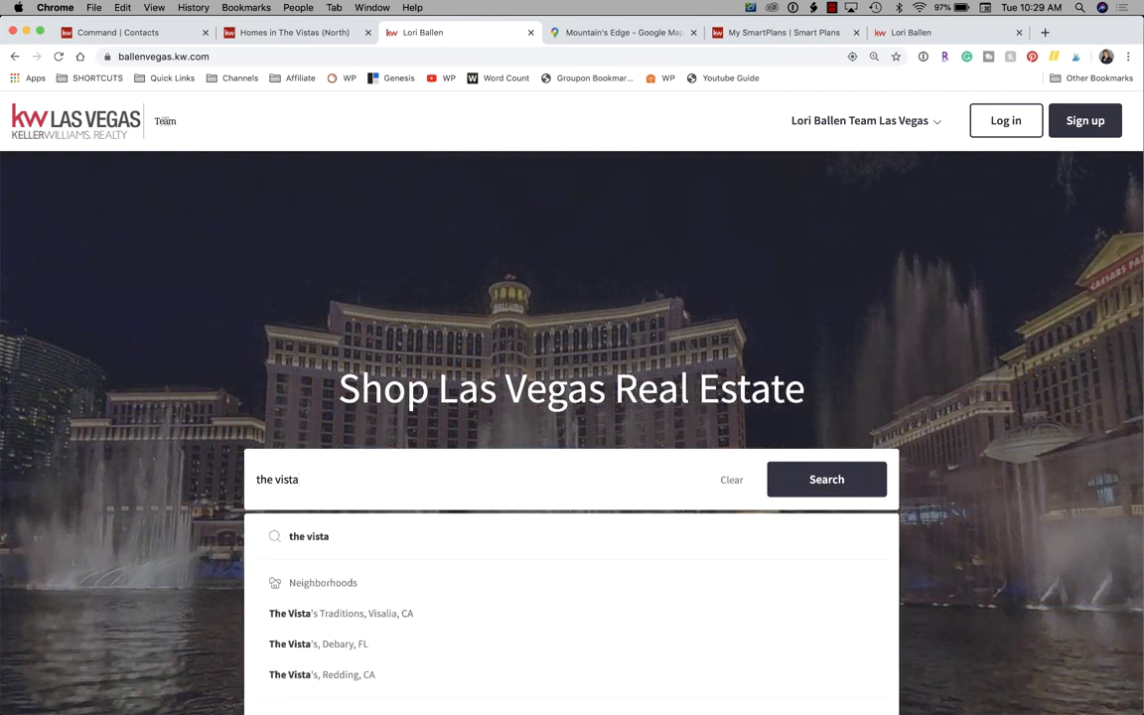
type("s")
scroll(437, 472, "down", 5)
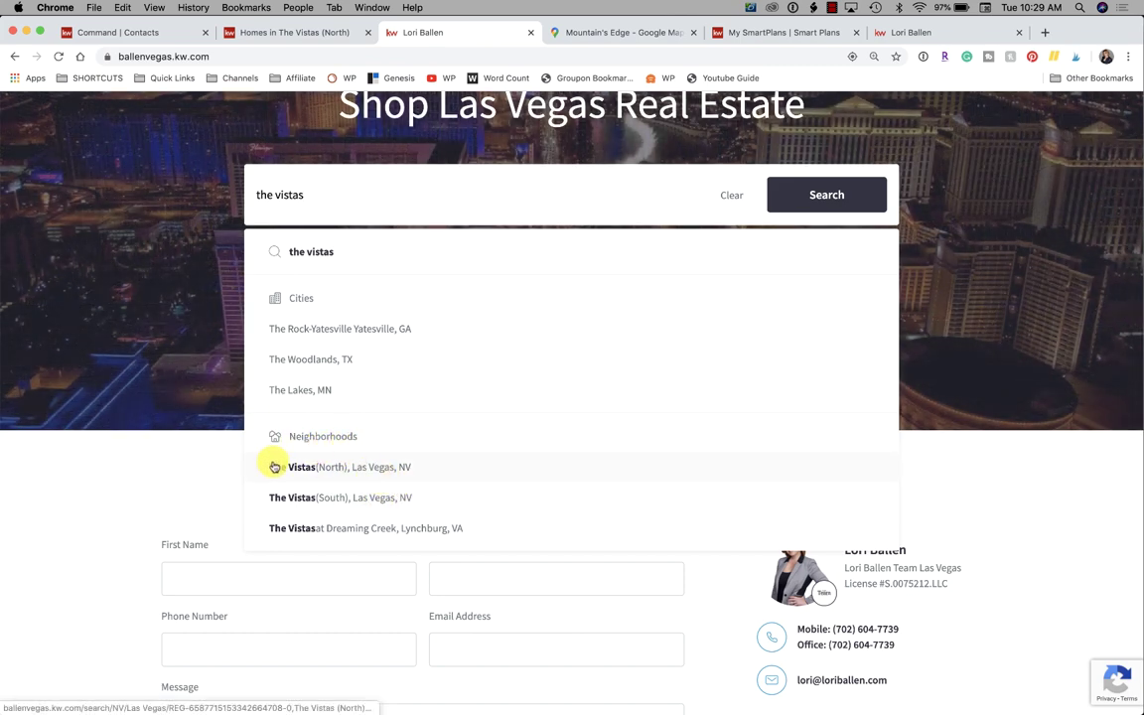
left_click(391, 468)
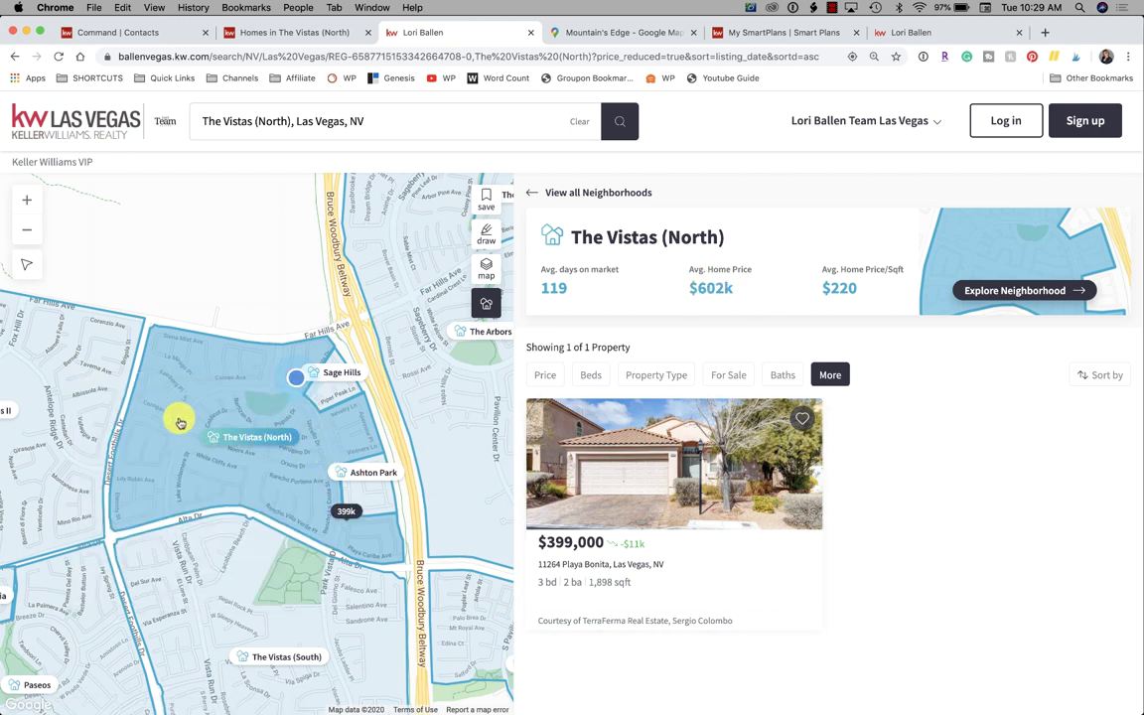
Compare The Vistas (North) snapshot with the consumer-site results, ending on the snapshot stats
left_click(315, 33)
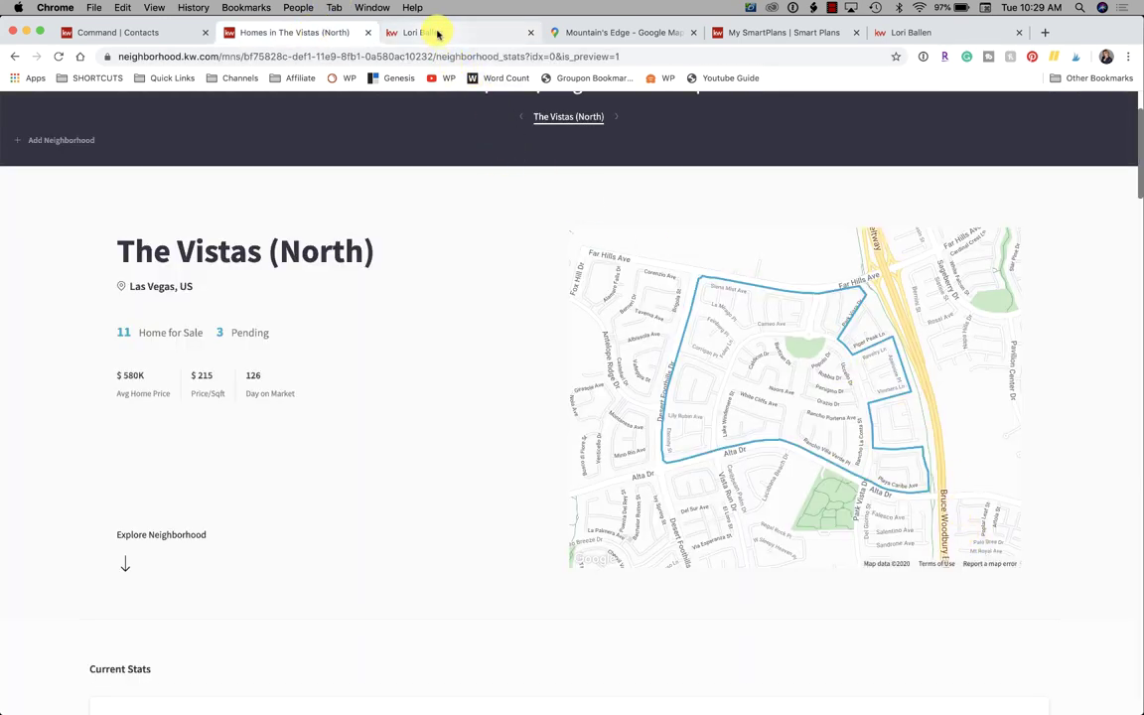
left_click(437, 34)
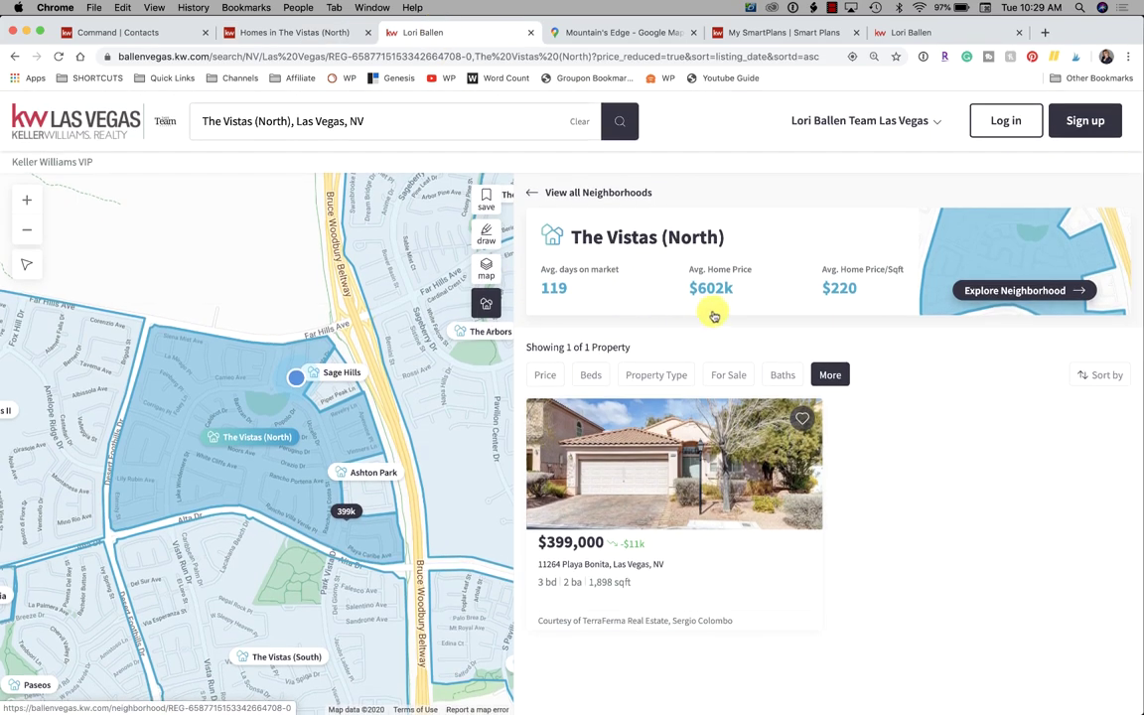
left_click(285, 32)
scroll(268, 394, "down", 1)
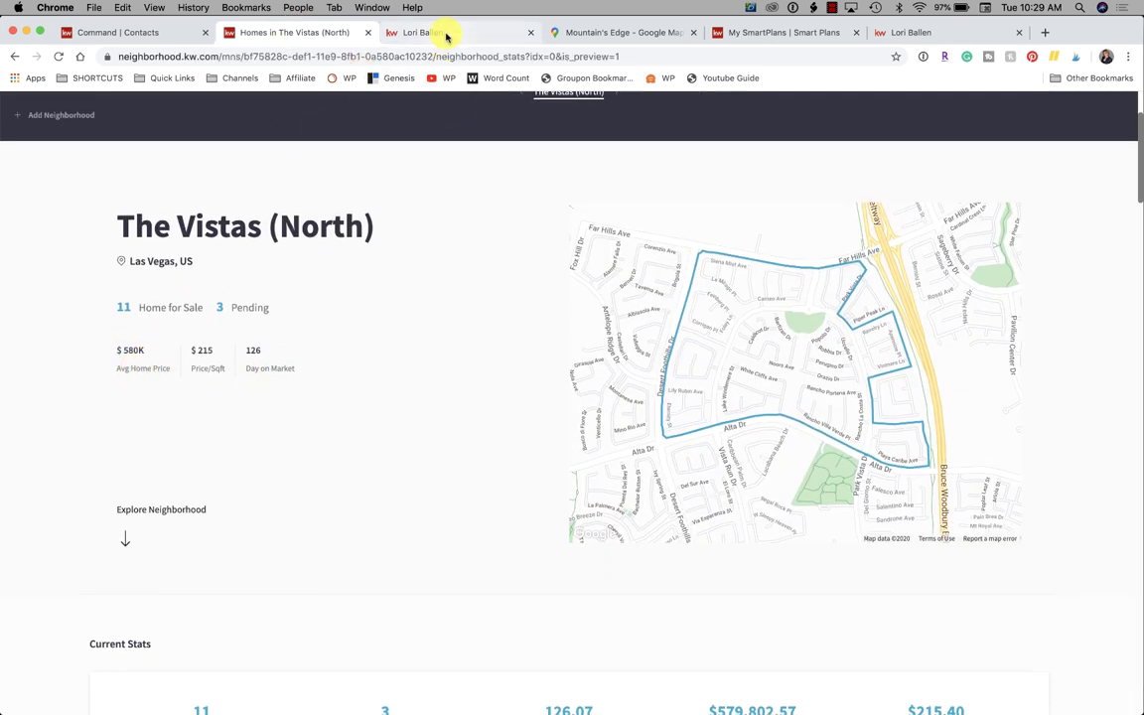
left_click(400, 32)
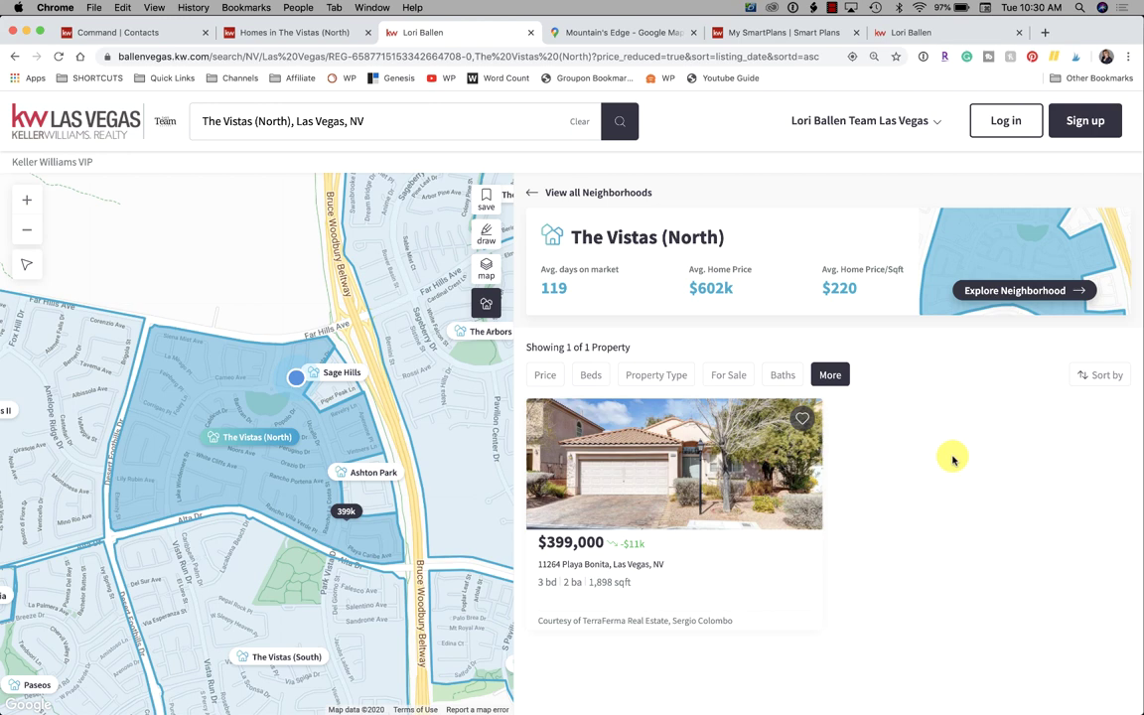
left_click(313, 31)
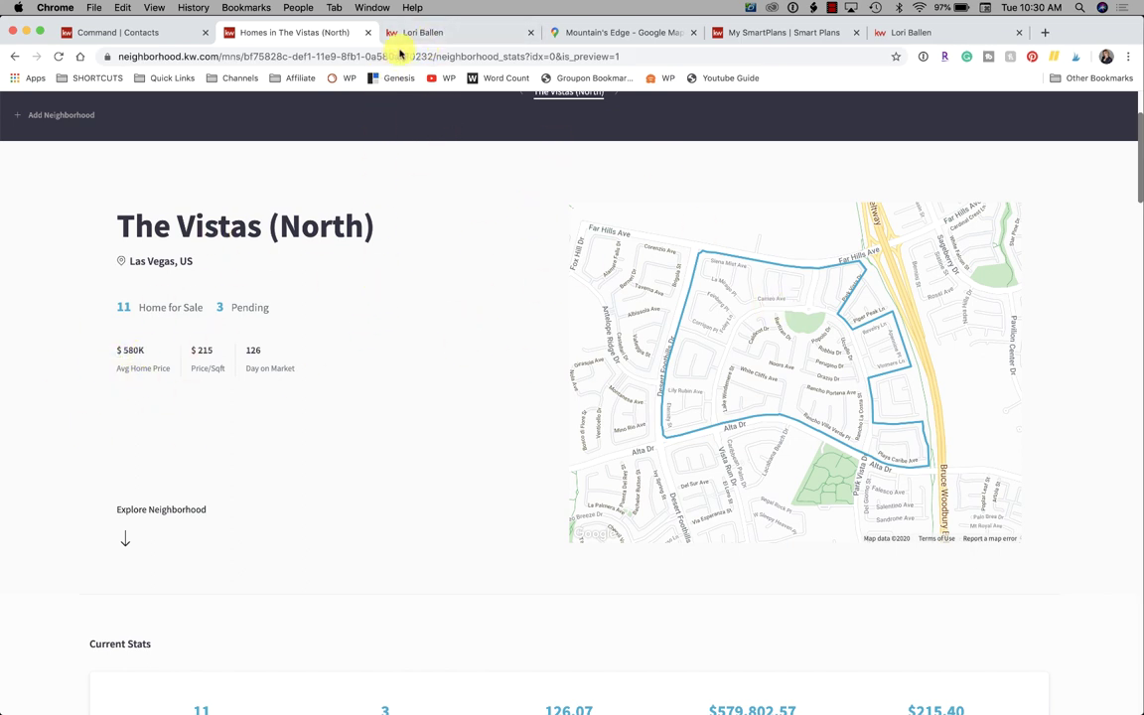
left_click(425, 34)
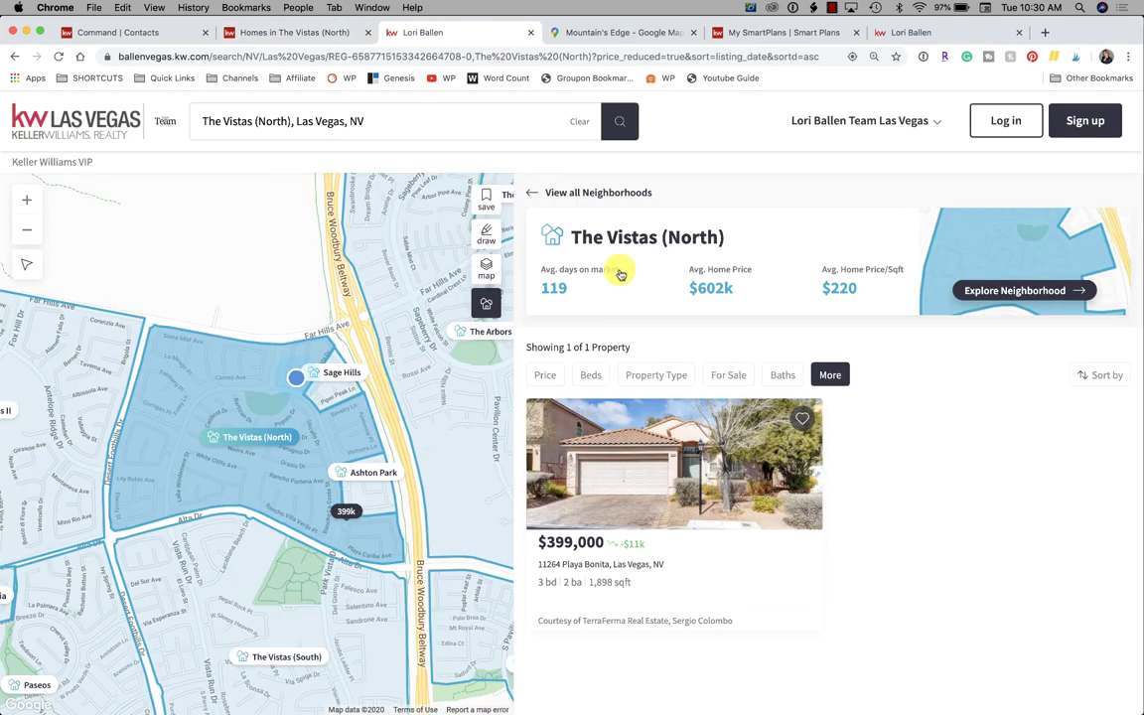
scroll(799, 552, "down", 5)
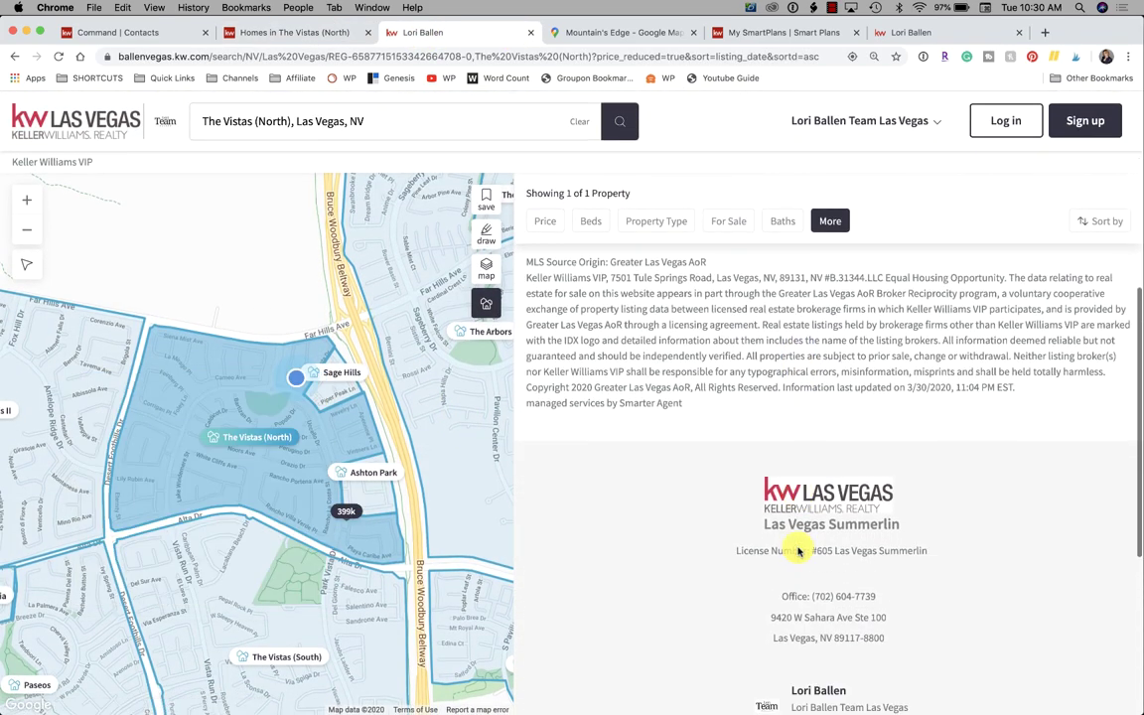
scroll(798, 548, "up", 5)
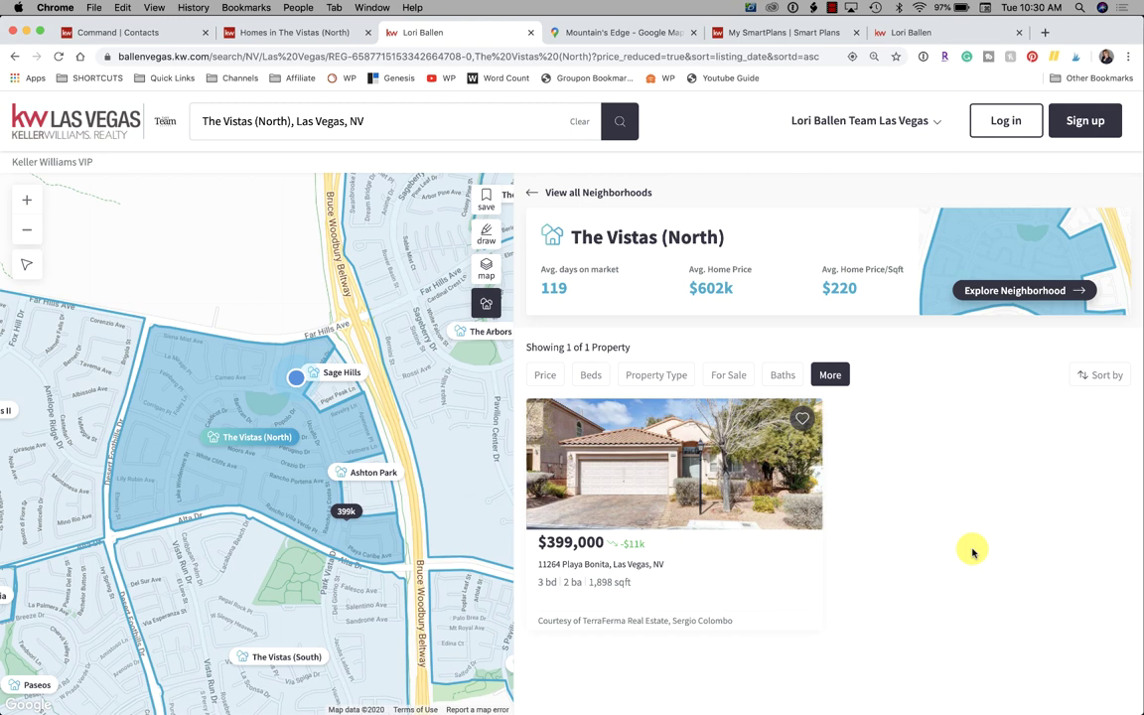
left_click(285, 37)
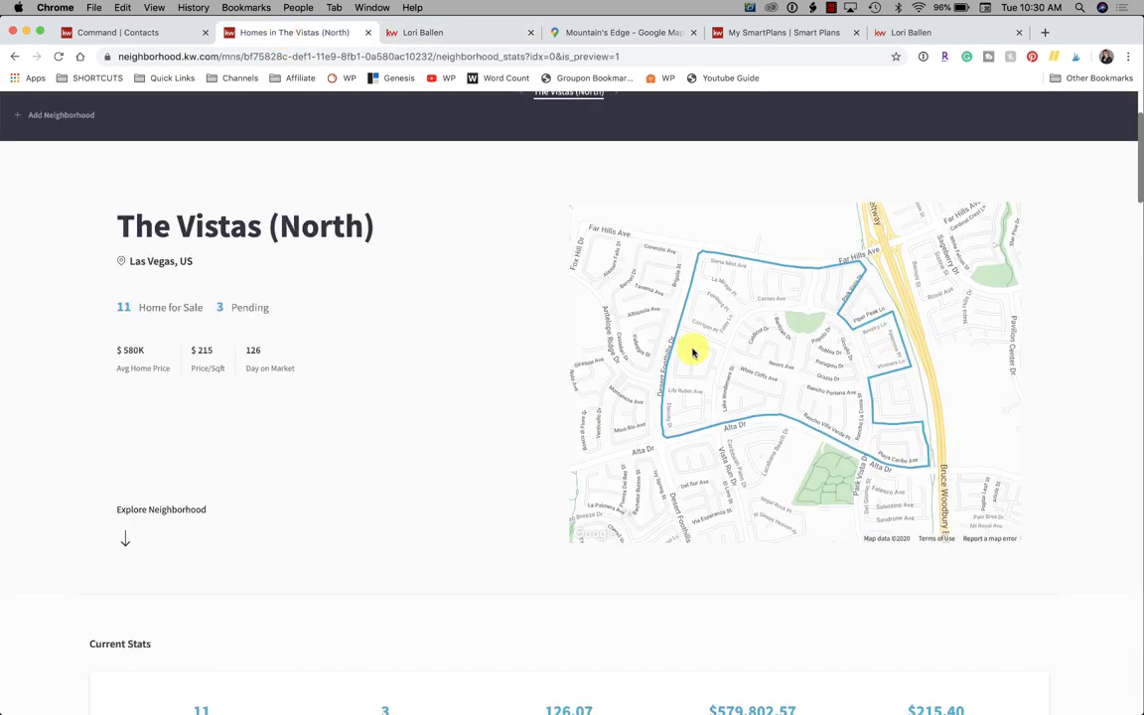
scroll(268, 334, "up", 5)
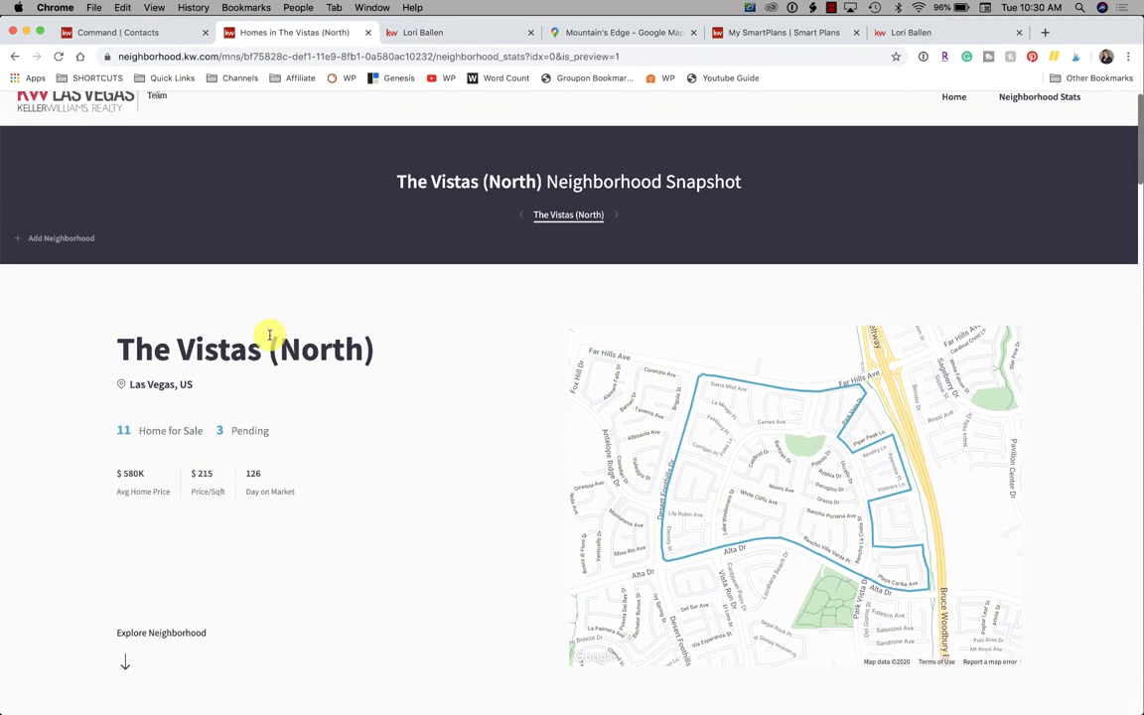
scroll(269, 336, "down", 3)
scroll(269, 336, "down", 2)
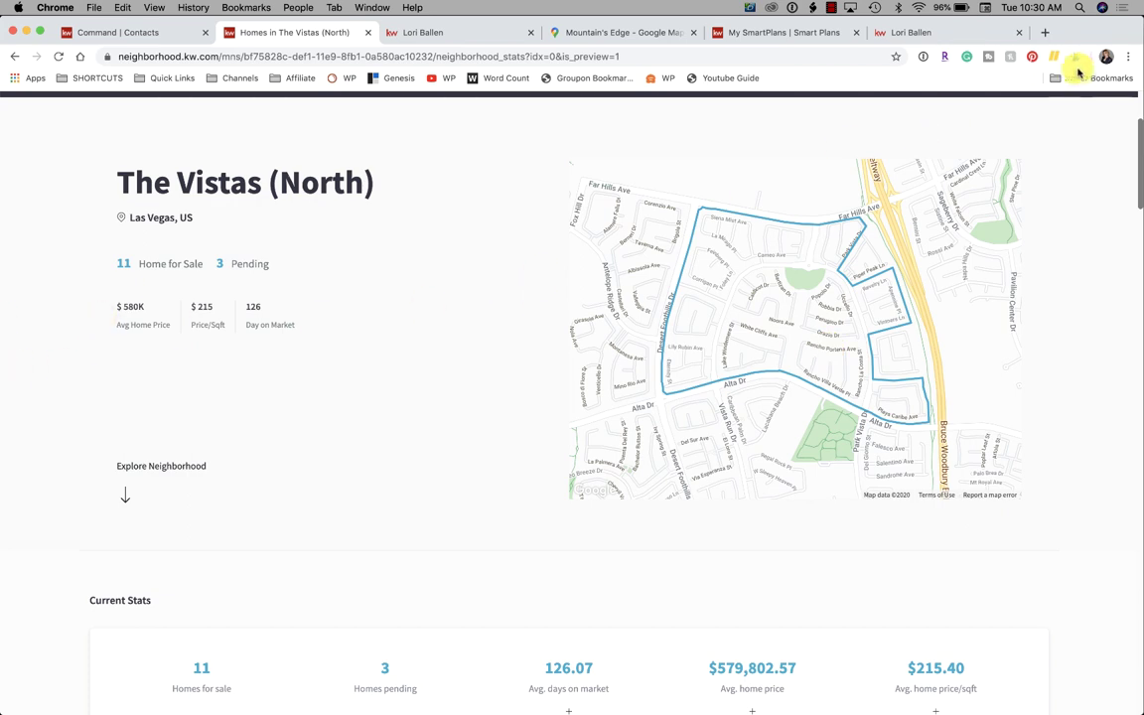
Open a new tab and load the Matrix SafeMLS login page from the 'las' address suggestion
left_click(1051, 34)
type("las")
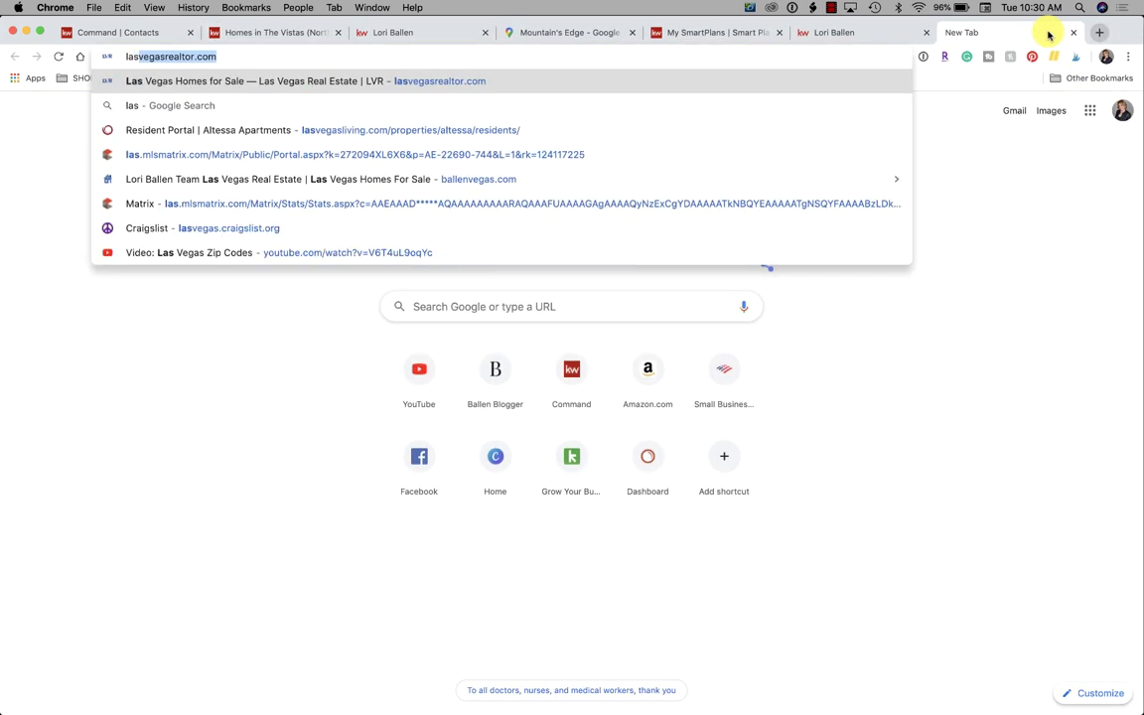
type("vegas")
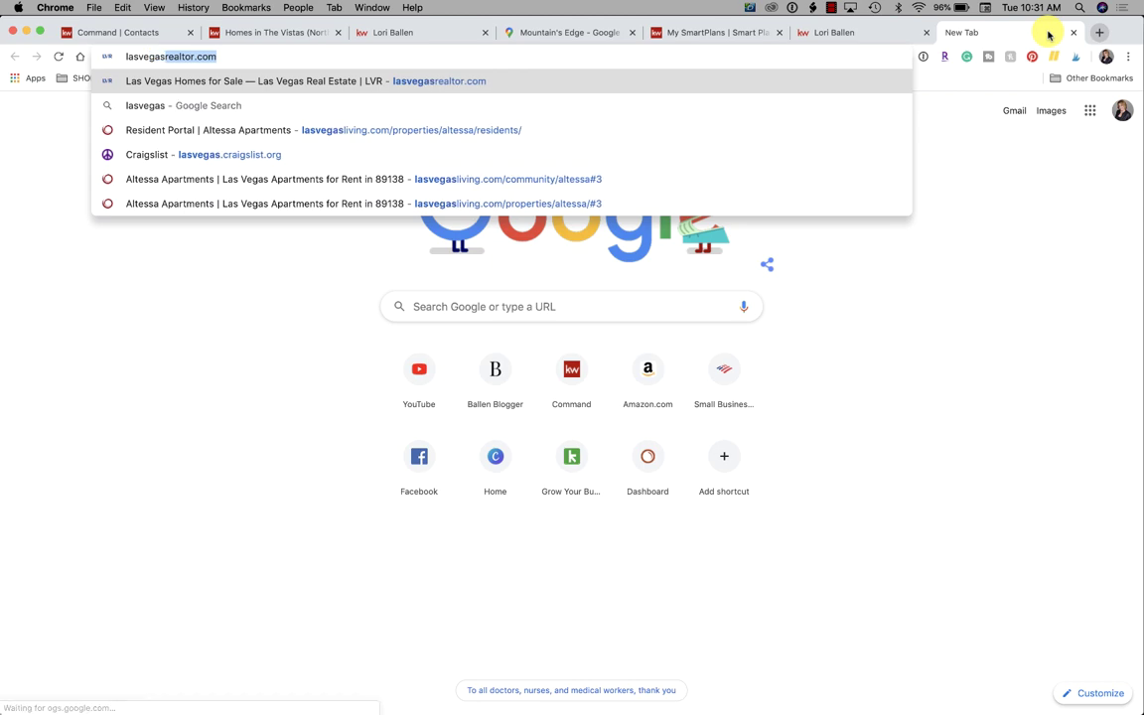
key("BackSpace")
key("BackSpace")
key("BackSpace")
key("BackSpace")
key("BackSpace")
key("BackSpace")
key("BackSpace")
key("BackSpace")
key("BackSpace")
type("ml")
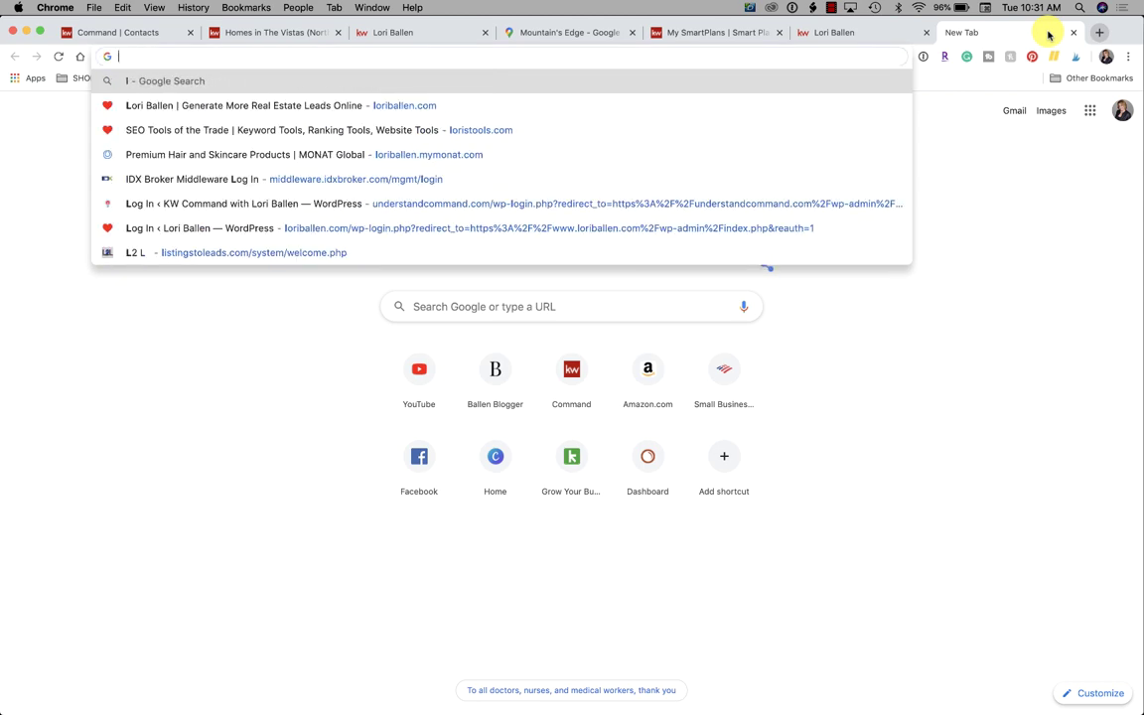
key("BackSpace")
key("BackSpace")
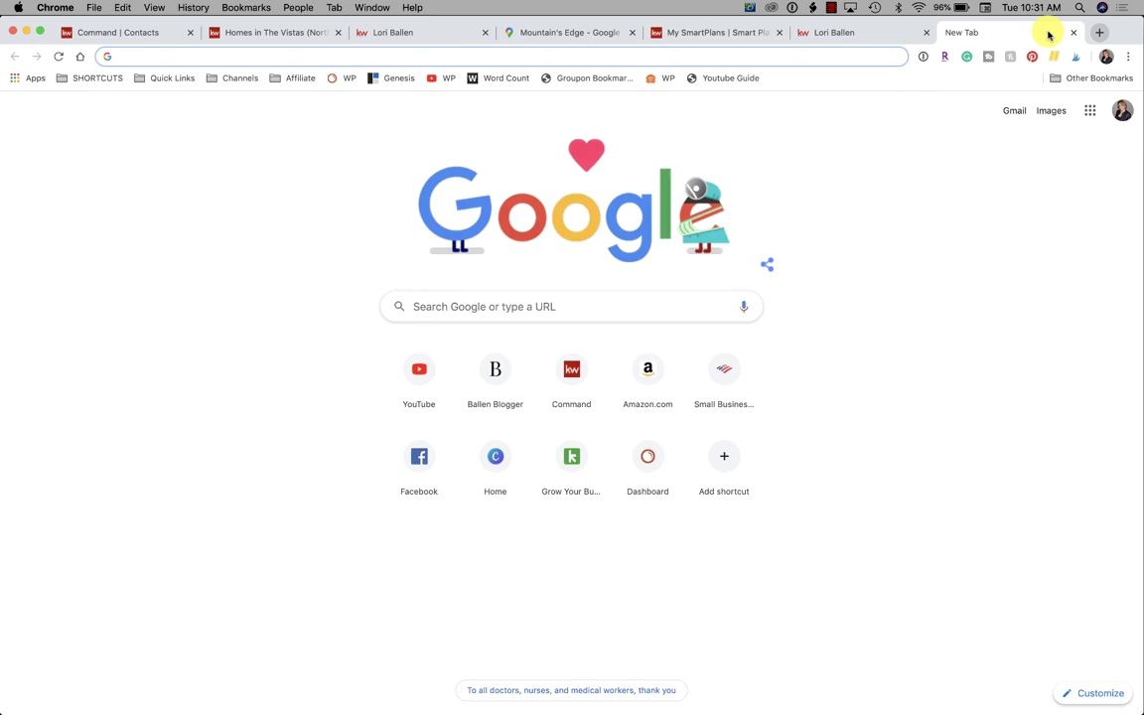
type("las")
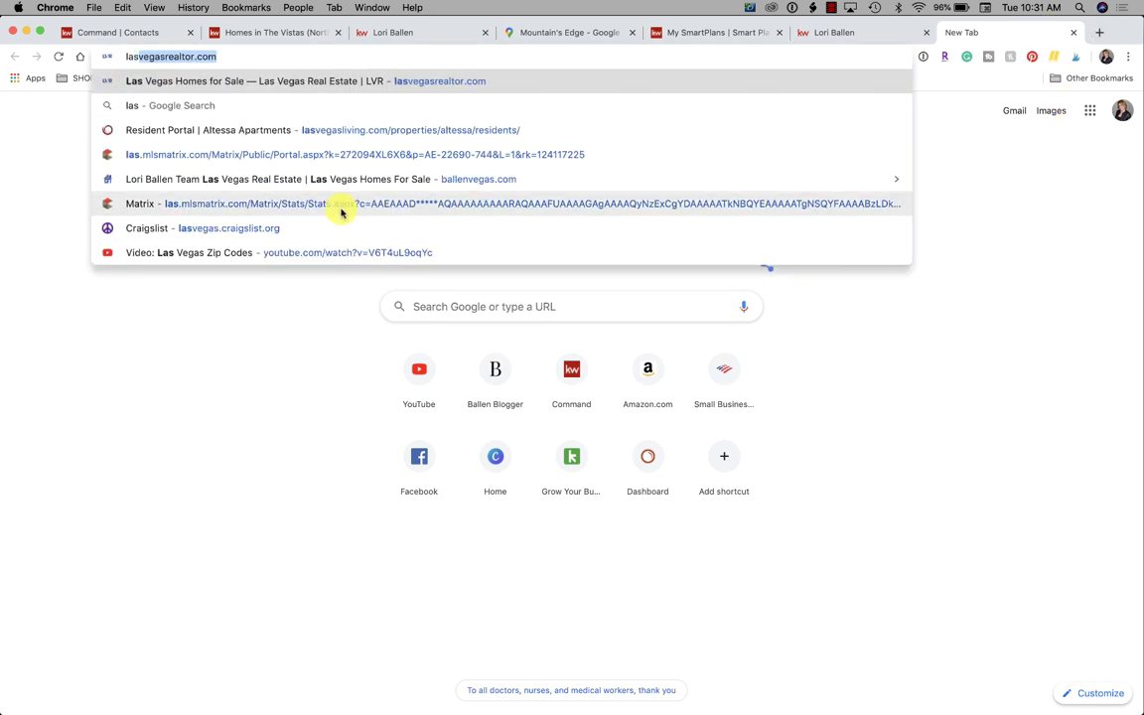
left_click(340, 204)
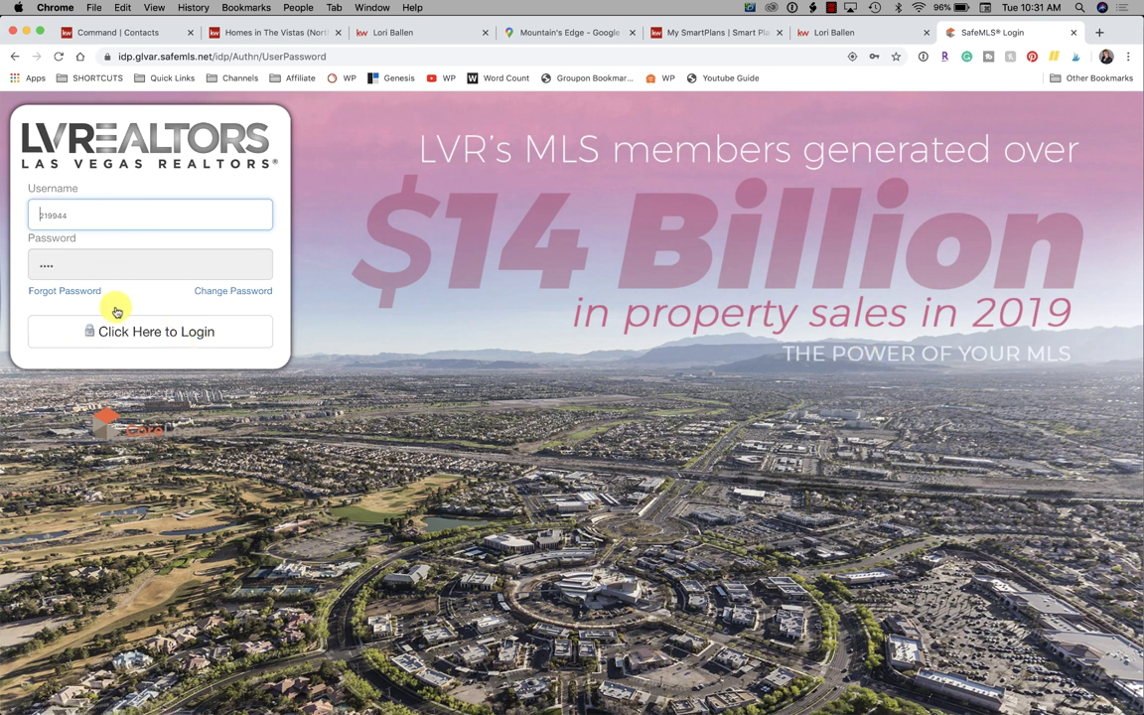
Sign in to the MLS, launch Matrix from the GLVAR portal, and dismiss the policy announcement
left_click(135, 334)
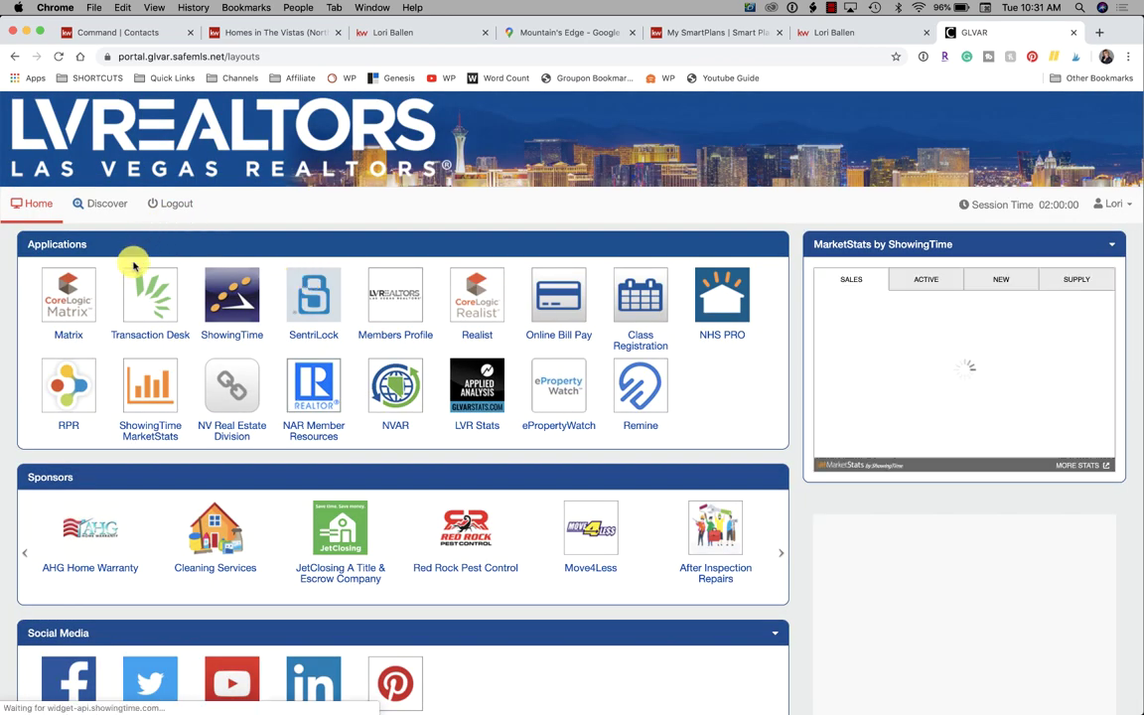
left_click(51, 294)
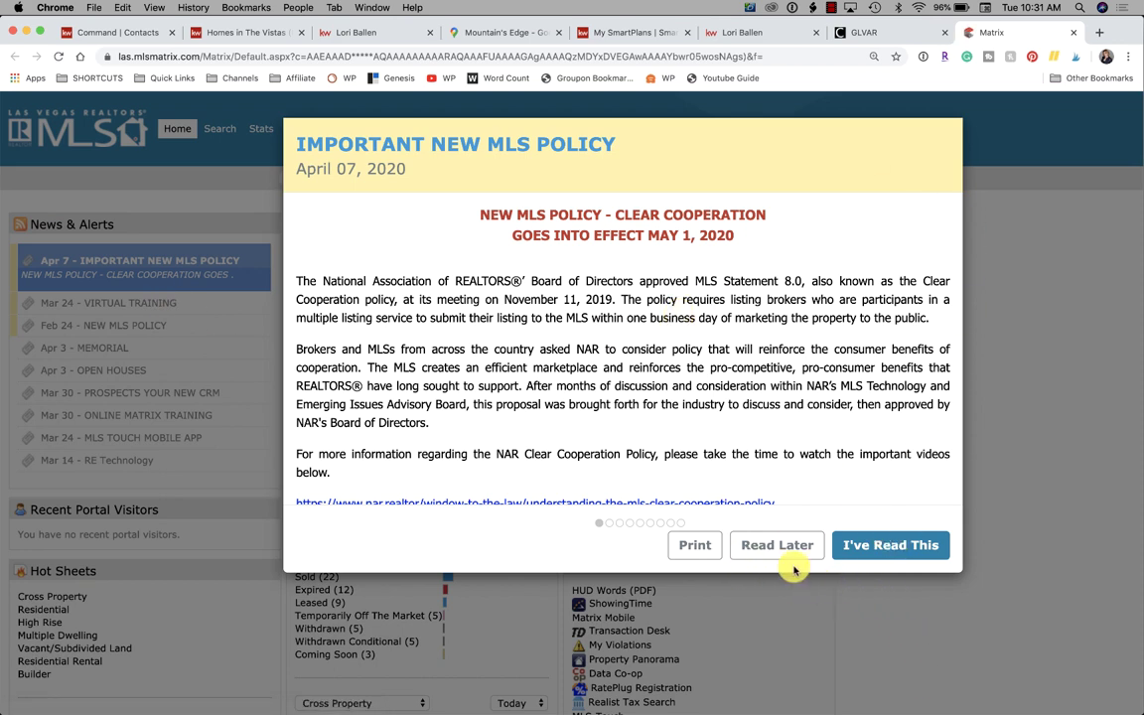
left_click(874, 552)
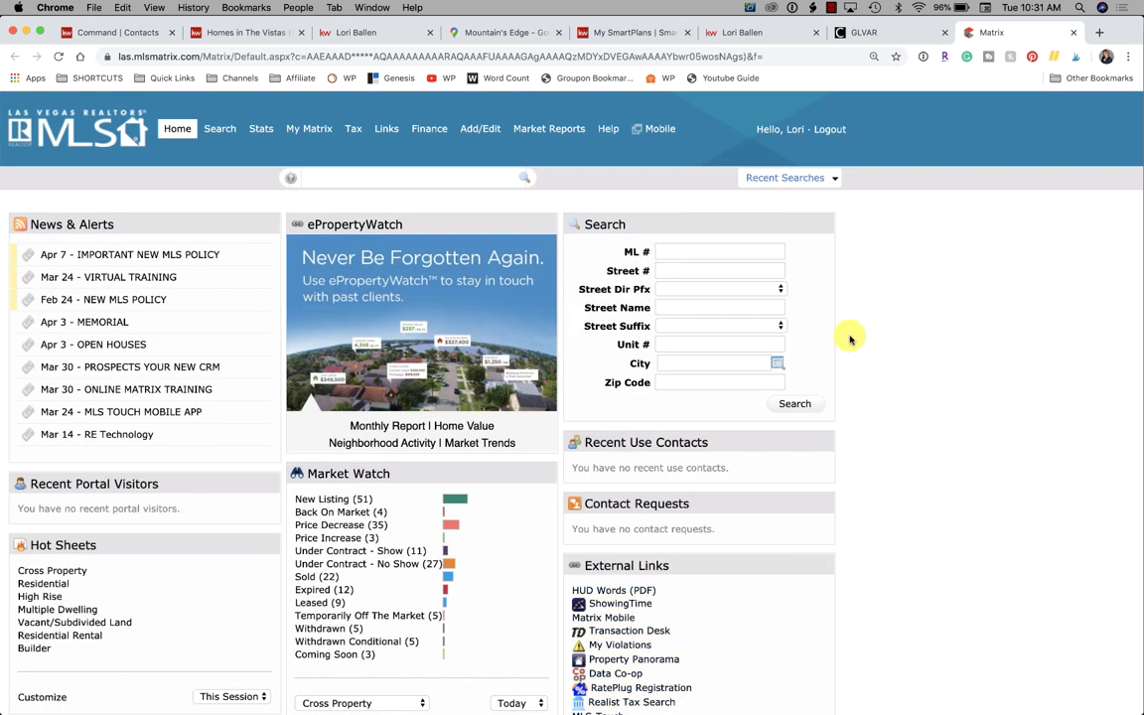
Open Matrix's Search page listing Residential, High Rise and other property categories
scroll(520, 374, "down", 2)
scroll(519, 375, "up", 2)
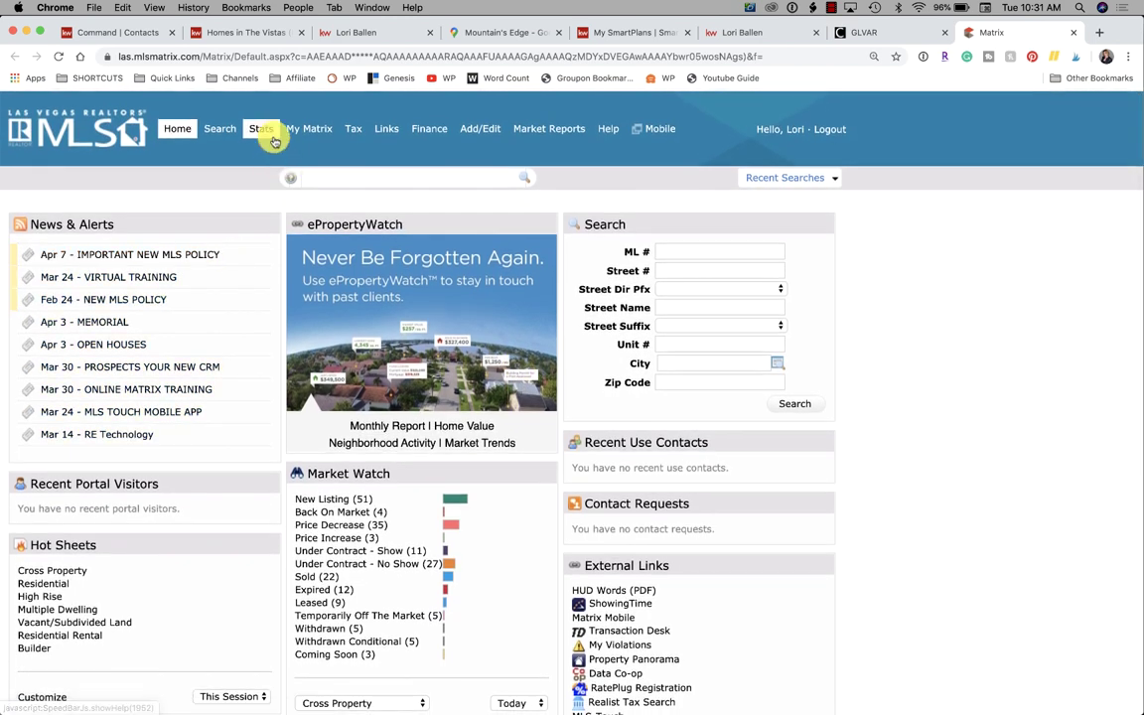
left_click(219, 133)
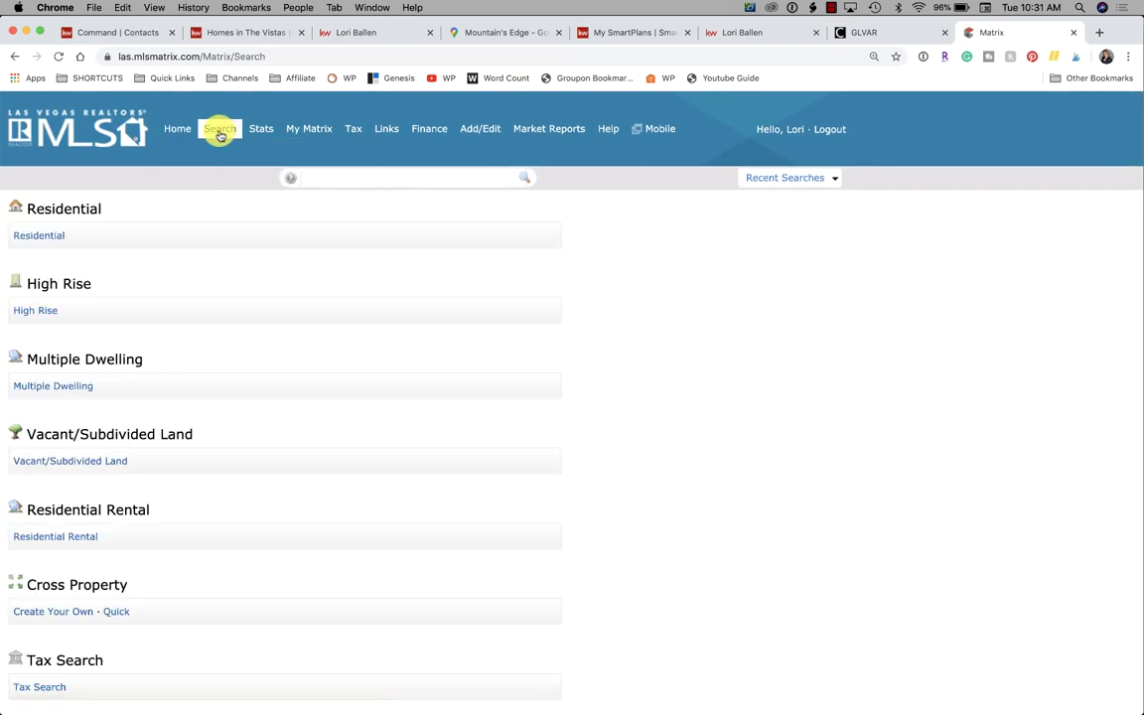
scroll(166, 318, "down", 2)
scroll(164, 314, "up", 3)
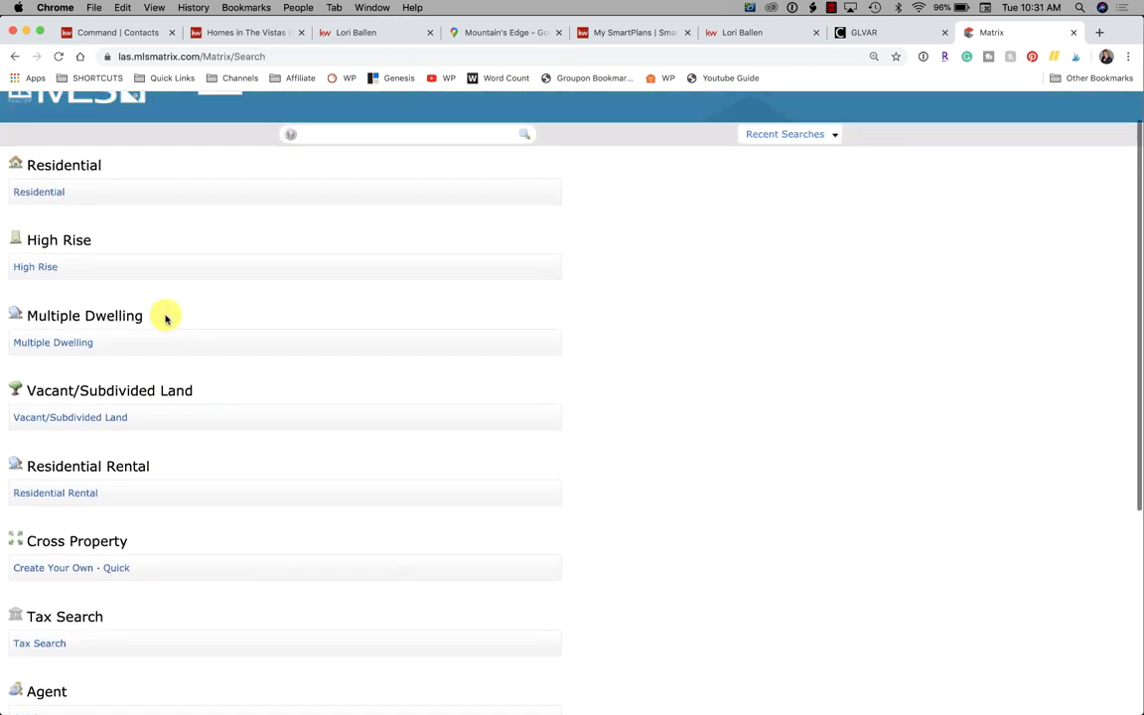
left_click(41, 236)
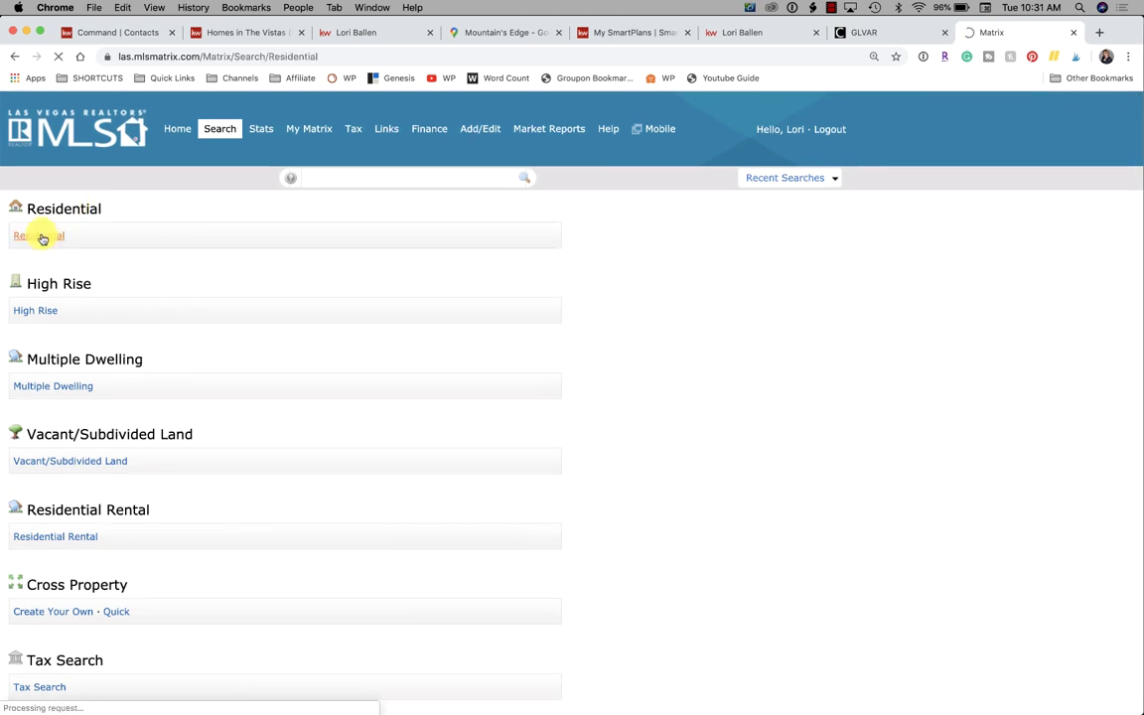
scroll(92, 424, "down", 1)
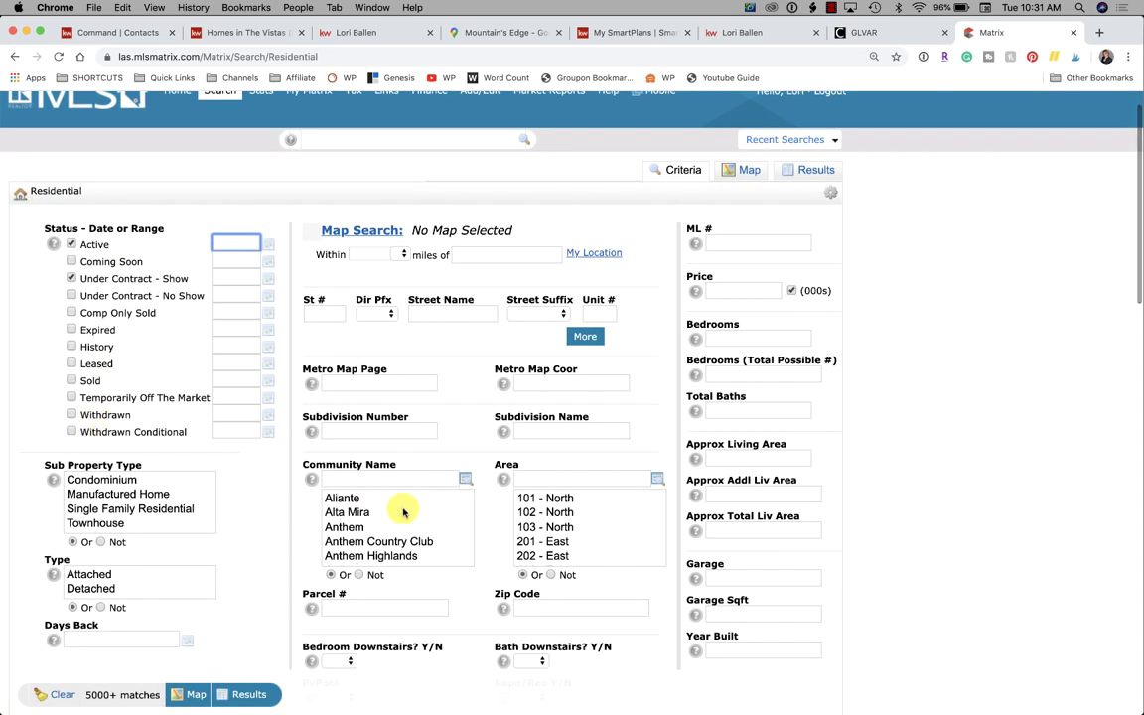
scroll(401, 510, "down", 10)
scroll(403, 511, "down", 10)
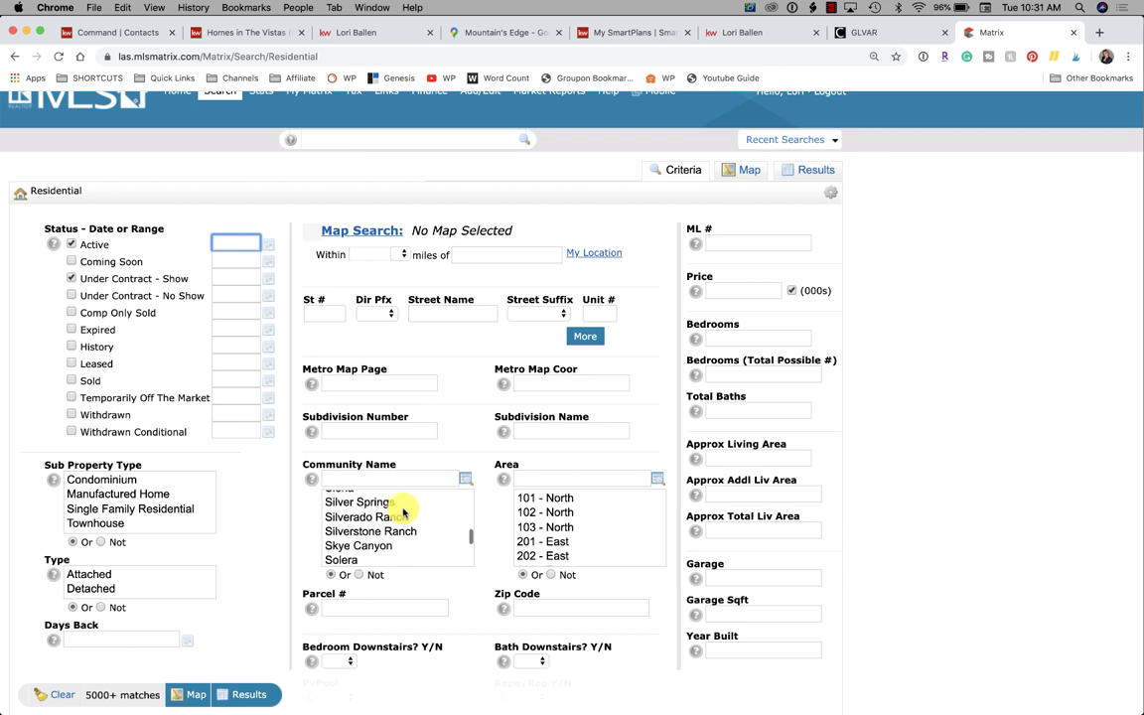
scroll(404, 513, "down", 8)
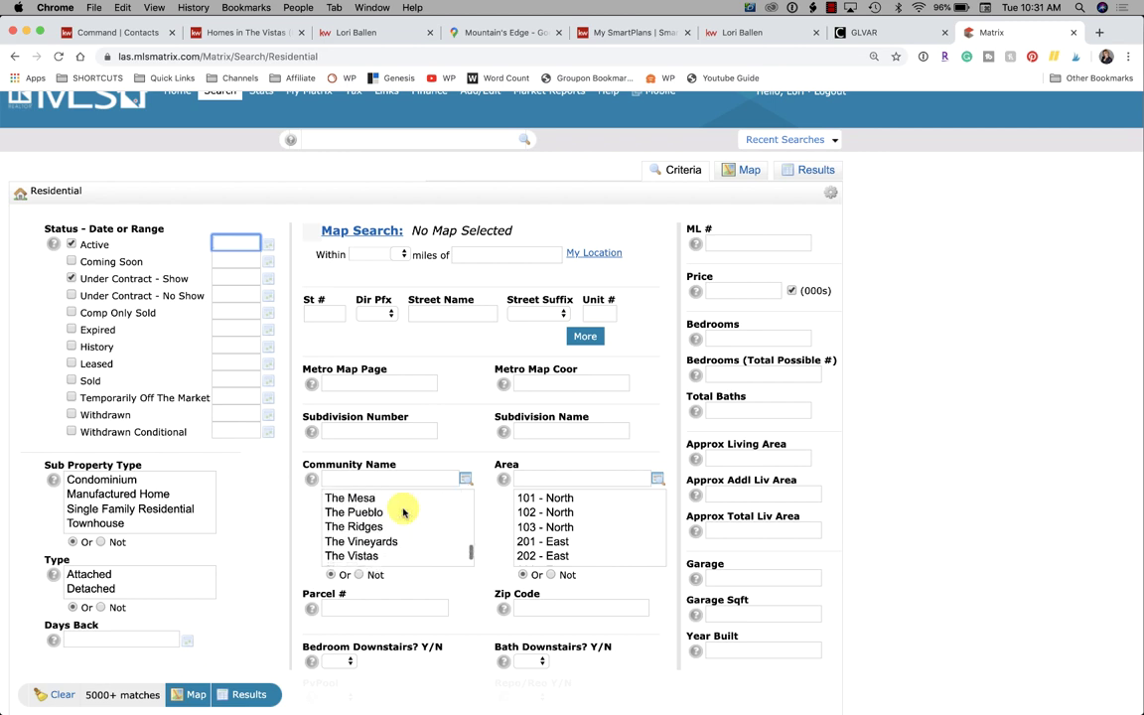
left_click(352, 510)
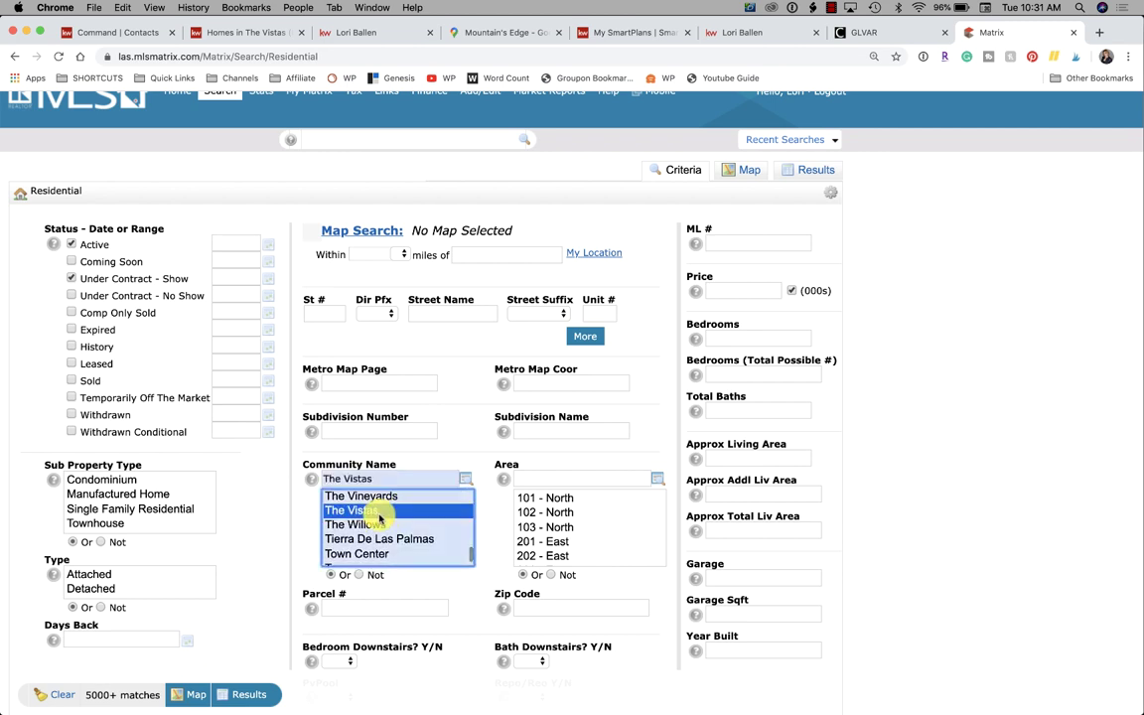
scroll(18, 342, "down", 1)
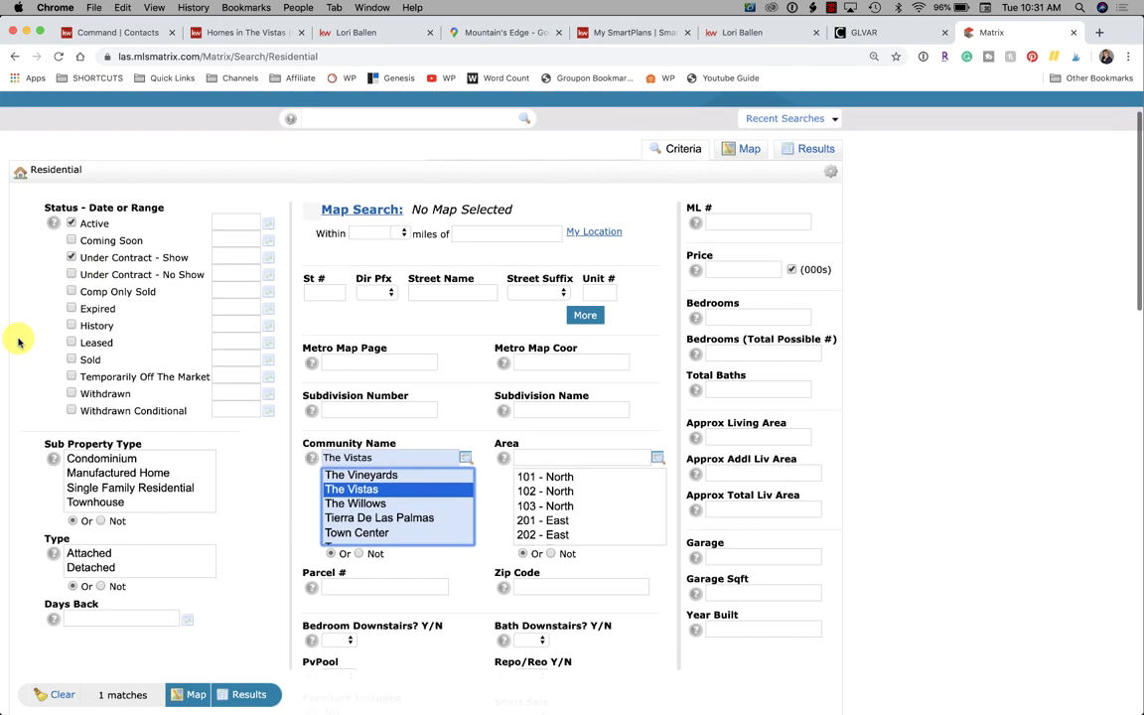
left_click(70, 256)
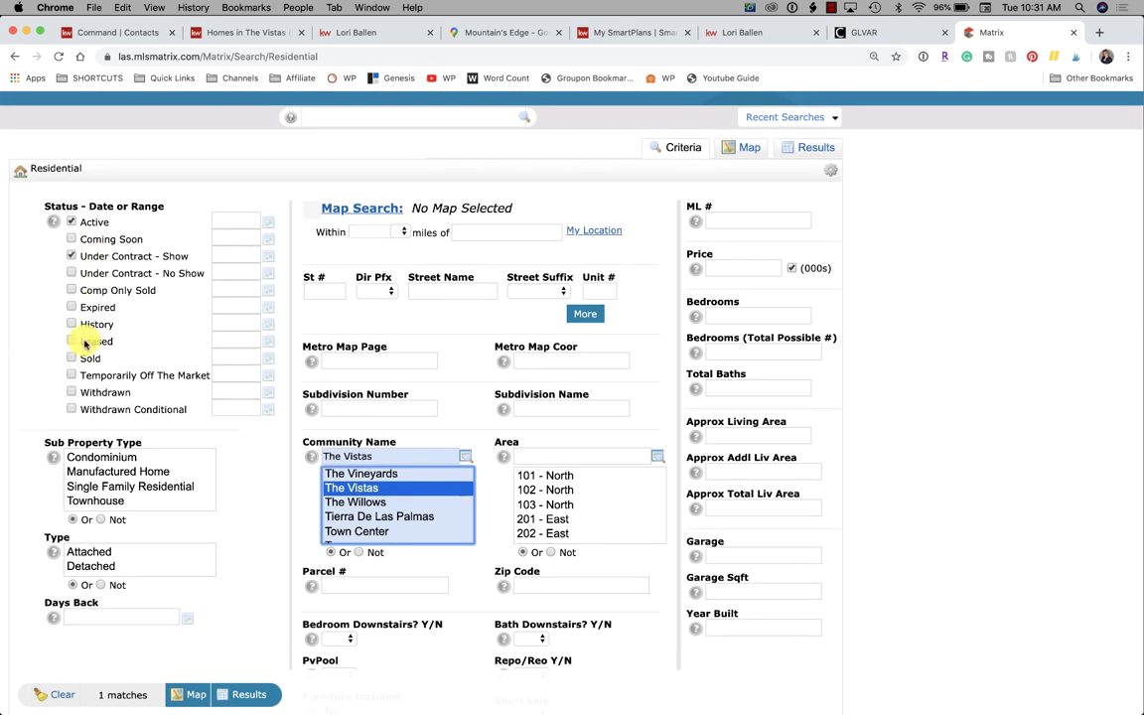
scroll(36, 325, "down", 3)
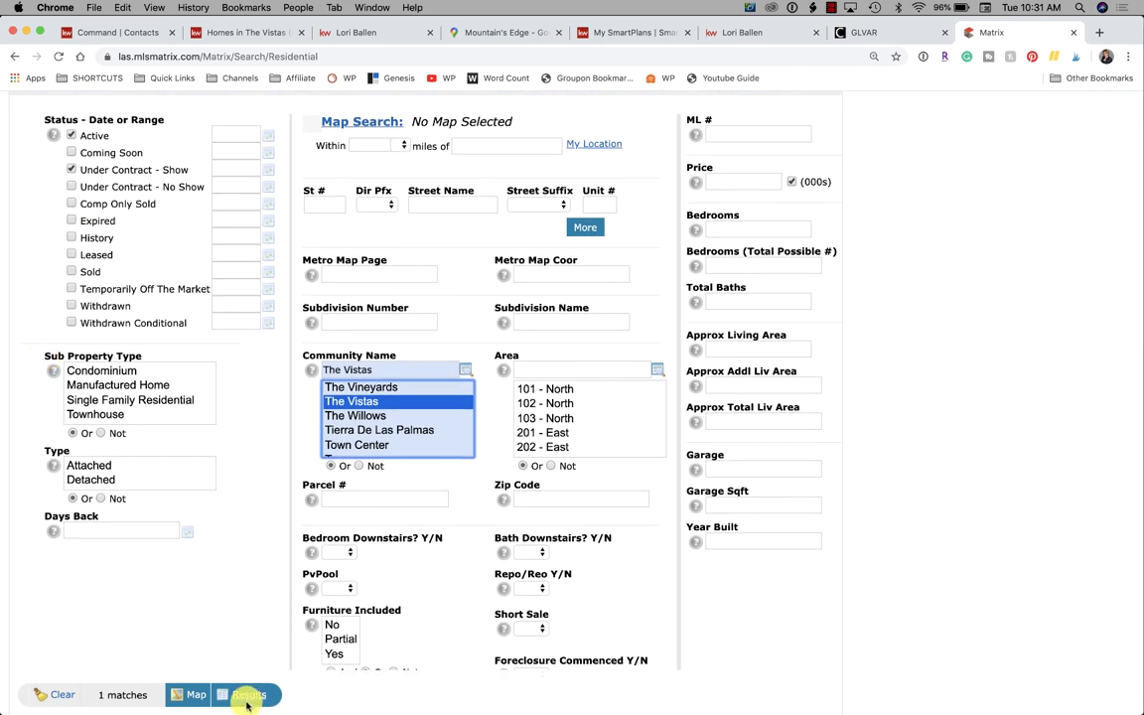
left_click(252, 695)
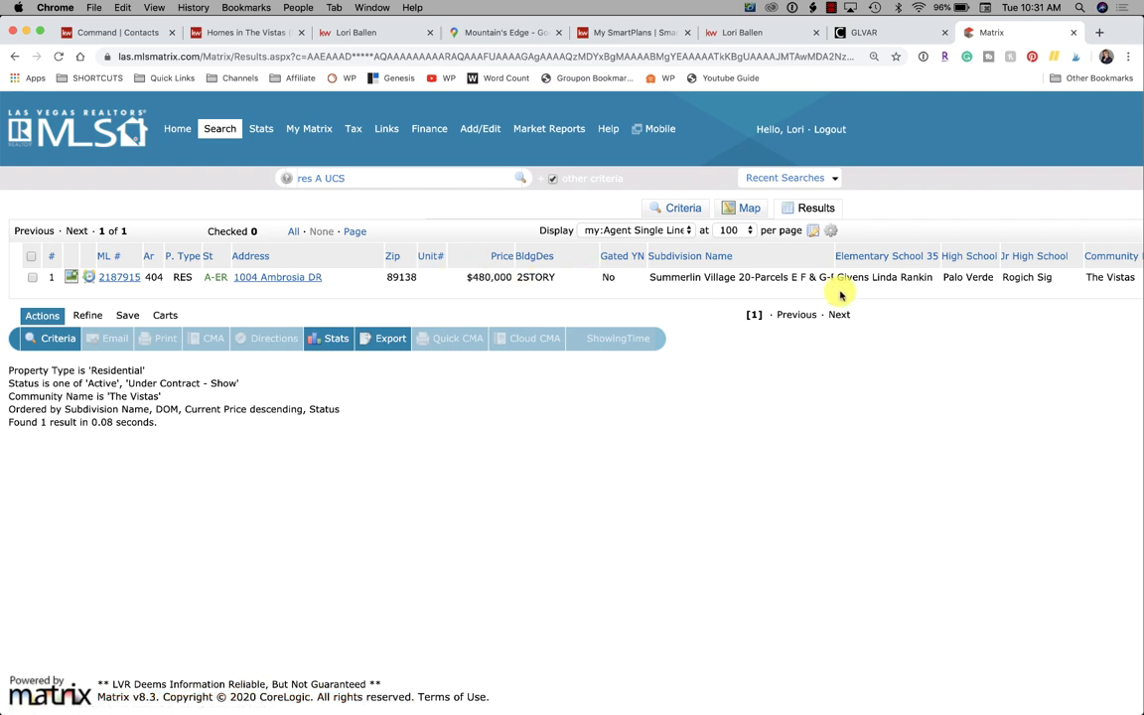
Close the SmartPlans tab and the Mountain's Edge map tab
left_click(860, 32)
left_click(708, 32)
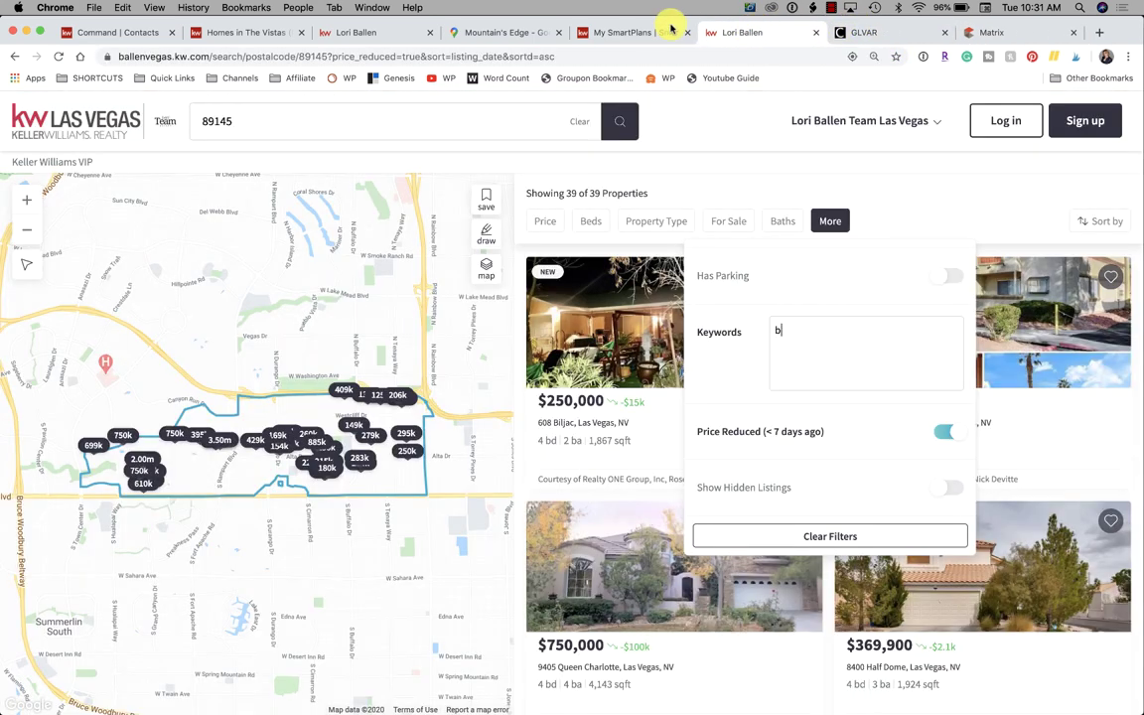
left_click(643, 31)
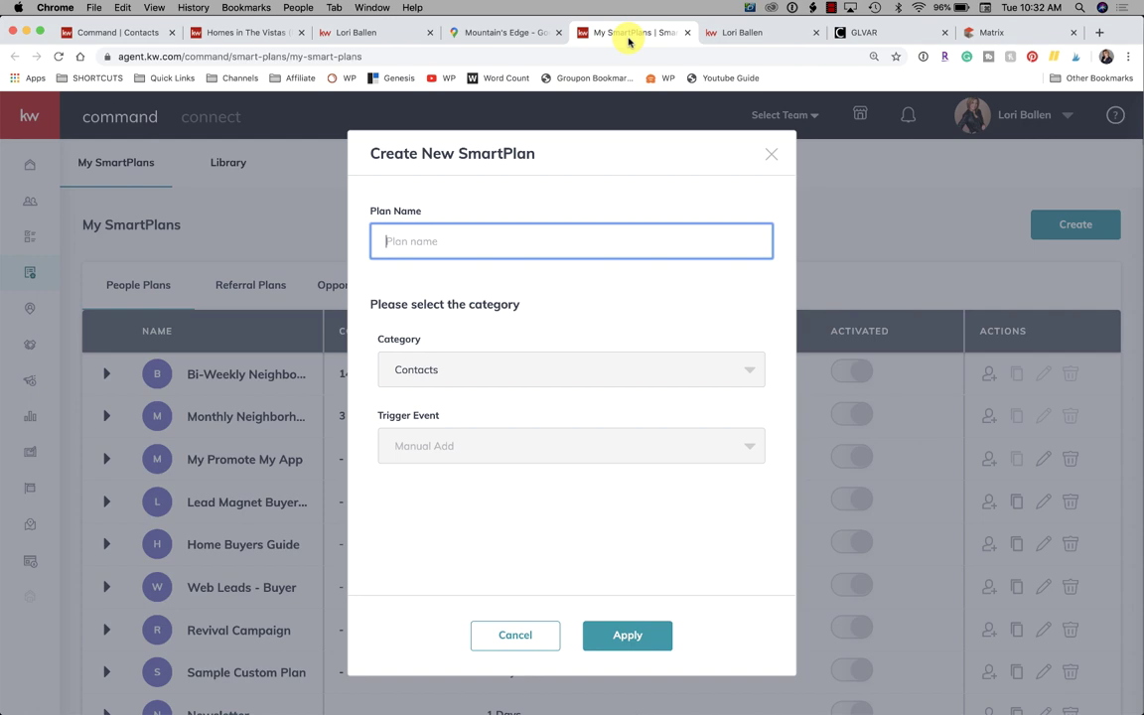
left_click(688, 33)
left_click(528, 36)
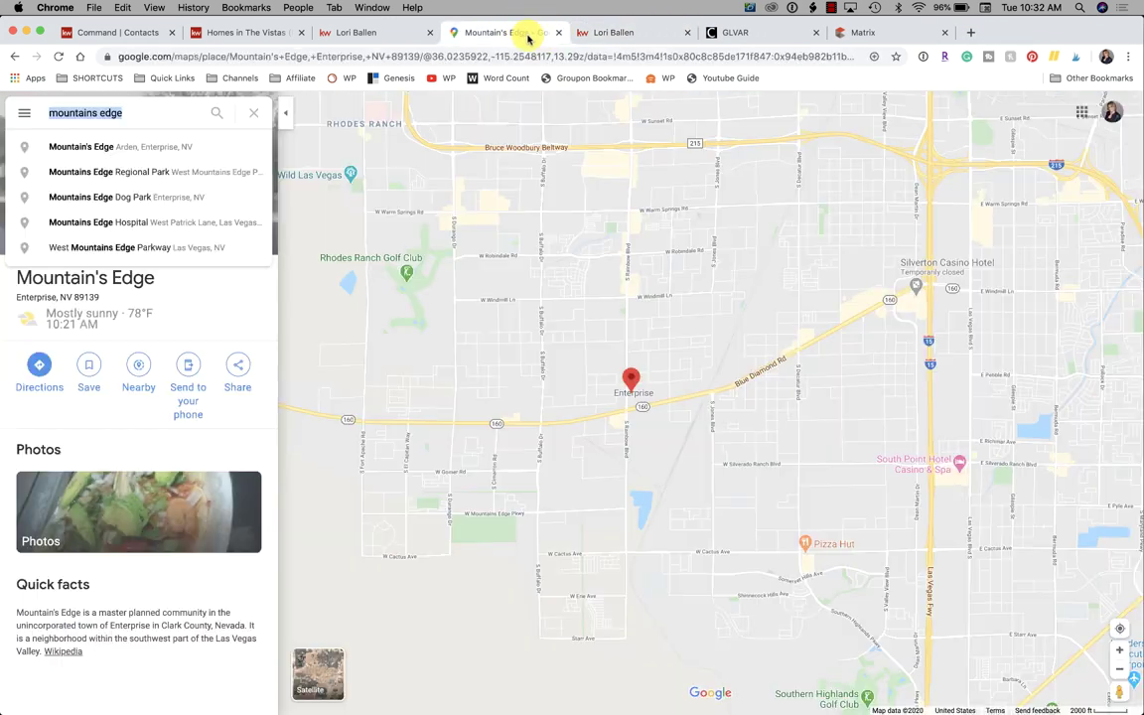
left_click(557, 32)
Review the KW site's The Vistas (North) listings search
left_click(363, 31)
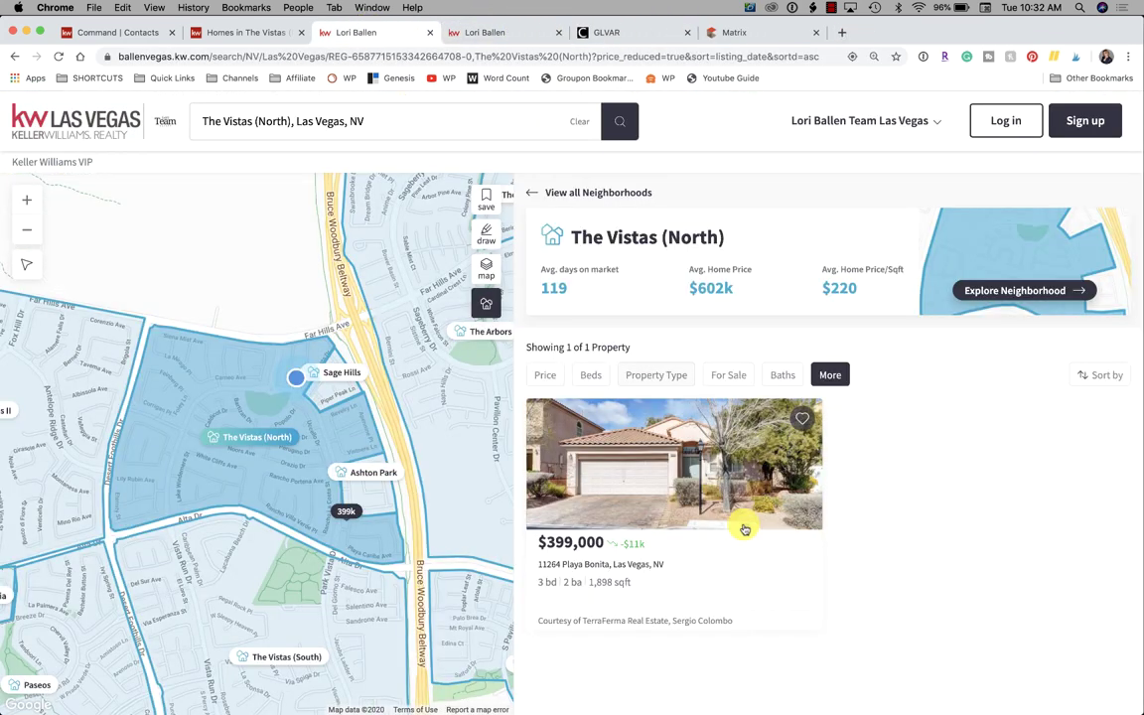
scroll(1022, 434, "down", 3)
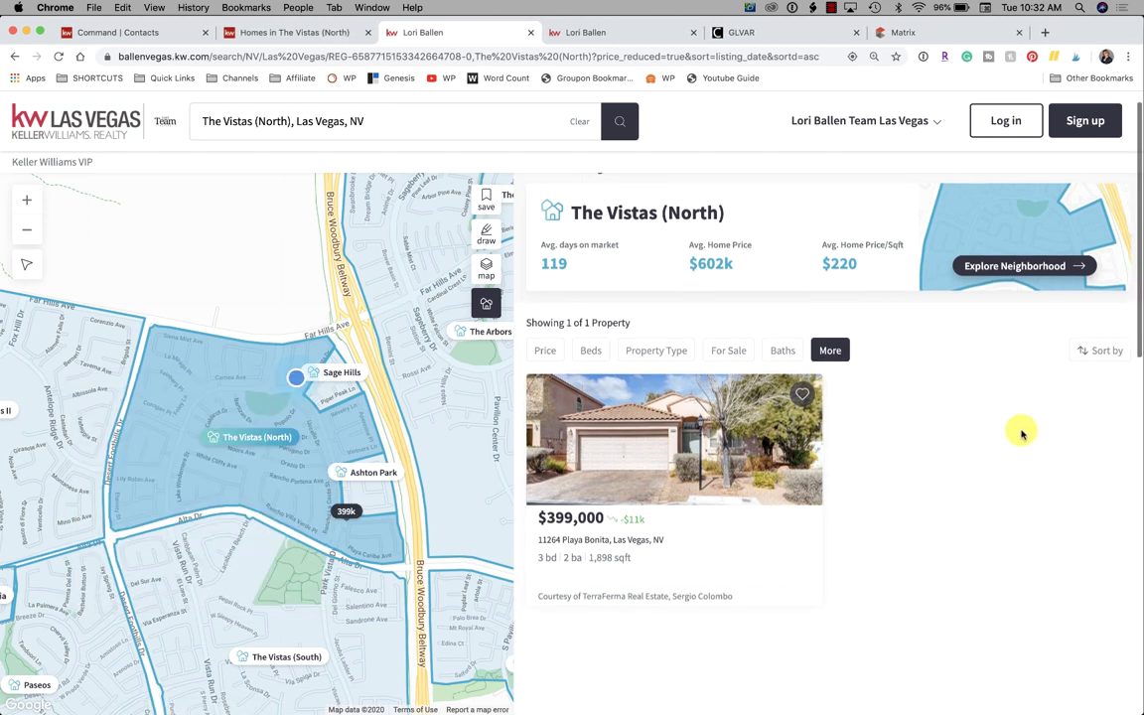
mouse_move(638, 408)
scroll(653, 401, "down", 2)
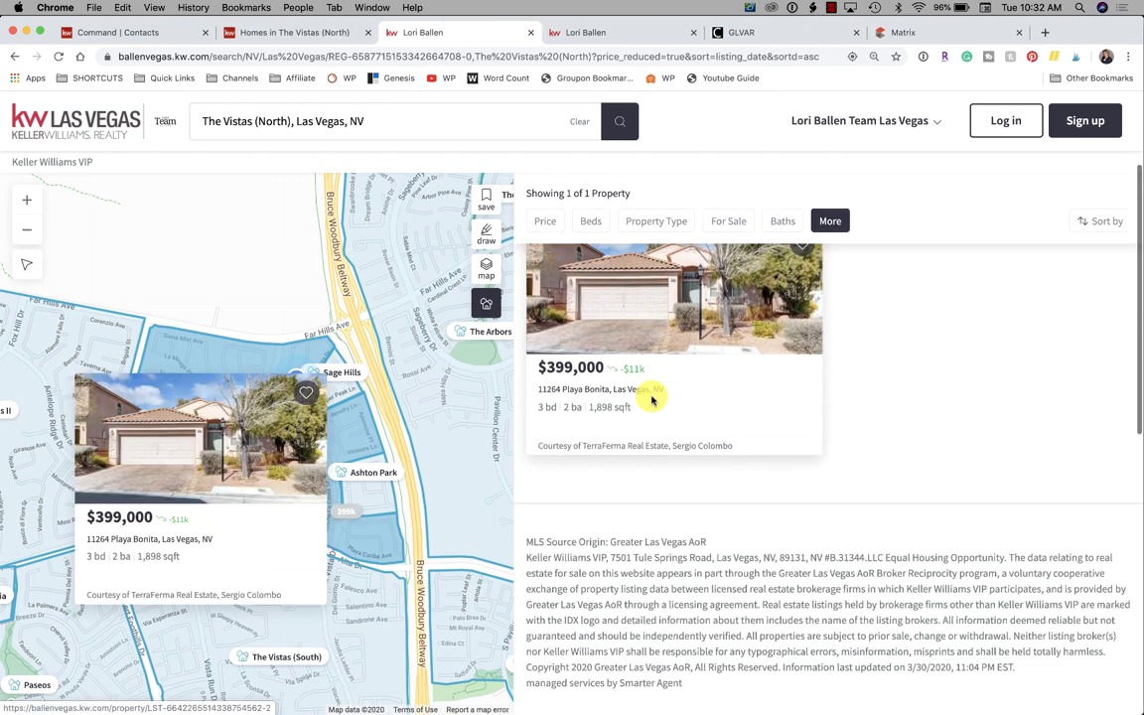
scroll(651, 396, "up", 4)
scroll(657, 396, "down", 4)
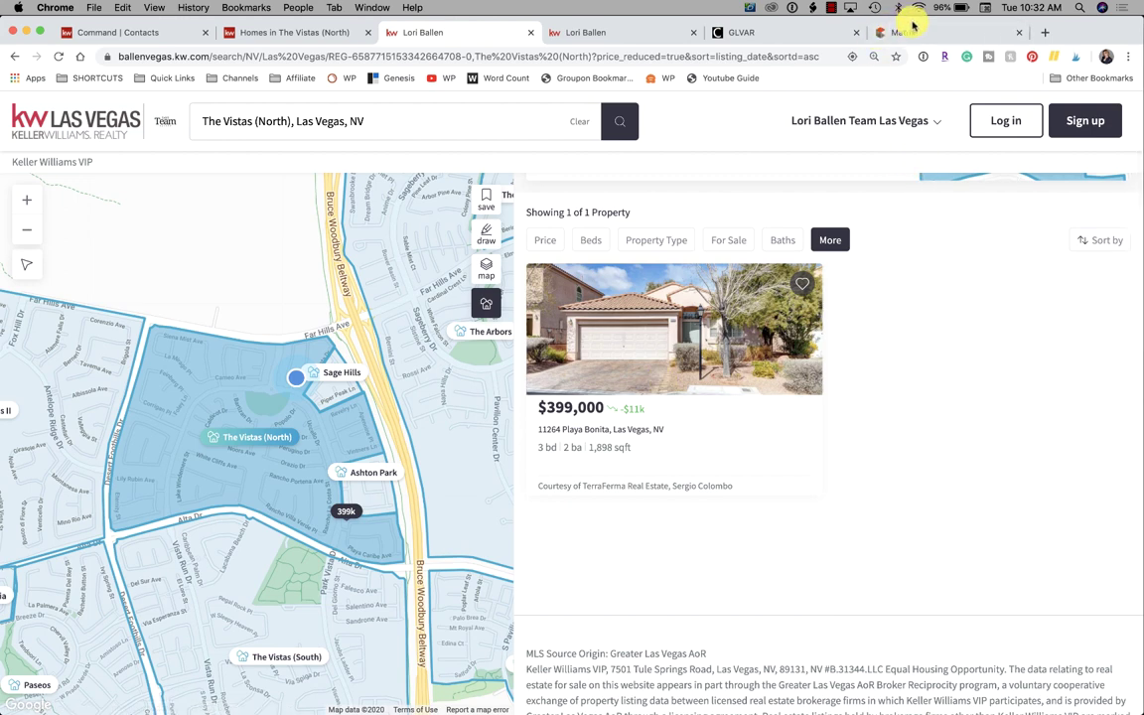
Check the 89145 search and The Vistas (North) stats page, then return to the Matrix results
left_click(903, 32)
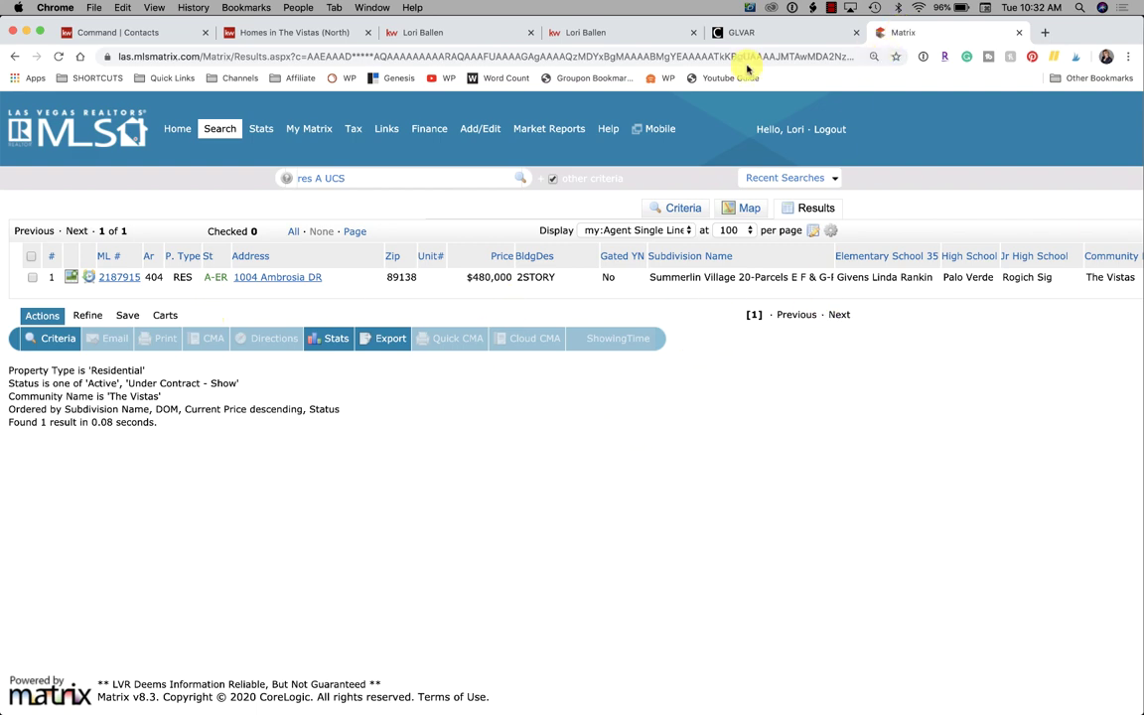
left_click(617, 33)
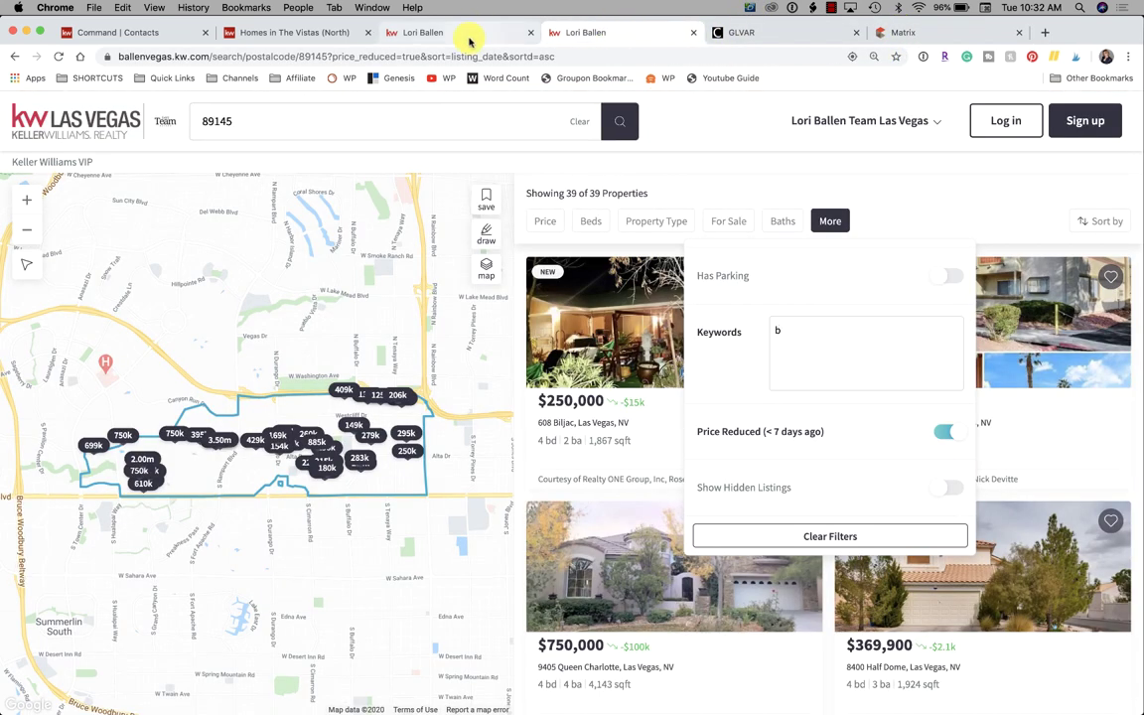
left_click(434, 32)
left_click(283, 37)
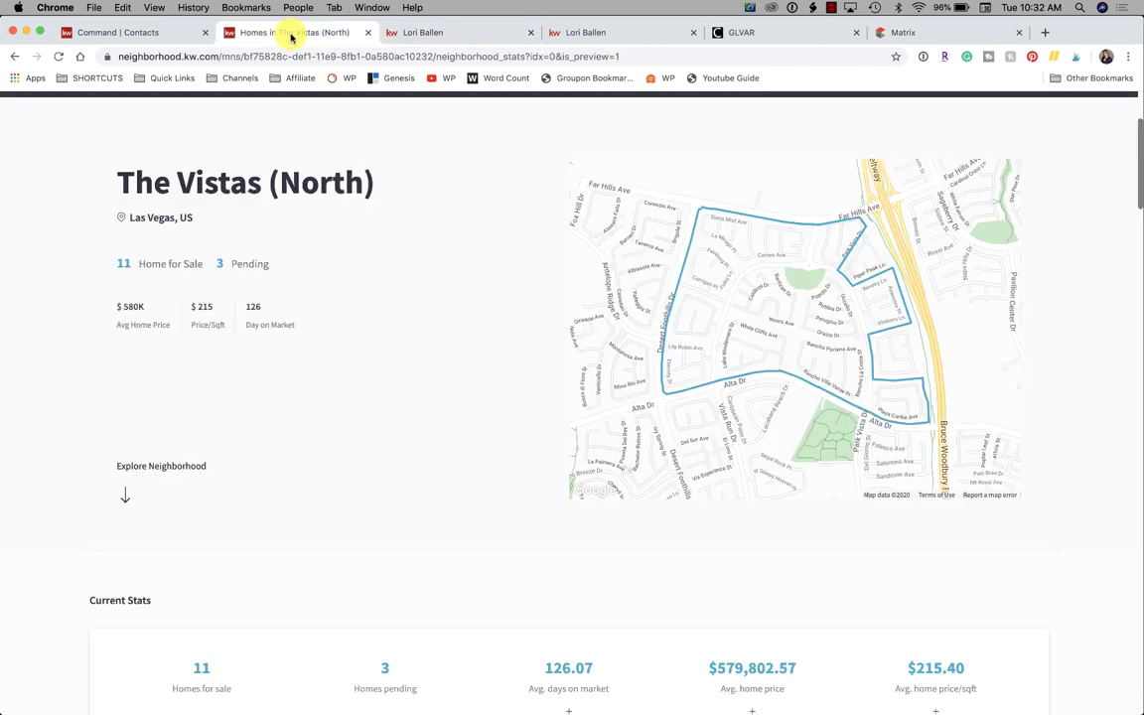
left_click(899, 35)
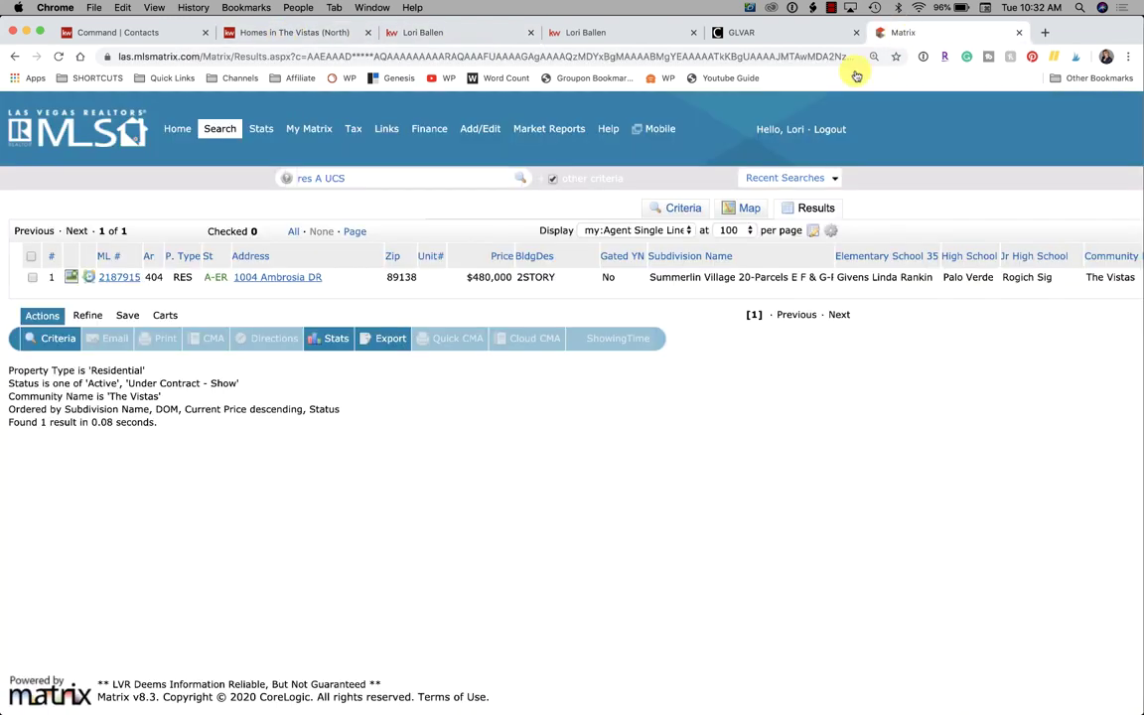
Customize Matrix Stats for Year to Date, Sale Price Median, grouped by Primary Year
left_click(262, 128)
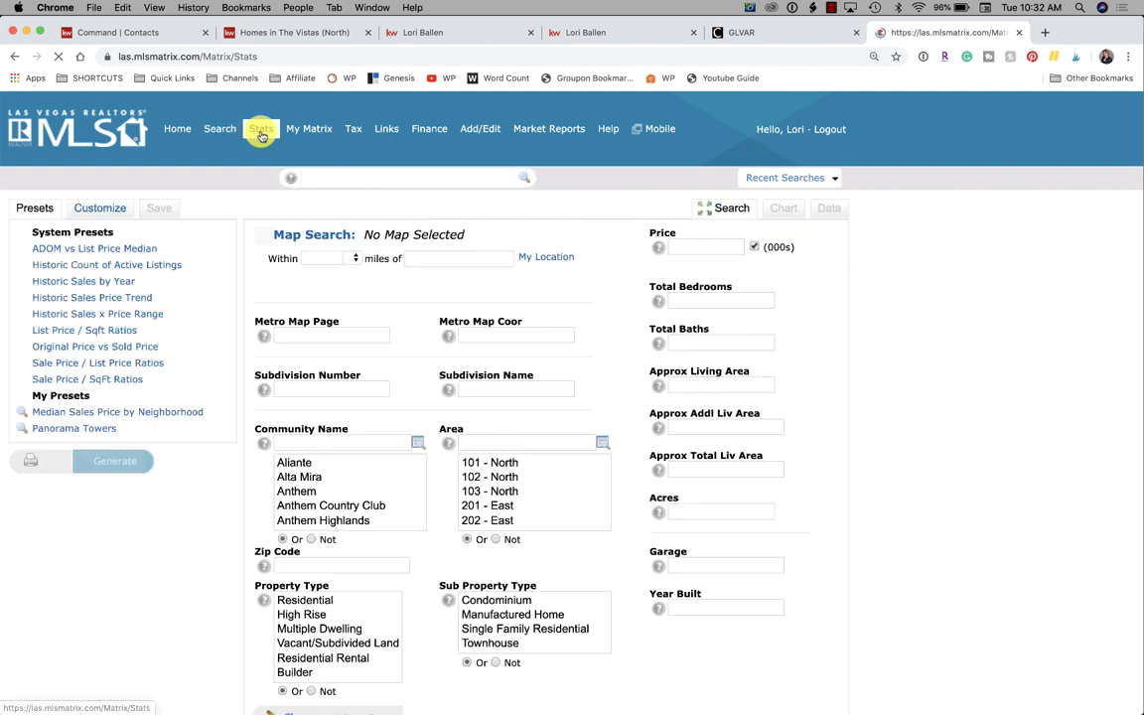
left_click(100, 211)
left_click(90, 254)
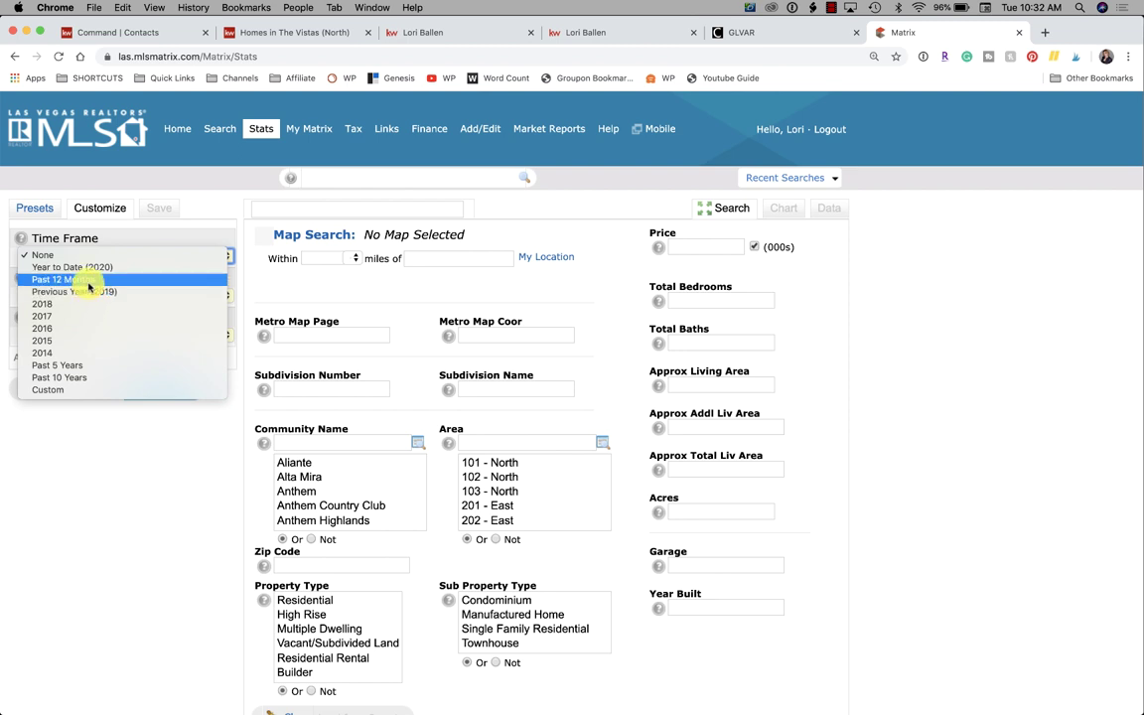
left_click(89, 259)
left_click(89, 295)
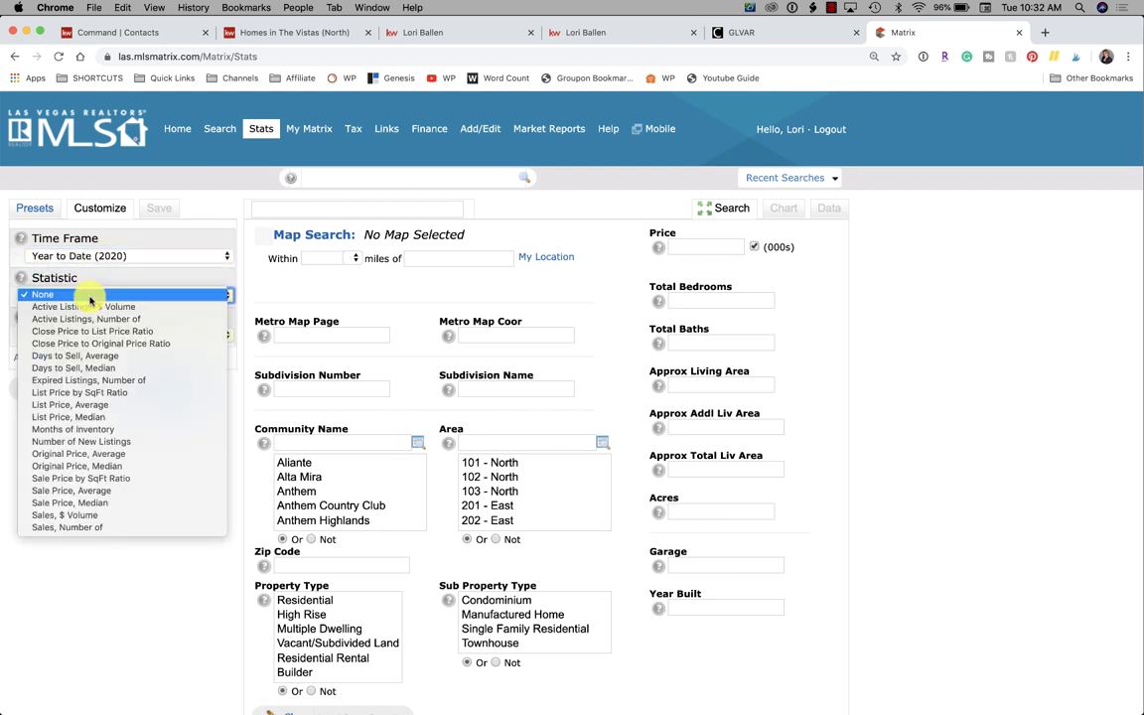
left_click(109, 503)
left_click(108, 336)
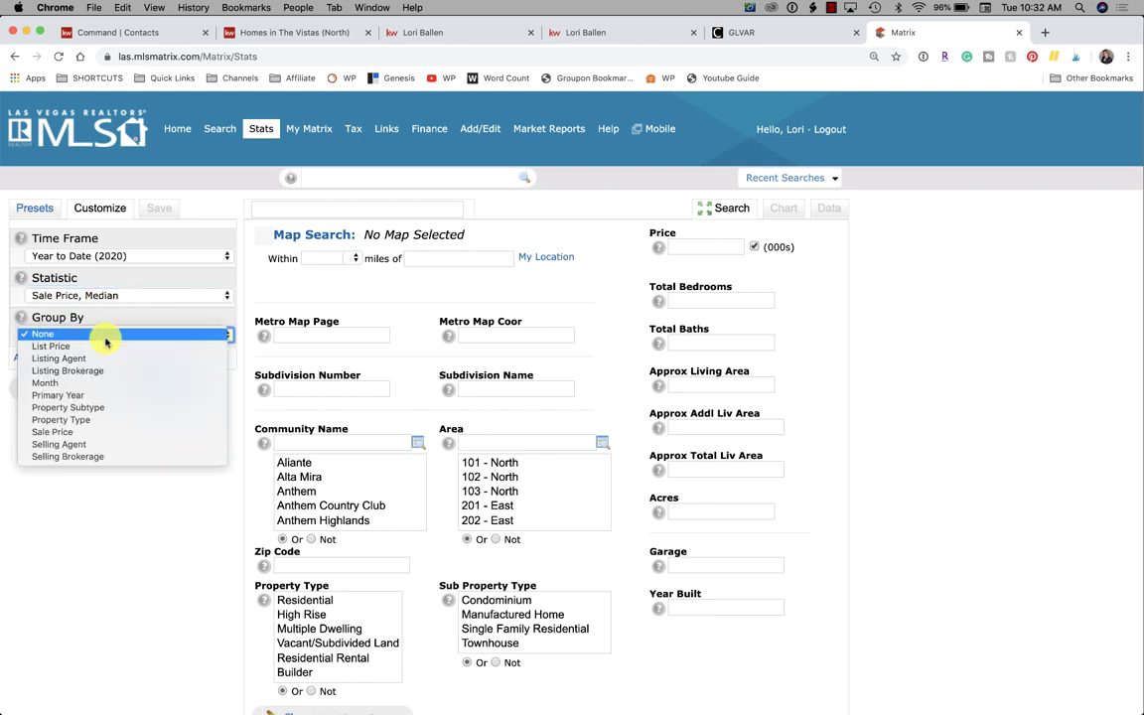
left_click(106, 335)
scroll(117, 462, "down", 1)
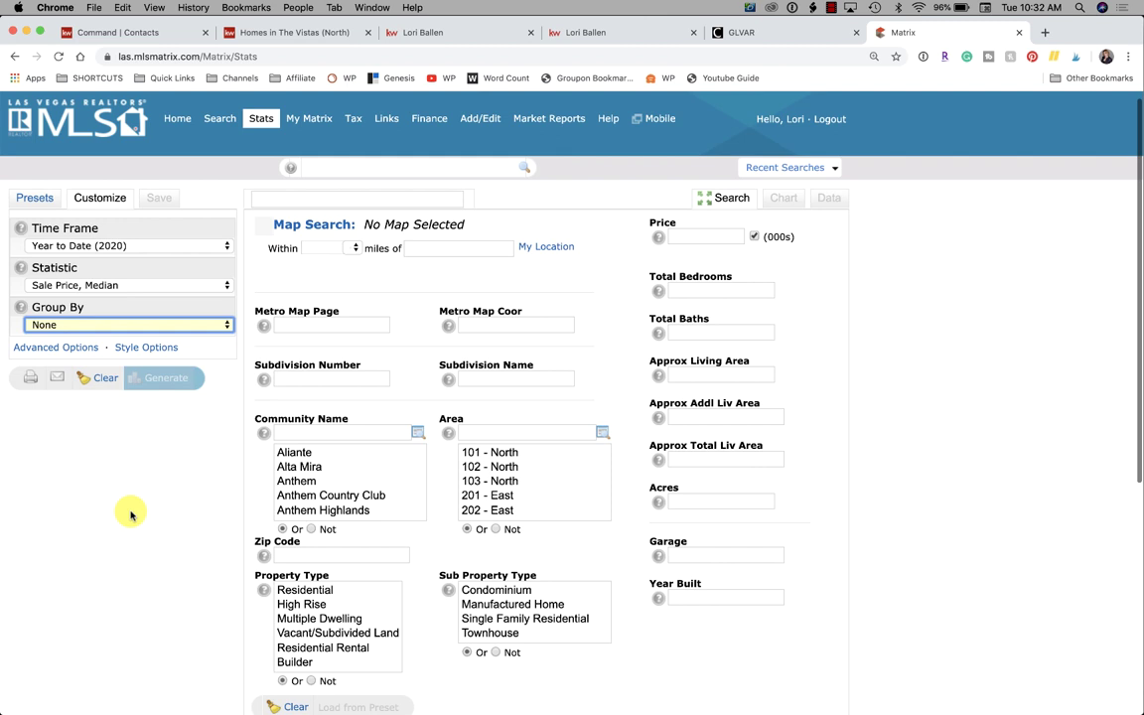
left_click(95, 325)
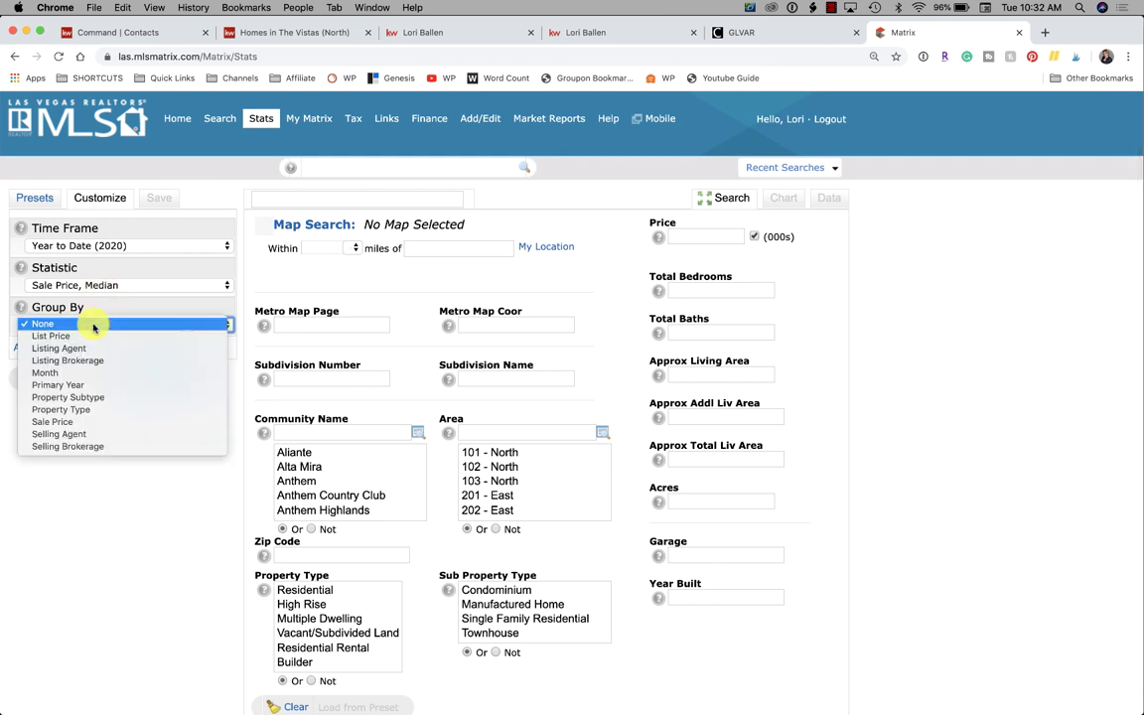
left_click(89, 385)
Limit the stats to Single Family Residential in The Vistas and generate the chart
scroll(184, 603, "down", 3)
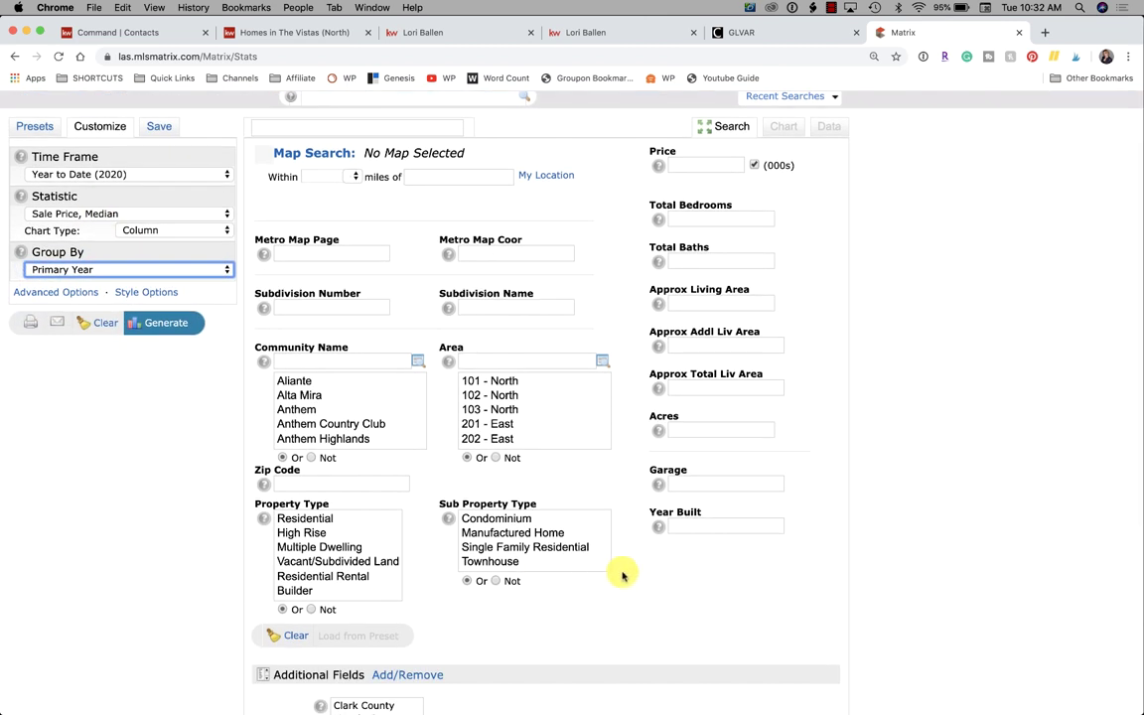
left_click(577, 548)
scroll(201, 553, "down", 5)
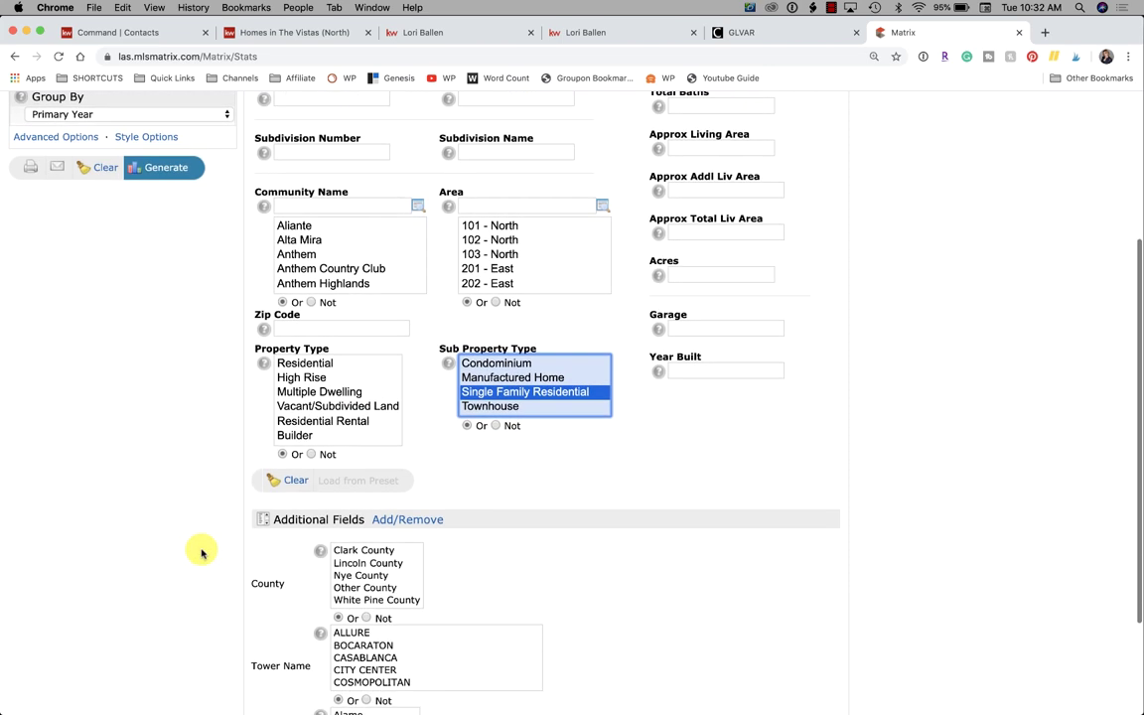
scroll(200, 551, "down", 5)
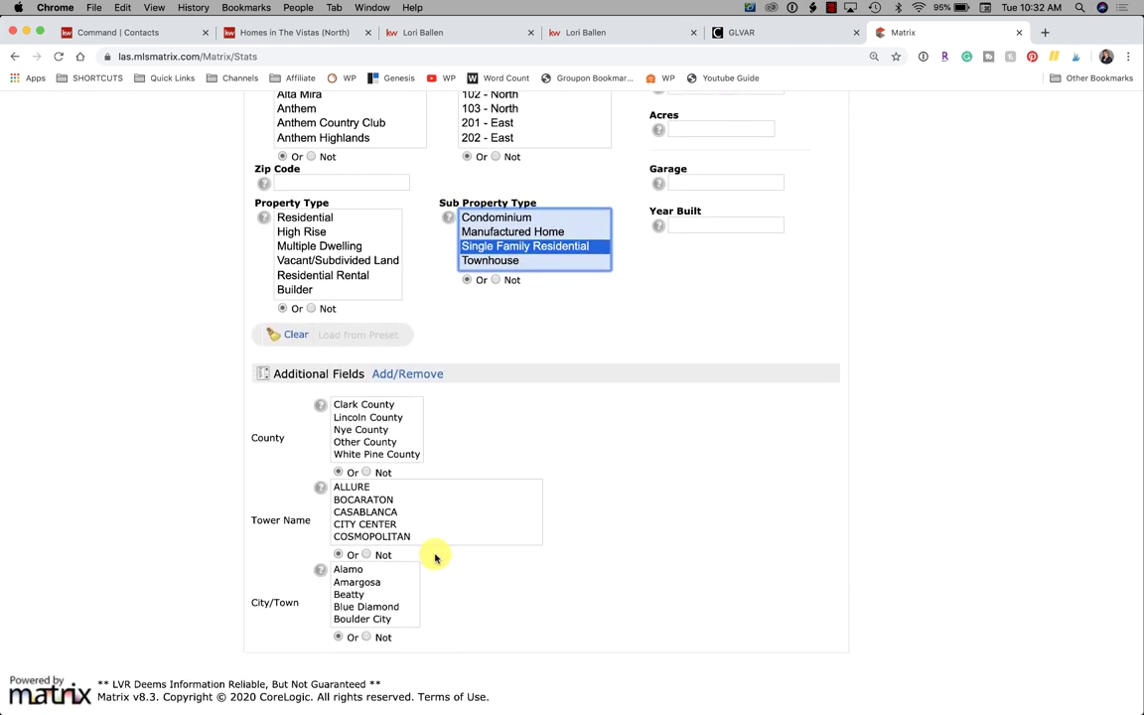
scroll(620, 478, "up", 10)
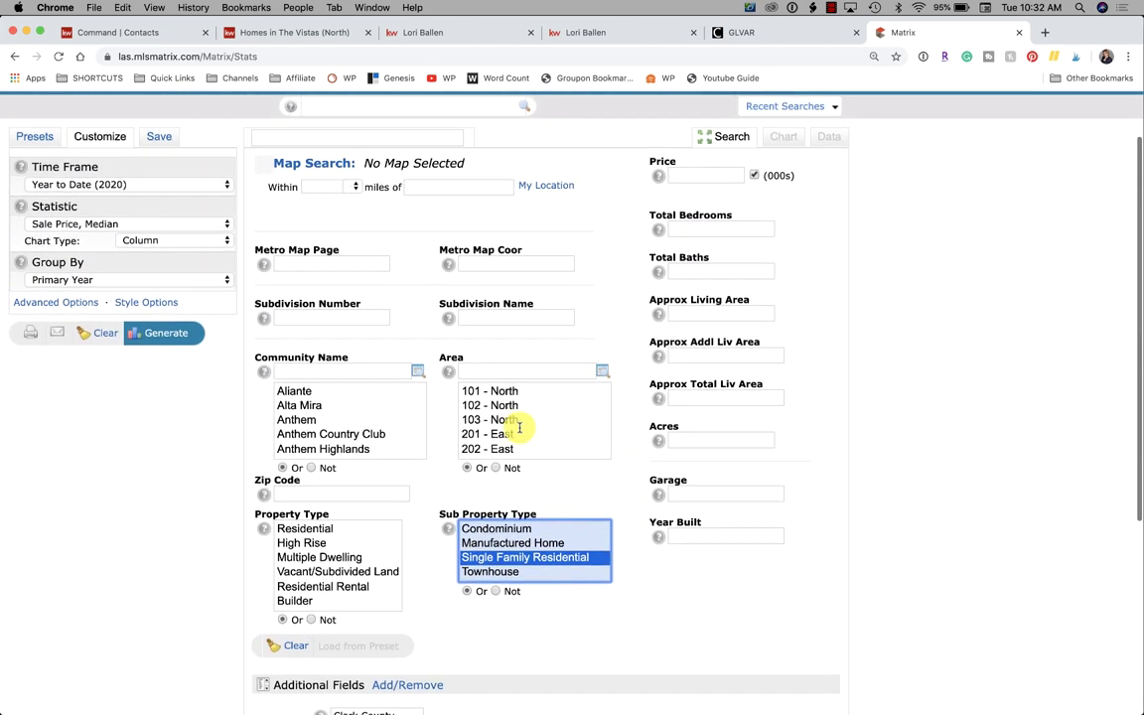
left_click(302, 422)
scroll(310, 423, "down", 10)
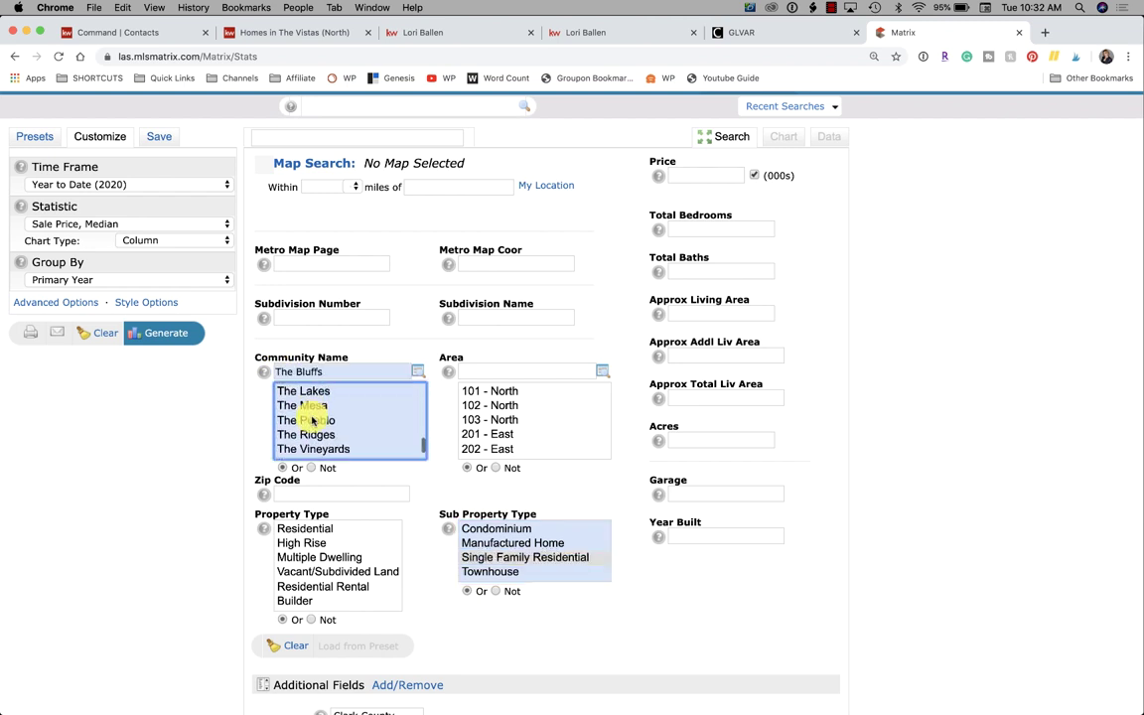
scroll(312, 421, "down", 3)
left_click(308, 421)
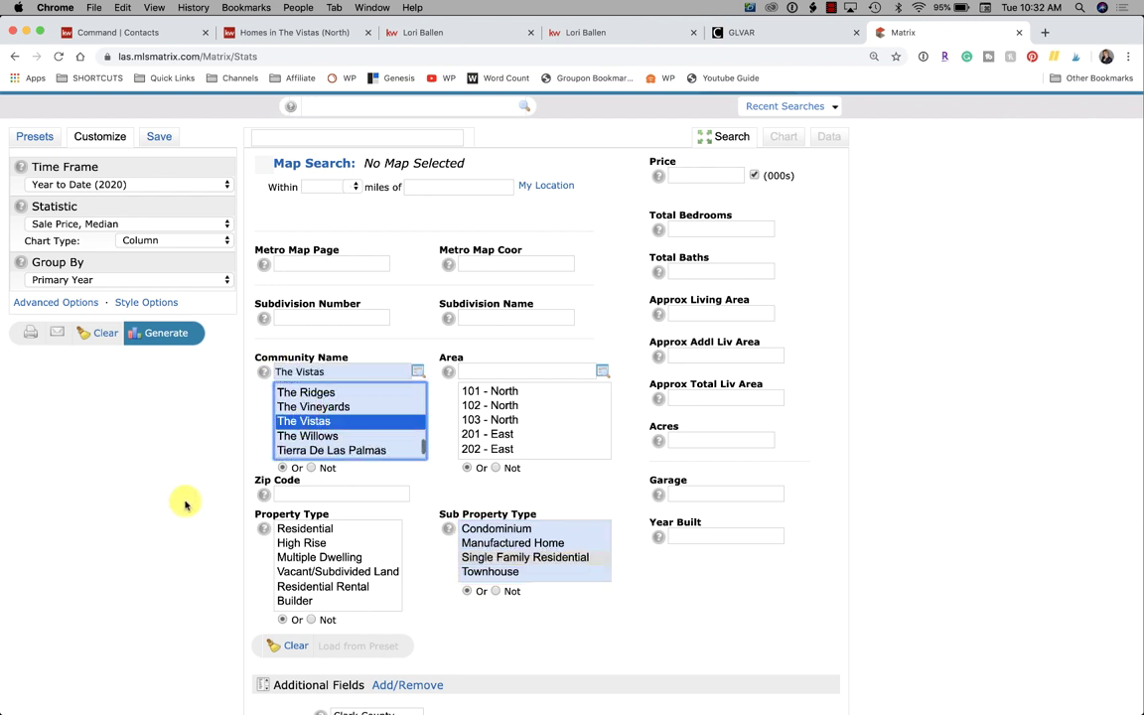
left_click(165, 334)
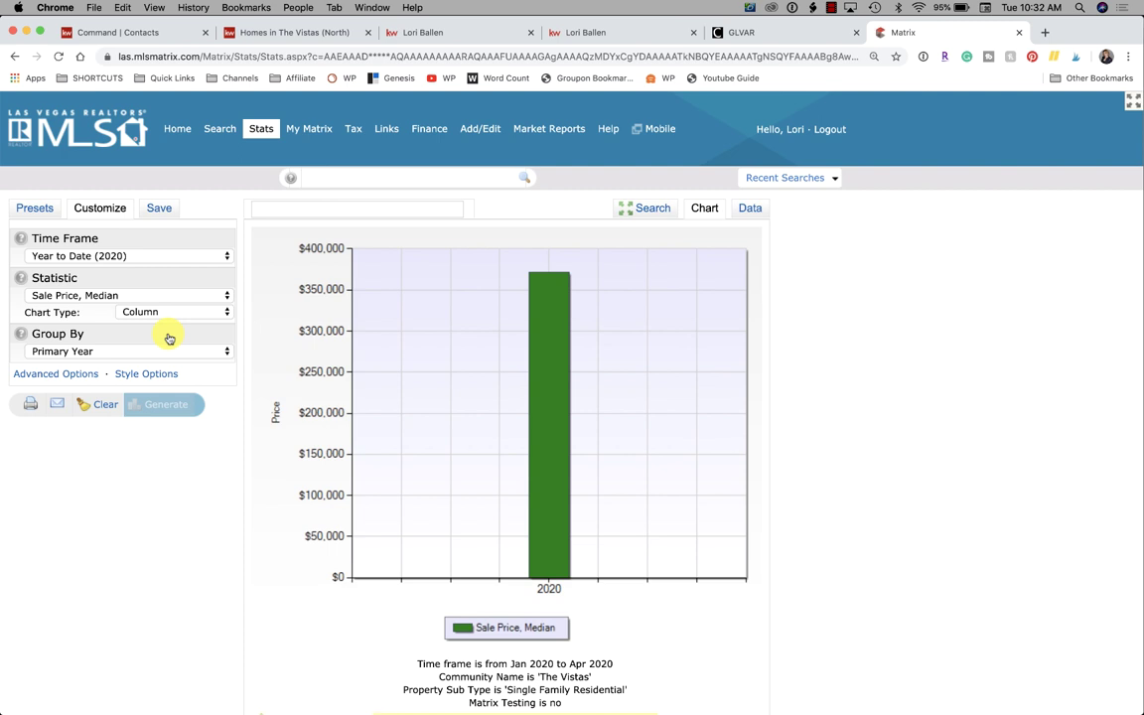
Show The Vistas median sale prices as a Past 12 Months data table, then go to KW Las Vegas listings
left_click(752, 210)
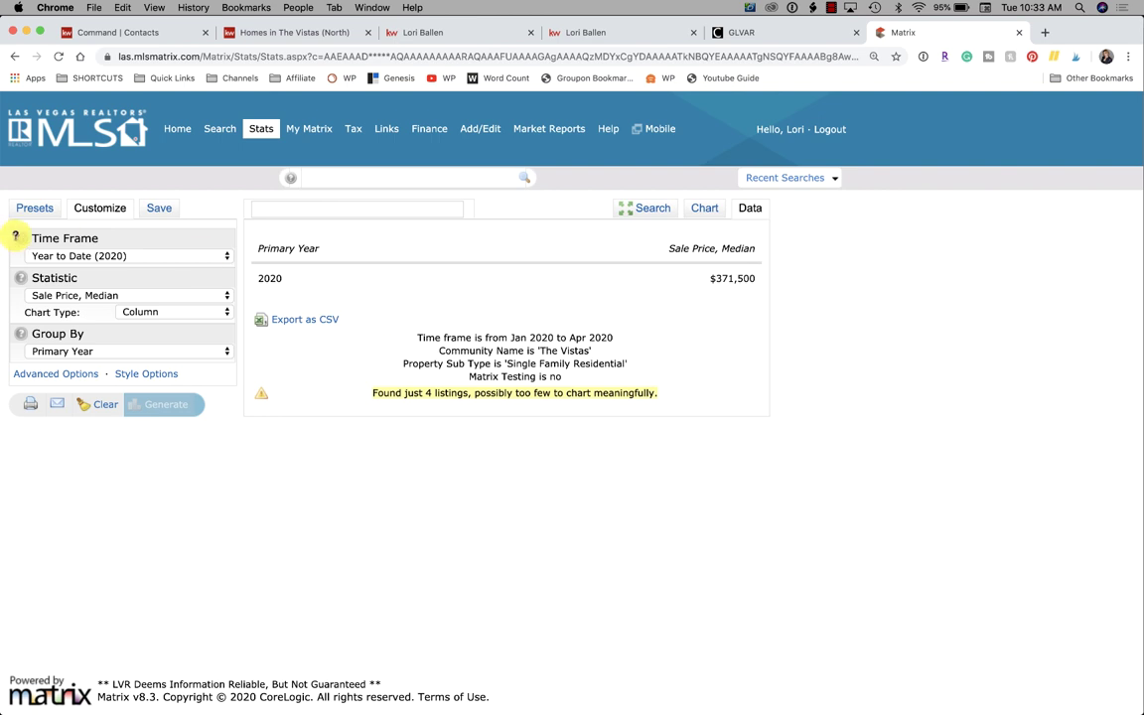
left_click(77, 256)
left_click(79, 268)
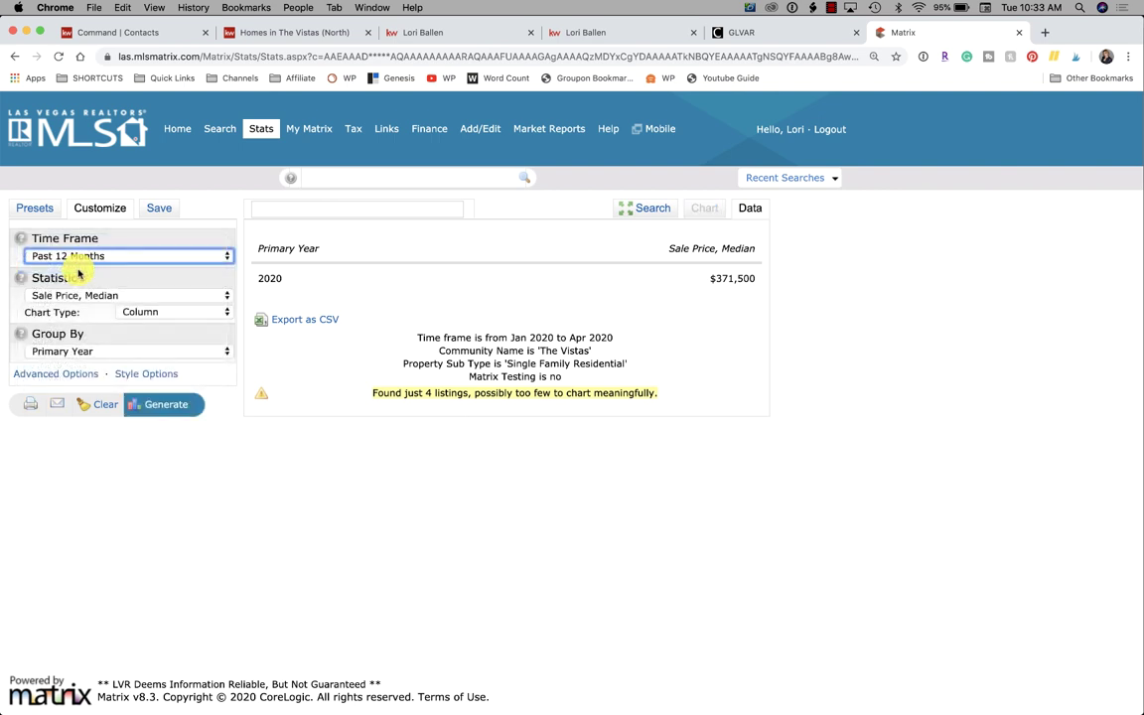
left_click(187, 408)
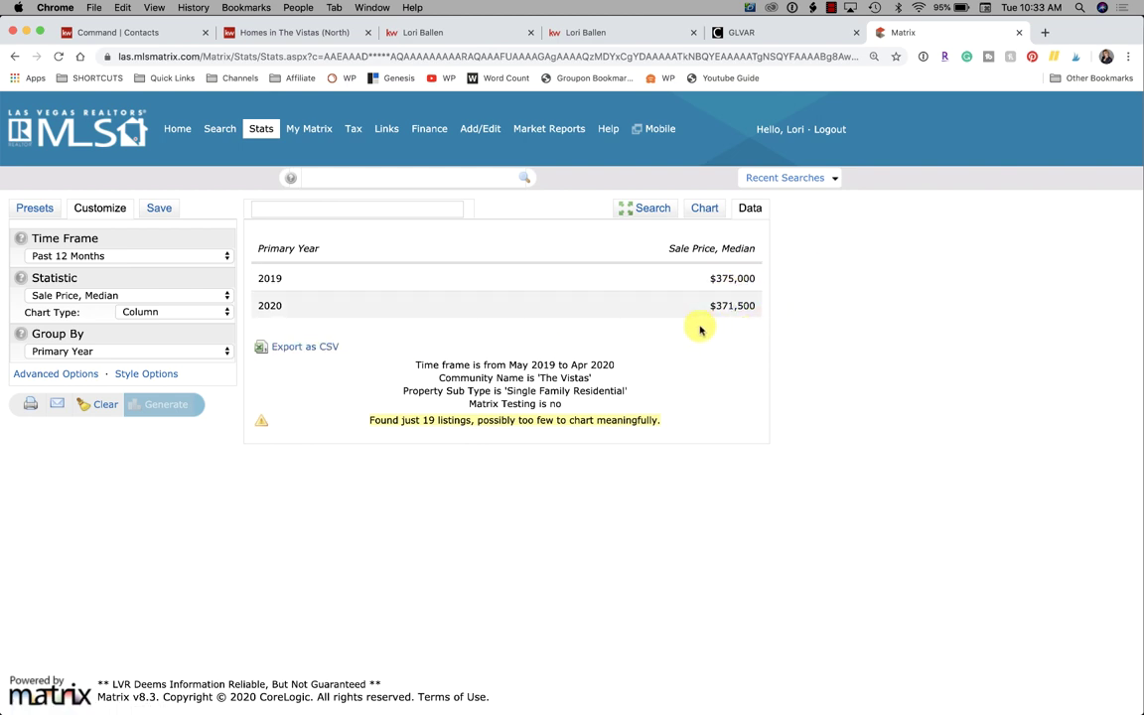
left_click(742, 32)
left_click(608, 34)
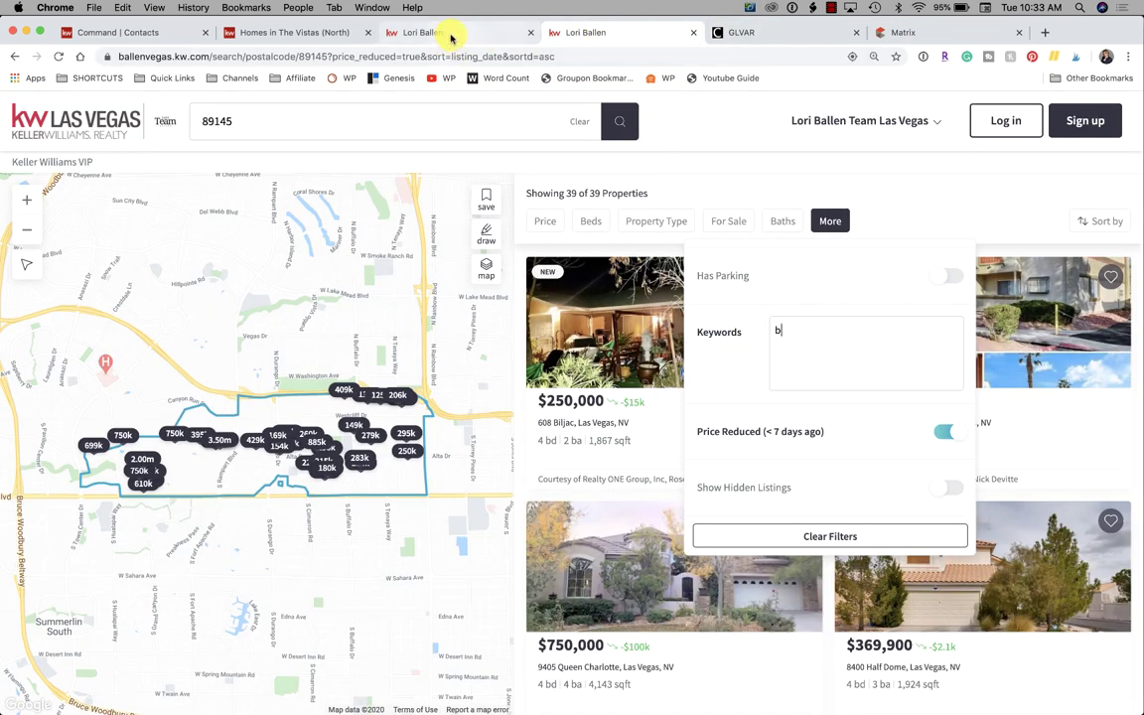
Return to the contact's KW Command record and look through its details down to Neighborhoods
left_click(118, 32)
scroll(466, 384, "up", 5)
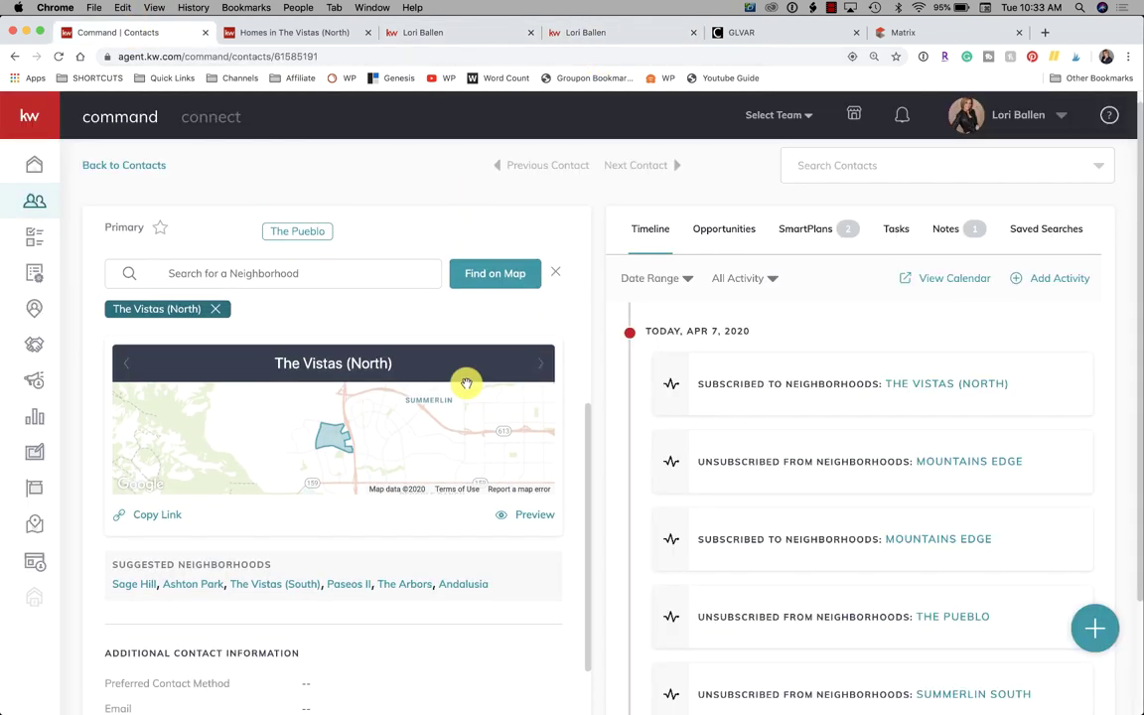
scroll(466, 387, "up", 2)
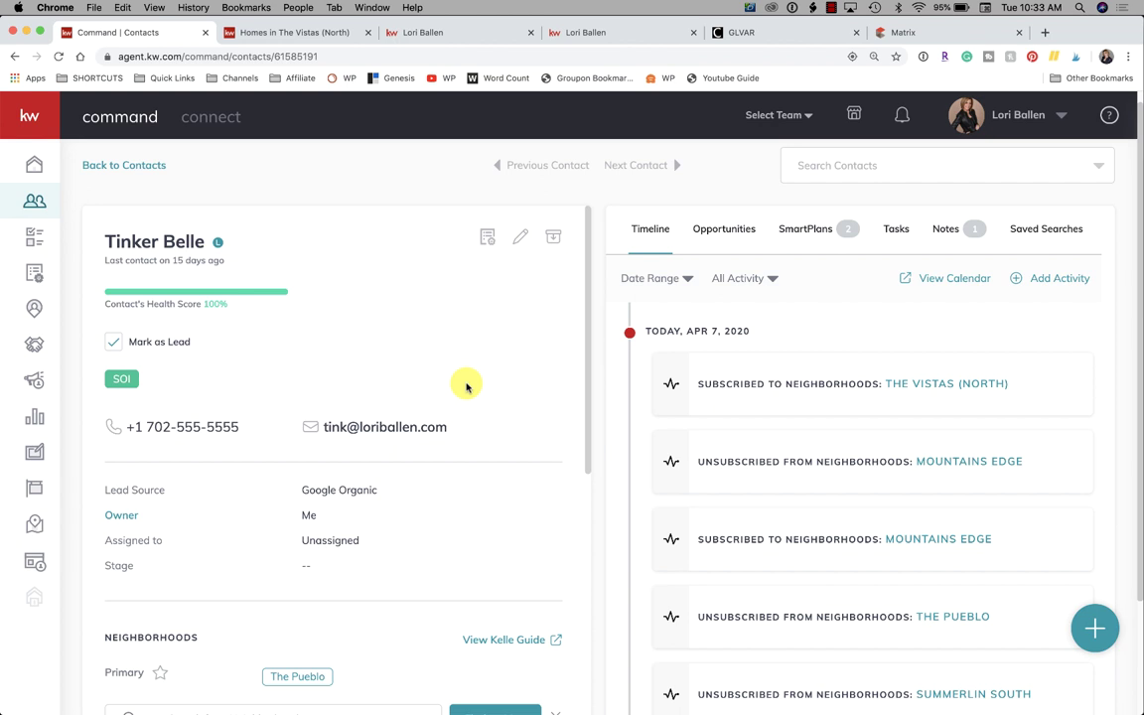
scroll(467, 386, "down", 1)
scroll(417, 343, "up", 1)
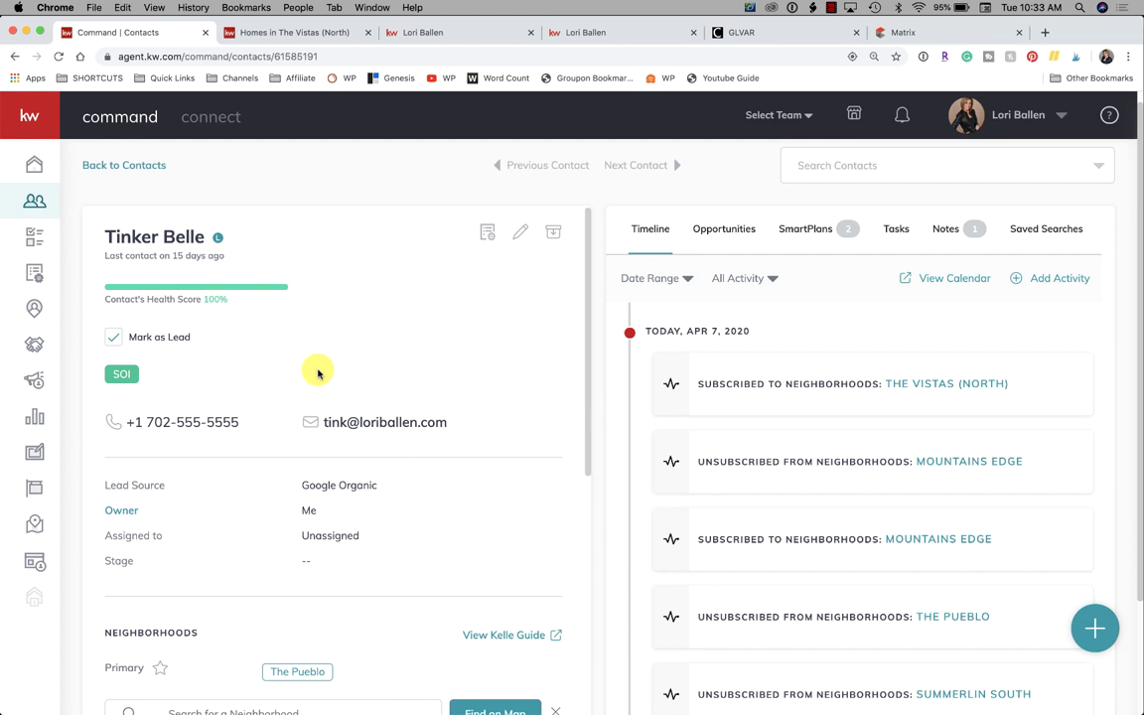
scroll(318, 373, "down", 3)
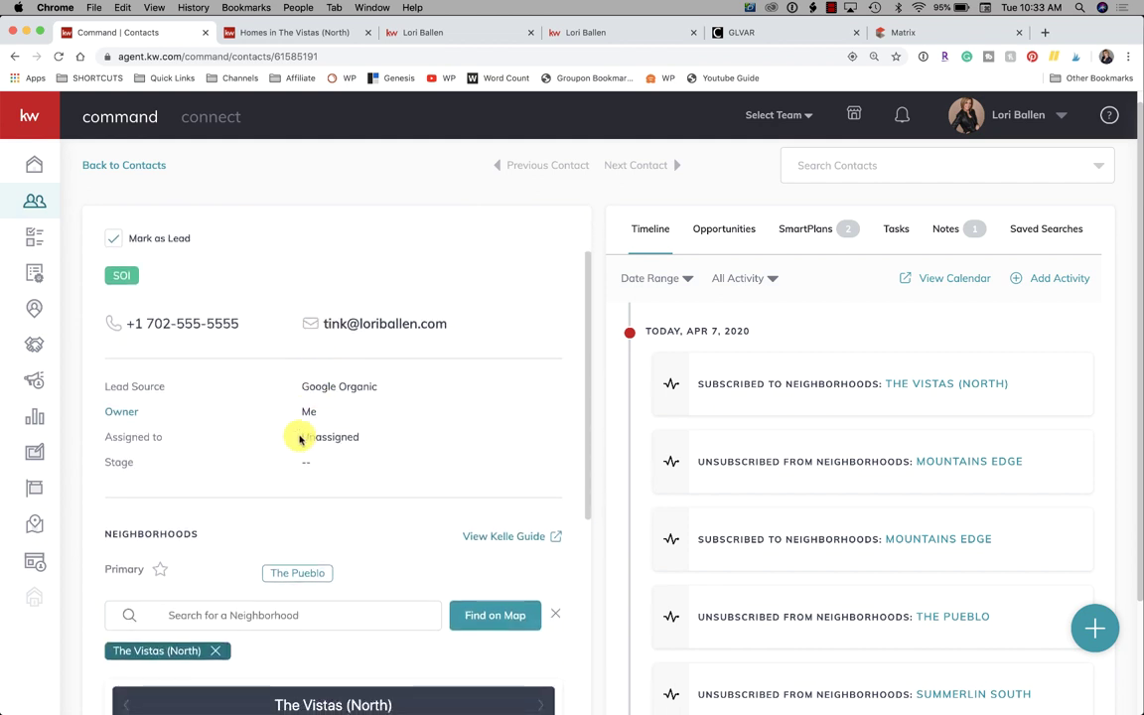
scroll(300, 440, "up", 3)
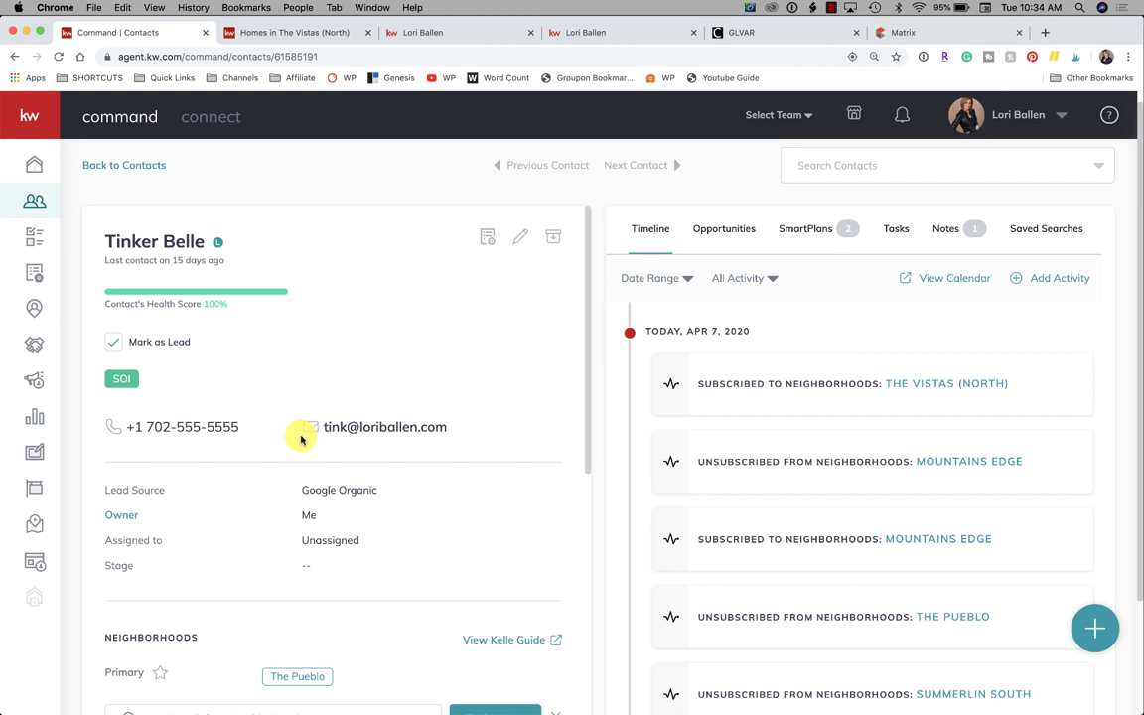
scroll(302, 440, "down", 8)
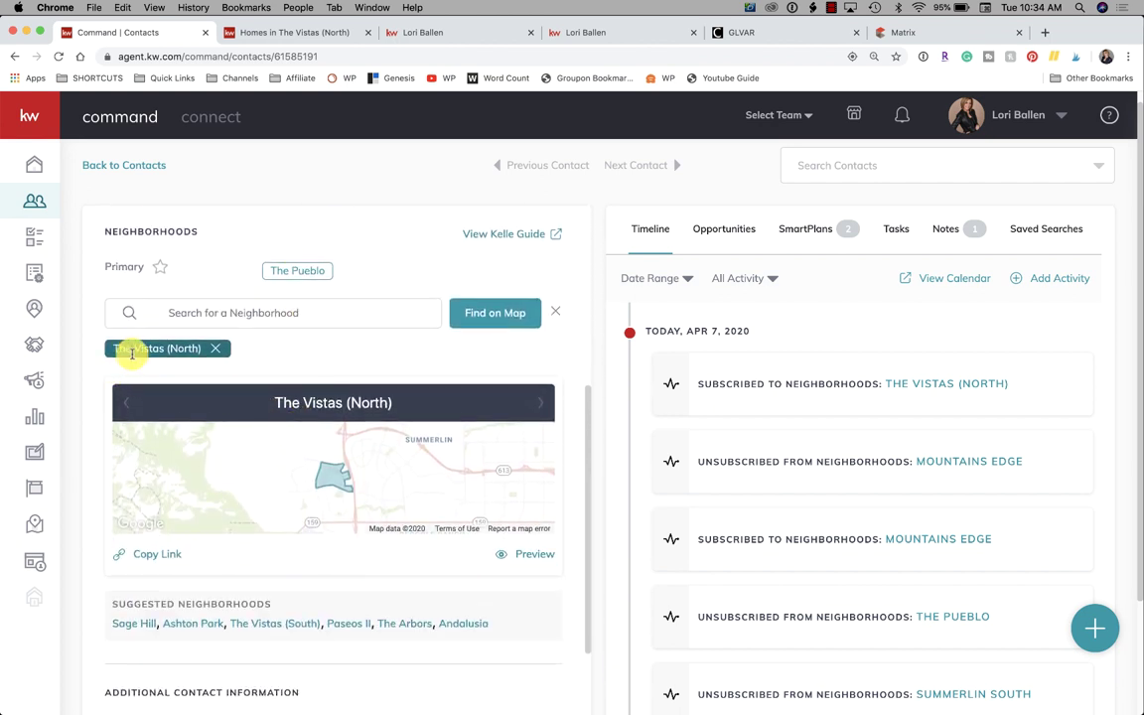
Replace The Vistas (North) with Desert Shores in the contact's neighborhoods
left_click(216, 349)
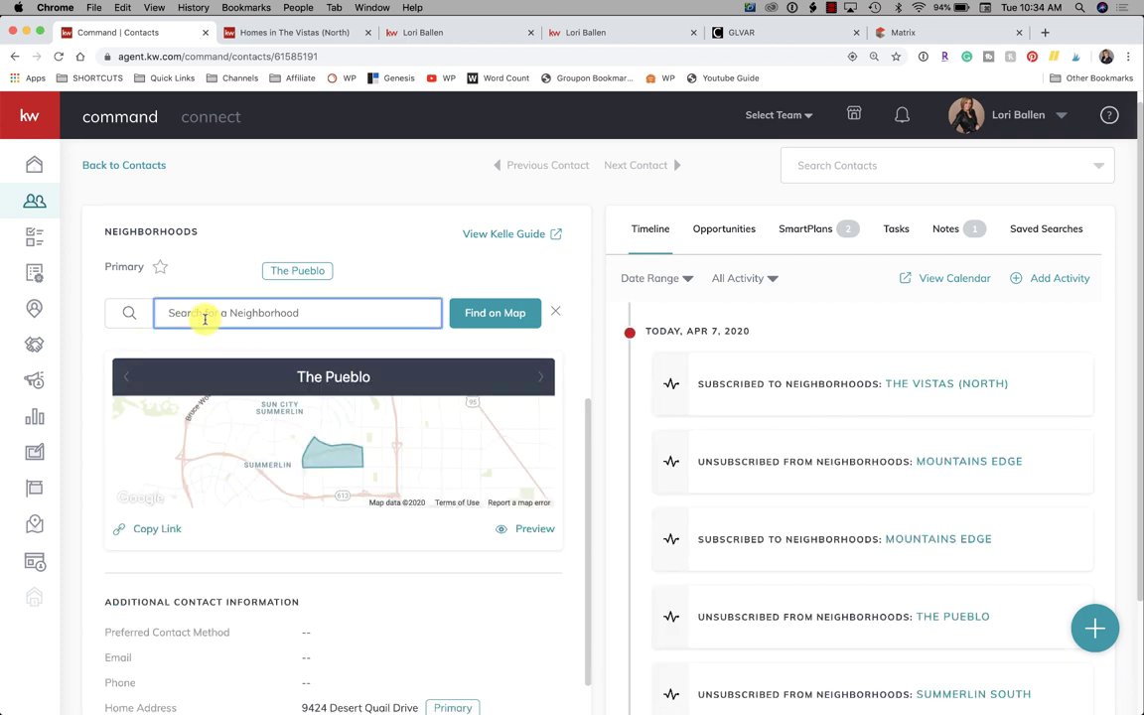
type("desert shores")
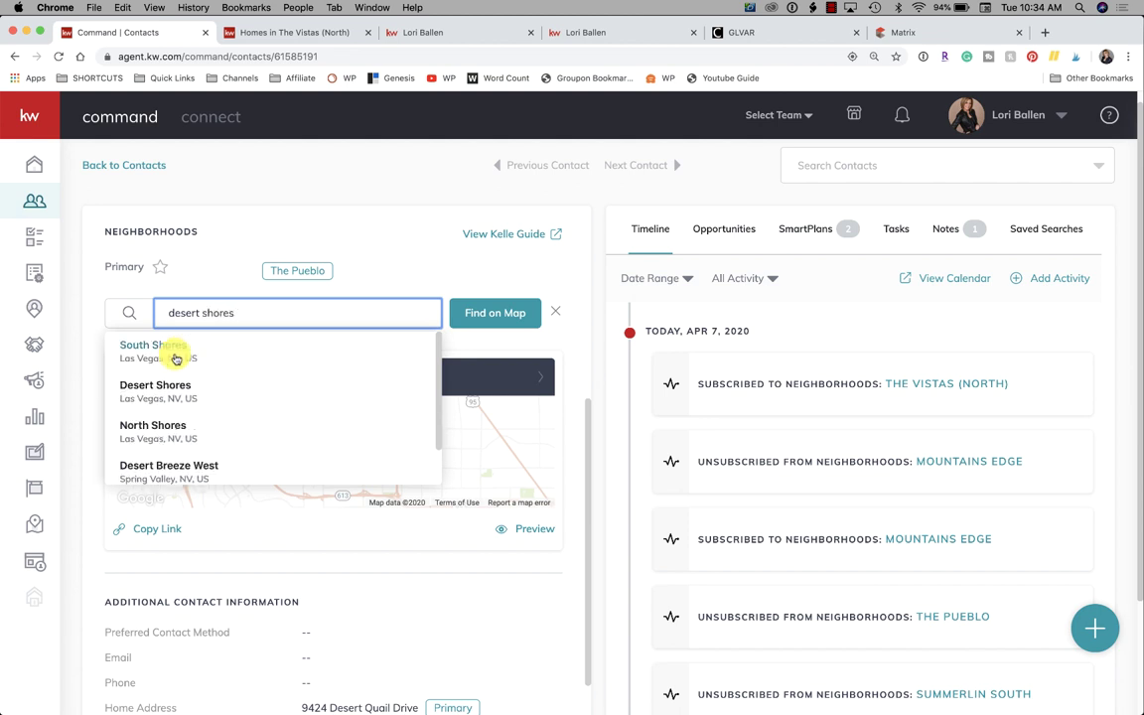
left_click(179, 393)
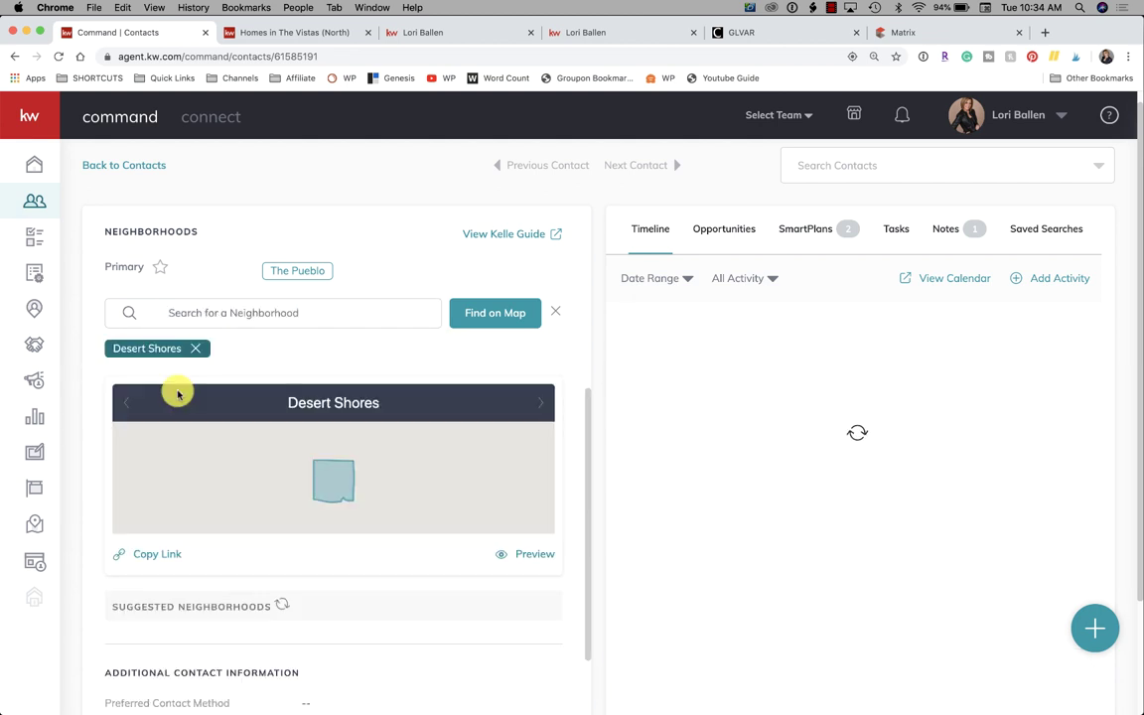
scroll(178, 394, "down", 3)
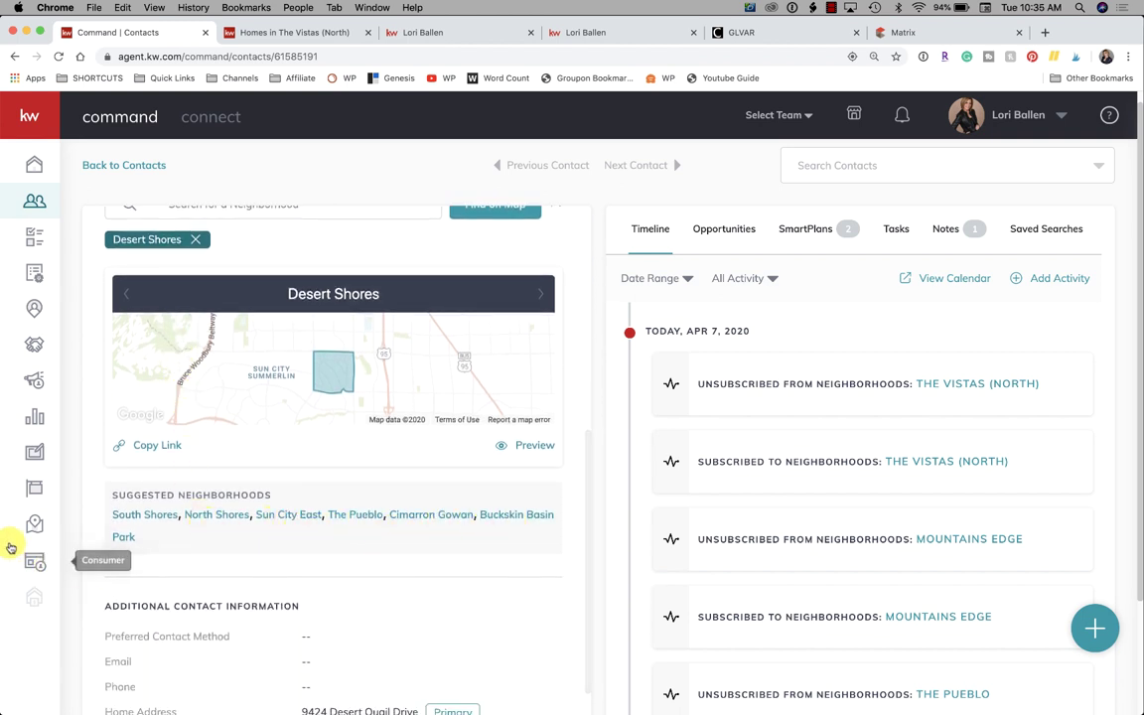
scroll(332, 397, "up", 2)
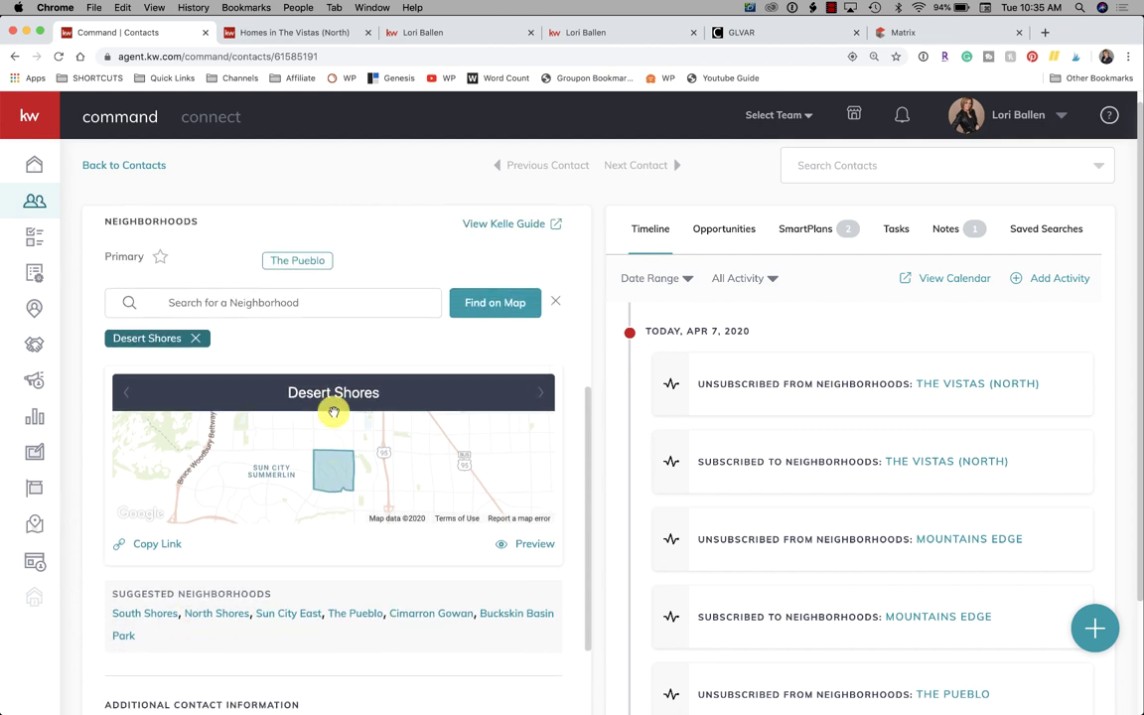
Try neighborhood searches for 'the lakes' and 'lake', clear the field, and reload the contact page
left_click(253, 300)
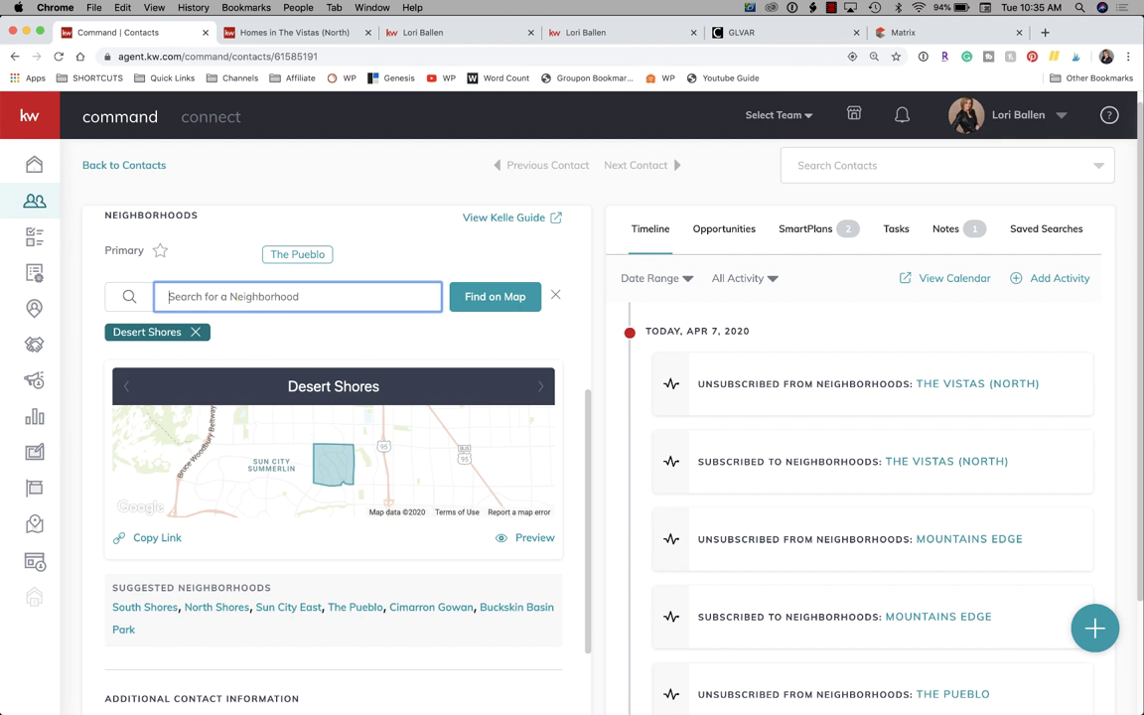
type("the ")
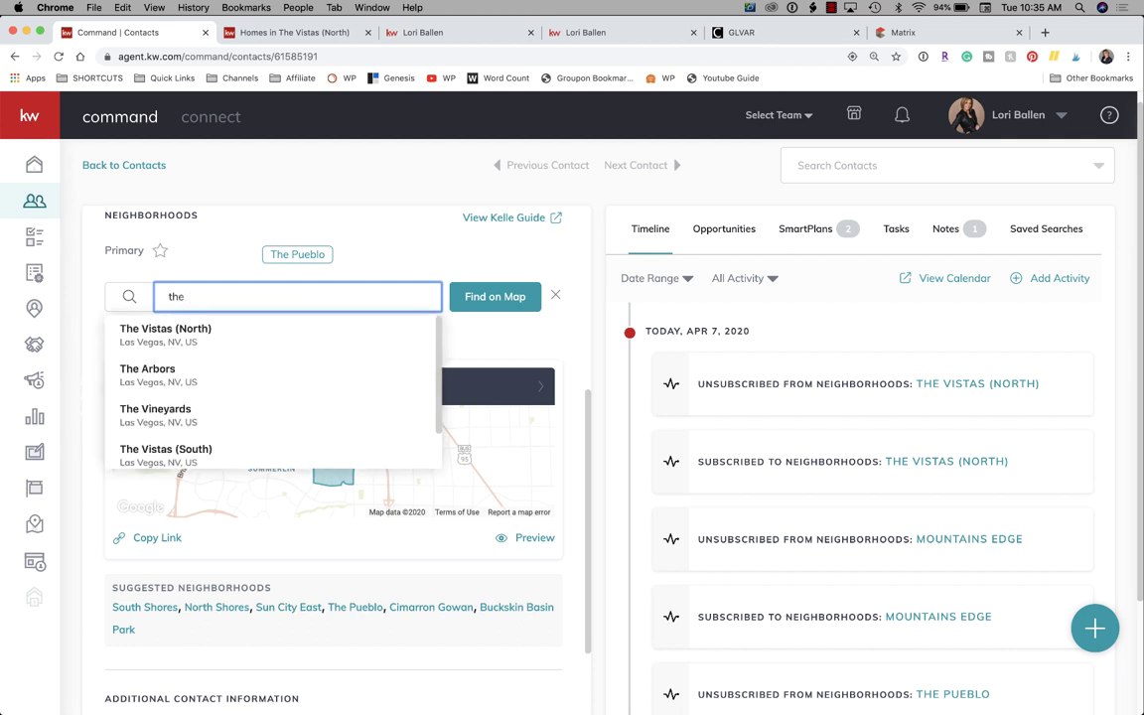
type("lakes")
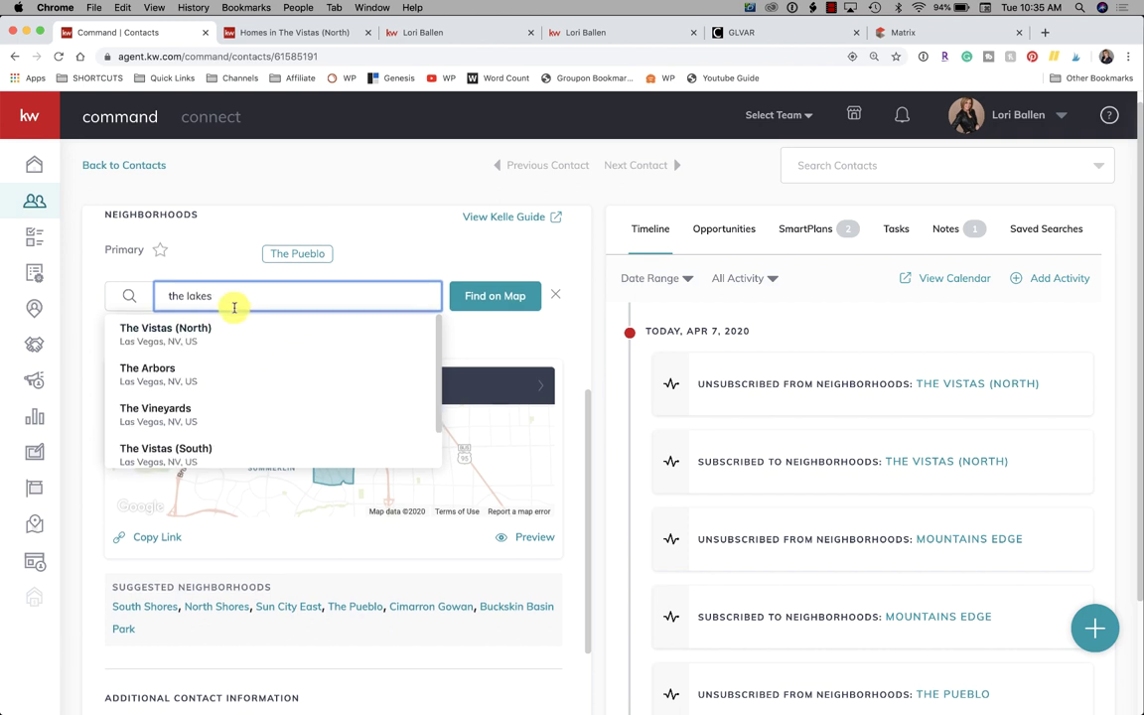
scroll(235, 309, "down", 3)
scroll(235, 310, "up", 1)
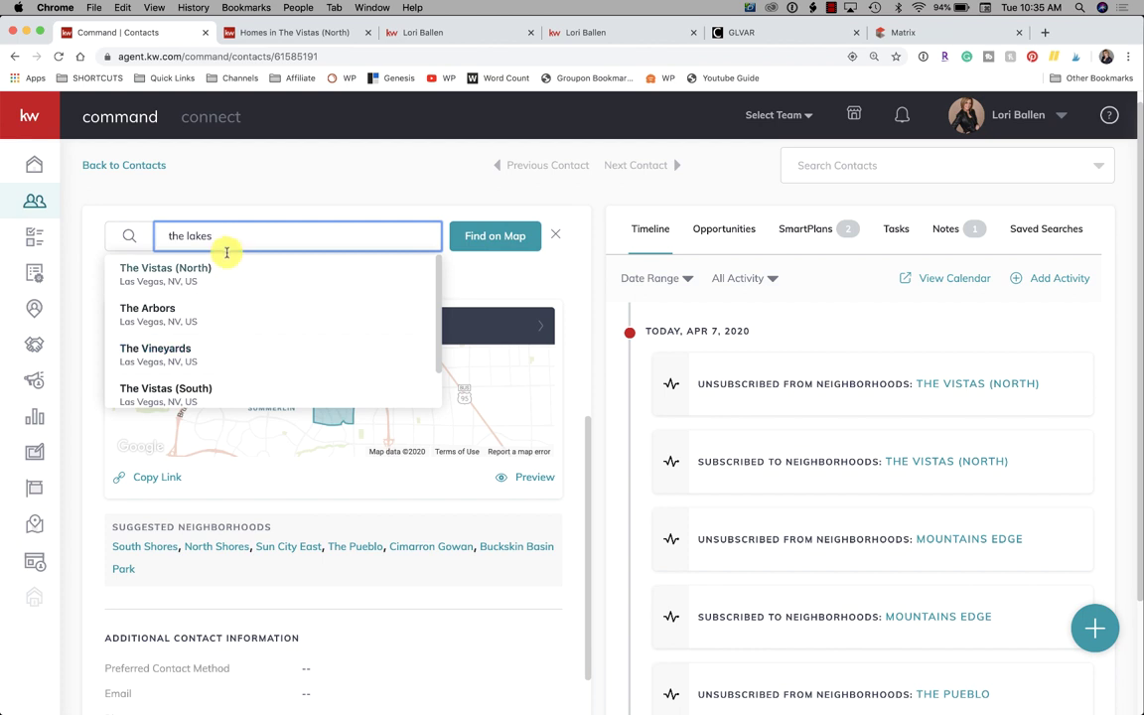
left_click_drag(228, 249, 89, 215)
type("lakes")
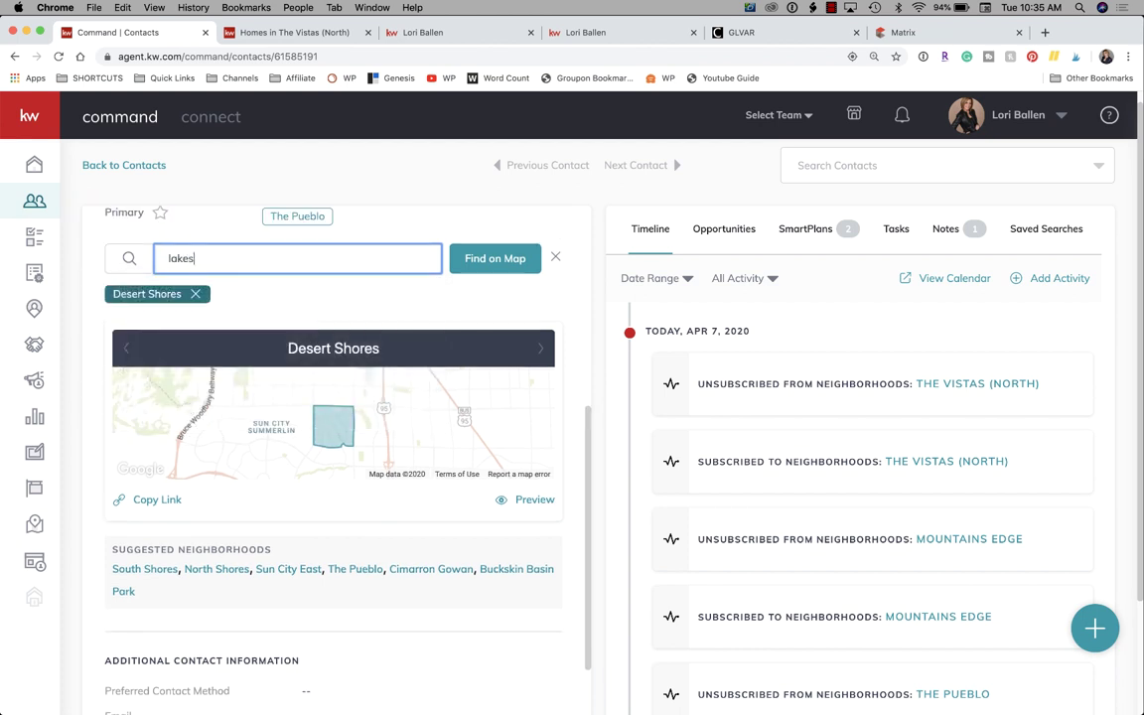
key("BackSpace")
key("BackSpace")
key("BackSpace")
key("BackSpace")
key("BackSpace")
type("the lakes")
key("BackSpace")
key("BackSpace")
key("BackSpace")
key("BackSpace")
key("BackSpace")
key("BackSpace")
key("BackSpace")
key("BackSpace")
key("BackSpace")
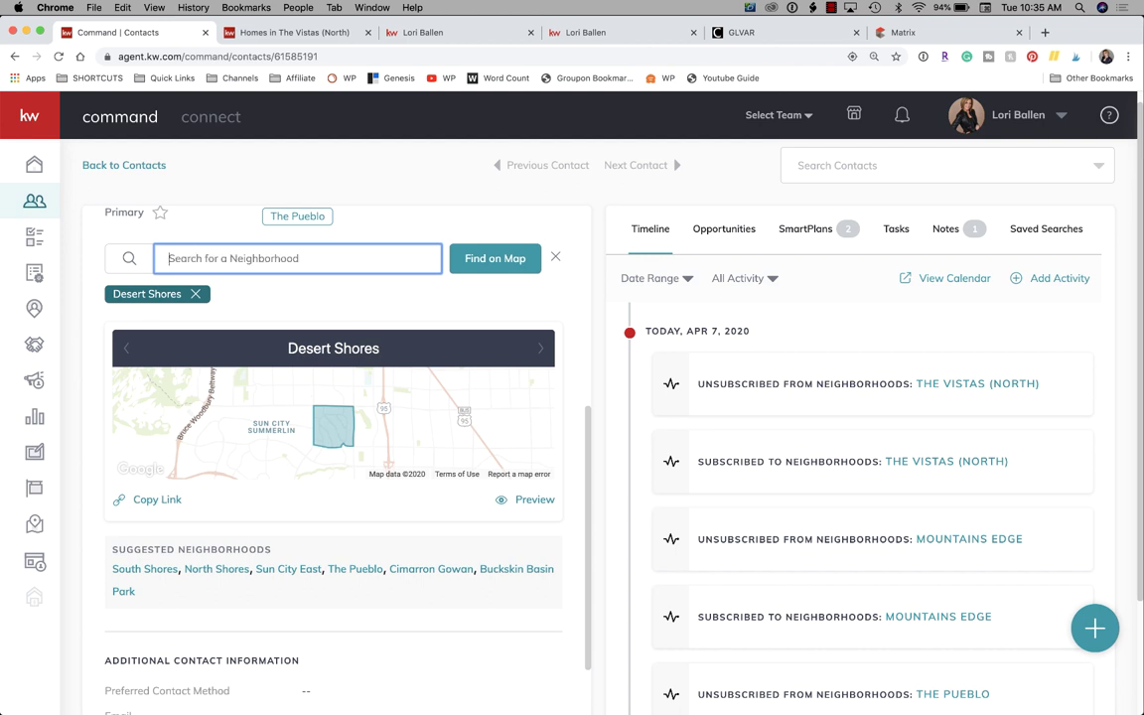
type("lake")
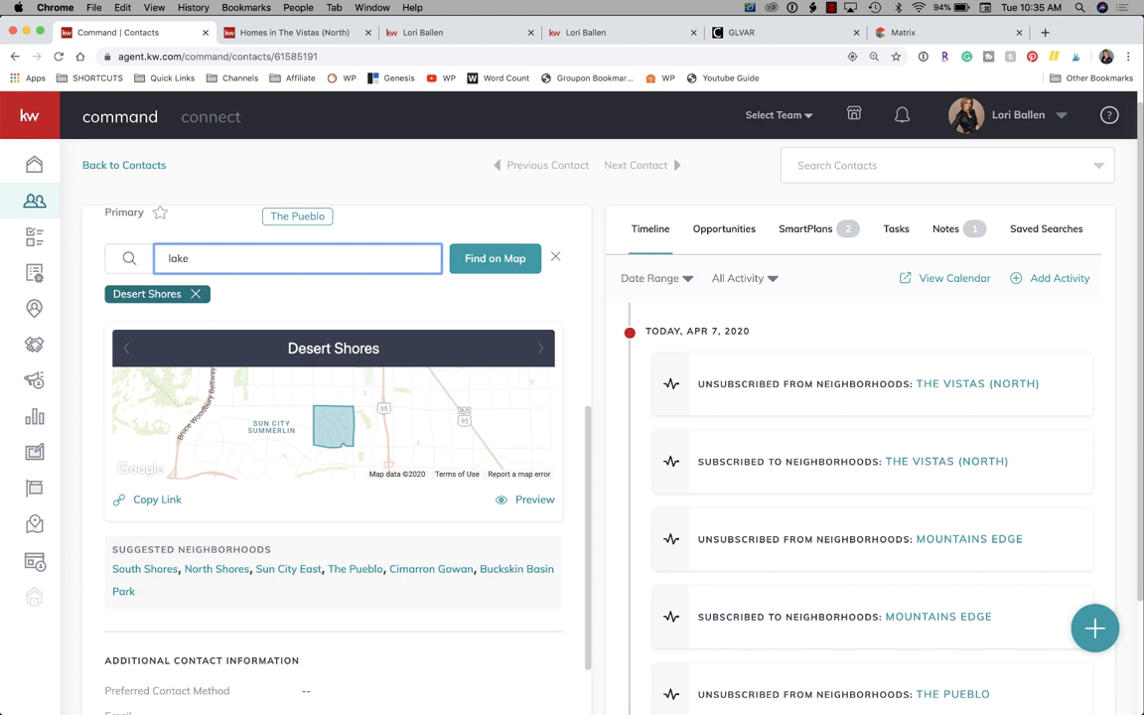
left_click_drag(192, 258, 112, 214)
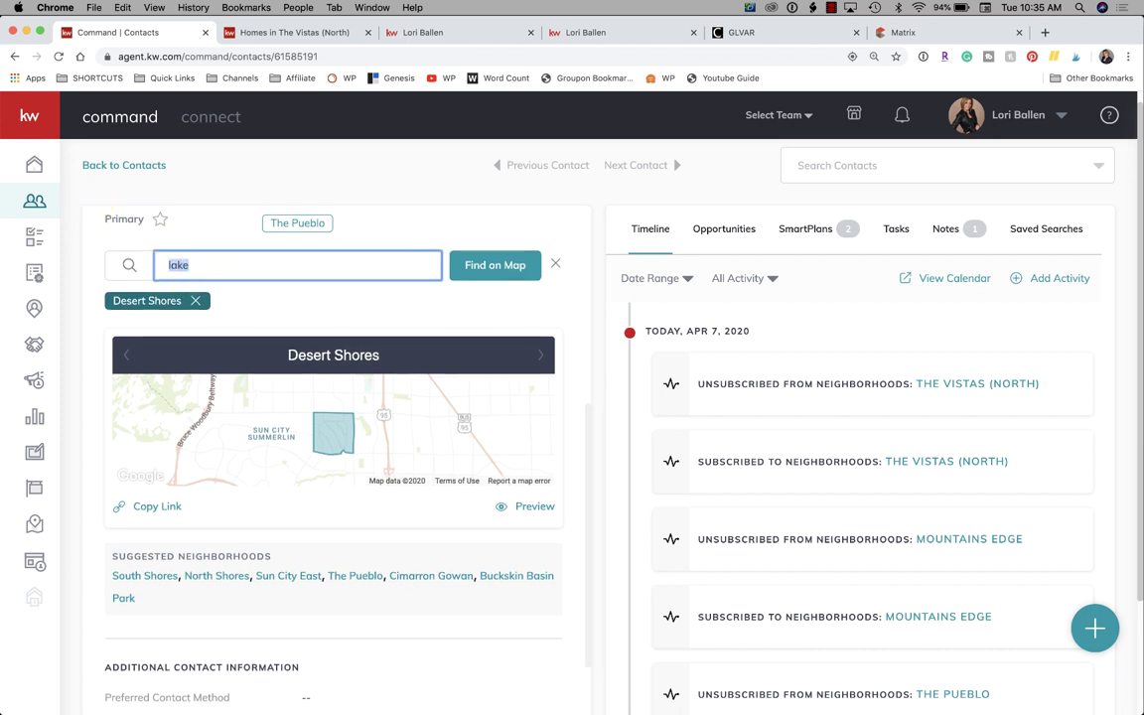
key("BackSpace")
key("super+r")
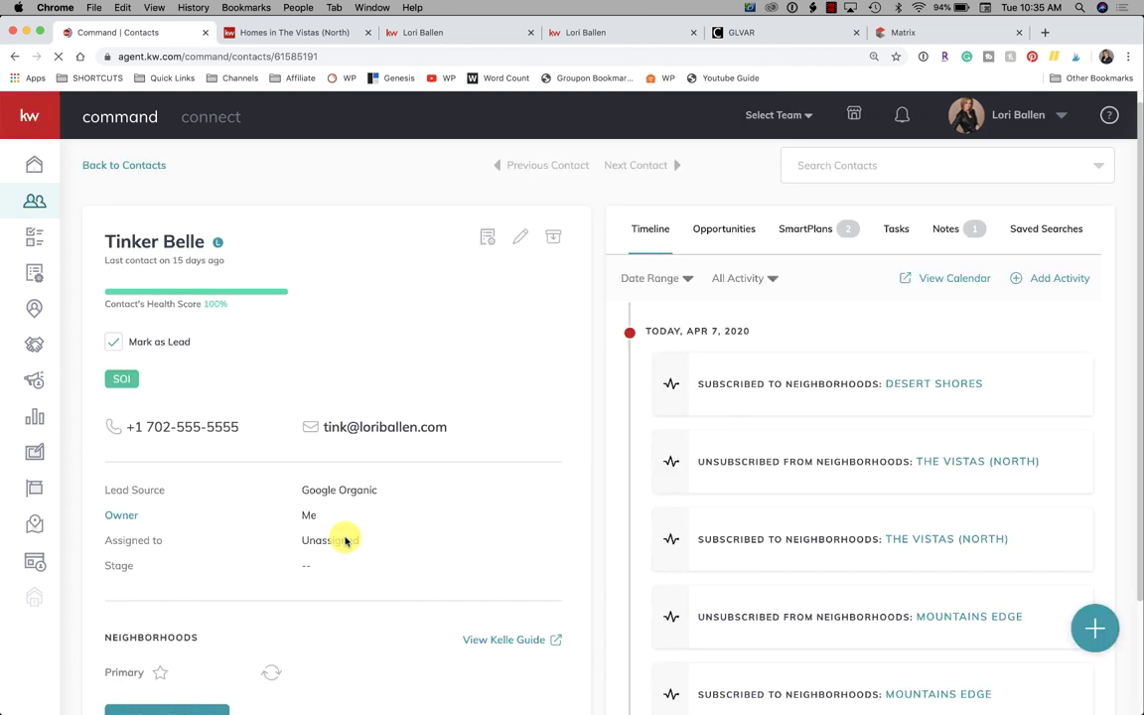
Start adding another neighborhood, trying searches for 'the lakes', 'las' and 'las vegas'
scroll(345, 540, "down", 5)
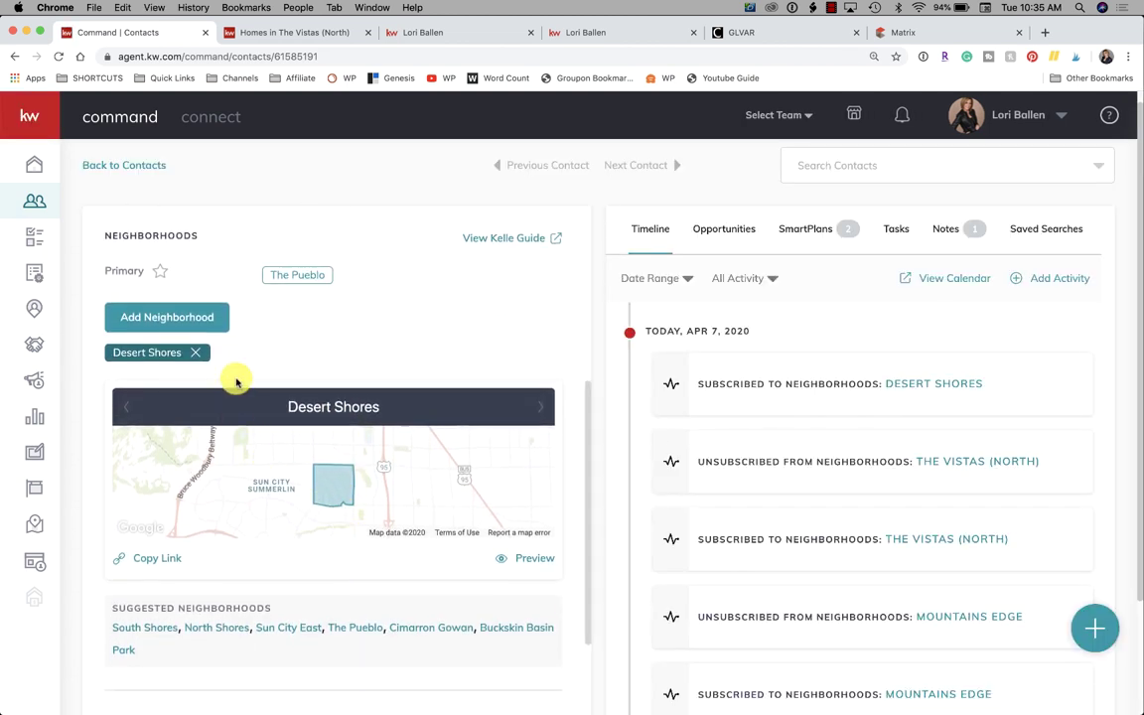
left_click(214, 315)
left_click(303, 319)
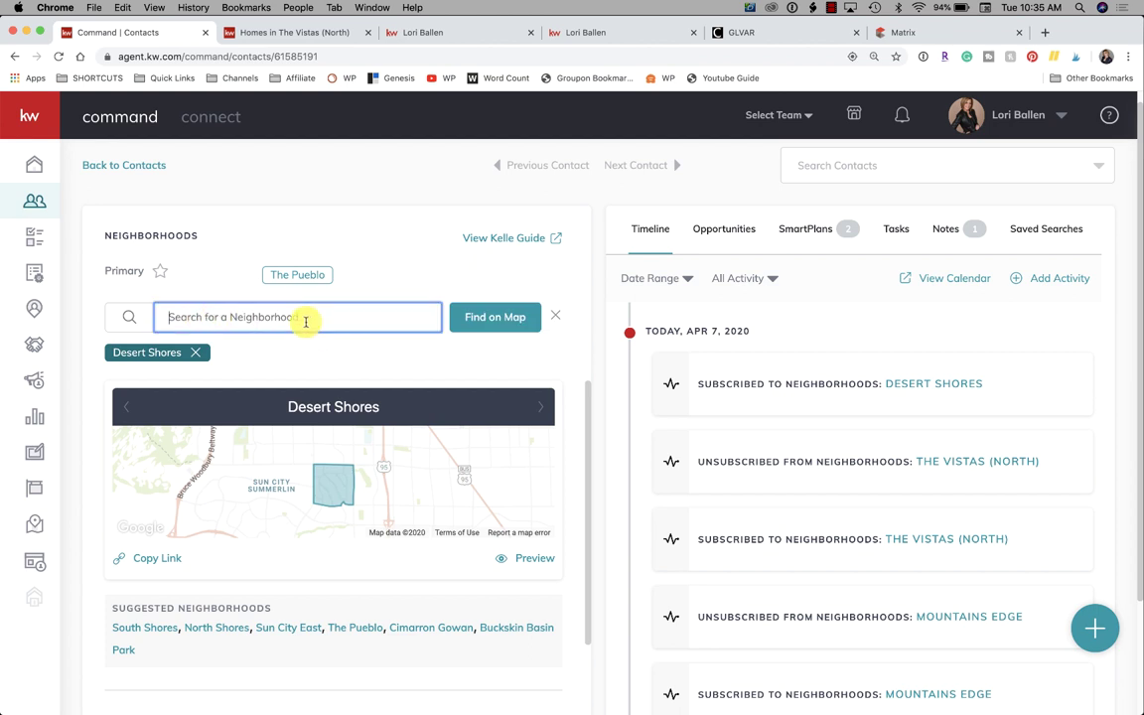
type("the lakes")
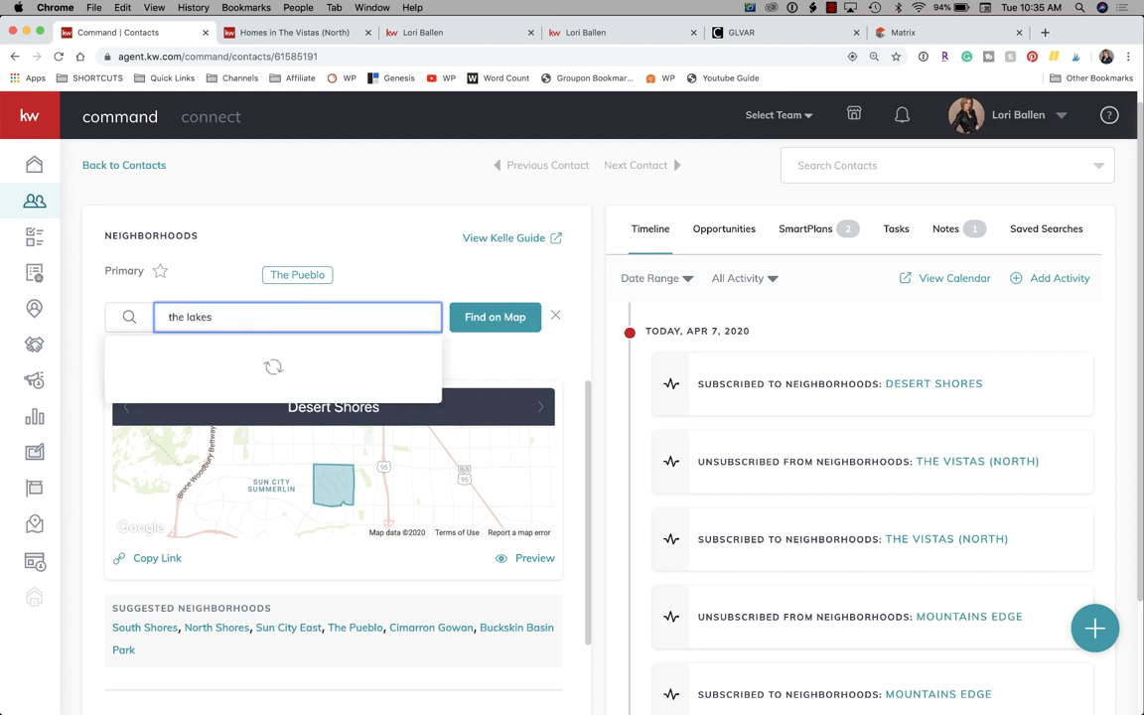
scroll(312, 410, "down", 1)
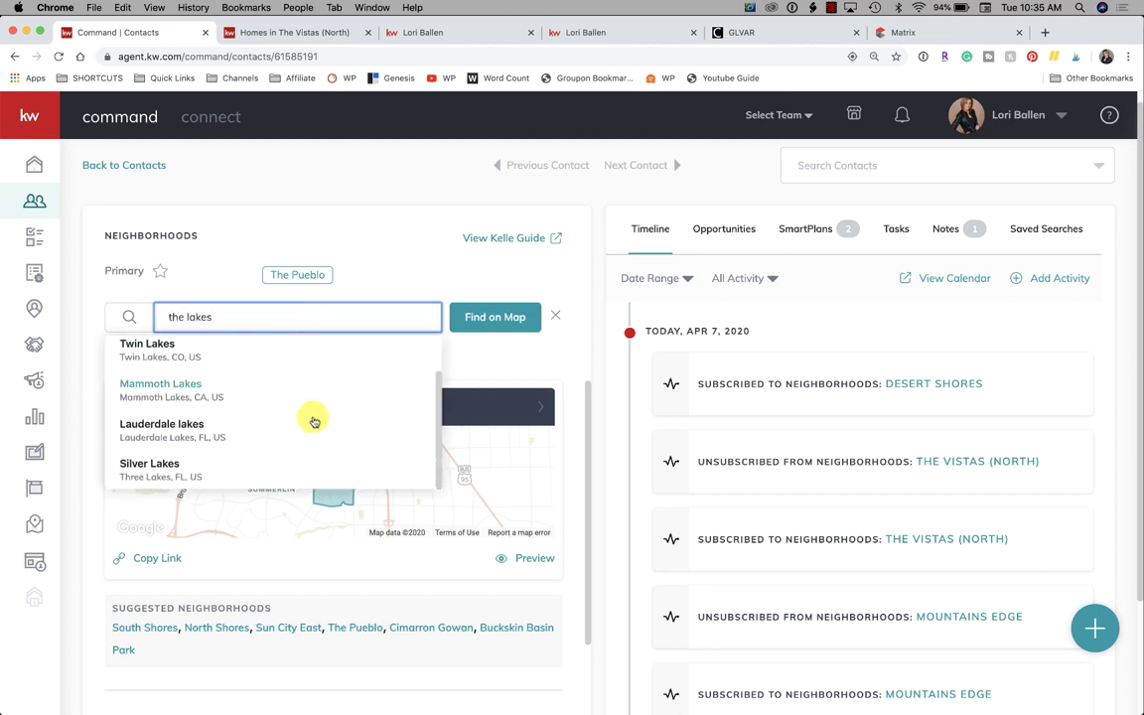
type("las")
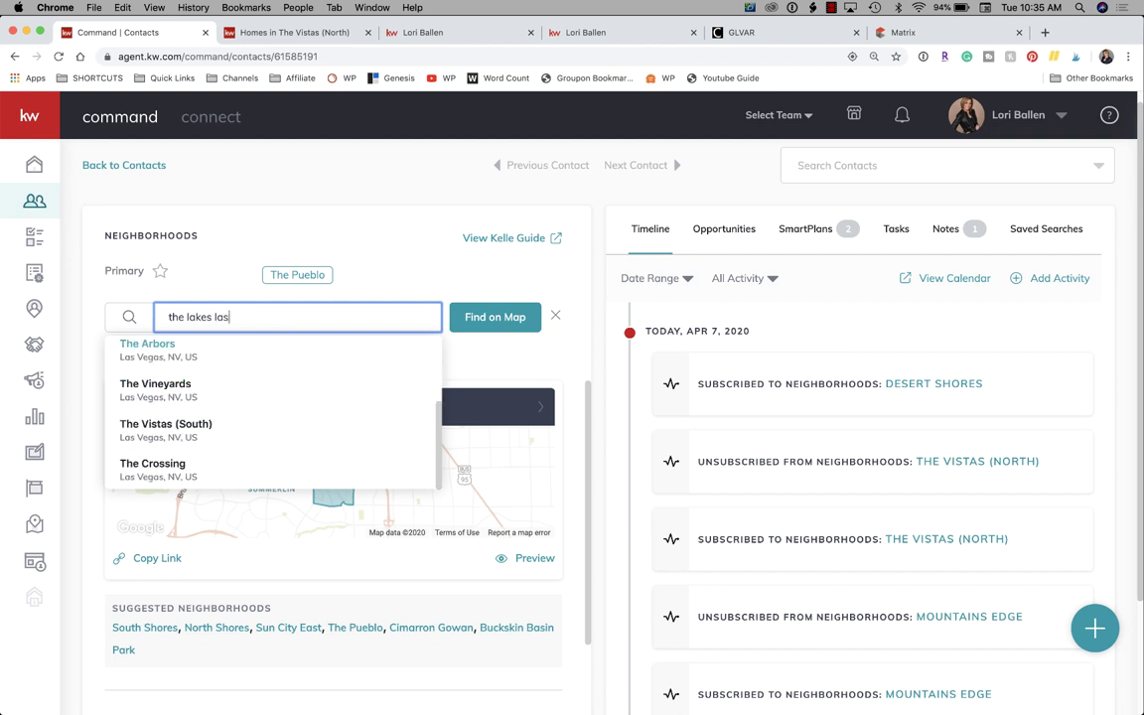
scroll(276, 407, "up", 2)
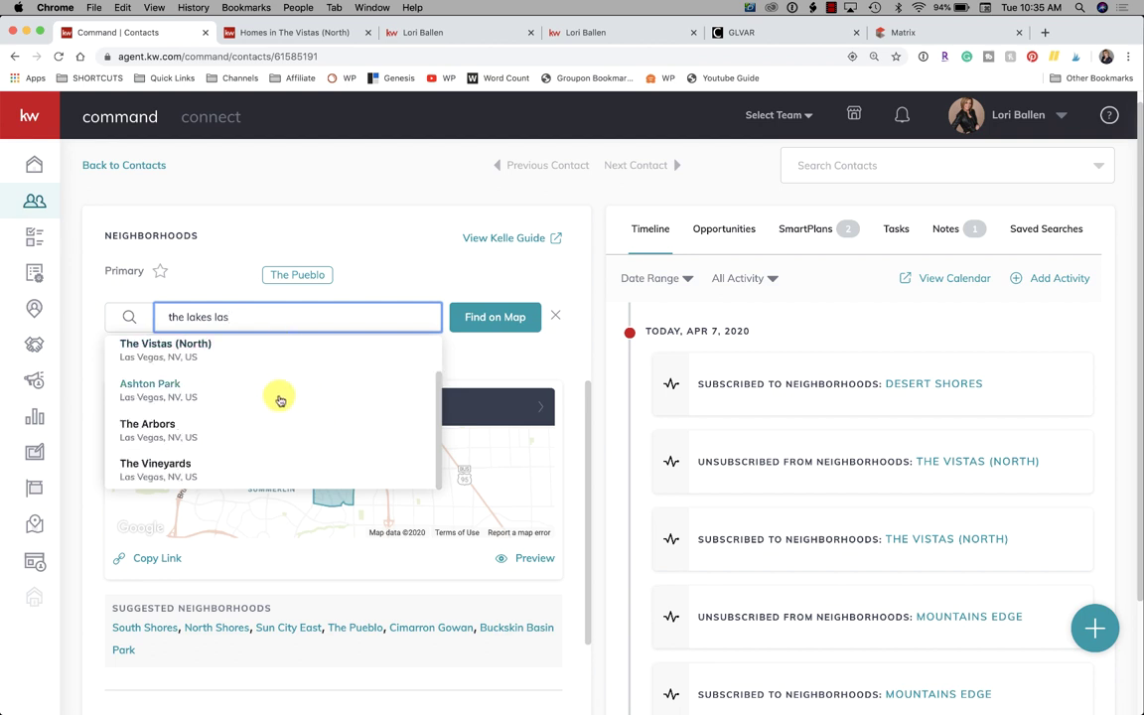
scroll(276, 396, "down", 2)
scroll(279, 399, "up", 1)
key("BackSpace")
key("BackSpace")
key("BackSpace")
key("BackSpace")
key("BackSpace")
key("BackSpace")
key("BackSpace")
key("BackSpace")
key("BackSpace")
key("BackSpace")
key("BackSpace")
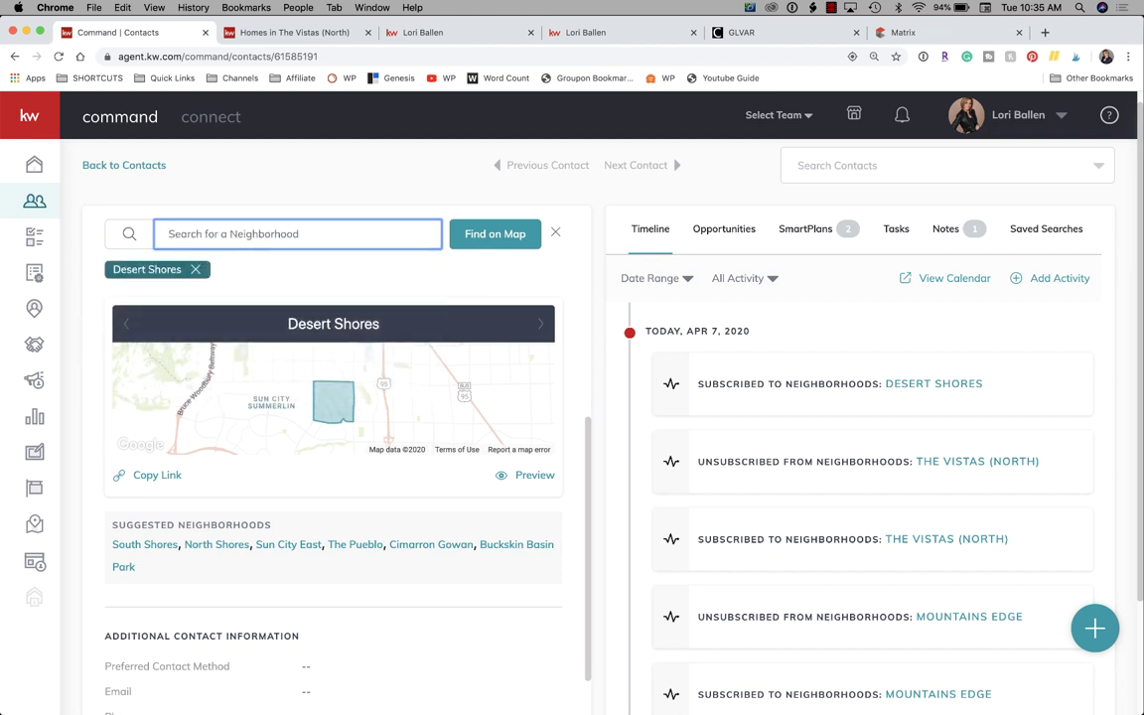
type("las vegas")
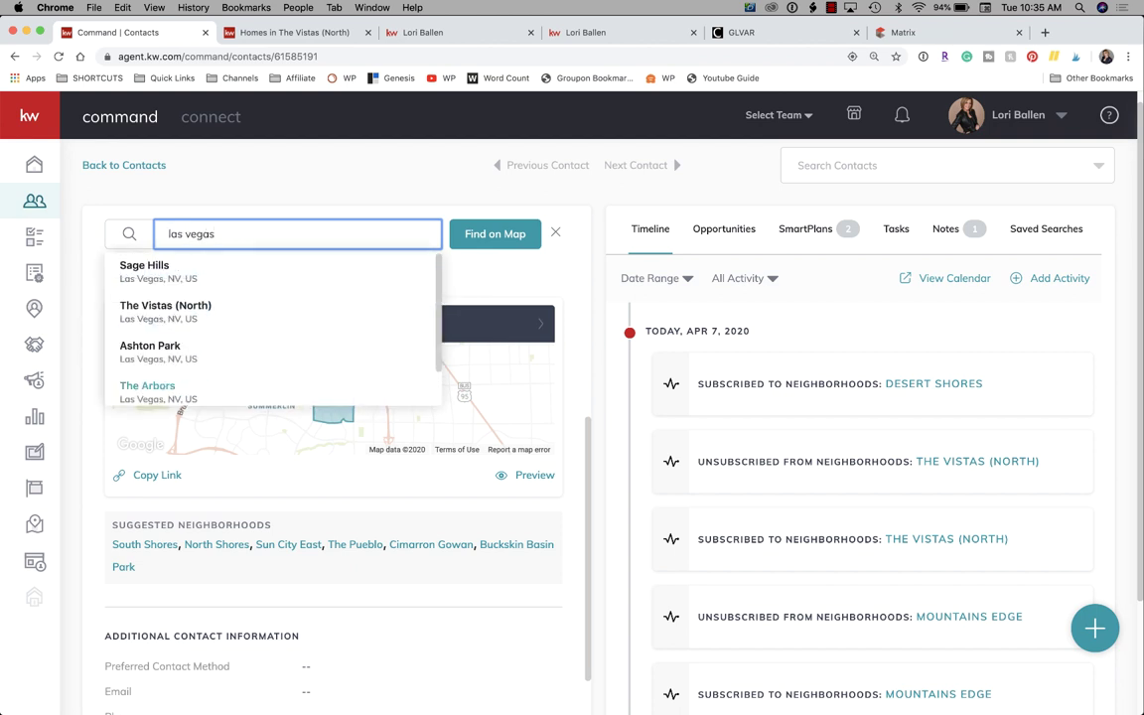
key("BackSpace")
key("BackSpace")
key("BackSpace")
key("BackSpace")
key("BackSpace")
key("BackSpace")
key("BackSpace")
key("BackSpace")
key("BackSpace")
Search 'the lakes' again and add The Vineyards to the contact's neighborhoods
type("the lakes")
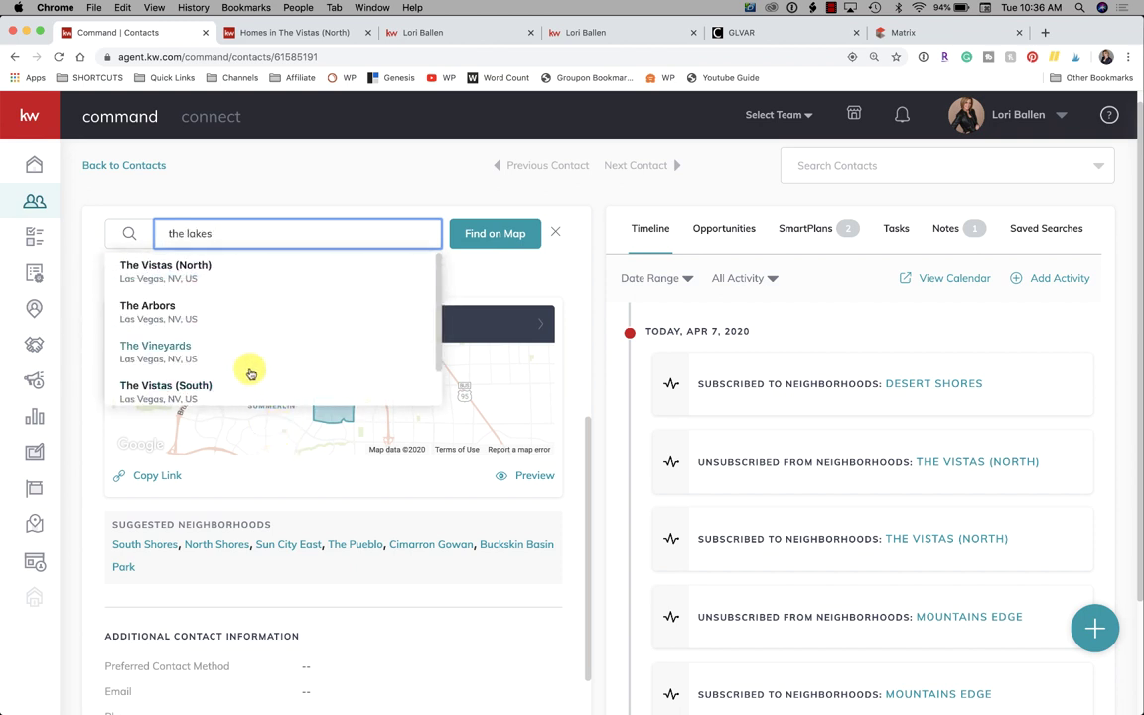
scroll(247, 370, "down", 1)
scroll(248, 372, "up", 1)
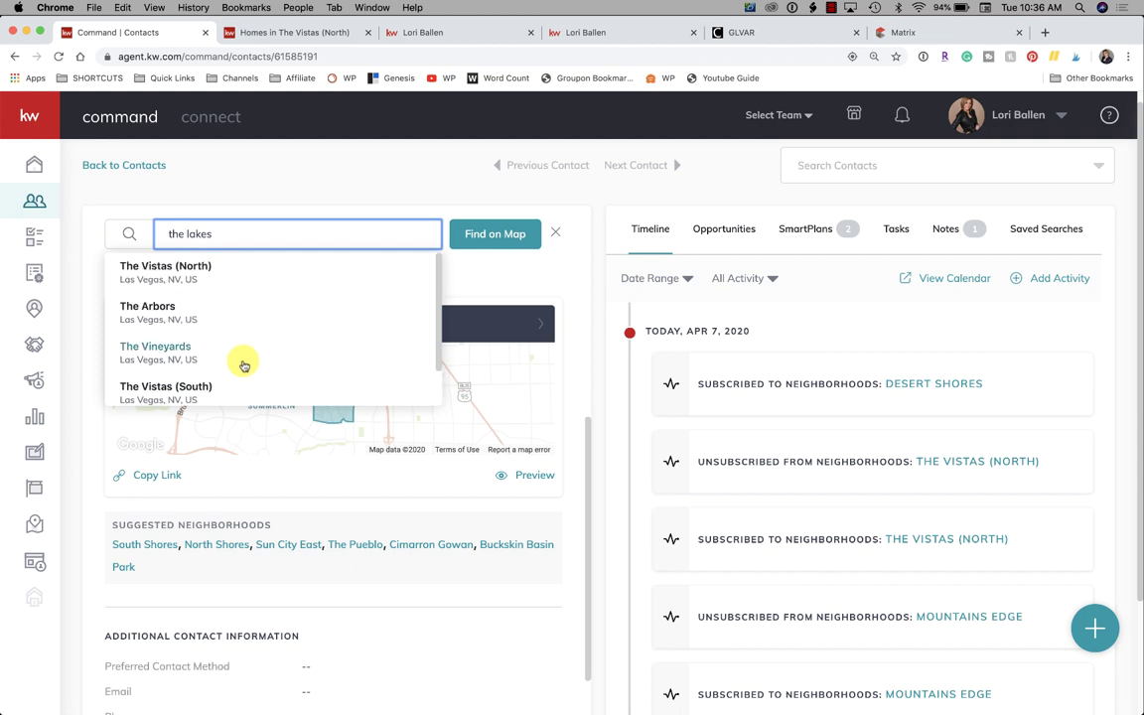
scroll(175, 338, "down", 1)
left_click(174, 339)
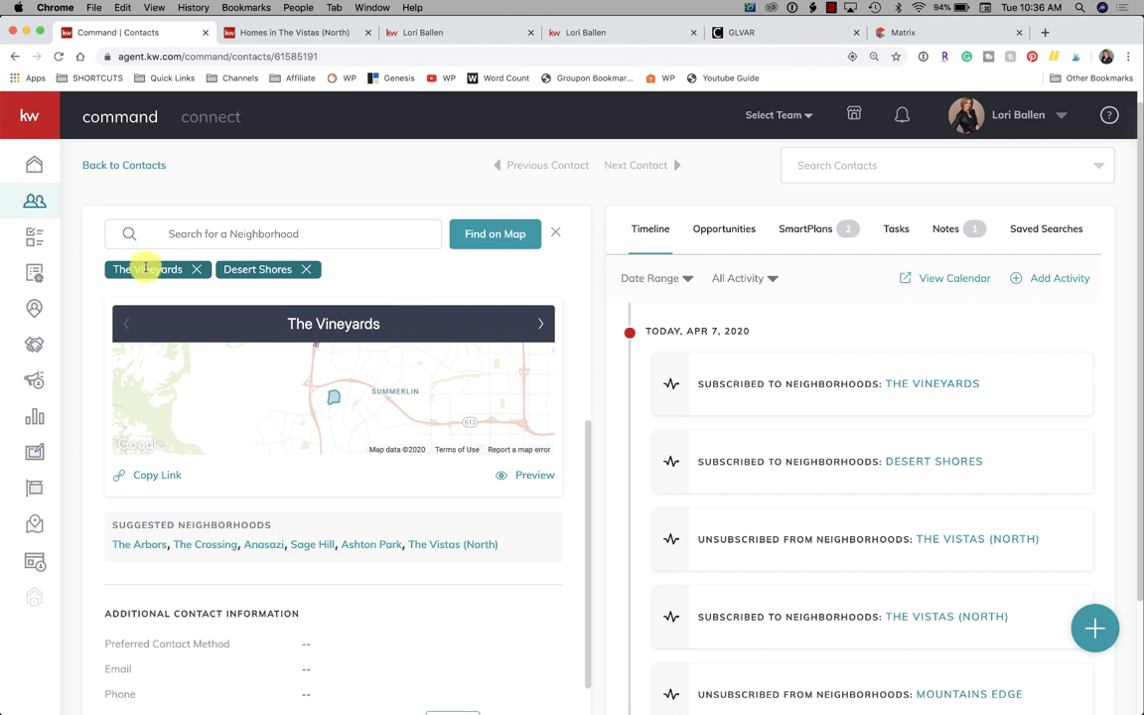
scroll(389, 388, "up", 1)
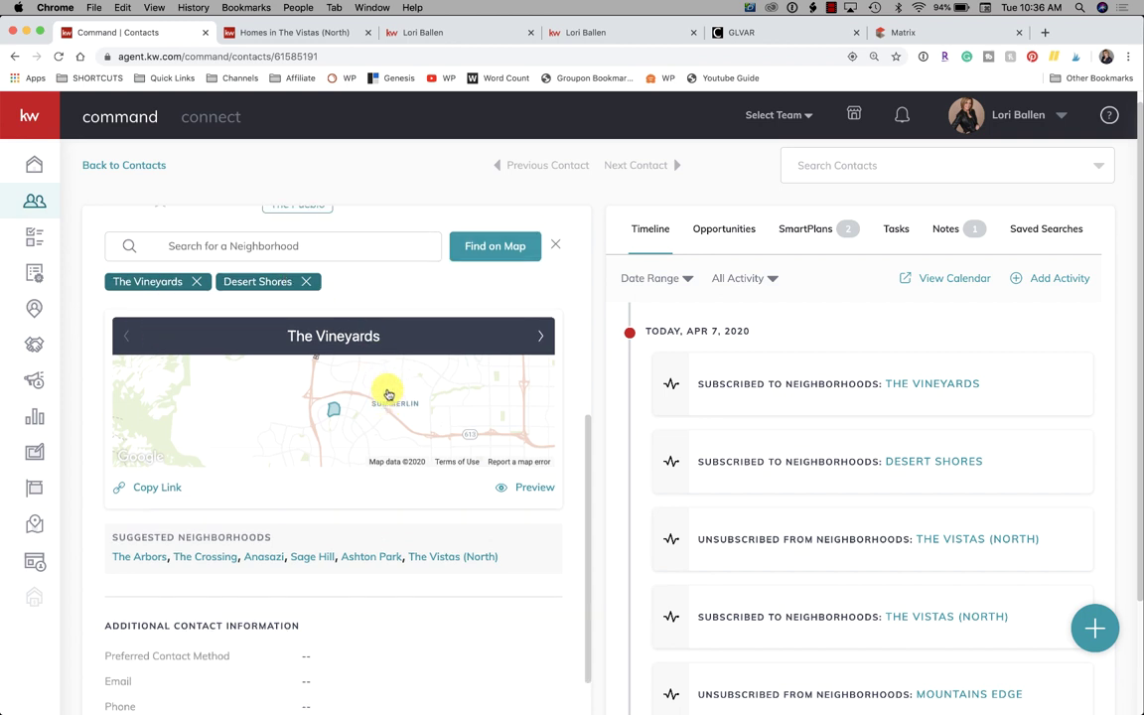
scroll(377, 470, "down", 1)
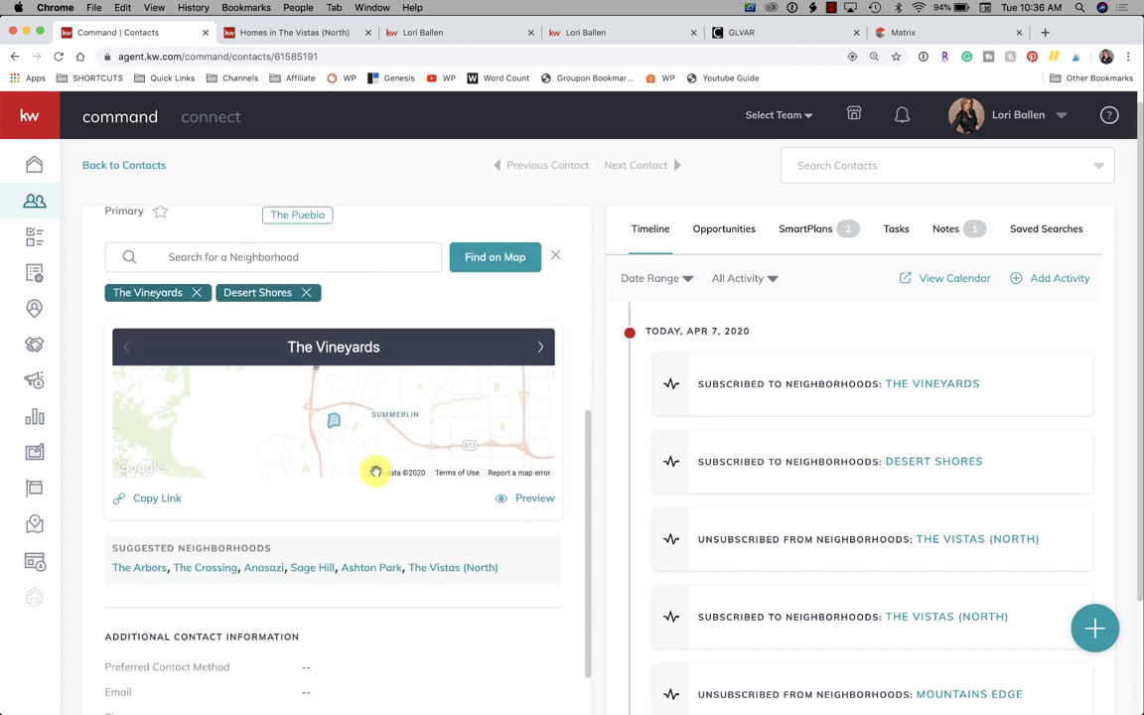
left_click(525, 494)
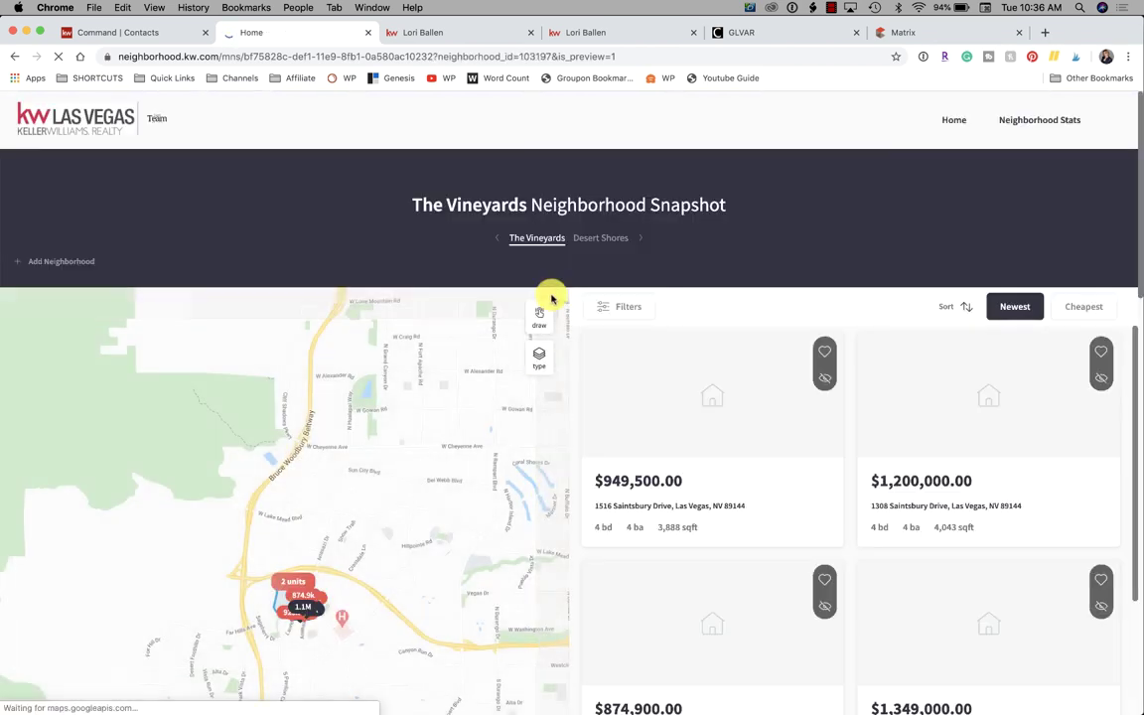
left_click(599, 238)
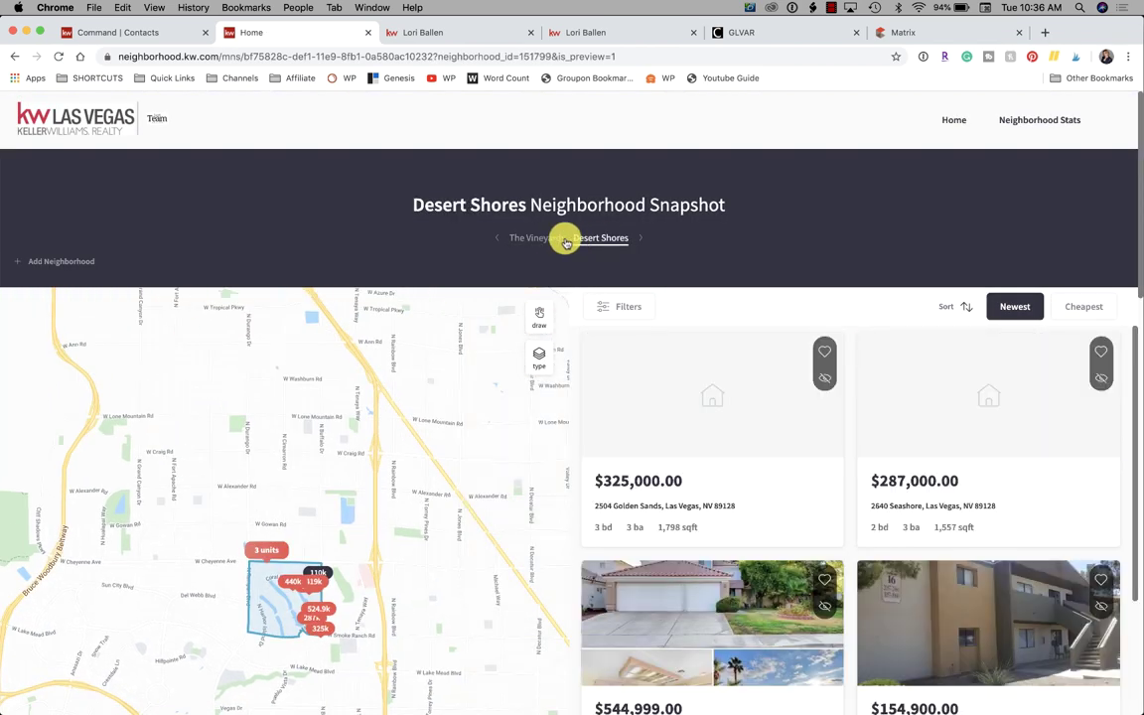
left_click(541, 239)
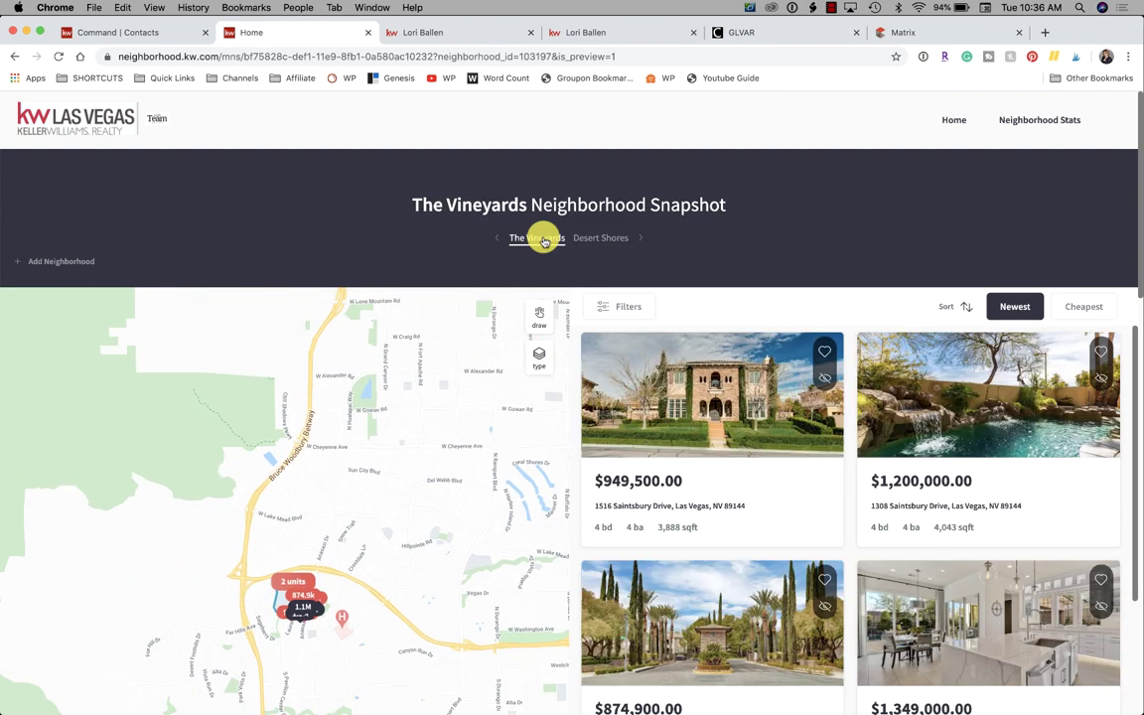
left_click(596, 238)
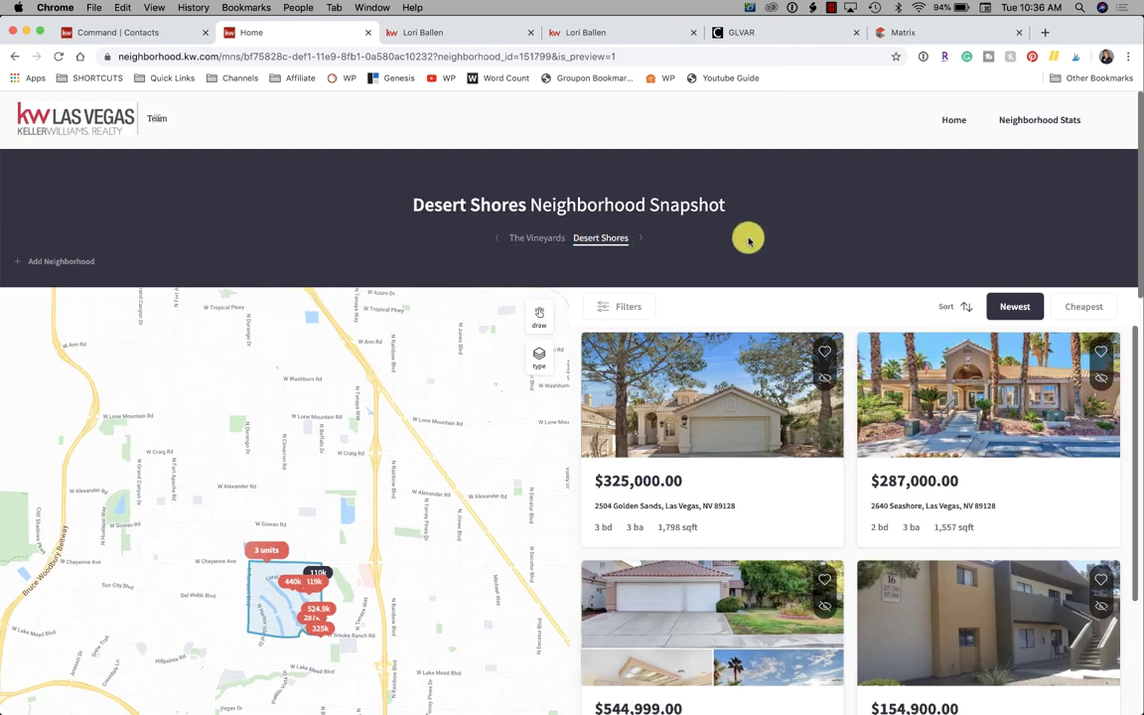
left_click(1057, 122)
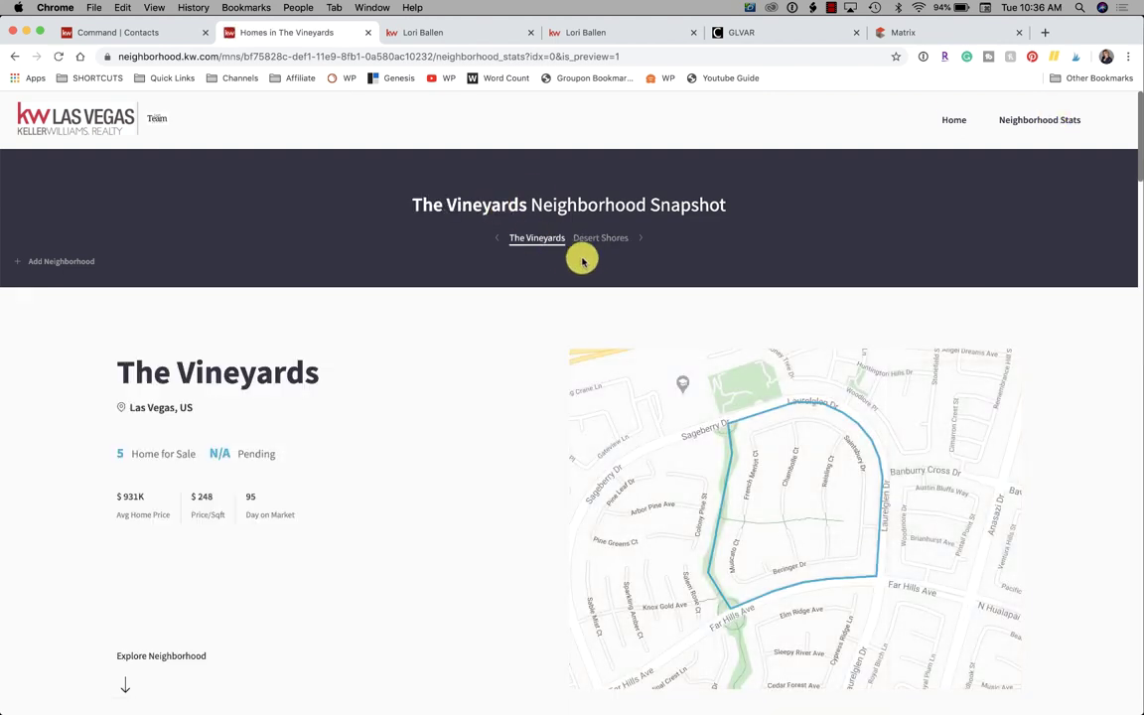
left_click(600, 239)
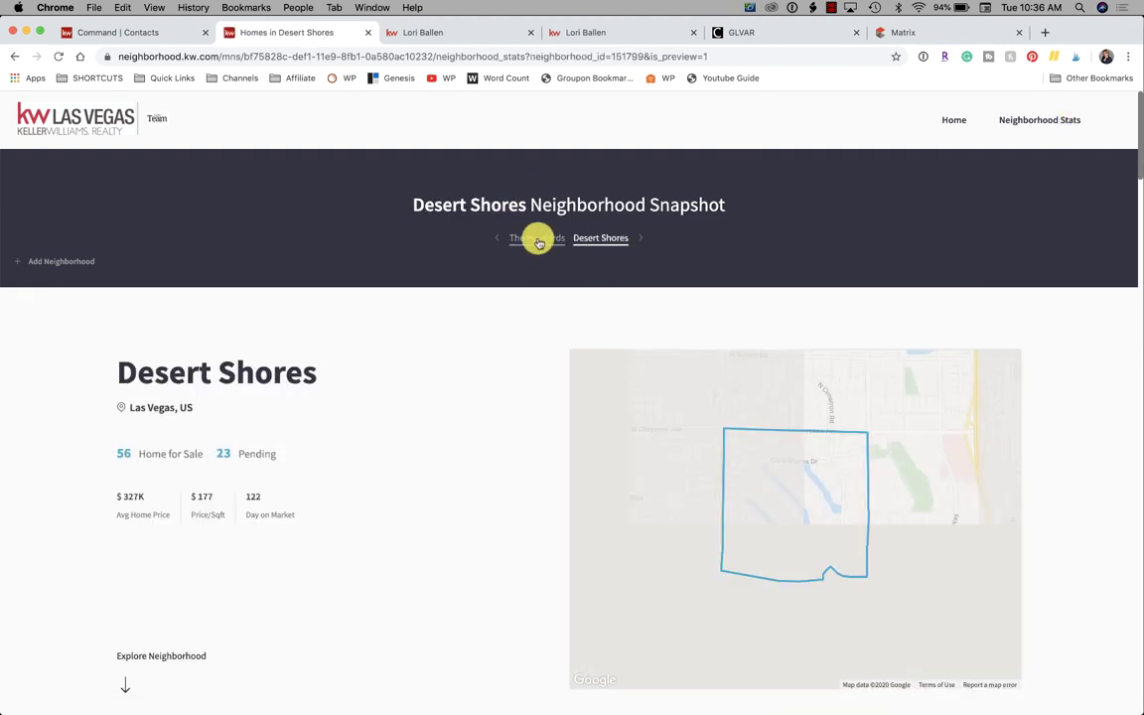
left_click(531, 239)
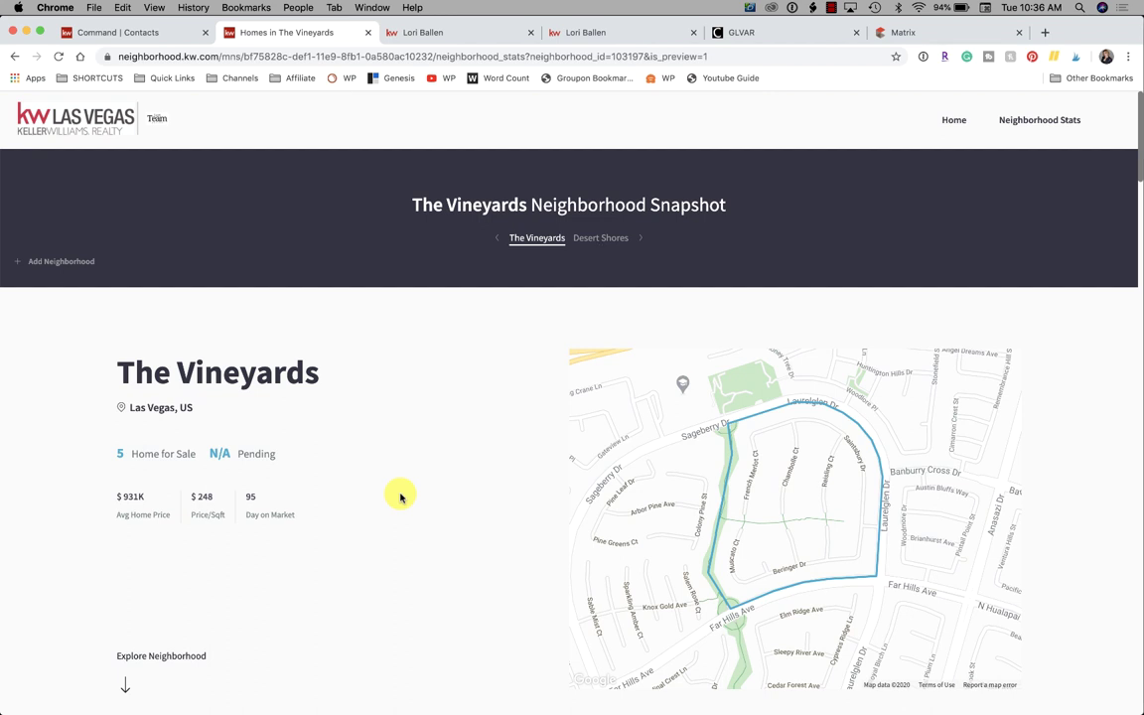
scroll(401, 496, "down", 1)
scroll(401, 496, "down", 2)
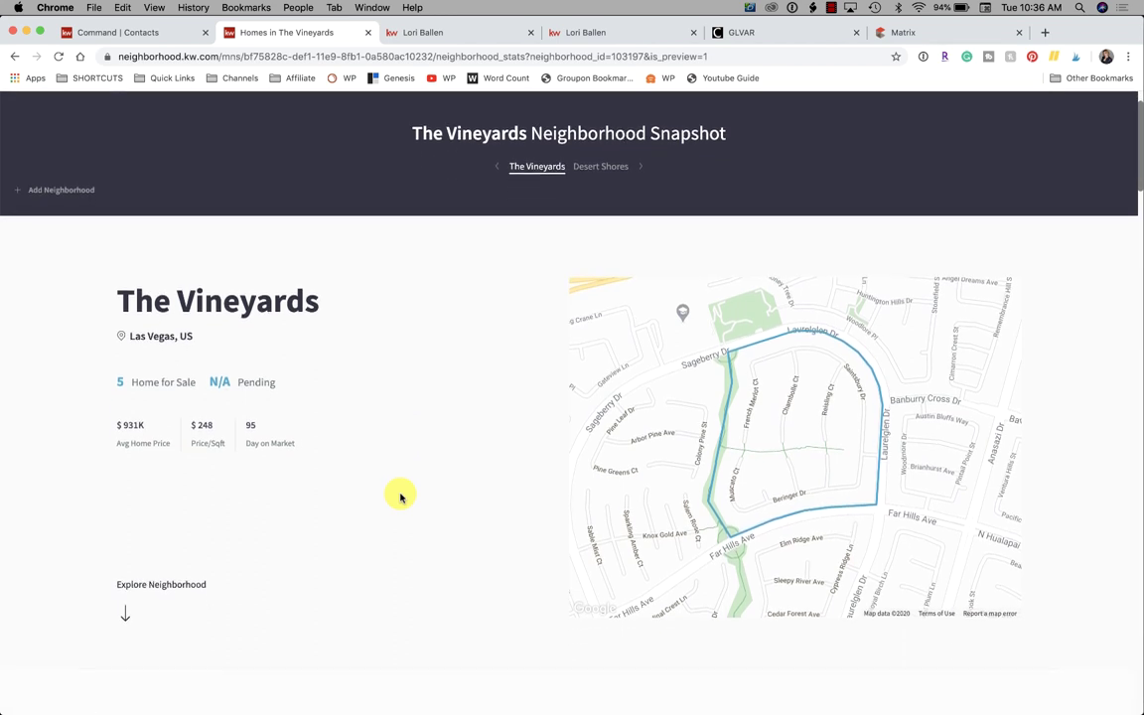
scroll(401, 497, "up", 1)
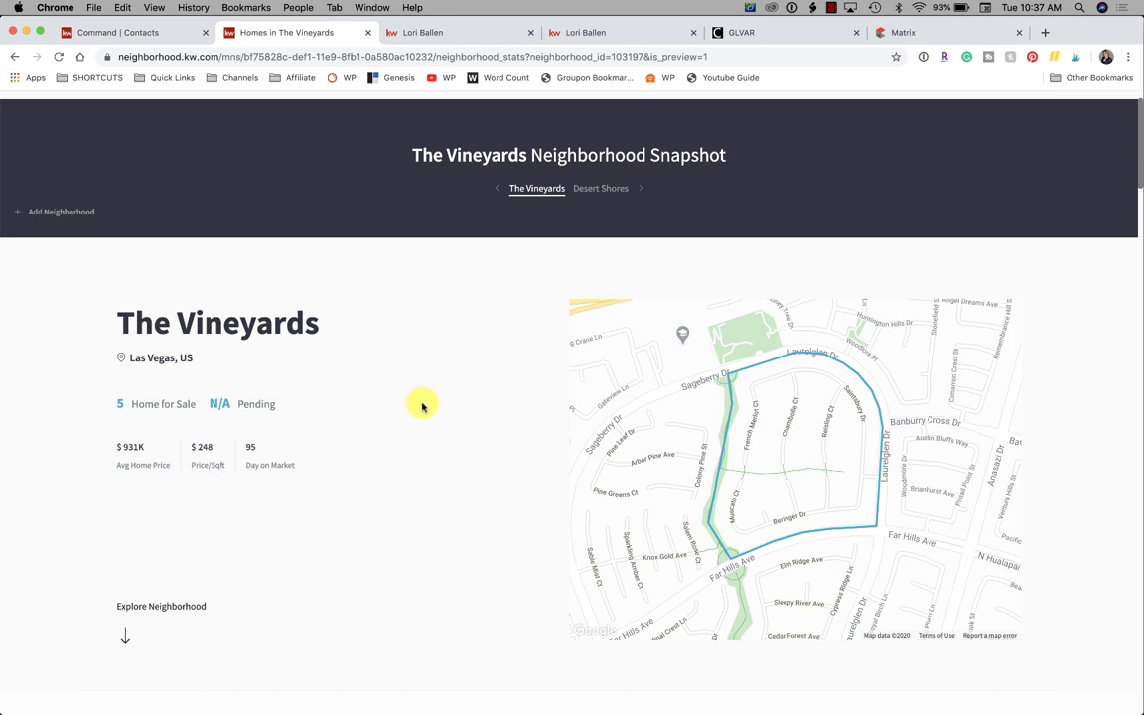
scroll(398, 388, "down", 3)
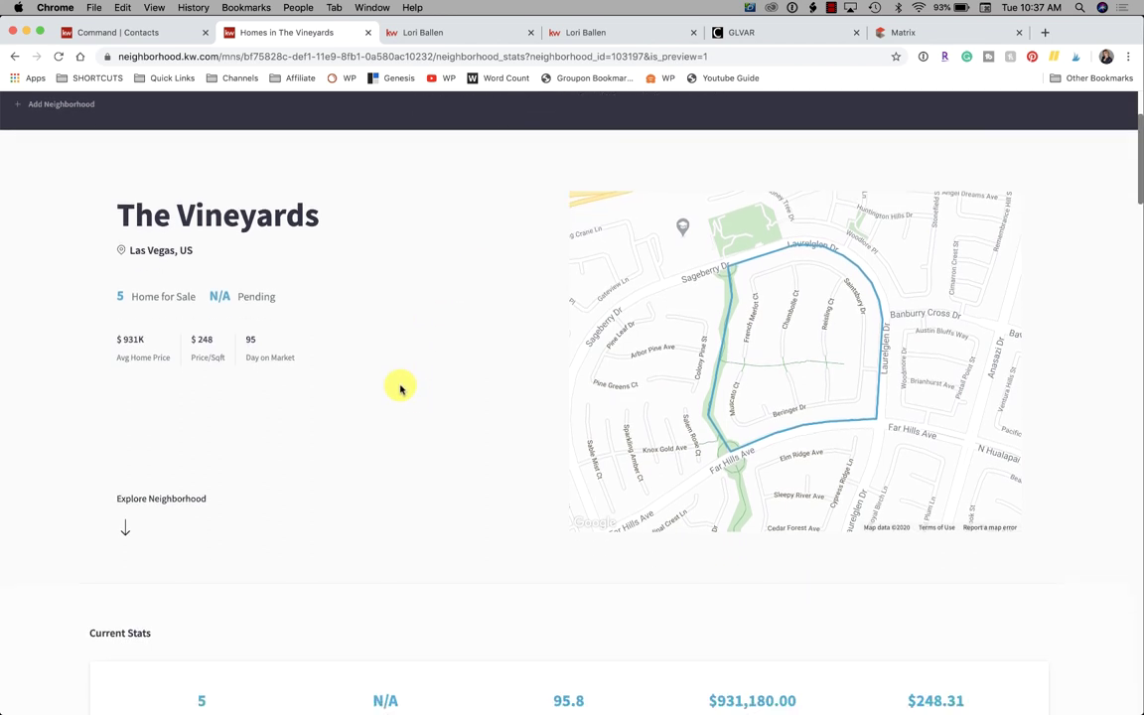
scroll(400, 388, "down", 3)
scroll(400, 388, "up", 5)
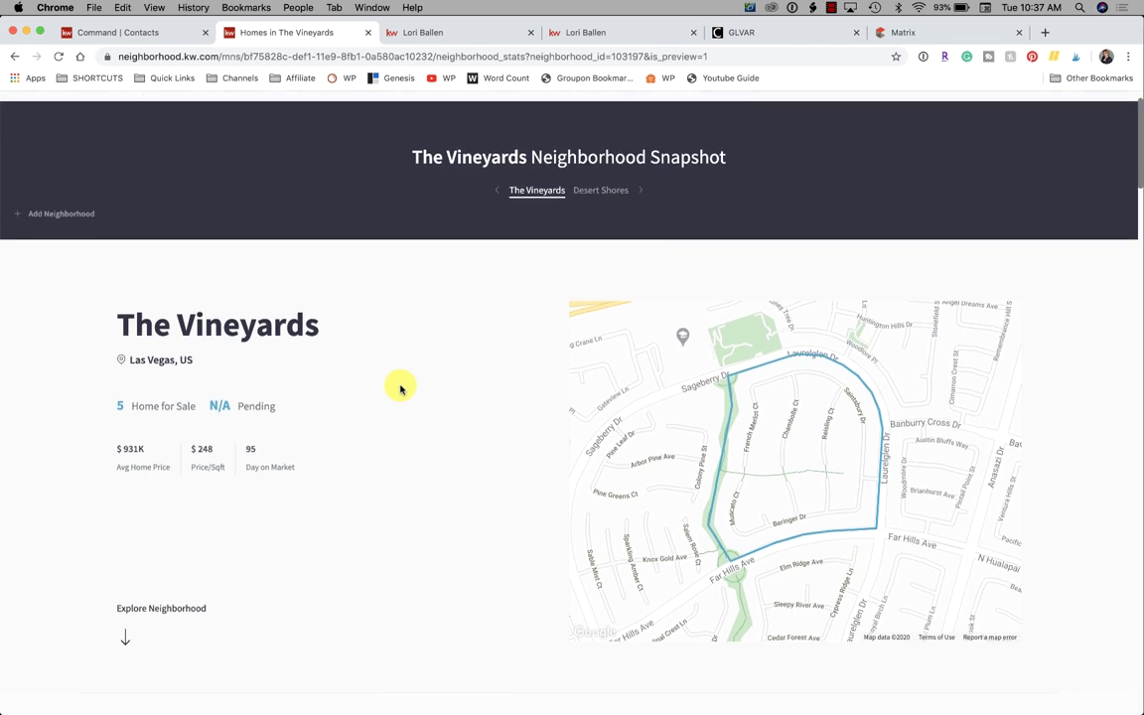
scroll(400, 388, "down", 5)
scroll(516, 335, "up", 1)
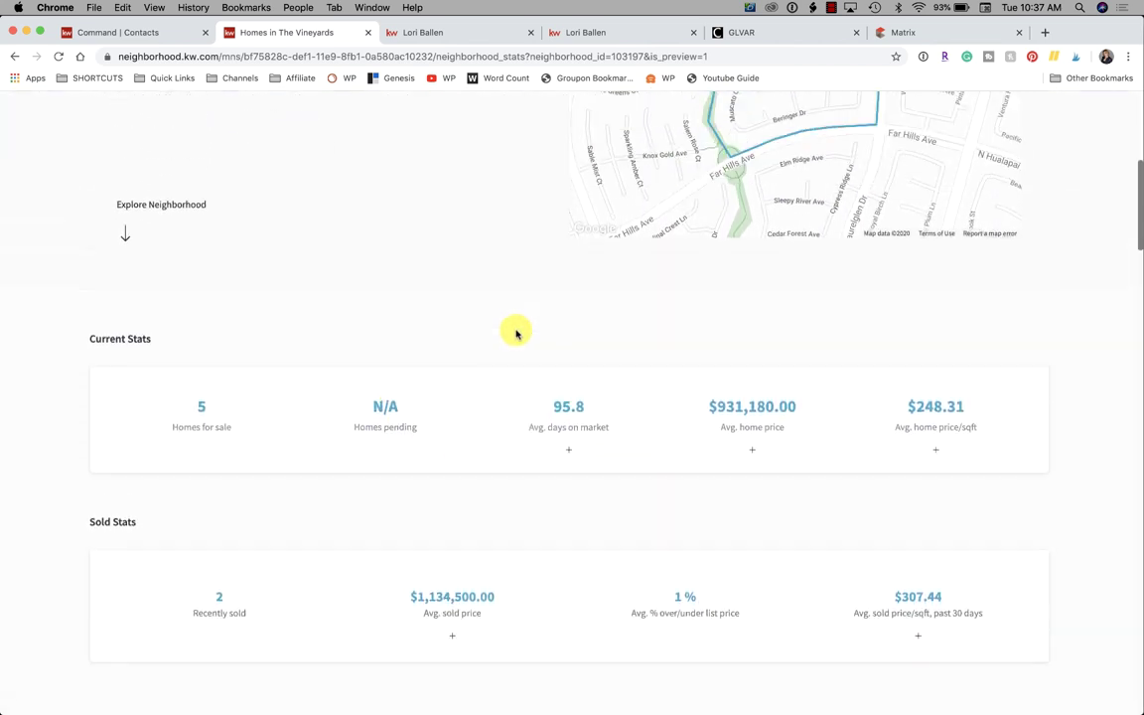
scroll(516, 335, "up", 5)
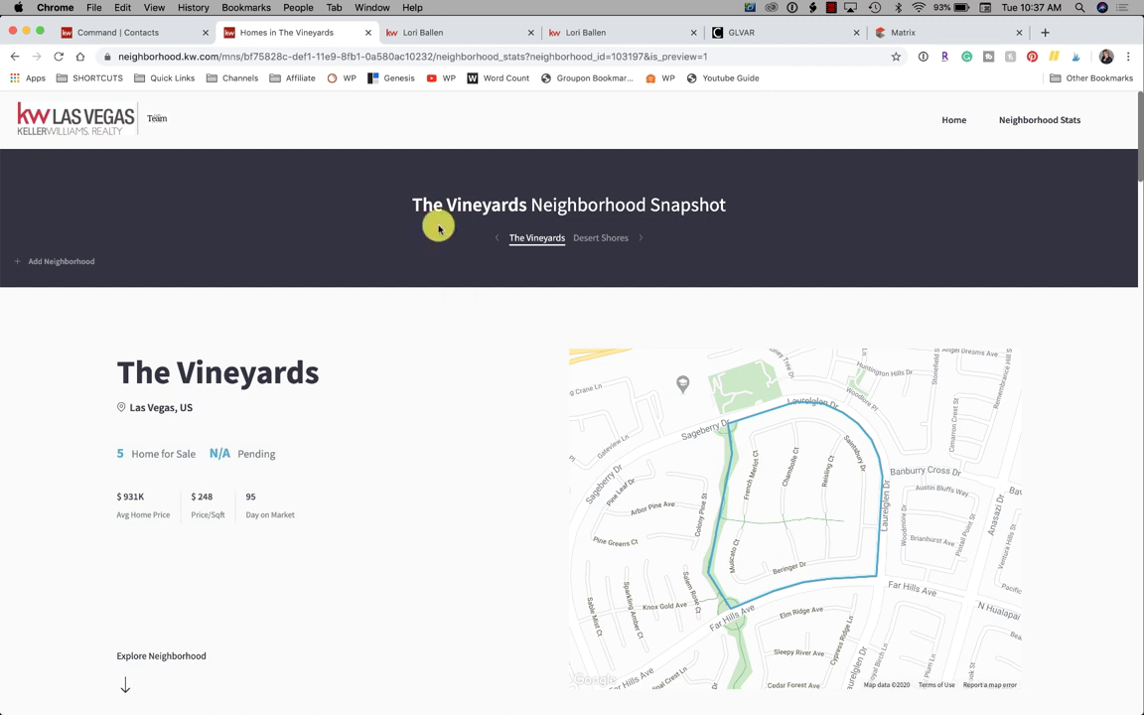
Remove the Desert Shores and The Vineyards neighborhood tags from the contact's record
left_click(169, 35)
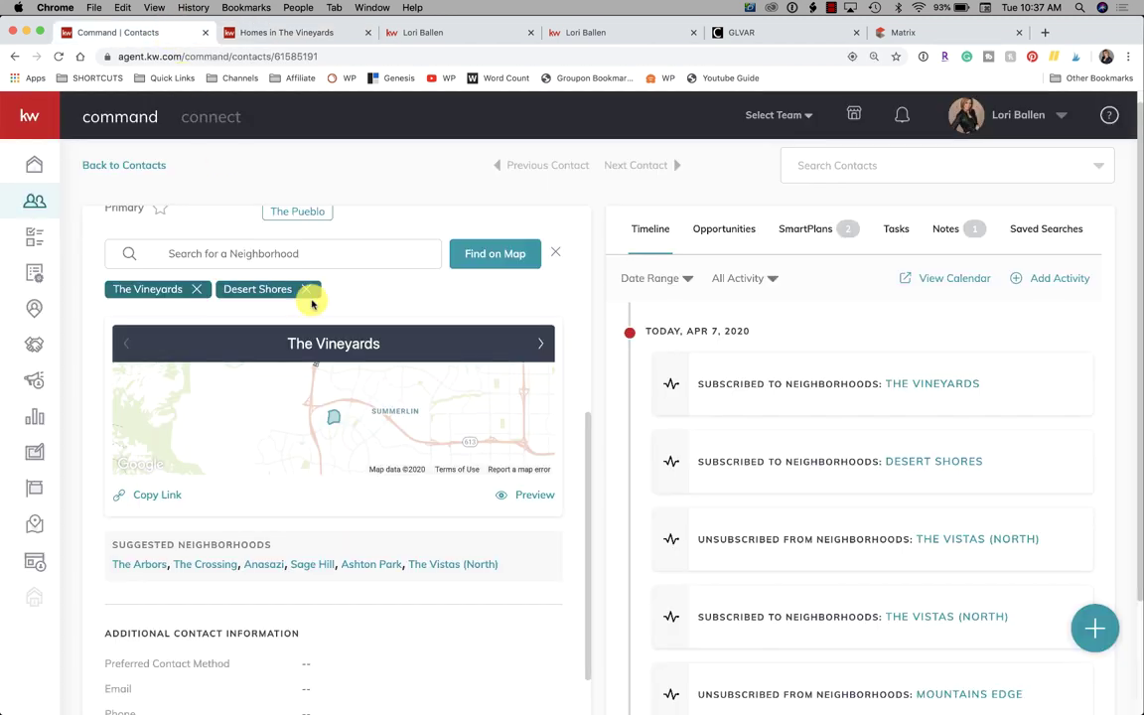
scroll(309, 302, "up", 5)
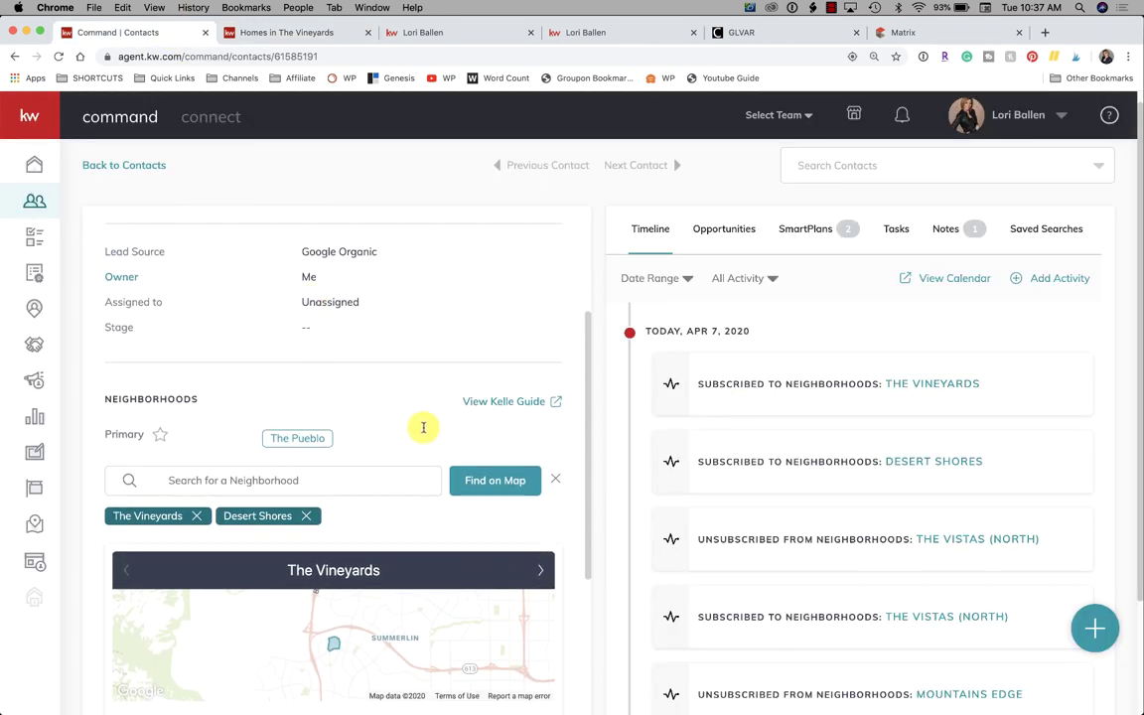
left_click(311, 516)
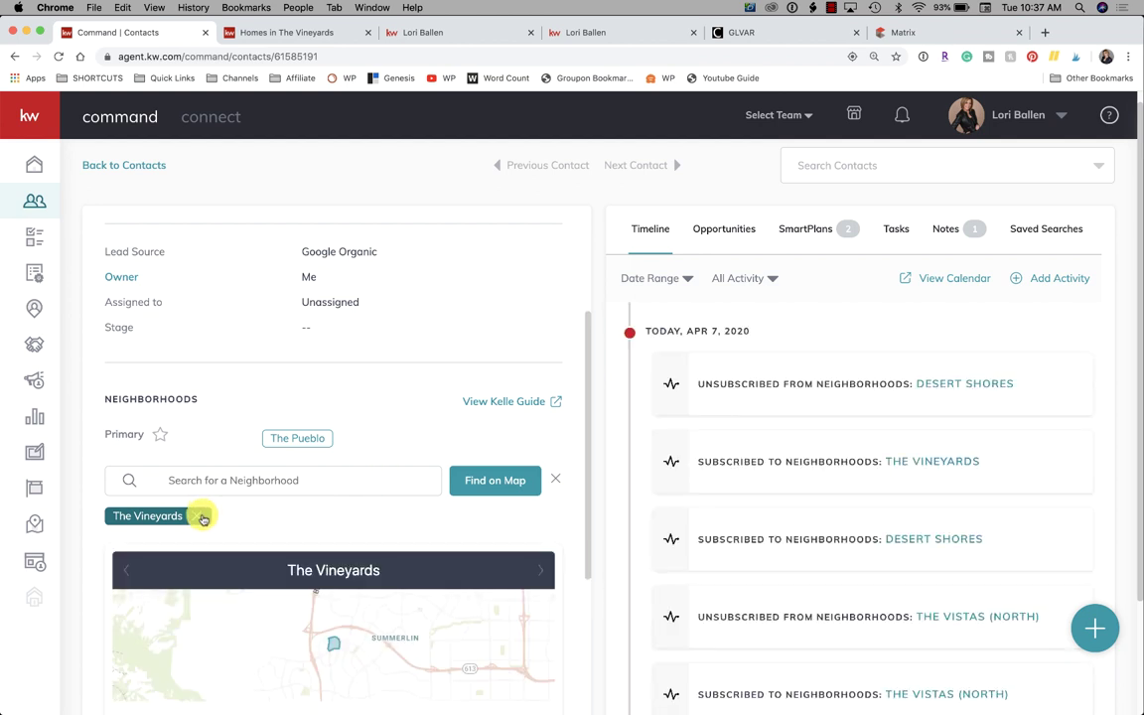
left_click(197, 515)
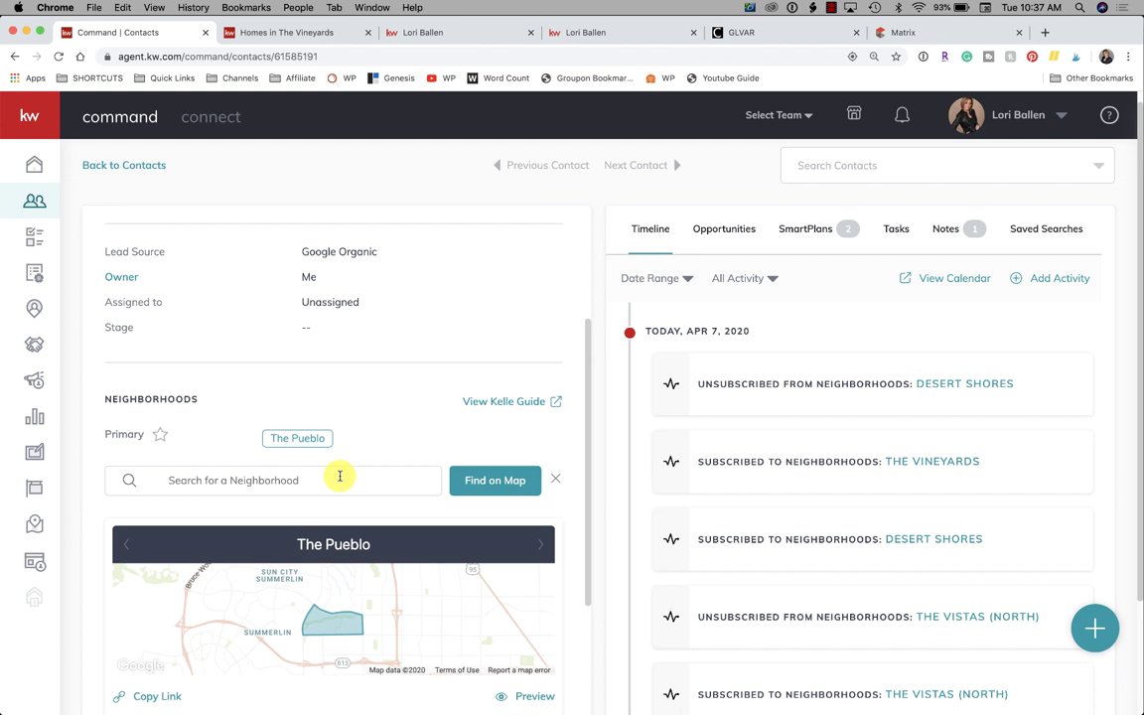
scroll(340, 477, "down", 5)
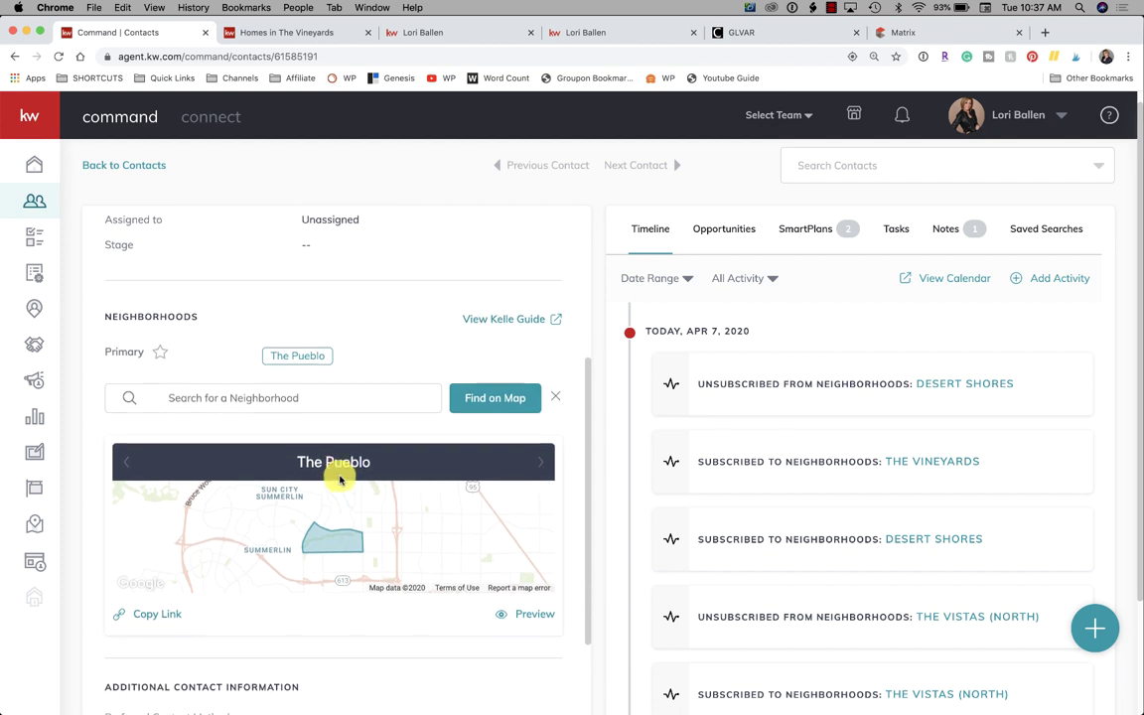
scroll(340, 476, "down", 10)
scroll(340, 477, "up", 10)
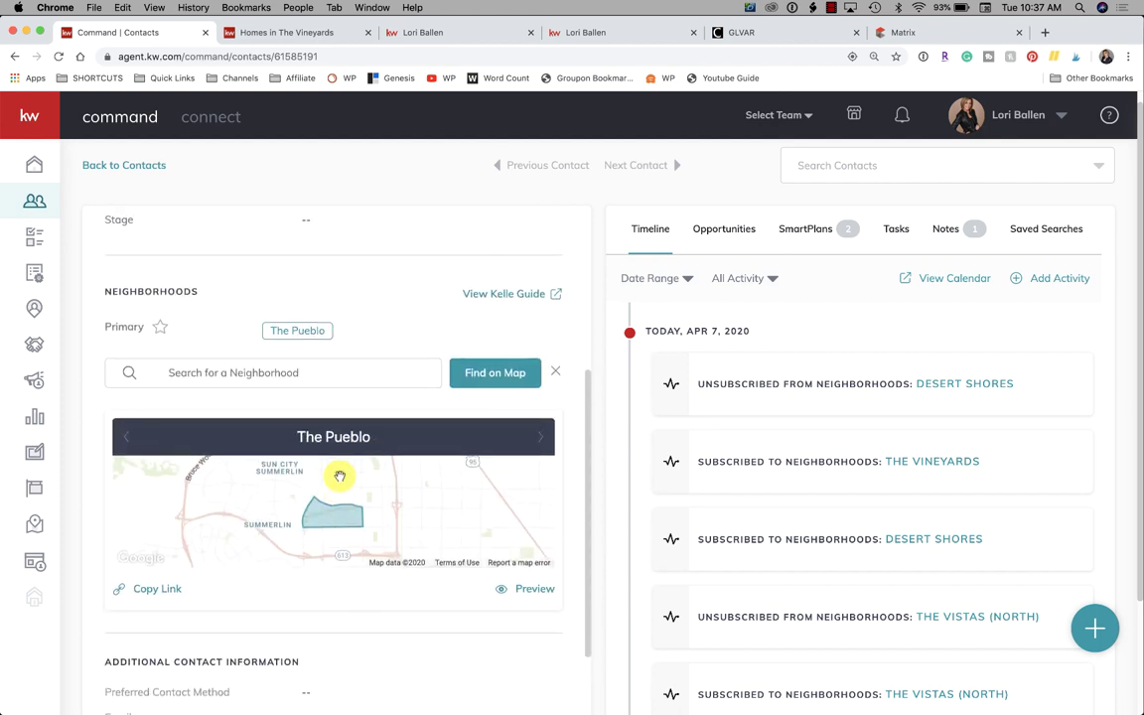
scroll(339, 477, "down", 5)
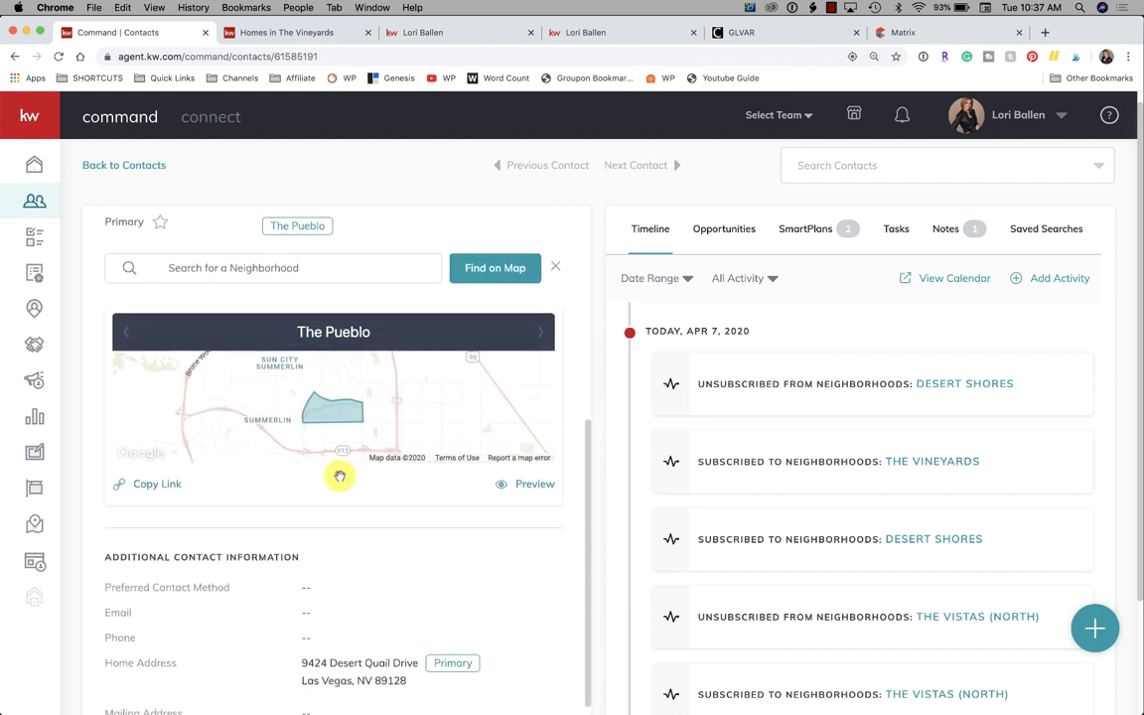
scroll(339, 476, "up", 15)
scroll(340, 476, "down", 1)
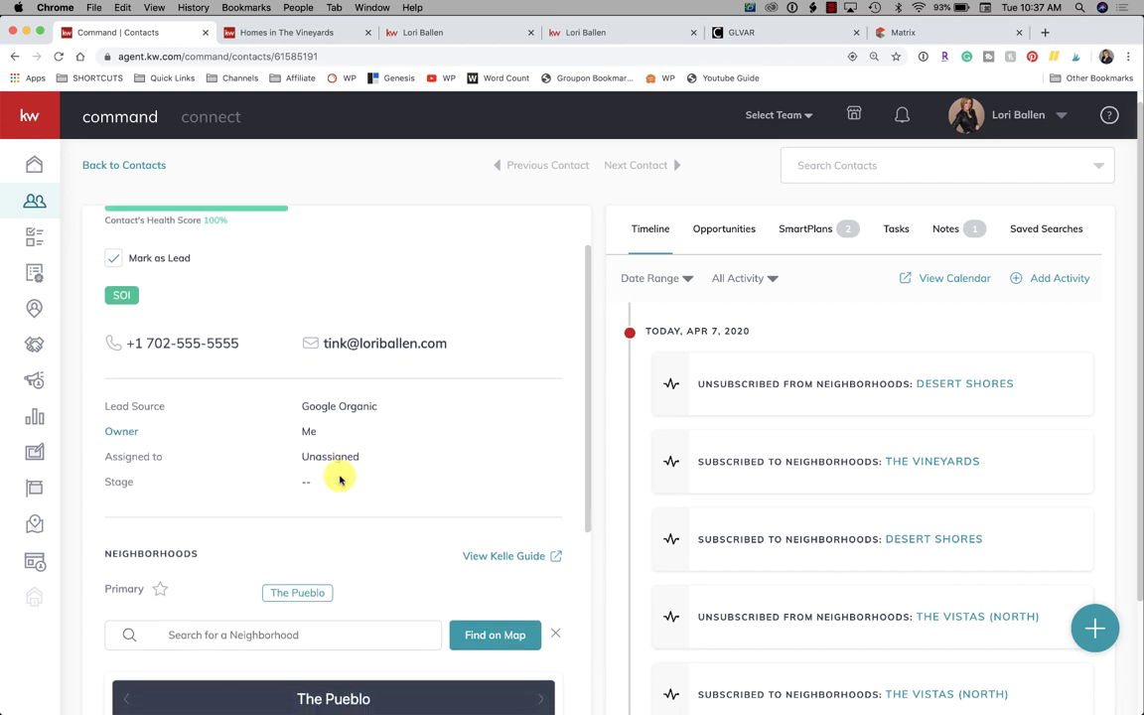
scroll(340, 479, "up", 3)
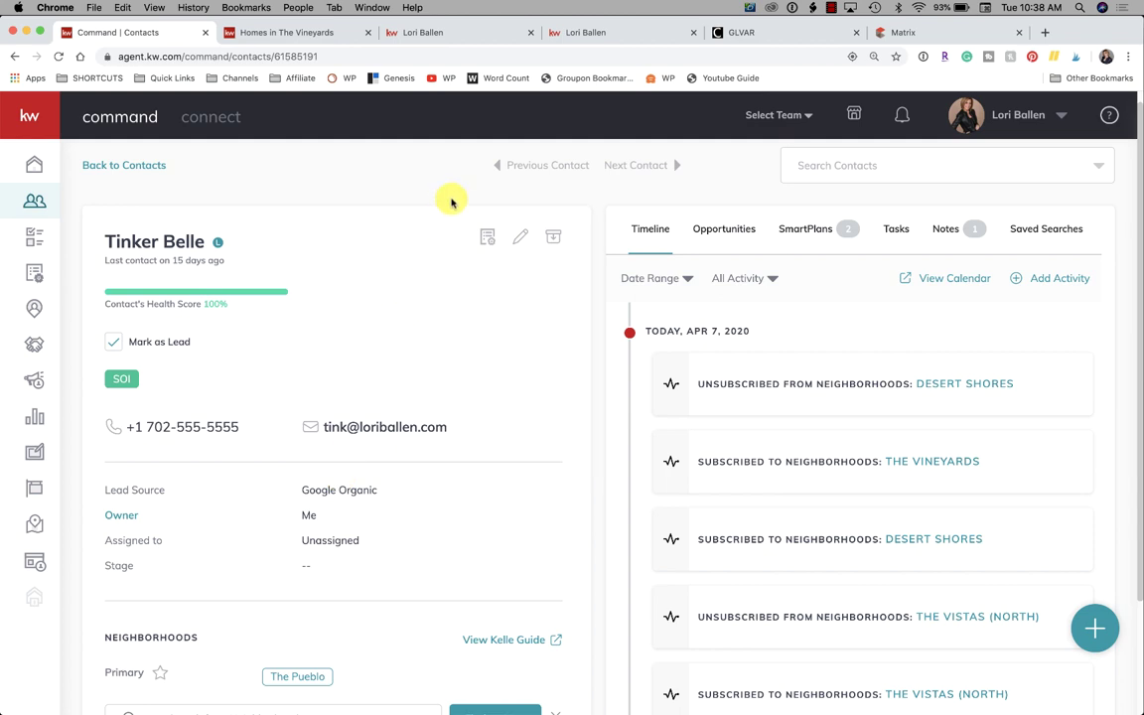
From the KW consumer site home page, search homes in 'las vegas' instead of Summerlin
left_click(418, 37)
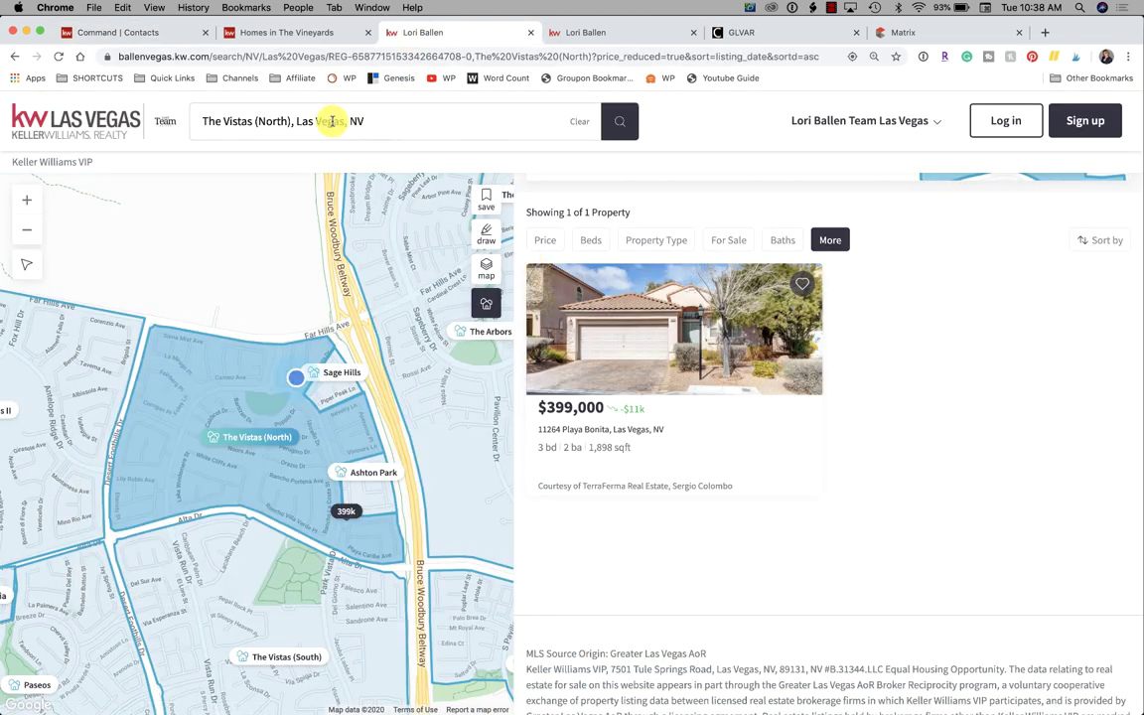
left_click(72, 108)
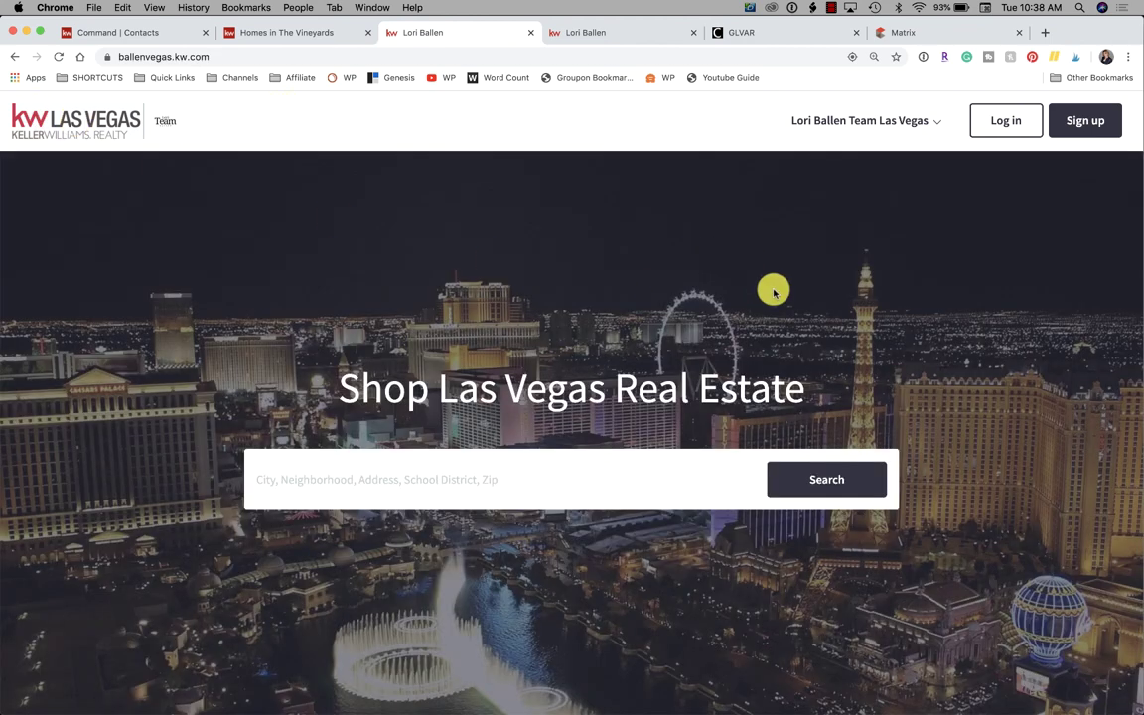
left_click(388, 472)
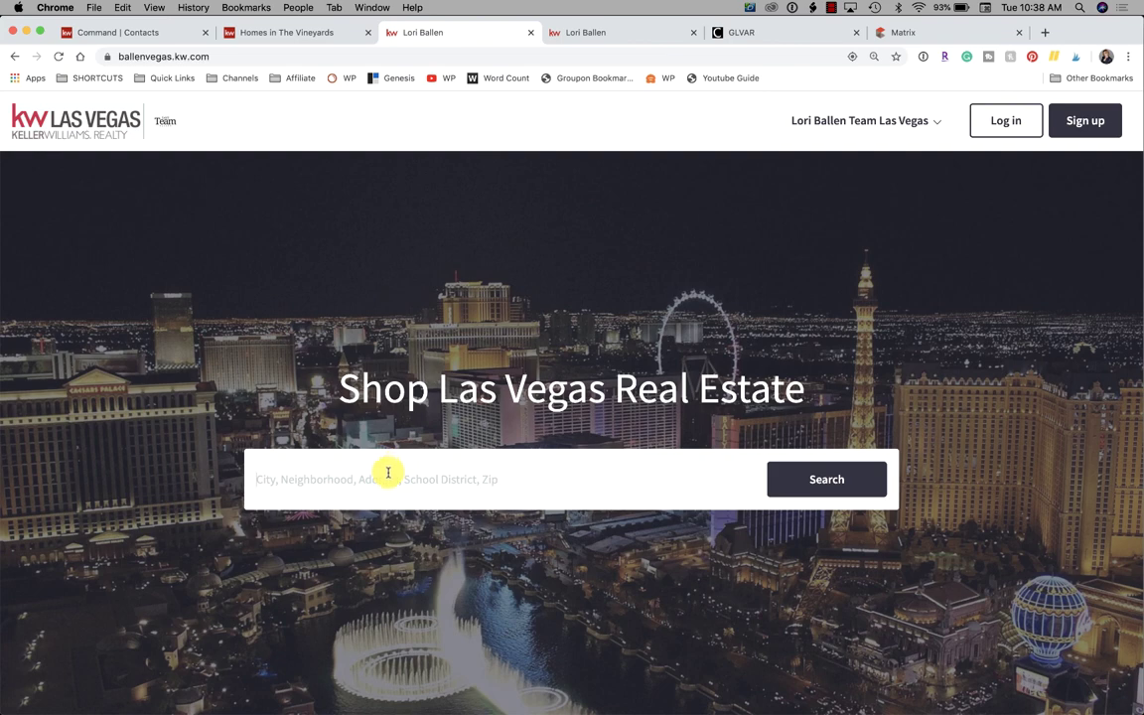
left_click(388, 473)
type("Summerlin")
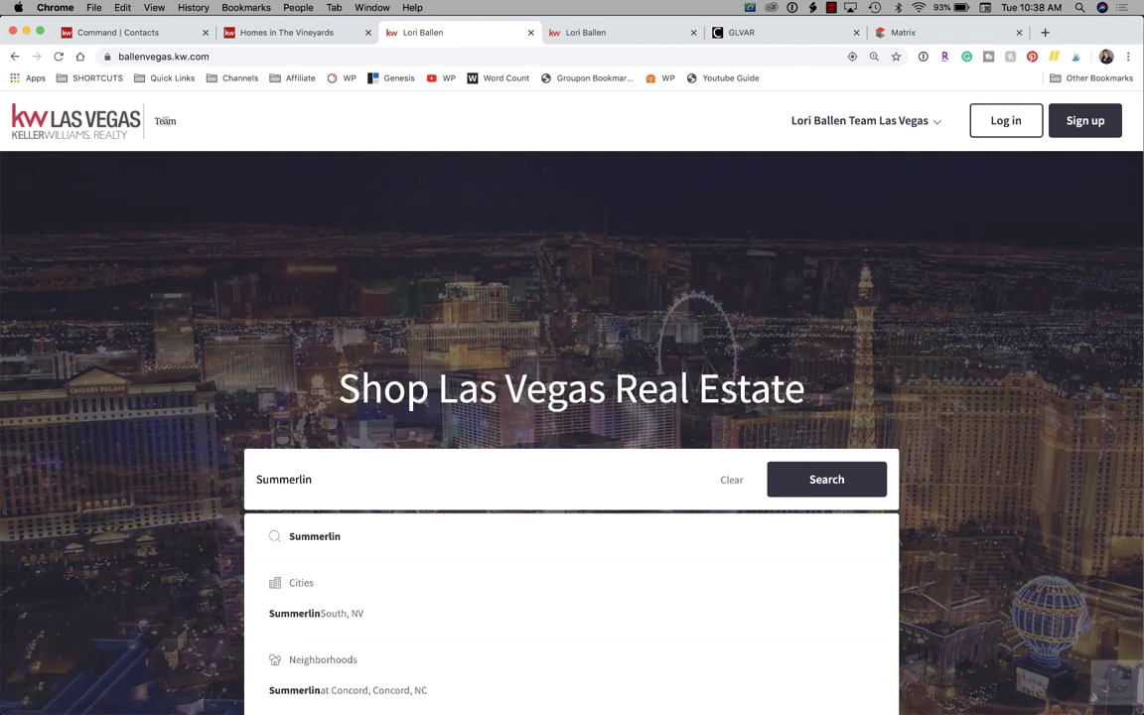
scroll(572, 397, "down", 4)
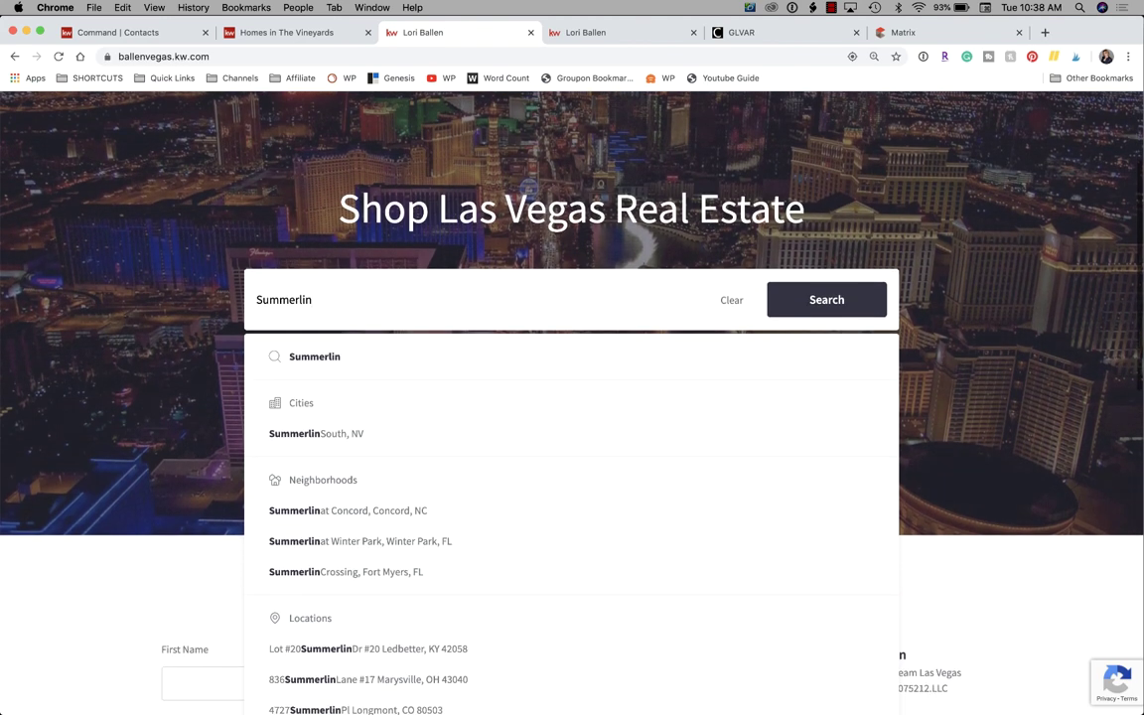
scroll(543, 514, "up", 1)
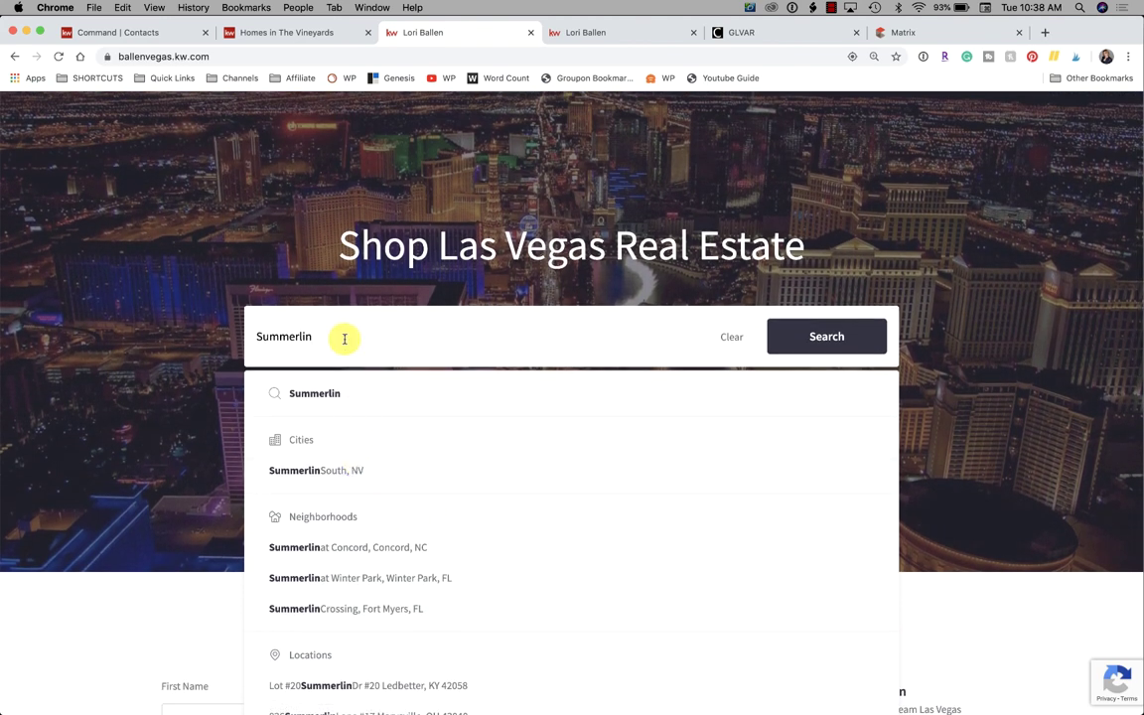
left_click_drag(344, 339, 255, 330)
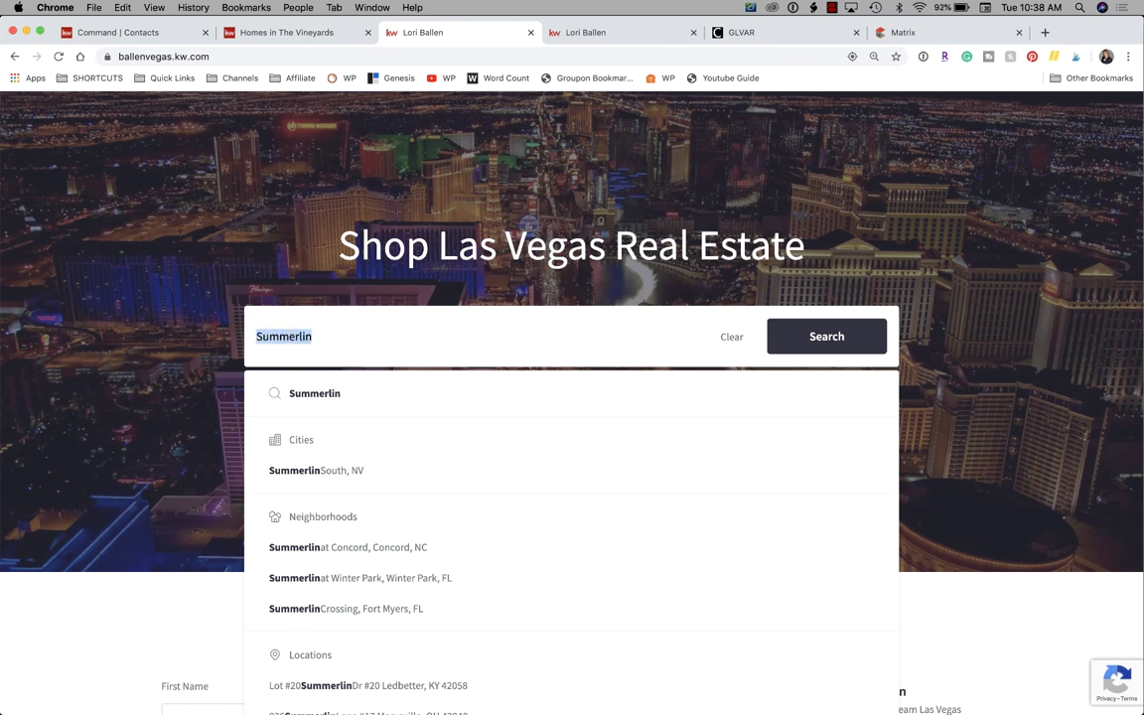
type("las vegas")
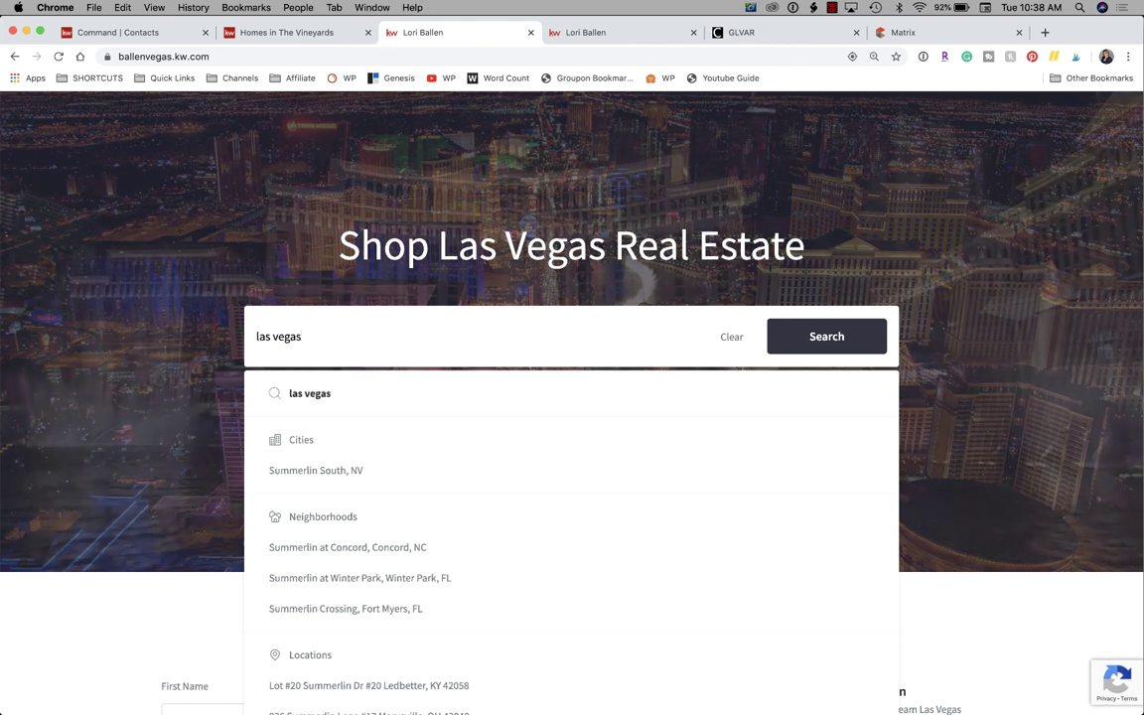
key("Return")
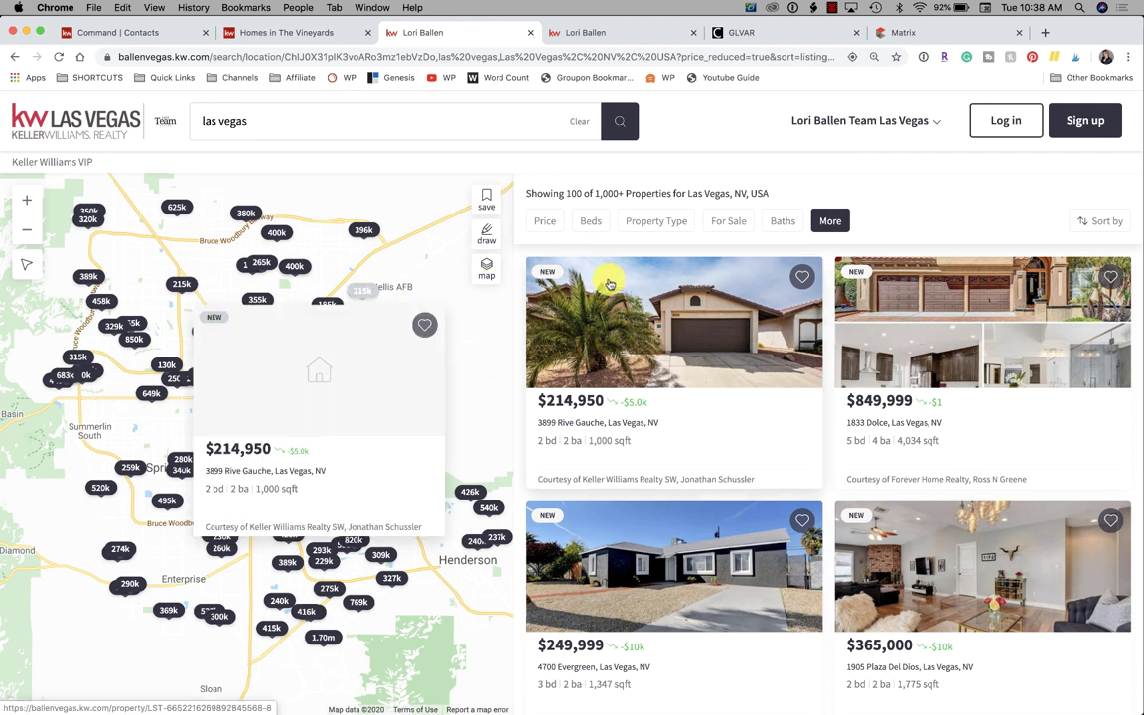
Adjust the map's zoom and position over central Las Vegas before drawing
left_click(487, 235)
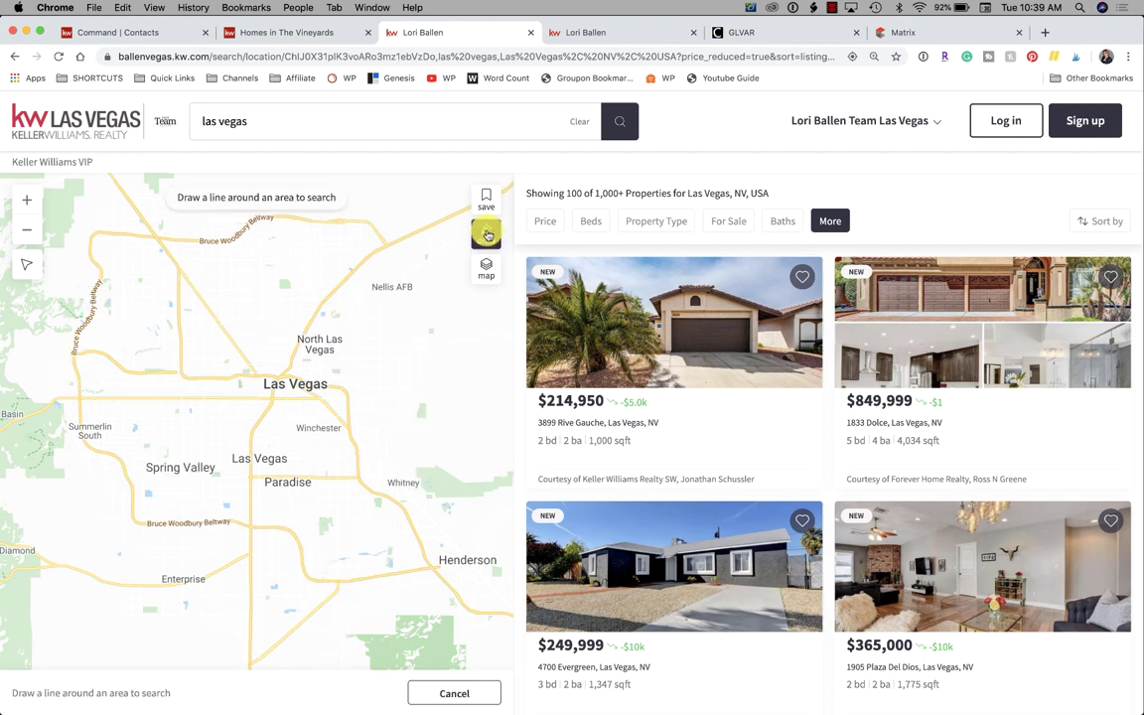
left_click(27, 199)
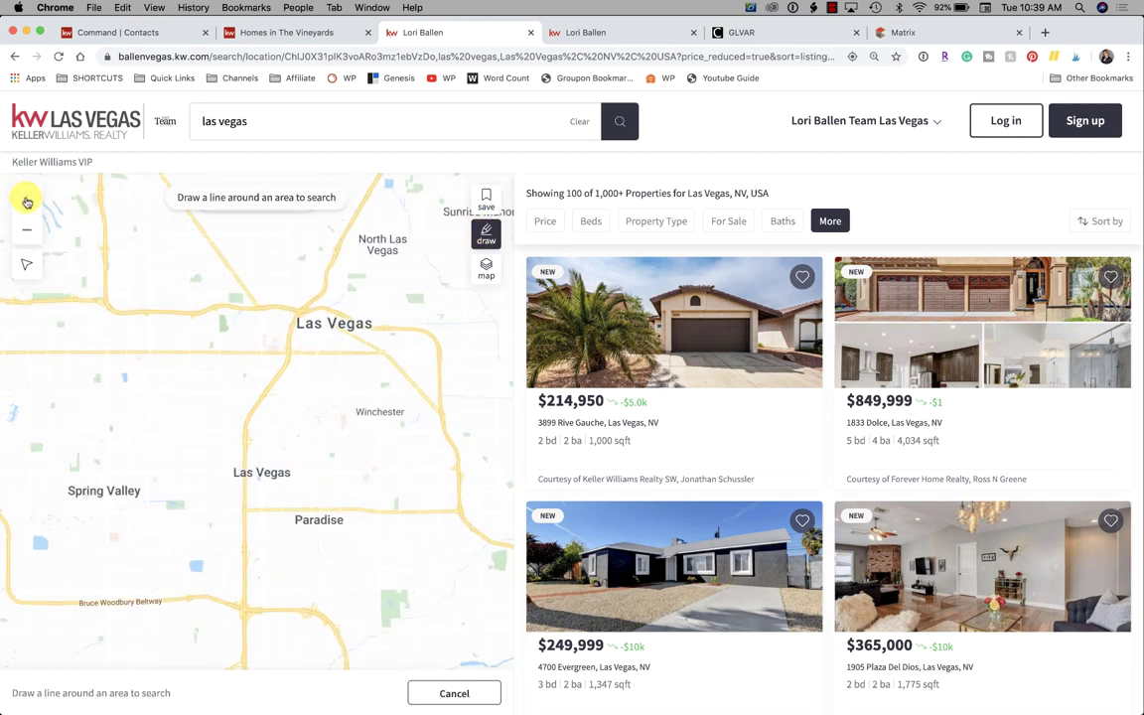
left_click(31, 229)
left_click(33, 228)
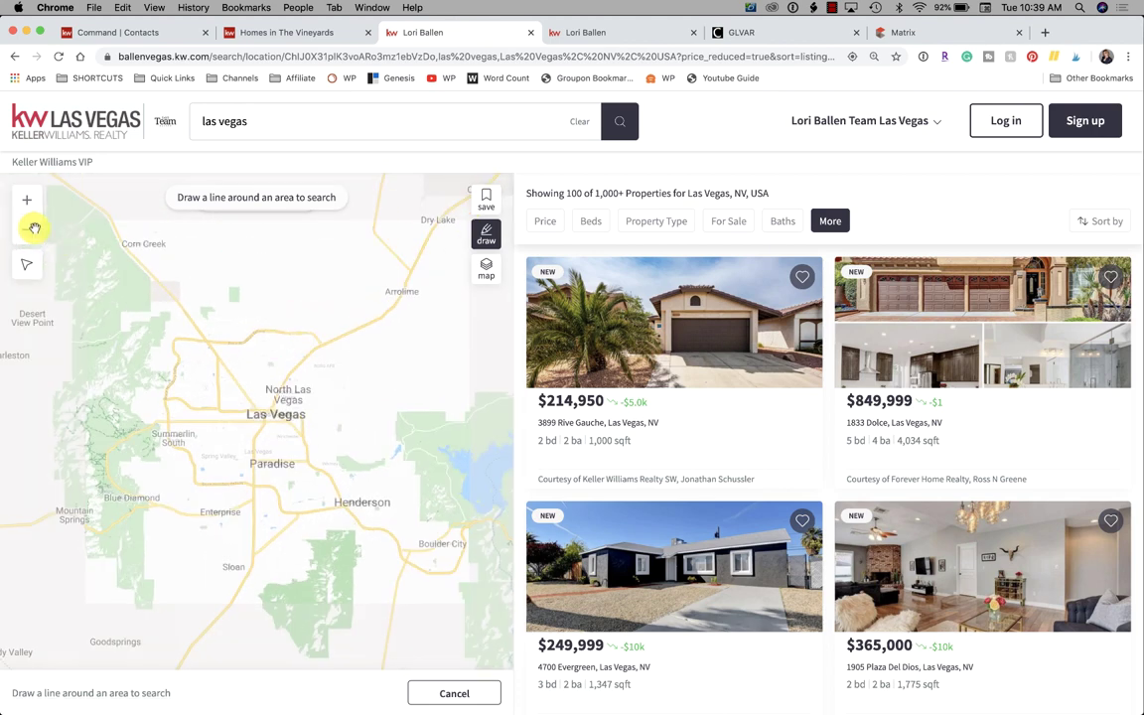
left_click(30, 203)
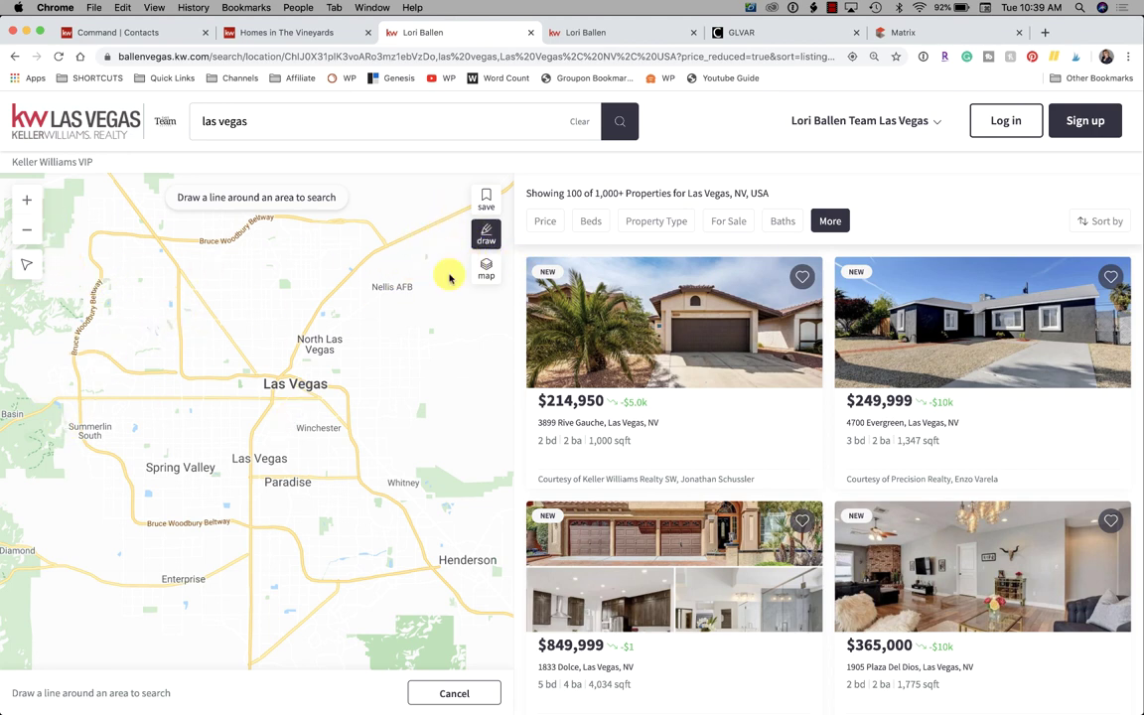
left_click(487, 239)
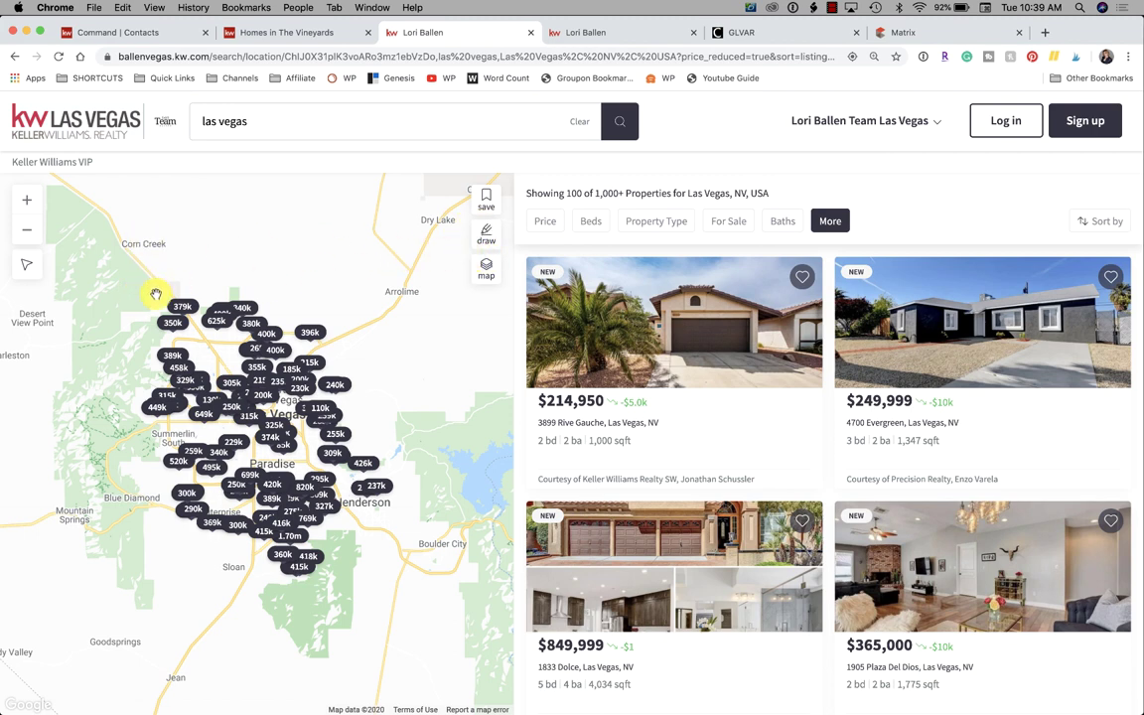
mouse_move(157, 286)
left_mouse_down()
mouse_move(174, 316)
mouse_move(151, 324)
mouse_move(173, 286)
left_mouse_up()
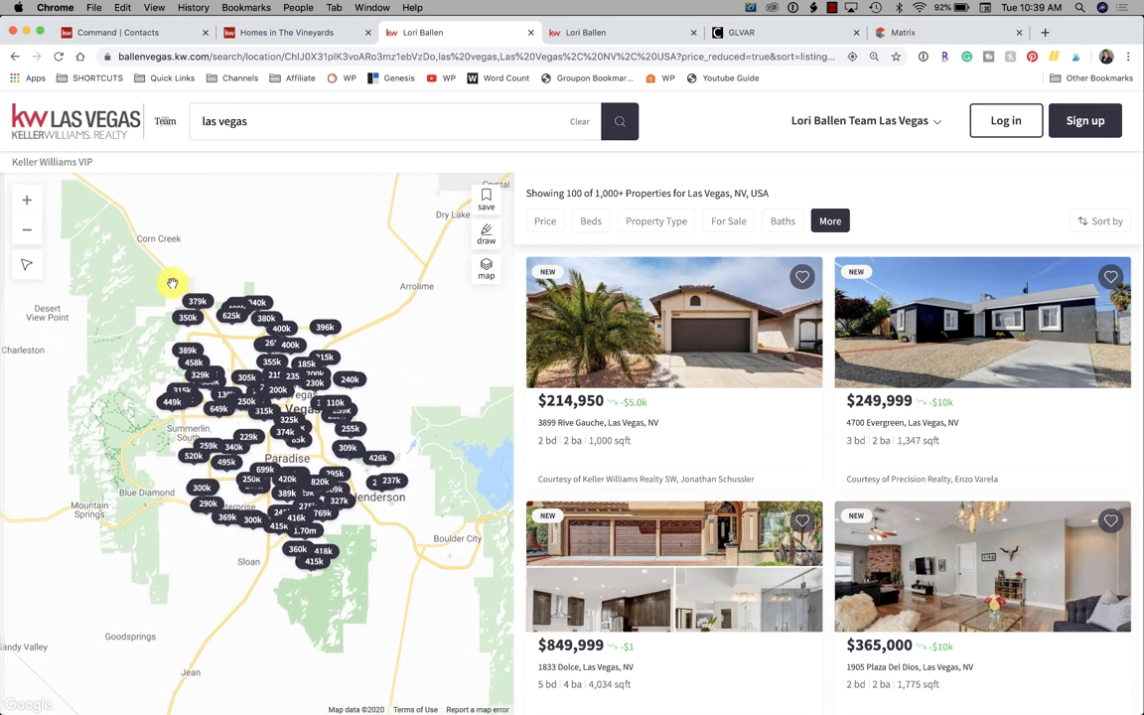
Draw a closed custom search outline around Summerlin and recenter the map on it
left_click(486, 234)
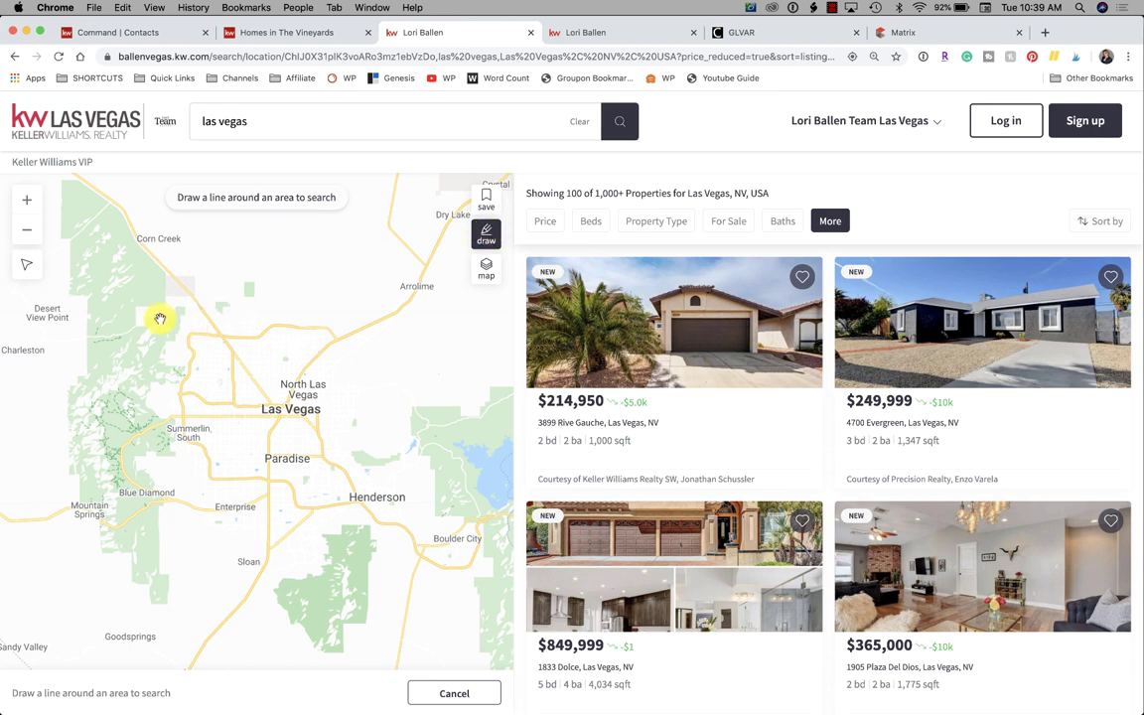
mouse_move(159, 319)
left_mouse_down()
mouse_move(172, 466)
mouse_move(198, 486)
mouse_move(209, 444)
mouse_move(197, 334)
left_mouse_up()
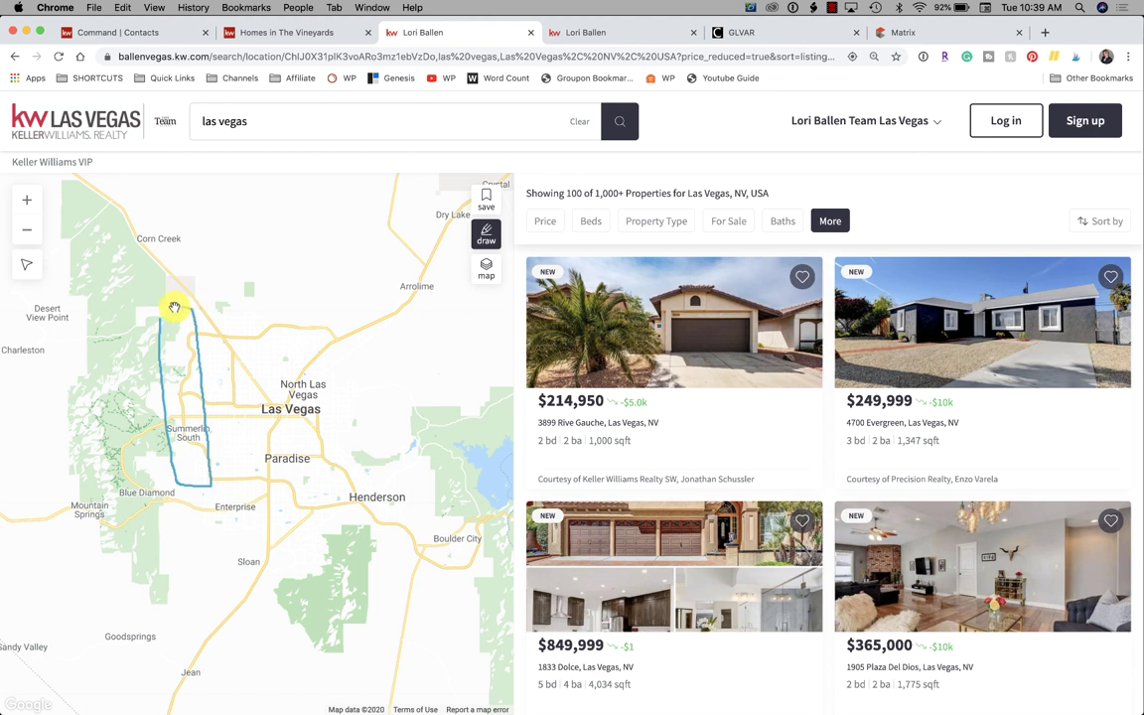
left_click_drag(161, 322, 161, 323)
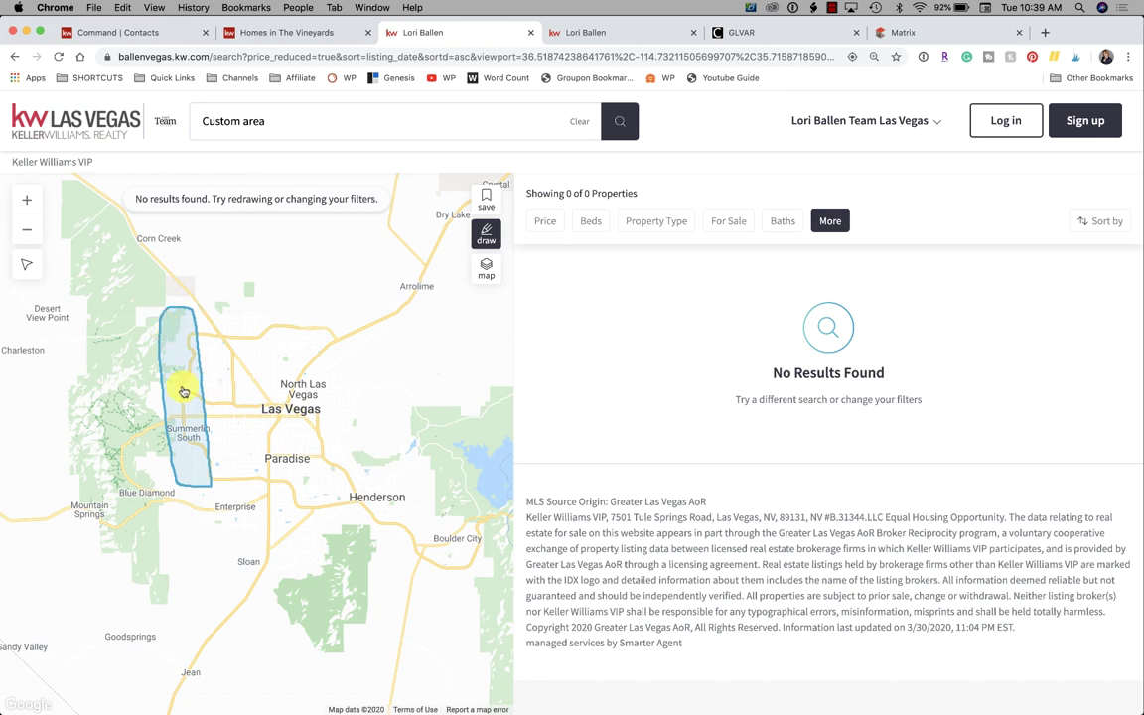
scroll(304, 365, "up", 3)
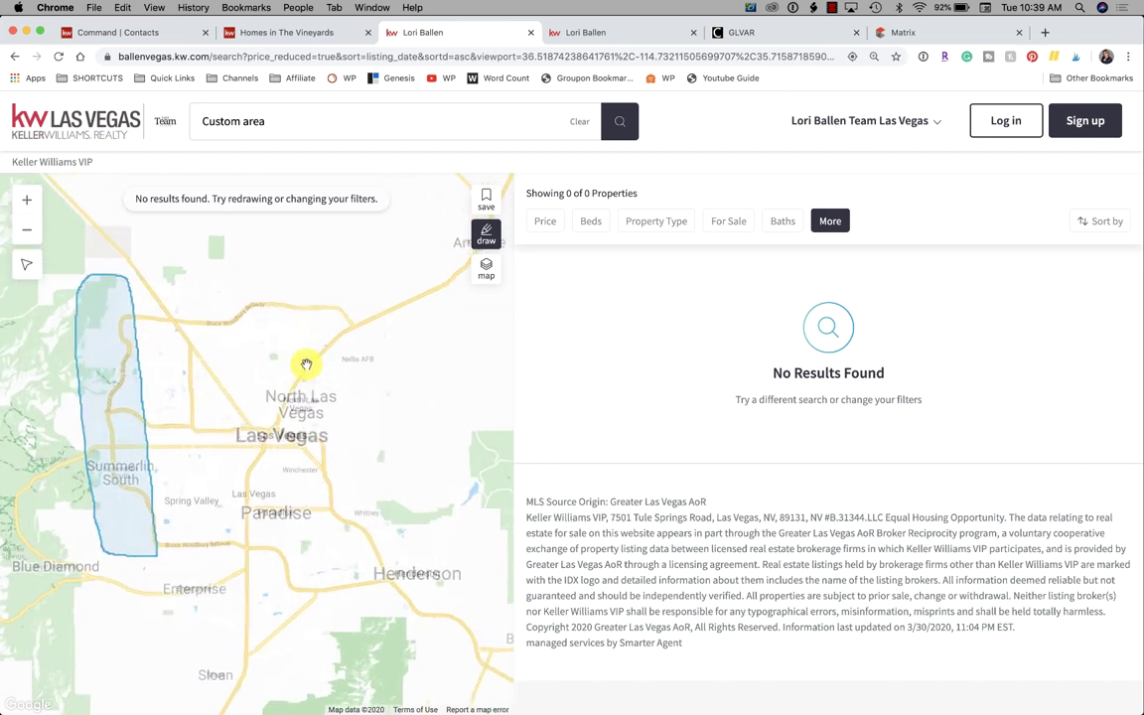
scroll(306, 366, "down", 3)
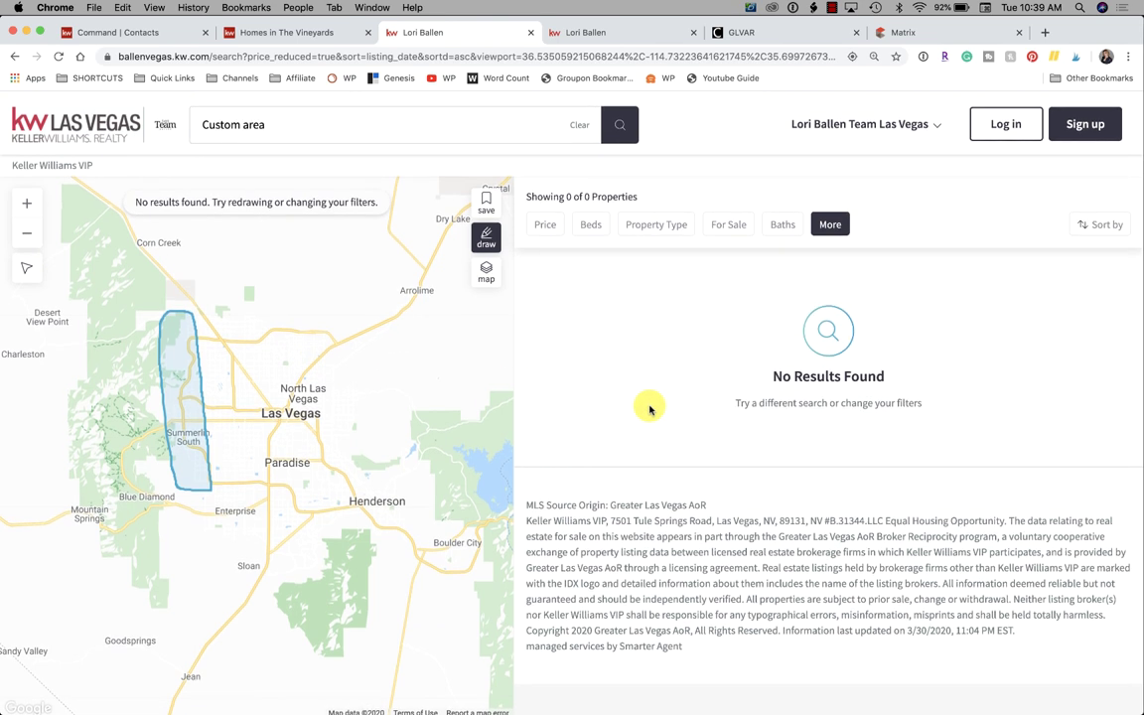
left_click_drag(259, 431, 316, 431)
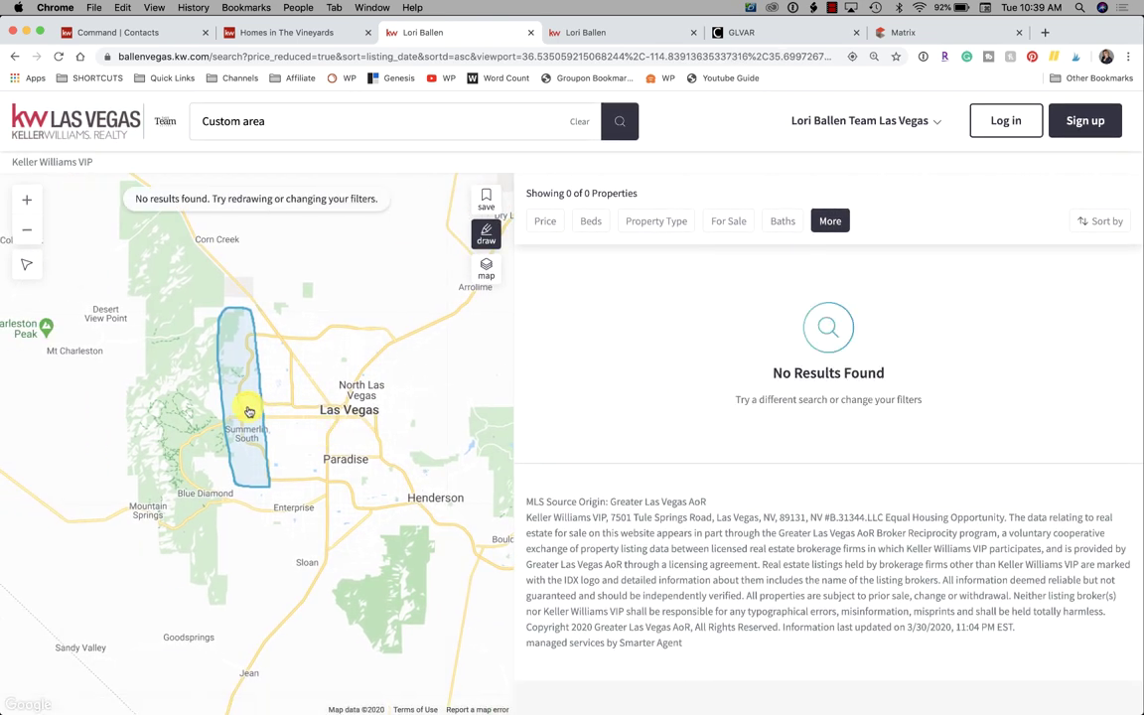
Clear the extra search filters, including Price Reduced
scroll(383, 338, "up", 2)
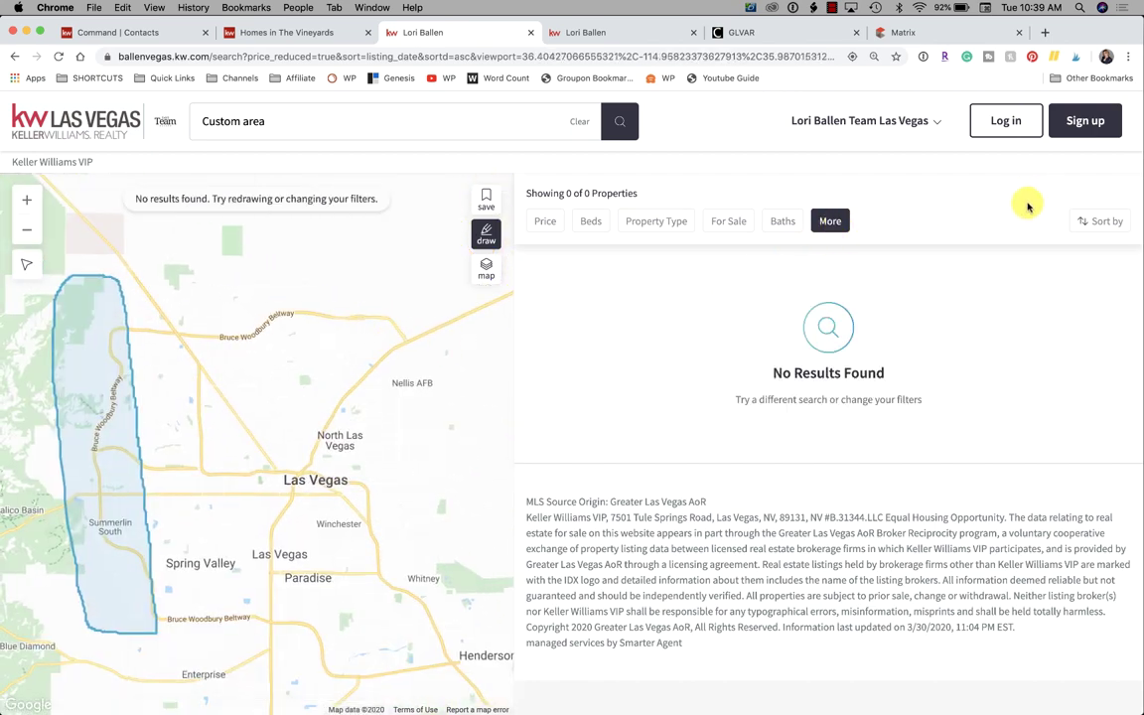
left_click(830, 221)
scroll(804, 397, "down", 5)
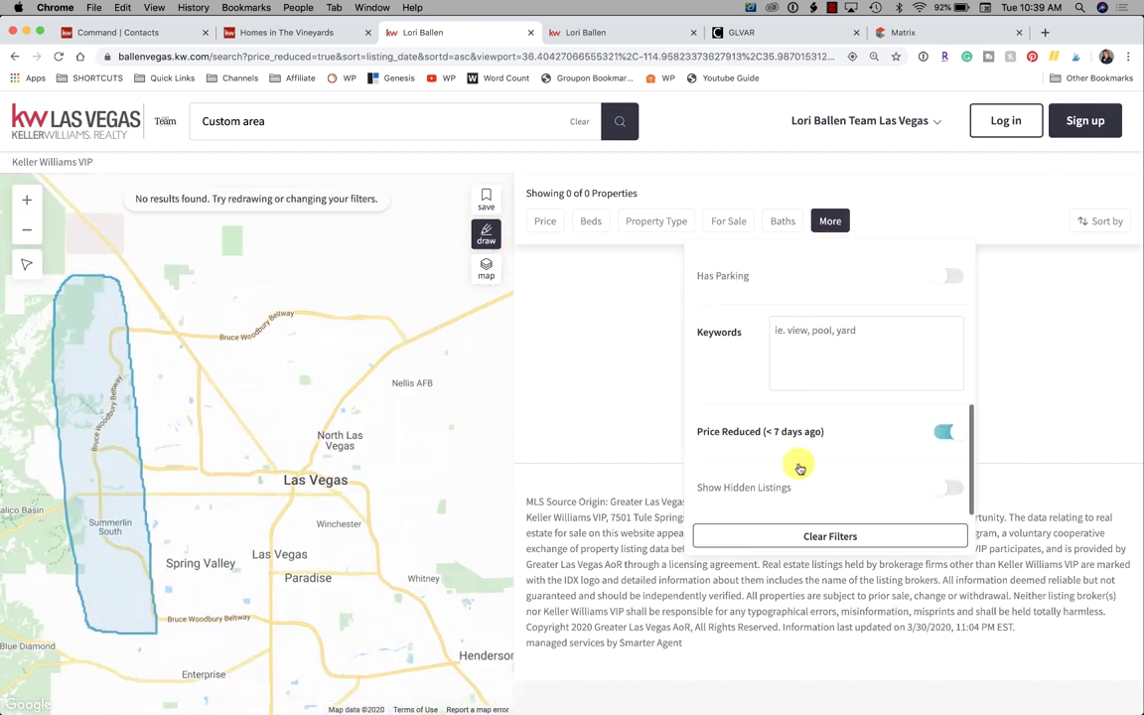
left_click(822, 540)
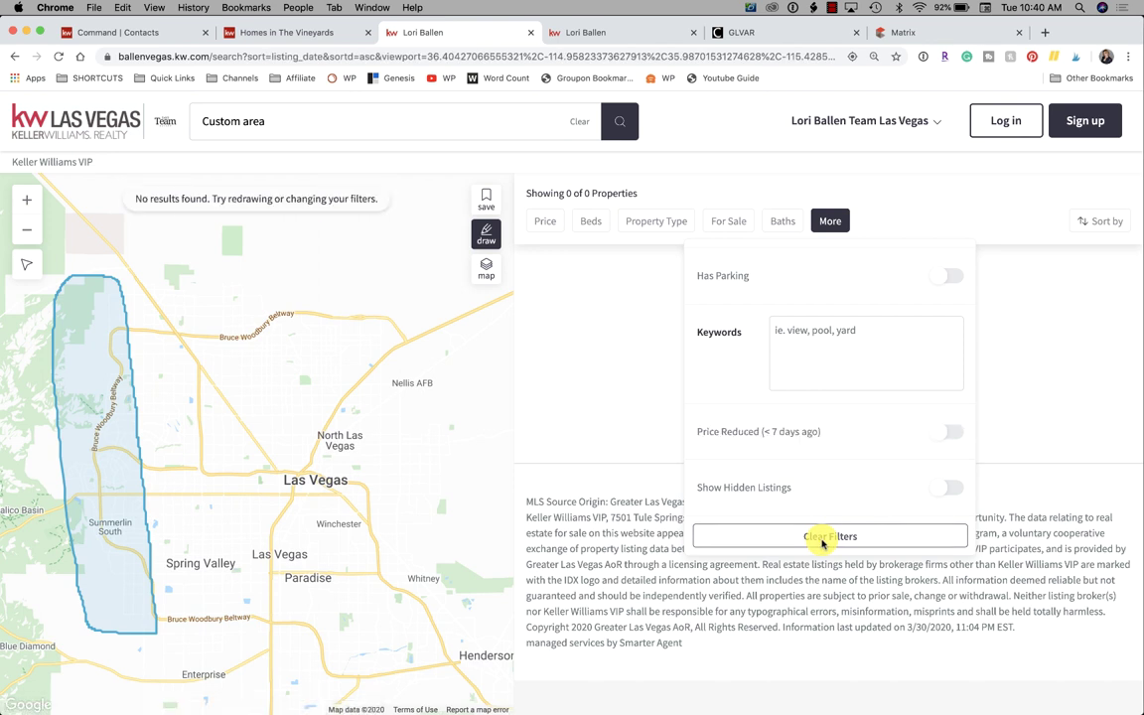
left_click(1059, 384)
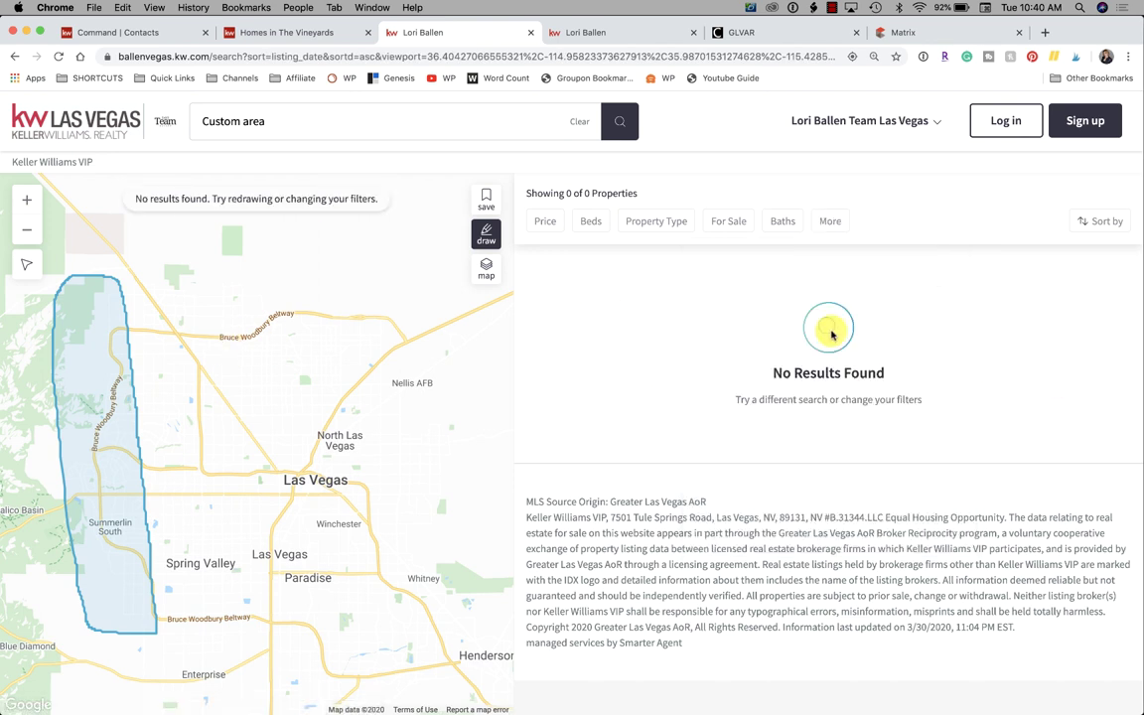
Sort the results by Price, low to high, and shift the map to the right
left_click(1110, 220)
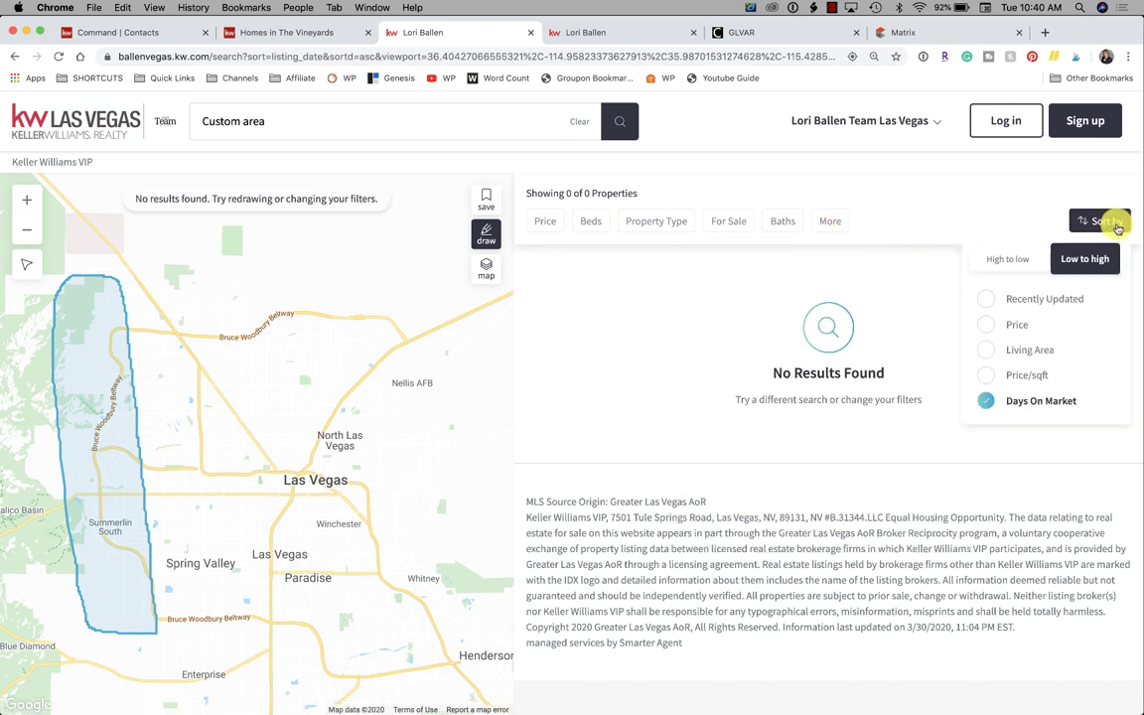
left_click(1018, 328)
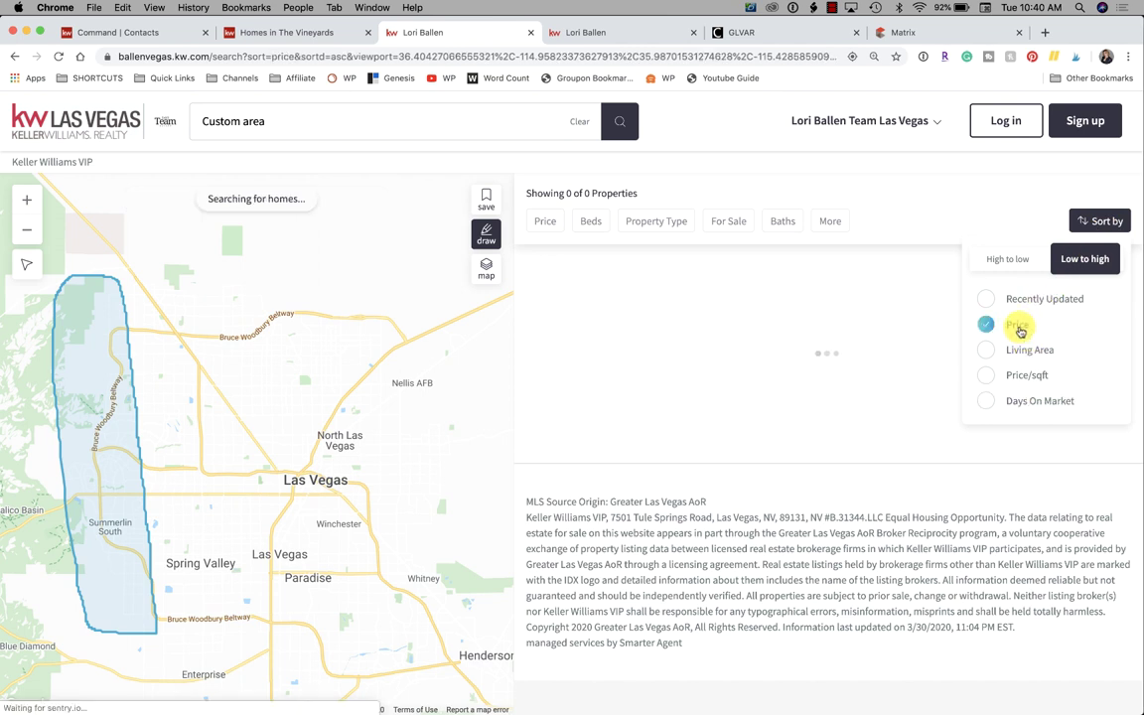
left_click_drag(260, 387, 418, 371)
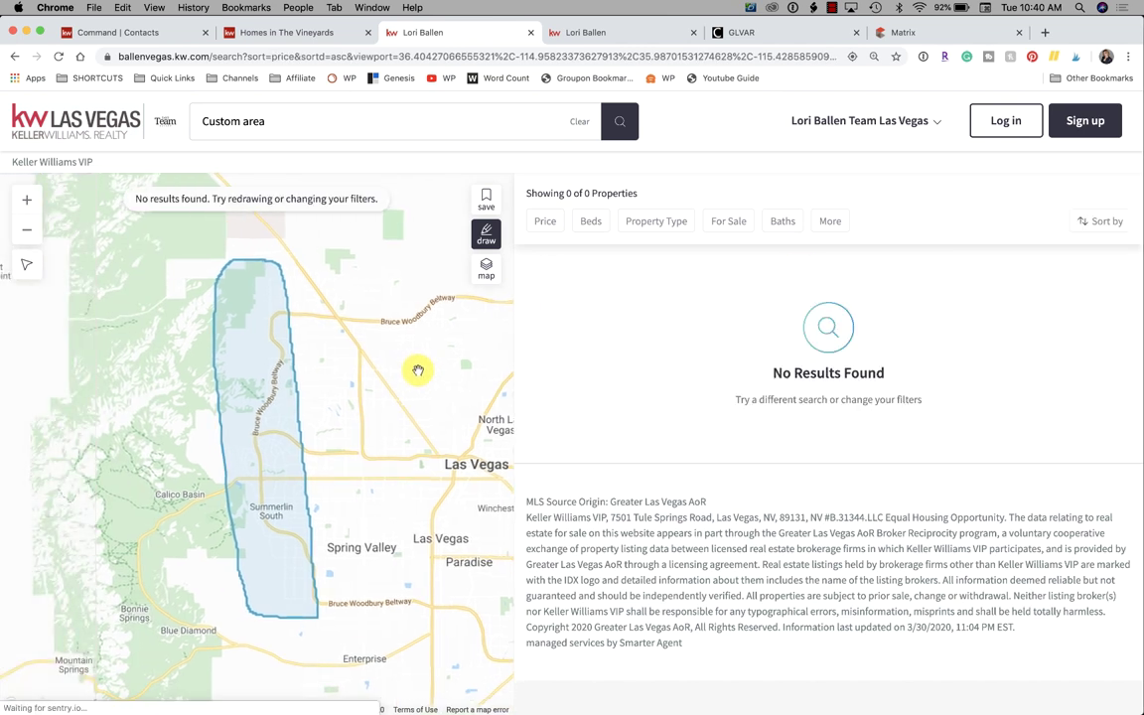
left_click(486, 278)
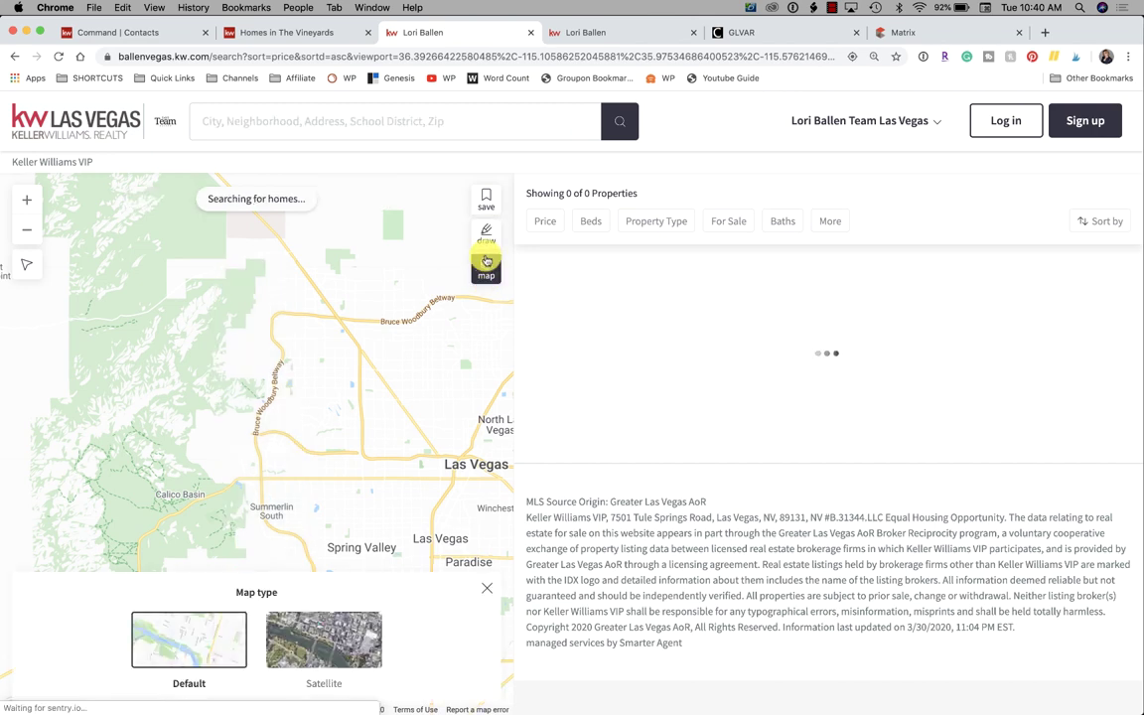
Reposition the map over Summerlin, dismissing a stray listing preview card
left_click(484, 238)
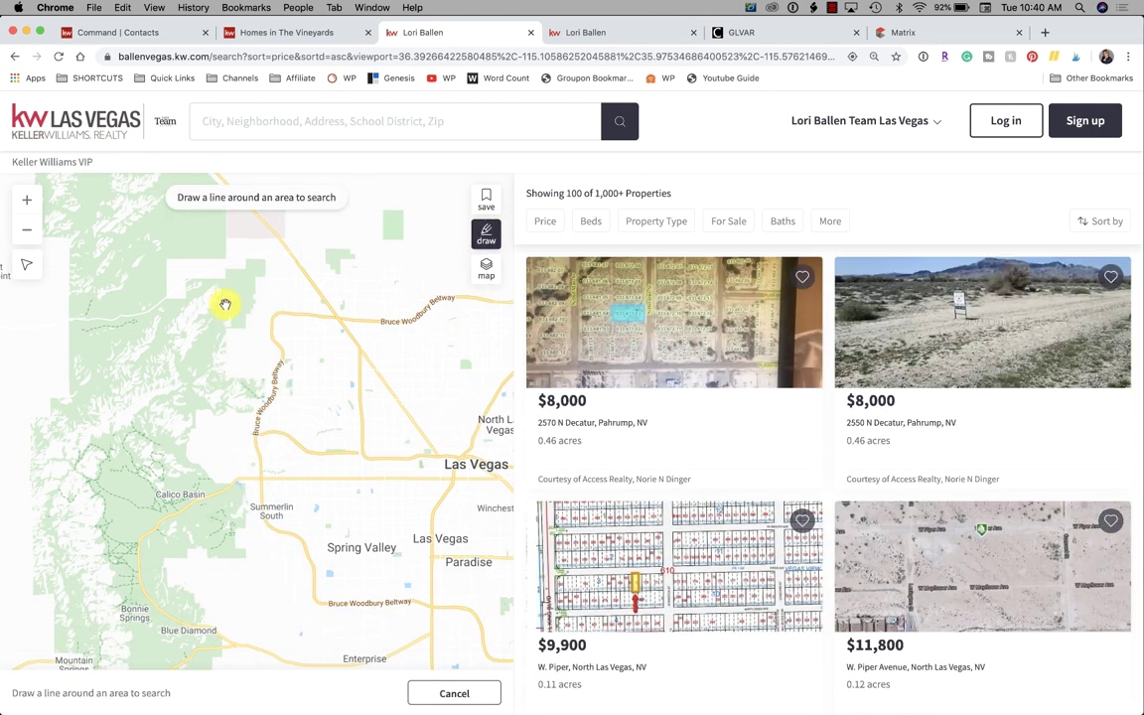
left_click(485, 234)
left_click(320, 305)
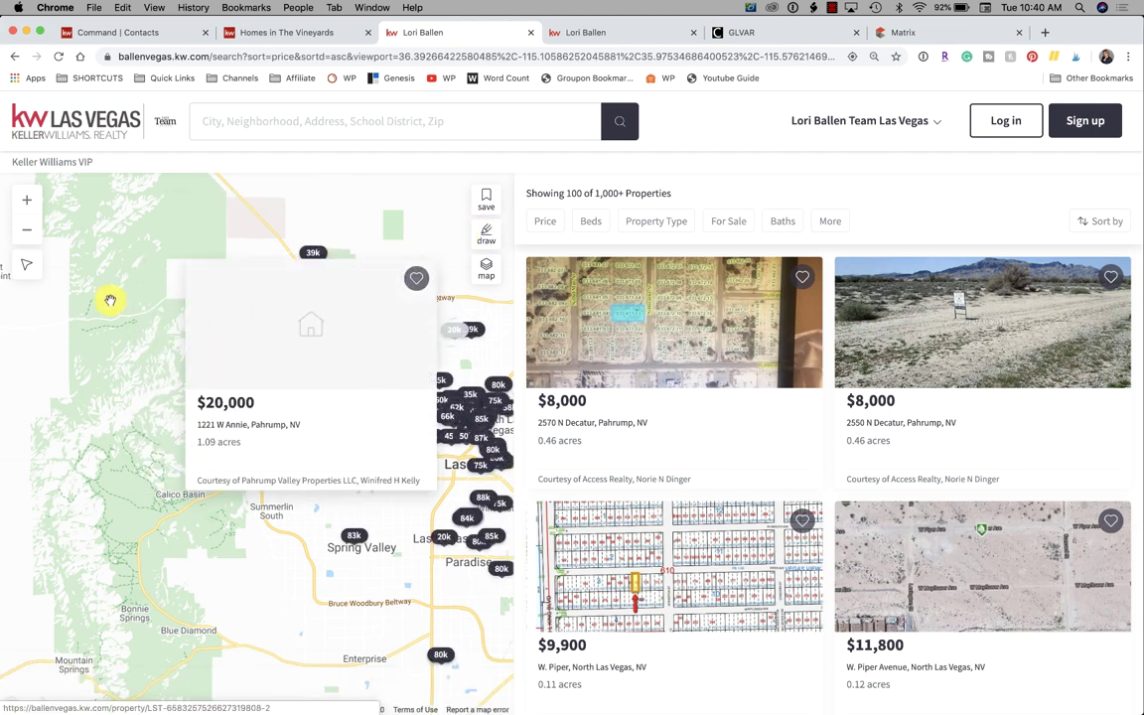
left_click(265, 326)
mouse_move(236, 257)
left_mouse_down()
mouse_move(242, 373)
mouse_move(196, 319)
mouse_move(174, 371)
mouse_move(194, 545)
mouse_move(211, 593)
mouse_move(246, 562)
mouse_move(243, 398)
mouse_move(228, 304)
mouse_move(175, 313)
left_mouse_up()
Trace a new custom area around west-side Summerlin, returning 98 of 755 properties
left_click(485, 232)
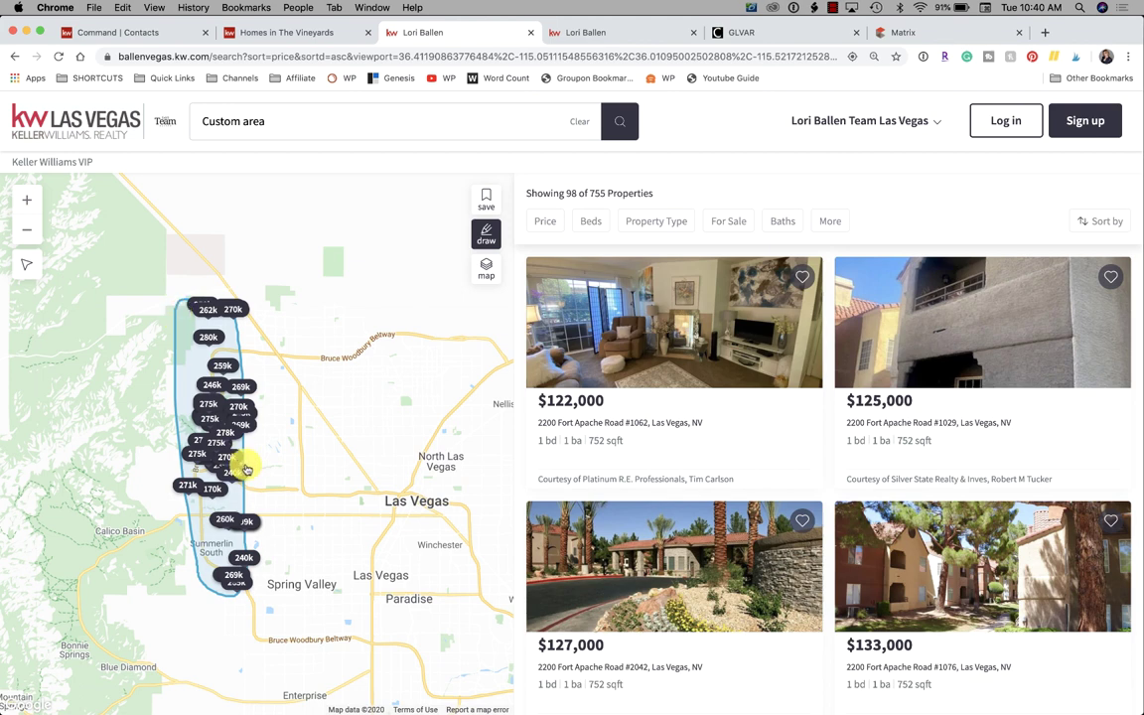
mouse_move(230, 507)
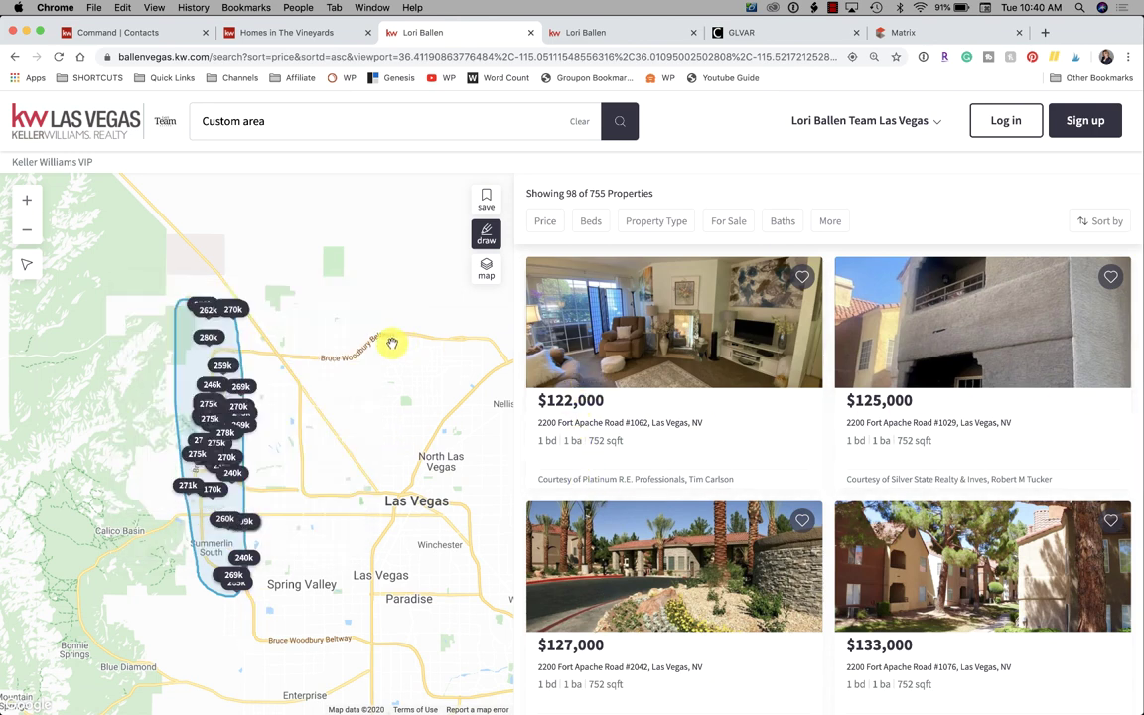
scroll(393, 344, "up", 3)
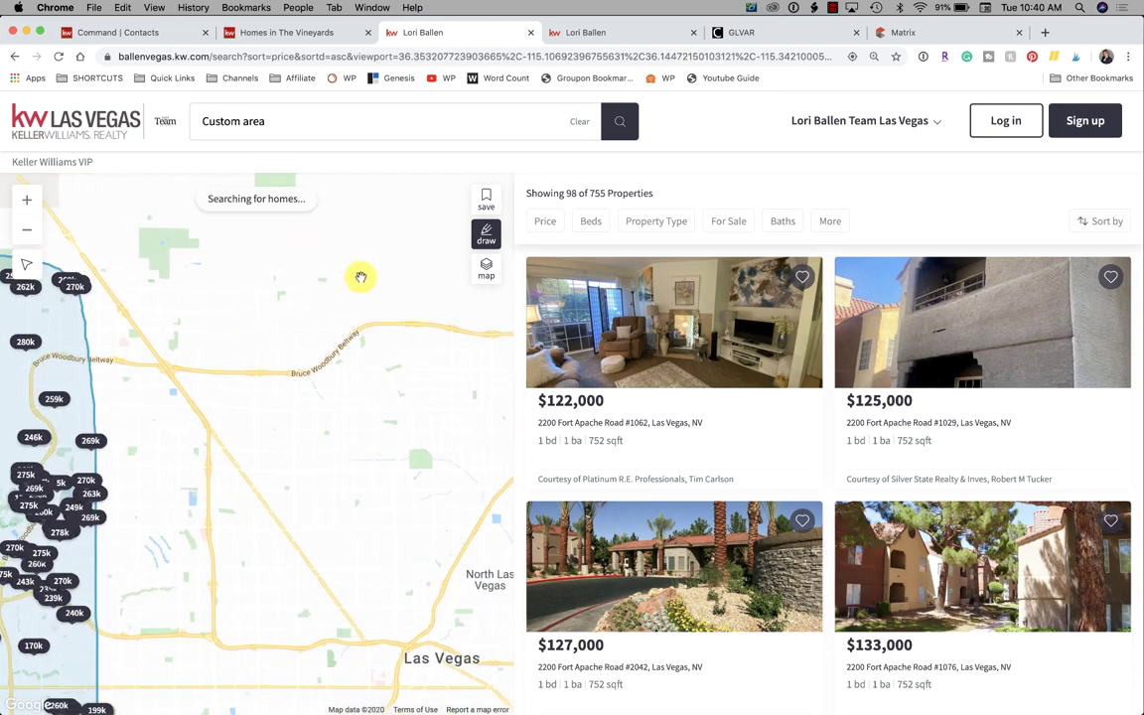
left_click_drag(426, 245, 485, 233)
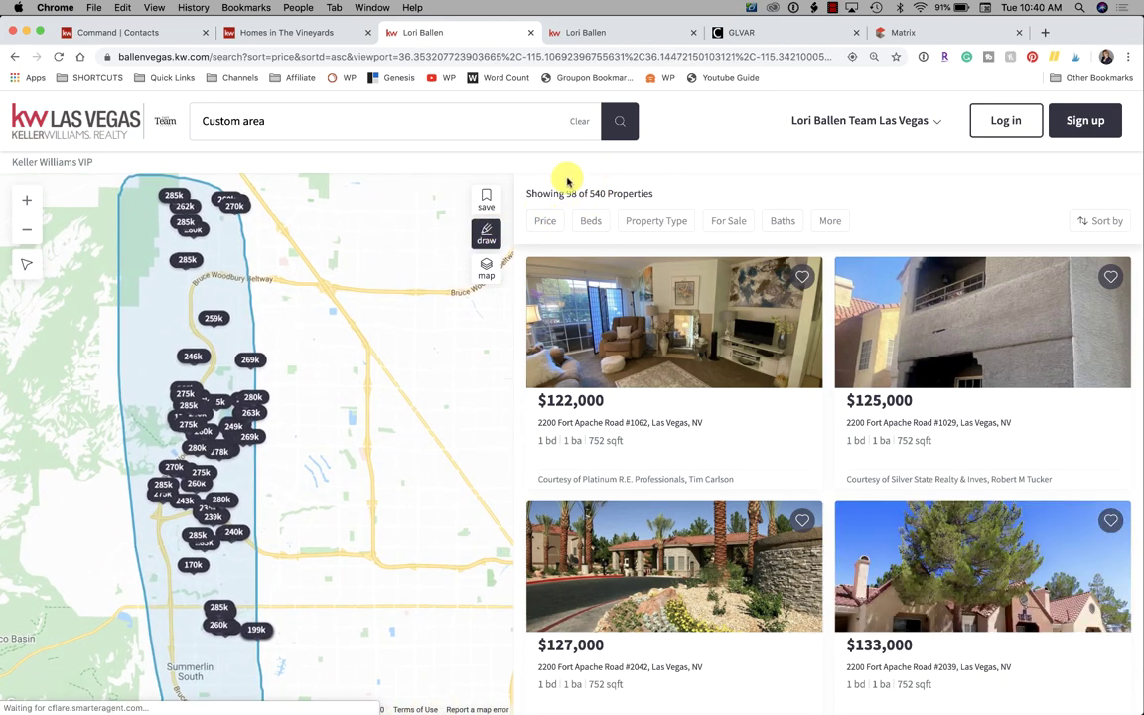
scroll(373, 280, "up", 2)
scroll(373, 280, "up", 2)
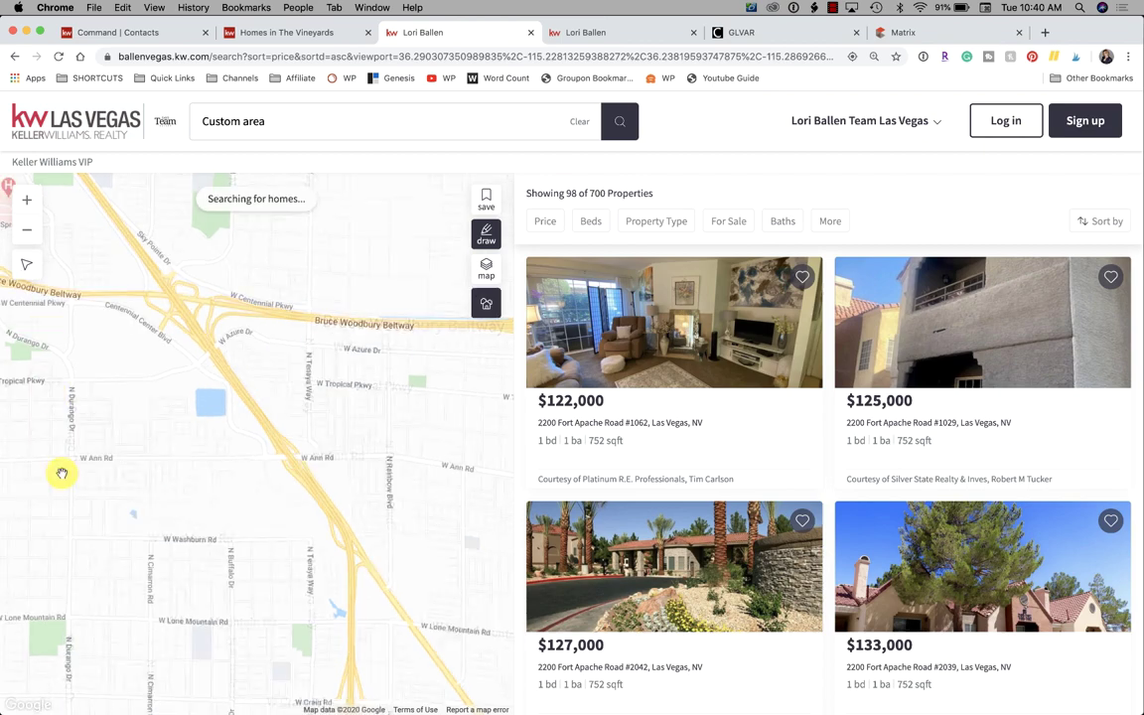
scroll(96, 460, "down", 2)
scroll(95, 460, "down", 4)
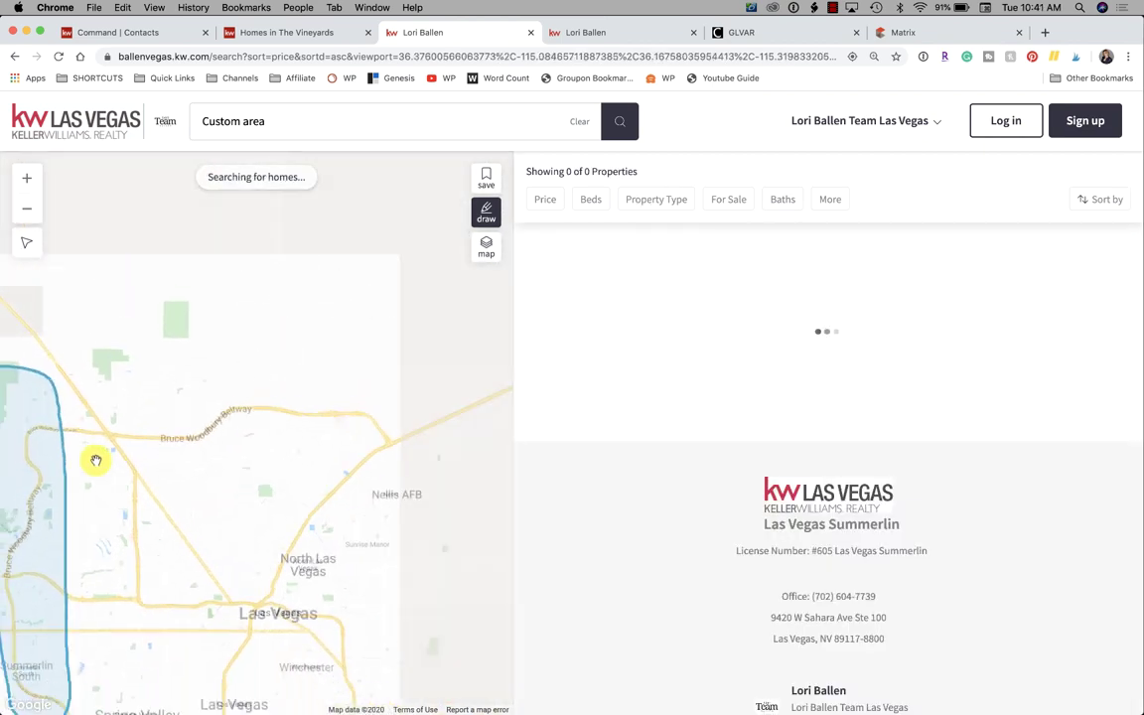
left_click_drag(33, 462, 272, 294)
mouse_move(136, 317)
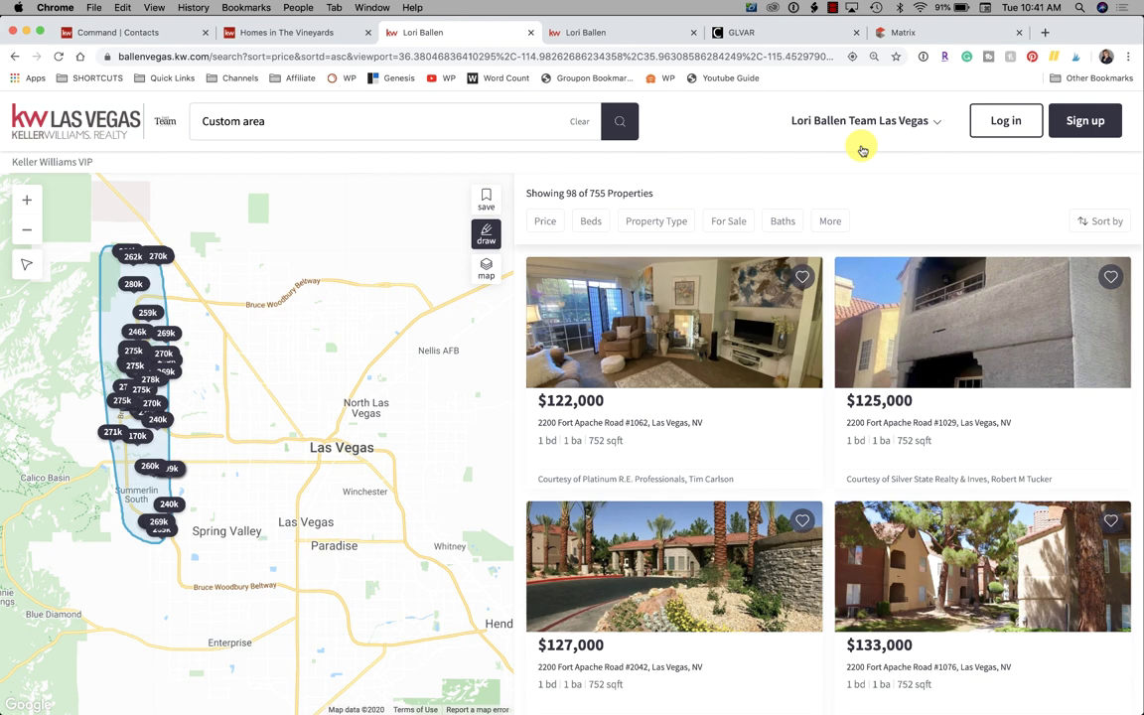
Limit the results to Houses priced at $500k or less
left_click(668, 222)
left_click(658, 295)
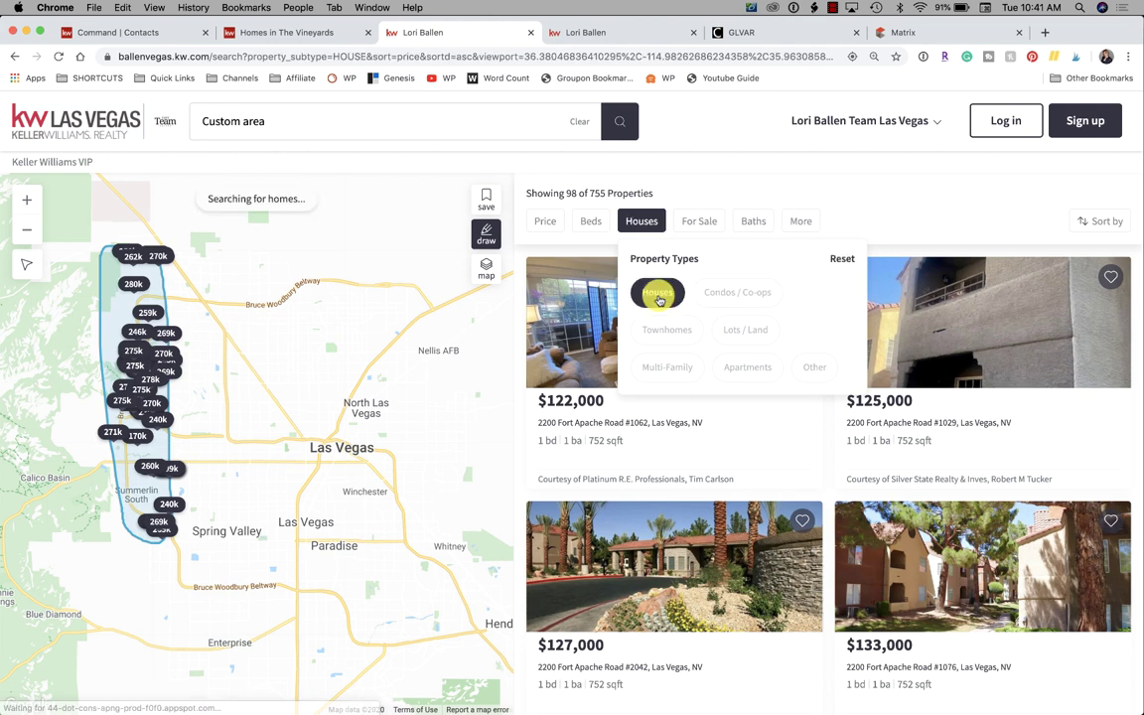
left_click(867, 201)
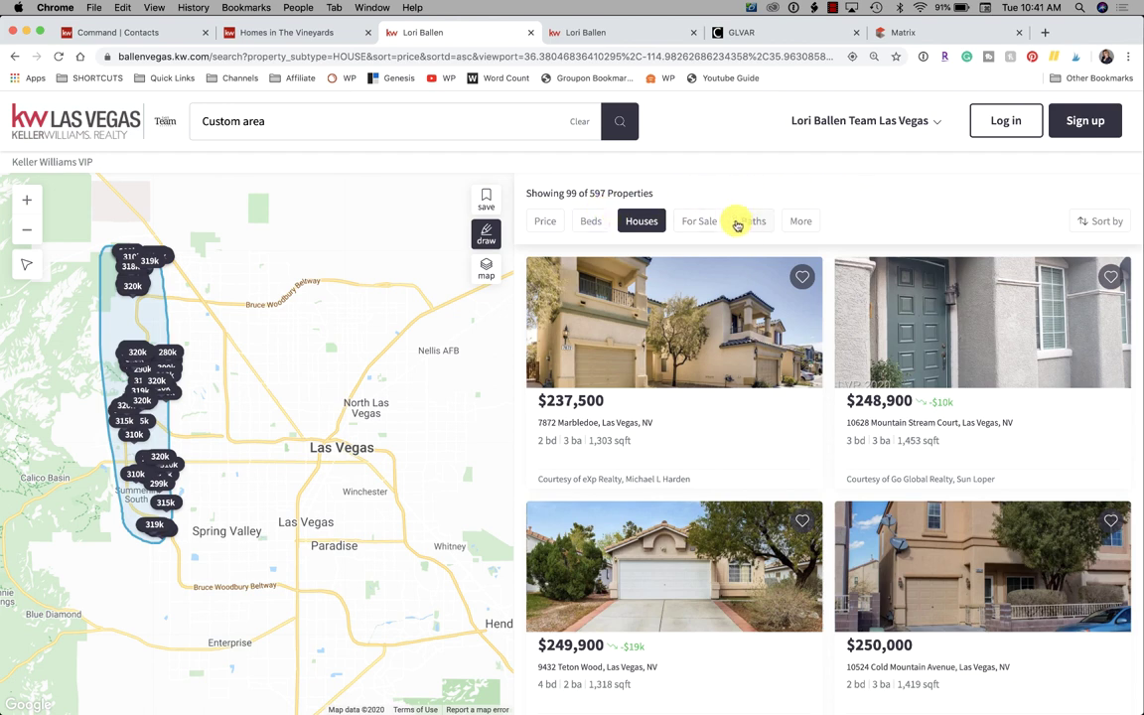
left_click(543, 223)
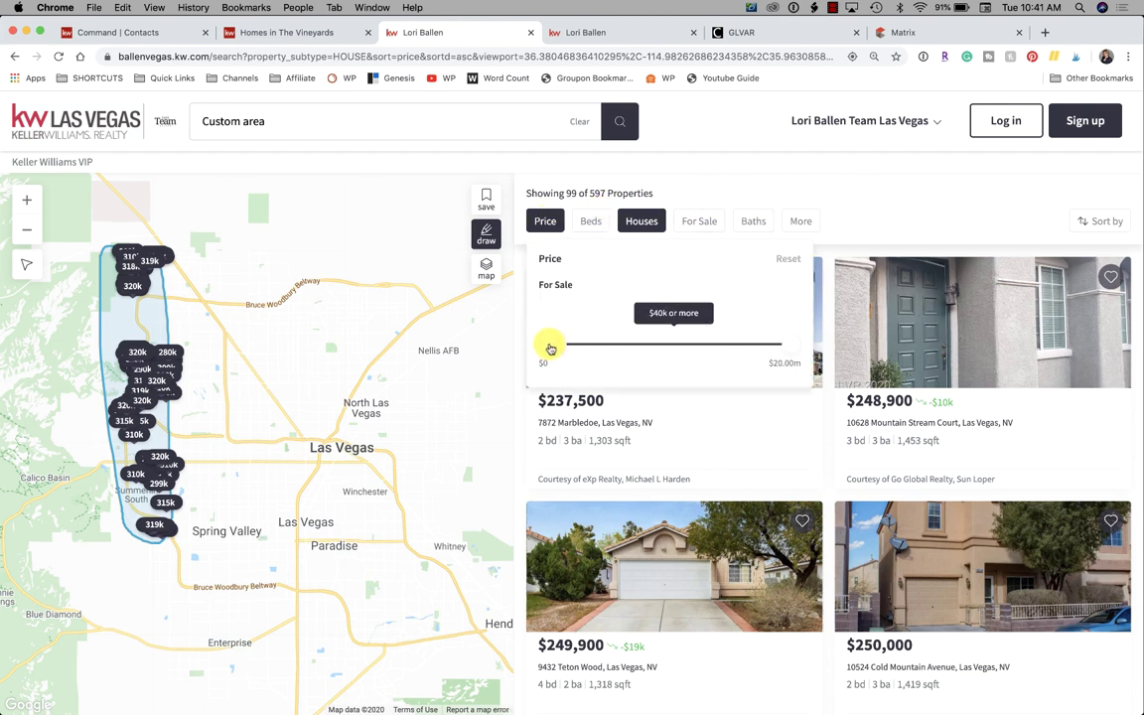
left_click_drag(778, 346, 631, 343)
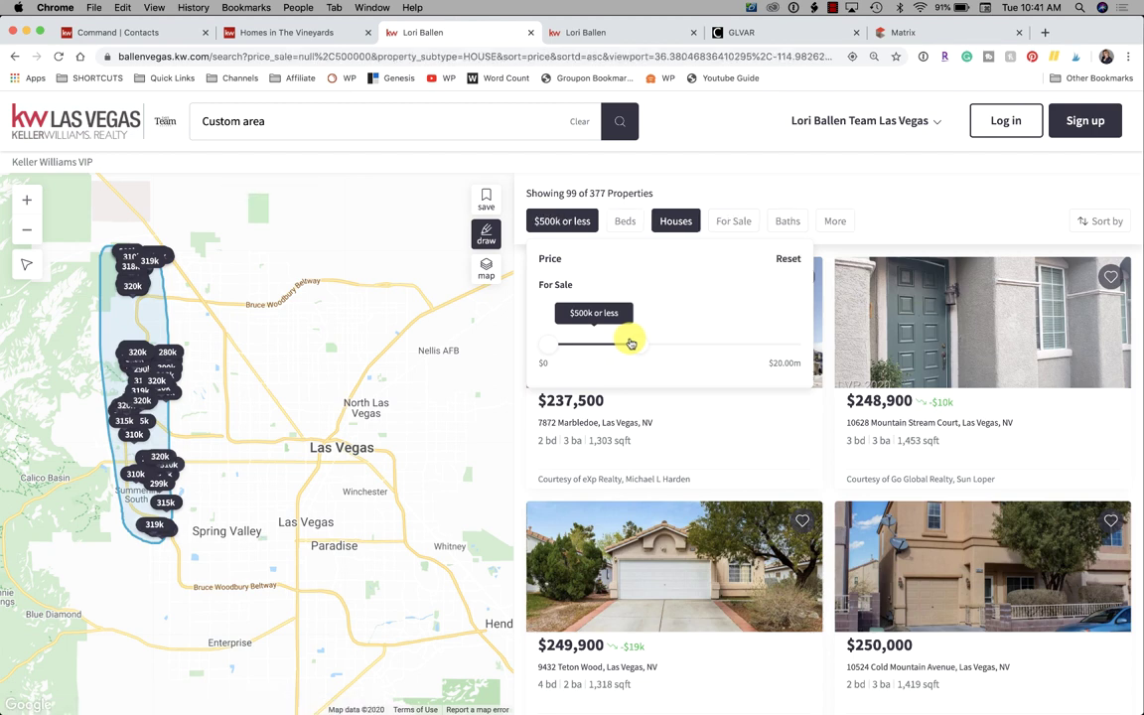
mouse_move(146, 275)
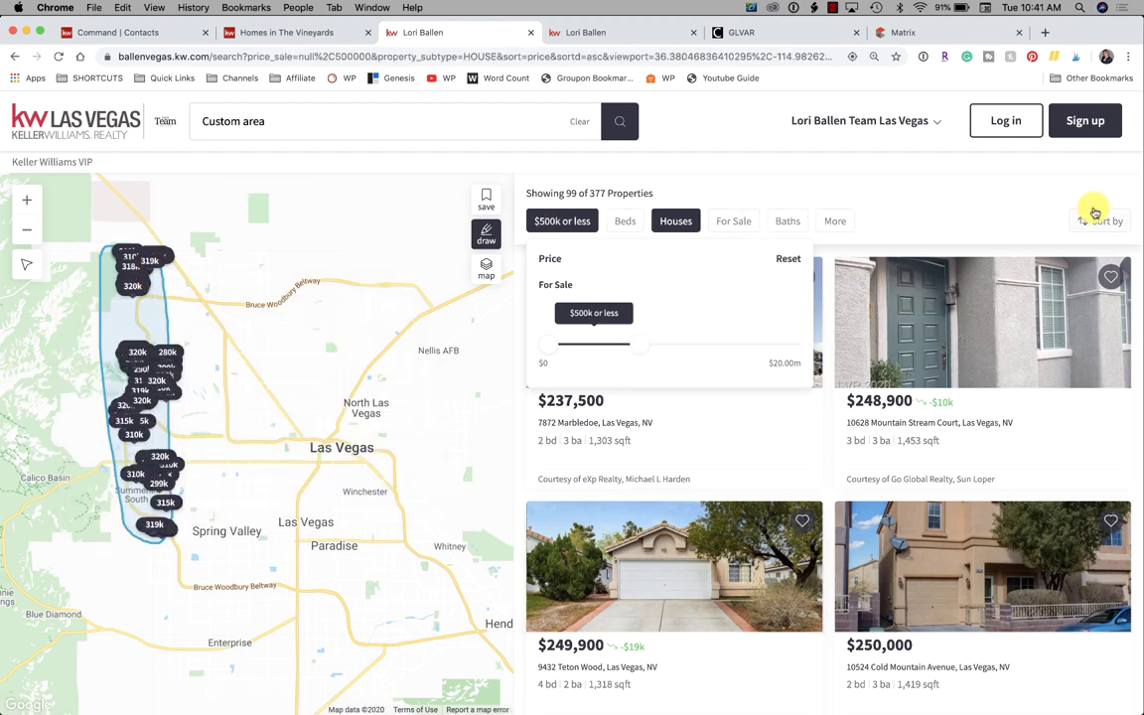
left_click(924, 203)
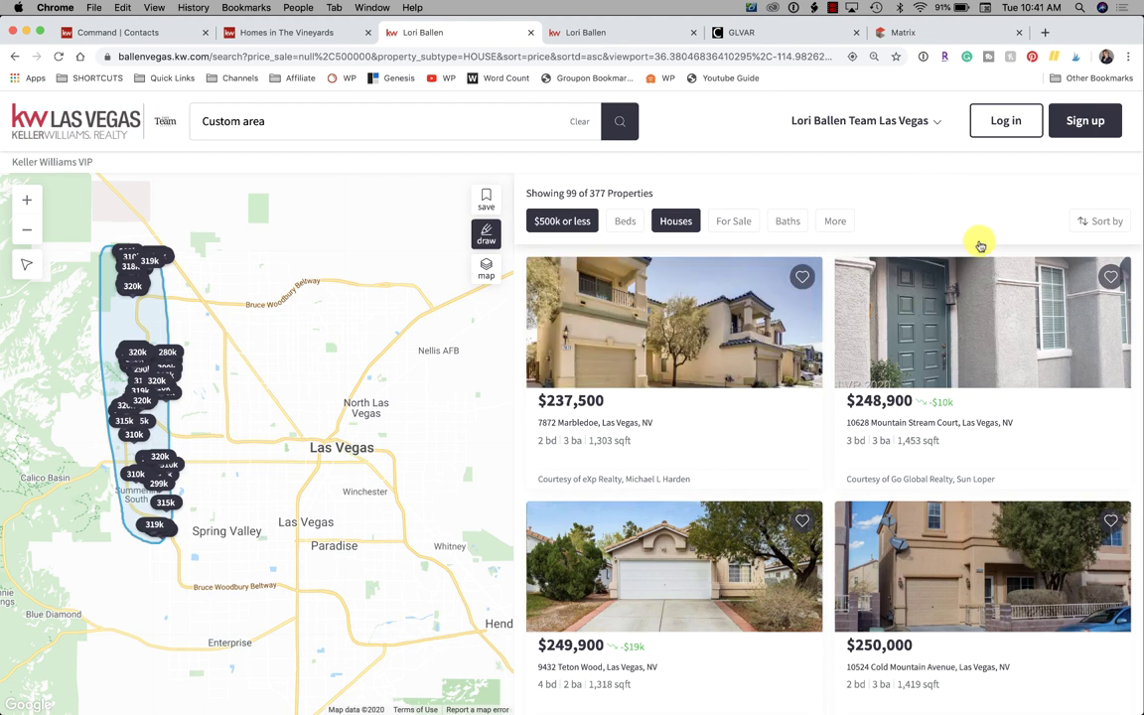
Sort the listings by Days On Market, low to high, instead of Price
left_click(1101, 223)
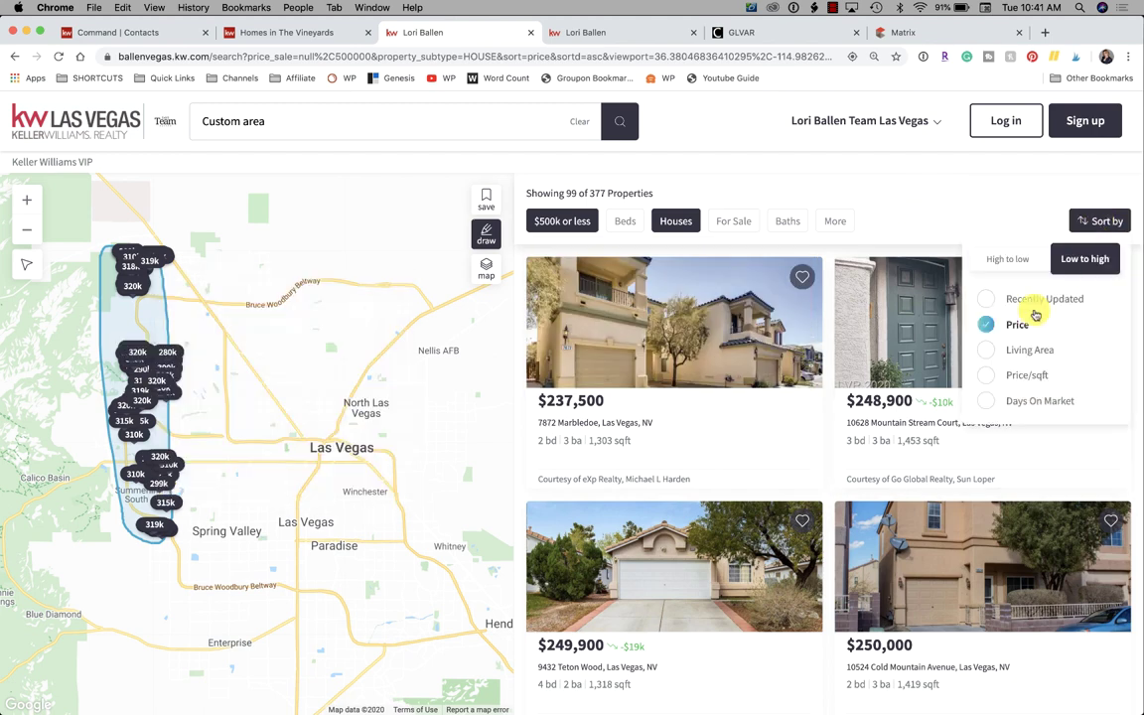
left_click(986, 323)
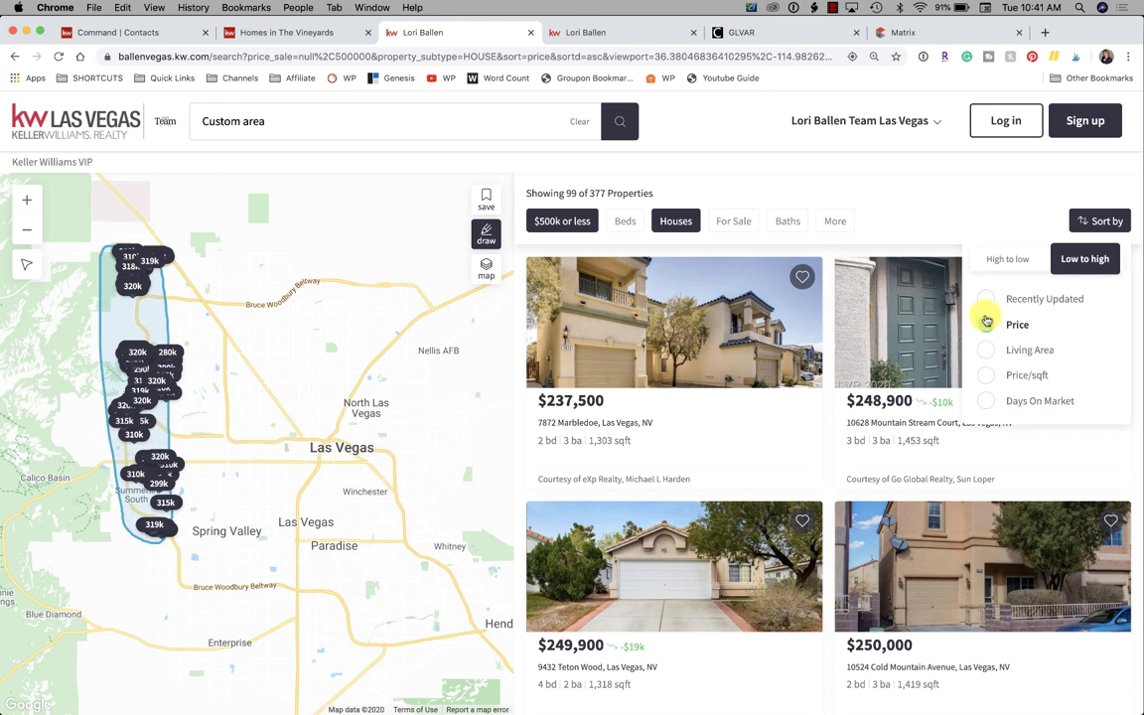
left_click(988, 402)
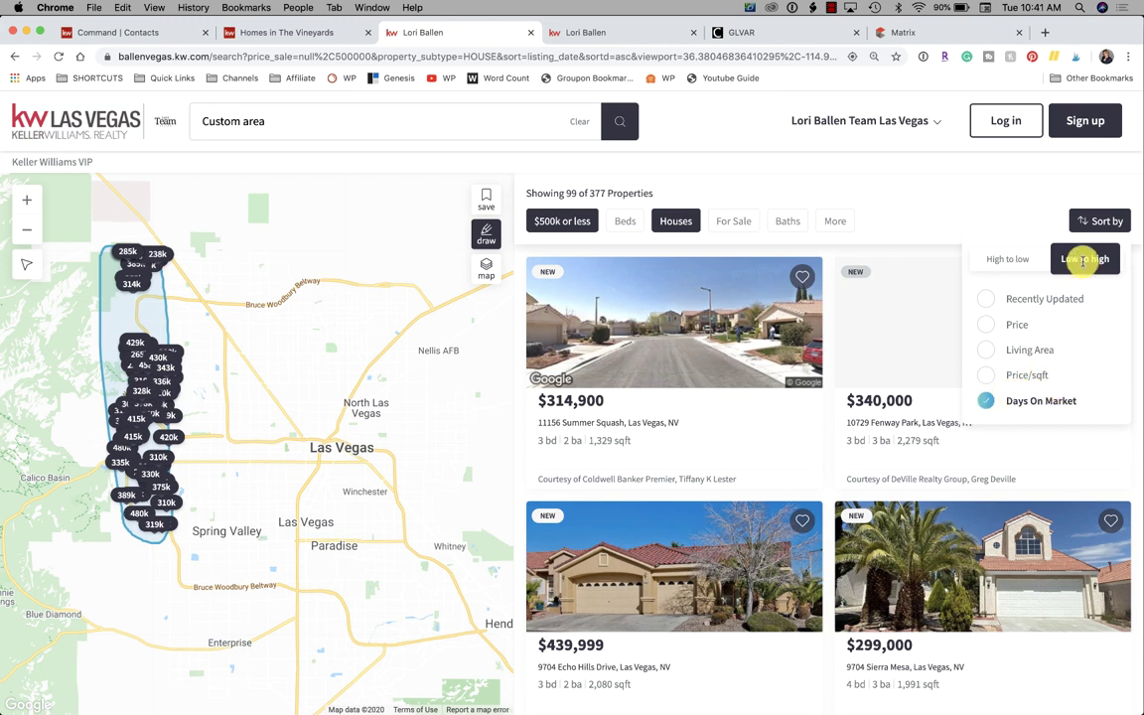
left_click(974, 190)
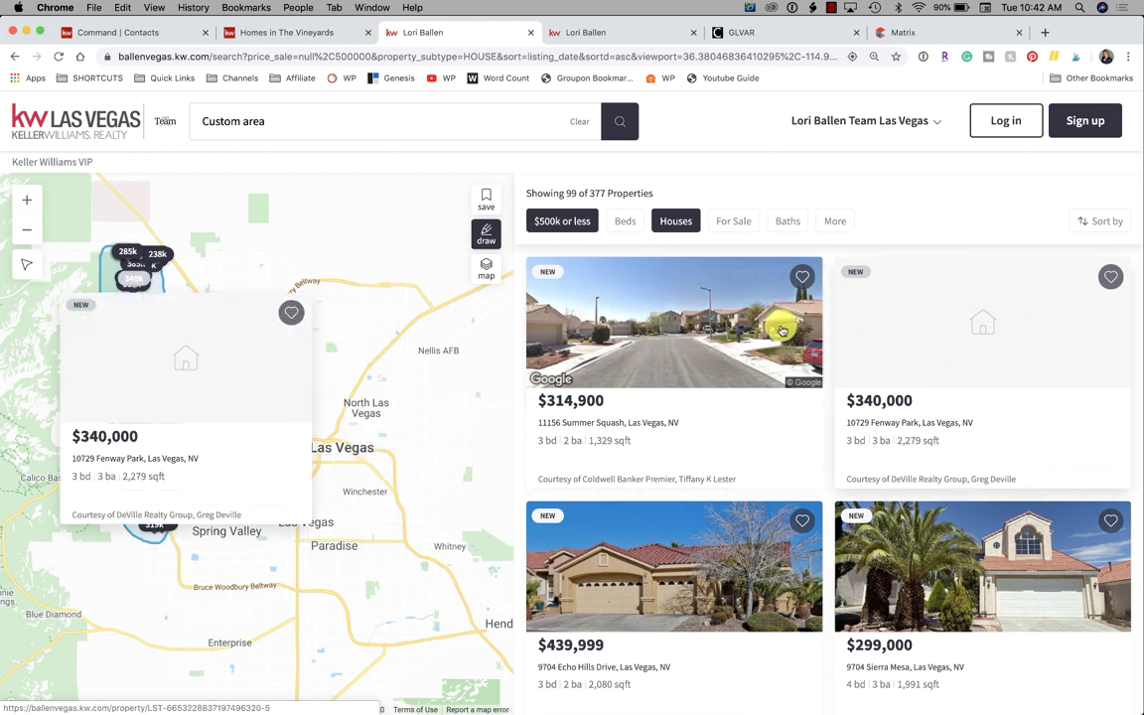
scroll(822, 346, "down", 1)
scroll(822, 345, "down", 10)
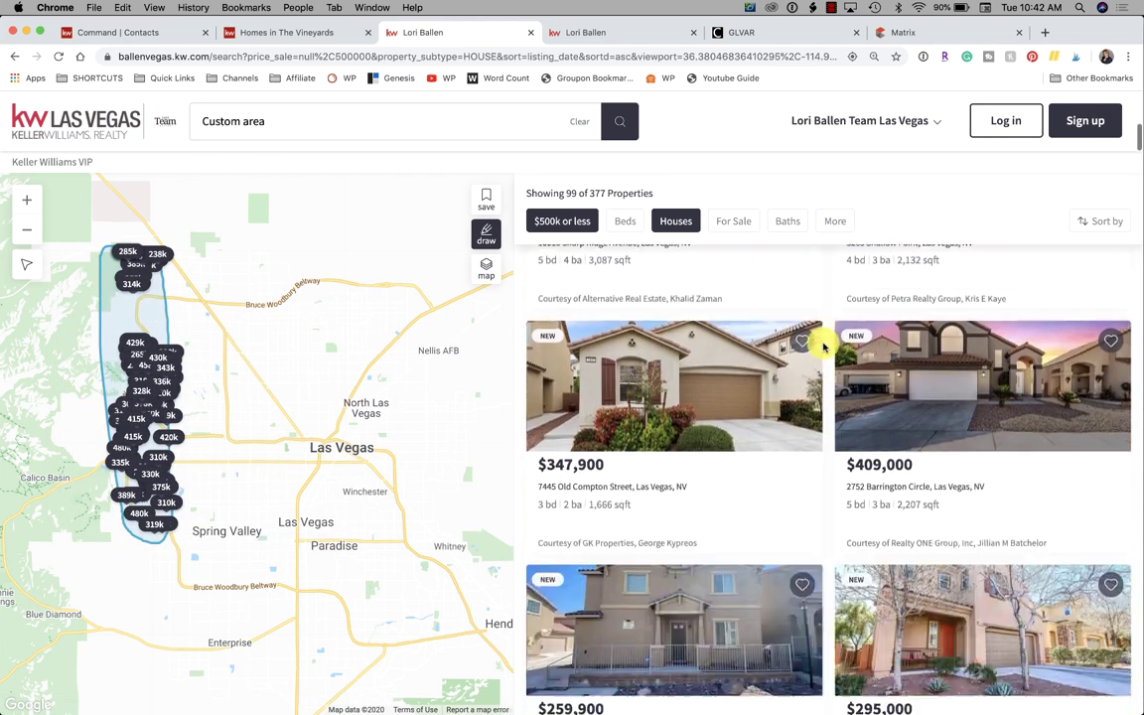
scroll(822, 346, "down", 6)
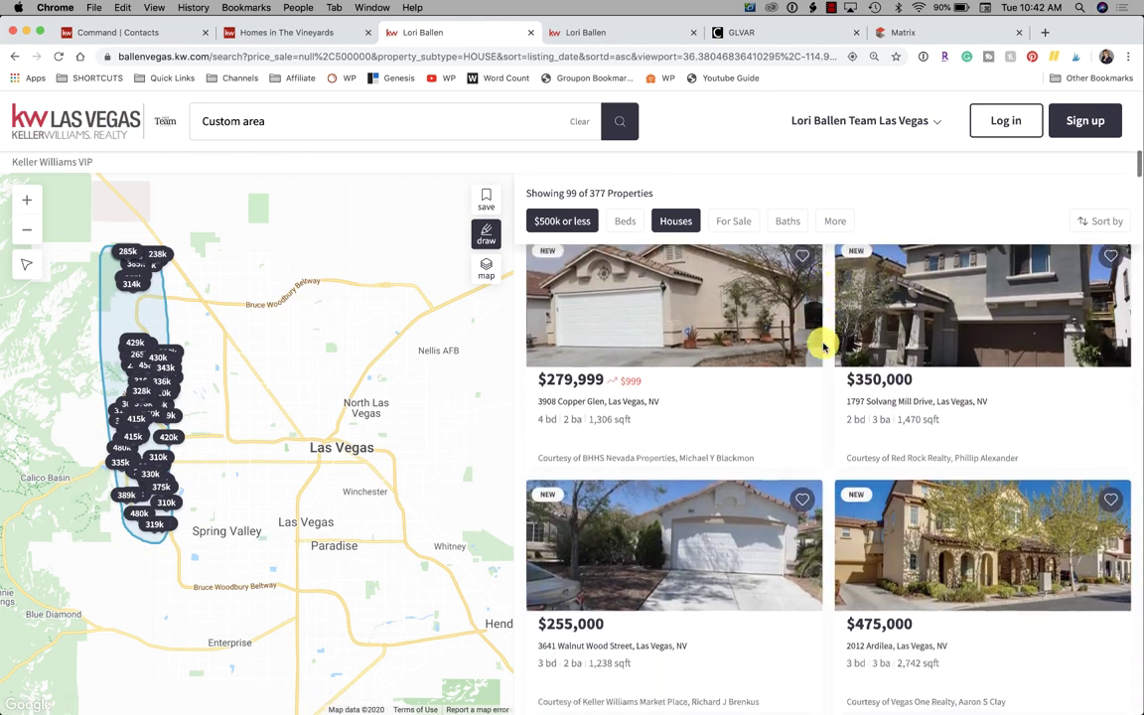
scroll(822, 346, "down", 5)
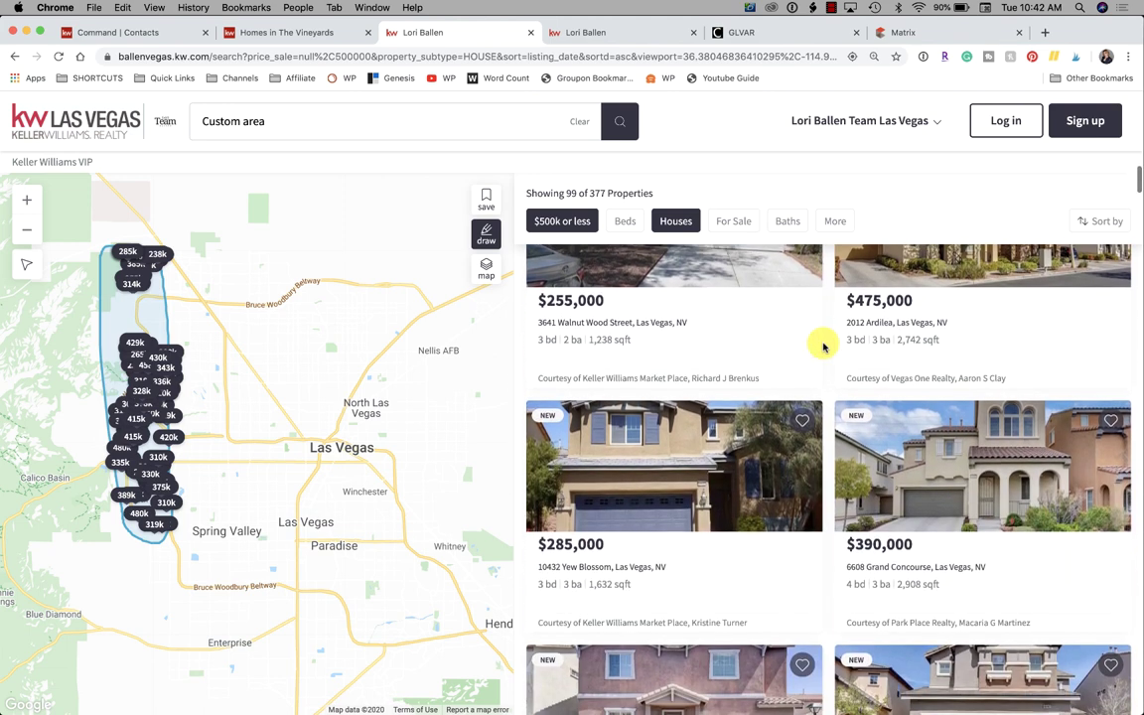
scroll(822, 346, "down", 3)
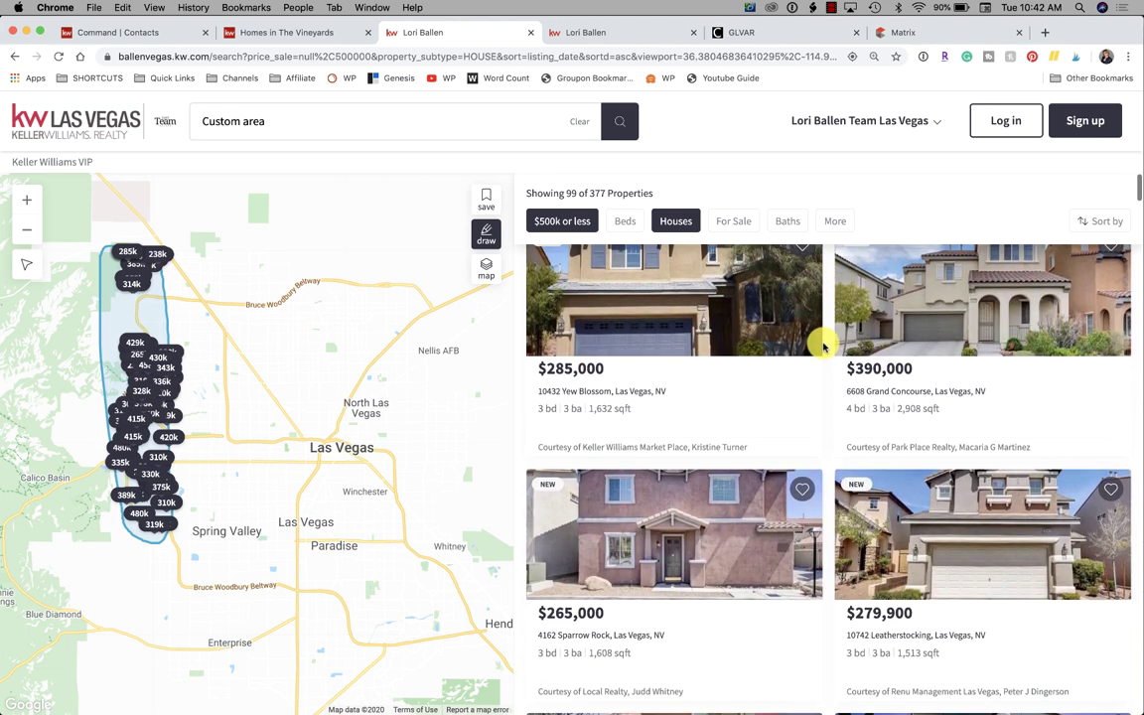
scroll(822, 346, "down", 2)
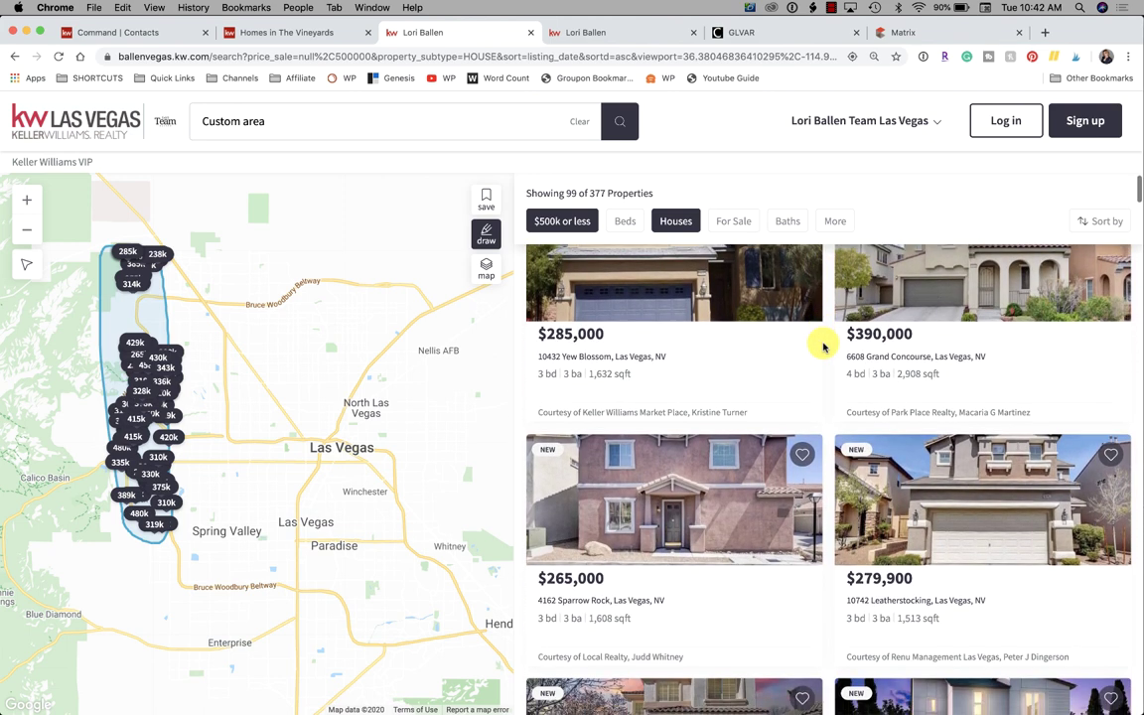
scroll(822, 345, "down", 10)
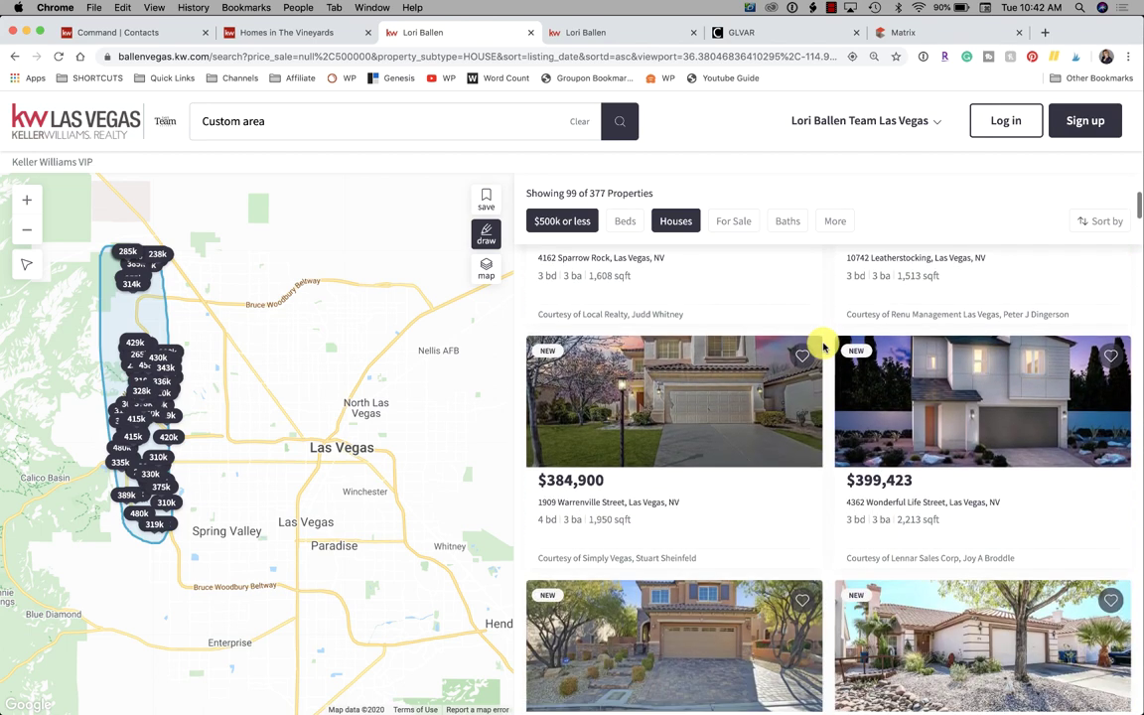
scroll(823, 346, "down", 5)
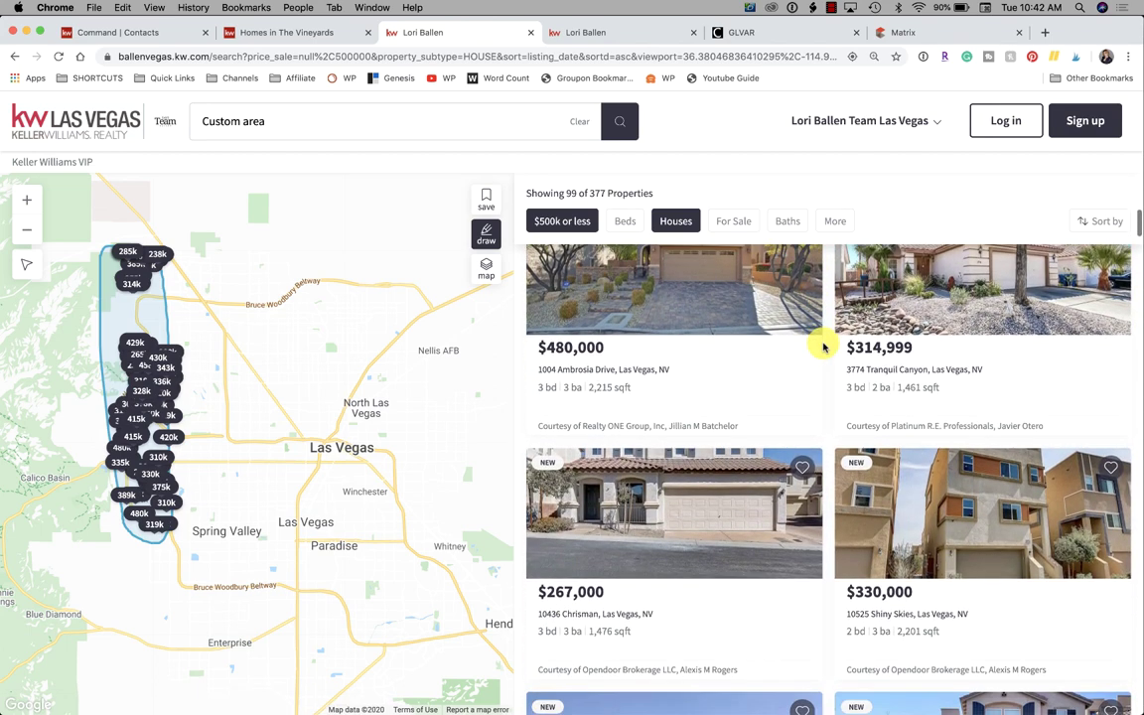
scroll(822, 345, "down", 6)
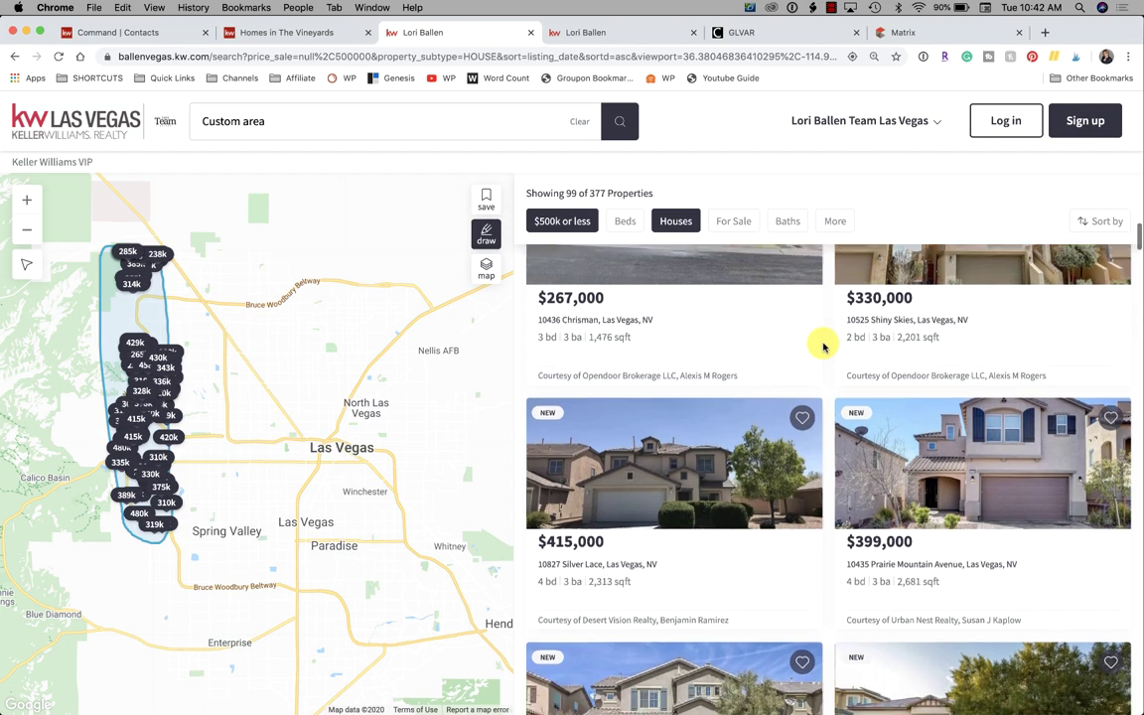
scroll(823, 345, "down", 5)
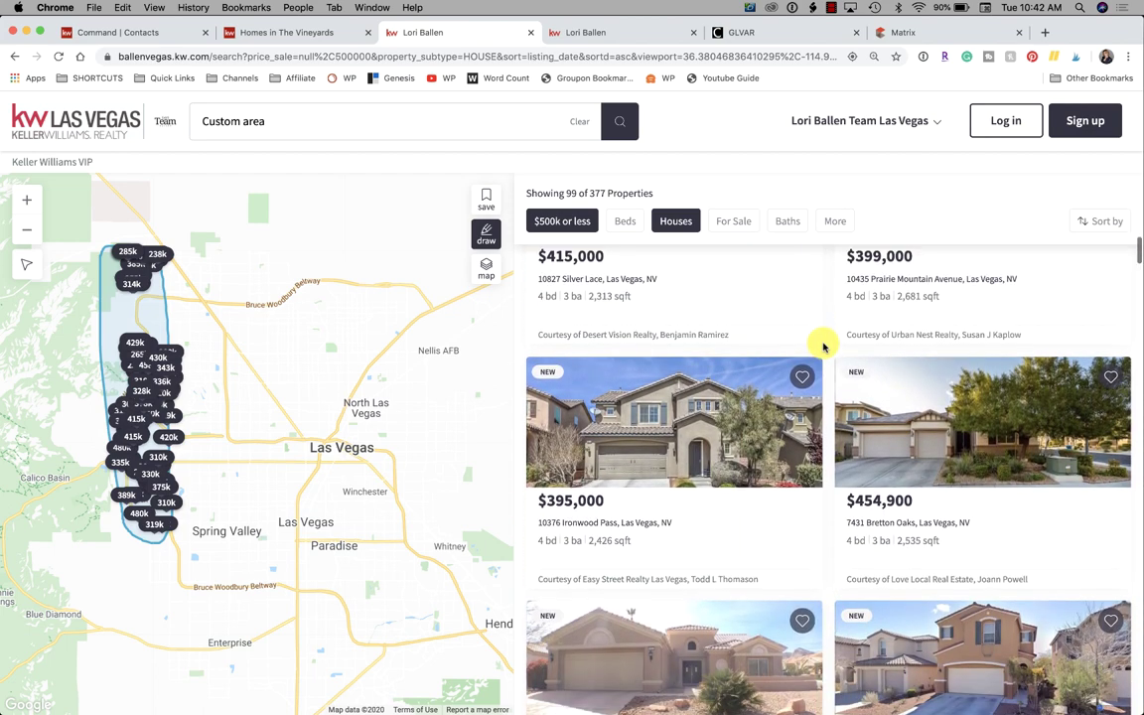
scroll(822, 345, "down", 10)
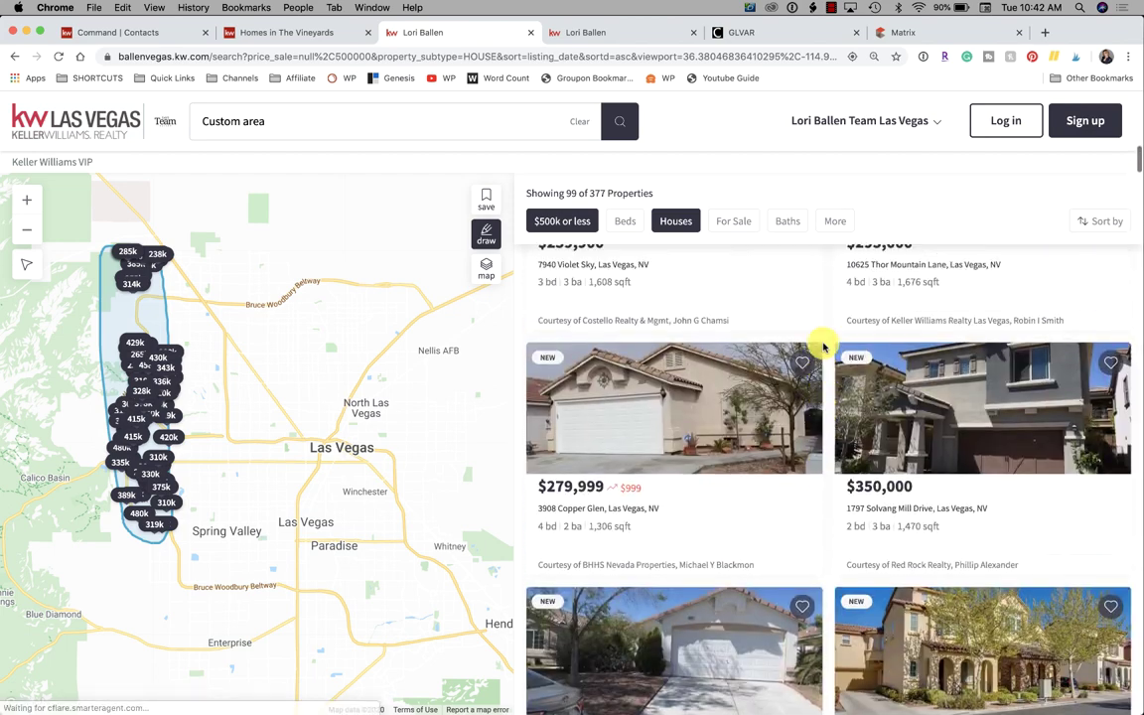
scroll(822, 346, "up", 1)
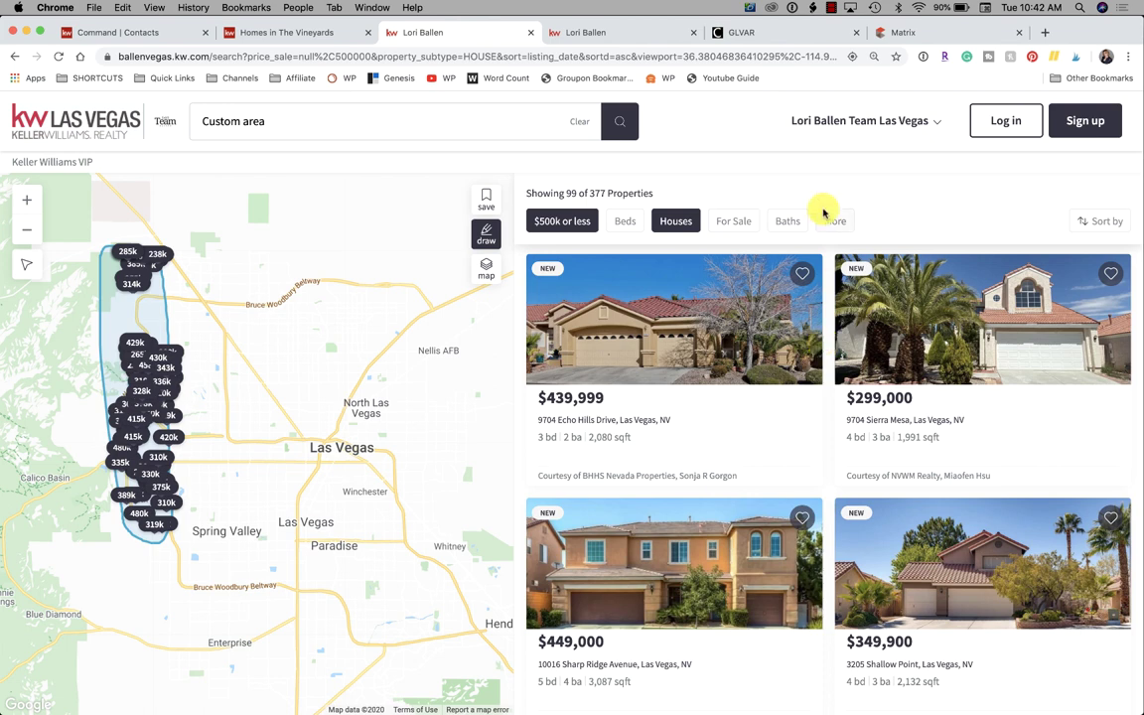
Open bit.ly in a new tab and move that tab to third place
left_click(1044, 32)
type("bit.ly")
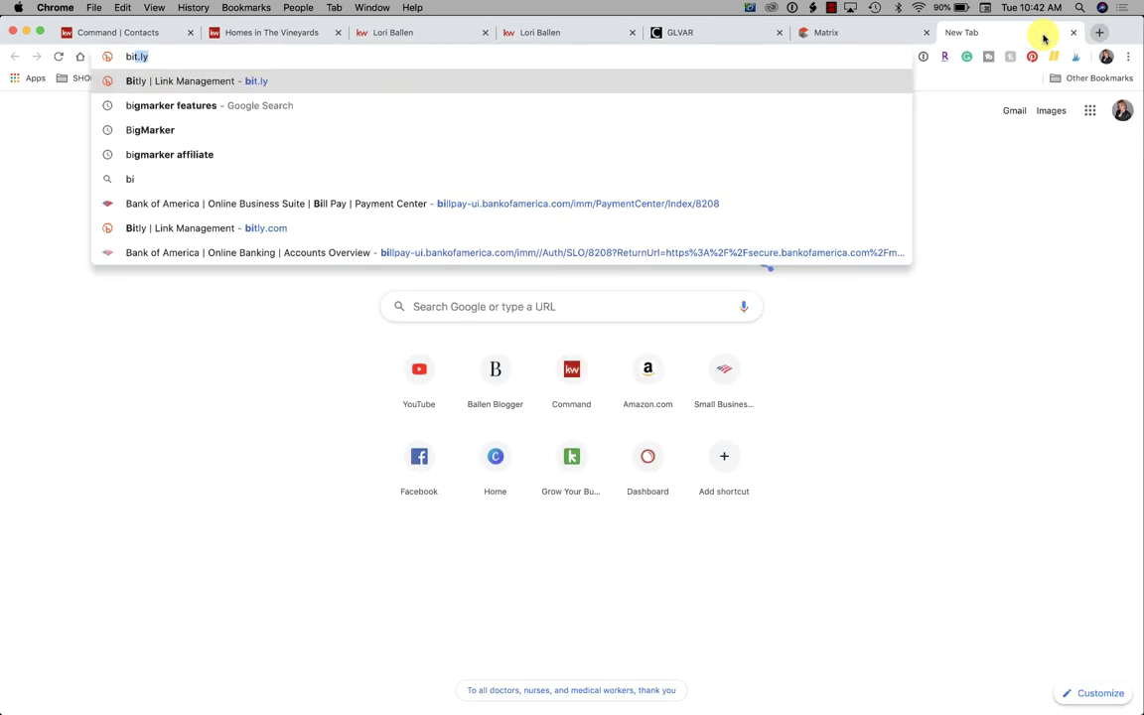
key("Return")
left_click_drag(973, 37, 395, 35)
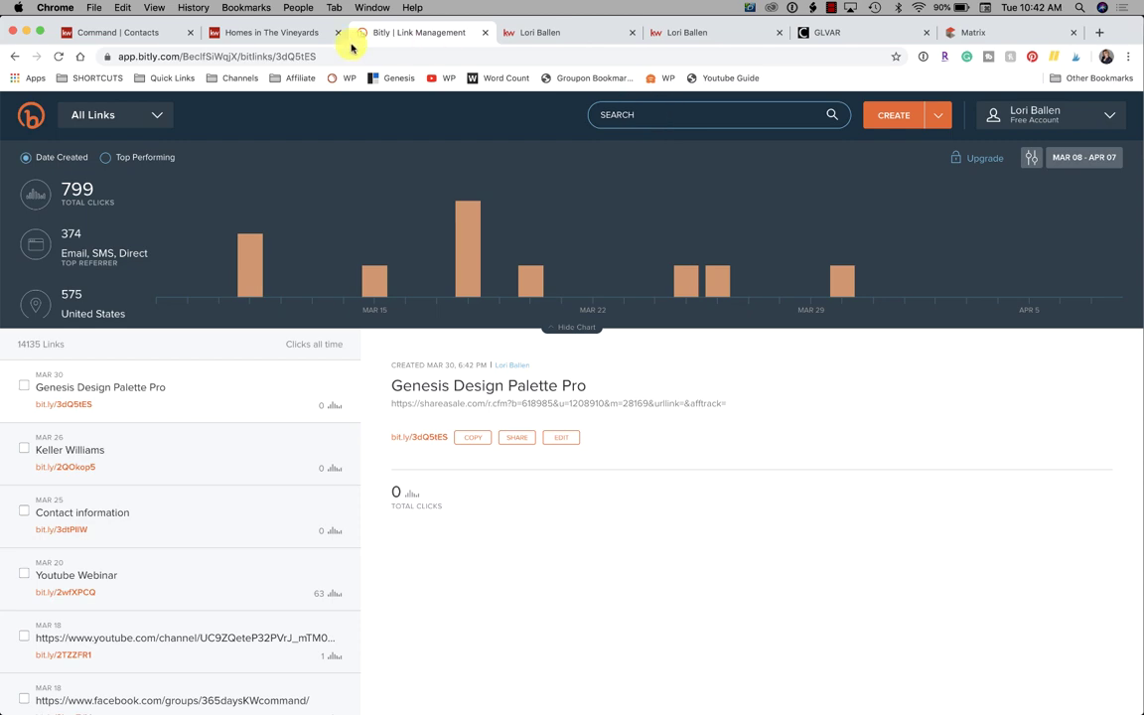
Close the Homes in The Vineyards tab and select the KW search's full URL
left_click(268, 34)
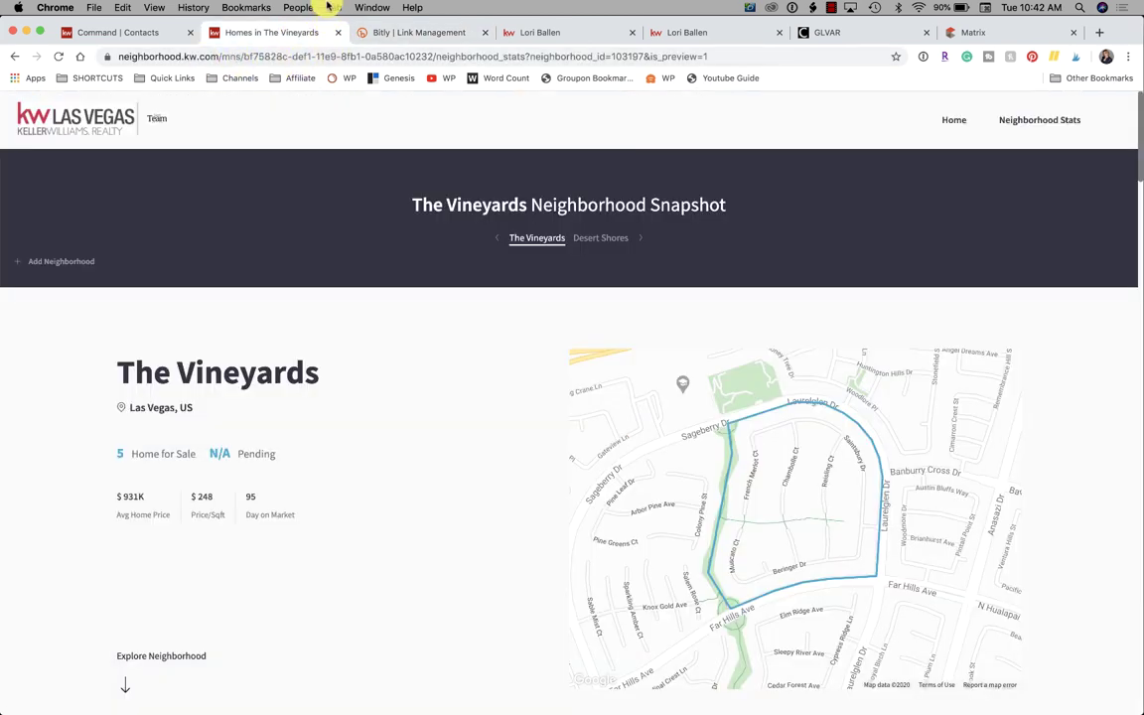
left_click(338, 33)
left_click(411, 33)
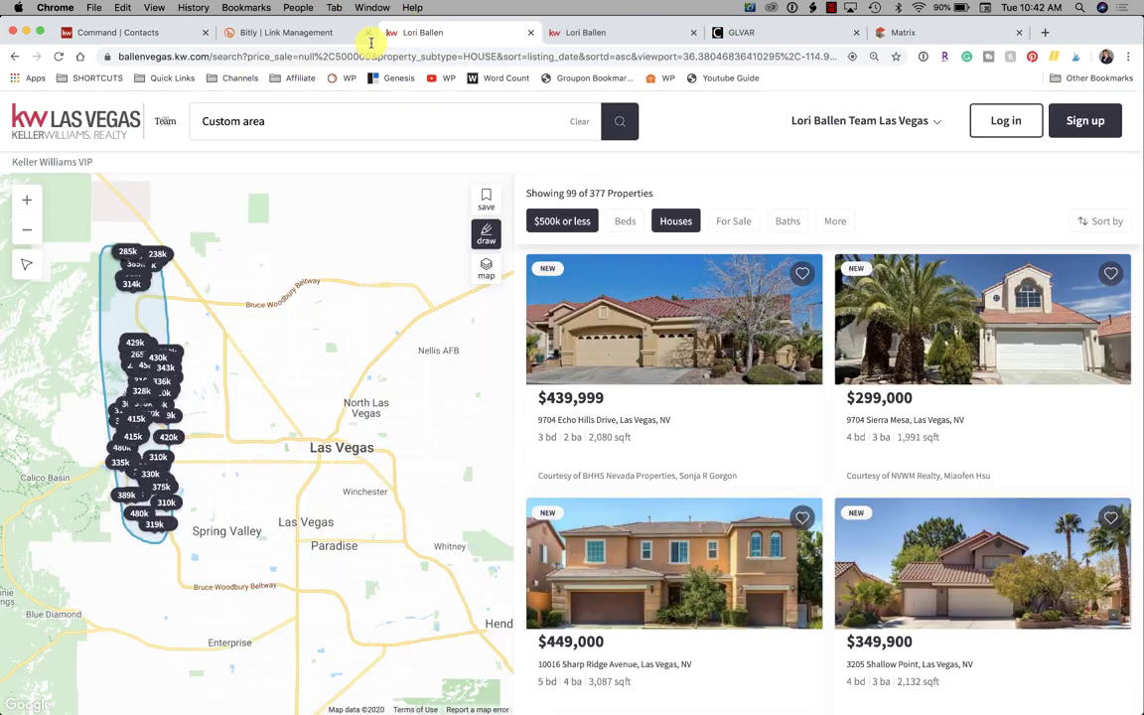
left_click_drag(119, 56, 733, 58)
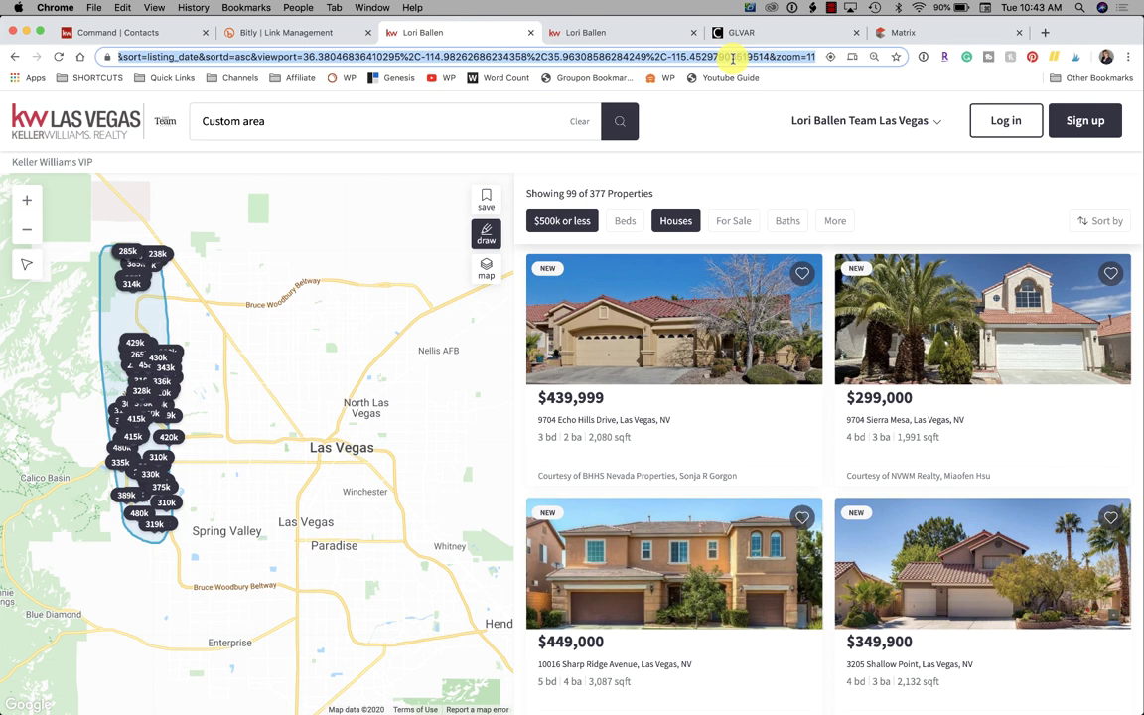
Create a Bitly short link from the copied KW Summerlin search address
left_click(634, 32)
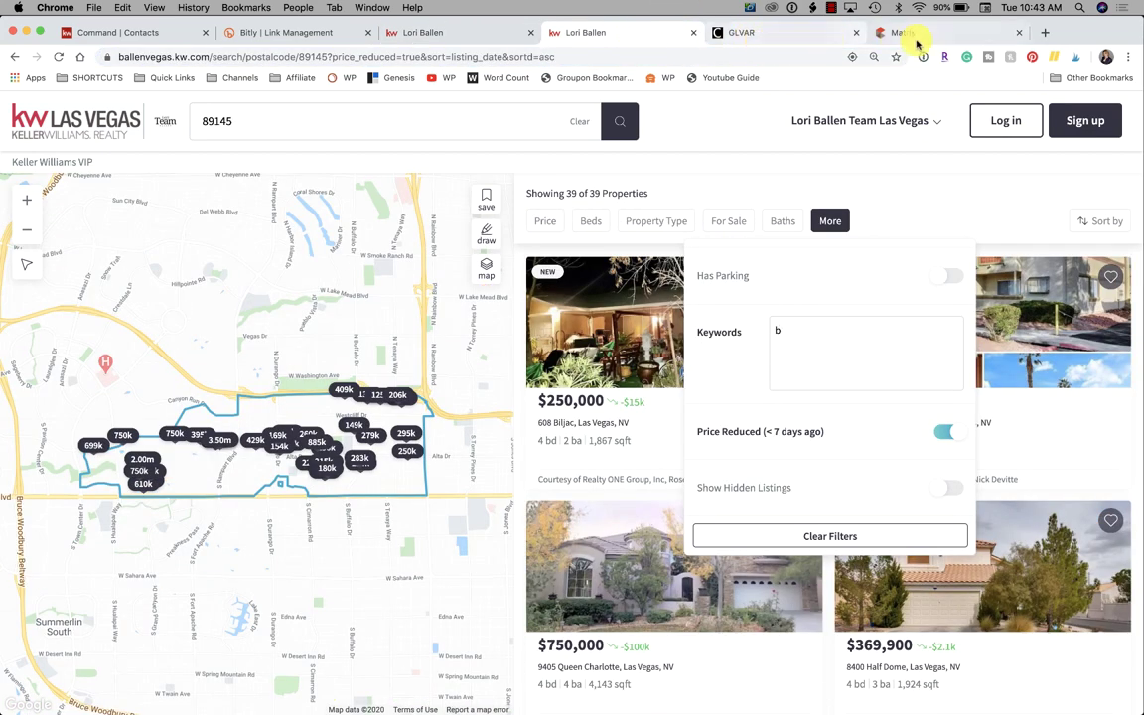
left_click(303, 33)
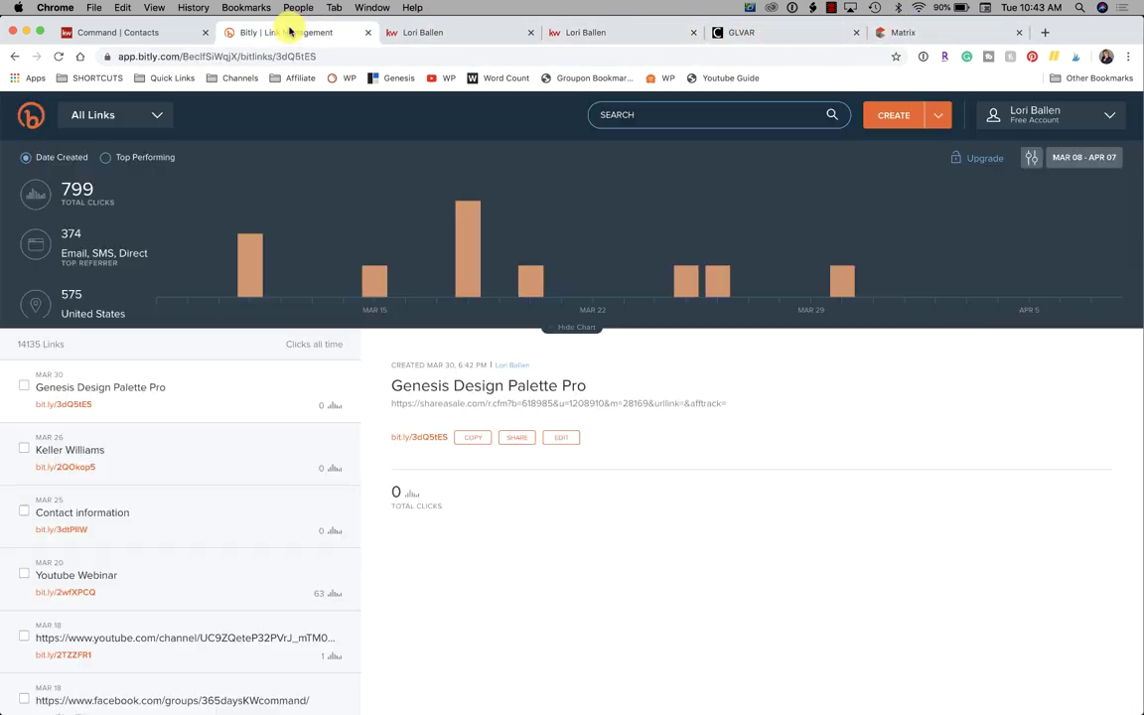
left_click(643, 115)
key("super+v")
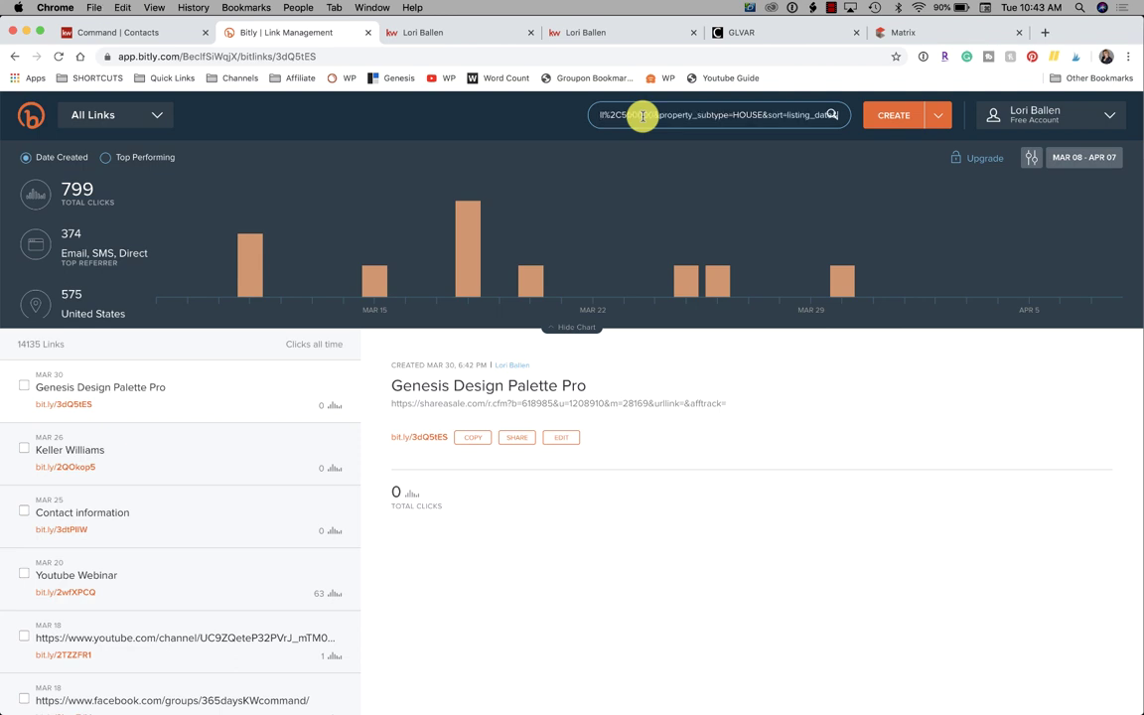
left_click(880, 113)
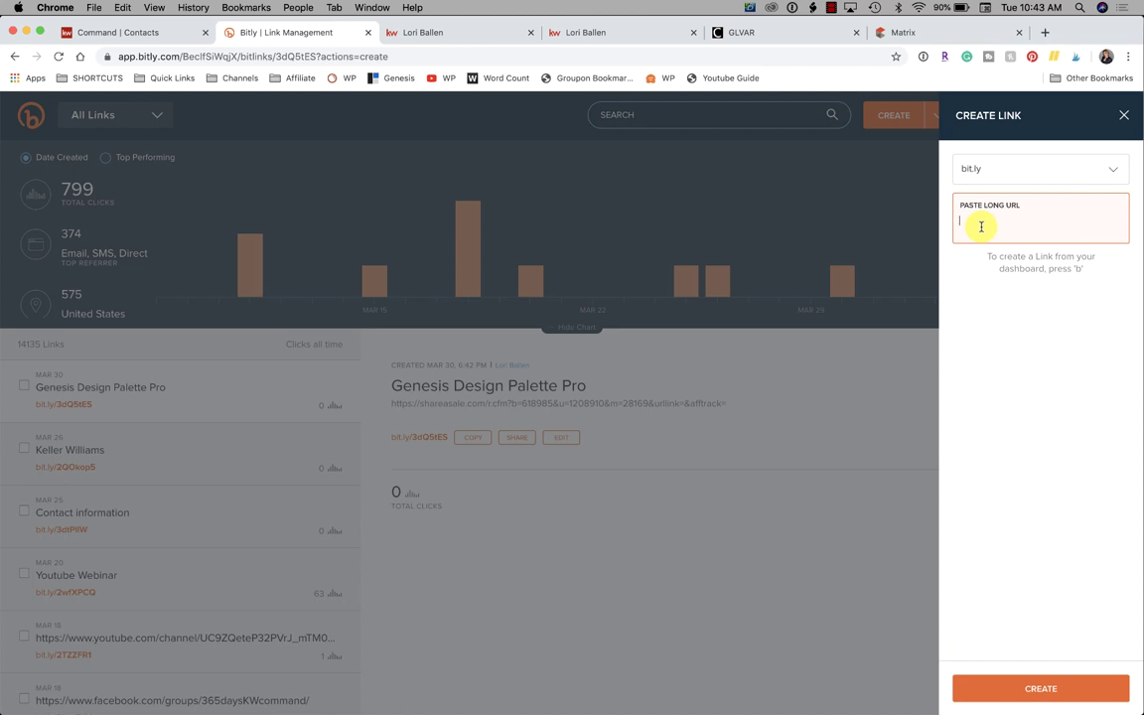
type("https://loriballenvegas.kw.com/search?price_range=null%2C500000&property_subtype=HOUSE&sort=listing_date&sortd=asc&viewport=36.38046836410295%2C-114.98262686234358%2C35.96308586284249%2C-115.45297903519514&zoom=11")
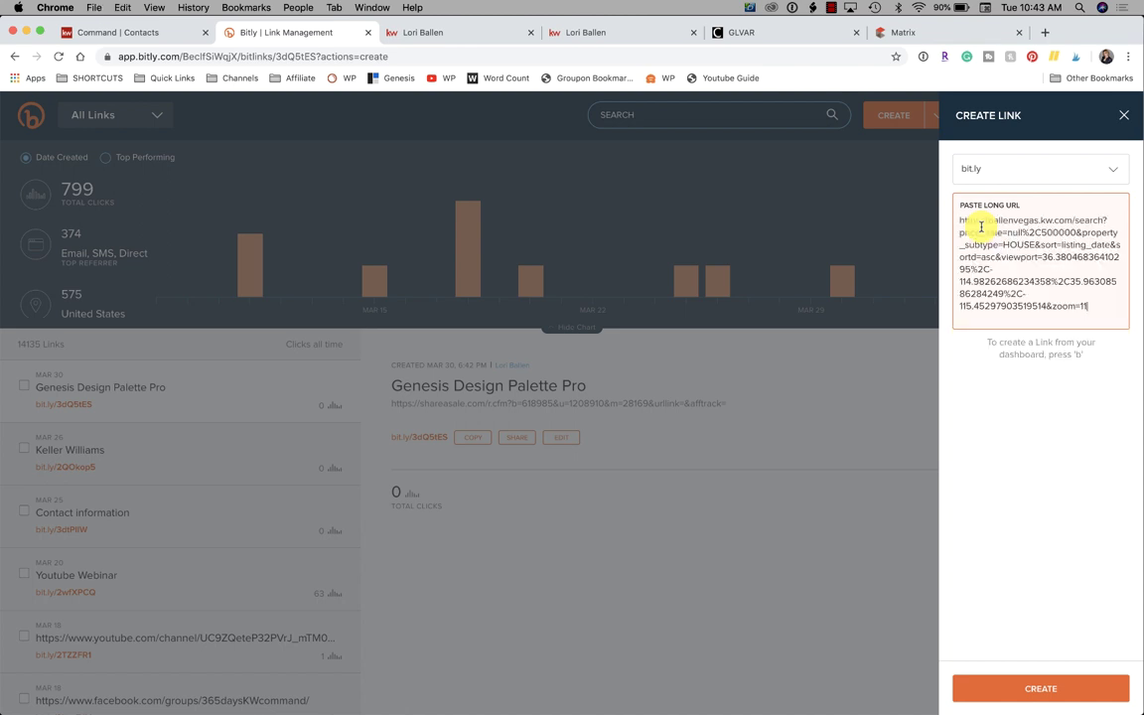
left_click(1040, 689)
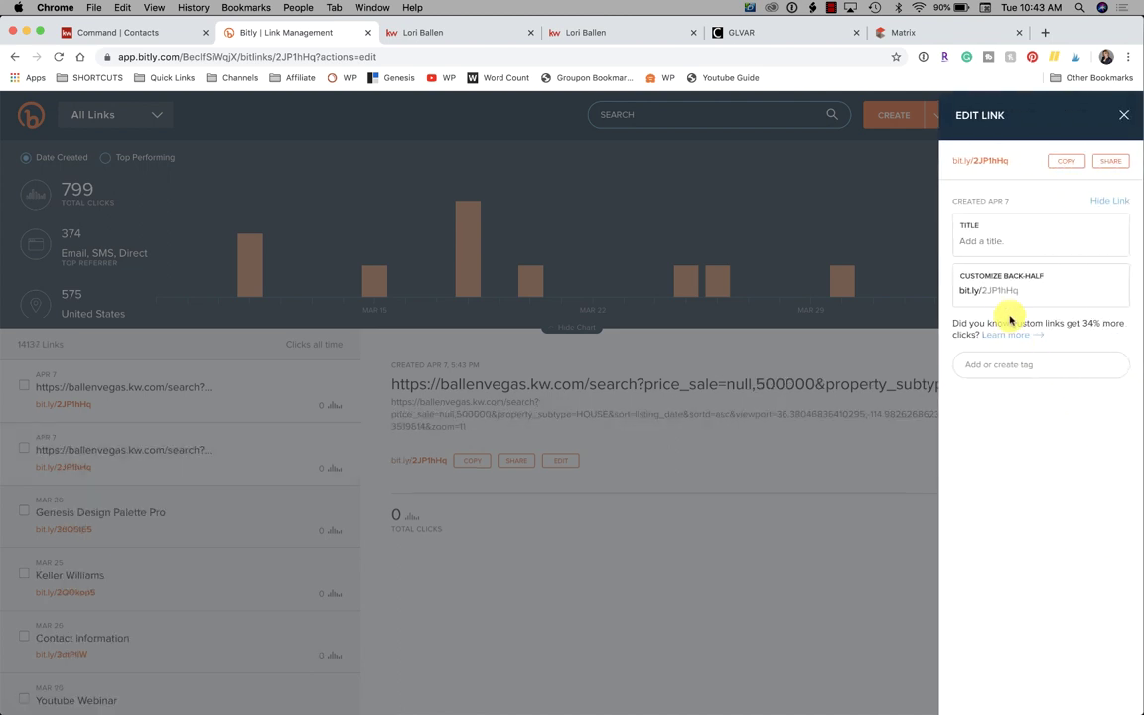
Title it 'Summerlin Under 500K Sorted Newest Listings First', save, and copy bit.ly/2JP1hHq
left_click(985, 243)
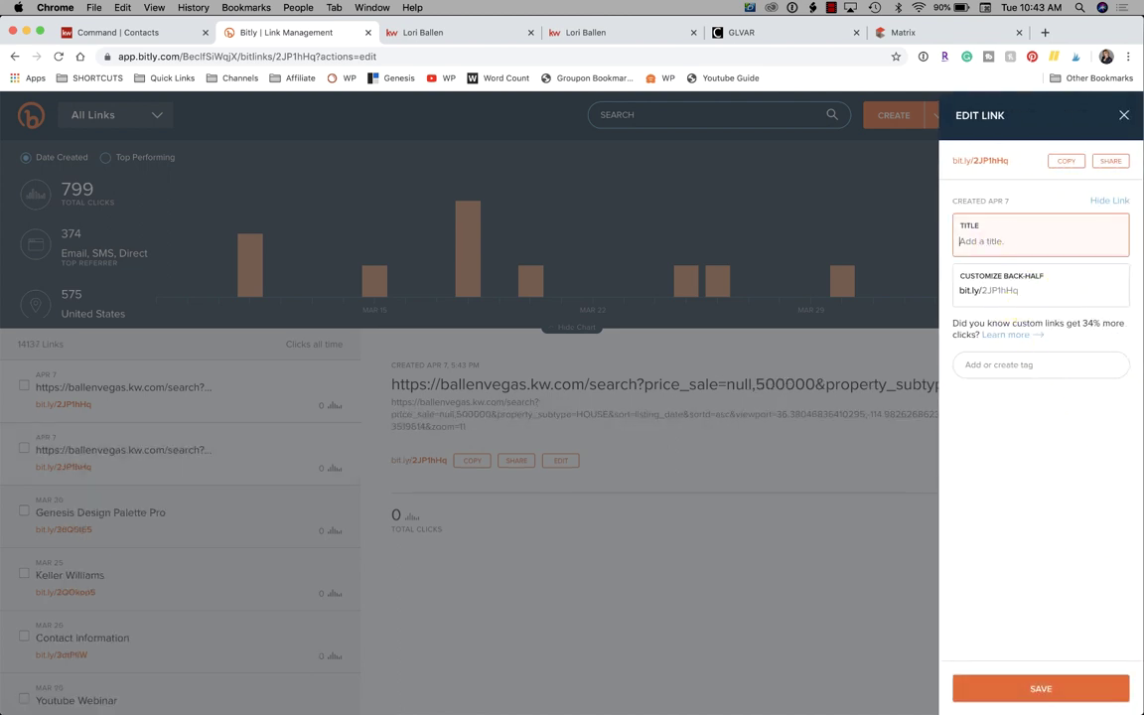
type("Su")
type("st List")
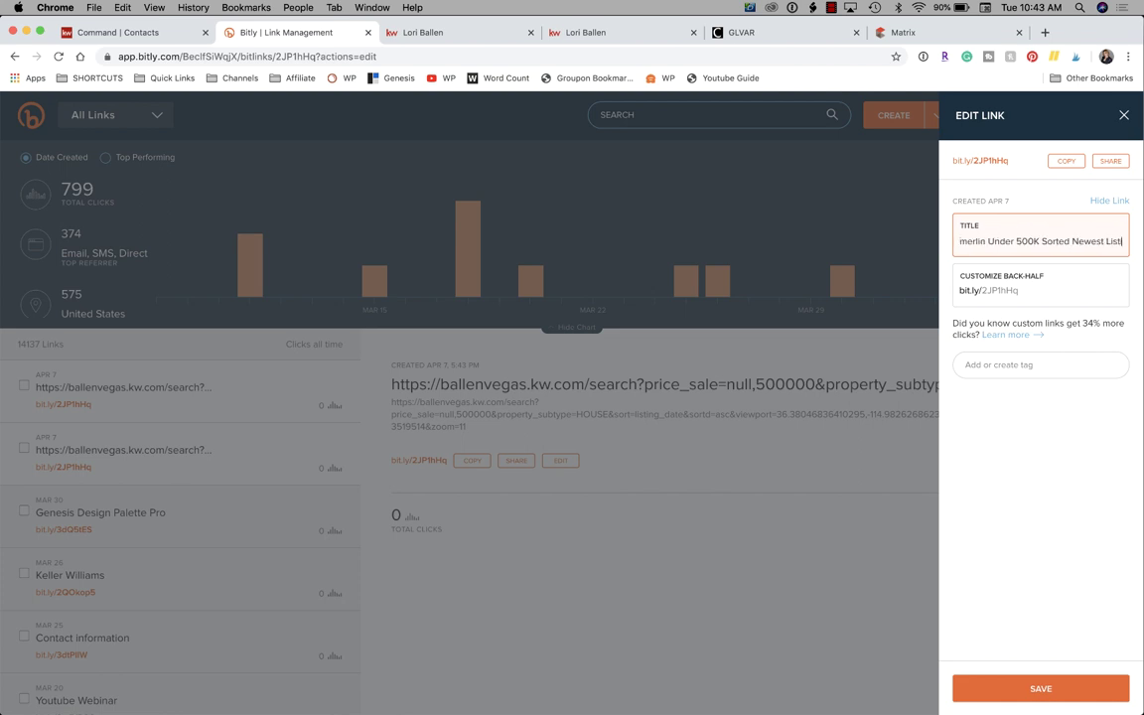
type("ings First")
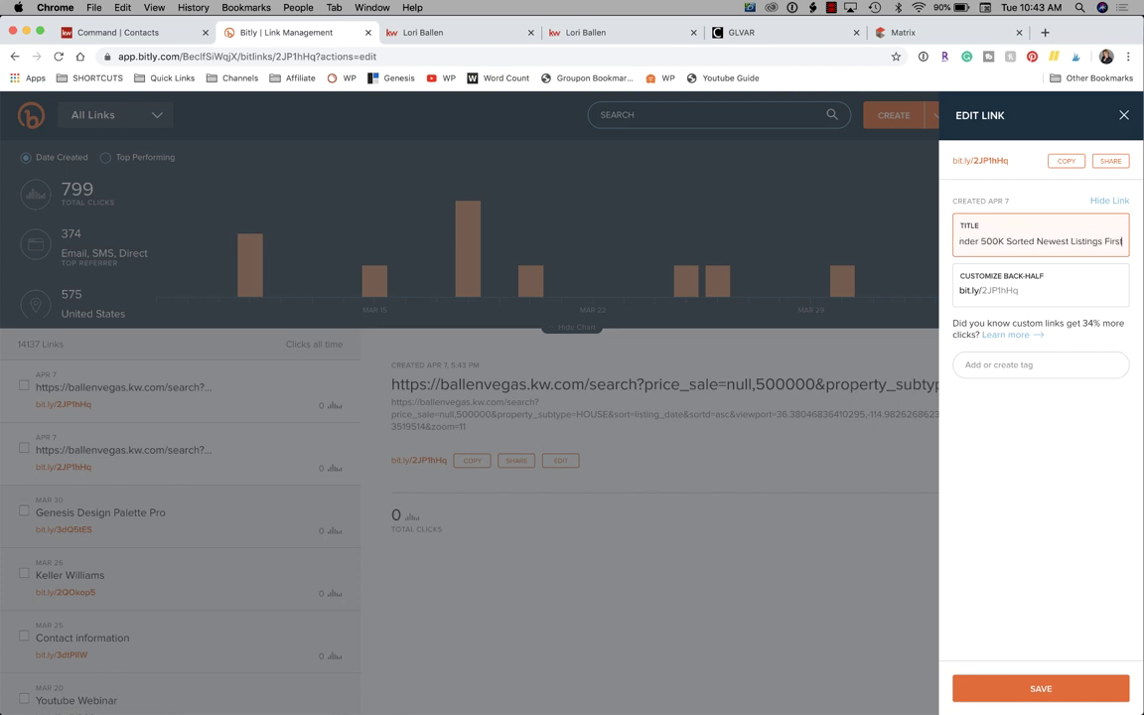
key("Return")
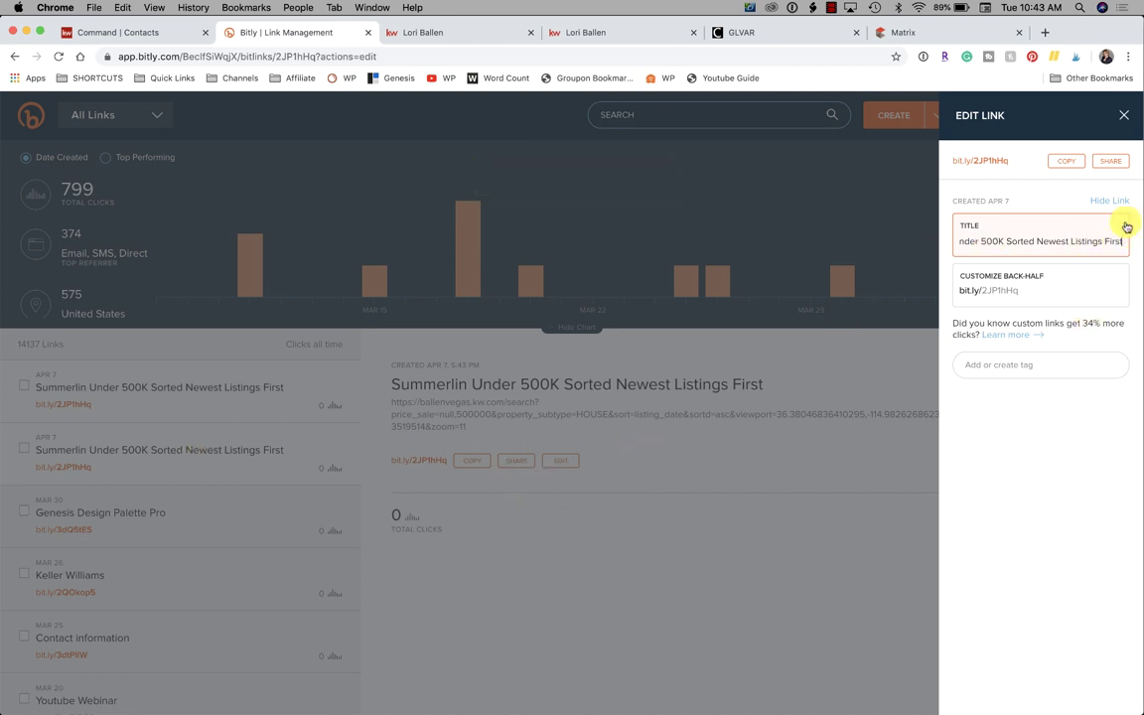
left_click(1067, 162)
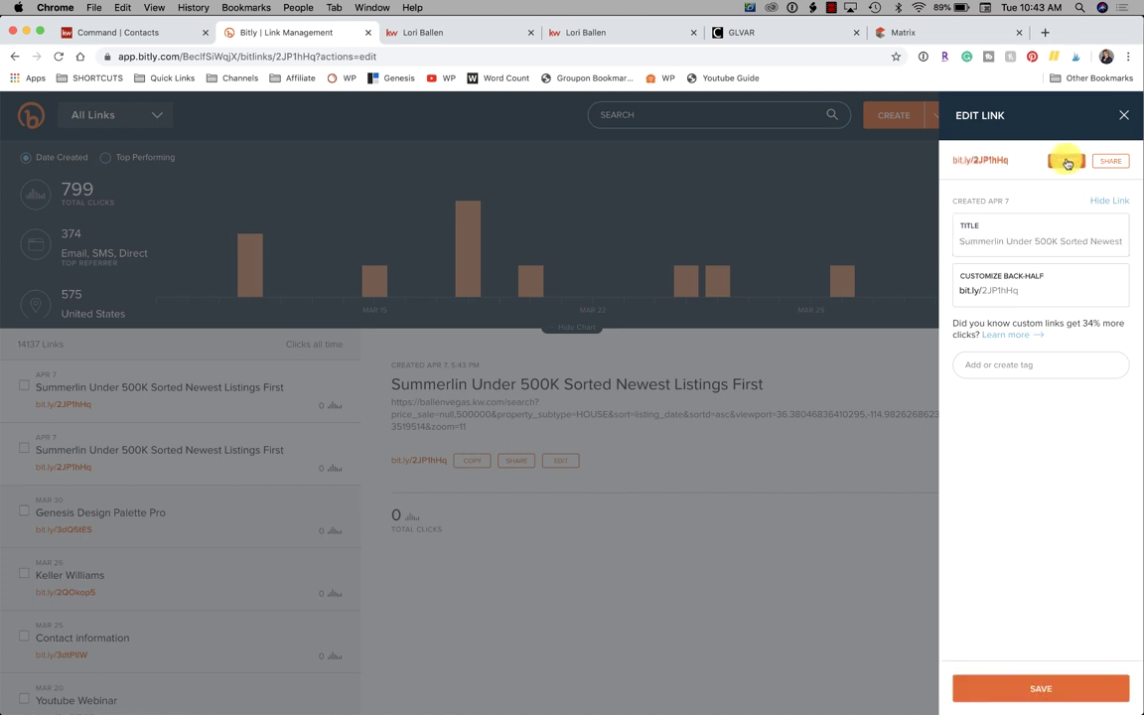
left_click(1047, 685)
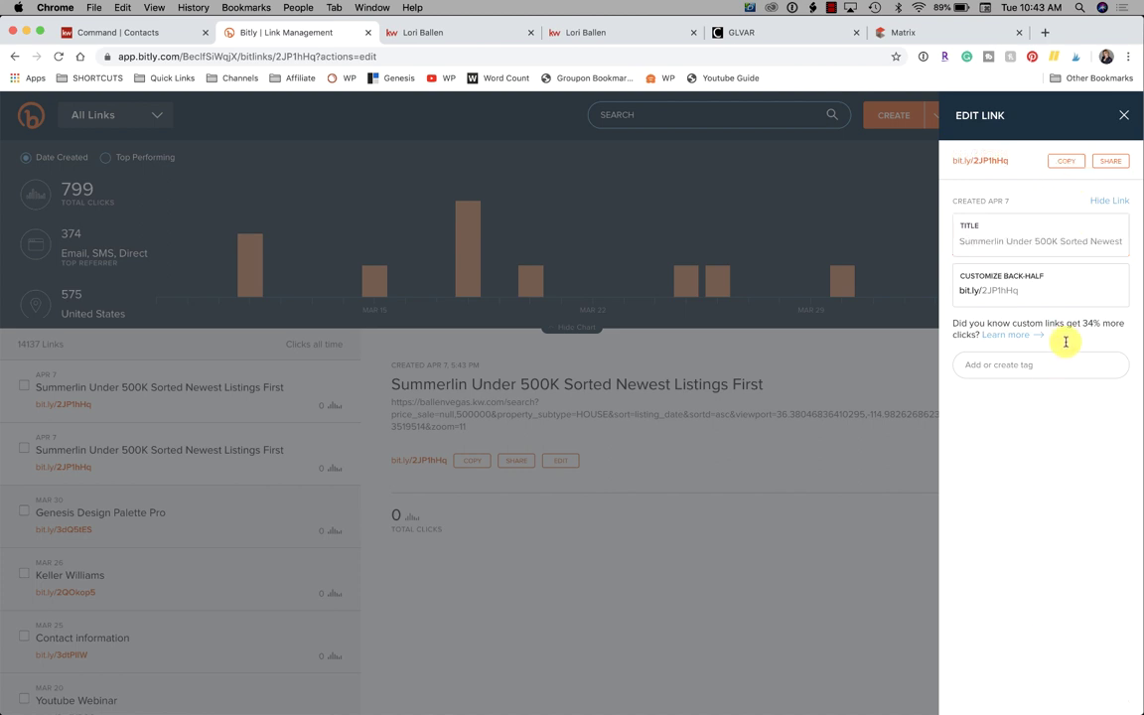
left_click(1071, 162)
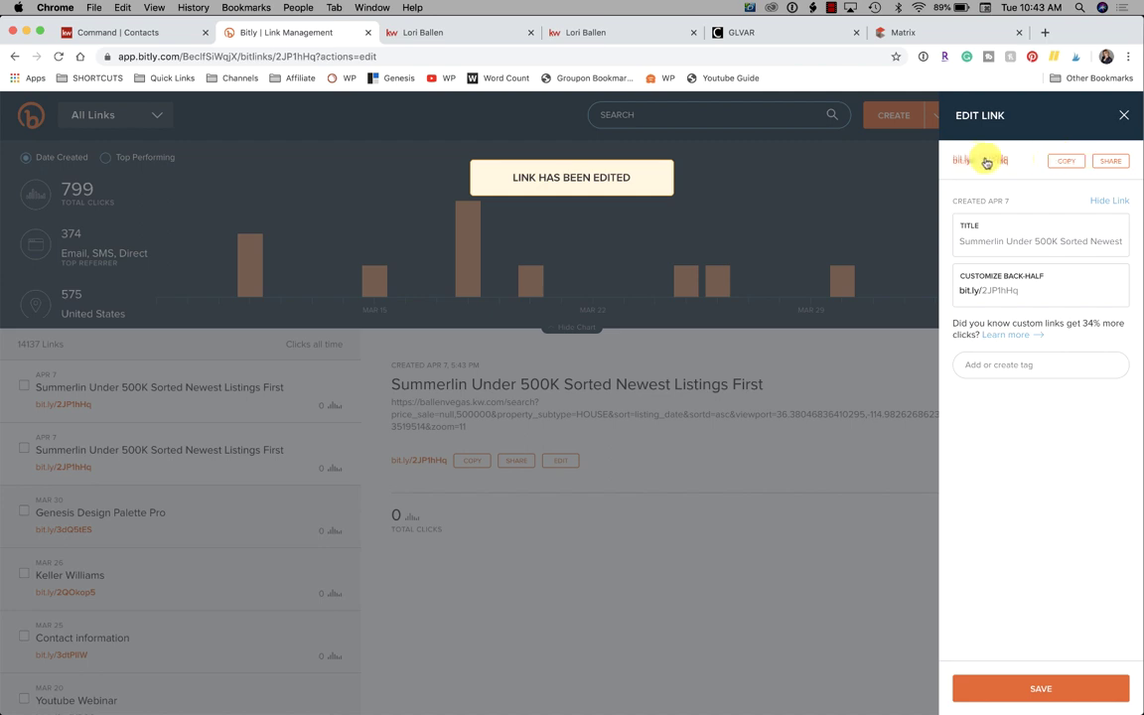
left_click(427, 32)
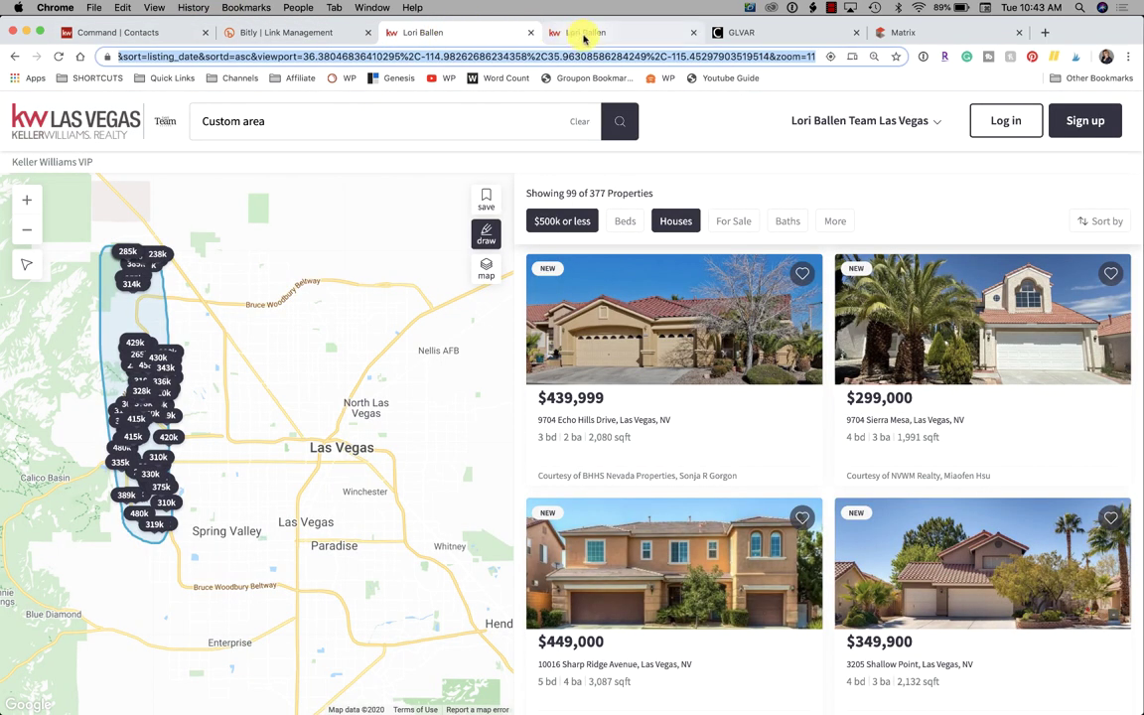
Open KW Command's SmartPlans page in a new tab
left_click(191, 36)
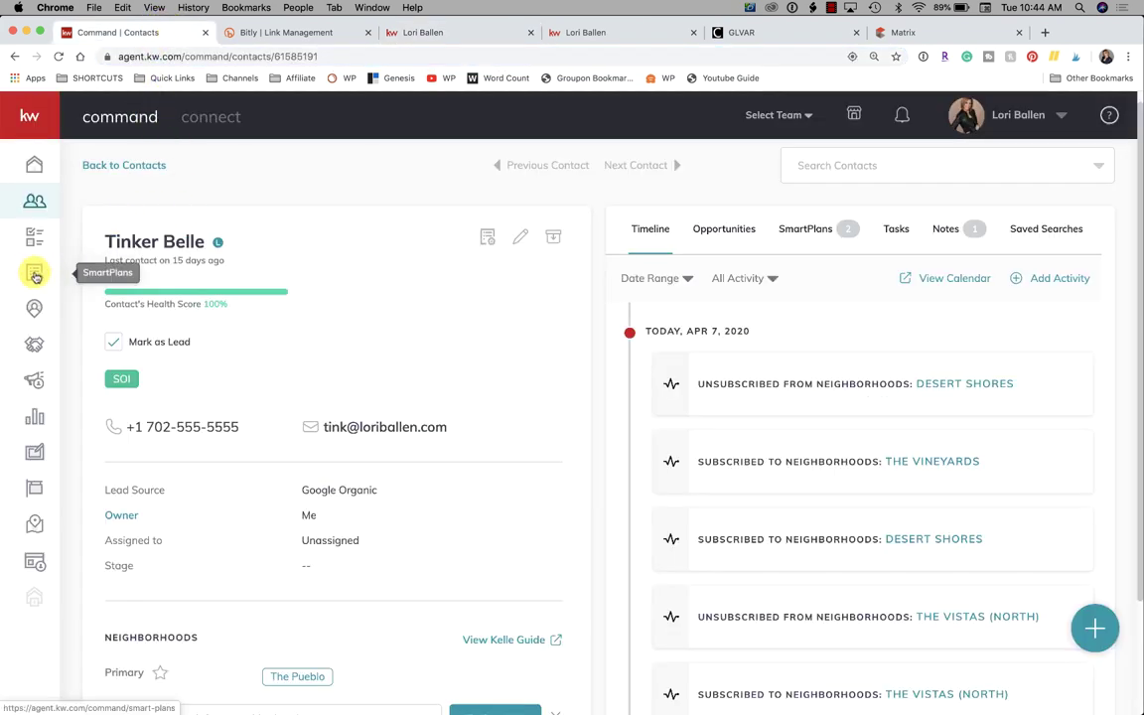
right_click(35, 275)
left_click(60, 278)
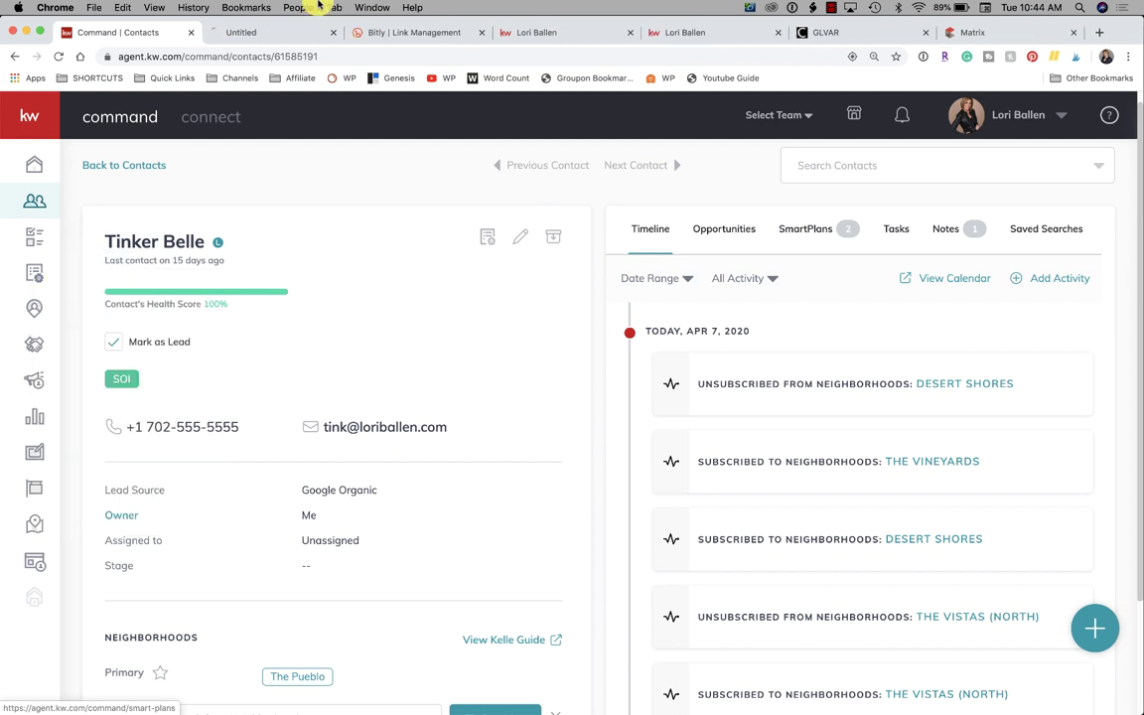
left_click(276, 34)
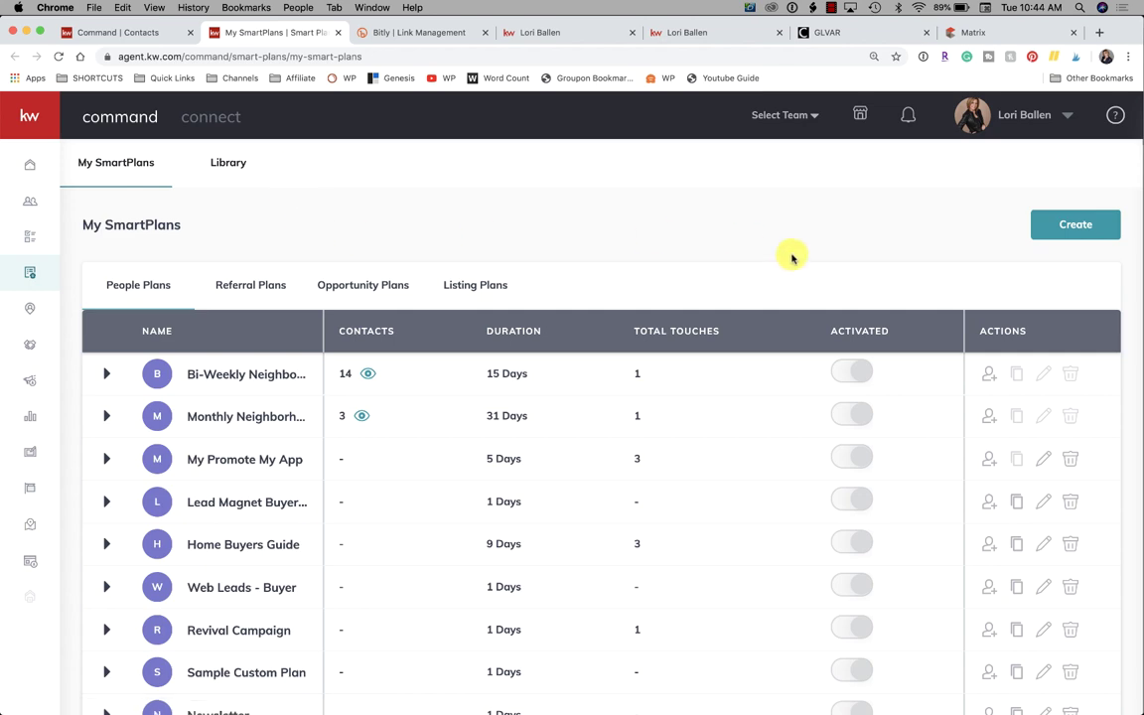
Create a new empty SmartPlan named 'Summerlin Under 500K'
left_click(1073, 227)
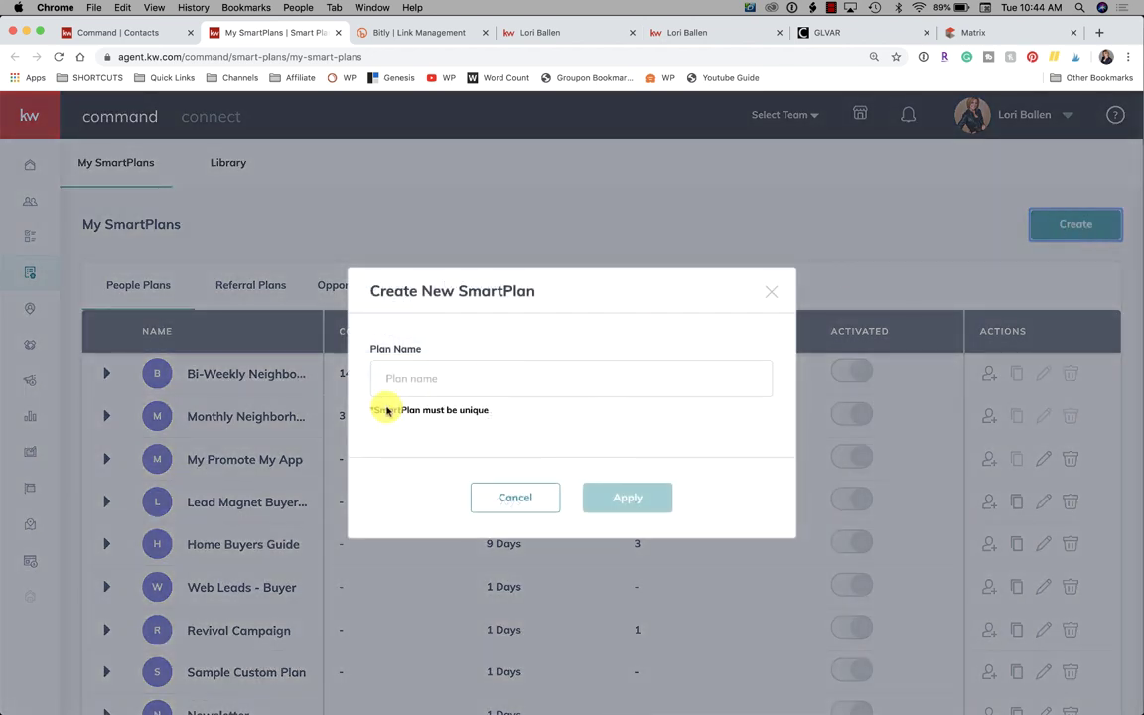
left_click(408, 386)
type("Summerlin Under 500K")
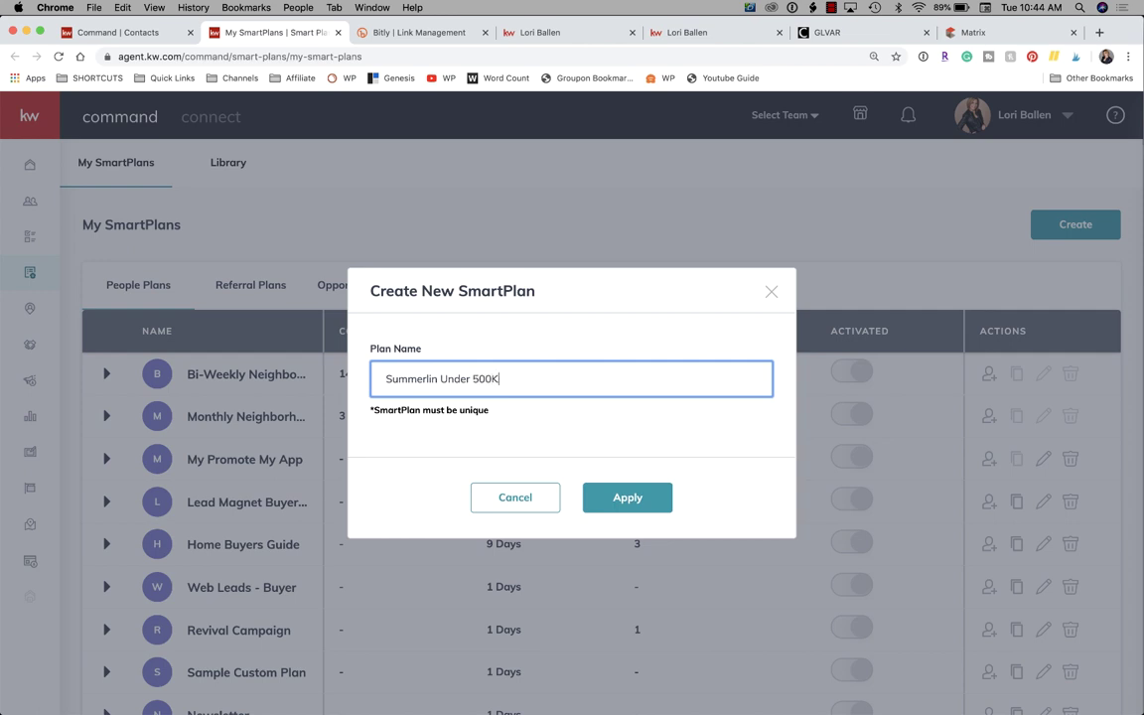
left_click(638, 502)
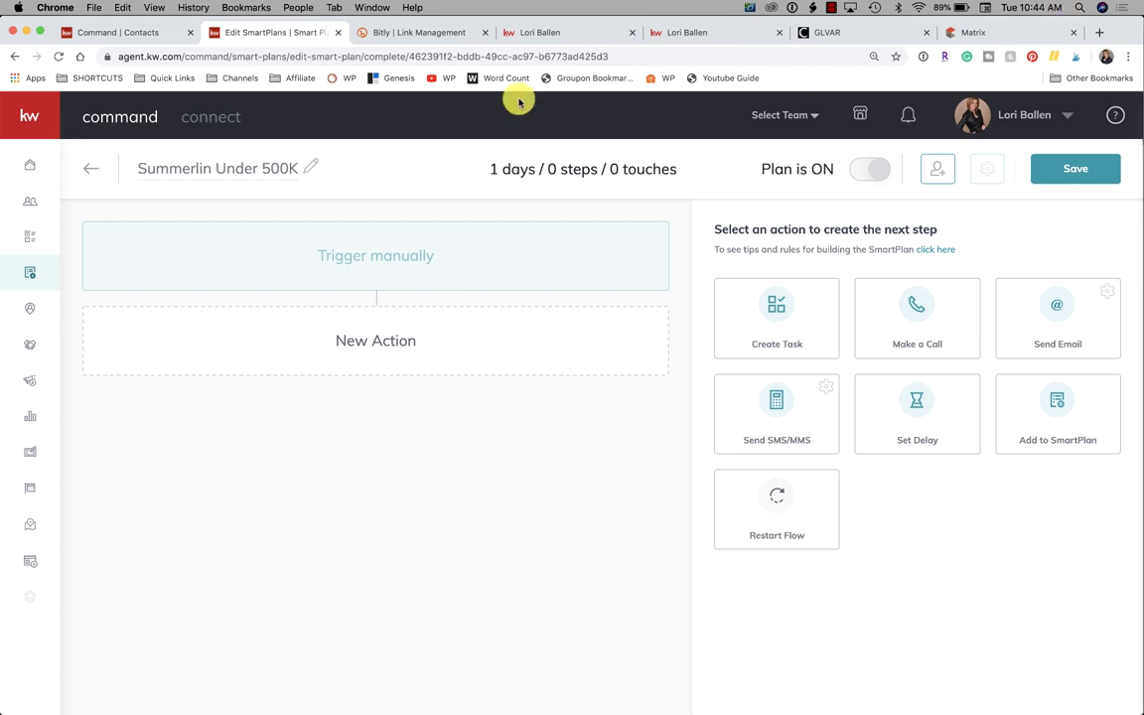
left_click(410, 33)
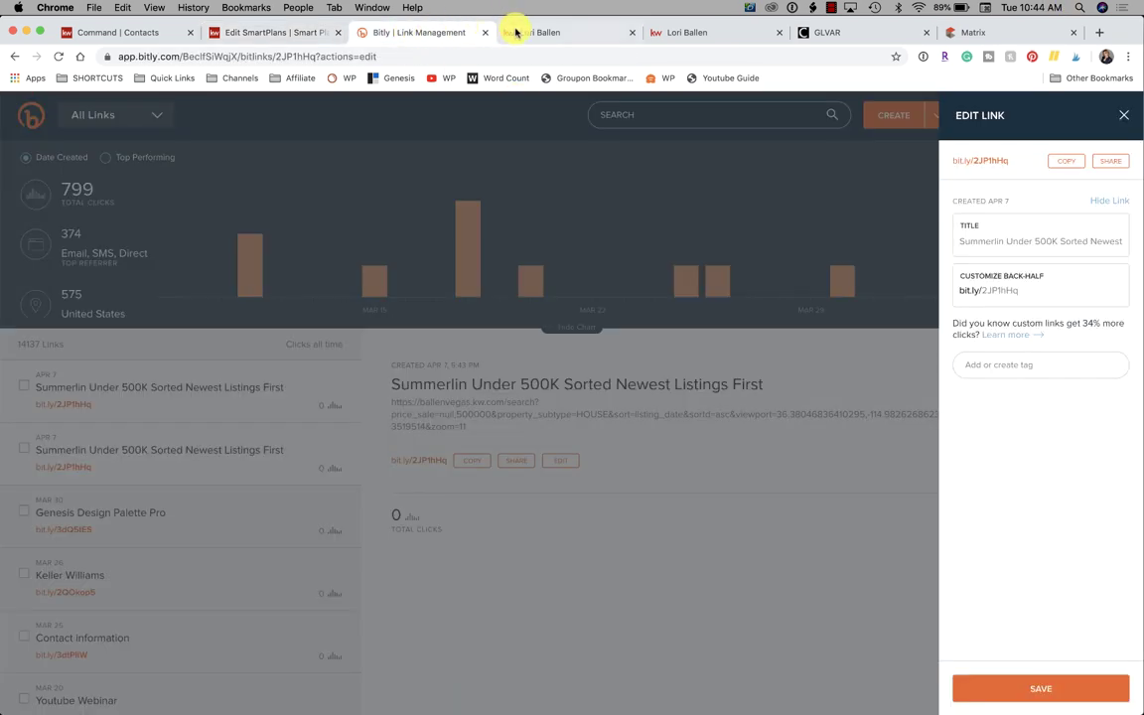
Replace 'Custom area' with a 'las vegas' search, check the sort, and select the results URL
left_click(532, 32)
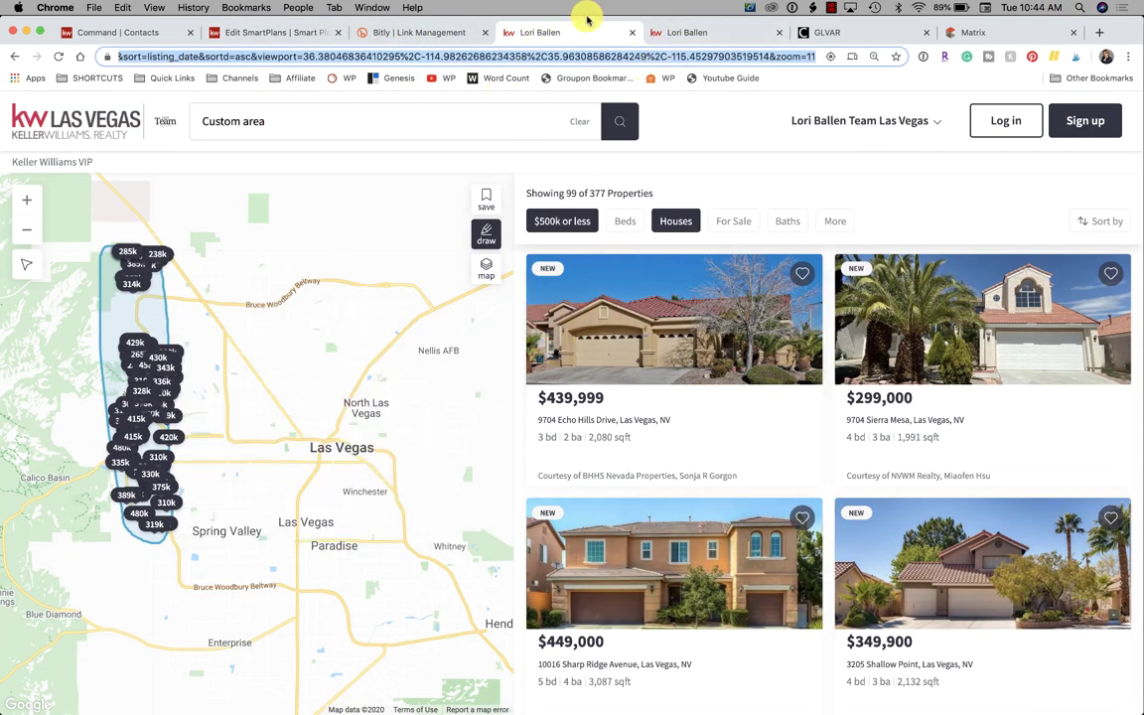
left_click_drag(291, 118, 192, 120)
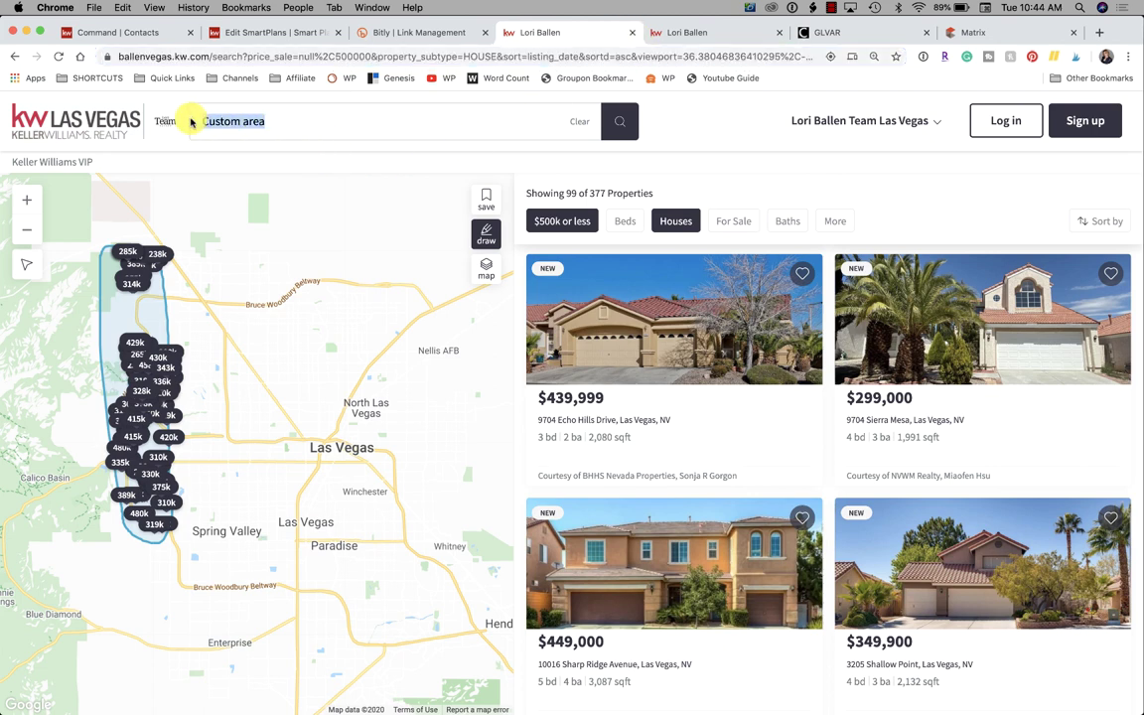
type("las vegas")
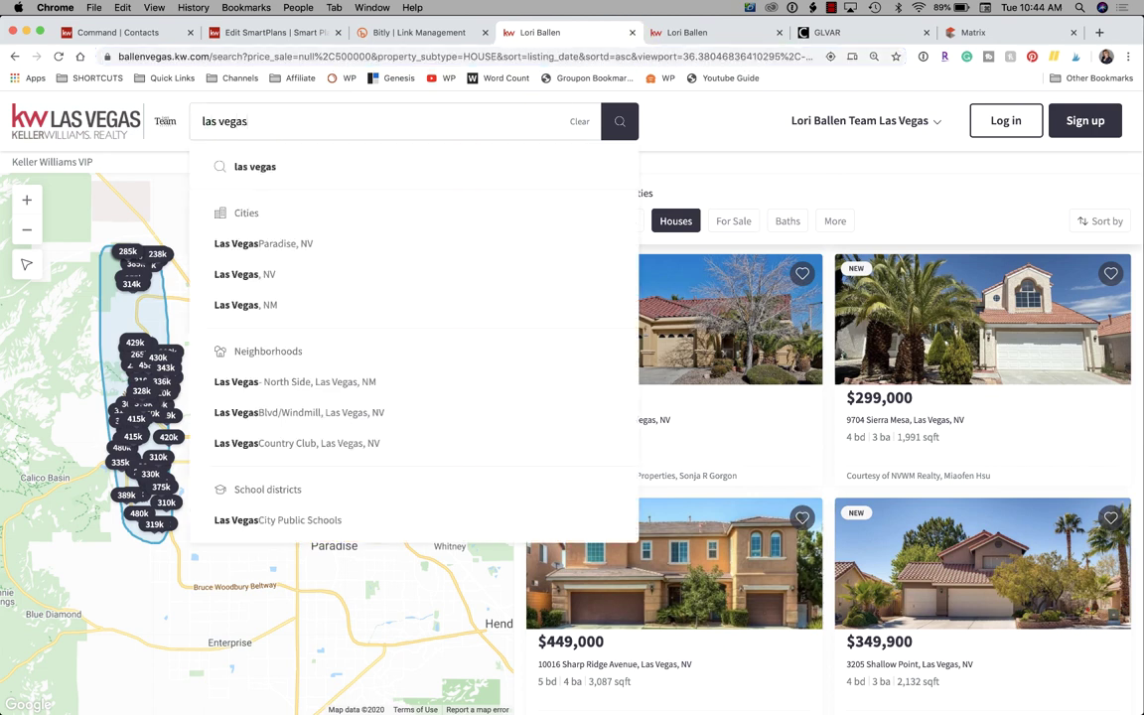
key("Return")
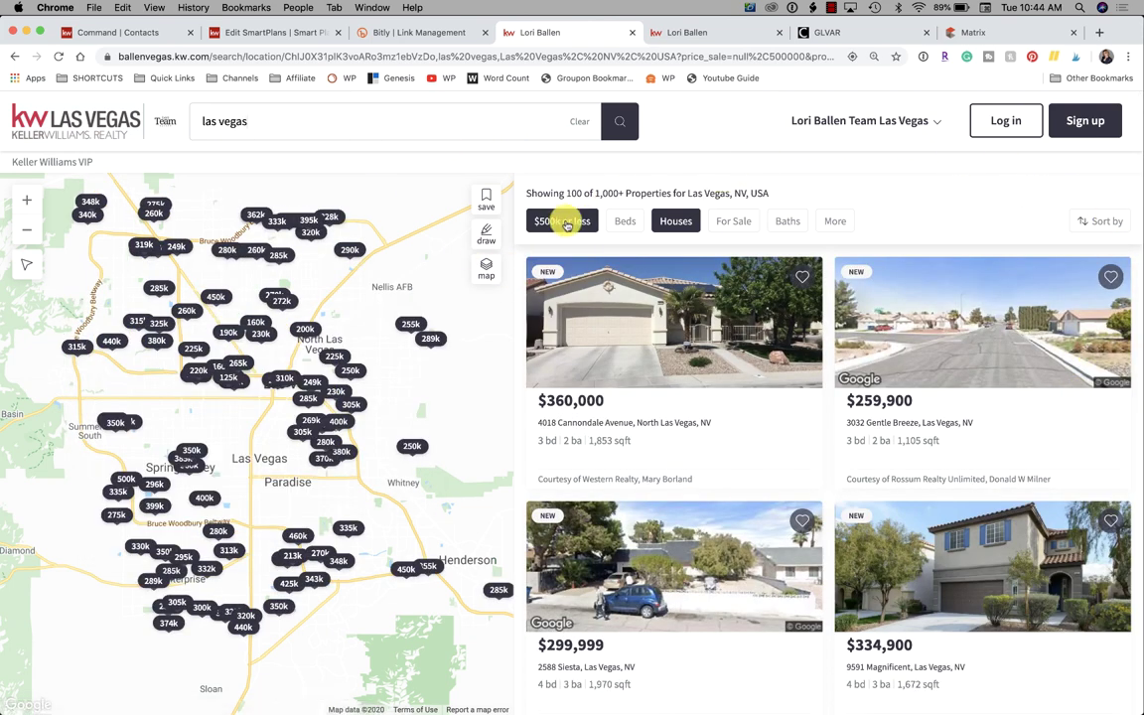
left_click(665, 231)
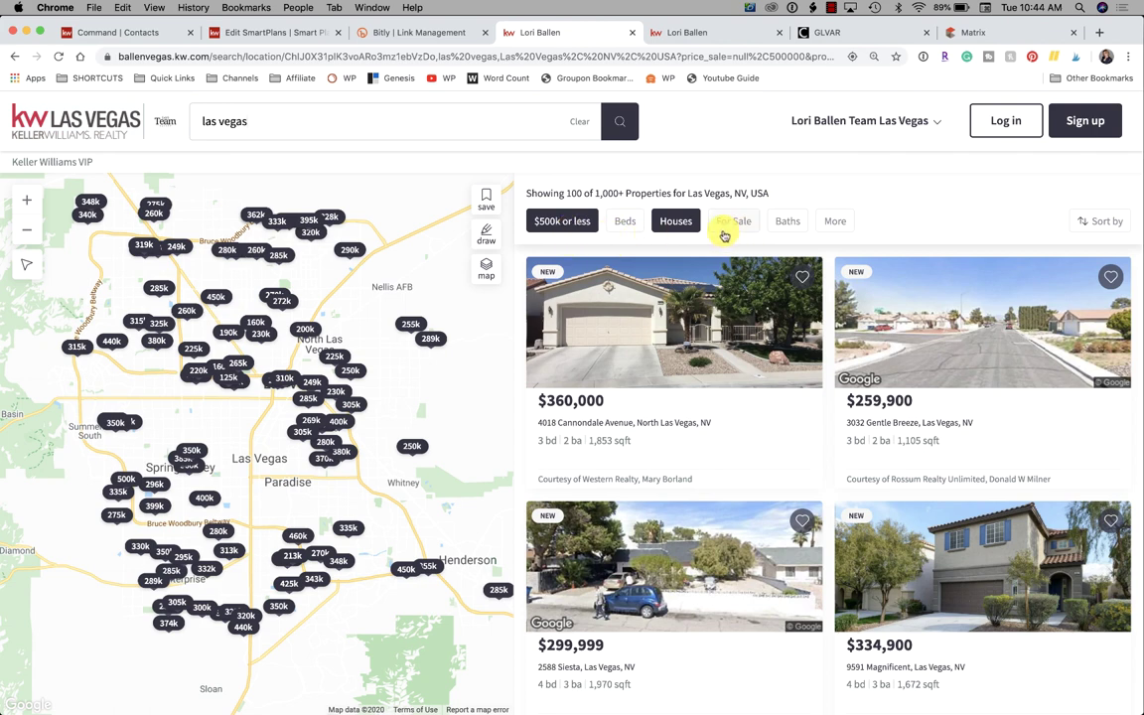
left_click(1100, 224)
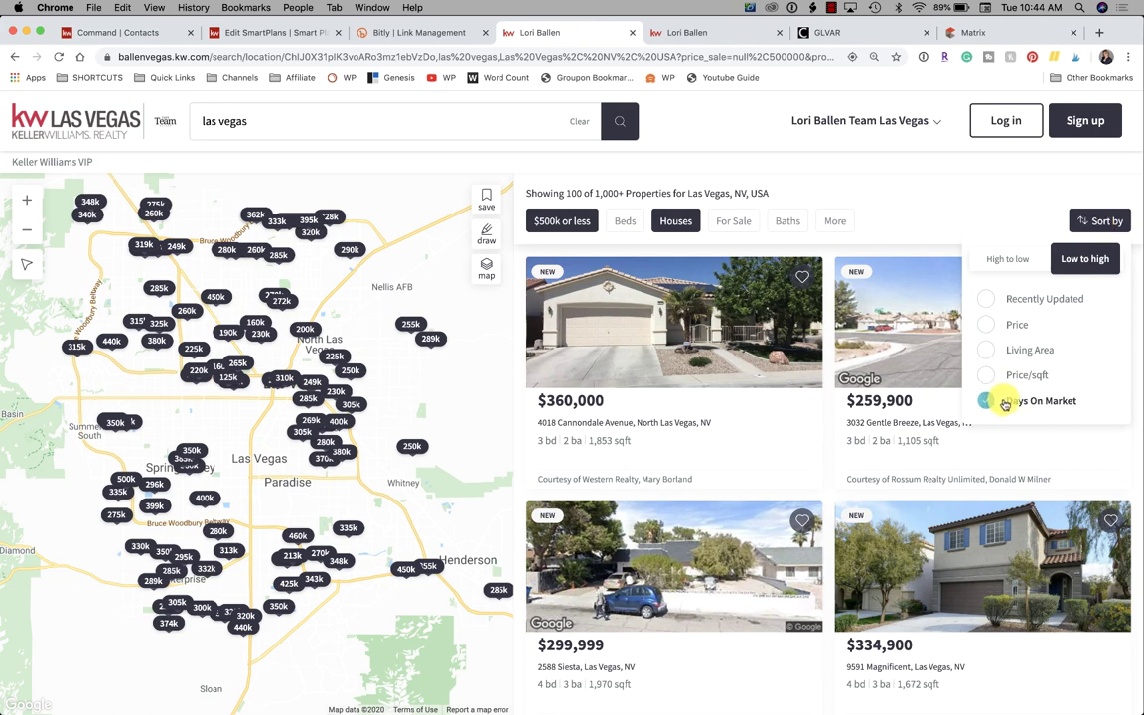
left_click(494, 56)
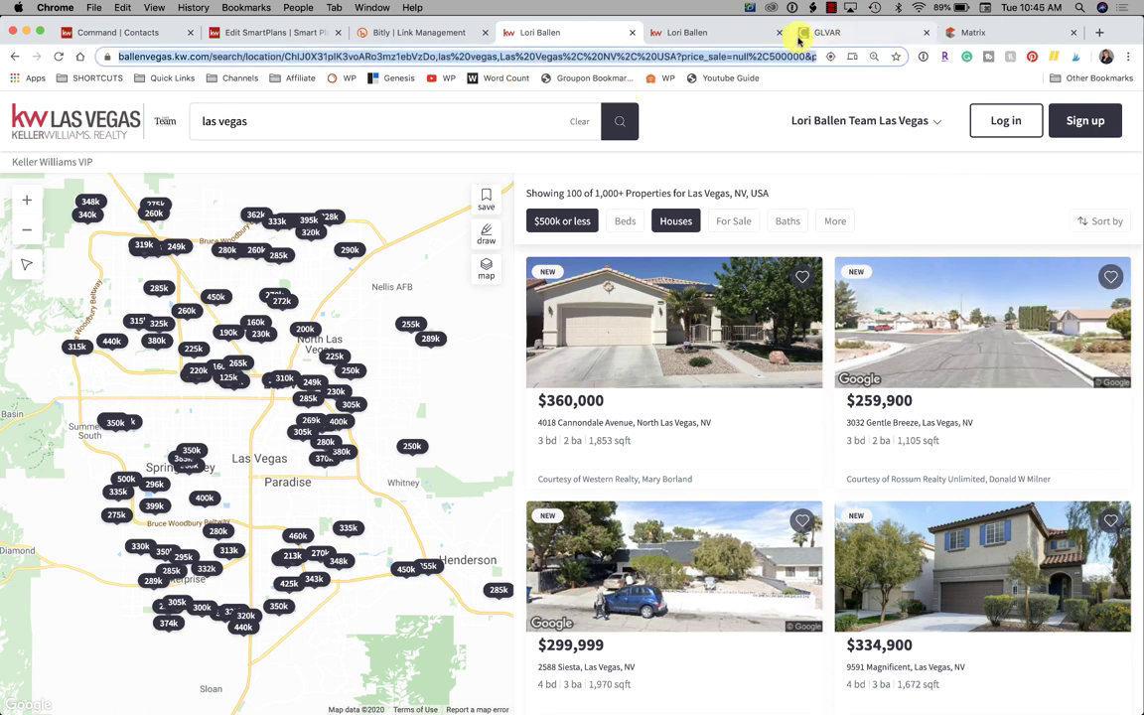
left_click(401, 37)
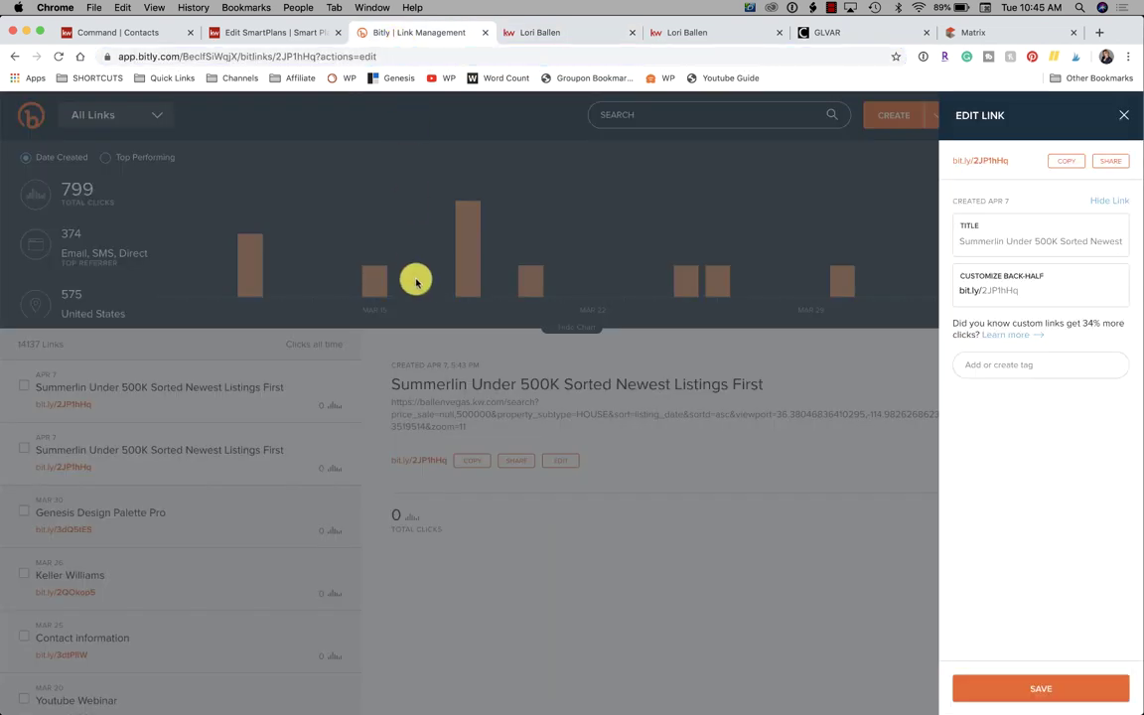
Create a new Bitly short link from the pasted Las Vegas search address
left_click(764, 127)
left_click(900, 121)
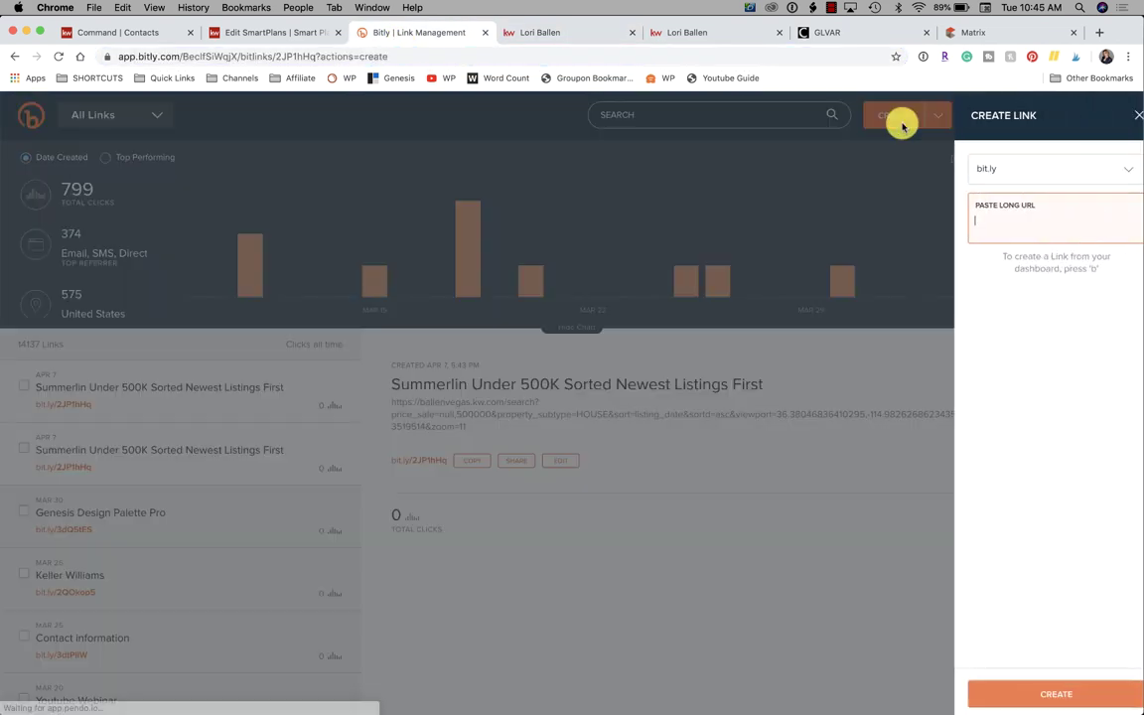
type("https://ballenvegas.kw.com/search/location/ChIJ0X31pIK3voARo3mz1ebVzDo,las%20vegas,Las%20Vegas%2C%20NV%2C%20USA?price_sale=null%2C900000&property_subtype=HOUSE&sort=listing_date&sortd=asc&viewport=36.3%2C-114.95%2C35.95%2C-115.4")
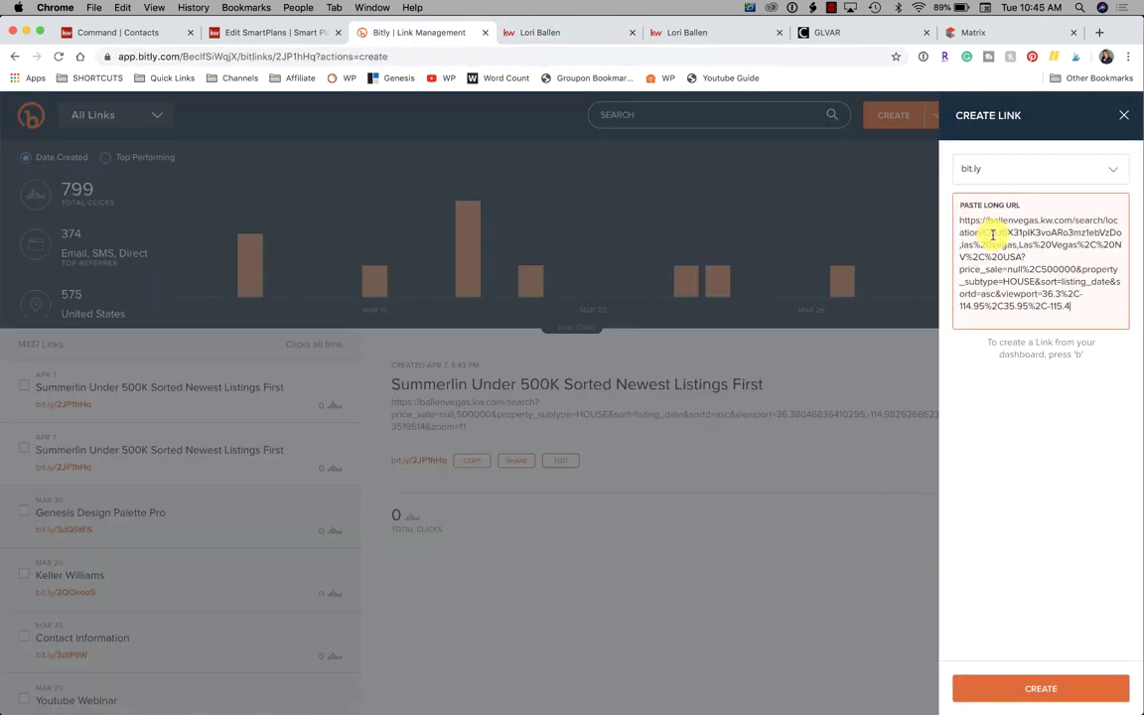
left_click(1039, 687)
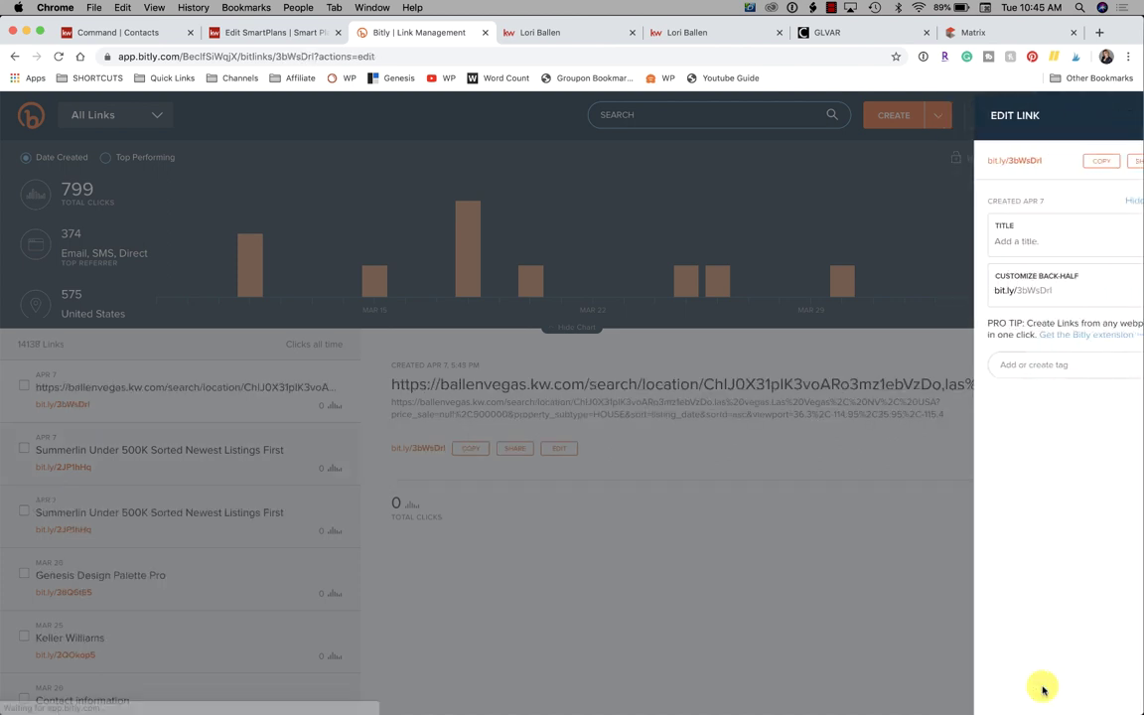
Title it 'Las Vegas Houses Under 500K Newest First', save, and copy bit.ly/3bWsDrl
left_click(1022, 236)
type("Las Vegas Houses Under 500K")
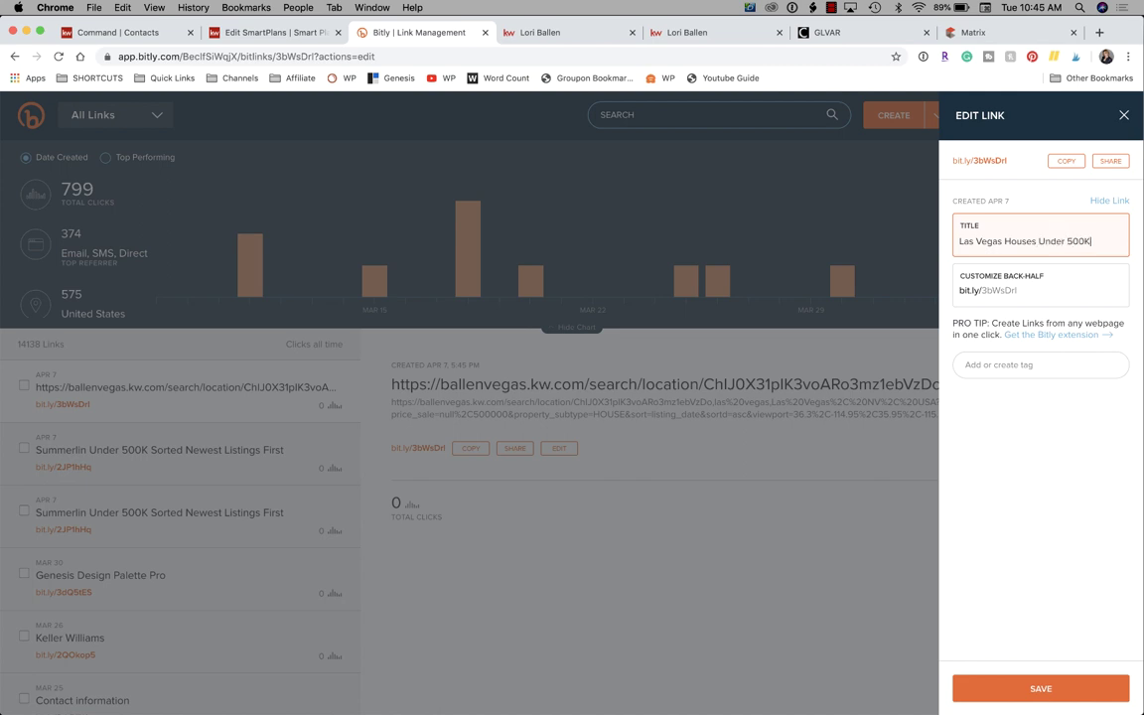
type("Newest First")
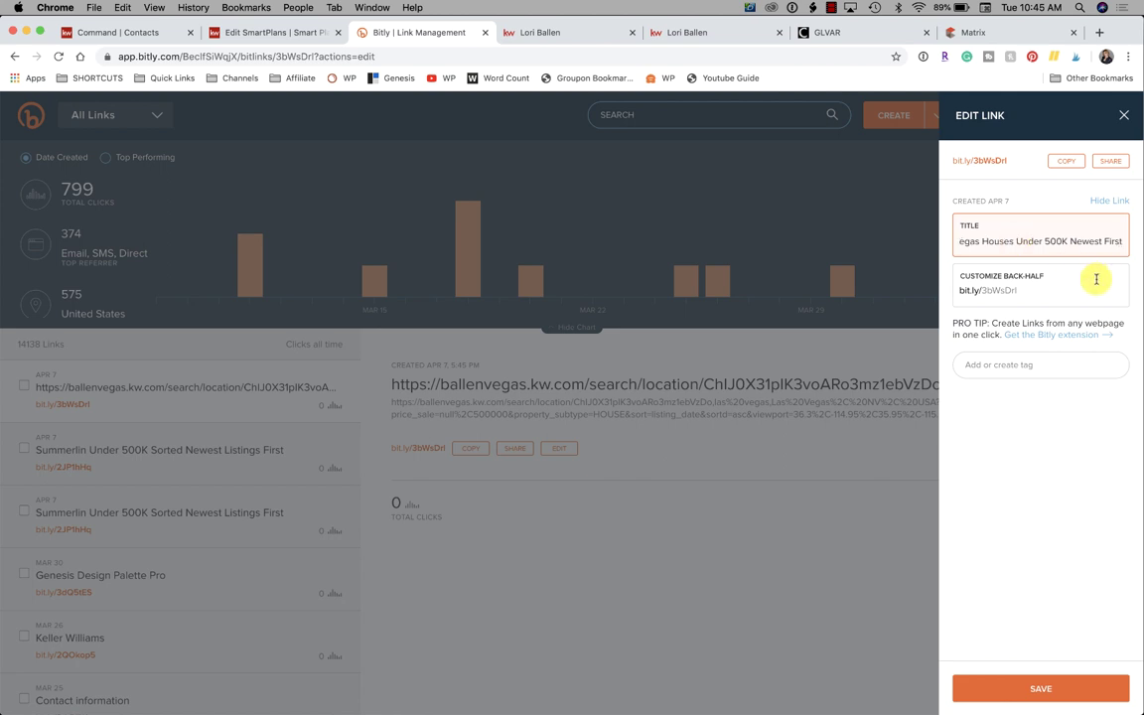
left_click(1090, 687)
left_click(1068, 159)
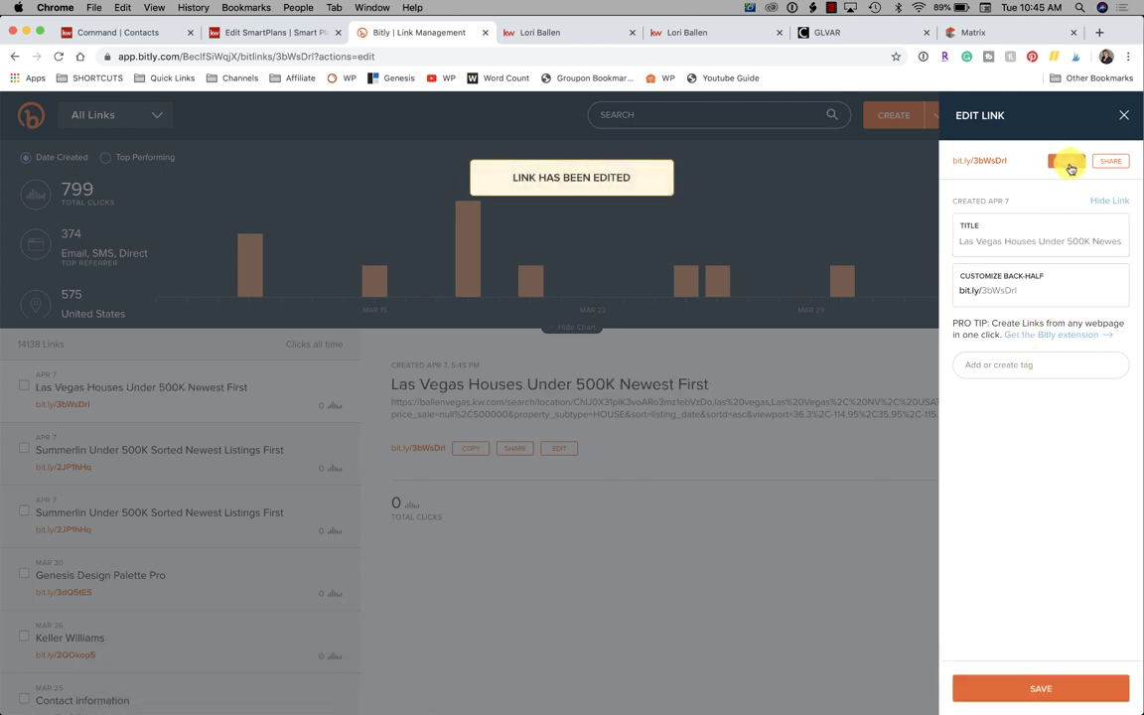
left_click(295, 33)
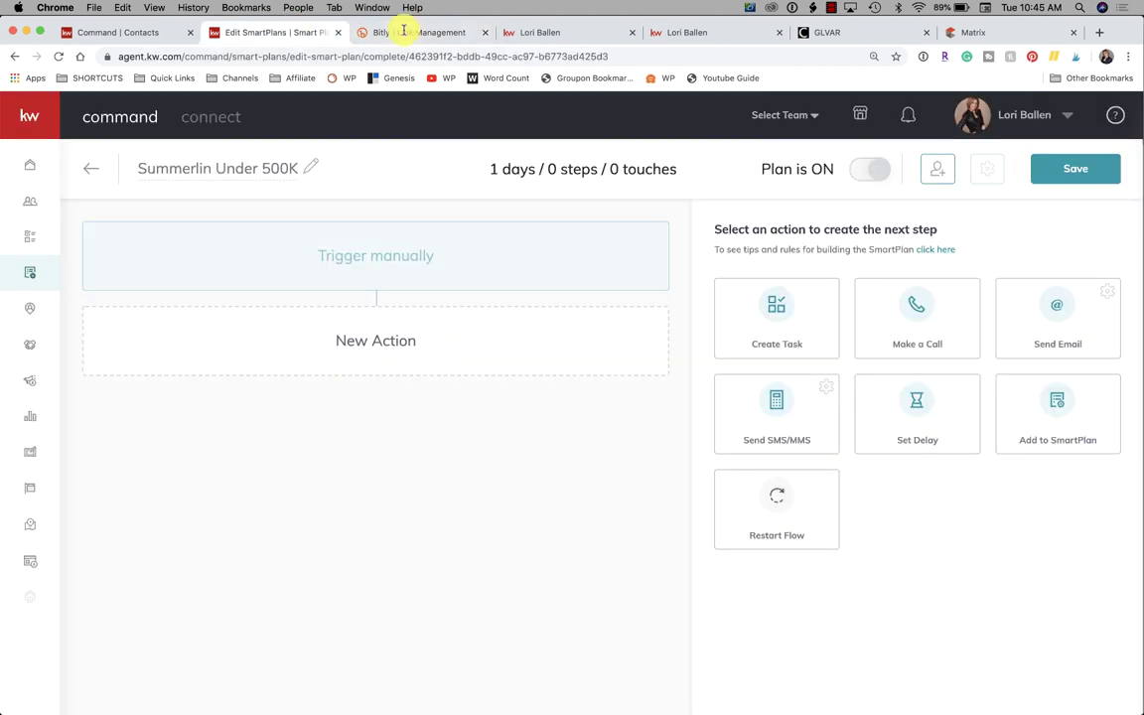
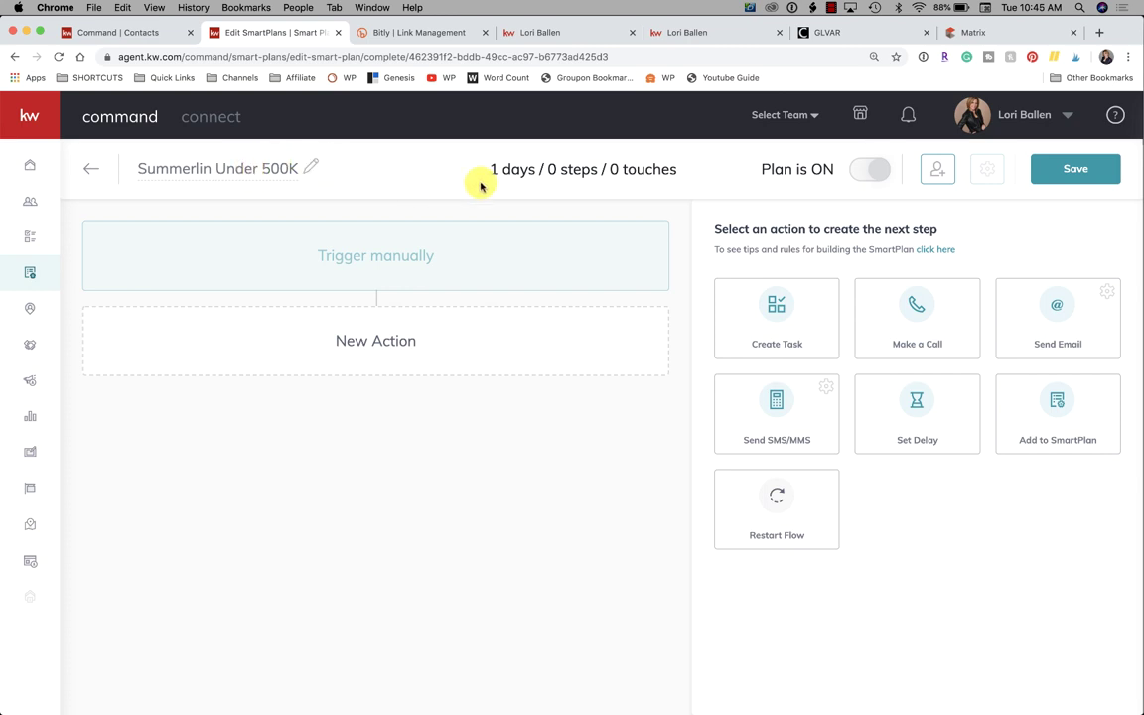
Replace the plan title 'Summerlin Under 500K' with 'Las Vegas Homes Under 500K Newest First' and confirm it
left_click(306, 169)
left_click(253, 174)
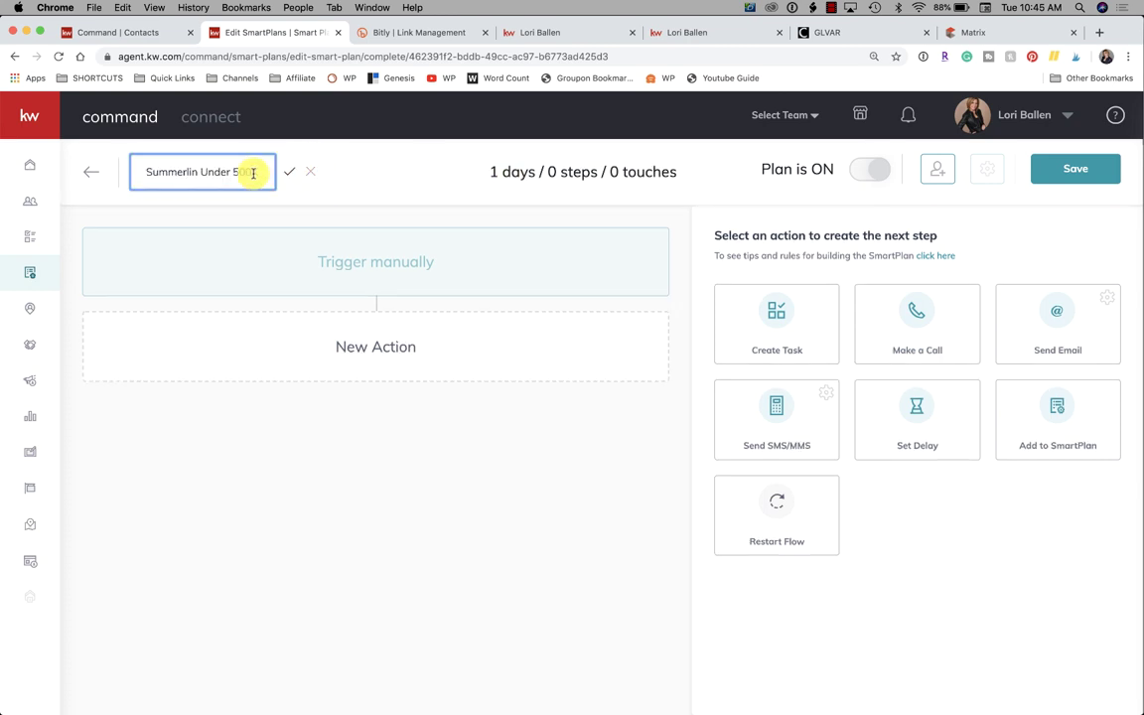
key("super+a")
type("La")
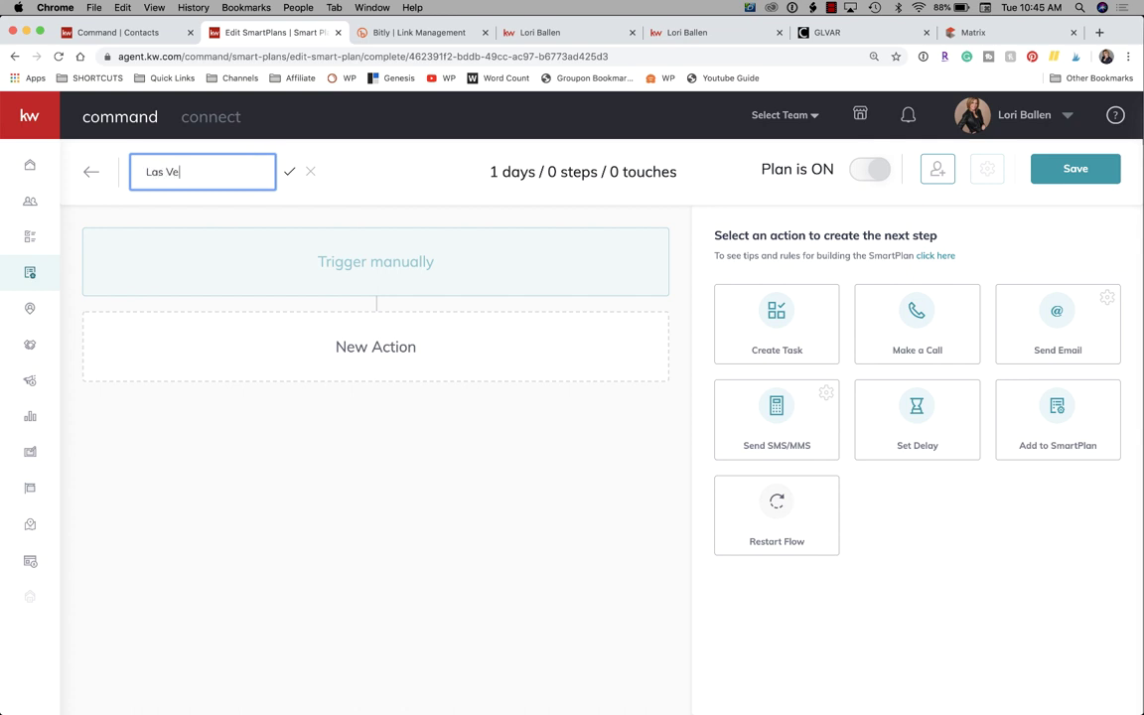
key("BackSpace")
key("BackSpace")
type("mes Undee")
key("BackSpace")
type("r 500K")
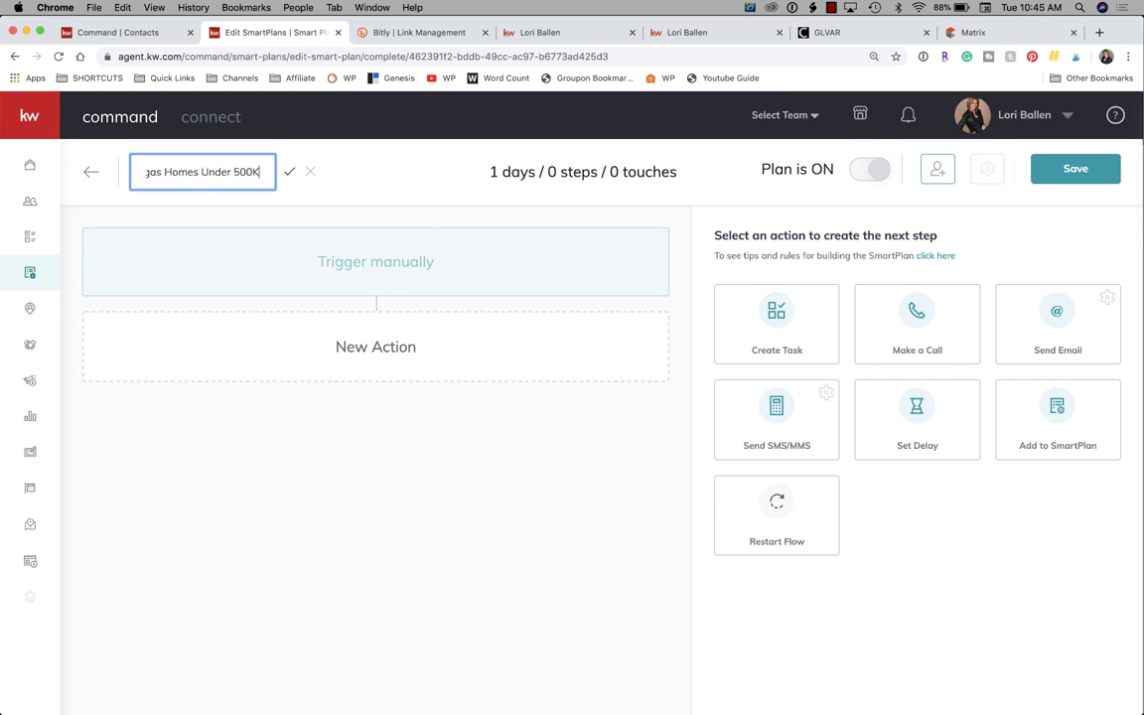
type(" Newes")
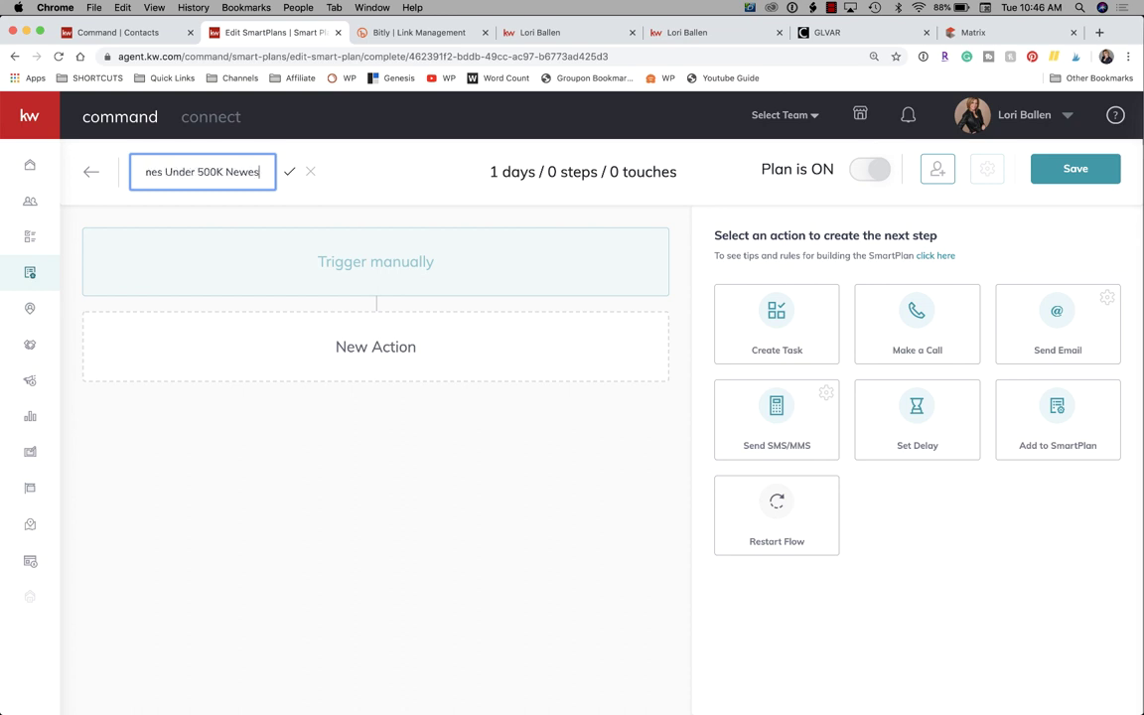
type("t Find")
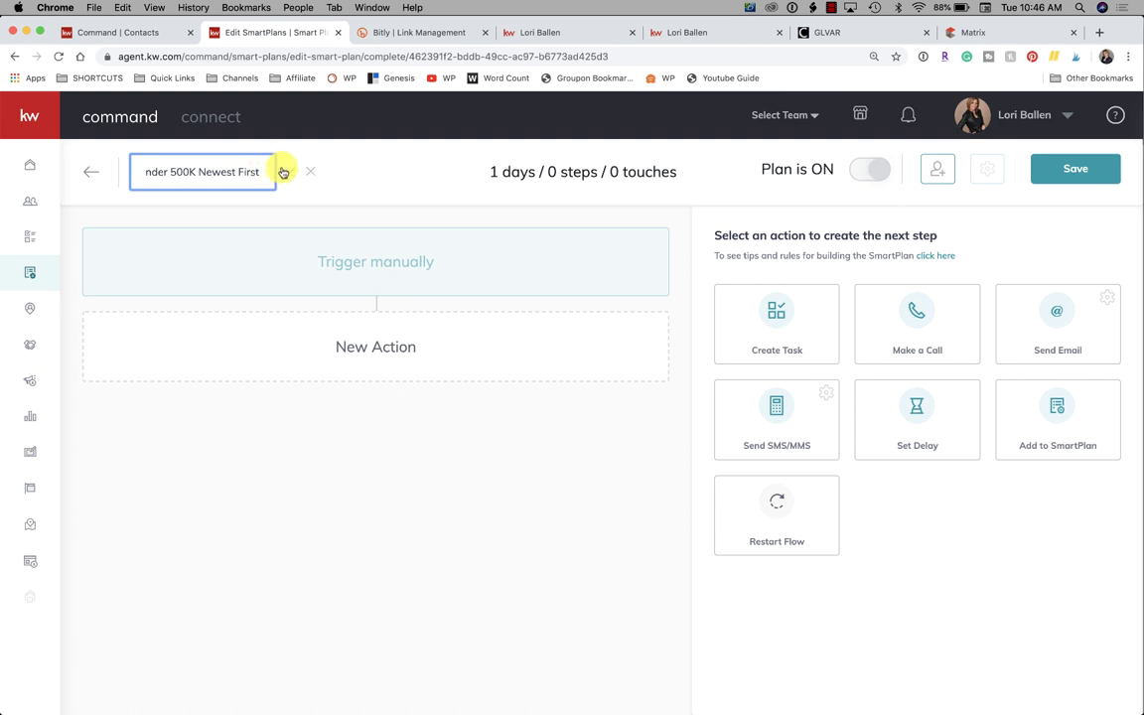
left_click(289, 173)
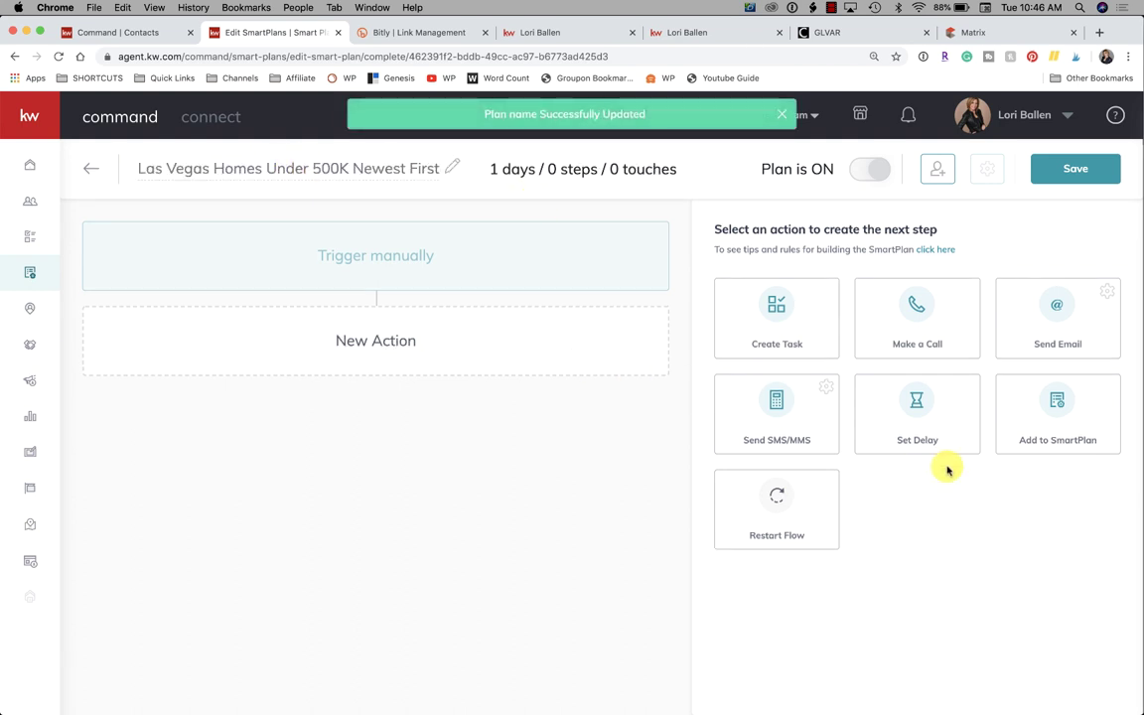
Add a Send Email step with subject 'Just Listed Homes in Las Vegas' and a body starting 'Hi'
left_click(1058, 308)
scroll(258, 432, "down", 5)
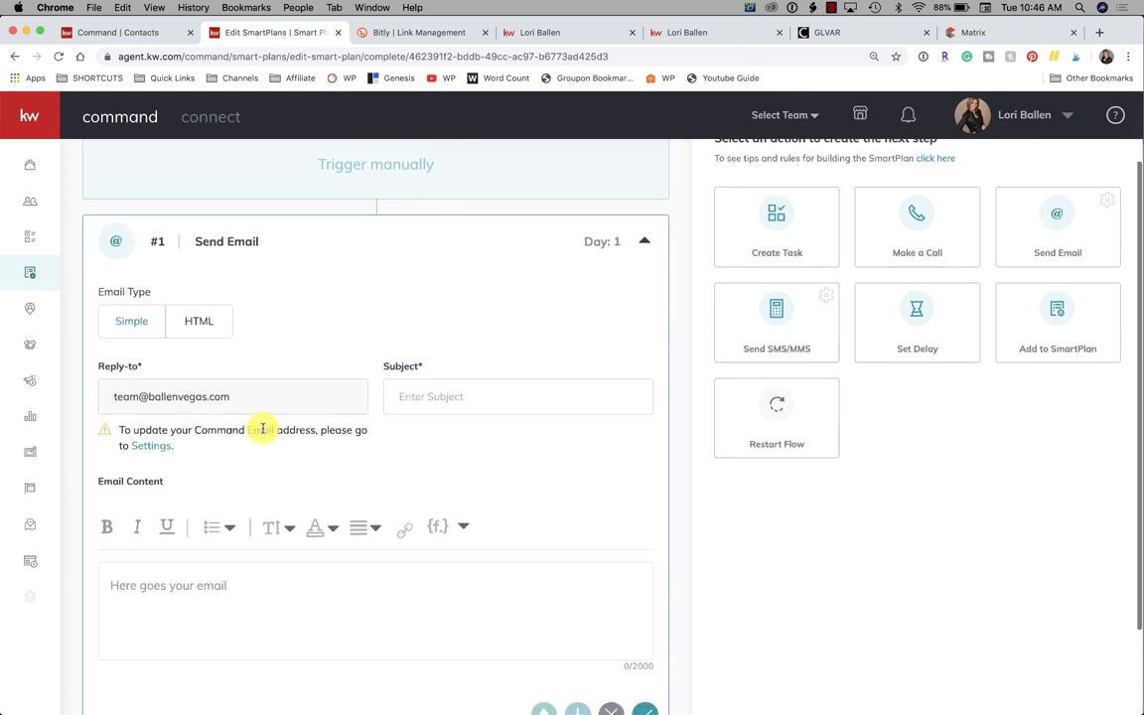
left_click(455, 303)
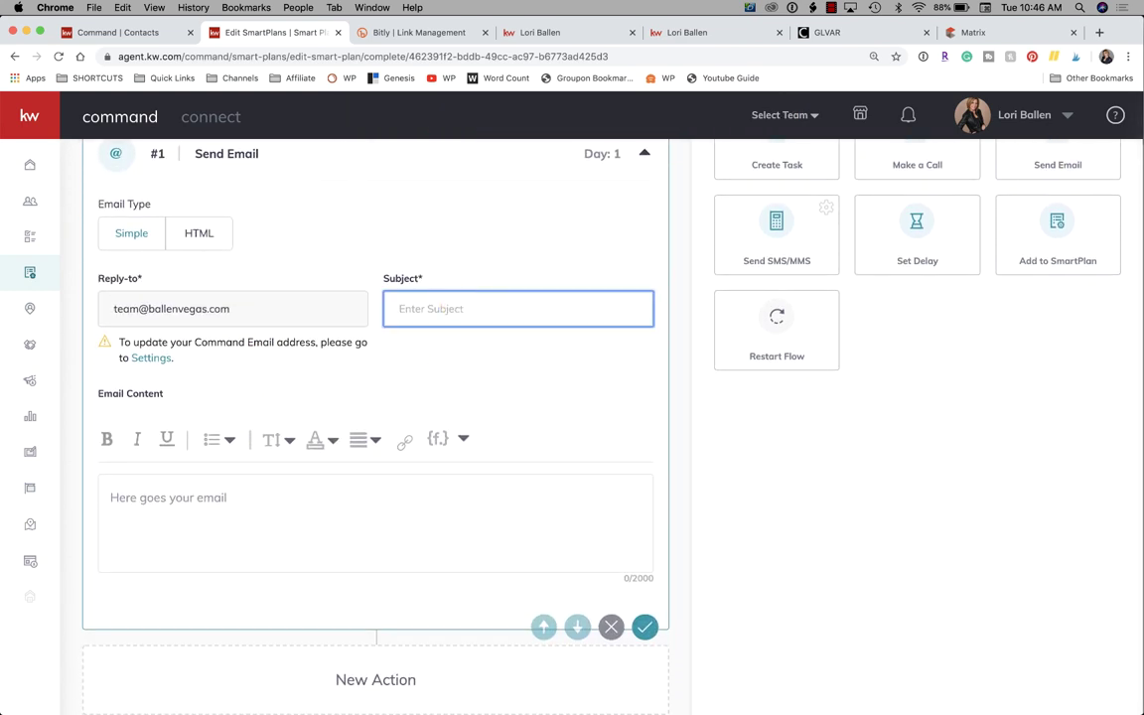
type("Just Listed H")
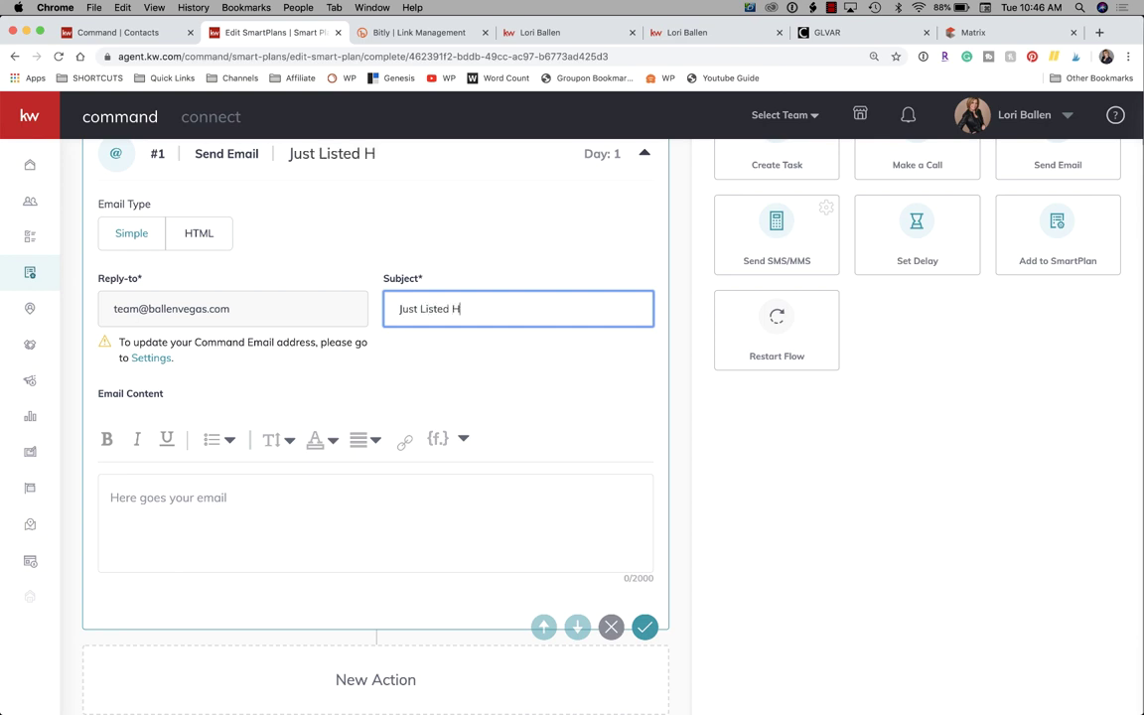
type("omes in Las Vegas")
left_click(345, 486)
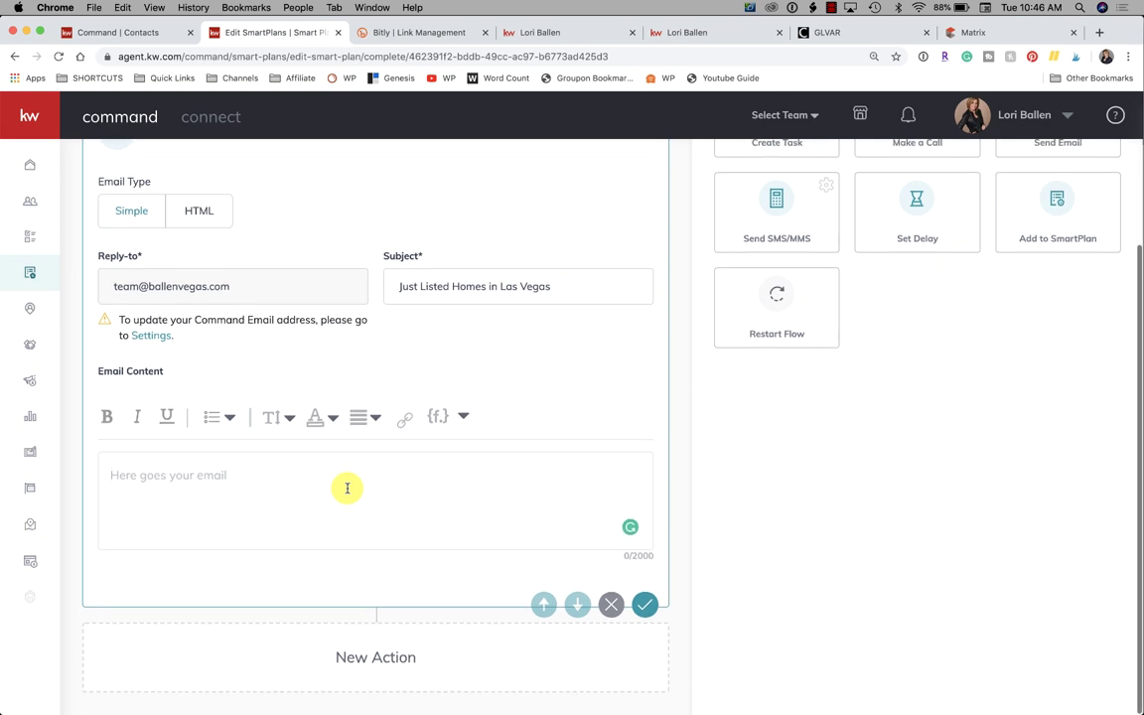
type("Hi")
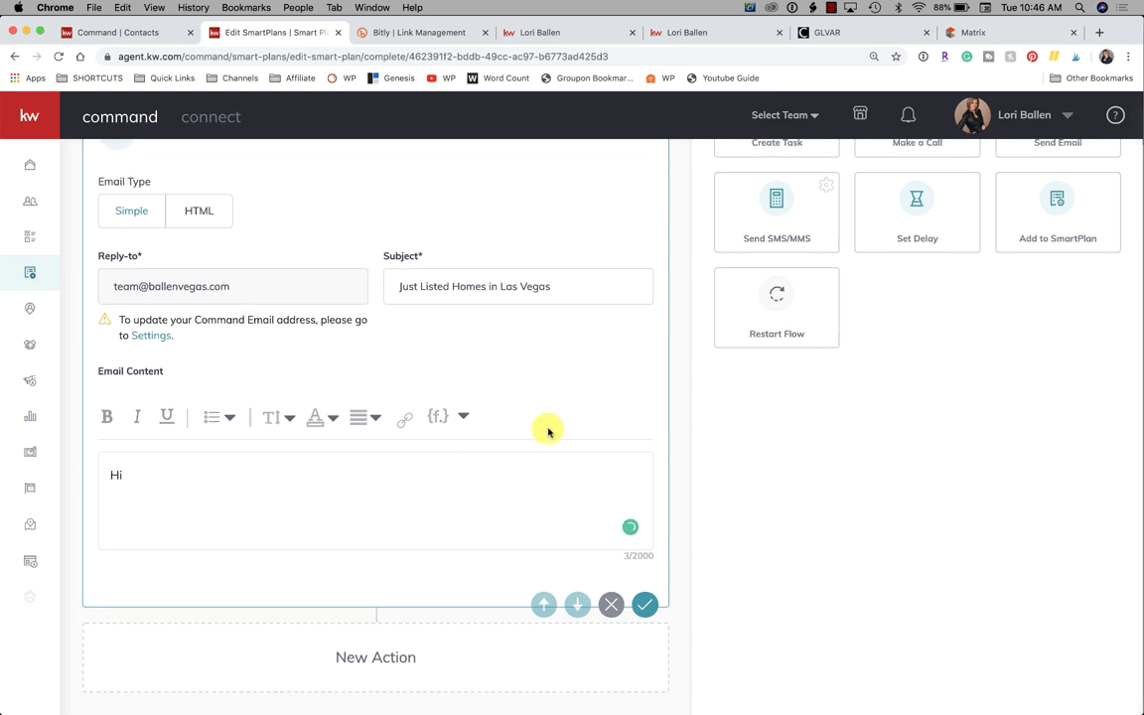
Insert the contact first-name merge field after 'Hi,' and begin a new line
left_click(442, 419)
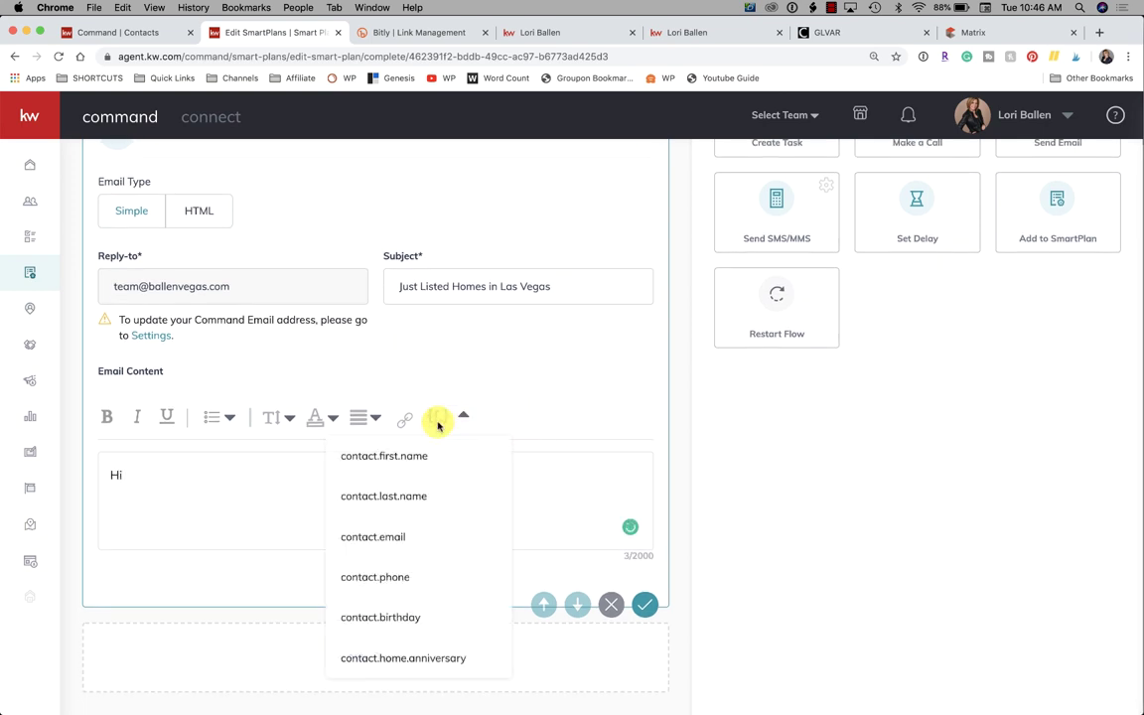
left_click(401, 457)
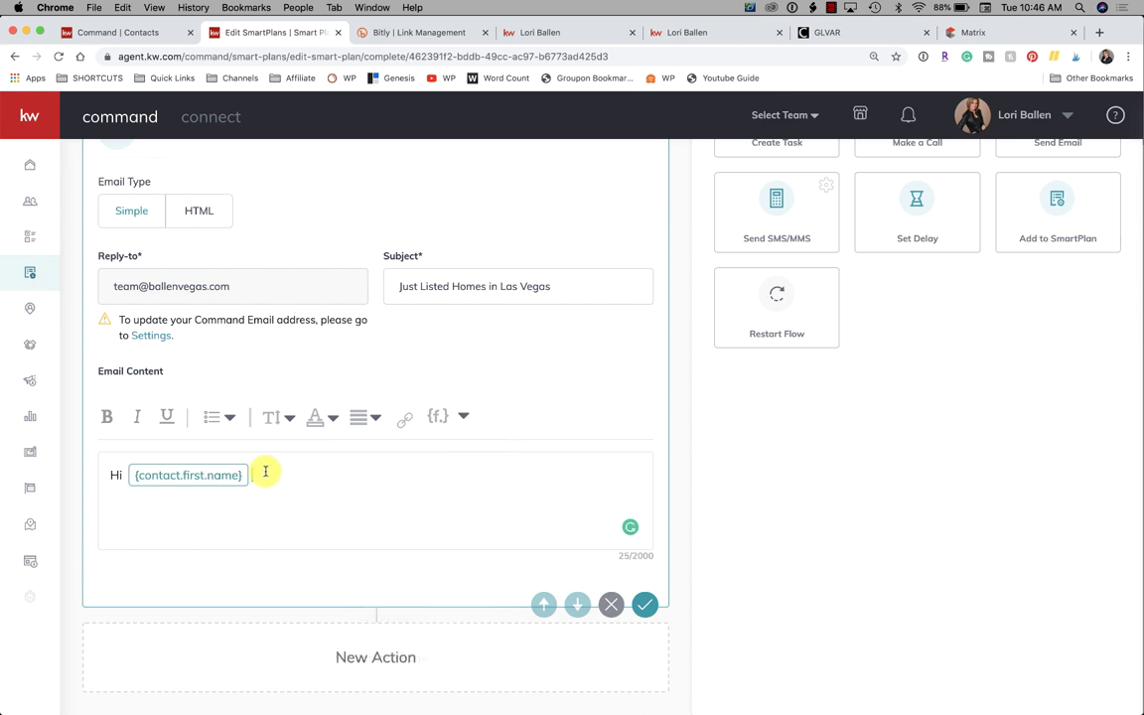
type(",")
key("Return")
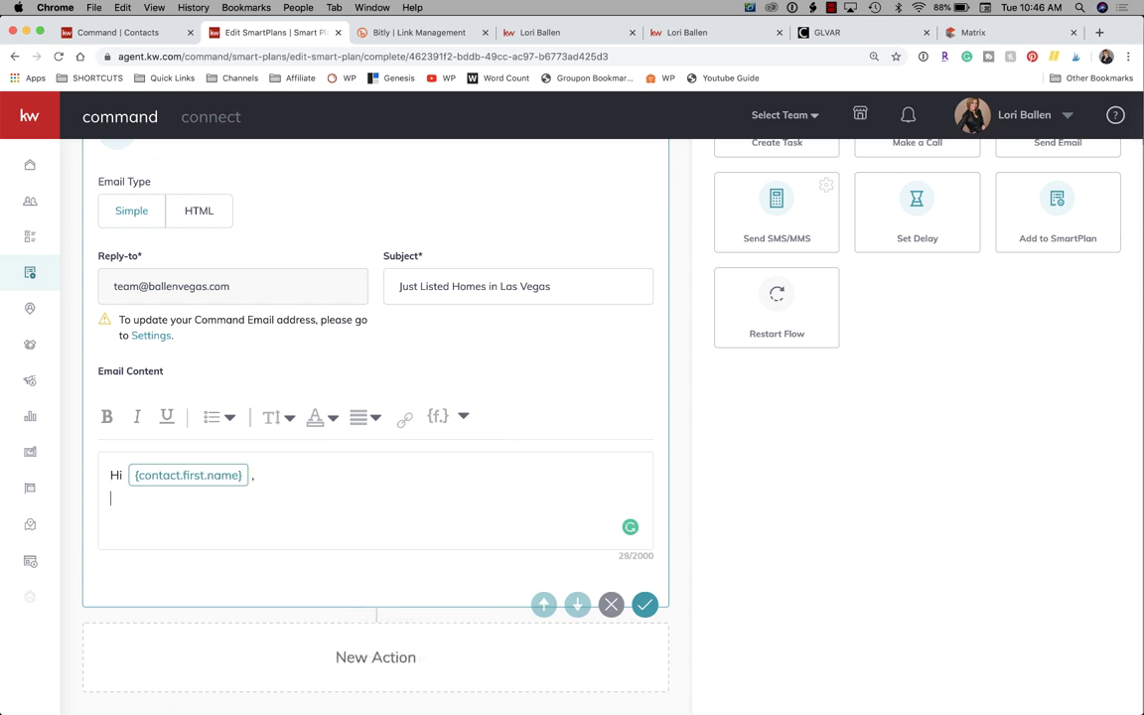
type("I wanted to make ")
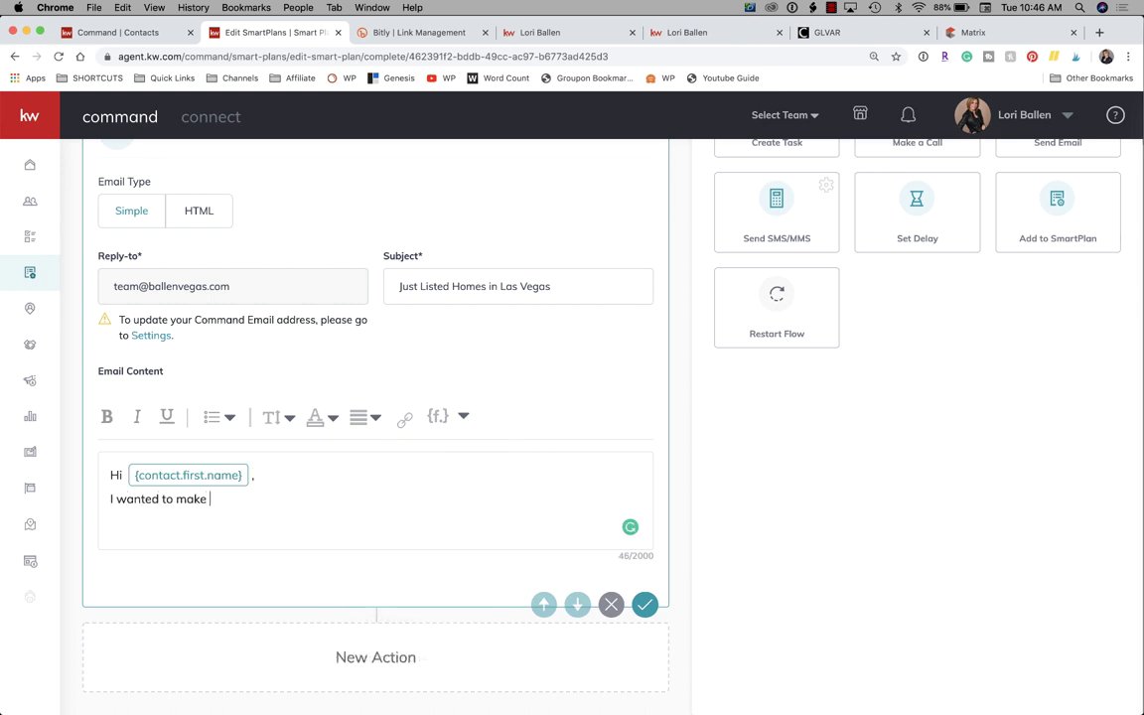
type("sure you had")
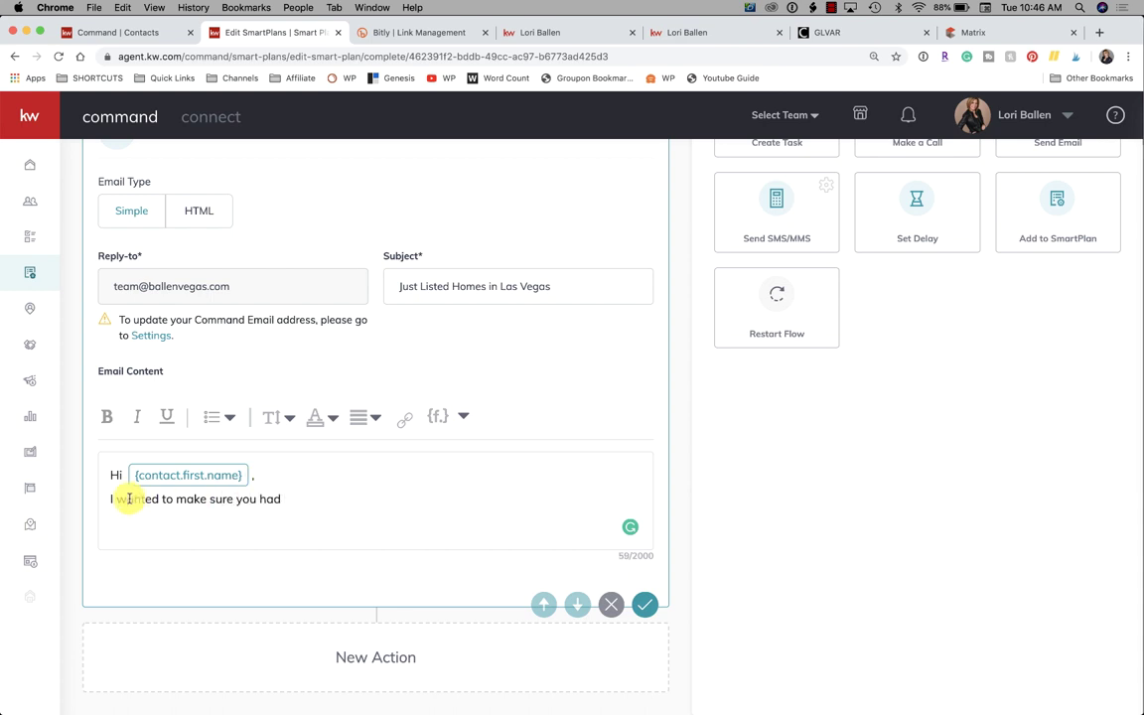
Write the line offering a list of just-listed homes, with a call-or-text number to view properties
left_click_drag(111, 498, 307, 498)
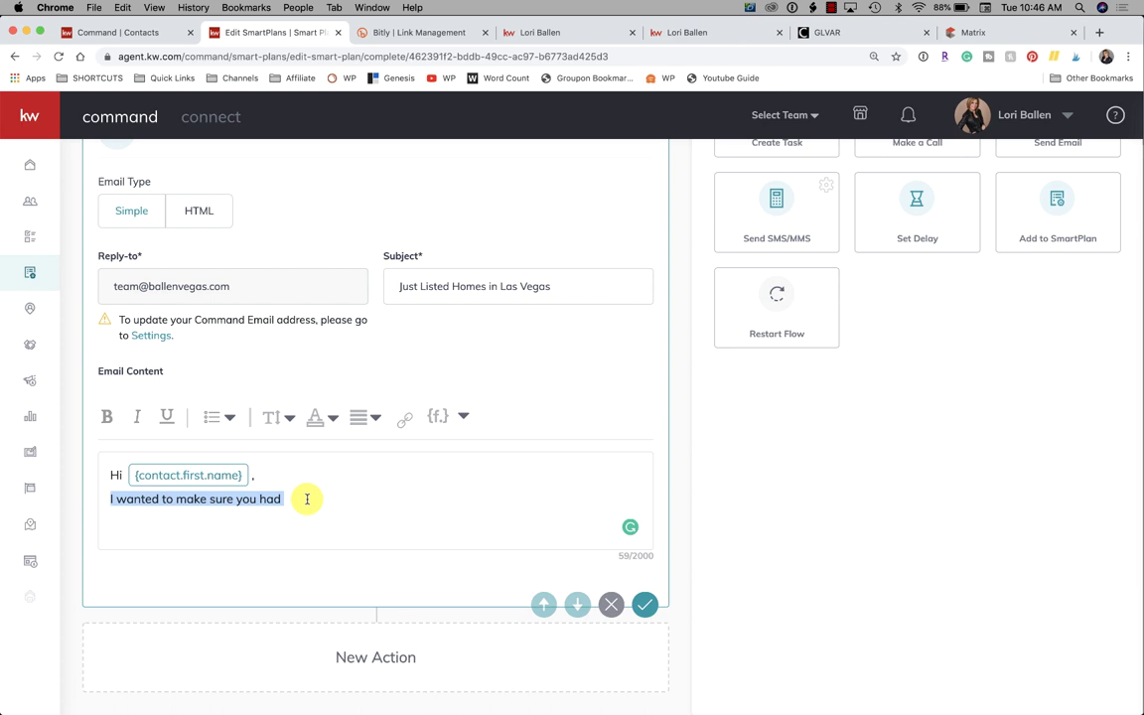
type("Thank You for r")
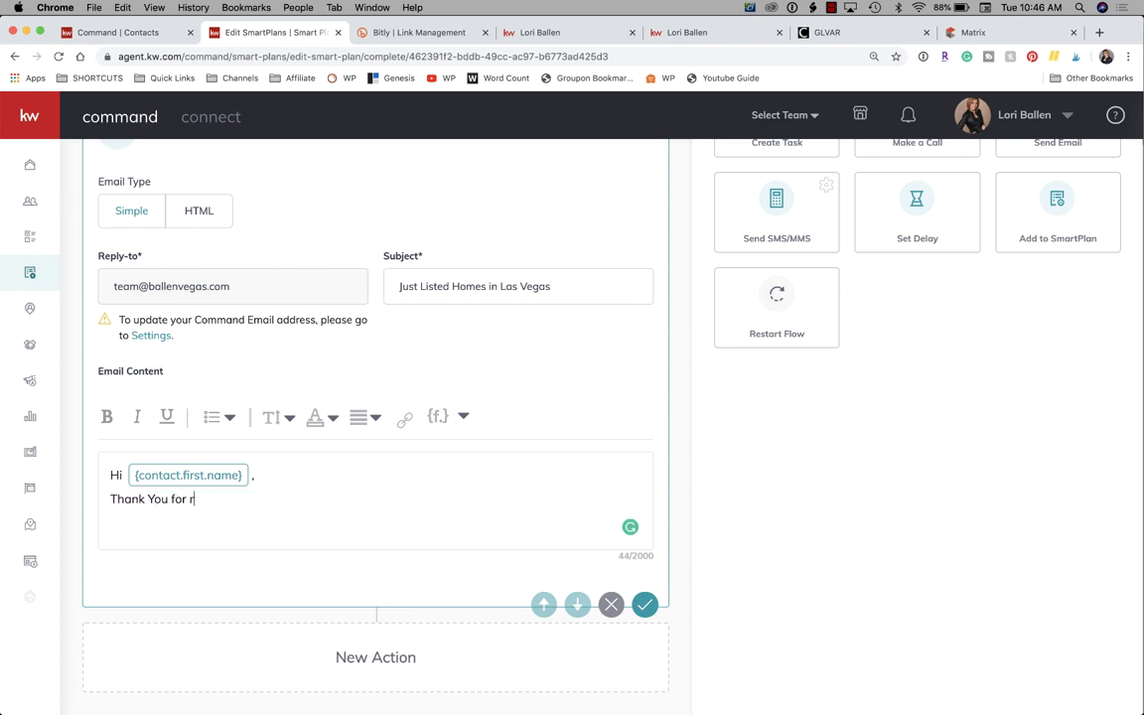
type("egistering on BallenVe")
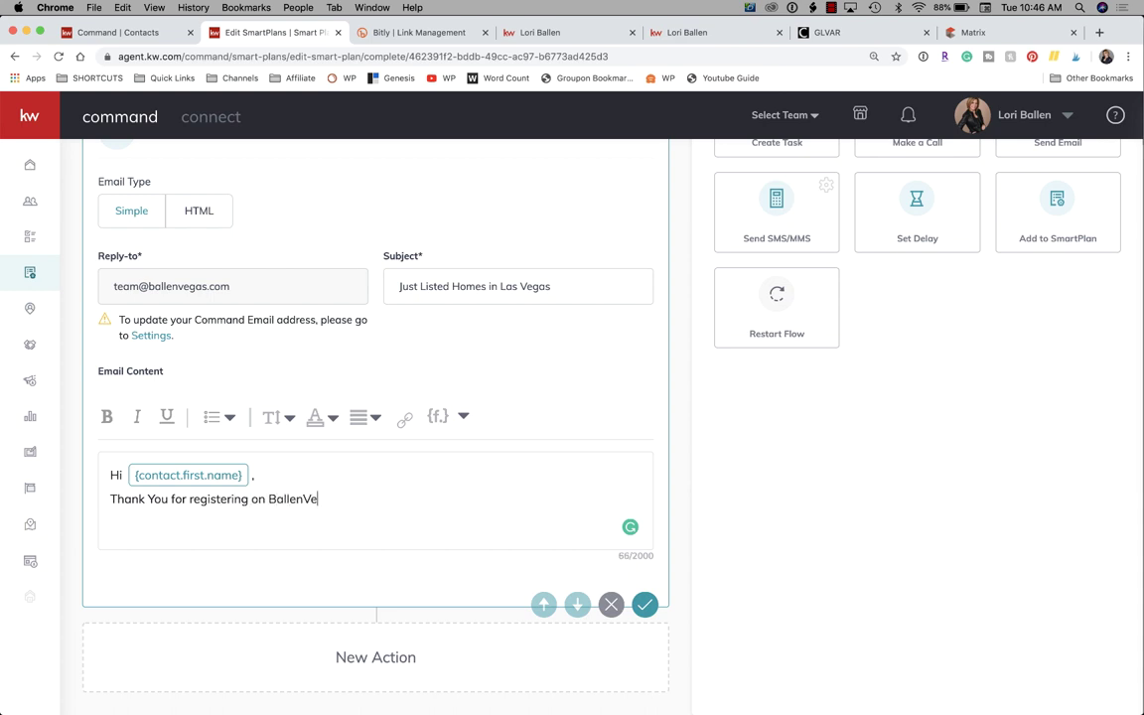
type("gas.com. Here's a list of homes ")
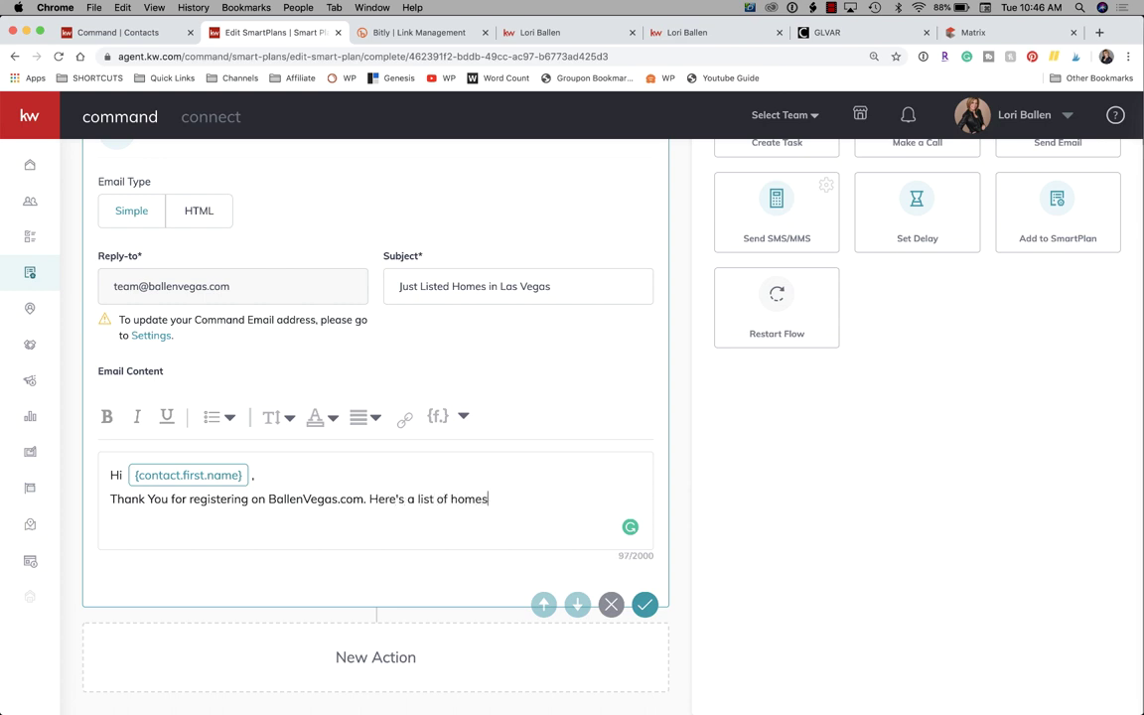
type("that were just listed ")
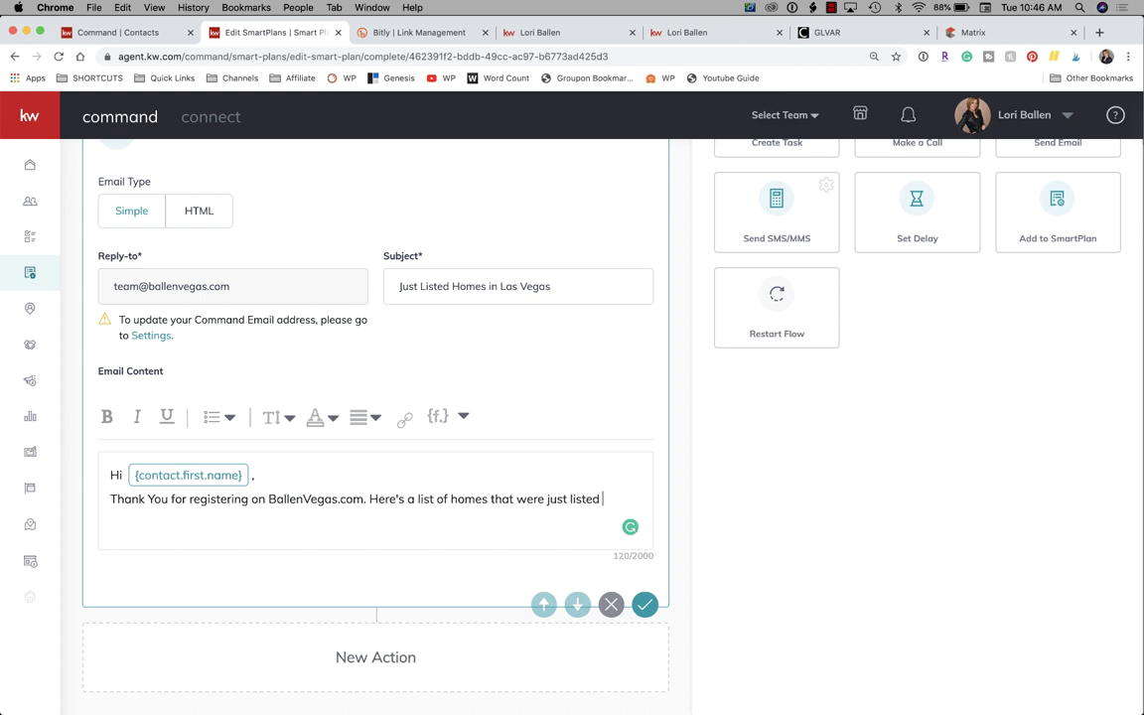
type("in Las Vegas.")
type("Call or")
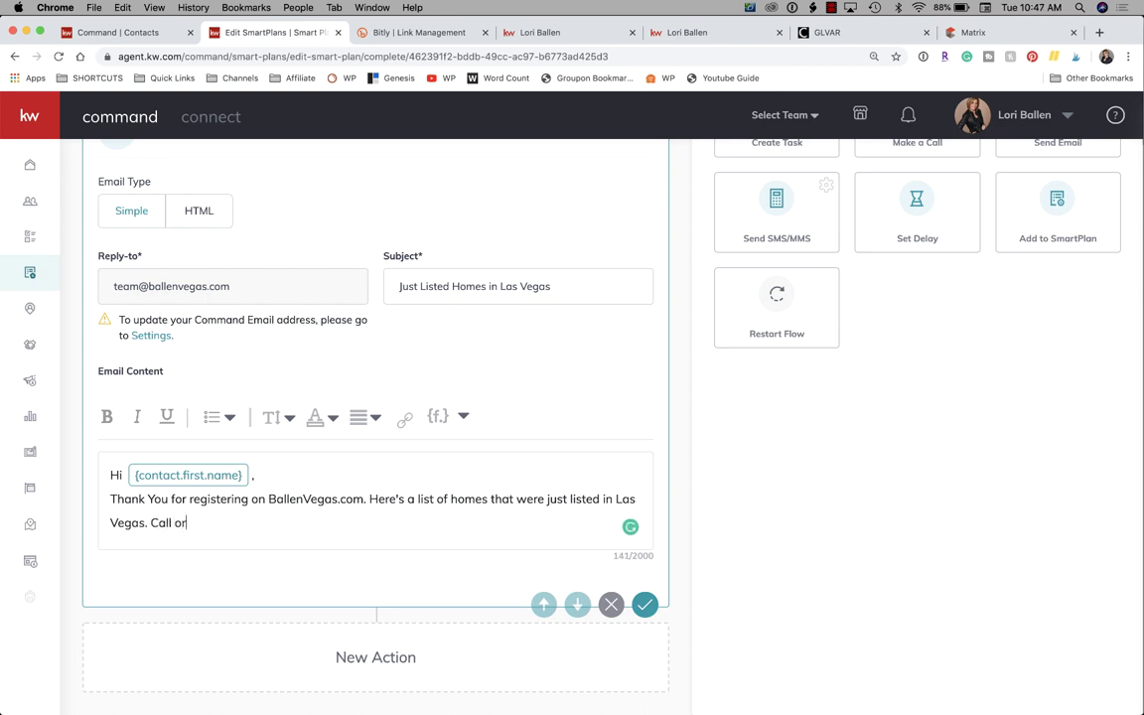
left_click_drag(369, 500, 112, 498)
key("BackSpace")
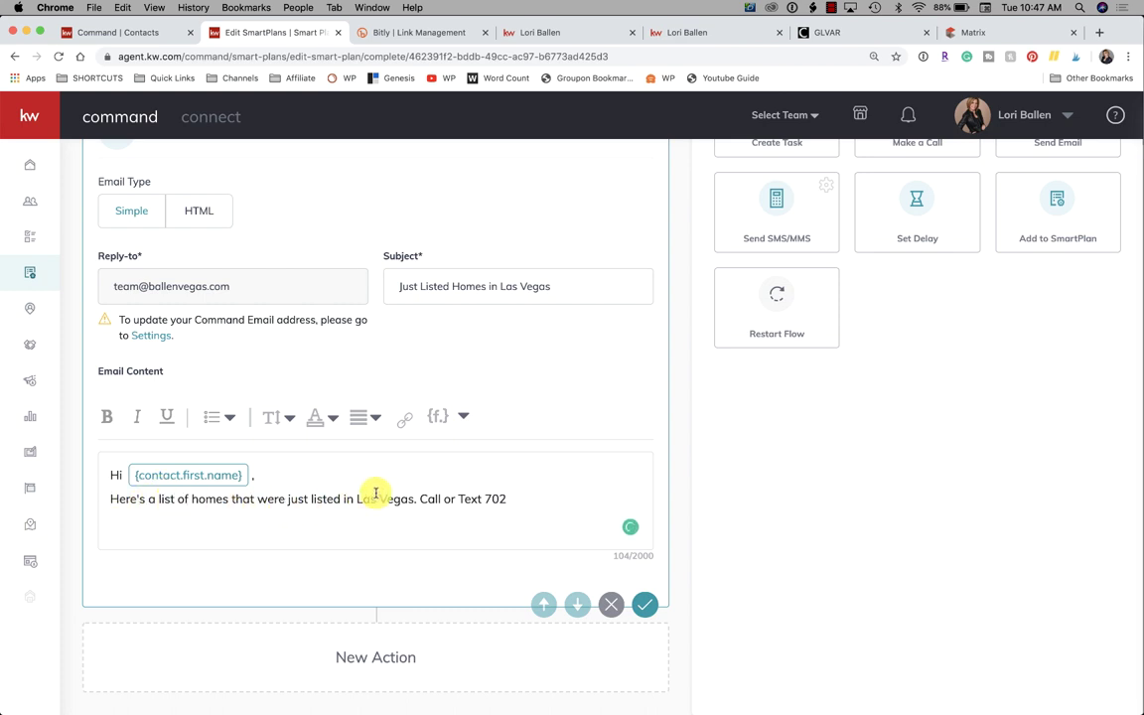
left_click(523, 499)
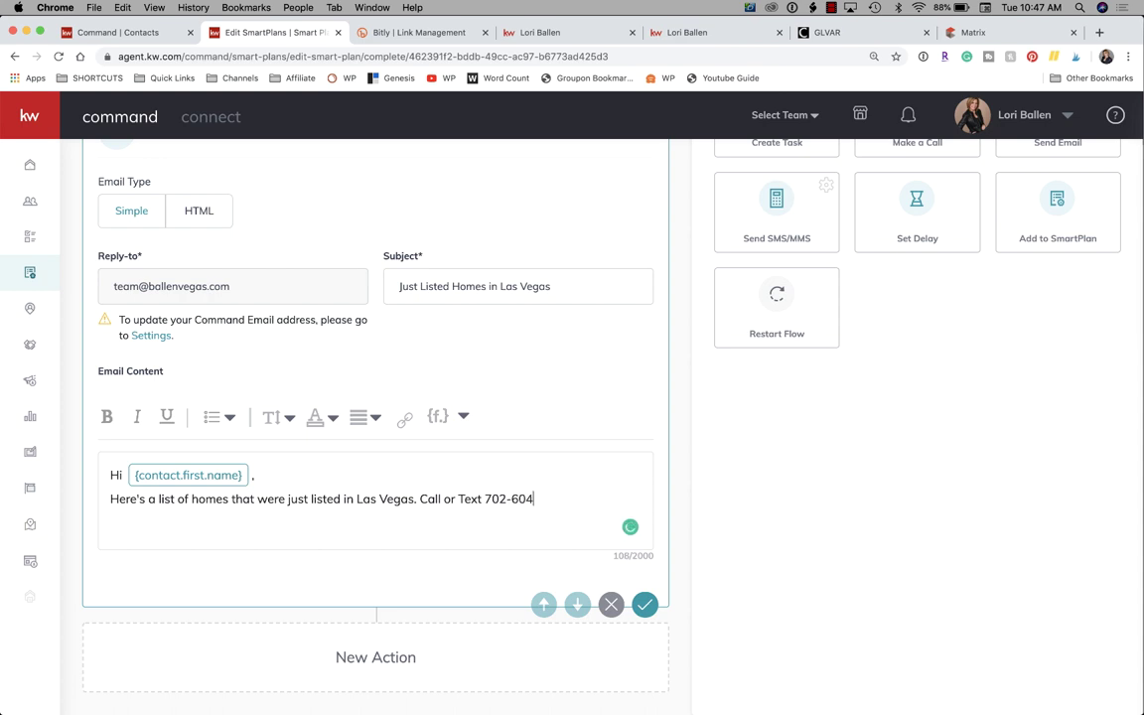
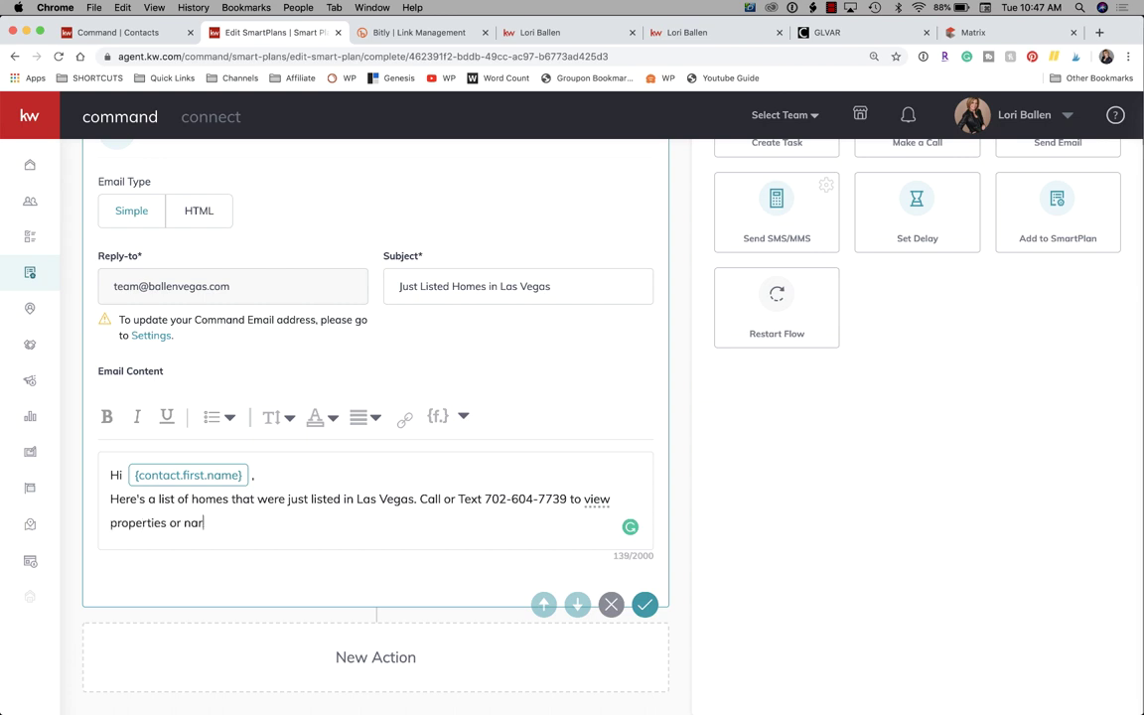
type("row your search criteria")
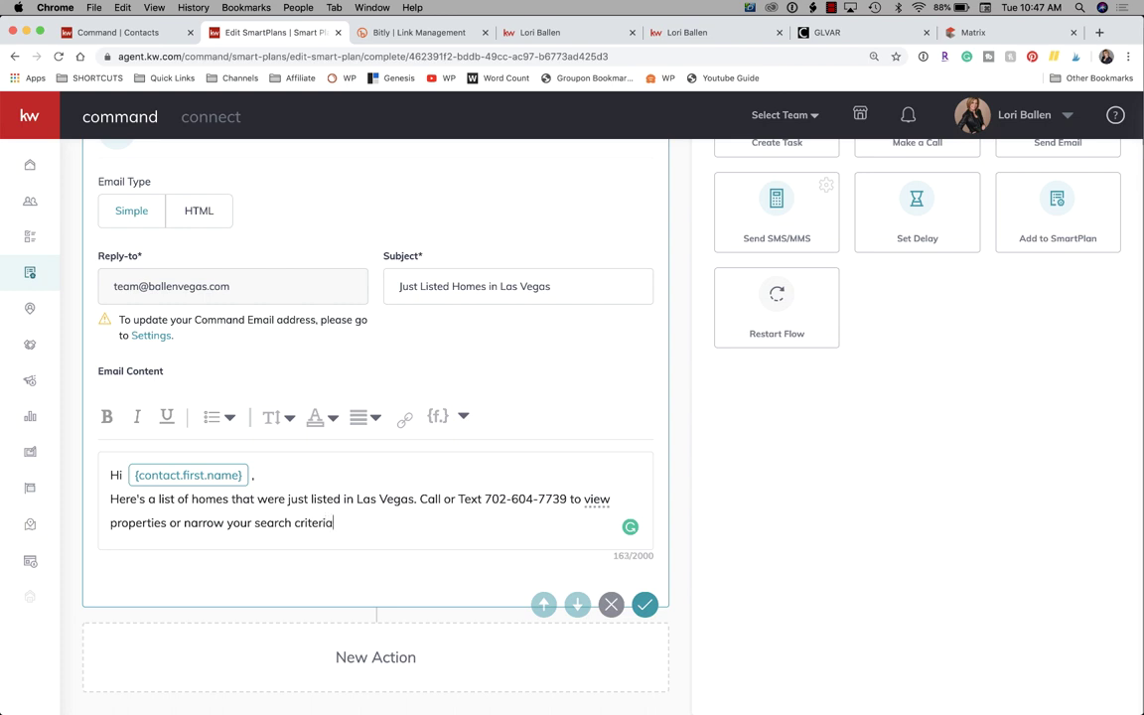
type(".")
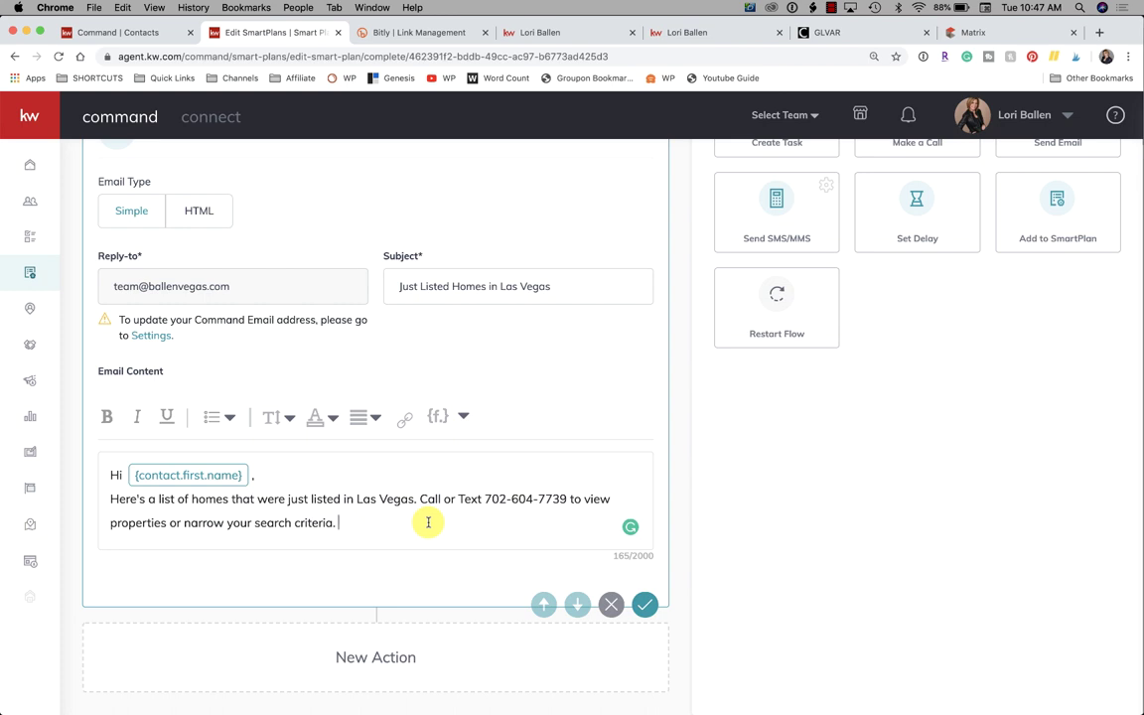
Add the team's signature line below the message
key("Return")
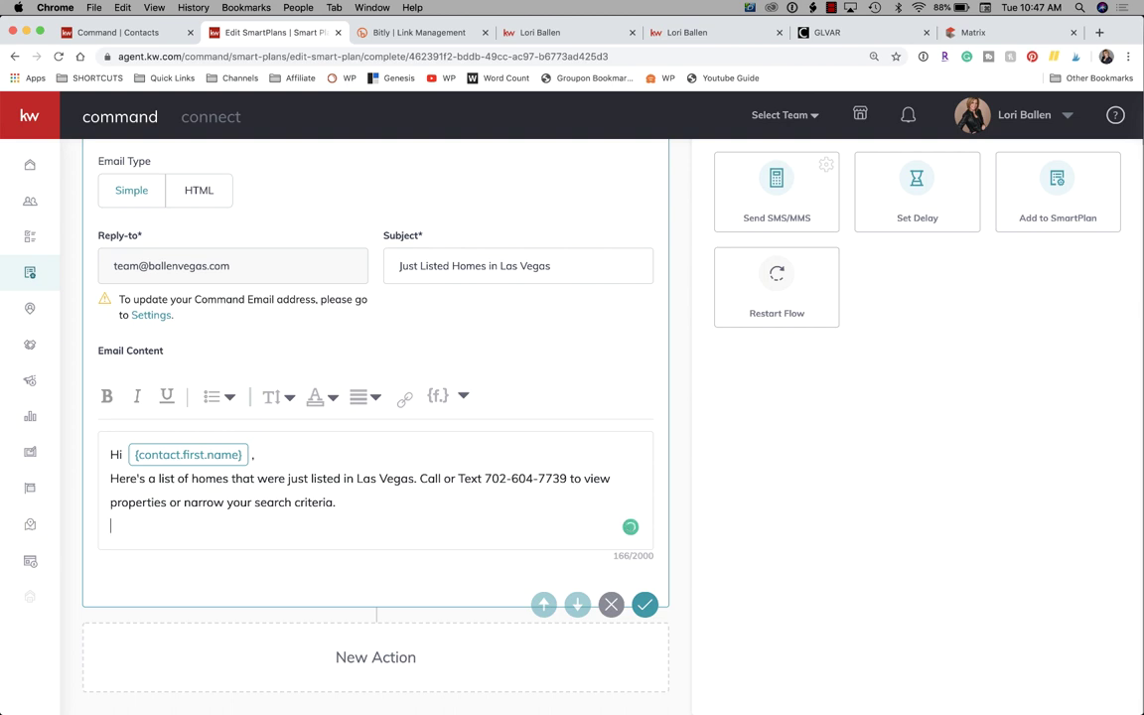
type("- Lori Ballen Team")
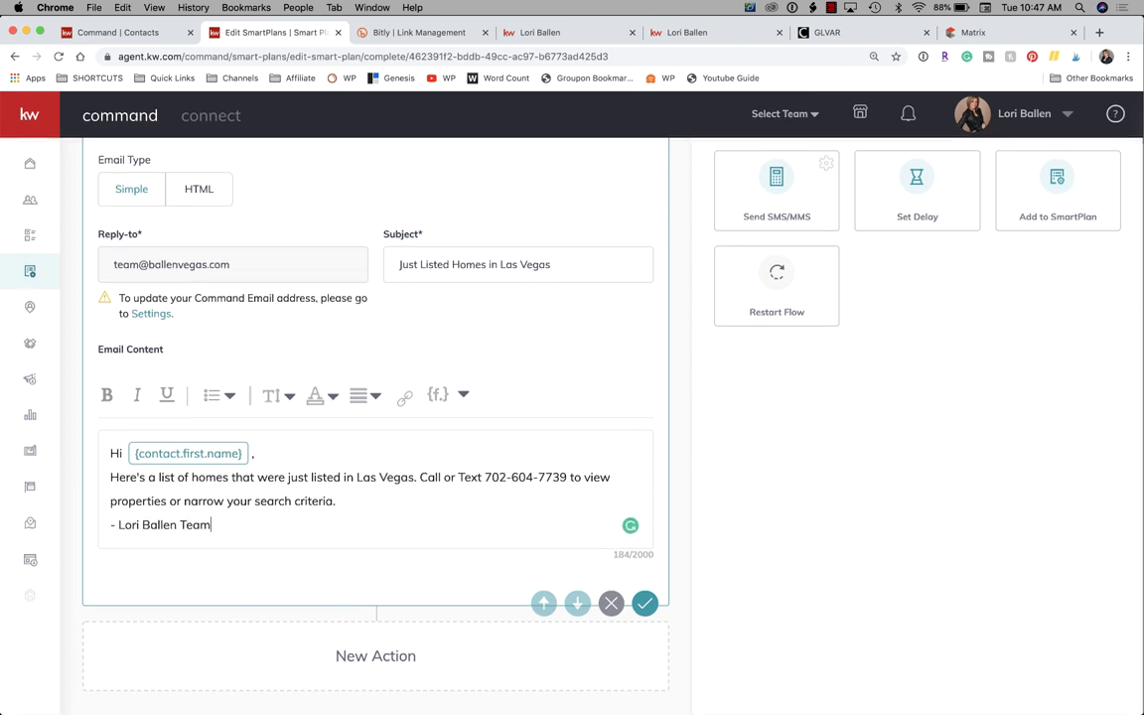
scroll(402, 491, "down", 1)
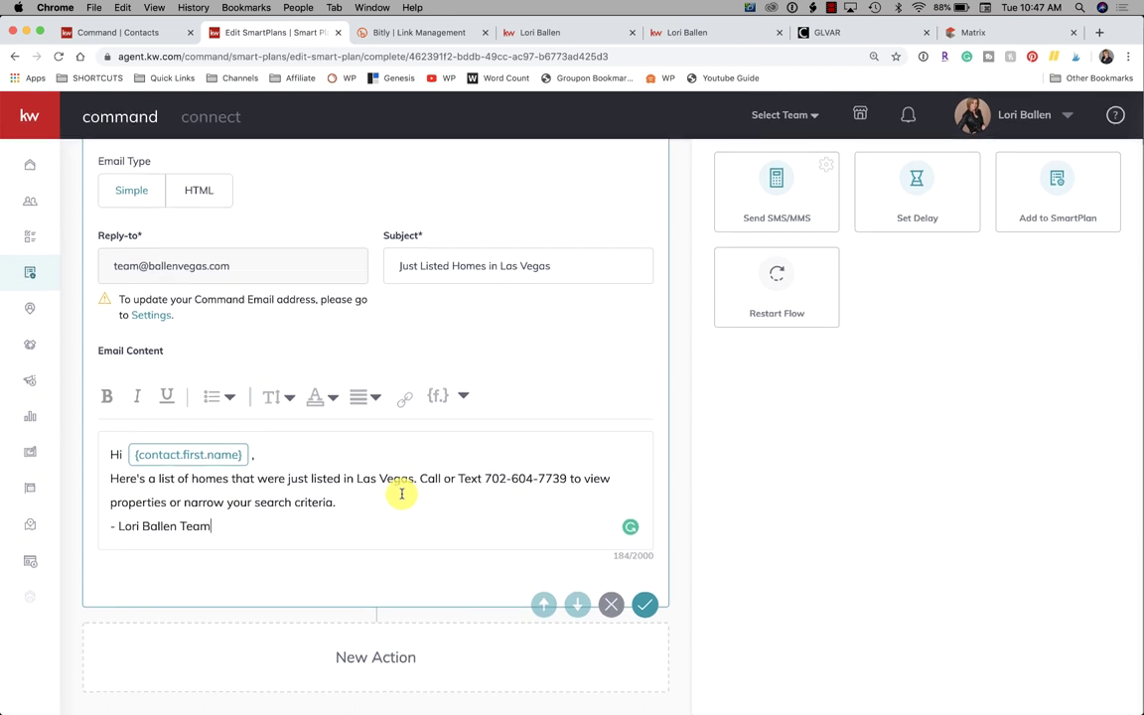
scroll(401, 494, "up", 1)
scroll(402, 493, "down", 1)
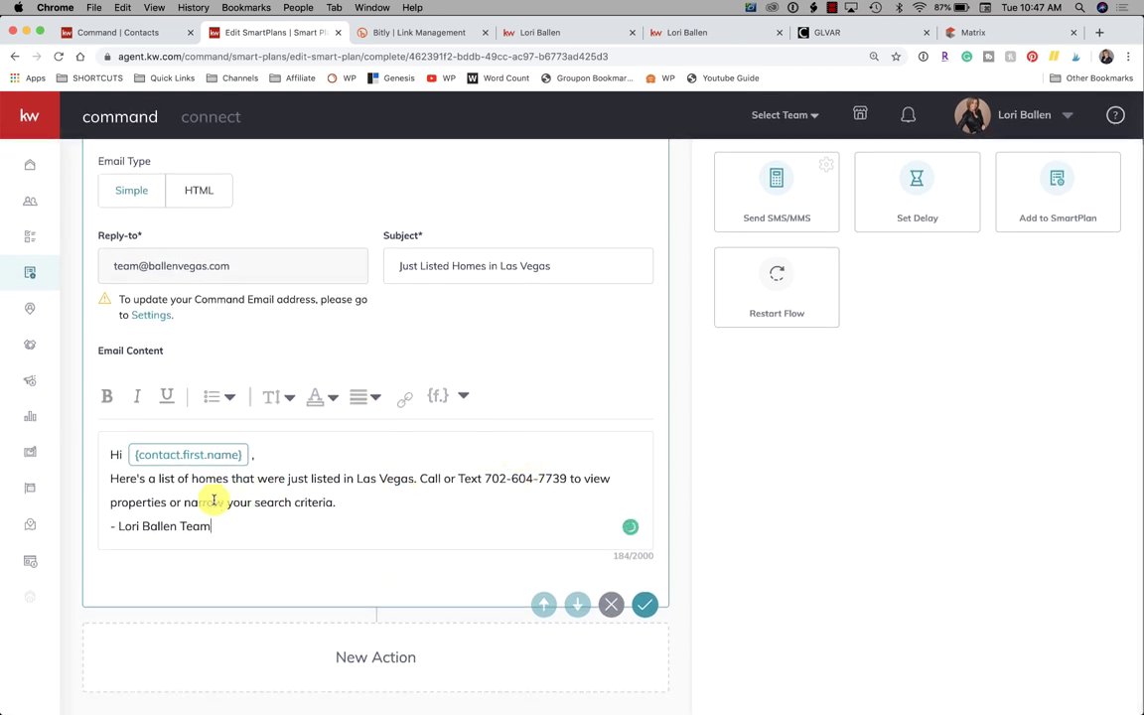
left_click_drag(108, 478, 304, 478)
left_click(278, 478)
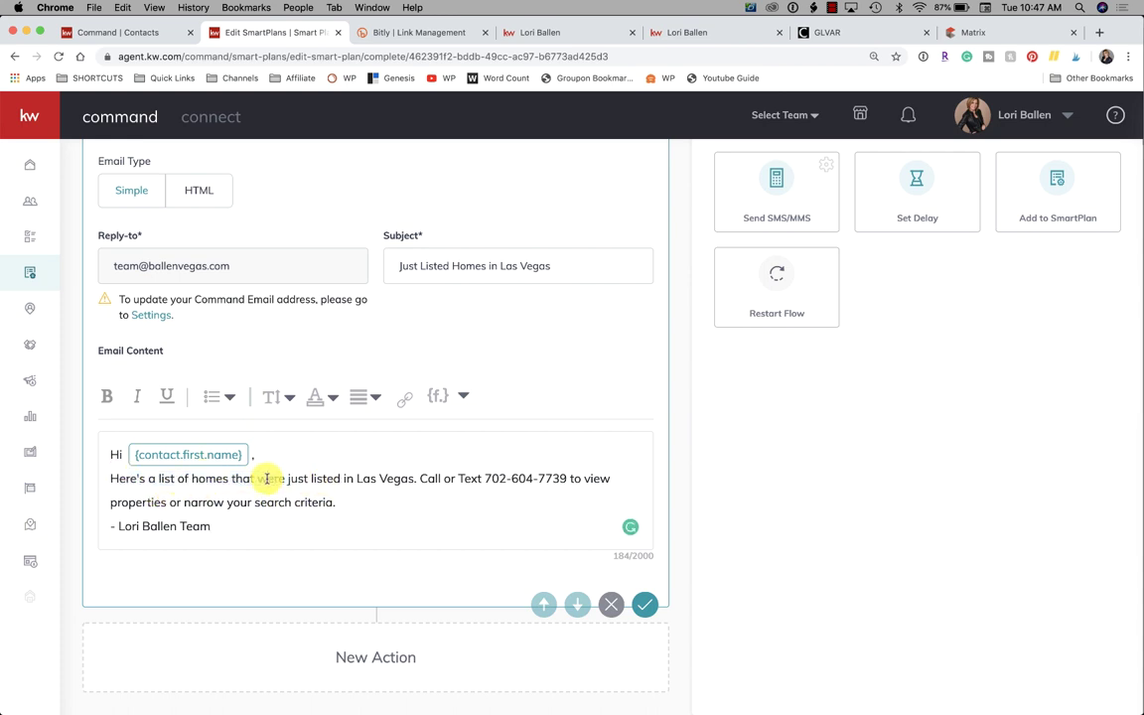
left_click_drag(228, 477, 159, 479)
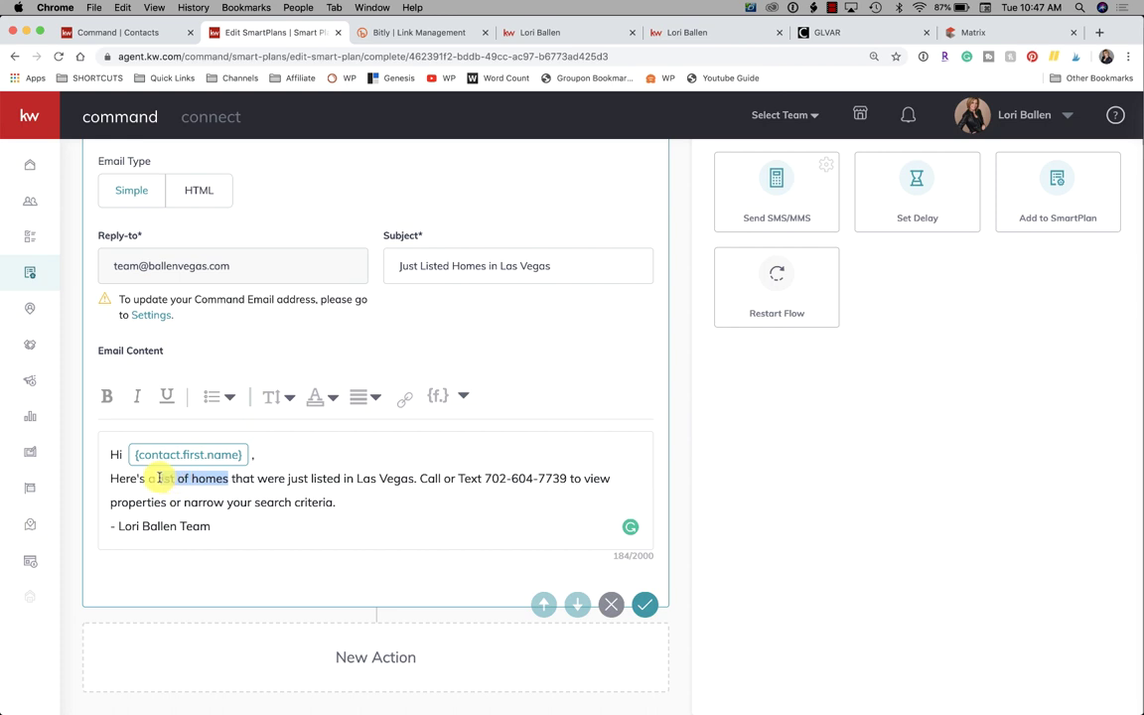
left_click(403, 397)
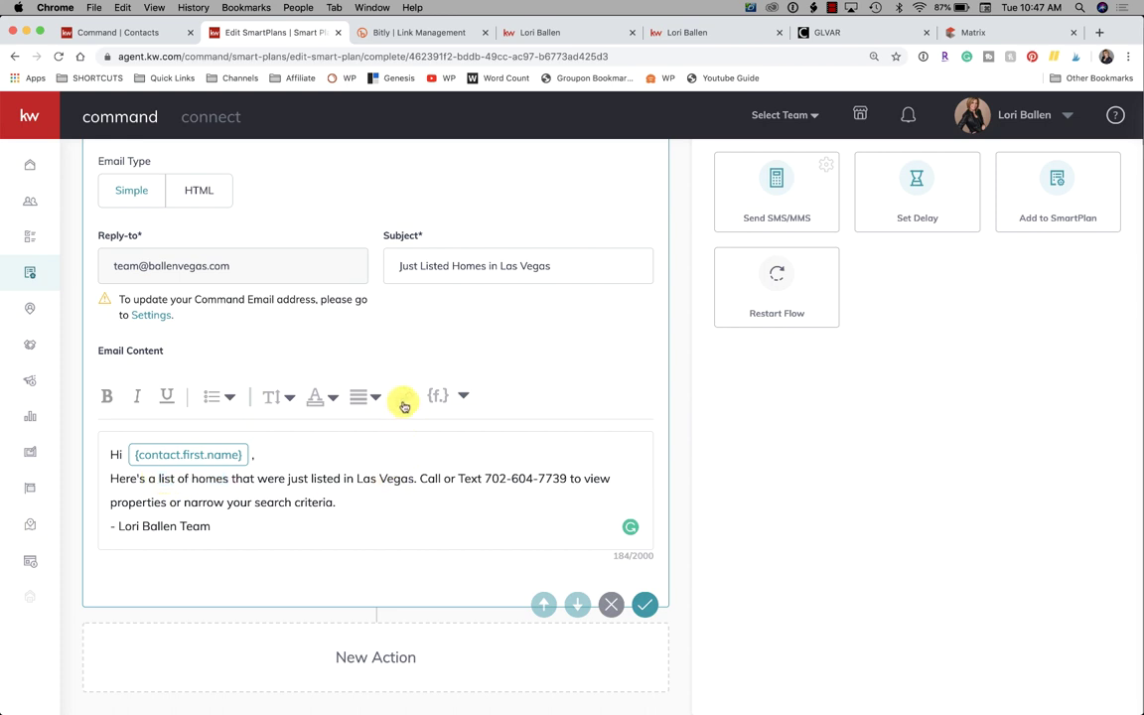
left_click(401, 510)
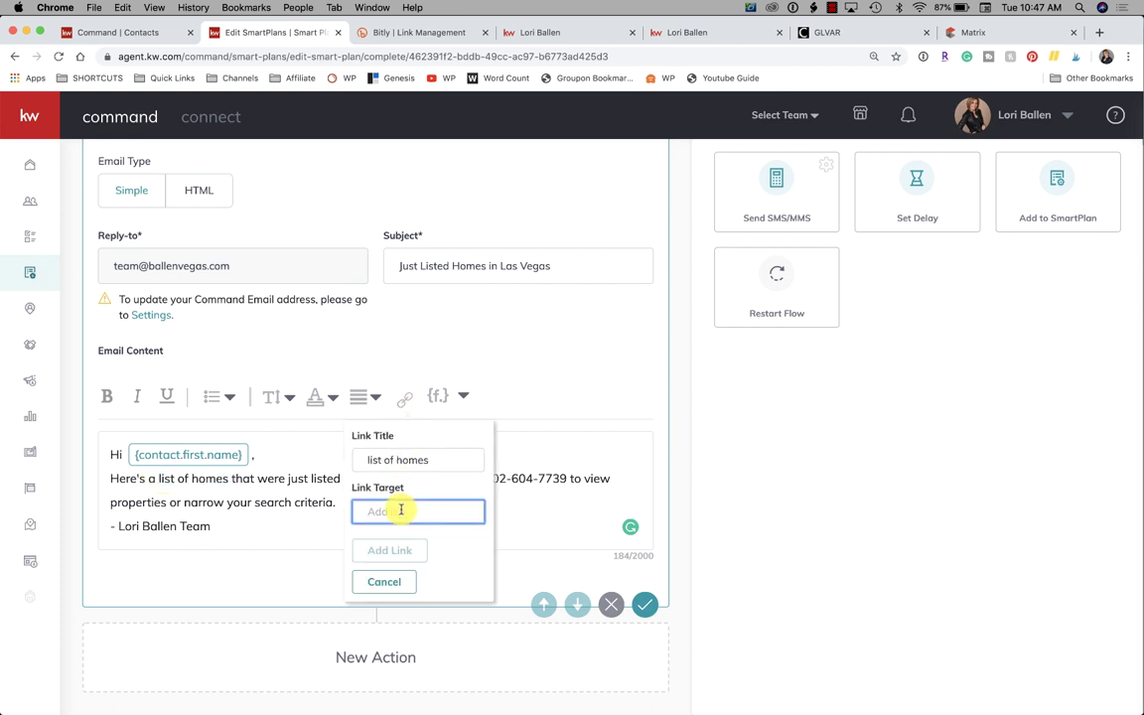
type("https://bit.ly/3bWsDrl")
left_click(399, 551)
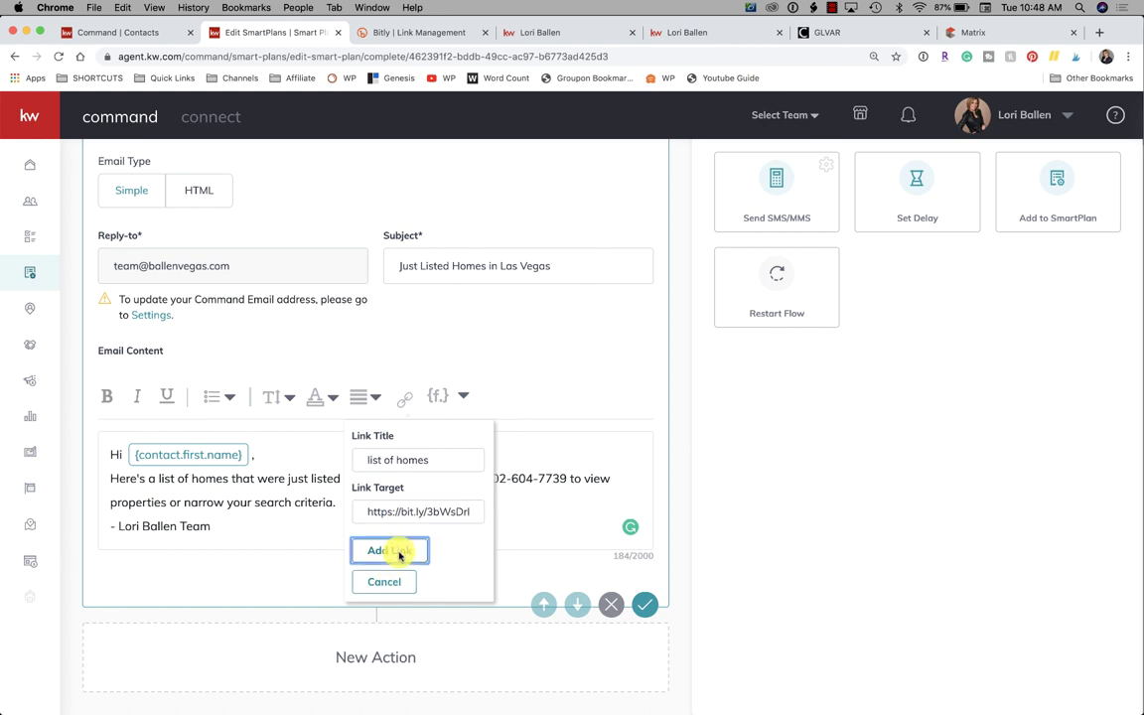
left_click(435, 503)
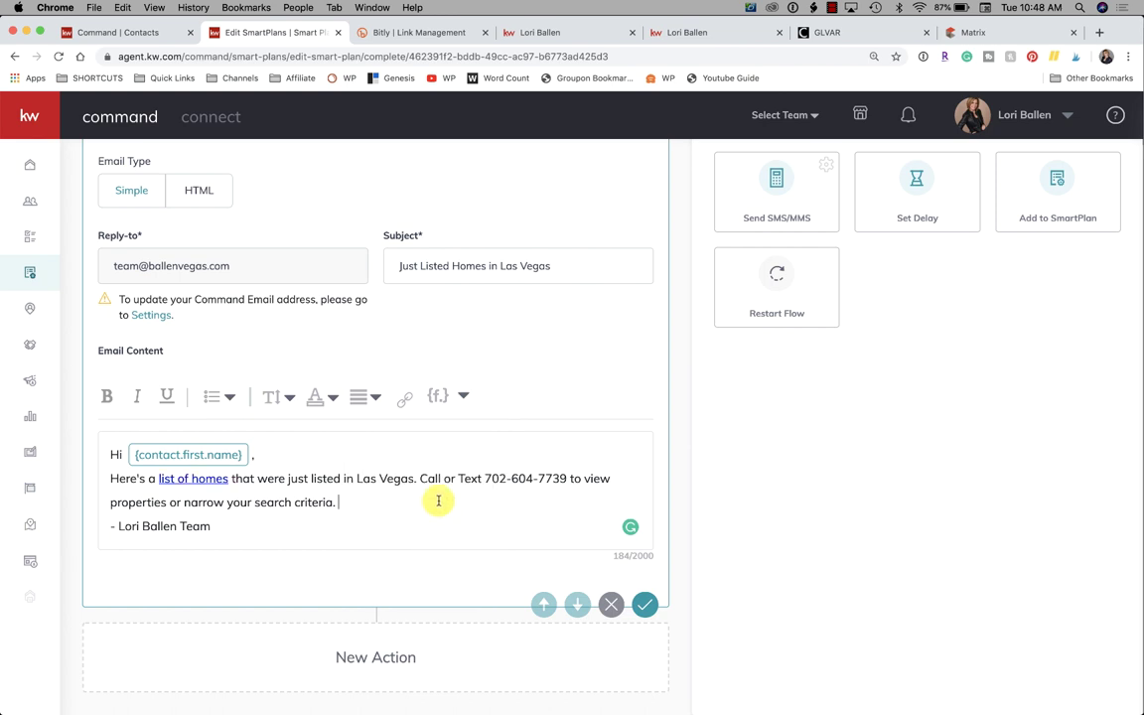
scroll(438, 501, "up", 5)
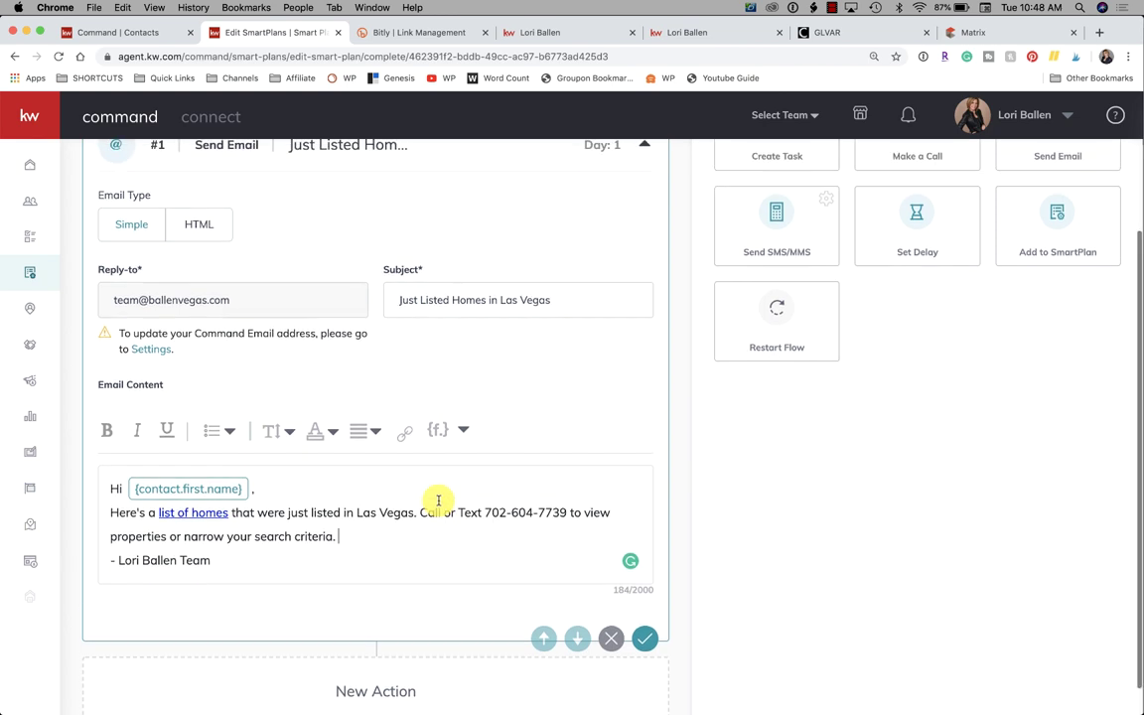
scroll(438, 501, "down", 5)
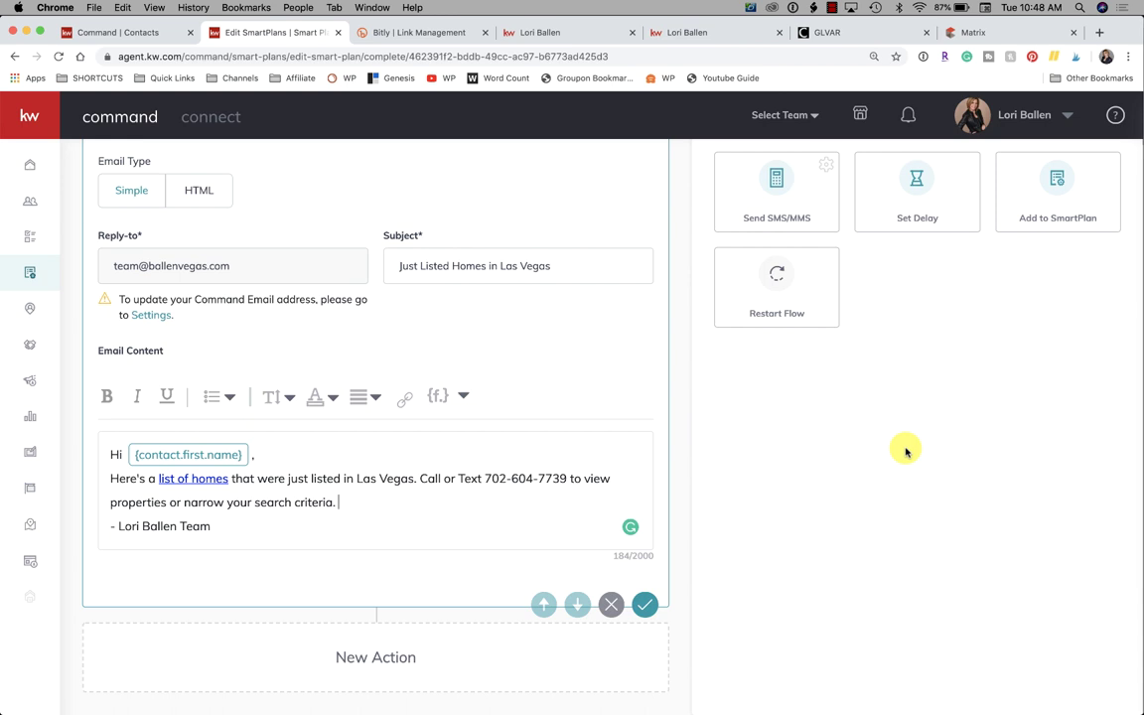
Add a Send SMS/MMS step as action #2 and place the cursor in its empty Text box
left_click(778, 188)
scroll(378, 476, "down", 5)
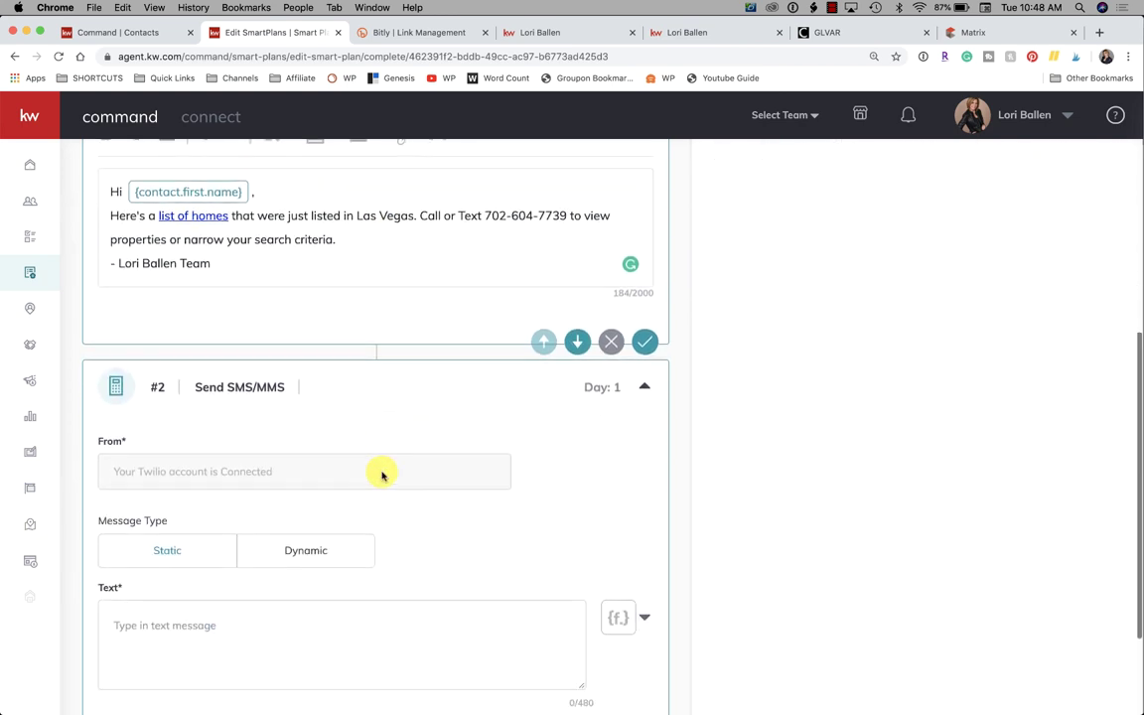
left_click(289, 567)
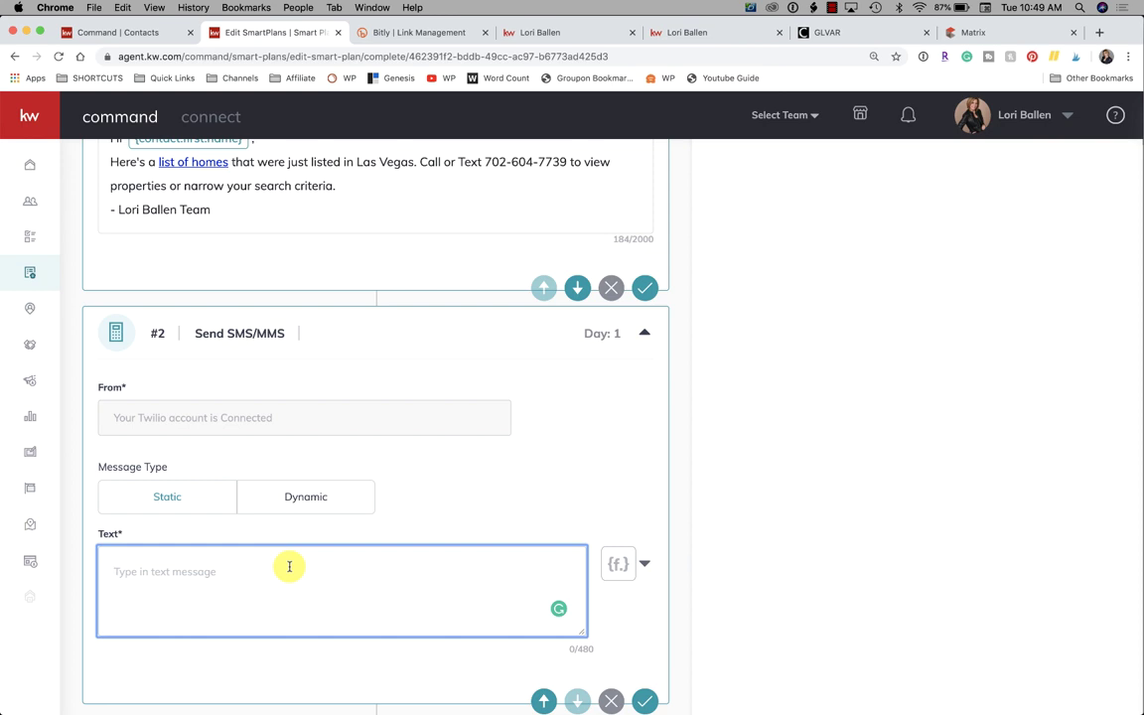
scroll(291, 564, "up", 3)
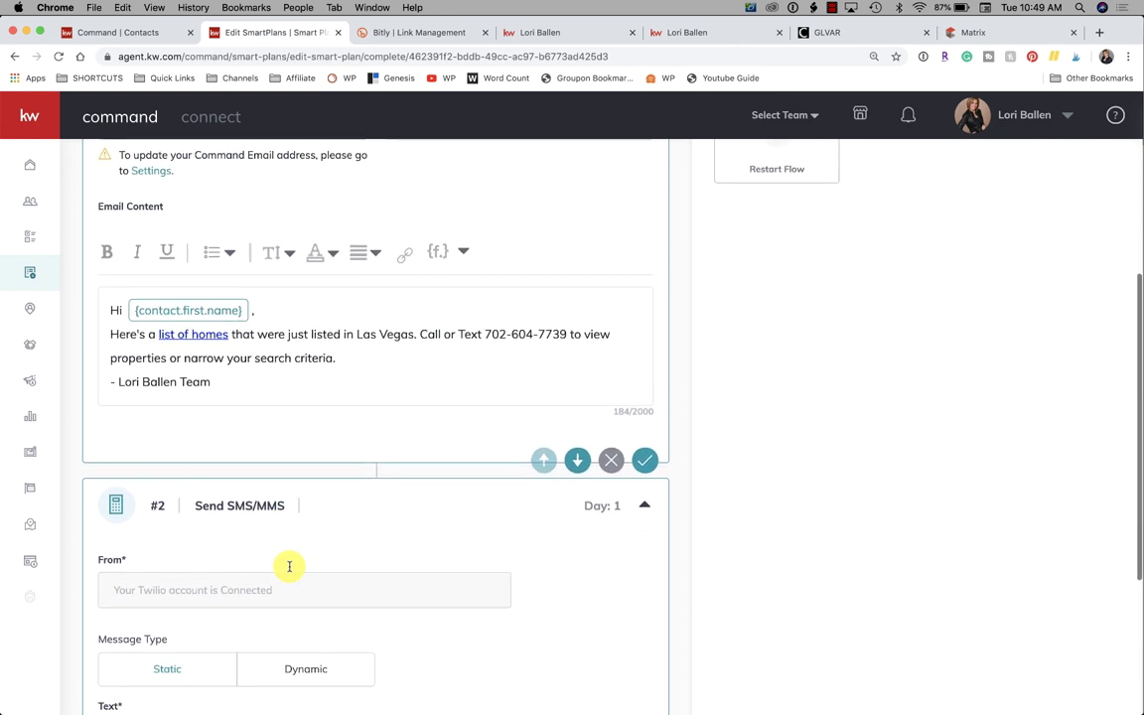
scroll(294, 567, "down", 3)
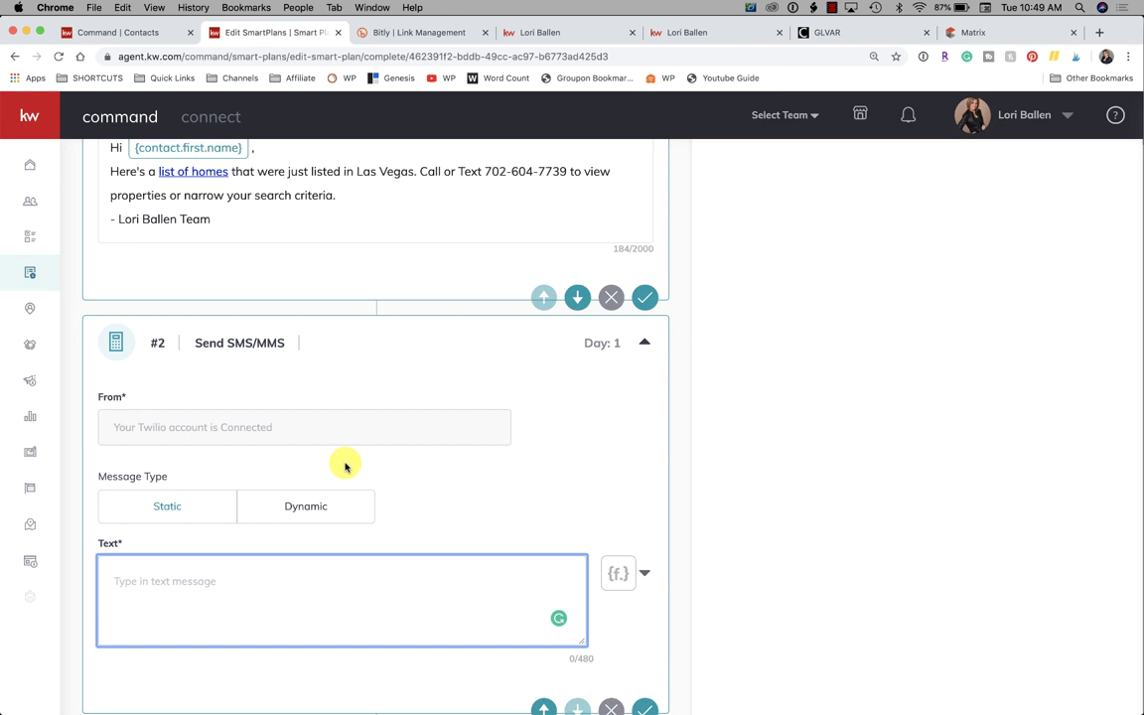
scroll(343, 463, "up", 5)
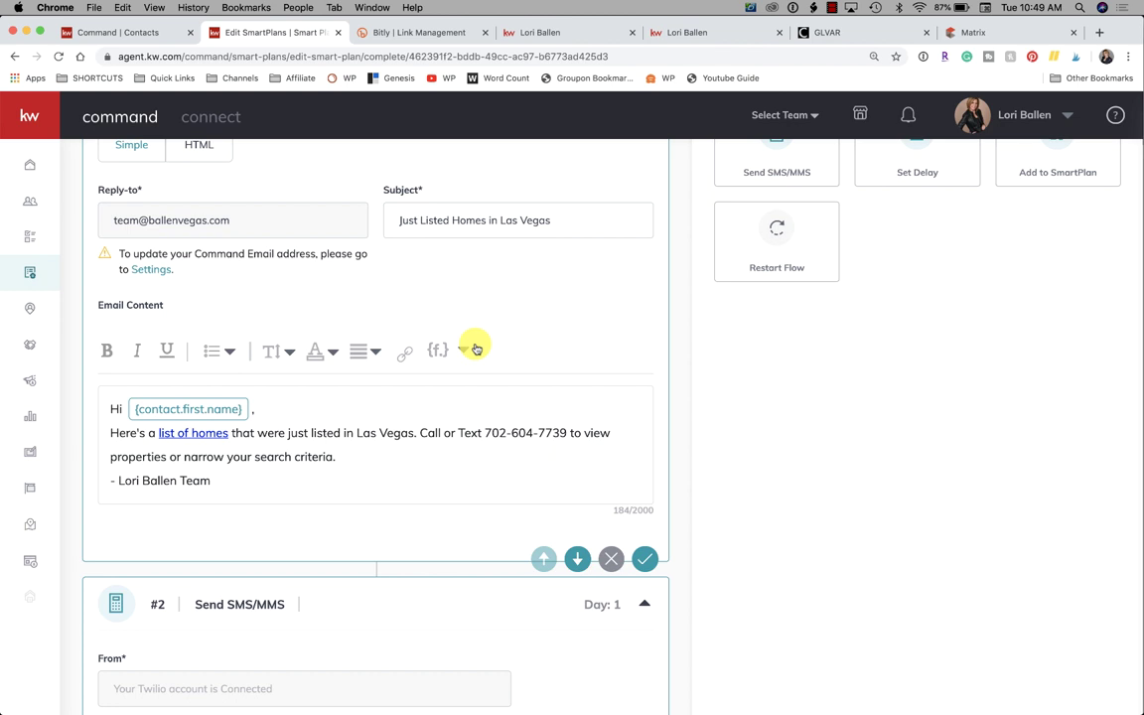
scroll(475, 346, "down", 5)
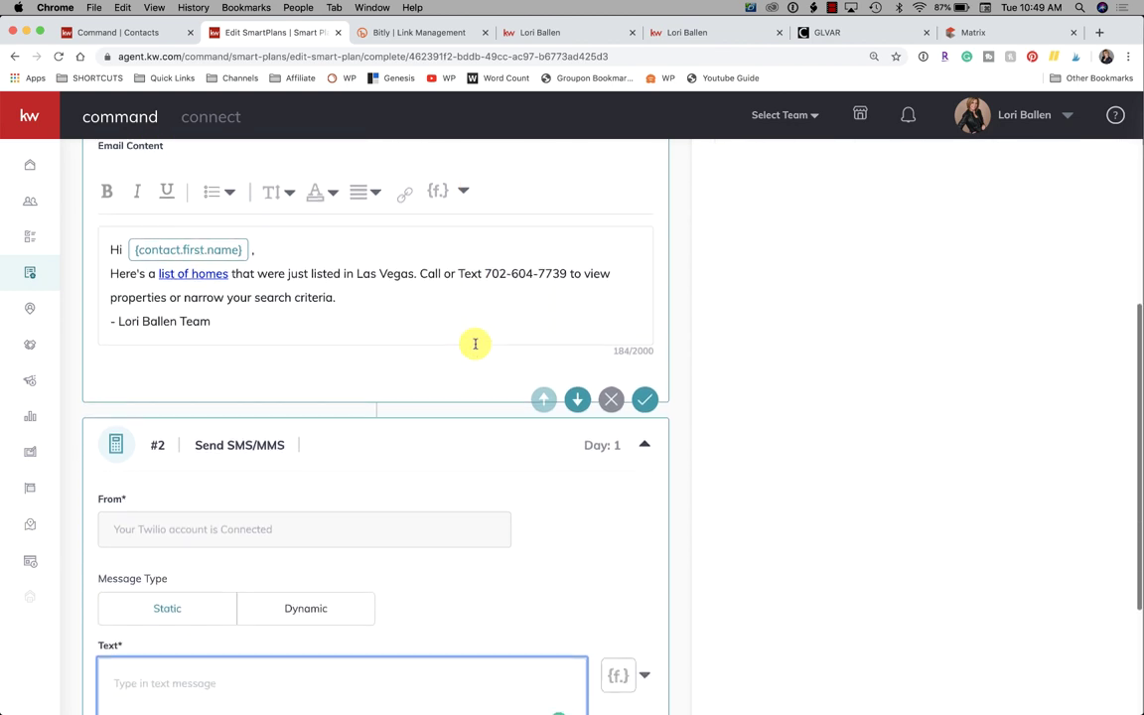
scroll(475, 344, "down", 1)
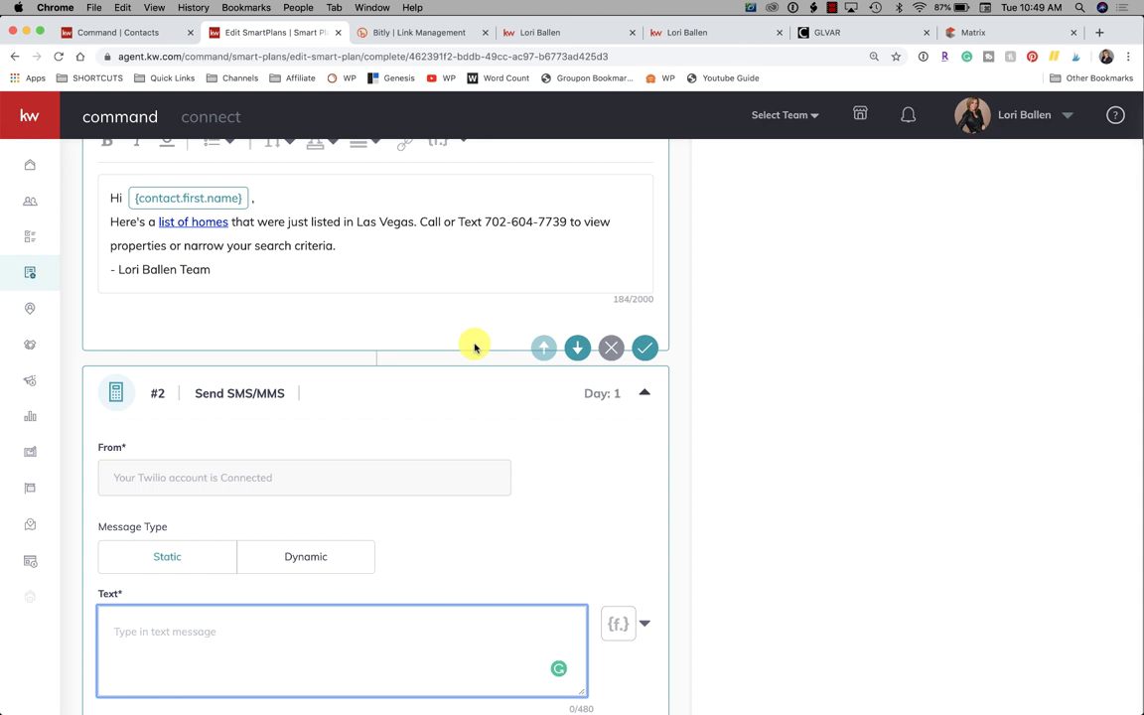
scroll(475, 348, "up", 5)
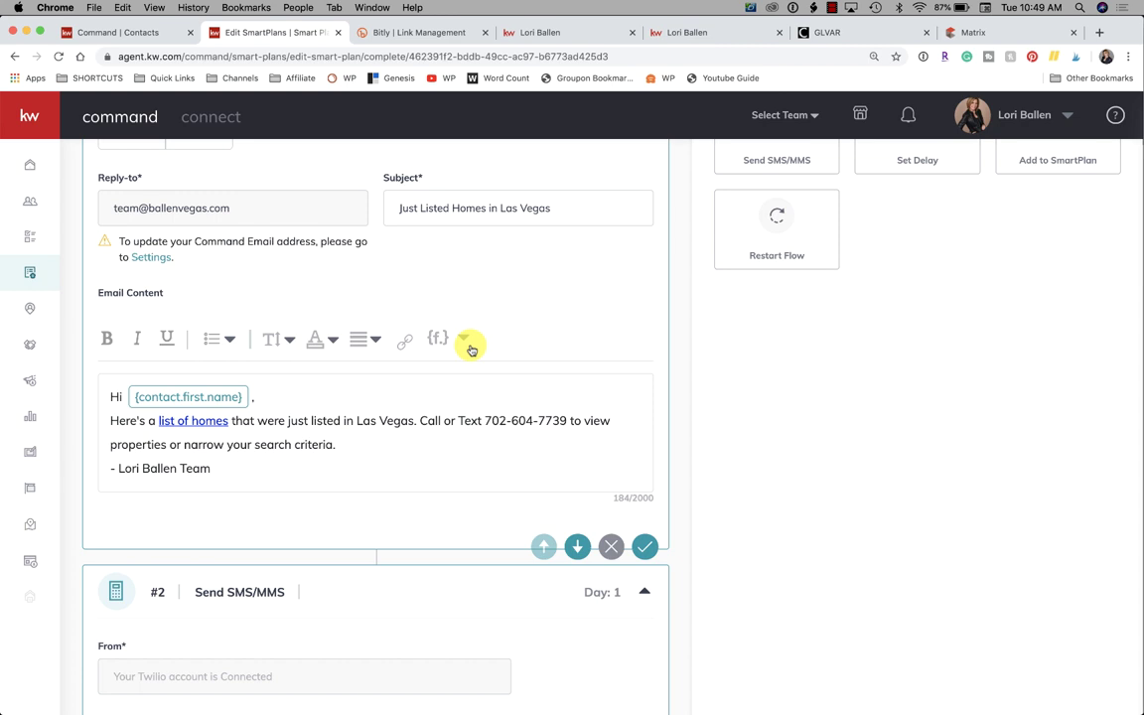
scroll(471, 348, "down", 5)
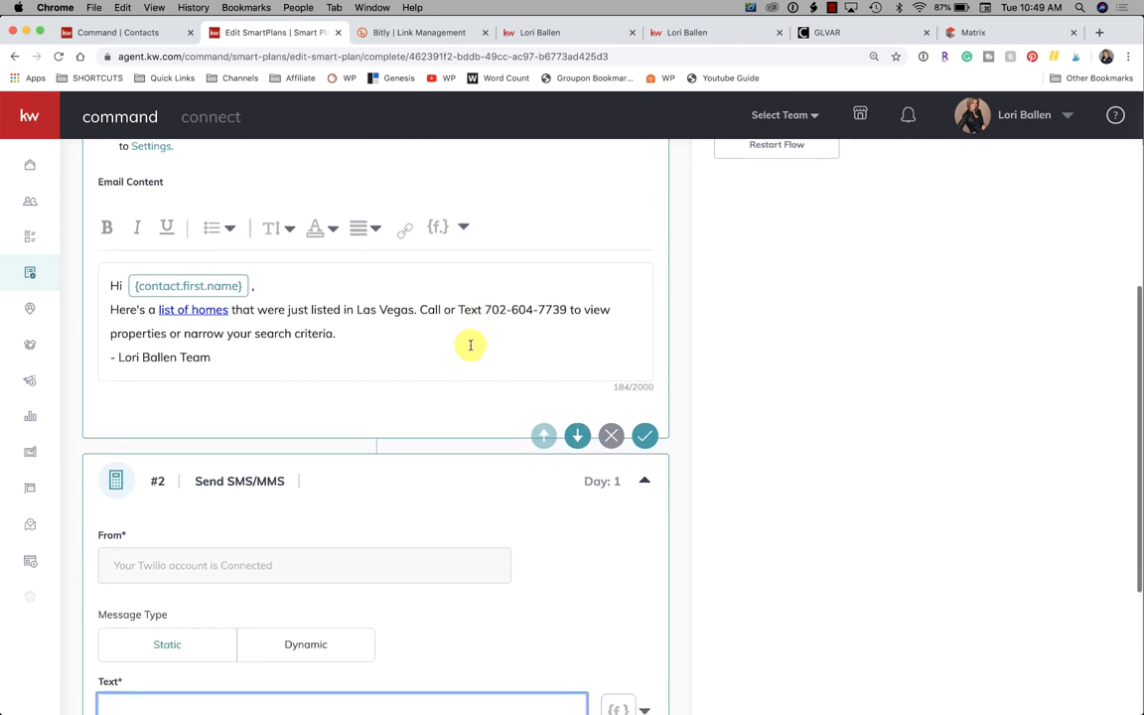
scroll(470, 344, "down", 2)
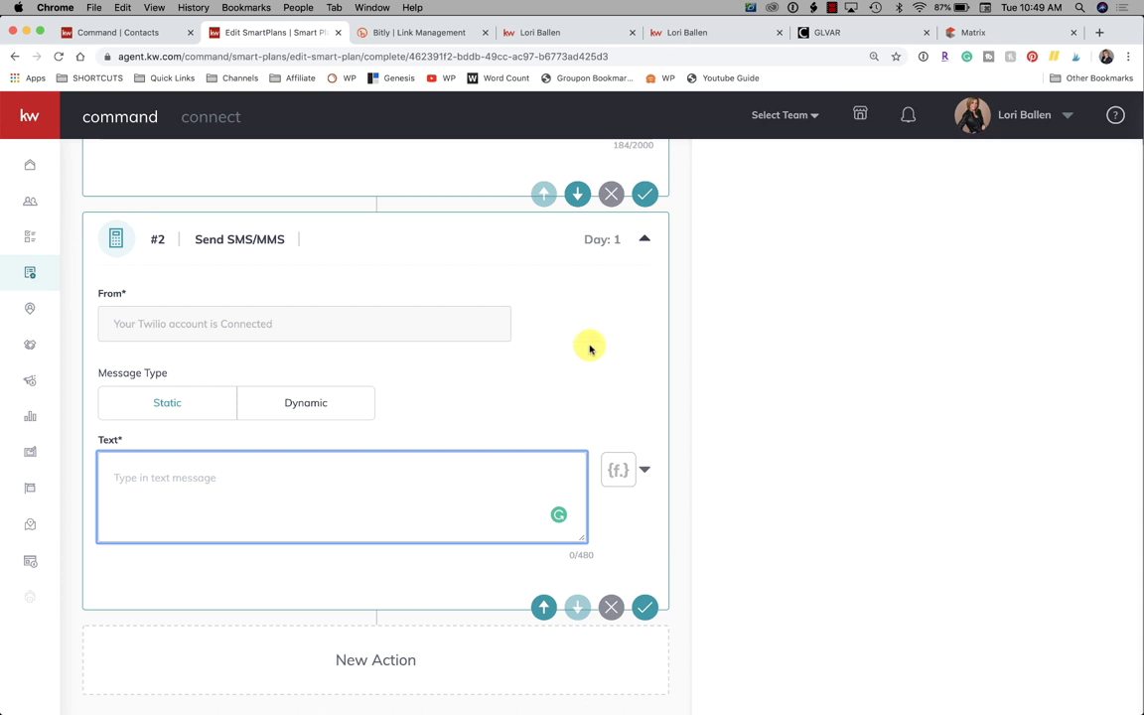
scroll(376, 373, "up", 5)
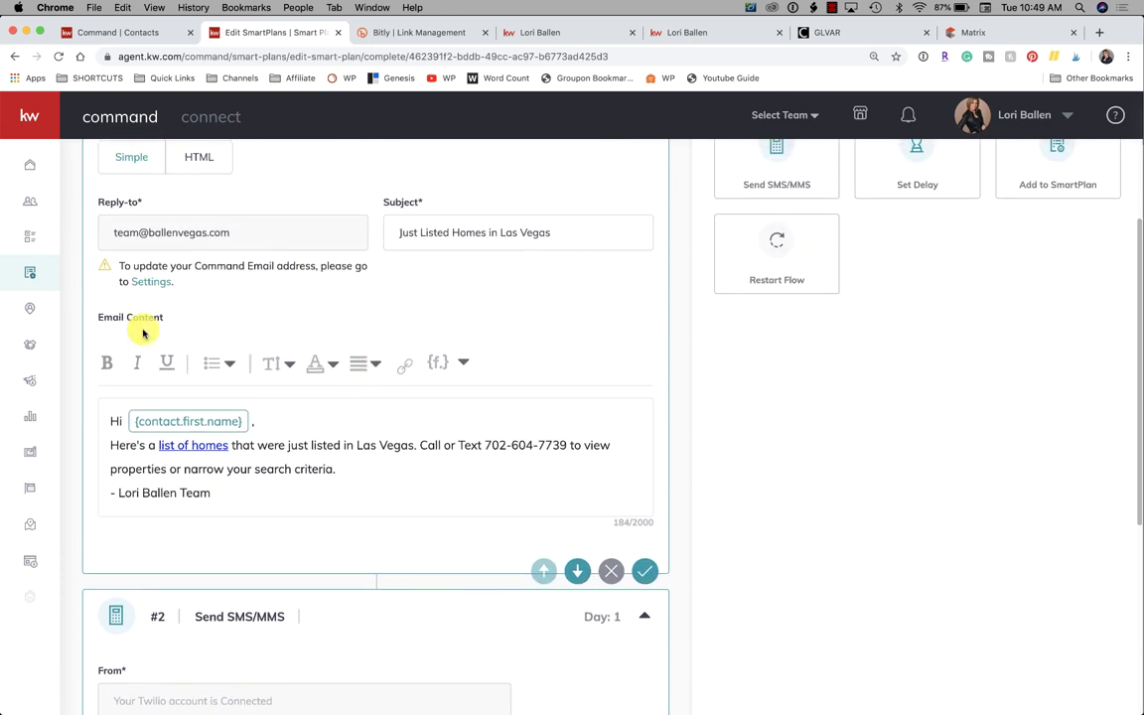
scroll(303, 467, "down", 1)
scroll(303, 466, "down", 3)
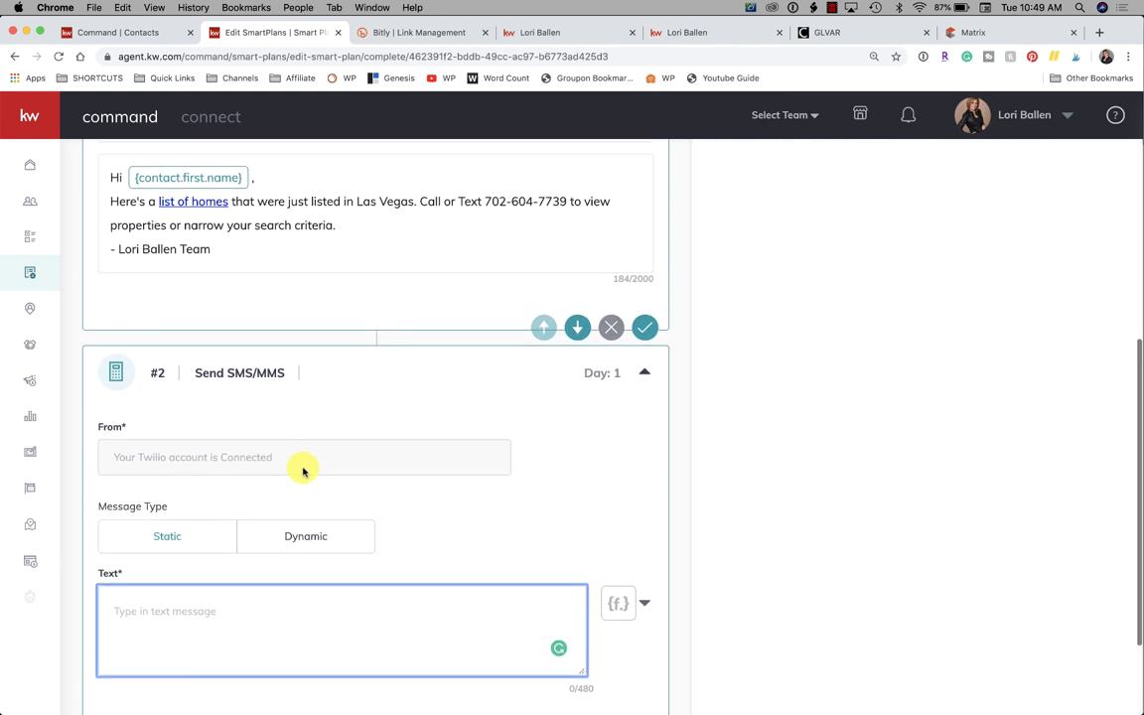
Start the text message with 'Hi' followed by the contact first-name merge field
type("Hi")
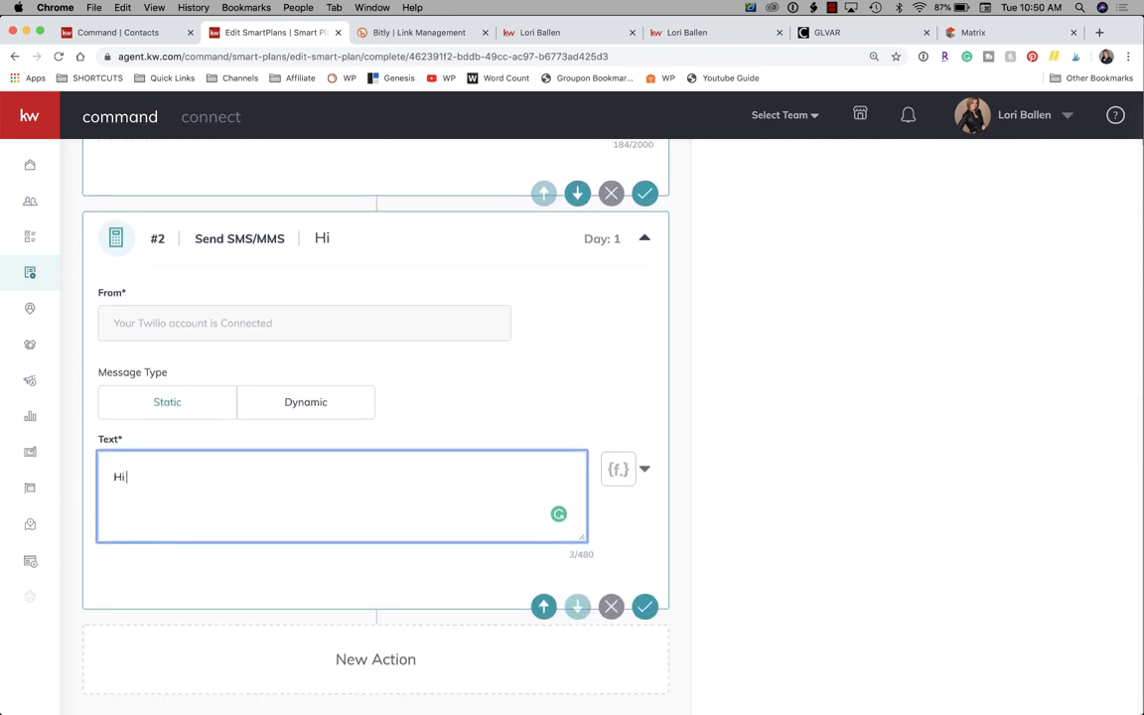
left_click(634, 470)
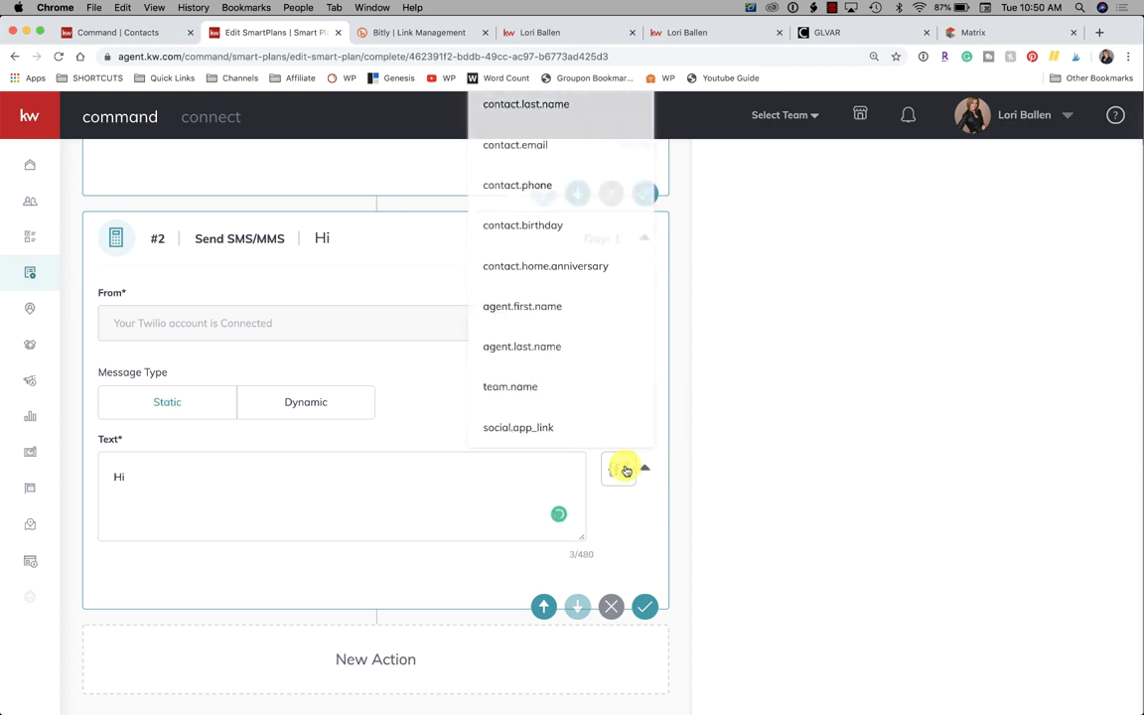
scroll(548, 136, "up", 4)
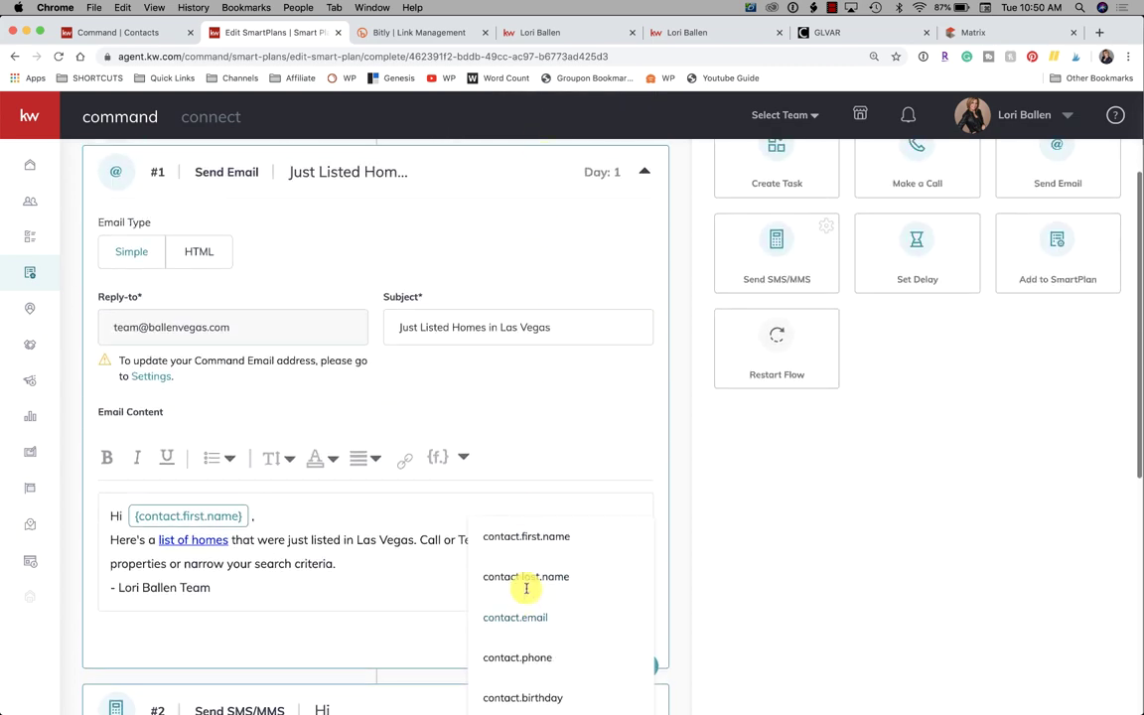
left_click(529, 534)
scroll(695, 566, "down", 4)
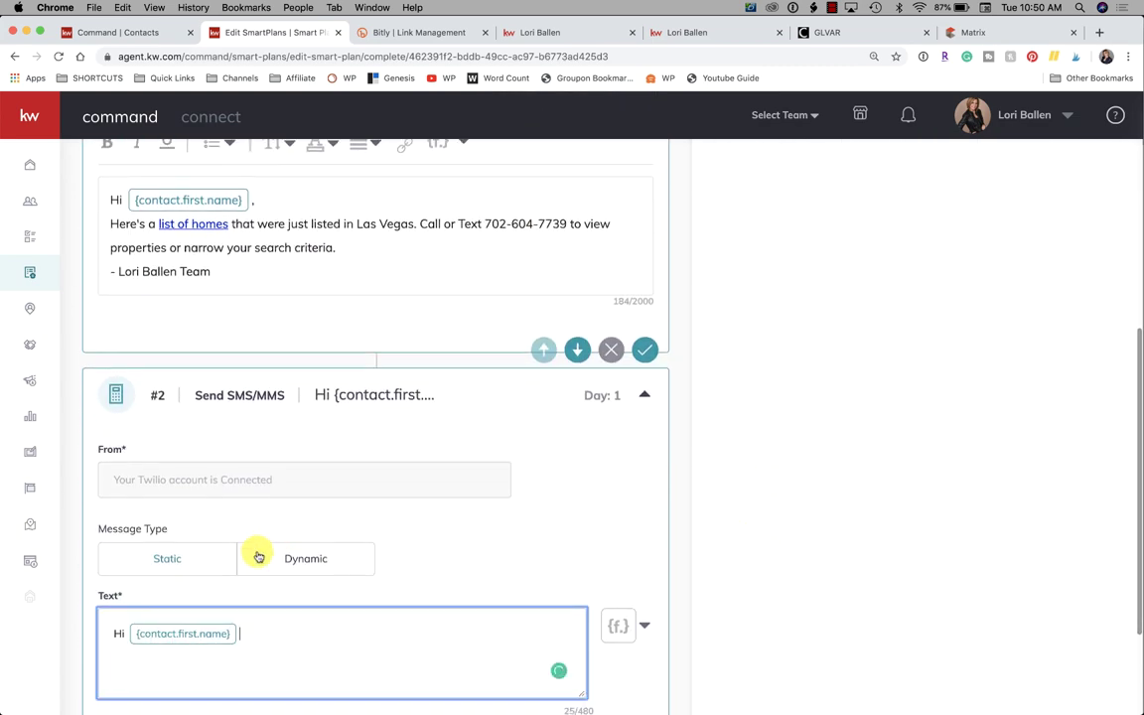
scroll(263, 562, "down", 3)
left_click(240, 505)
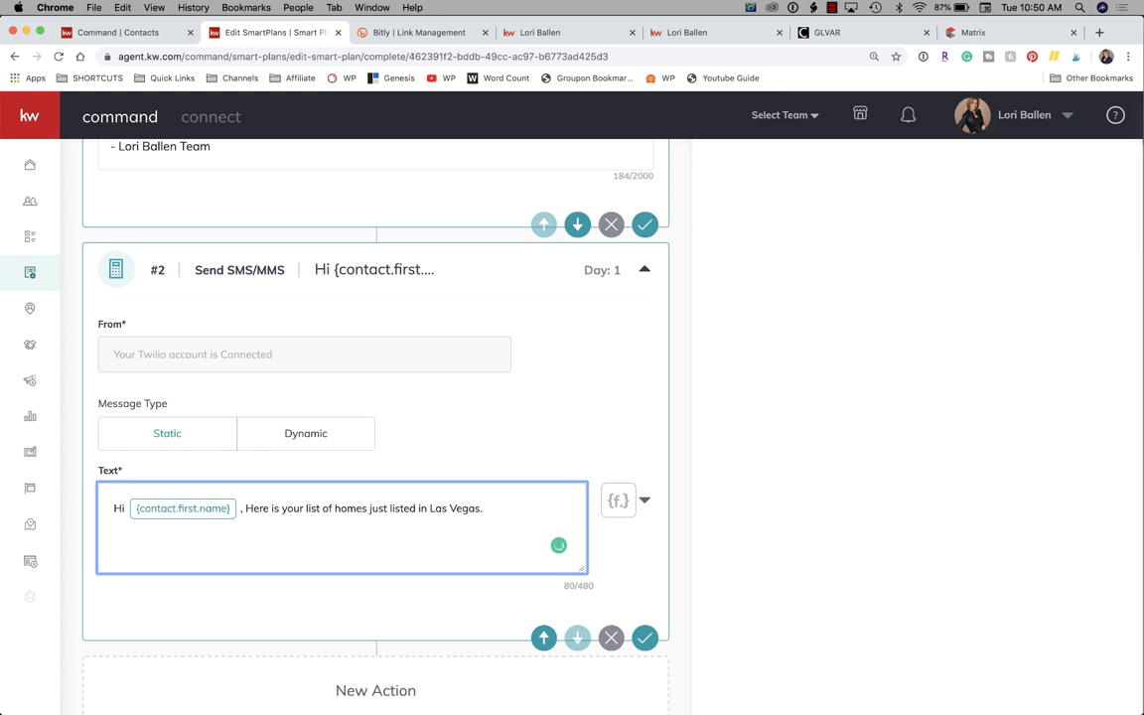
Paste the bit.ly listings link and add a call line with the phone number to view homes or change criteria
scroll(559, 546, "up", 3)
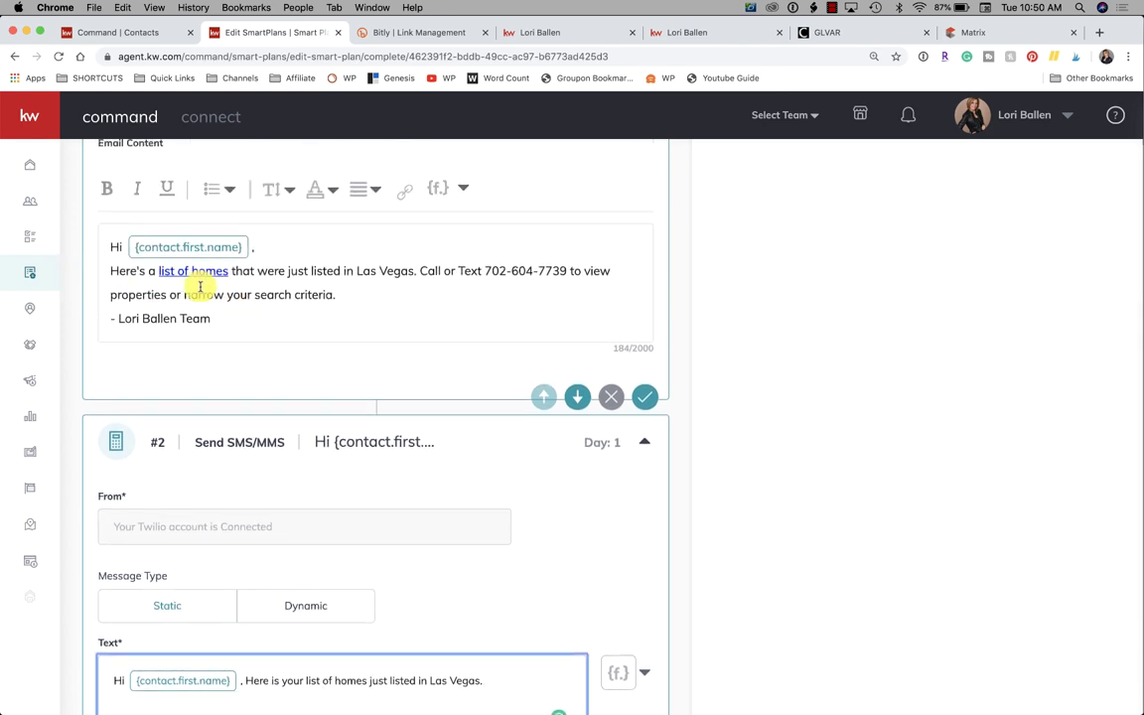
scroll(479, 516, "down", 3)
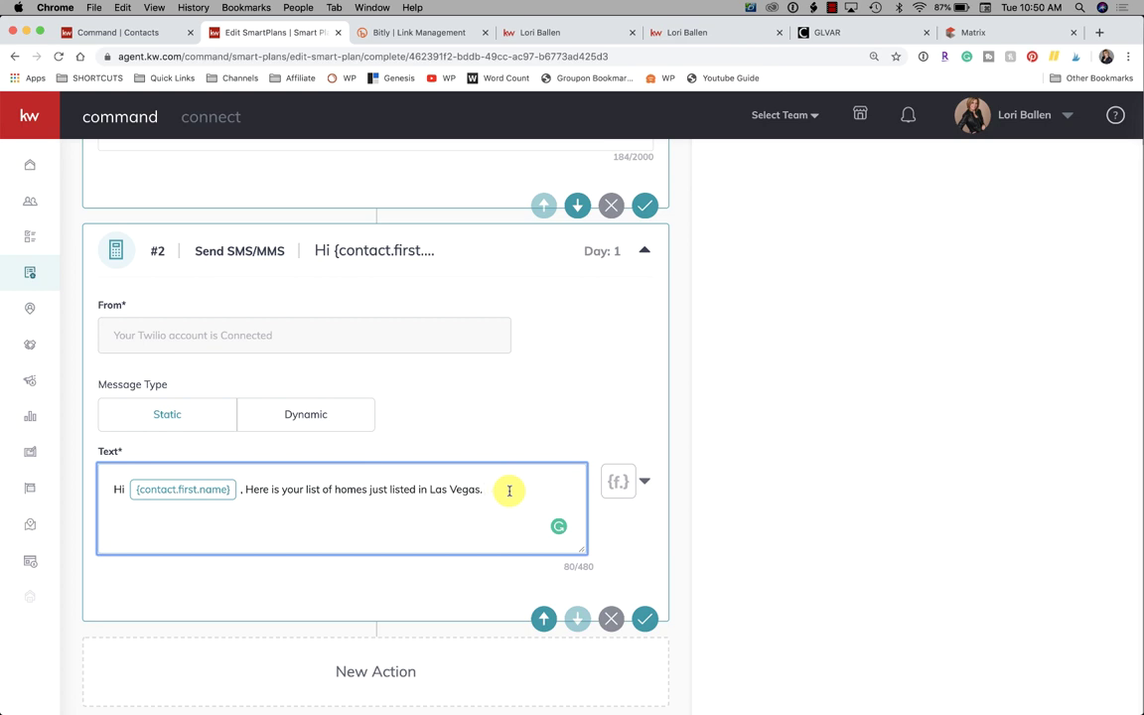
type("https://bit.ly/3bWsDrl")
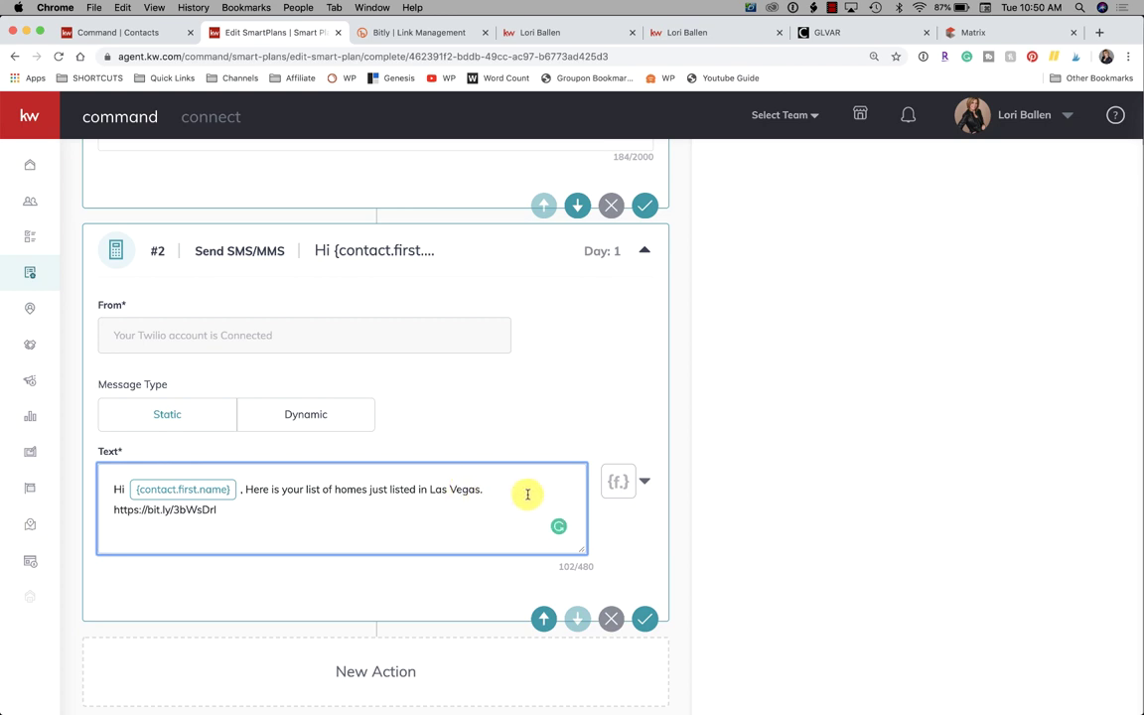
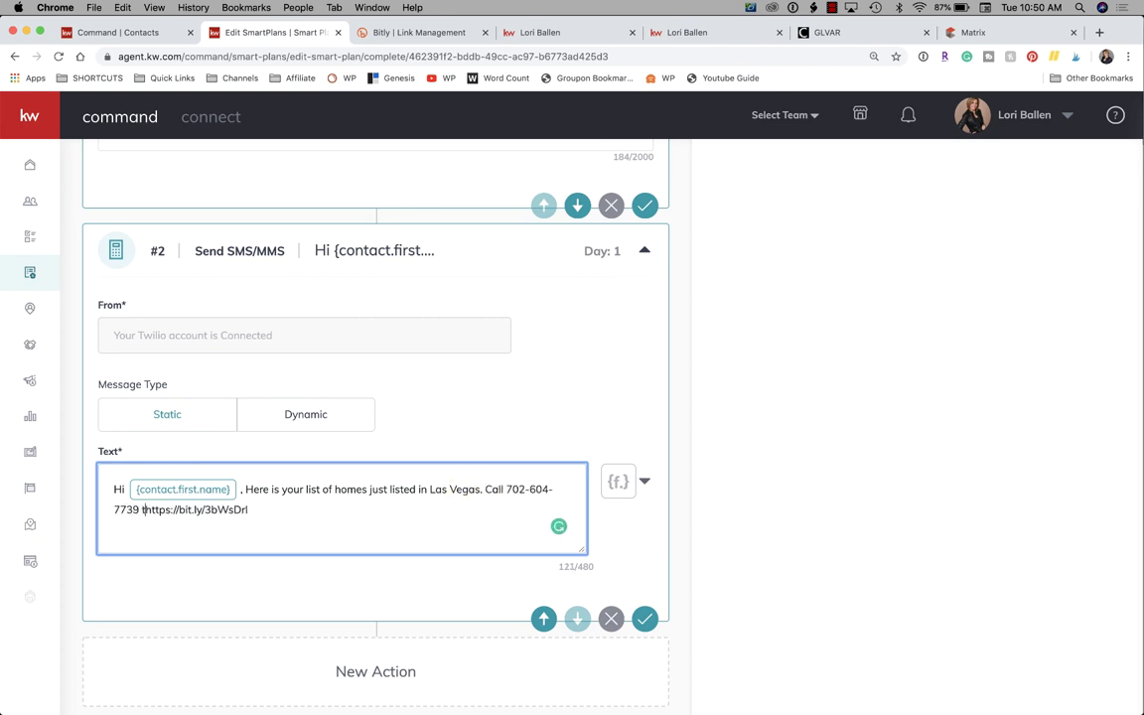
type("ew homes or chang")
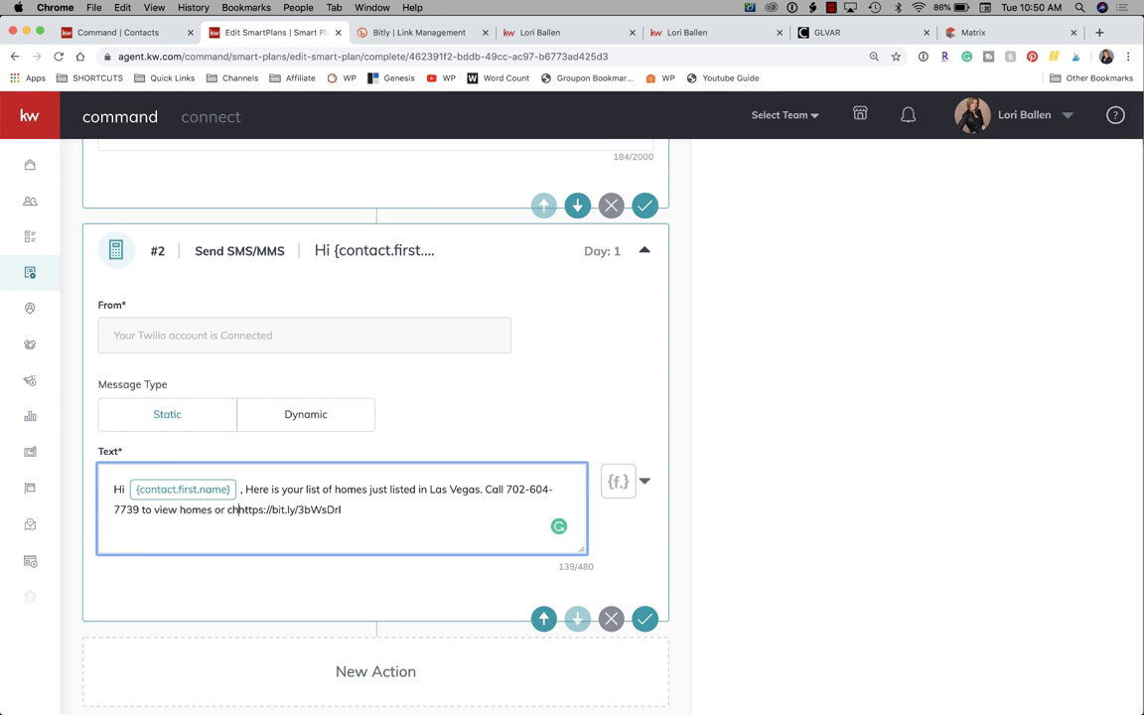
type("e your cri")
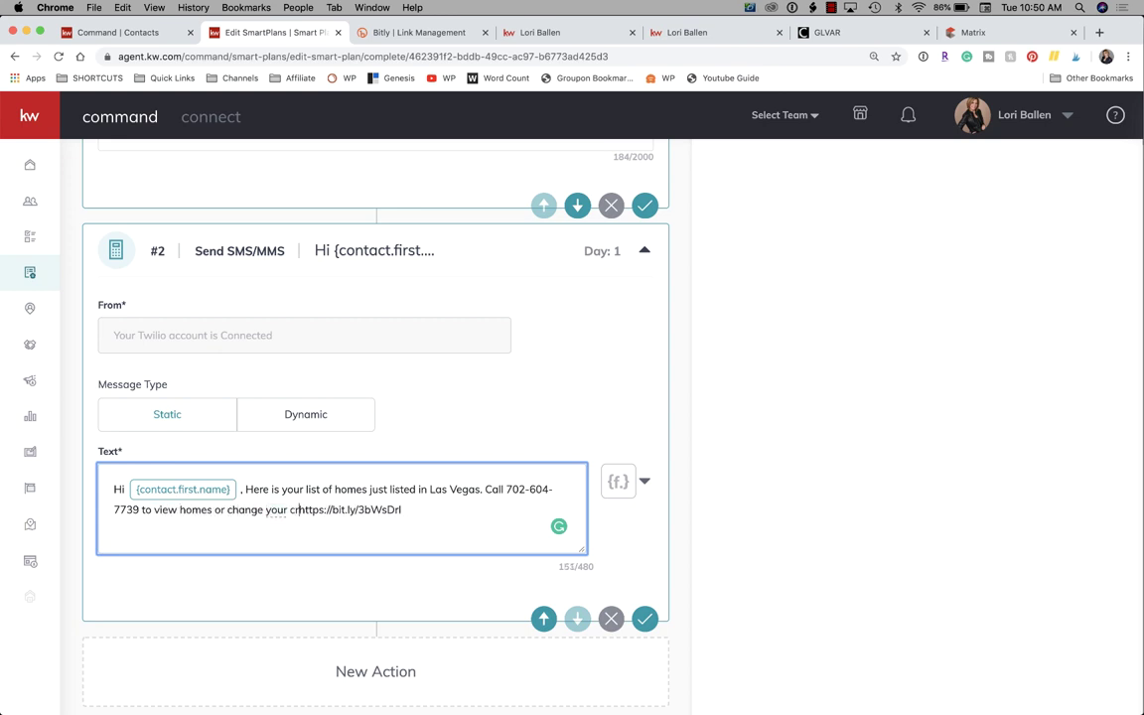
type("teria")
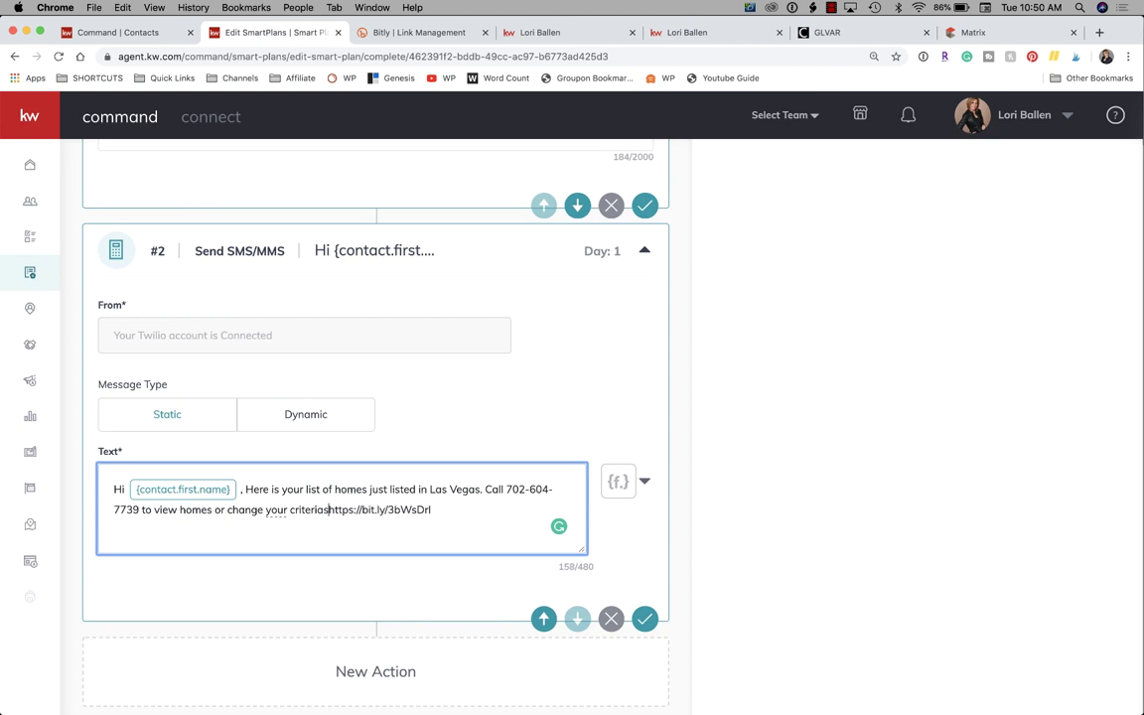
type(".")
scroll(552, 466, "up", 2)
scroll(553, 465, "down", 3)
scroll(553, 466, "up", 5)
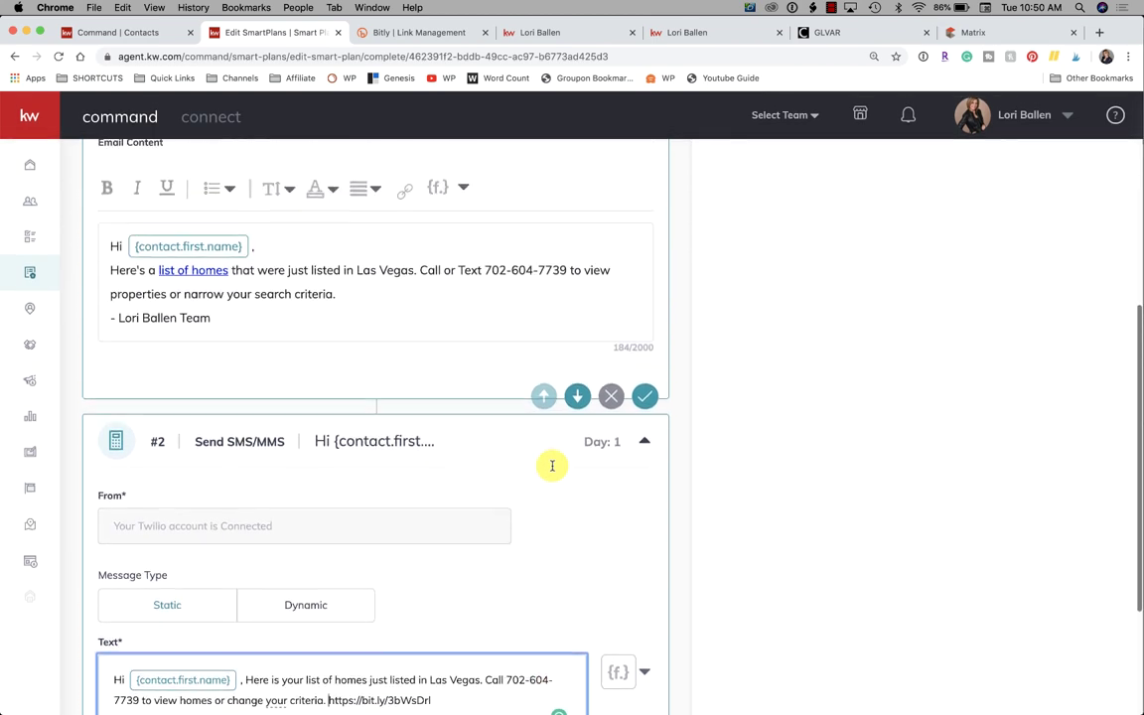
scroll(552, 466, "up", 3)
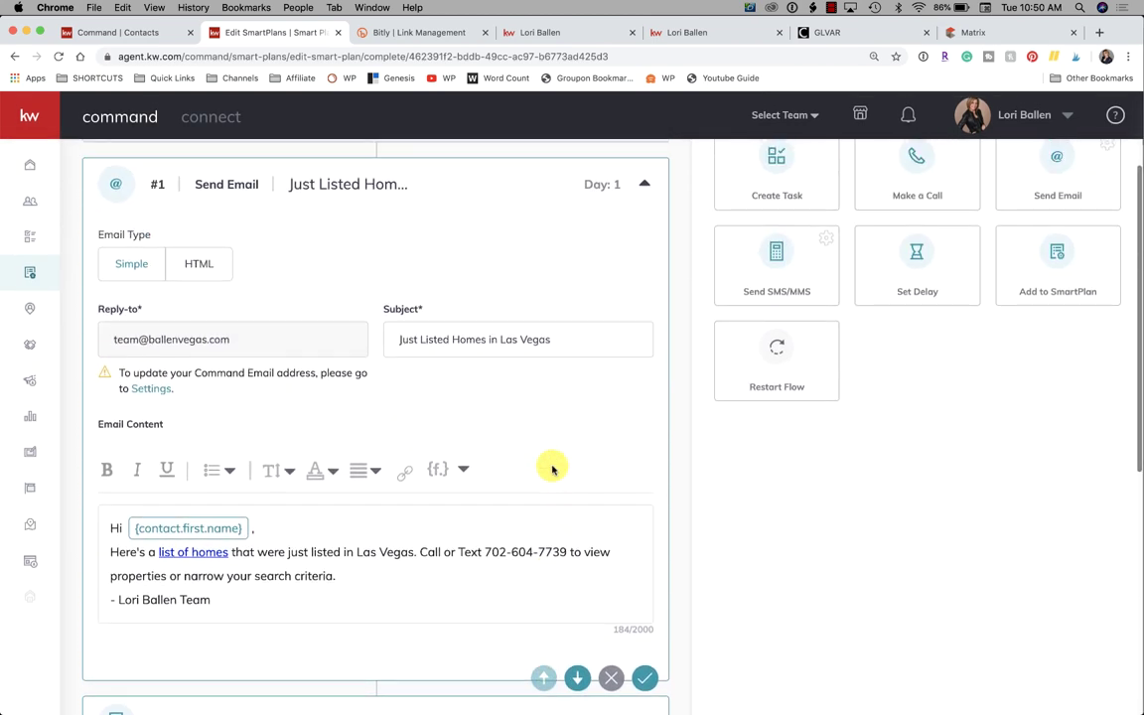
scroll(553, 469, "up", 3)
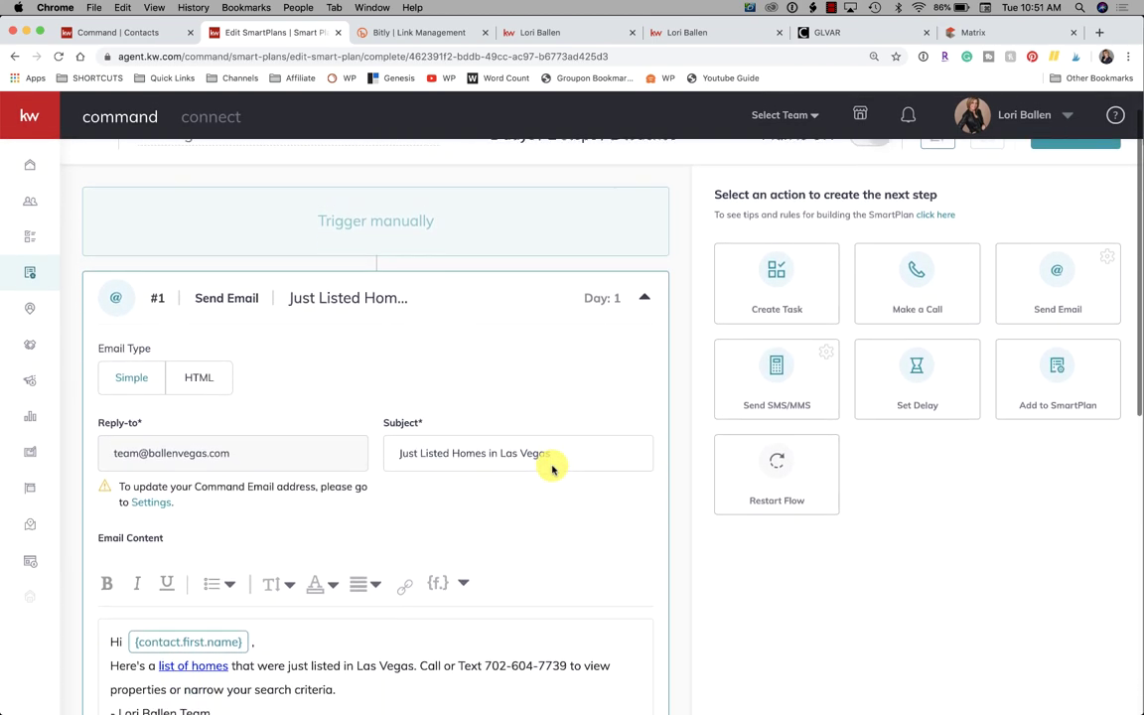
scroll(504, 377, "down", 5)
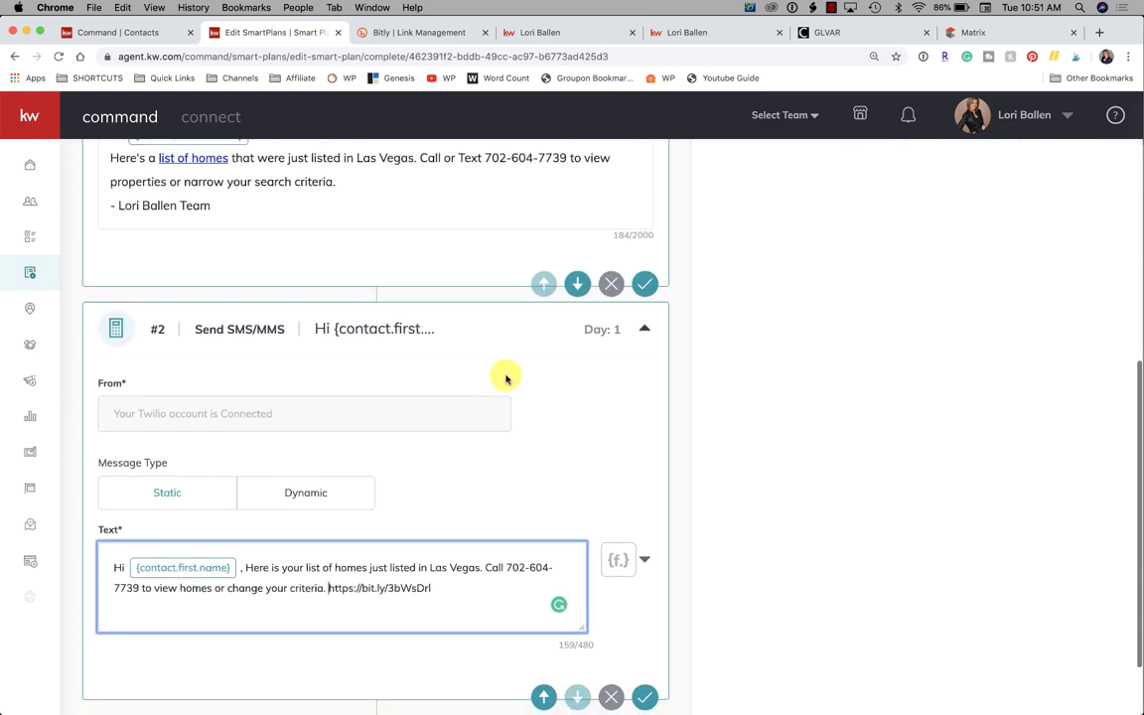
scroll(505, 378, "down", 1)
scroll(532, 345, "up", 3)
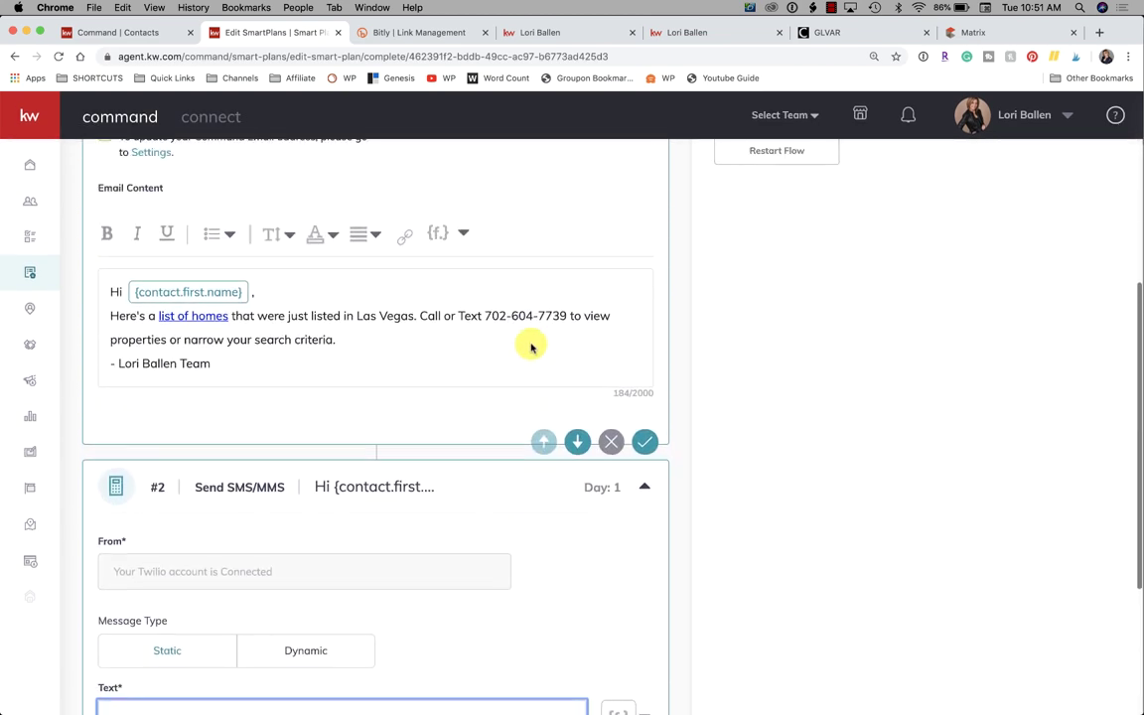
scroll(531, 345, "up", 4)
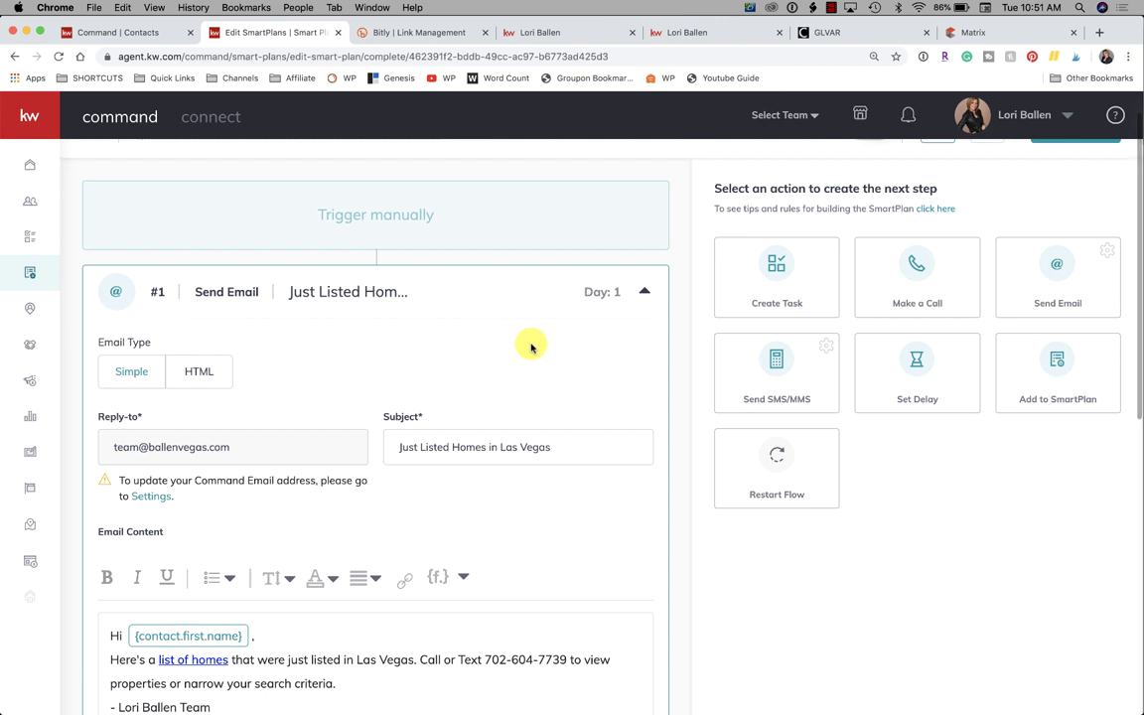
scroll(531, 346, "down", 2)
scroll(531, 343, "up", 1)
scroll(531, 343, "down", 1)
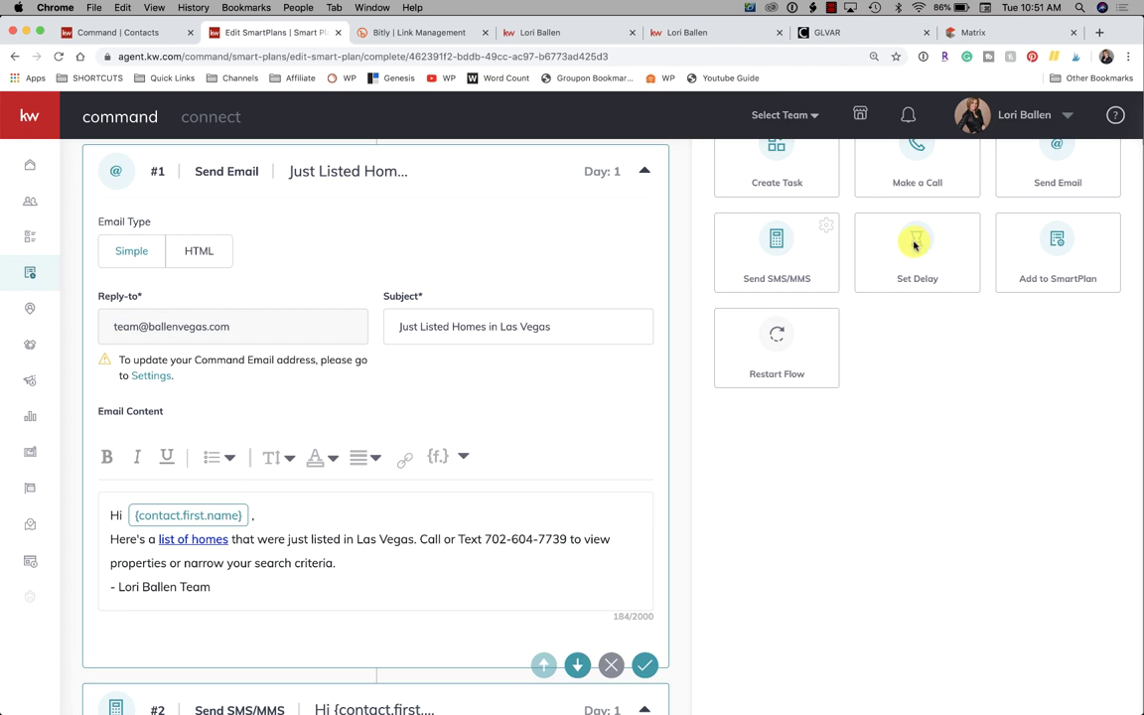
Add a 3-day Set Delay step and collapse it
left_click(915, 246)
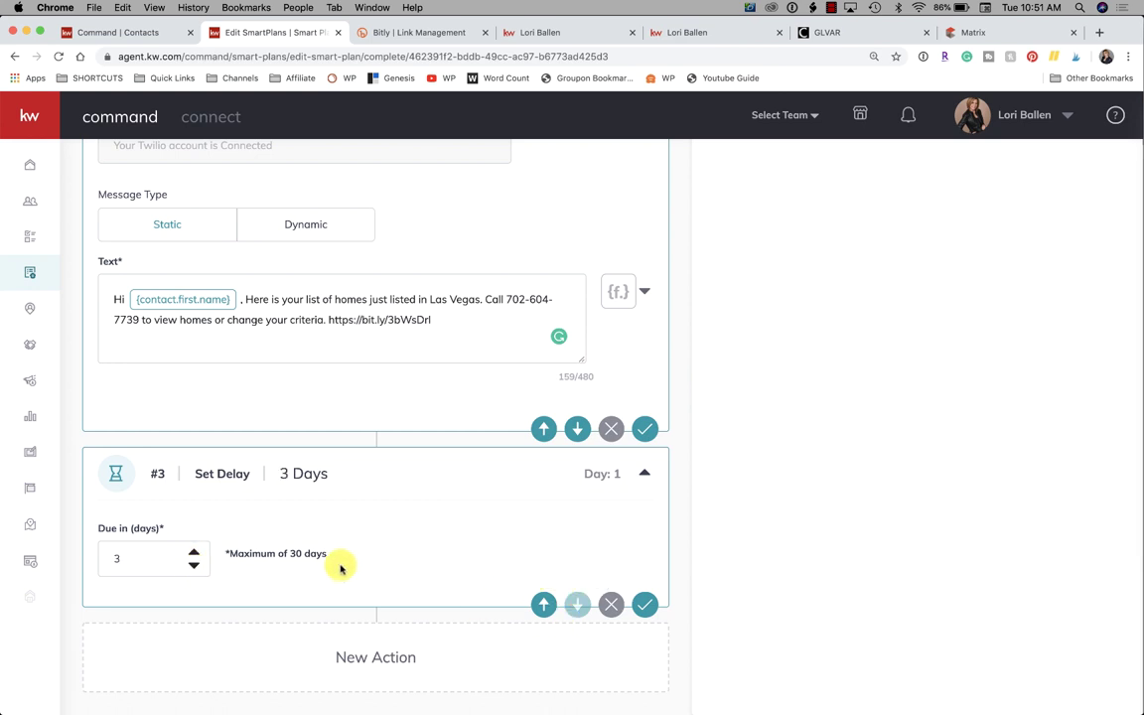
left_click(644, 474)
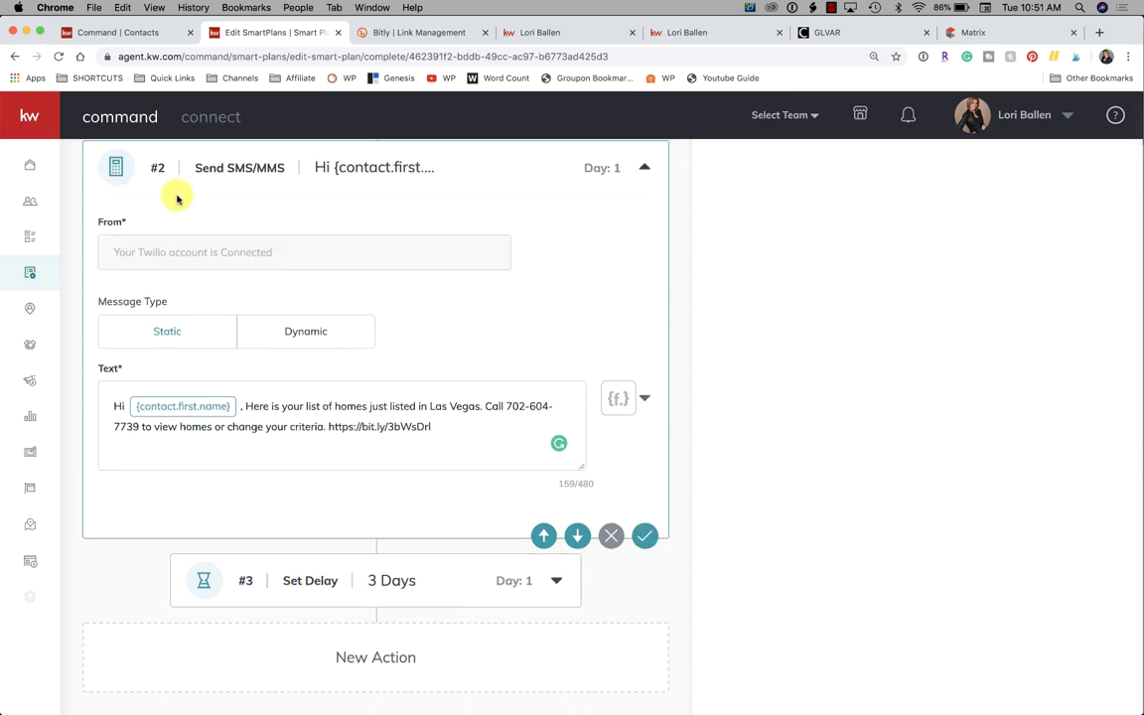
scroll(238, 316, "up", 5)
scroll(238, 320, "down", 4)
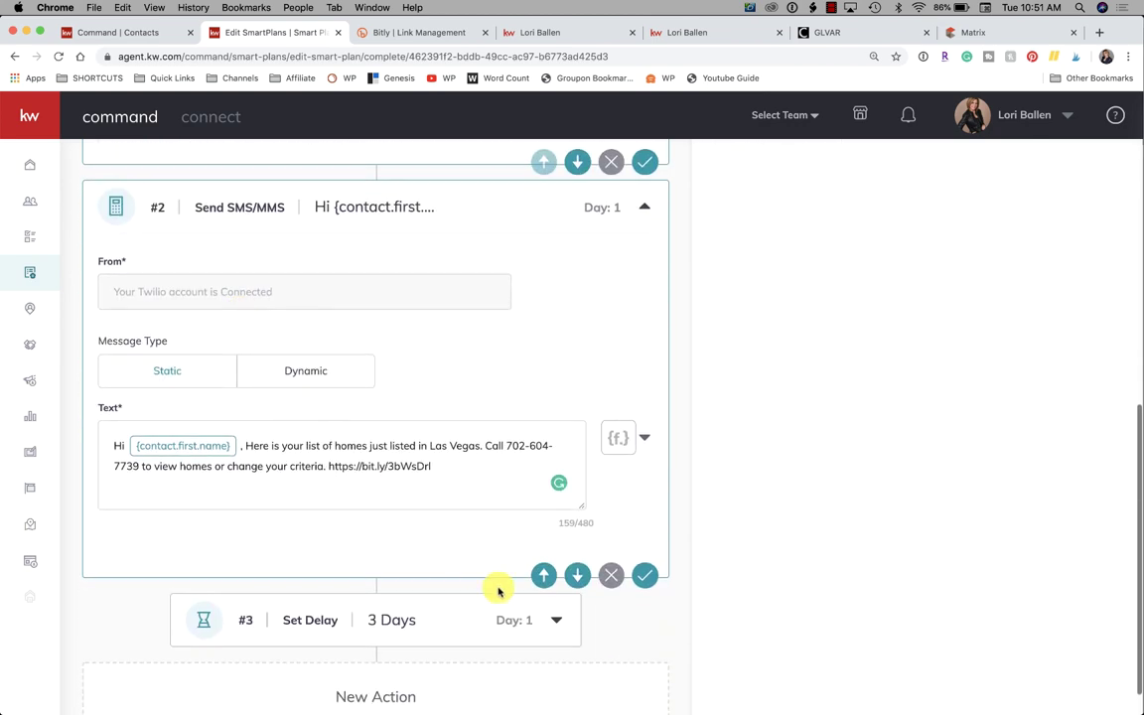
scroll(476, 625, "down", 1)
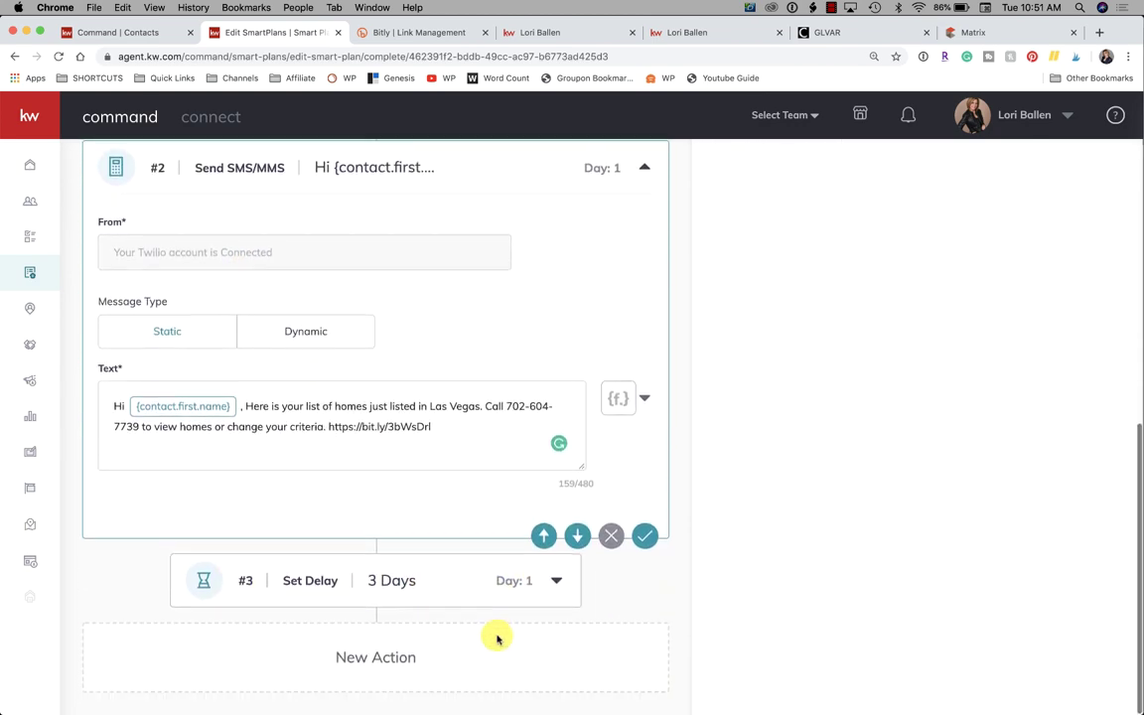
Move the SMS step above the email and the email below the 3-day delay
left_click(543, 536)
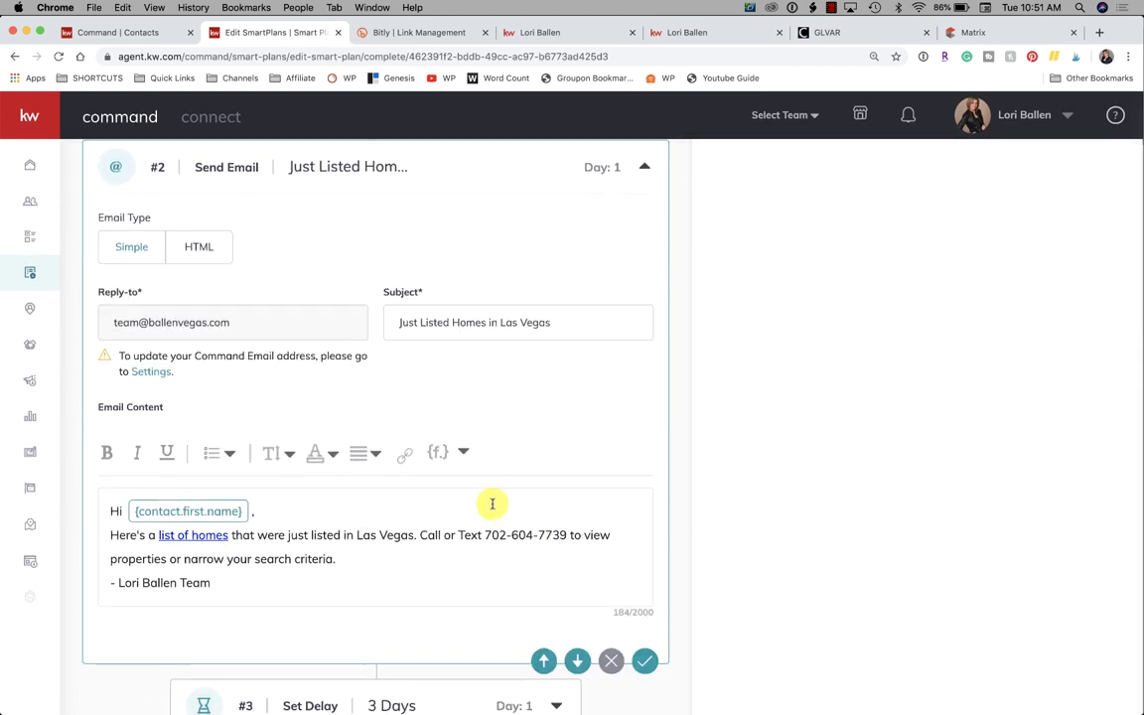
scroll(492, 503, "up", 8)
scroll(492, 504, "down", 9)
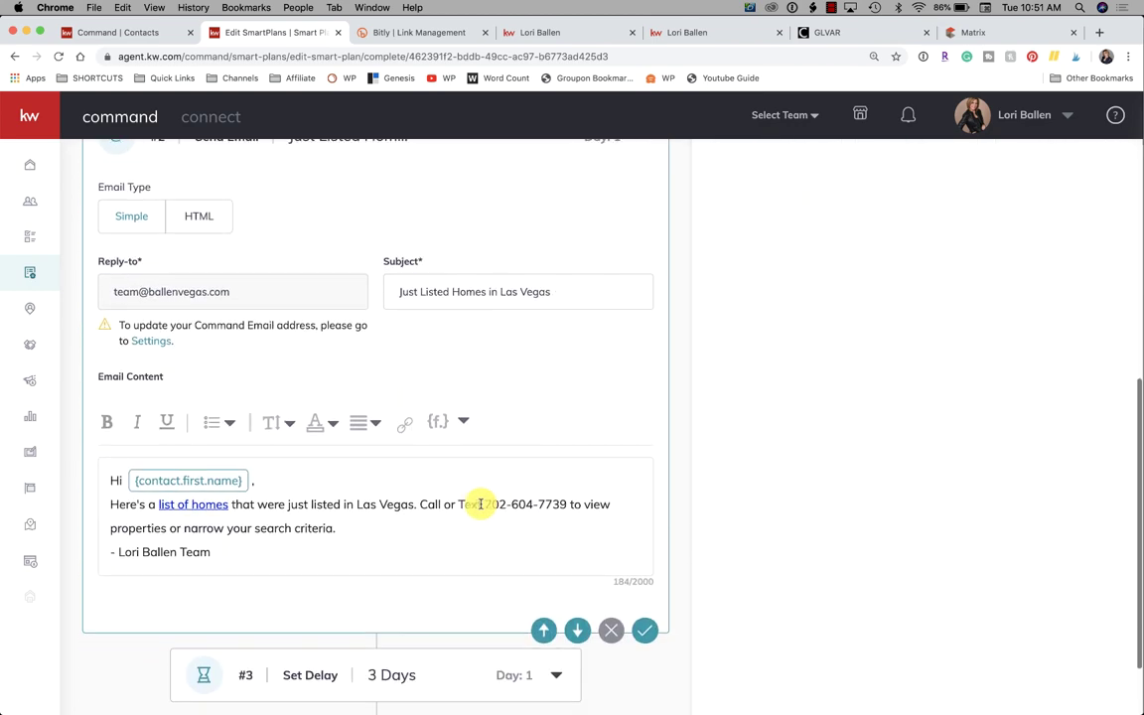
scroll(479, 503, "down", 2)
left_click_drag(263, 582, 249, 410)
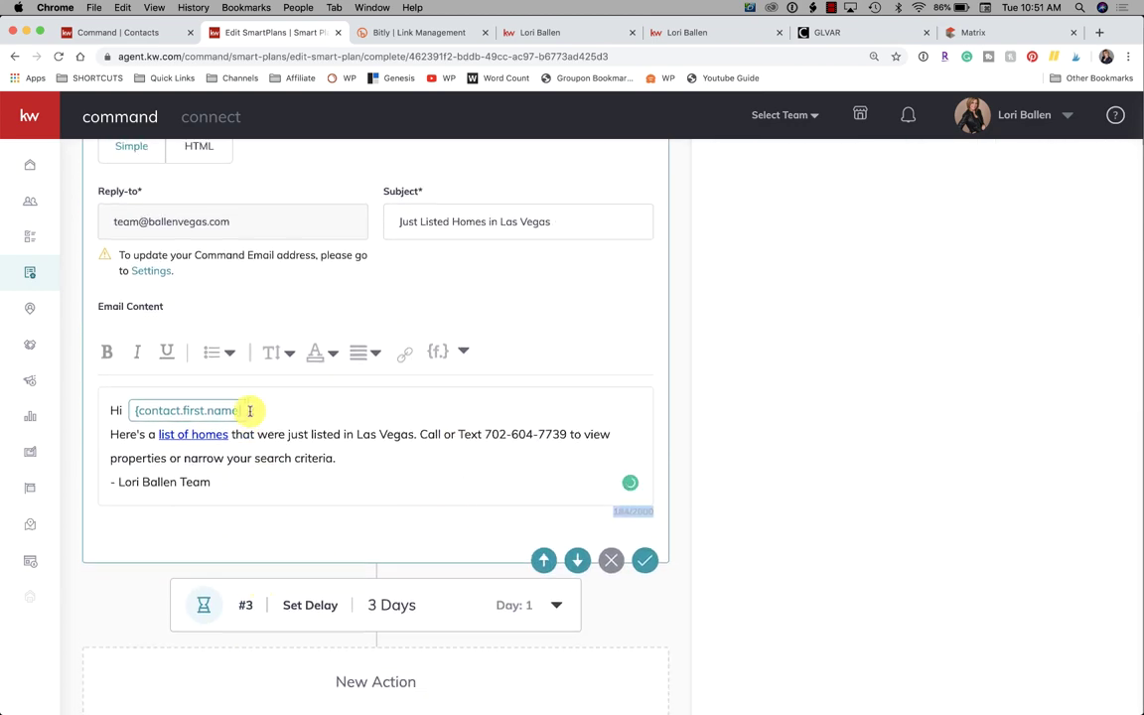
scroll(249, 411, "down", 1)
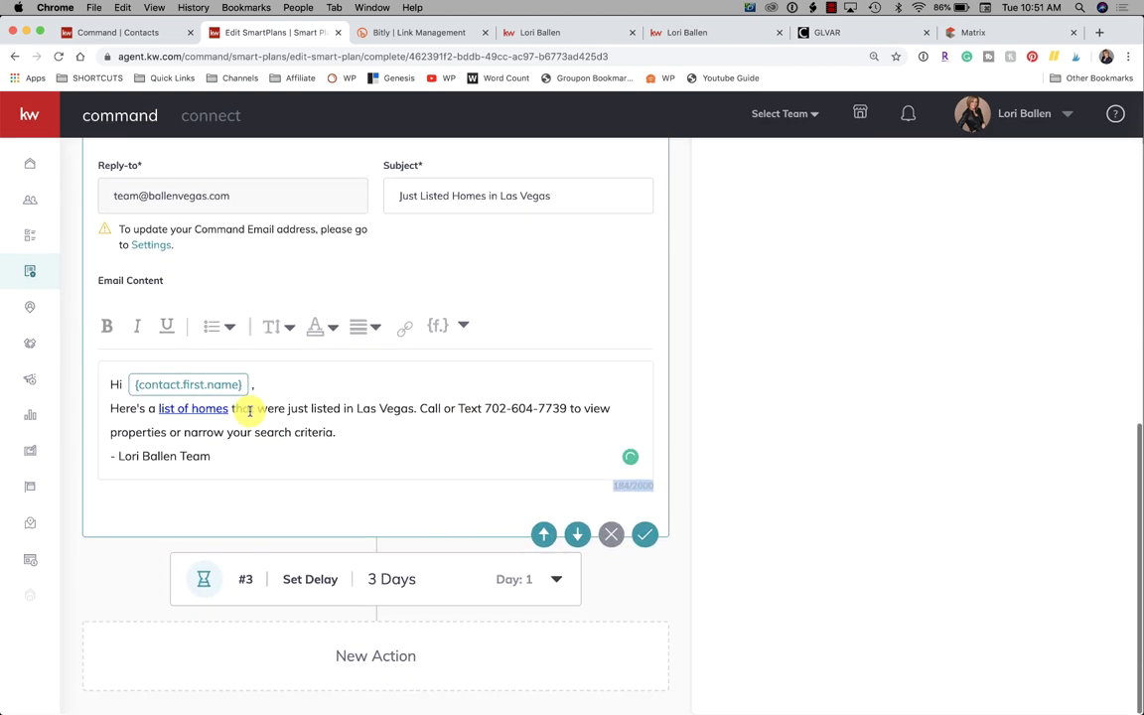
left_click(577, 534)
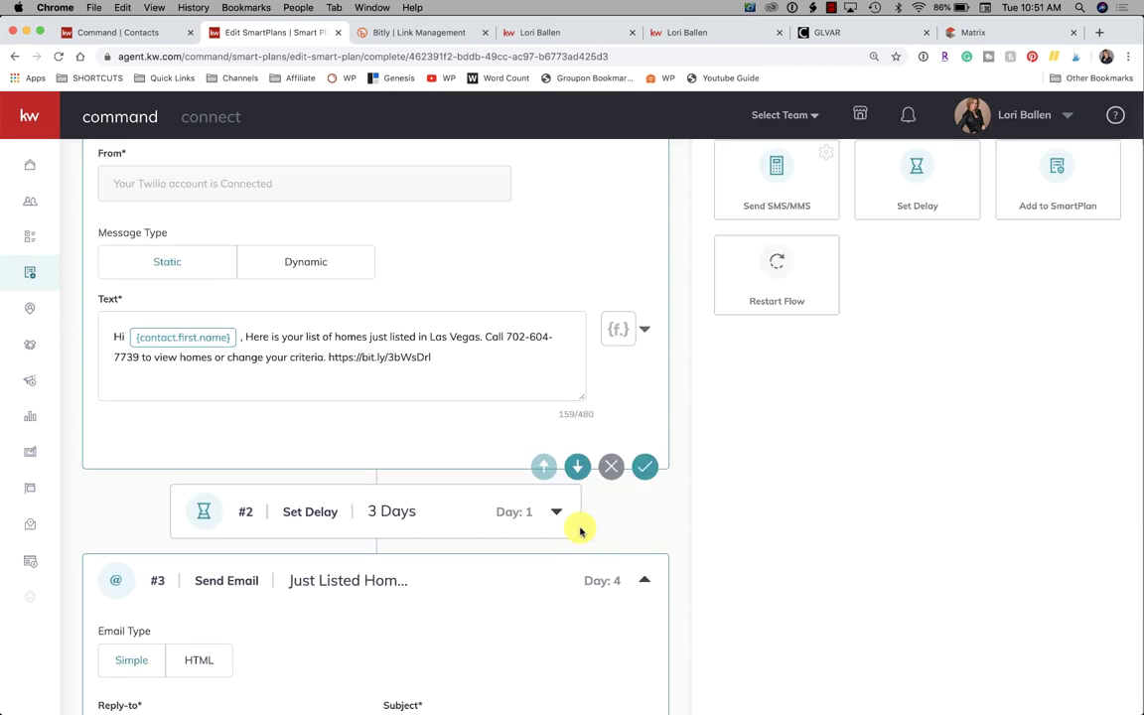
scroll(580, 532, "up", 5)
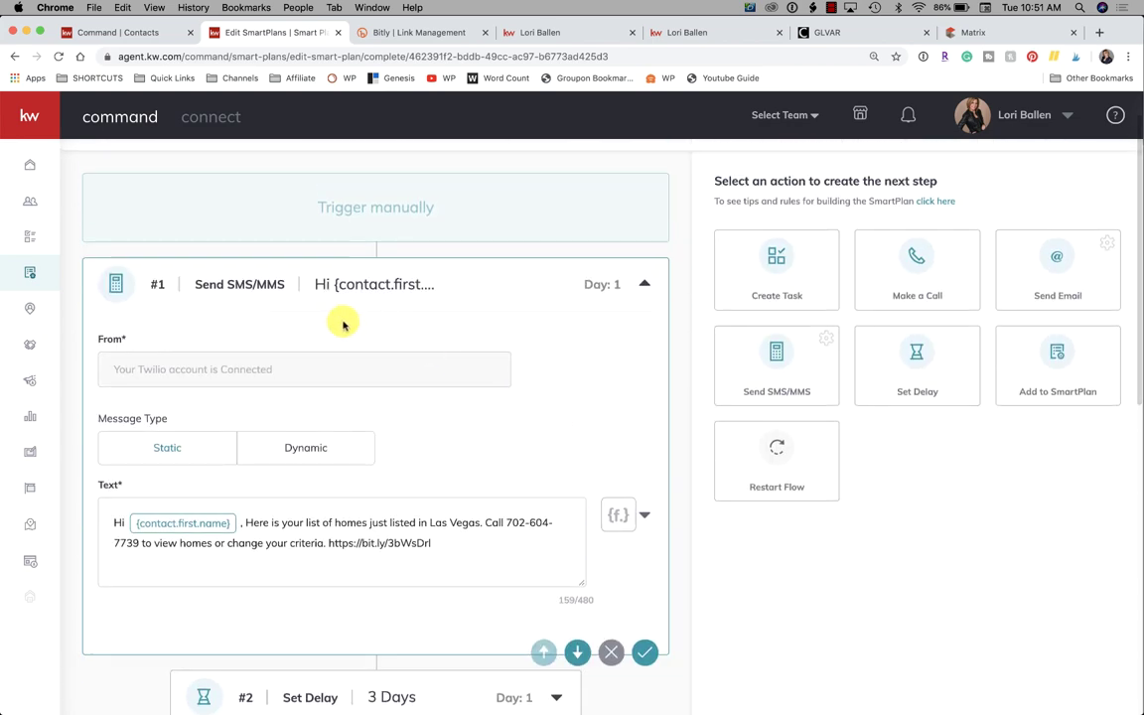
scroll(309, 324, "down", 3)
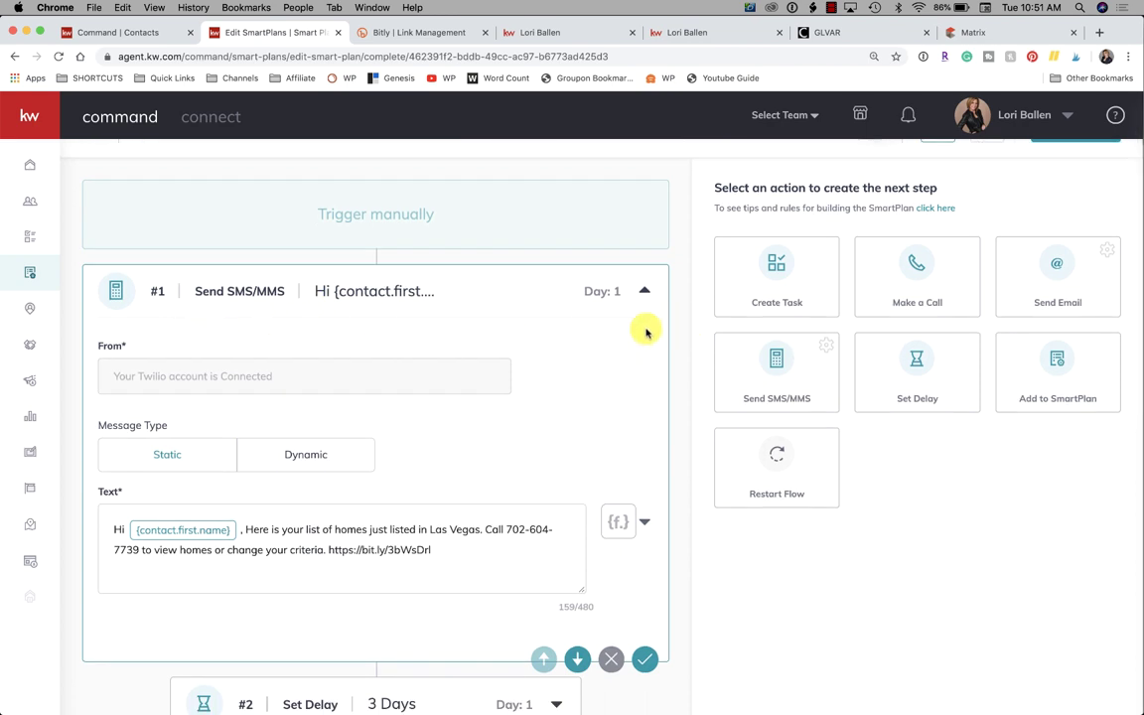
scroll(346, 363, "down", 6)
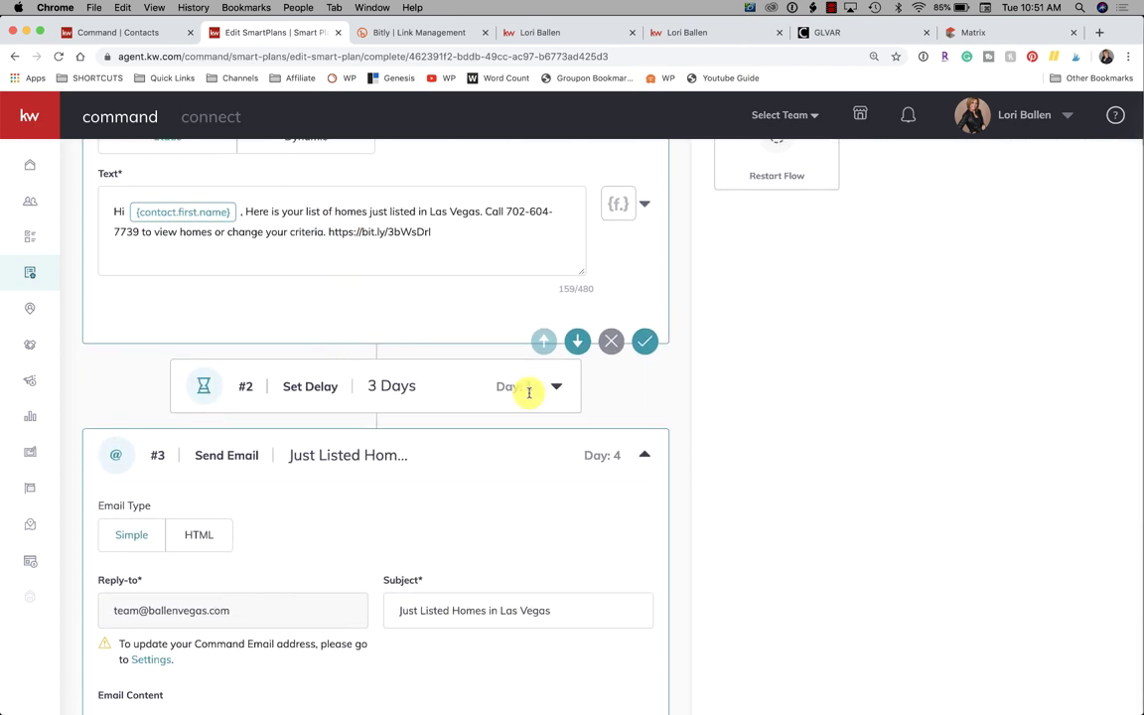
scroll(626, 491, "down", 8)
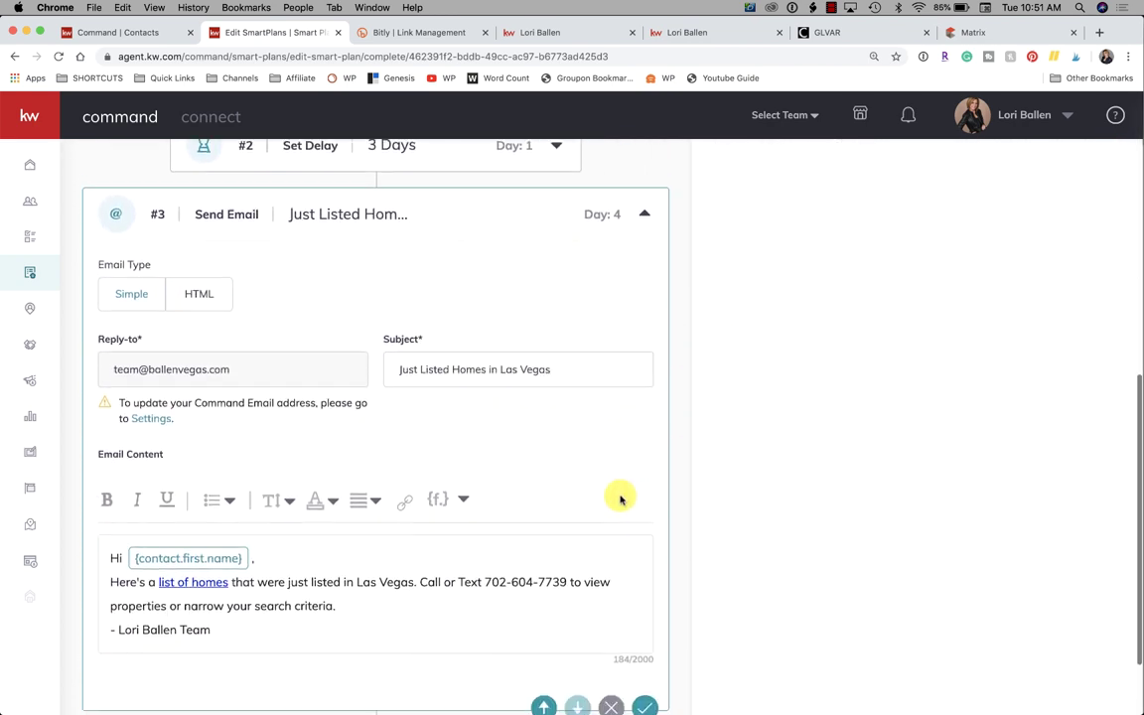
scroll(619, 495, "up", 7)
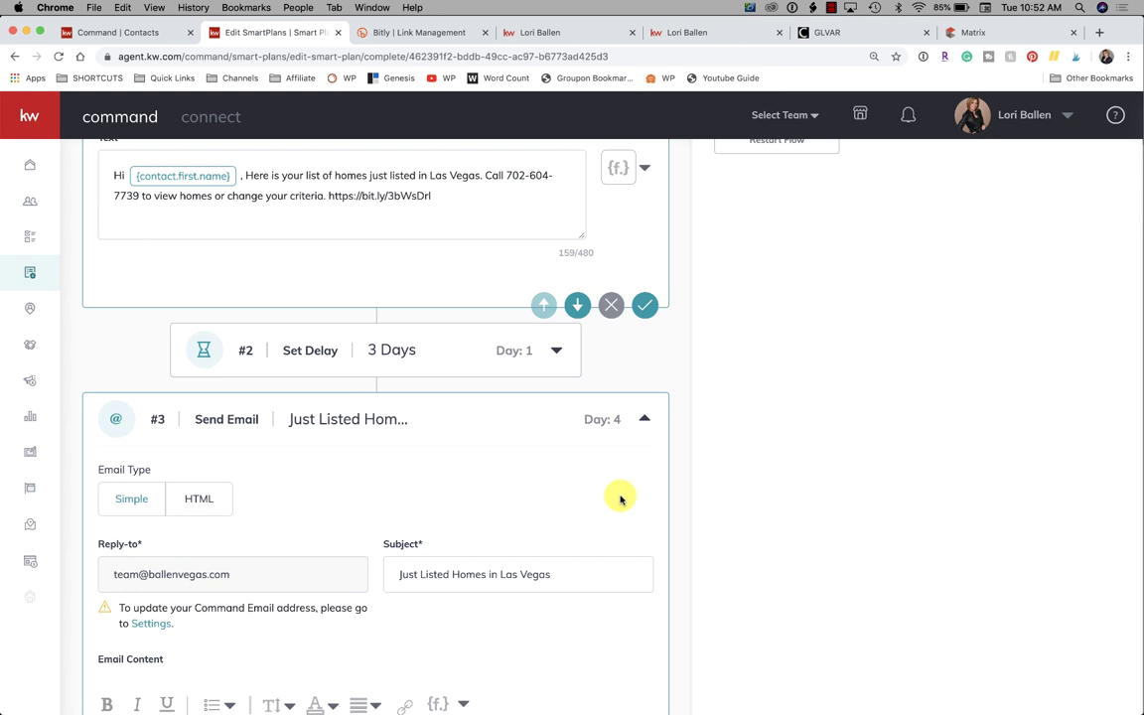
Remove the text-message step from the plan
left_click(612, 305)
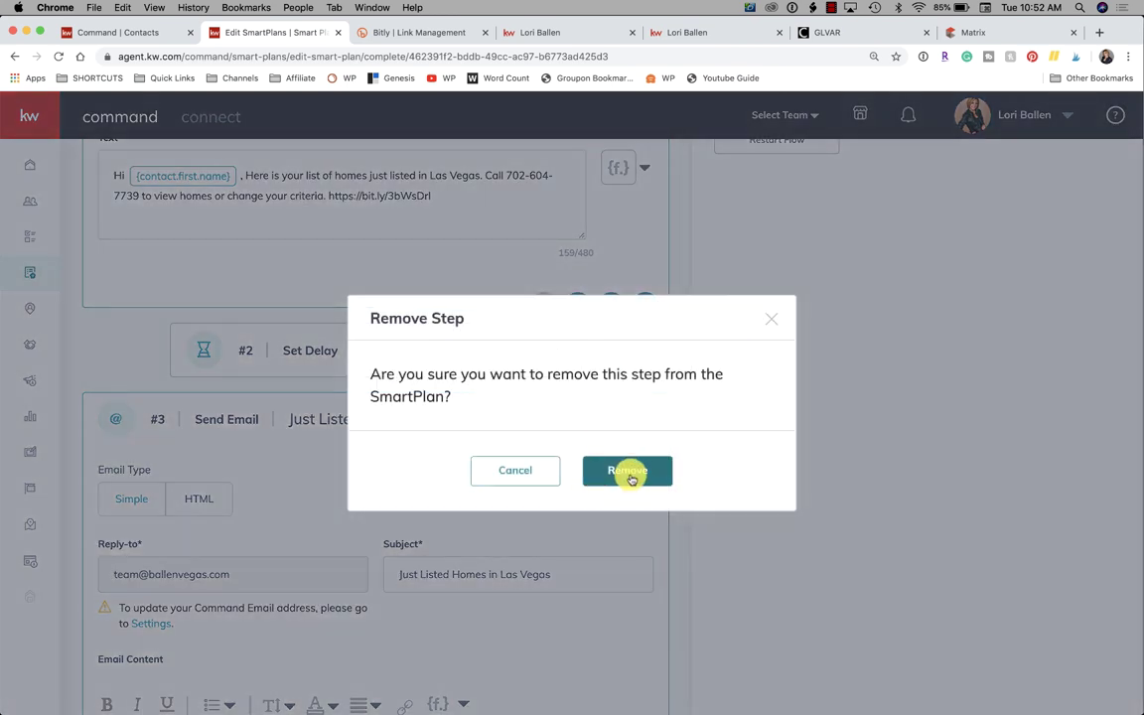
left_click(630, 474)
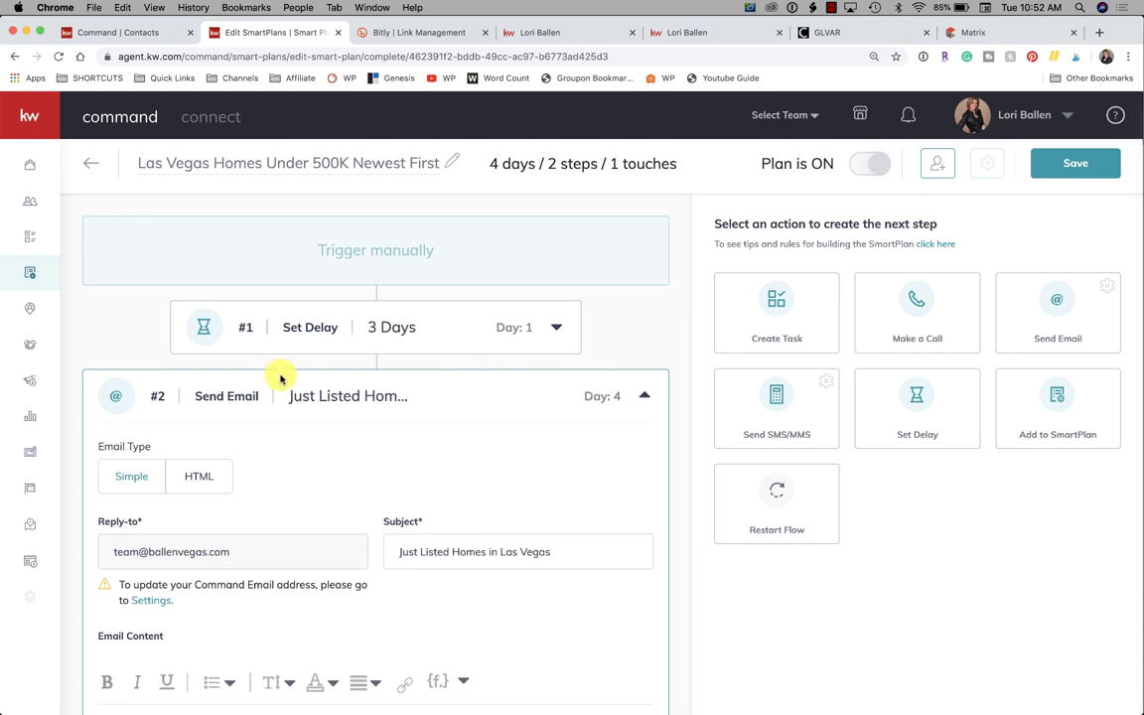
scroll(458, 422, "down", 1)
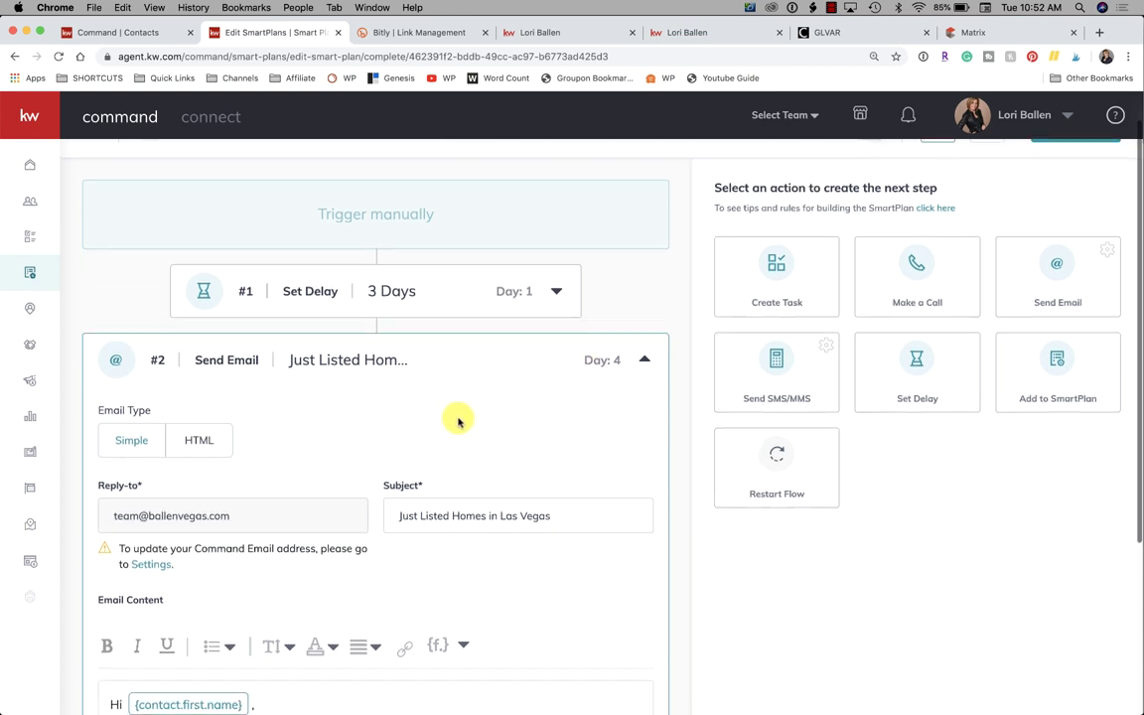
scroll(459, 422, "down", 1)
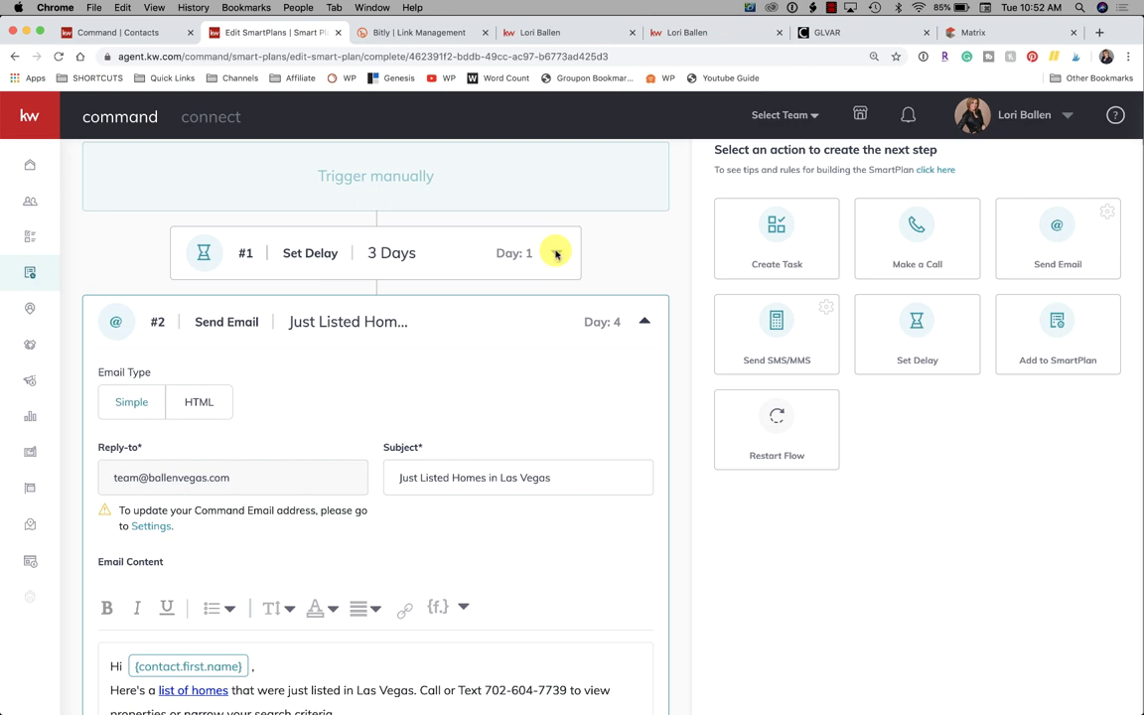
Delete the 3-day delay step so the Just Listed email becomes step #1 on day 1
left_click(556, 254)
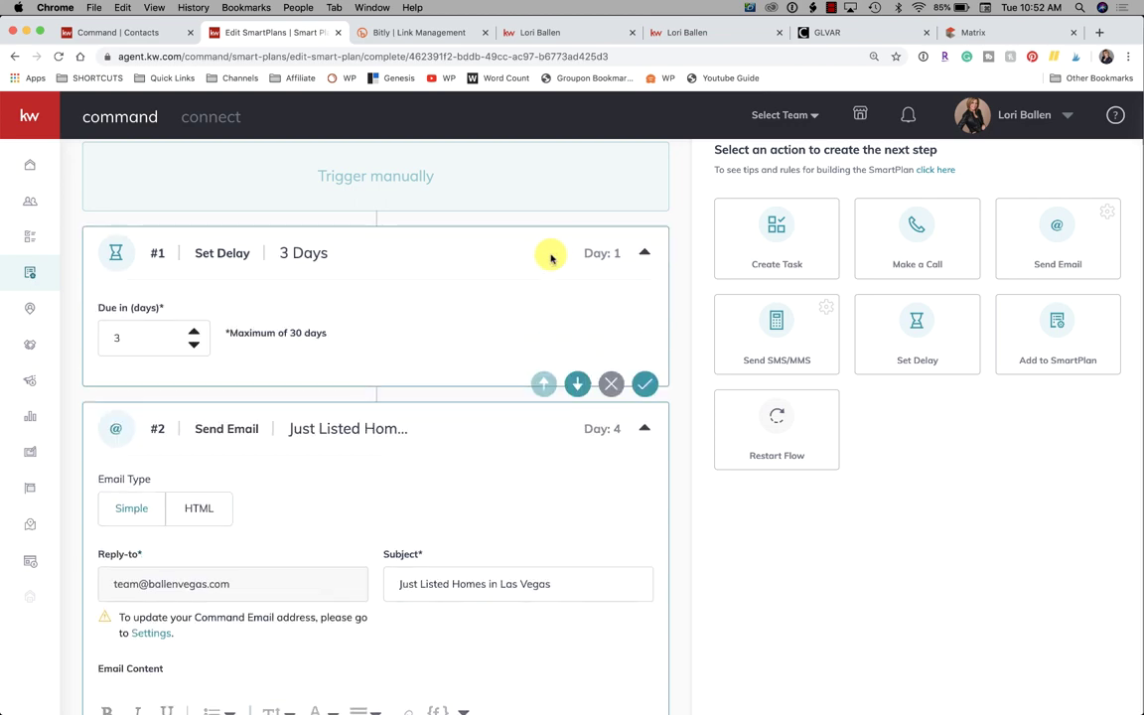
left_click(614, 388)
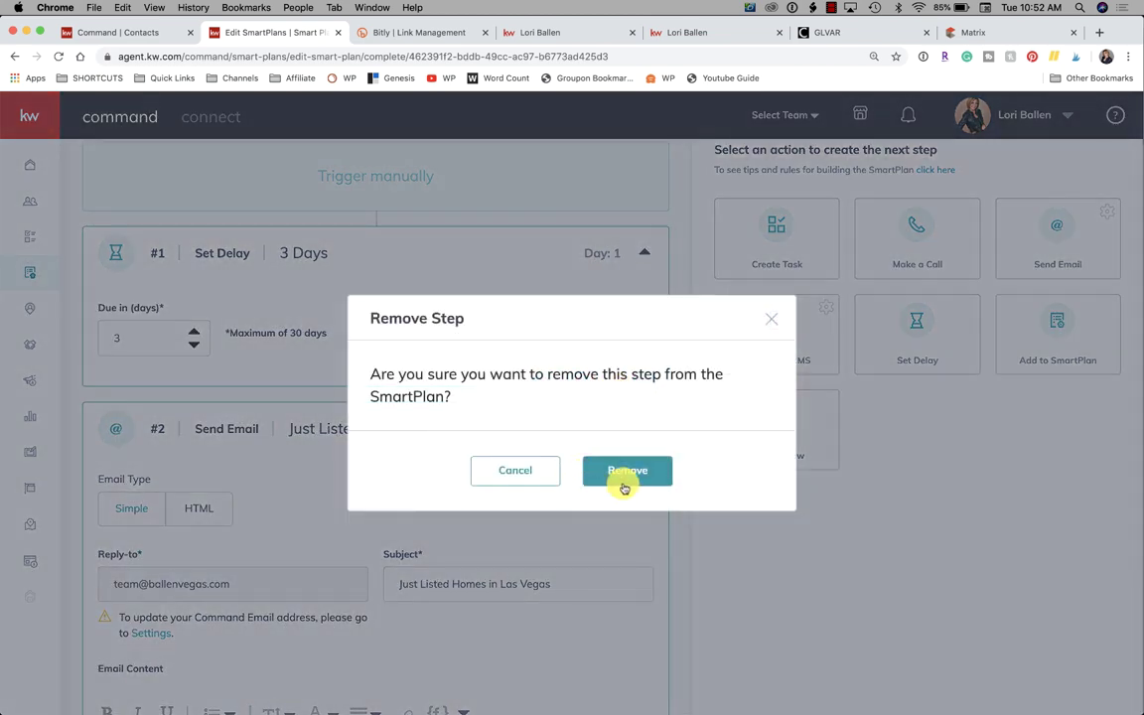
left_click(623, 486)
scroll(477, 422, "down", 1)
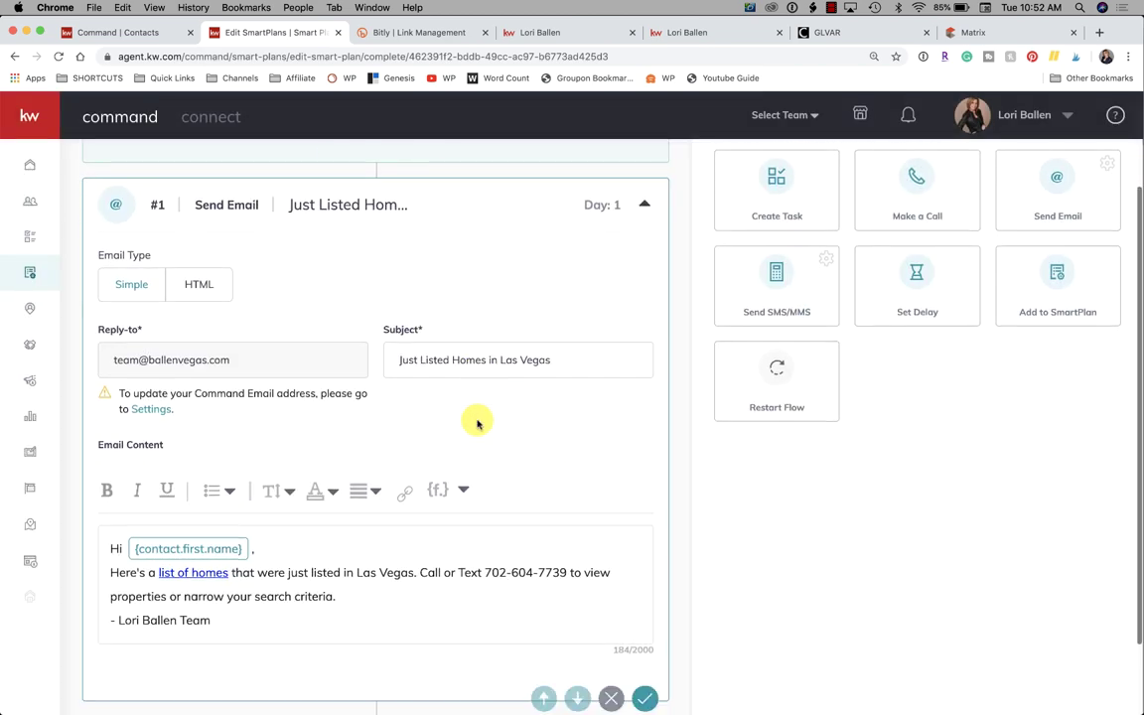
scroll(477, 419, "down", 2)
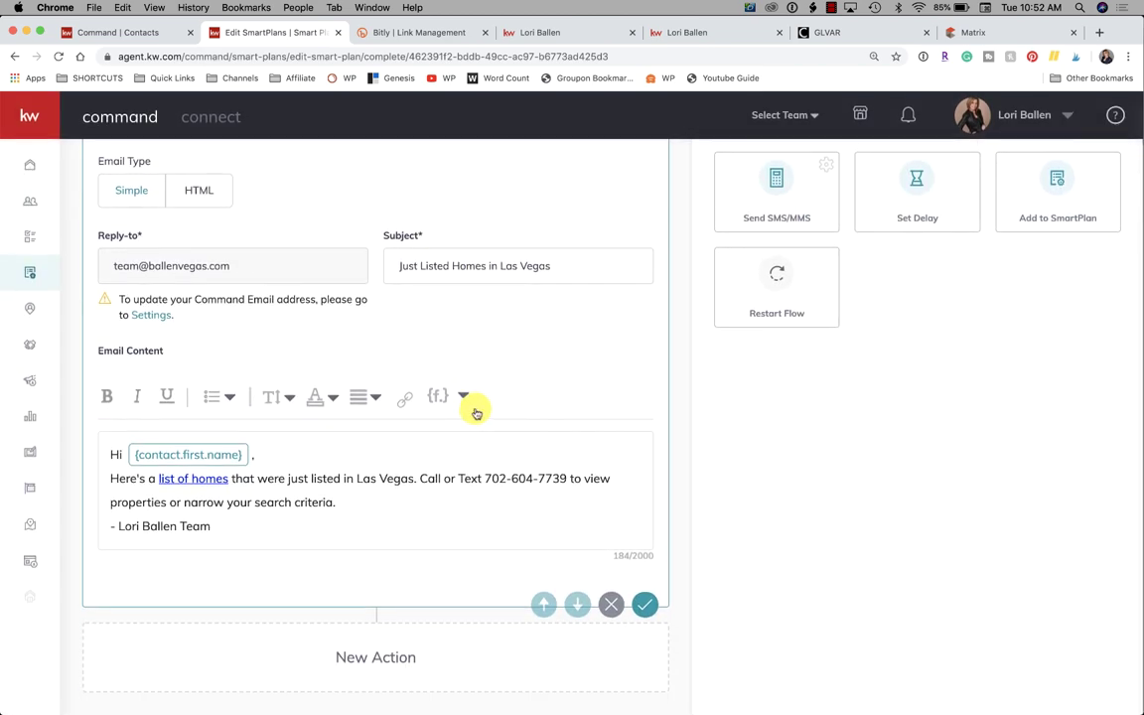
scroll(476, 413, "up", 5)
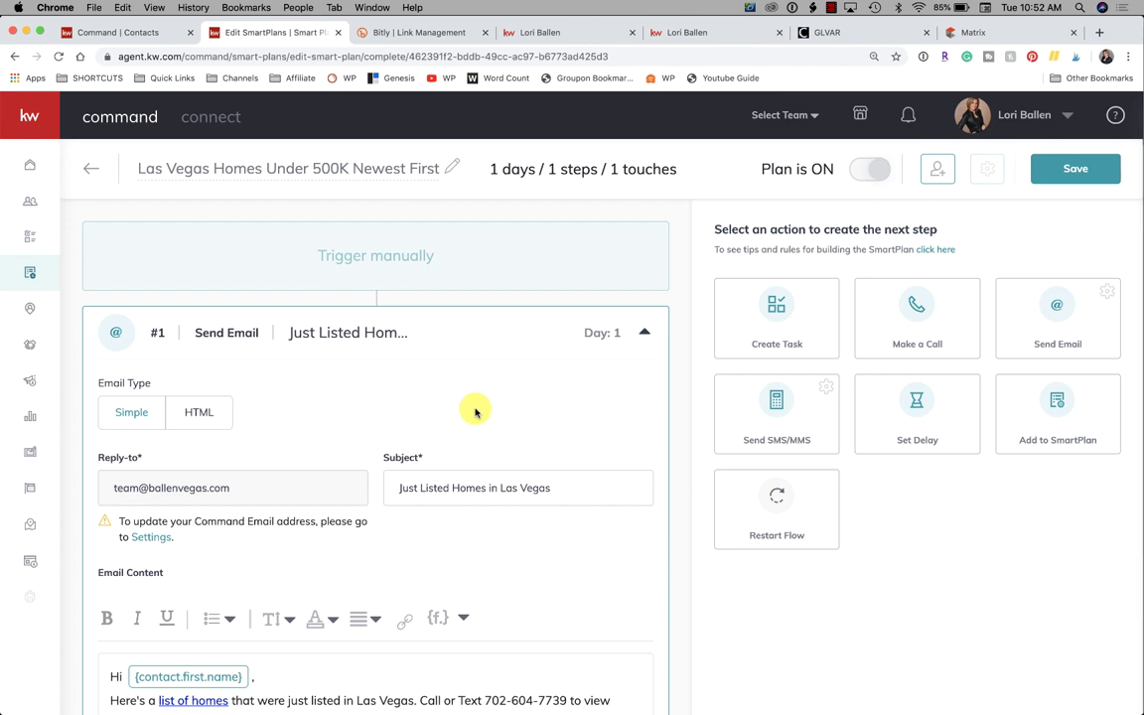
scroll(475, 409, "down", 1)
scroll(474, 409, "up", 1)
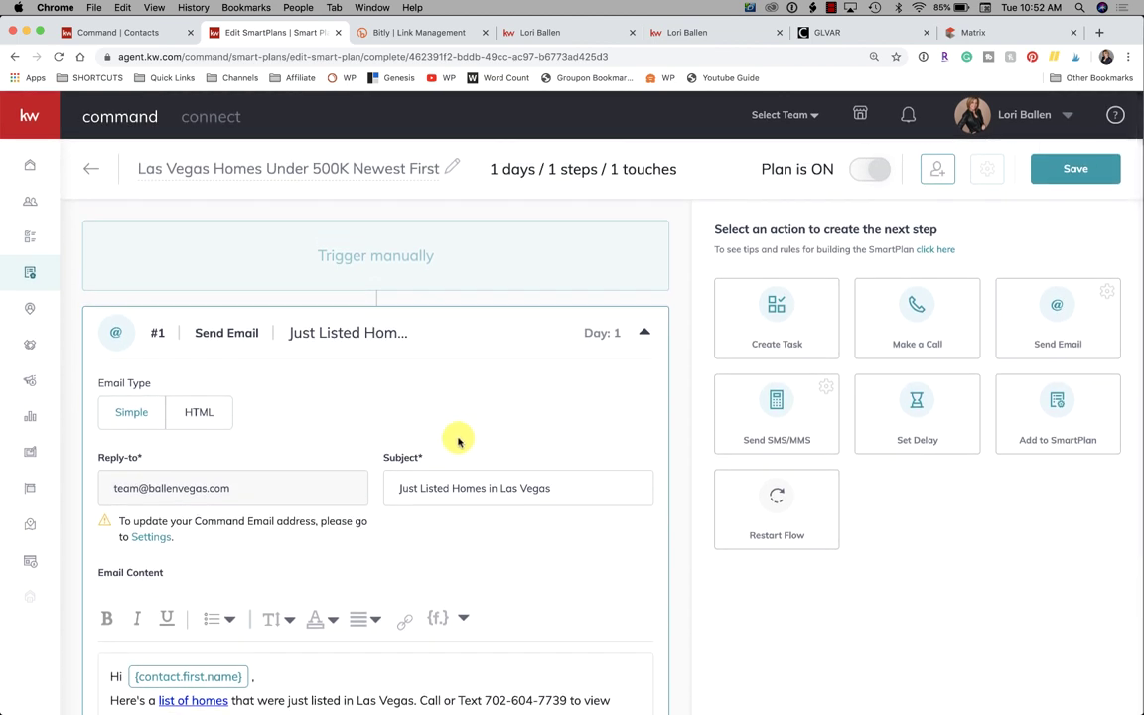
scroll(459, 440, "down", 5)
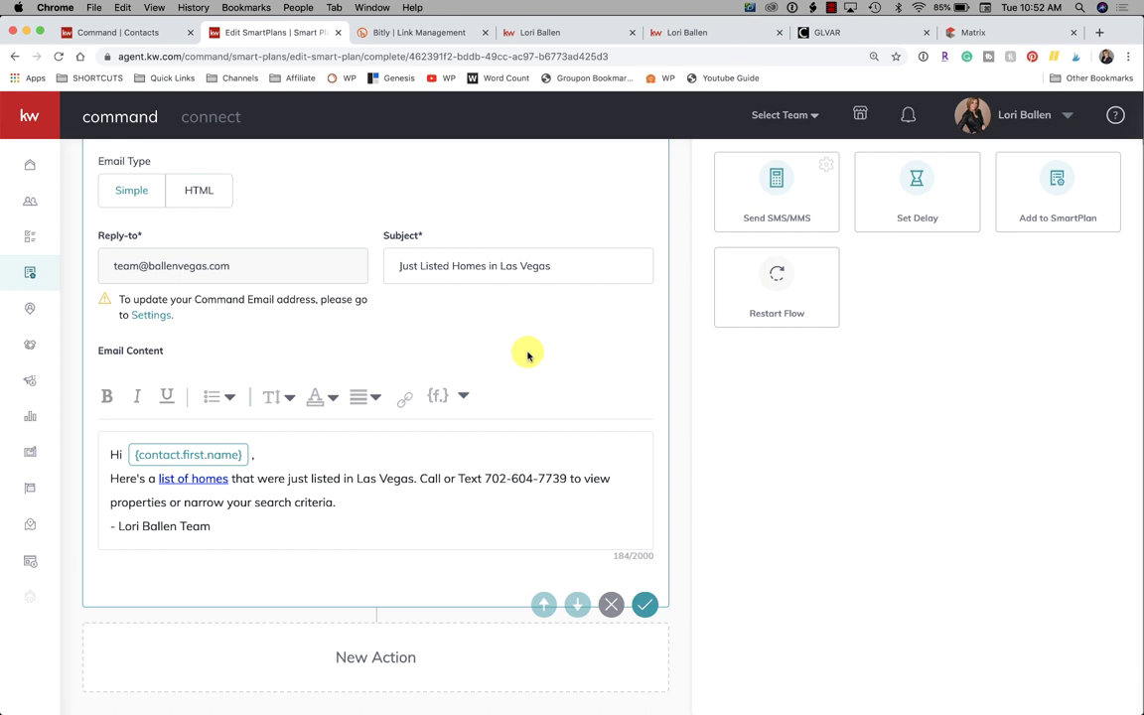
Add a 14-day Set Delay step after the email and review the plan's steps
left_click(916, 188)
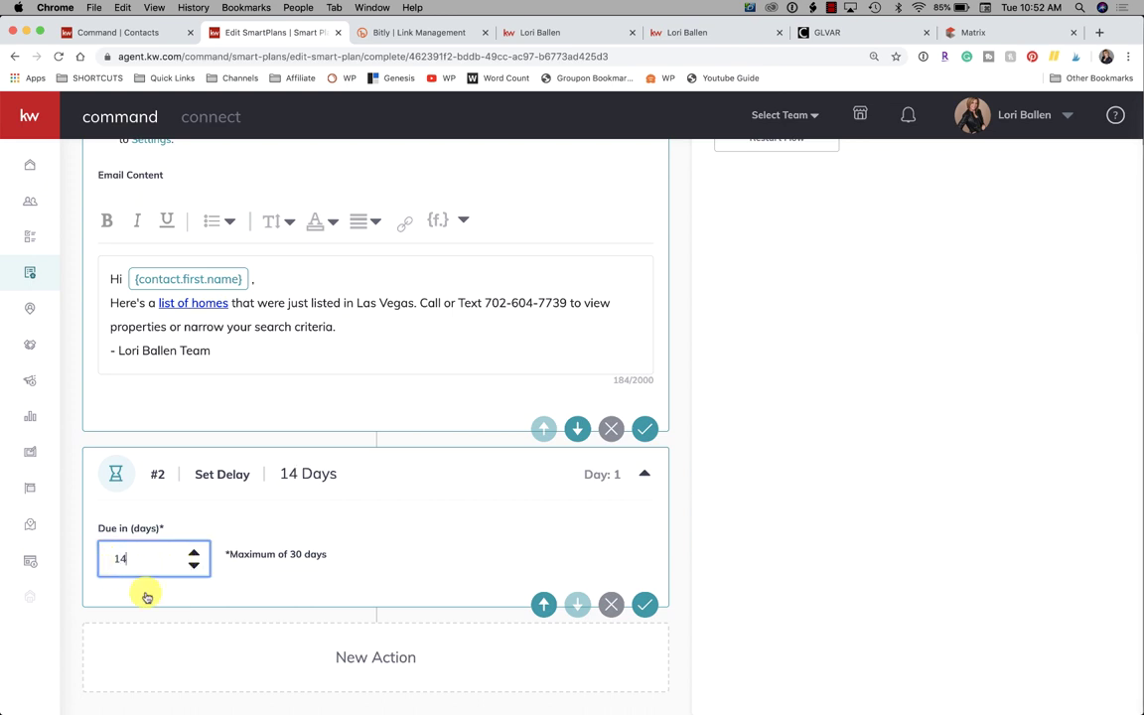
left_click(964, 609)
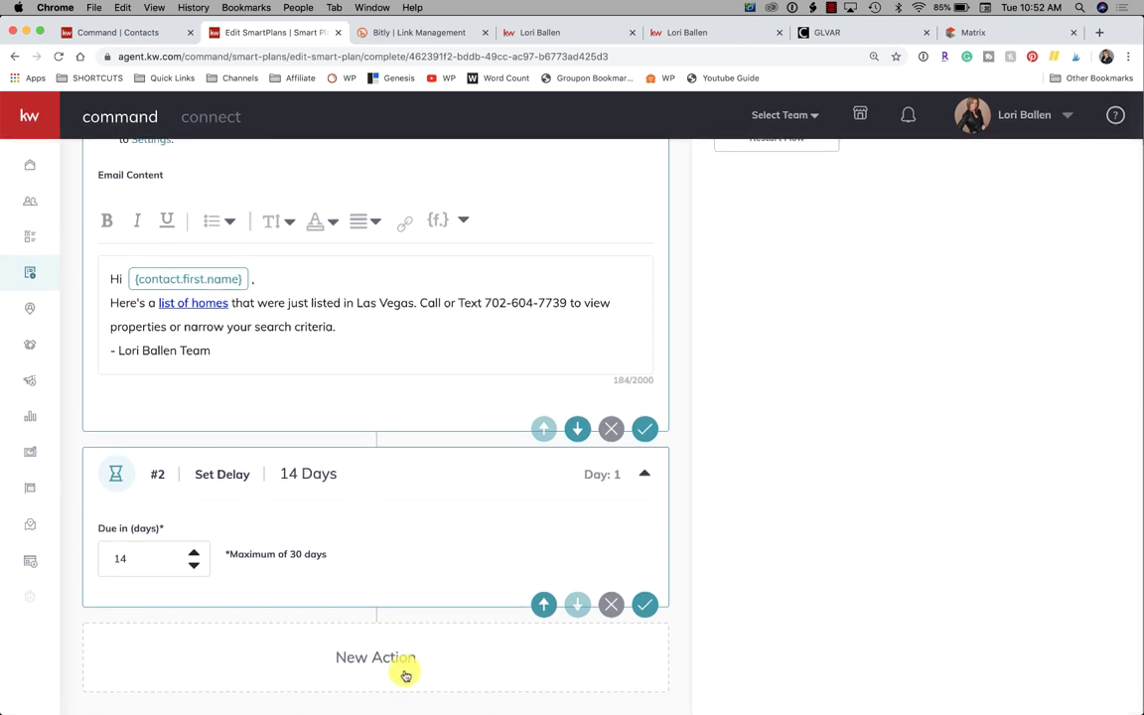
scroll(825, 434, "up", 5)
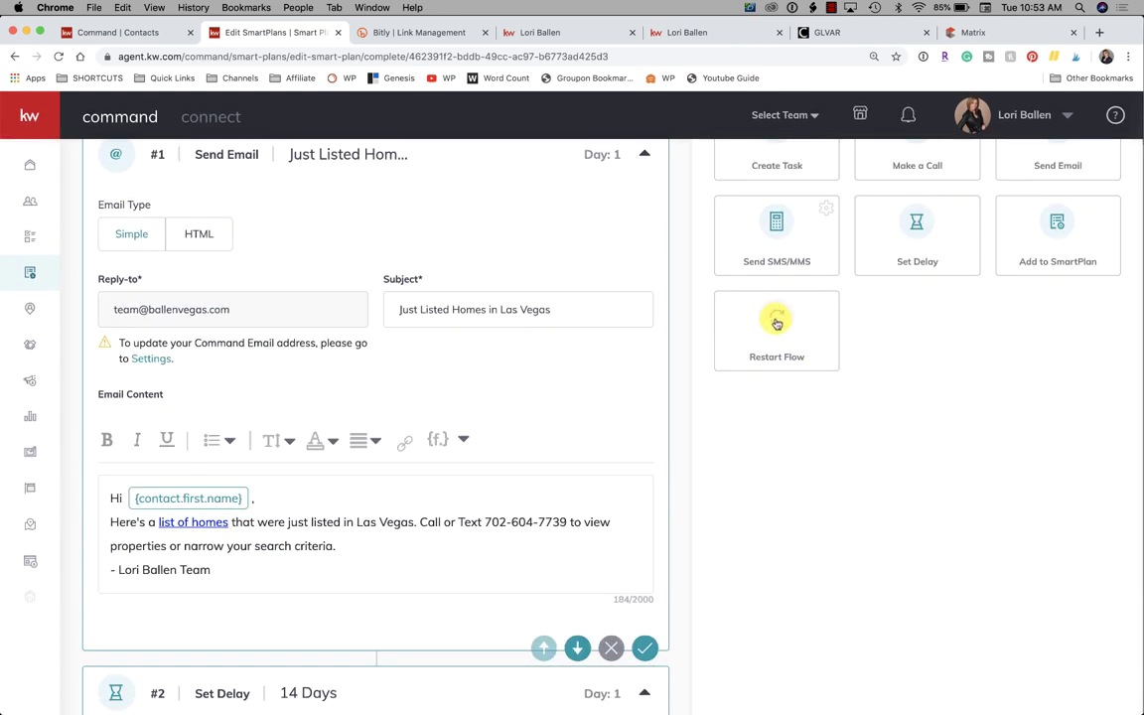
scroll(536, 397, "down", 5)
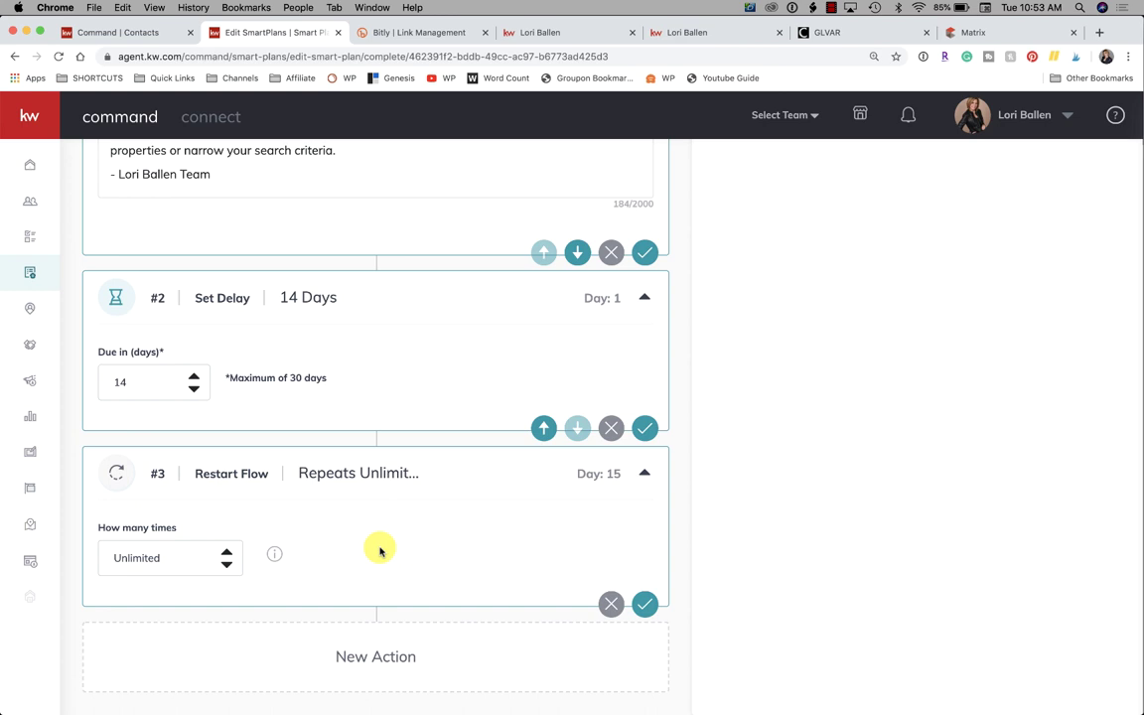
scroll(379, 549, "up", 10)
scroll(380, 547, "down", 5)
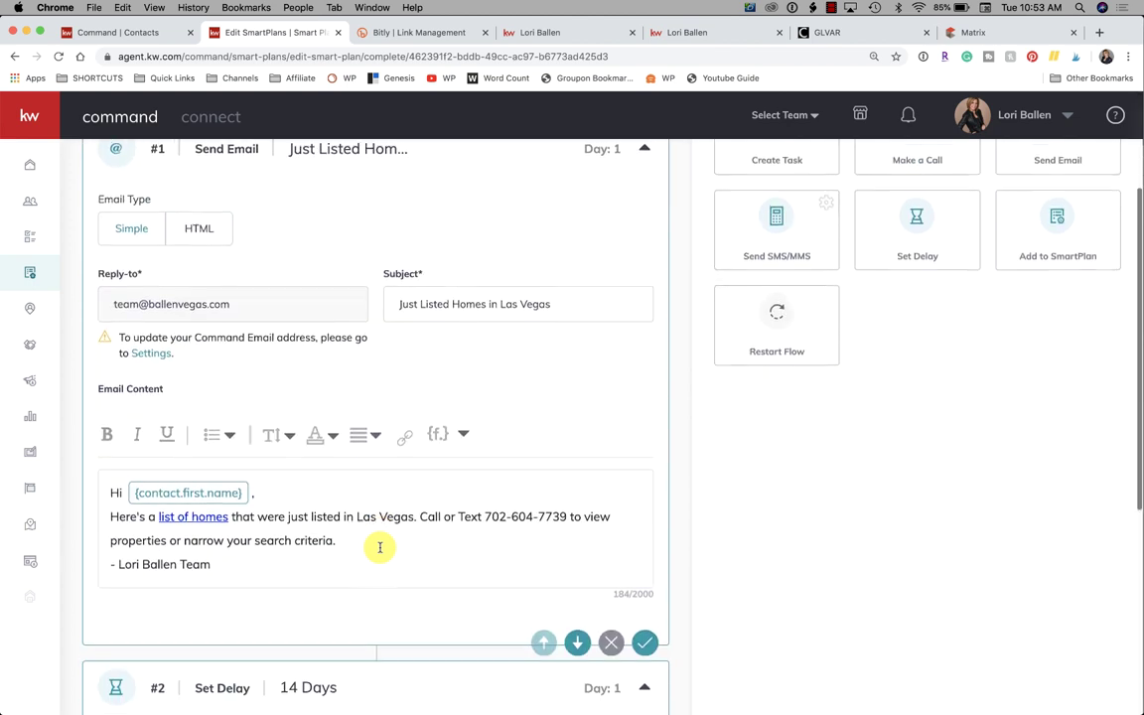
scroll(380, 548, "up", 2)
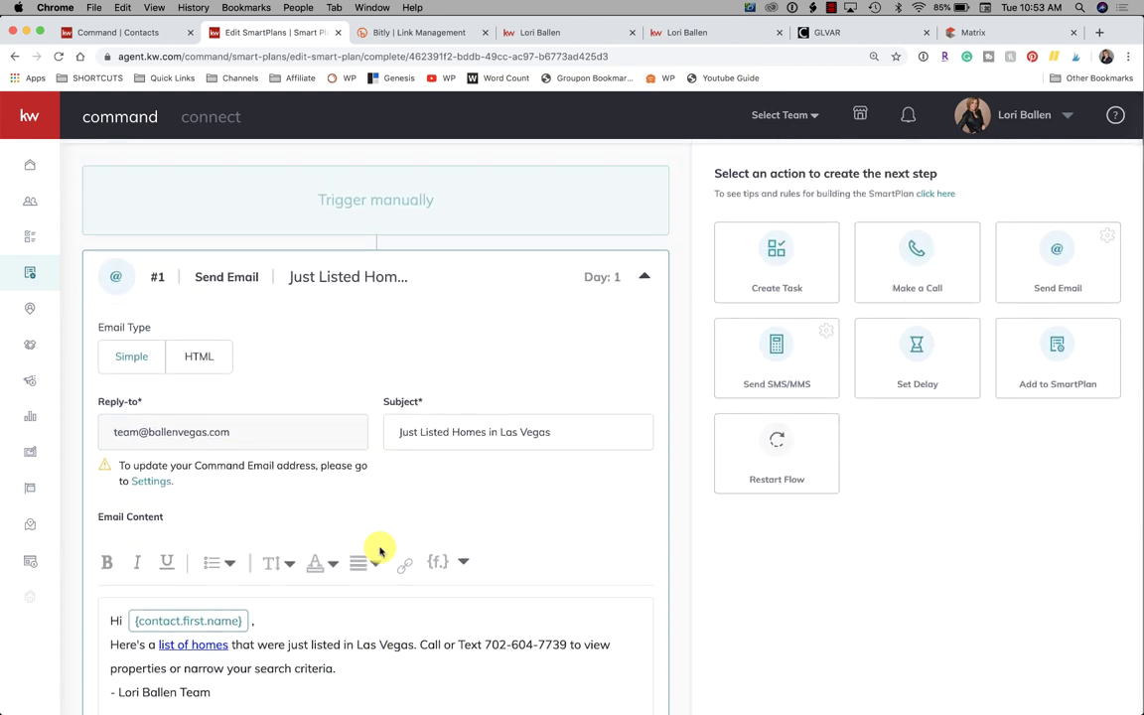
scroll(380, 549, "down", 4)
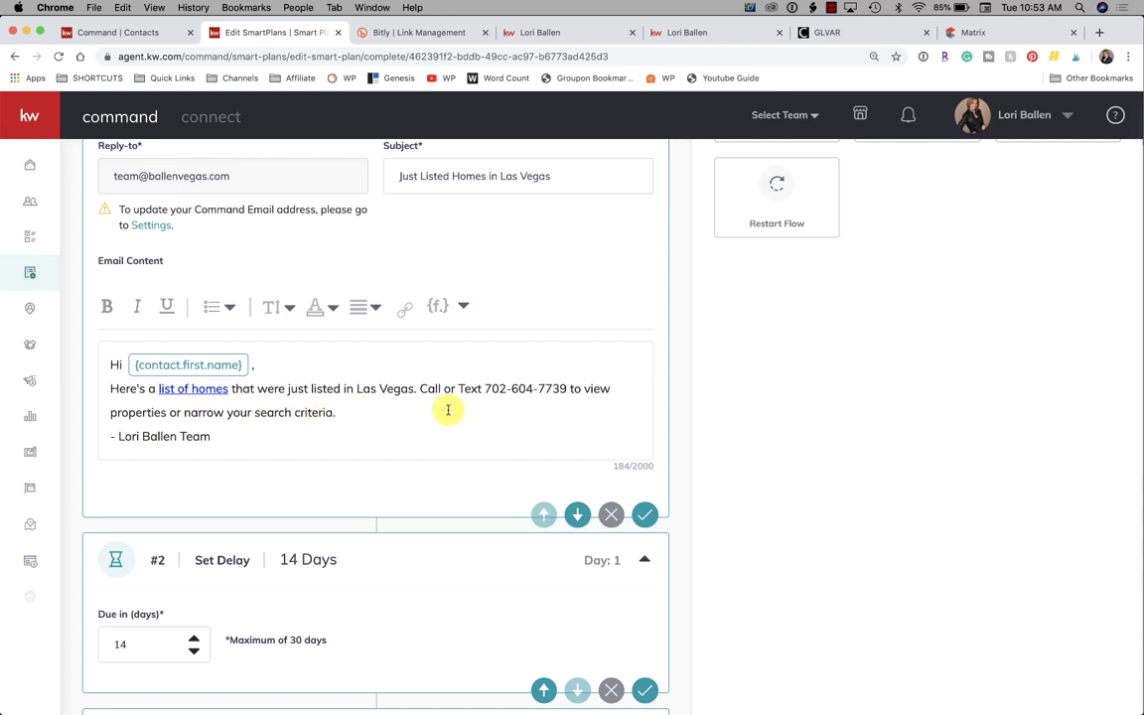
scroll(536, 408, "down", 1)
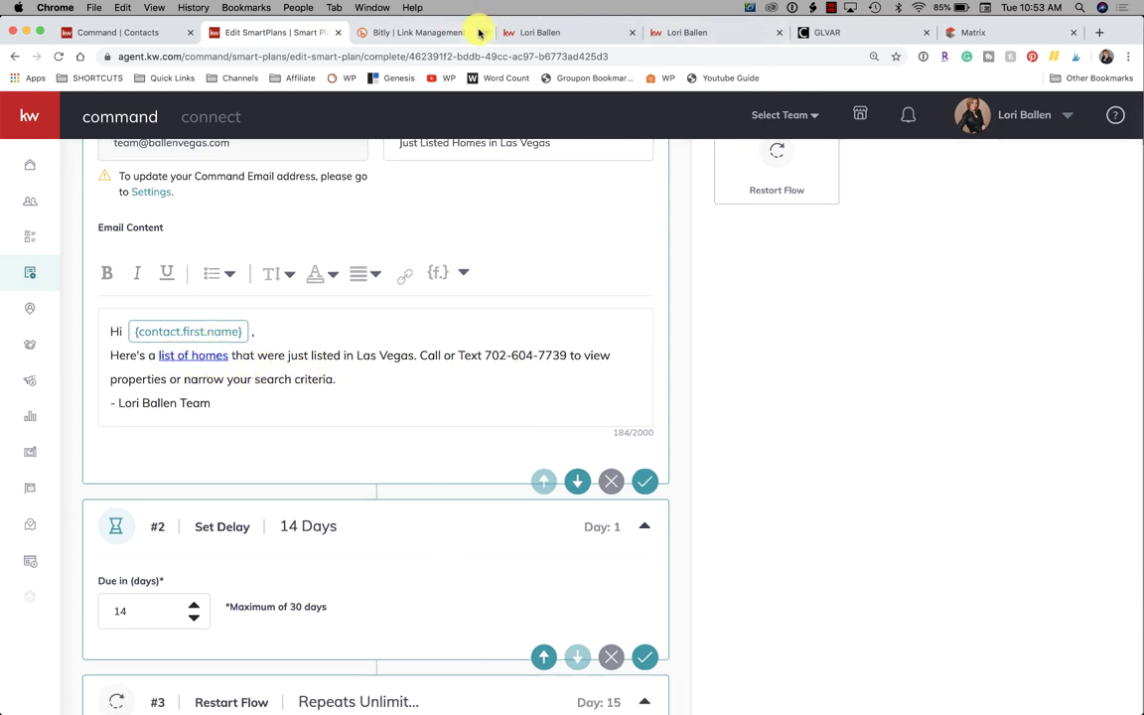
left_click(537, 32)
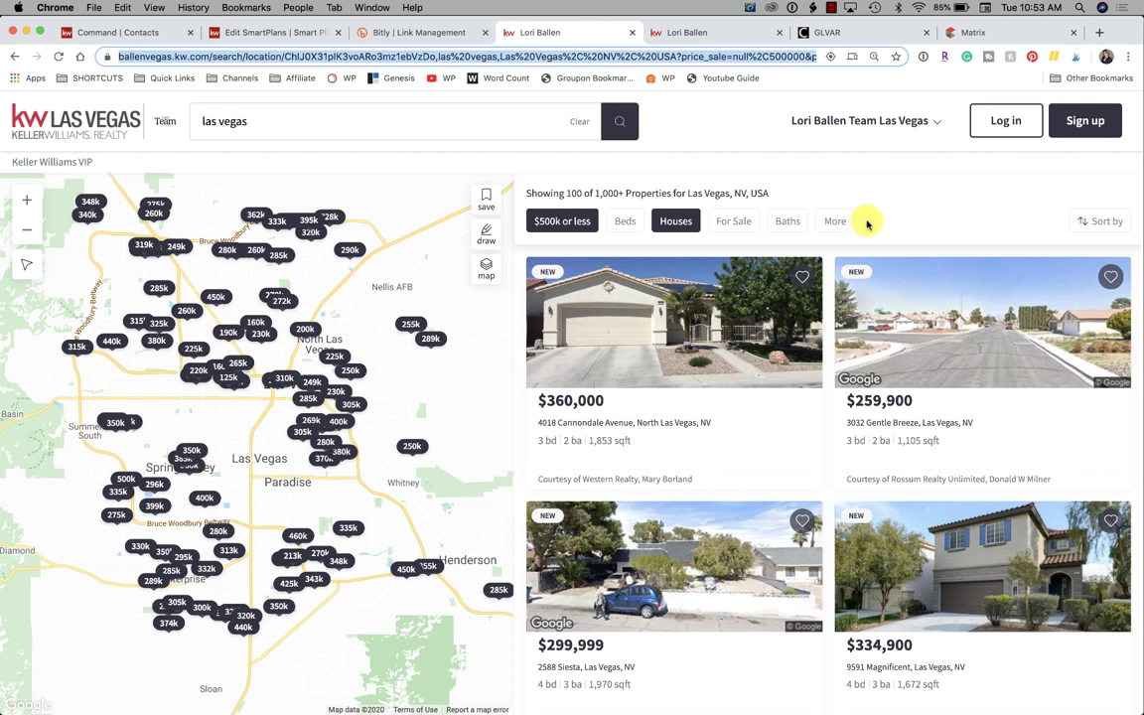
left_click(286, 37)
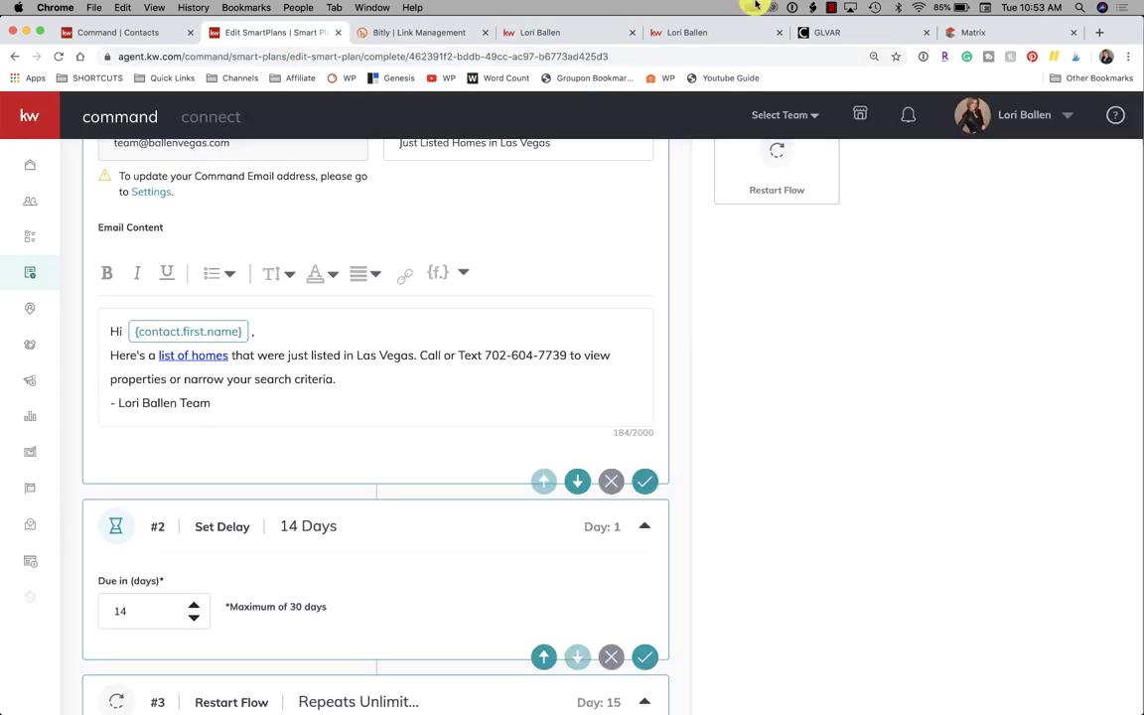
left_click(842, 10)
Return to the Edit SmartPlans tab and scroll through the email, 14-day delay and restart steps
left_click(852, 33)
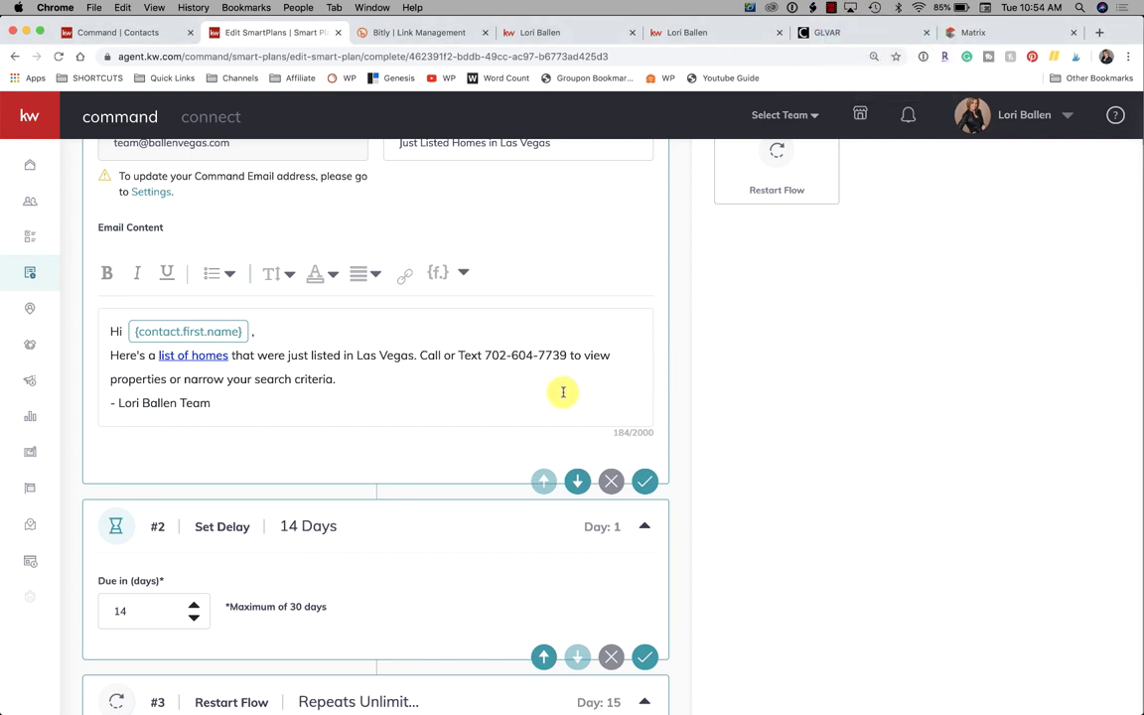
scroll(716, 389, "down", 2)
scroll(715, 388, "down", 2)
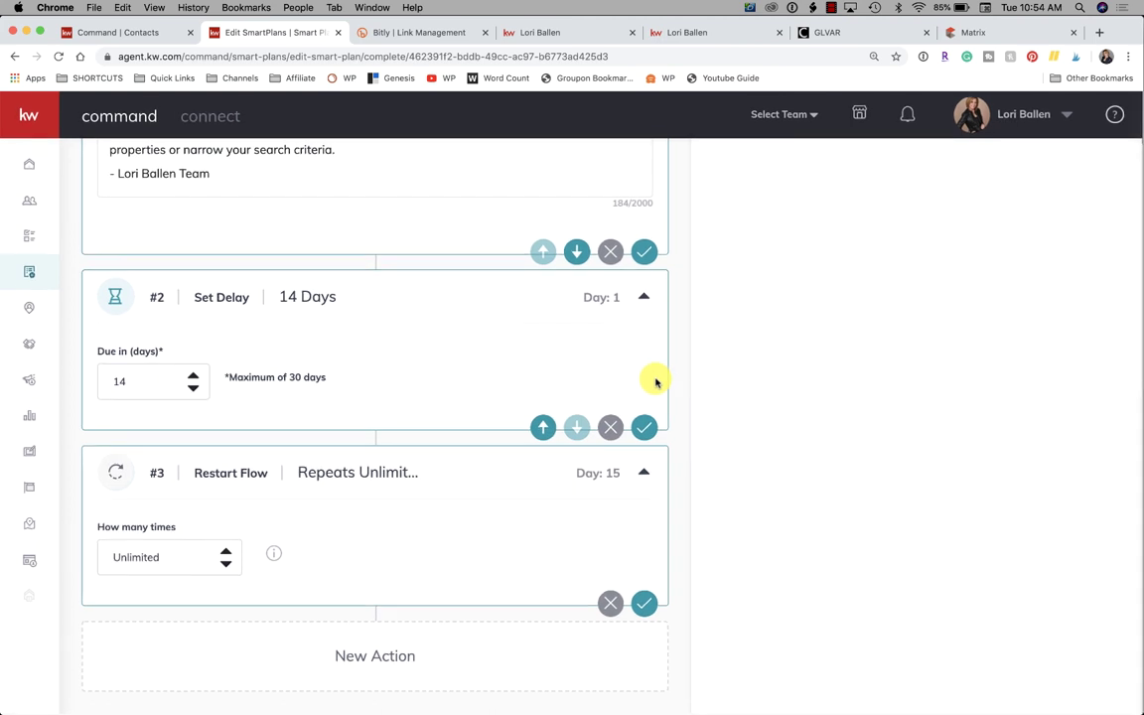
scroll(694, 418, "up", 3)
scroll(694, 418, "up", 1)
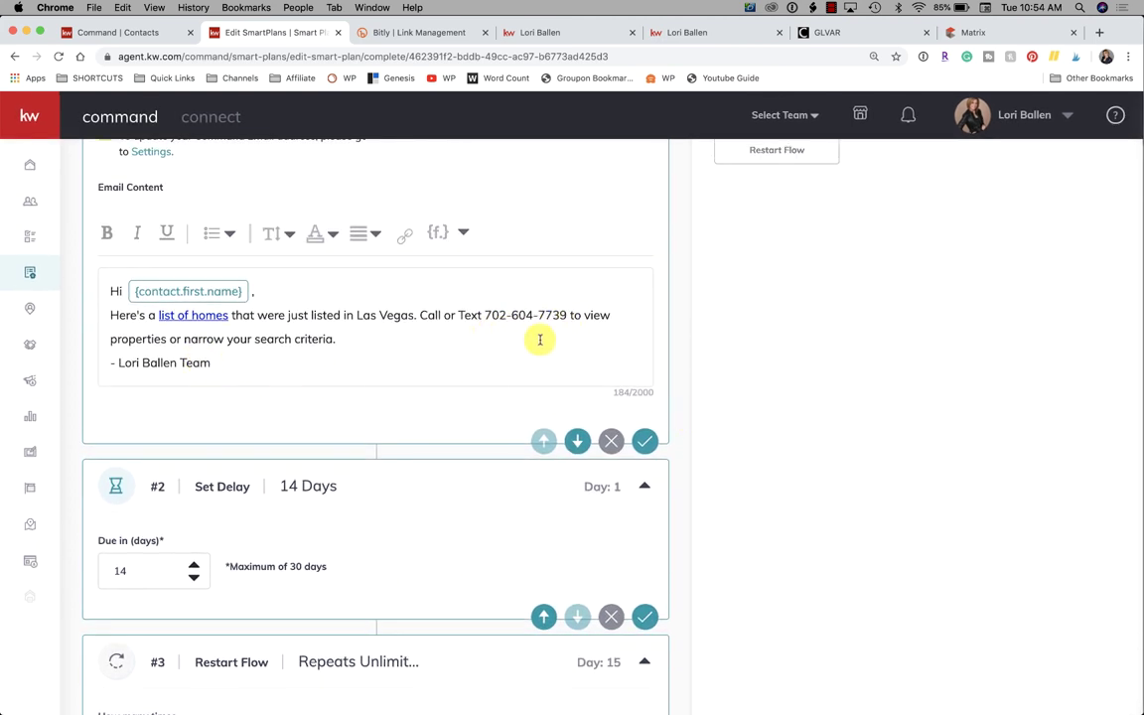
scroll(538, 337, "down", 3)
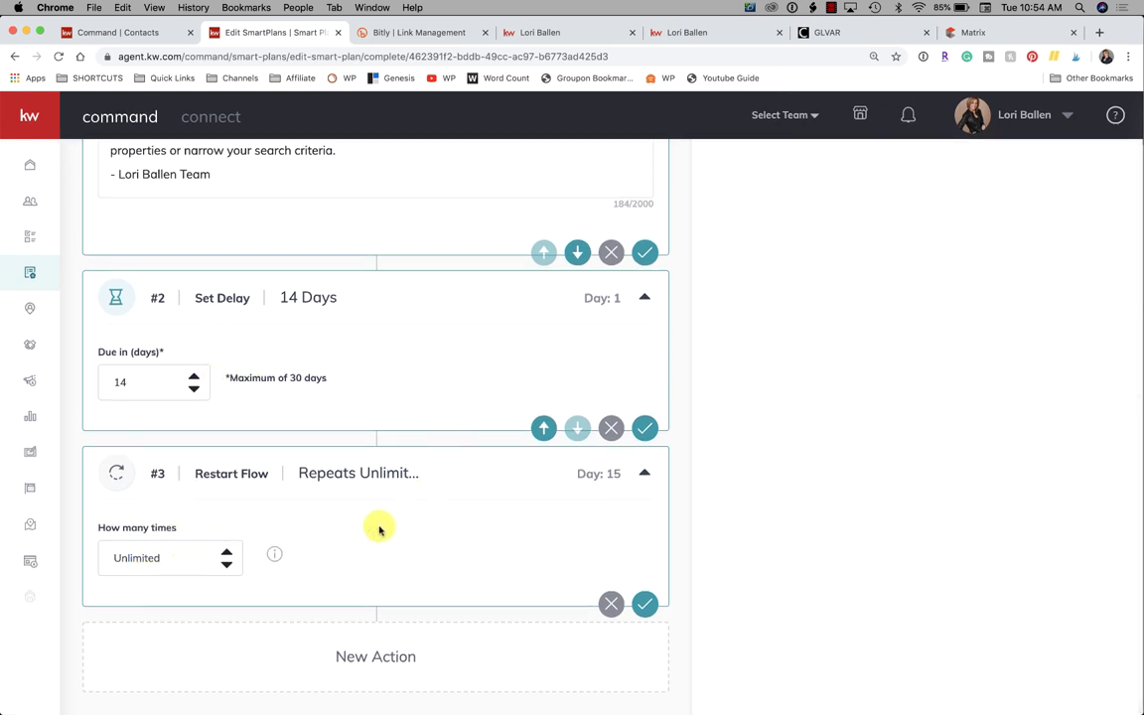
scroll(868, 375, "up", 5)
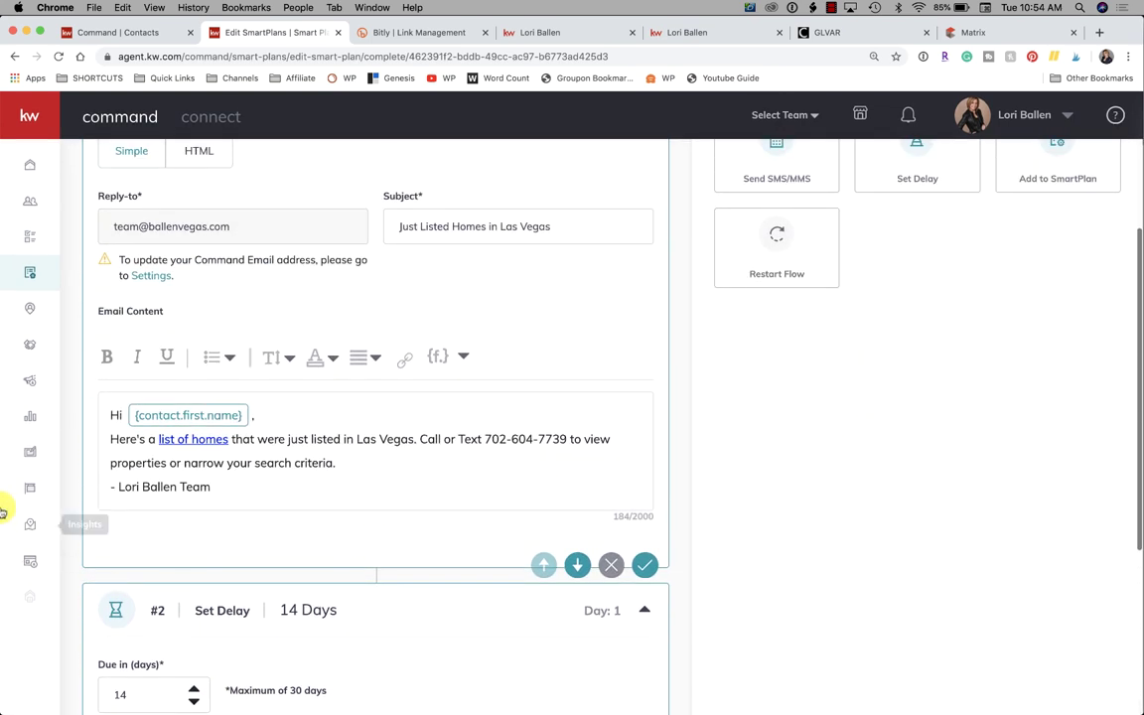
scroll(396, 466, "down", 2)
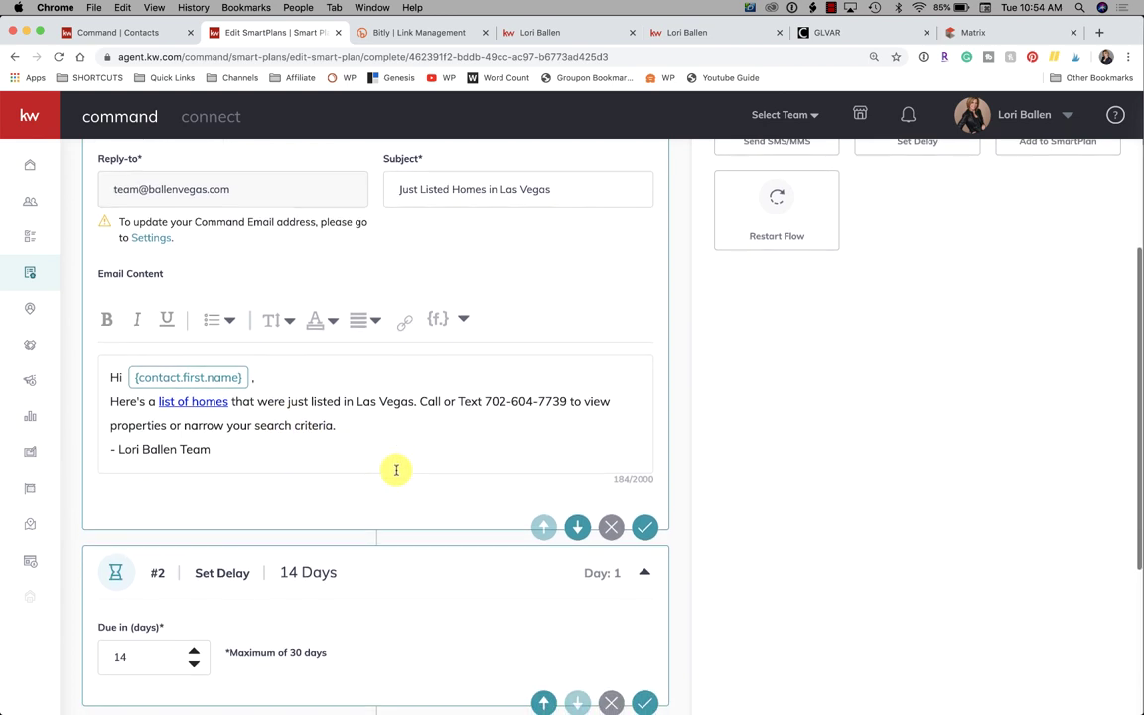
scroll(396, 469, "down", 3)
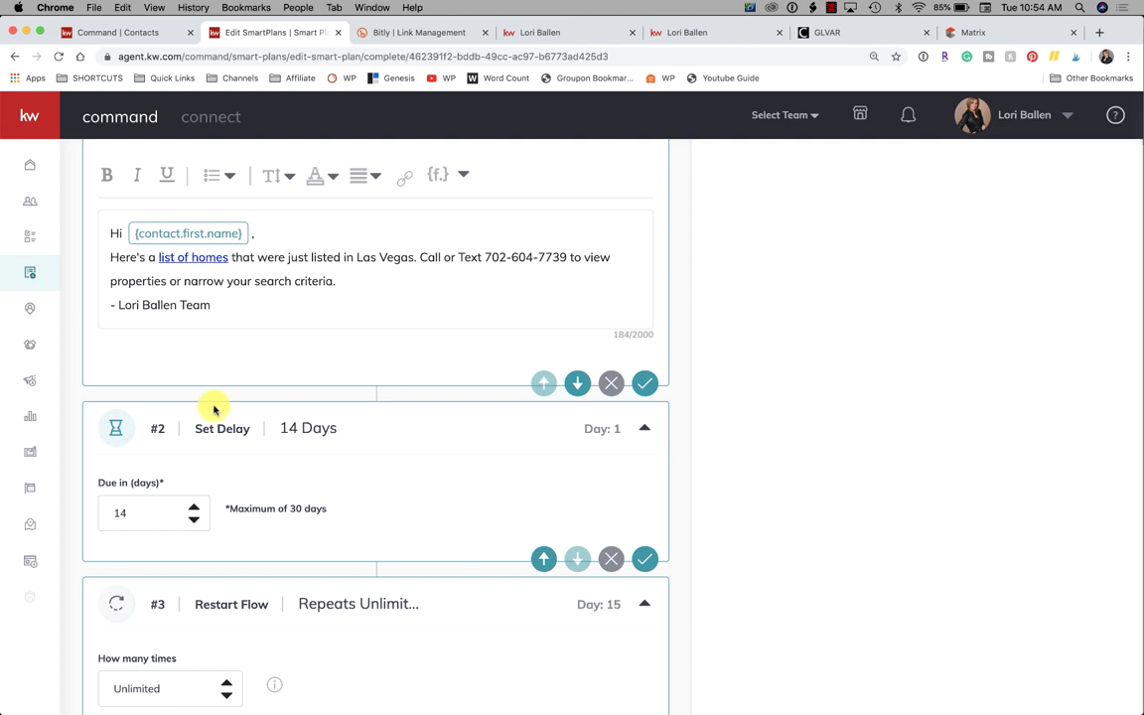
scroll(499, 403, "up", 4)
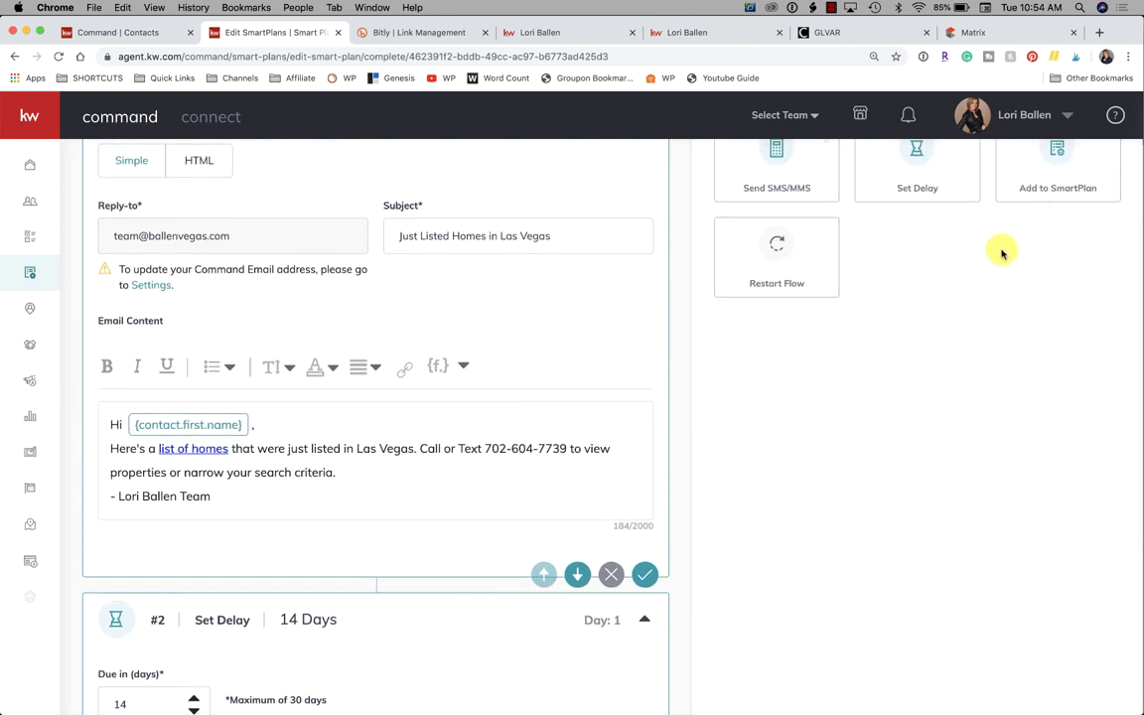
scroll(998, 309, "up", 3)
scroll(970, 303, "down", 5)
scroll(971, 312, "down", 4)
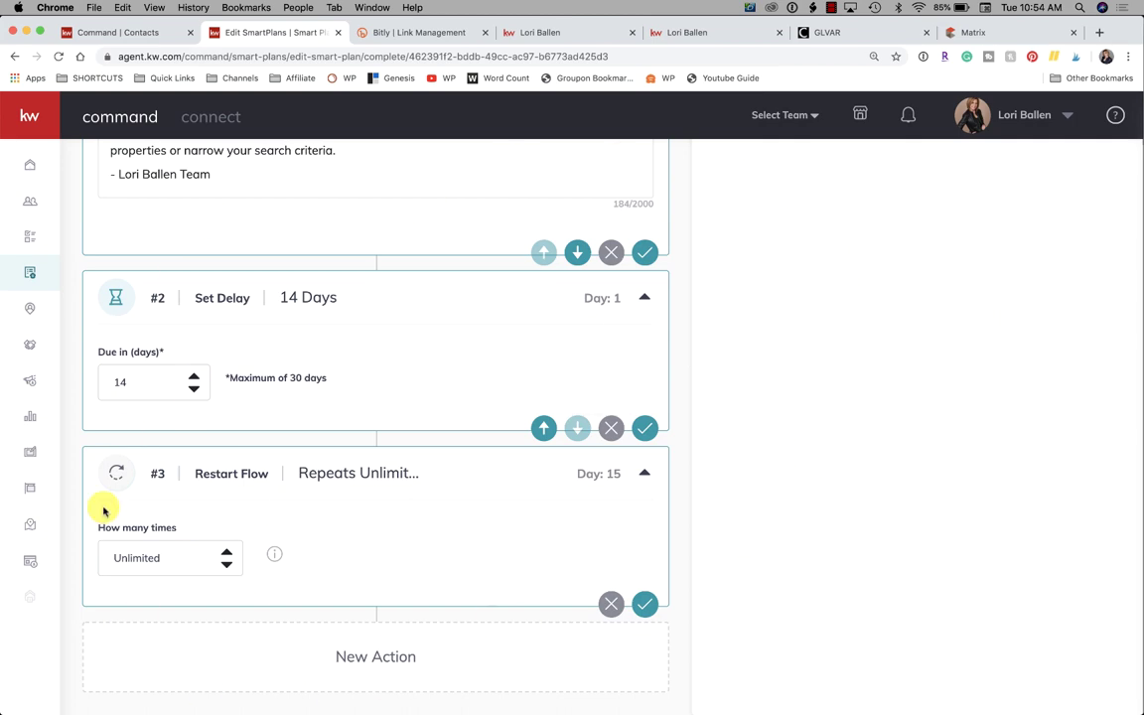
scroll(499, 527, "up", 9)
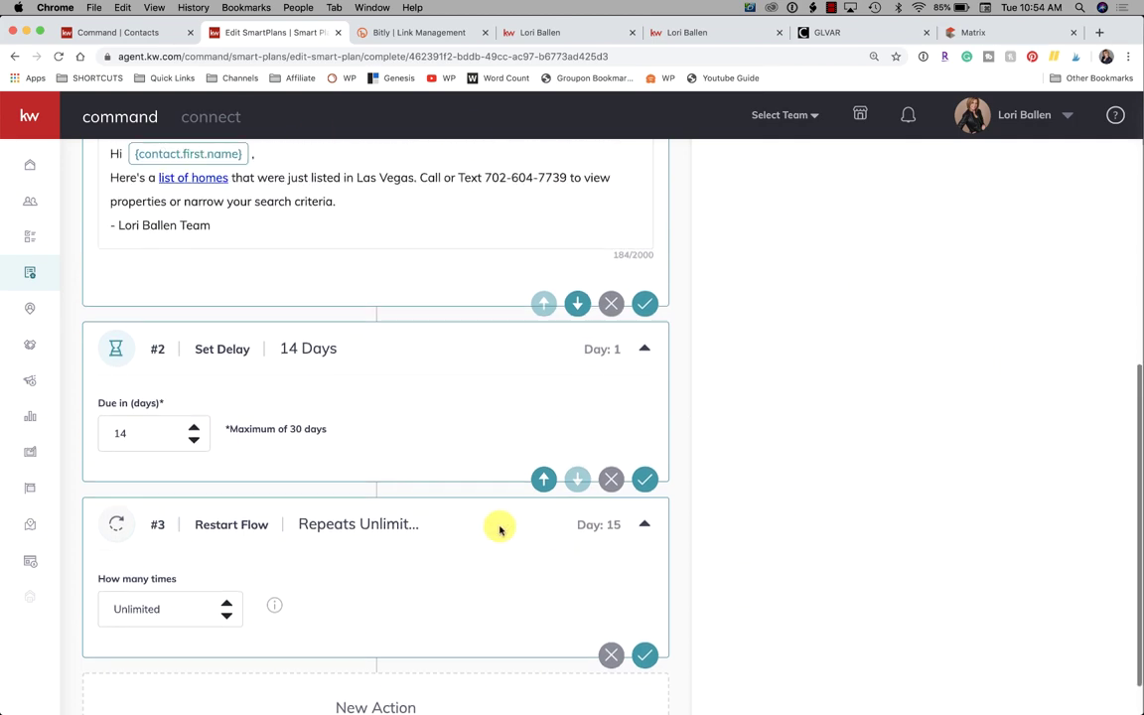
scroll(499, 527, "up", 2)
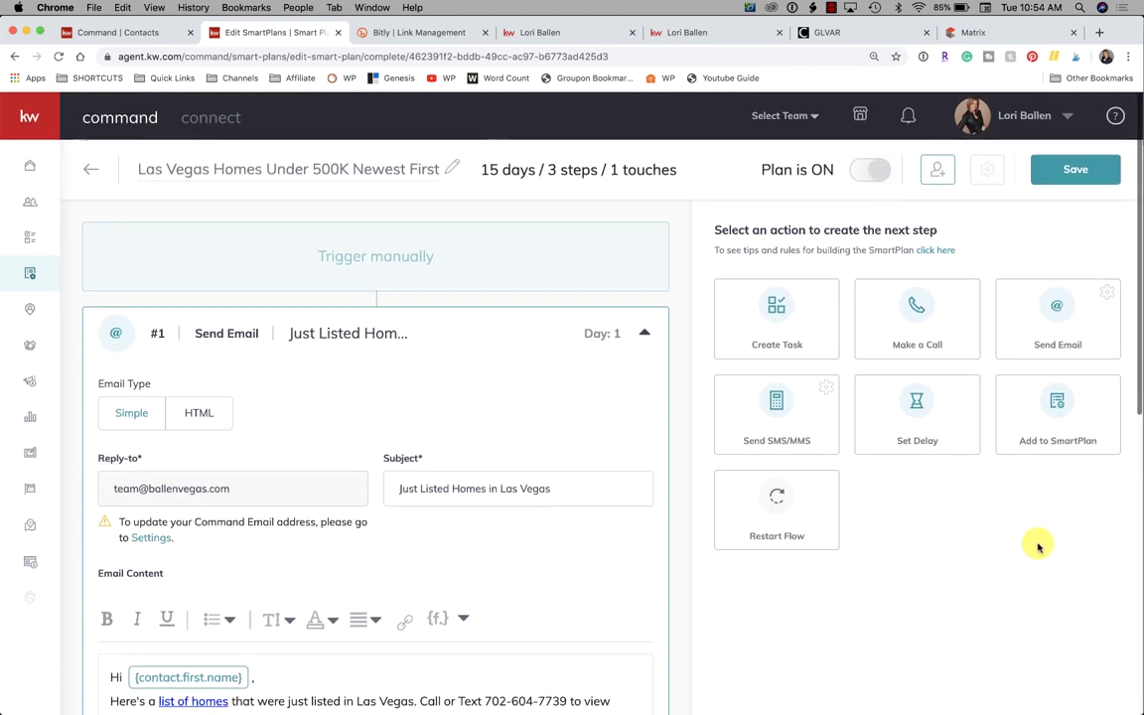
scroll(567, 557, "down", 6)
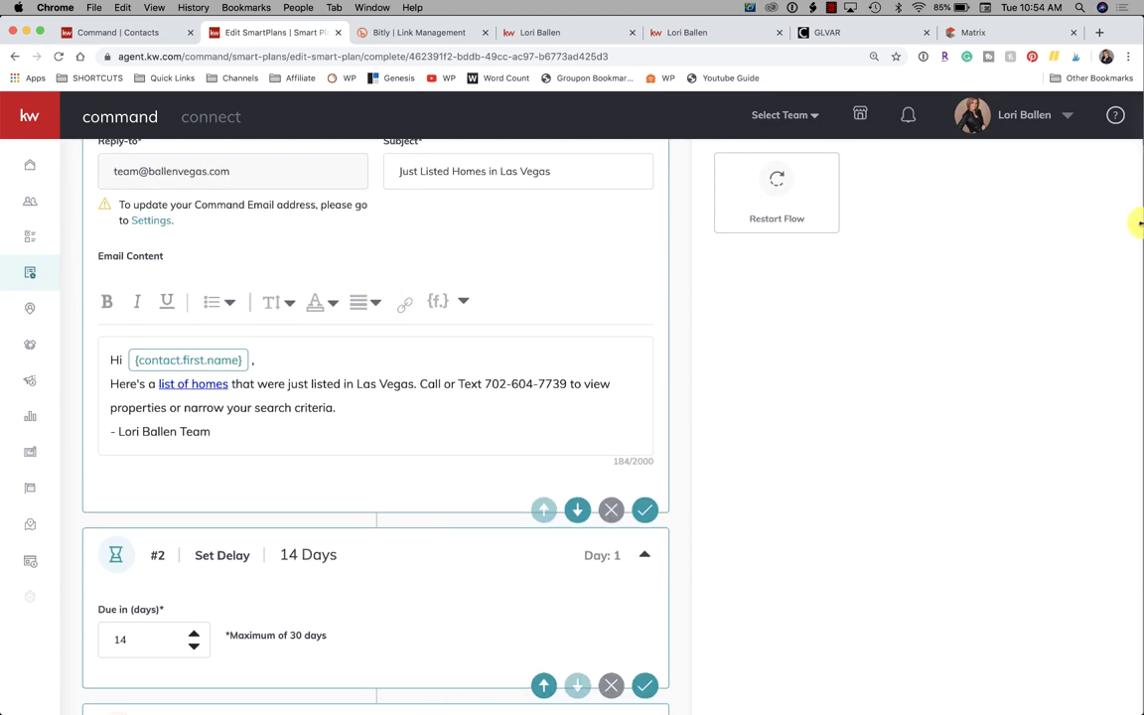
scroll(1003, 241, "up", 4)
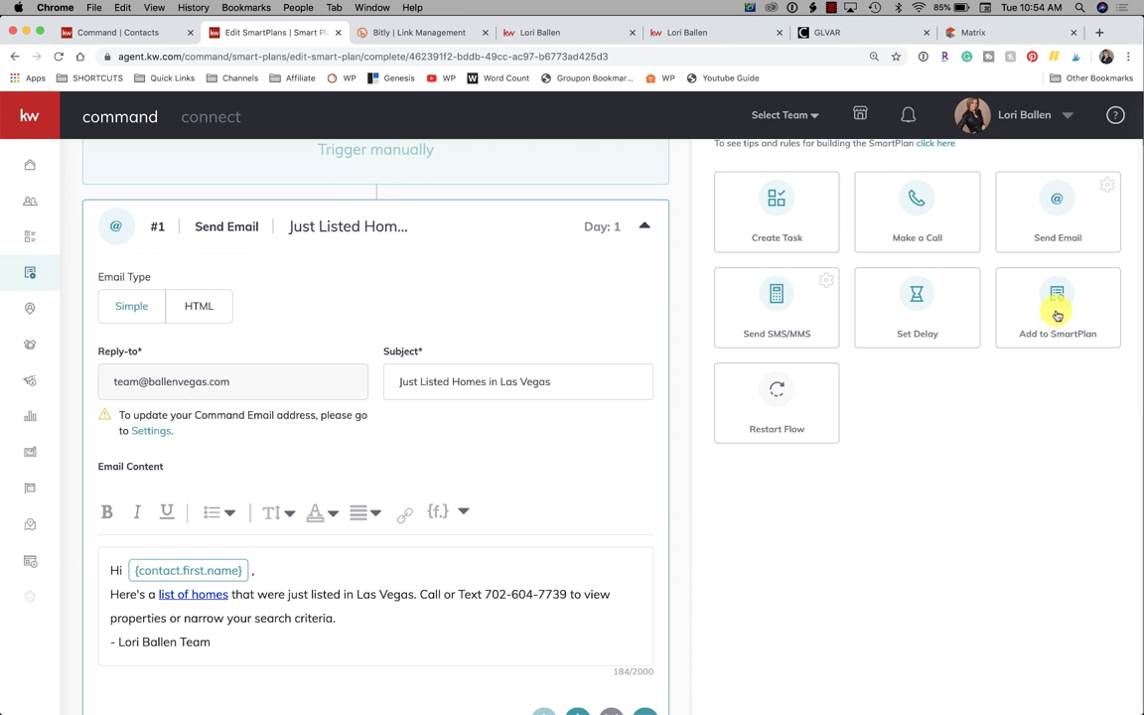
Reorder the plan so Add to SmartPlan sits at #3, between the 14-day delay and Restart Flow
scroll(456, 506, "down", 15)
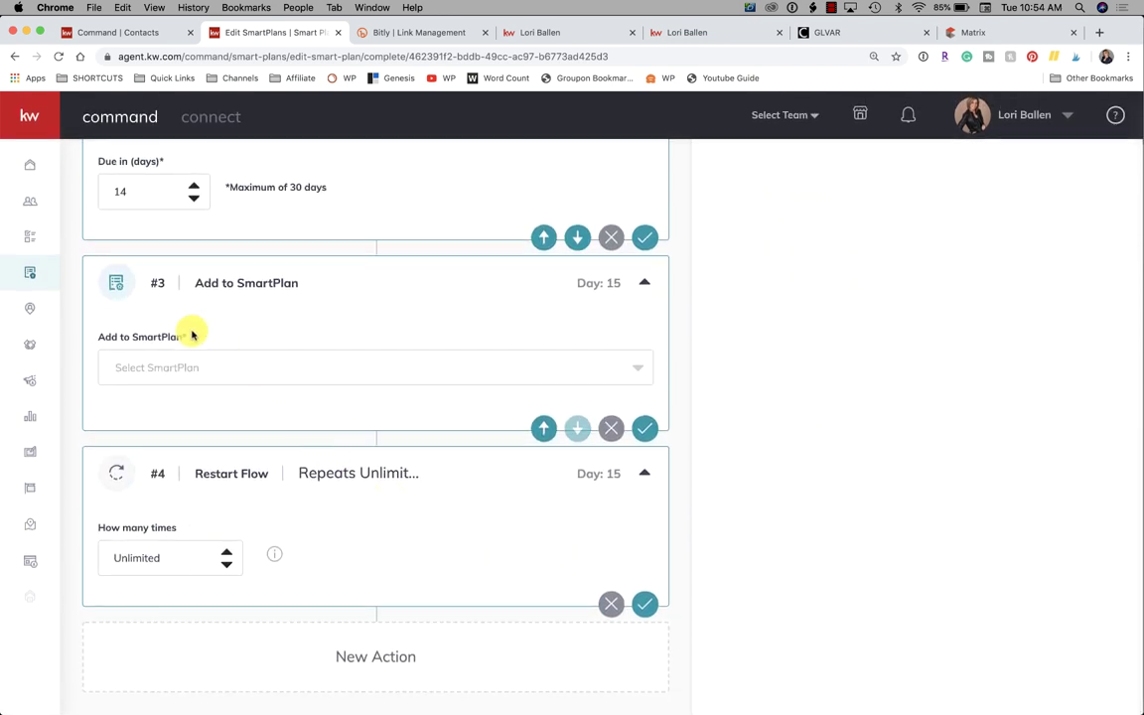
left_click(577, 237)
scroll(448, 340, "up", 4)
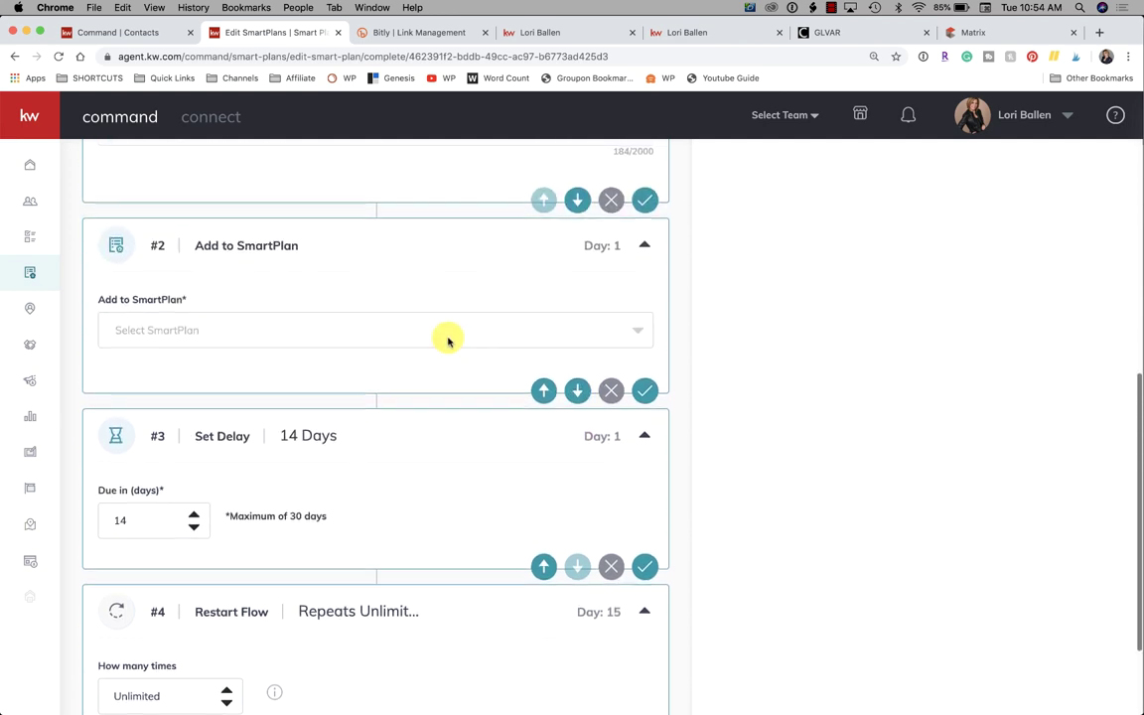
scroll(448, 341, "down", 4)
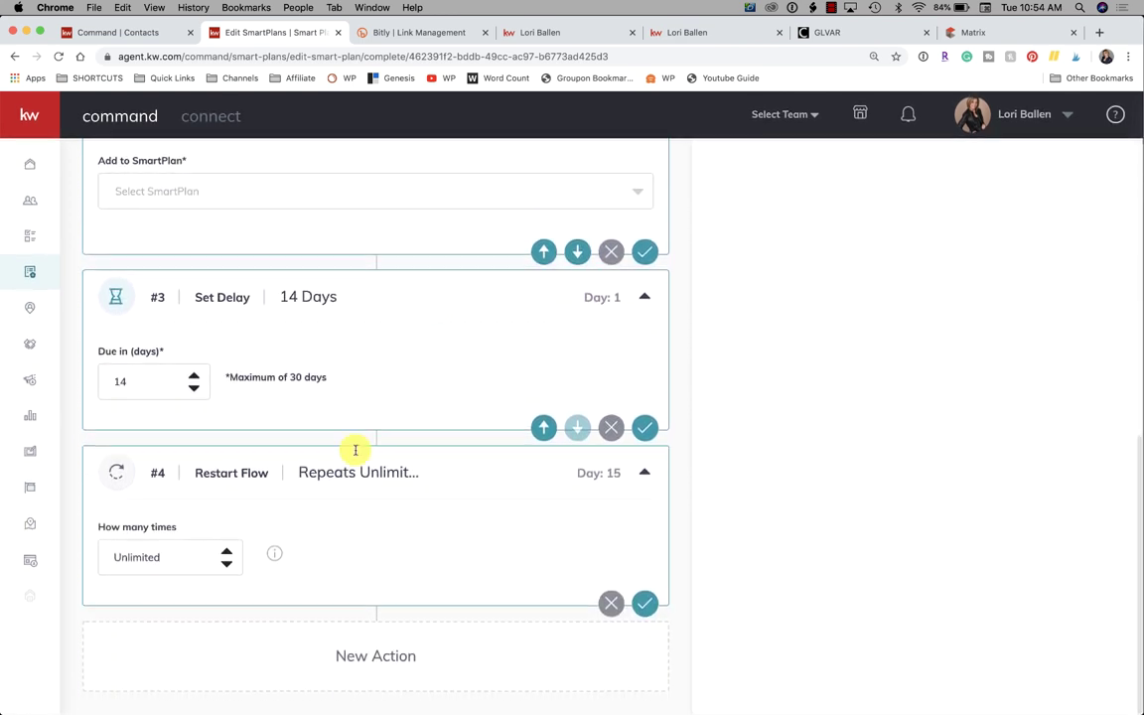
scroll(408, 437, "up", 2)
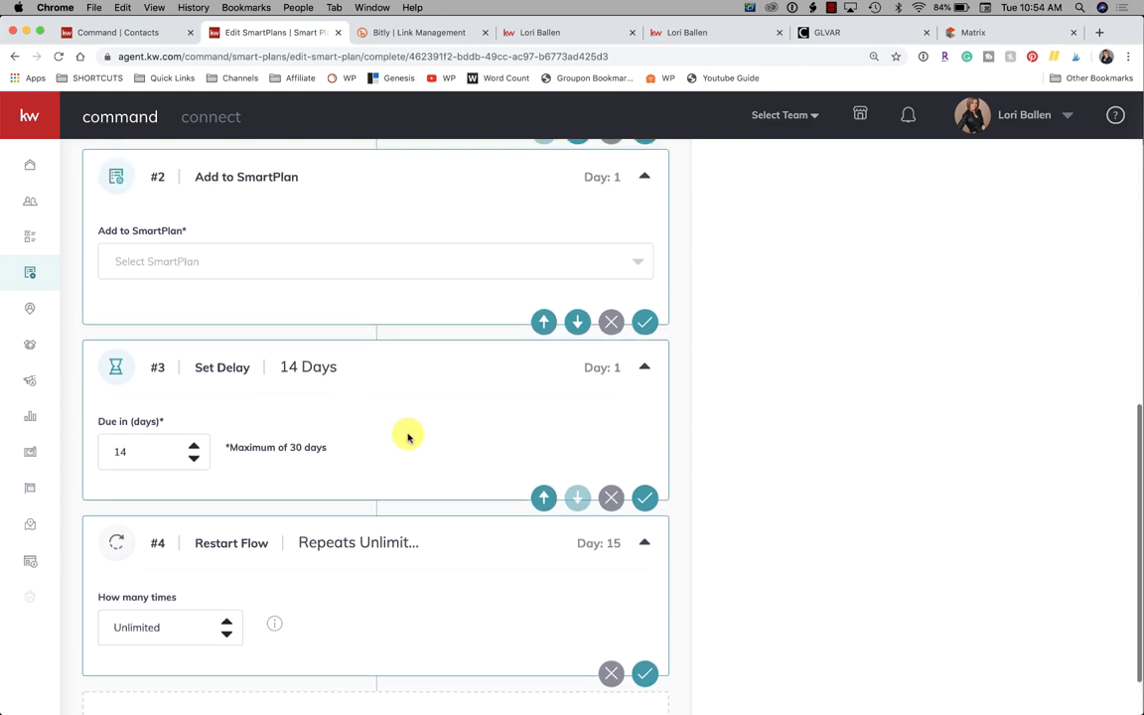
left_click(543, 323)
scroll(459, 322, "up", 8)
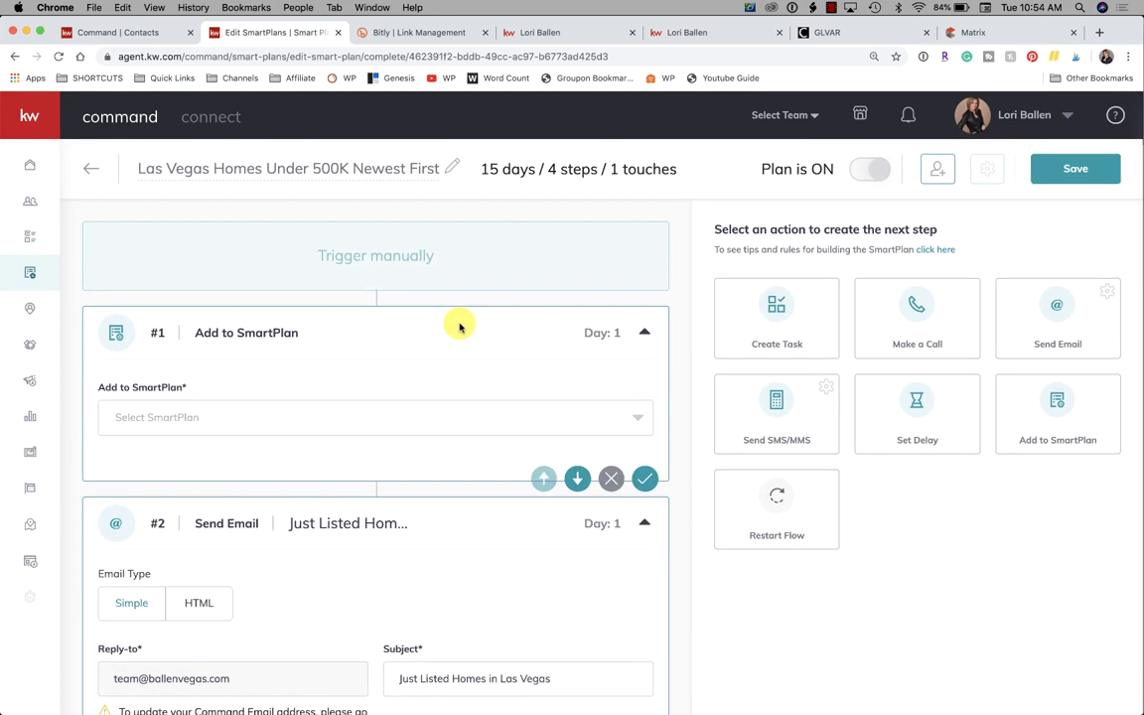
left_click(580, 479)
scroll(493, 406, "down", 5)
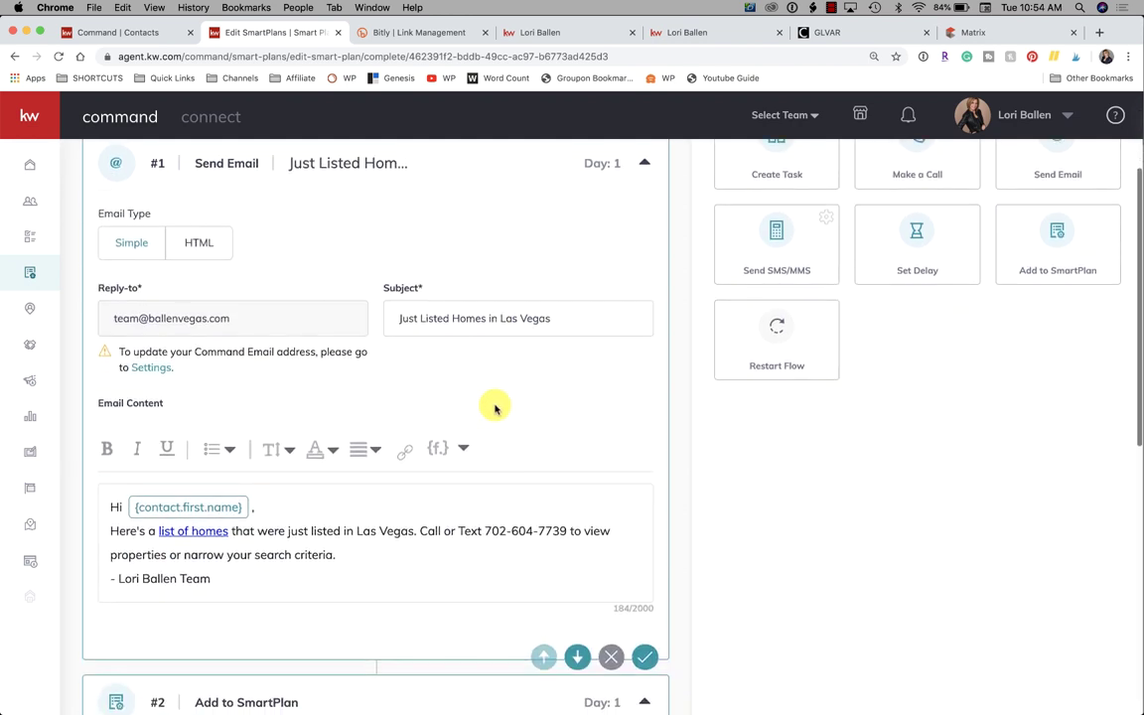
scroll(495, 407, "down", 6)
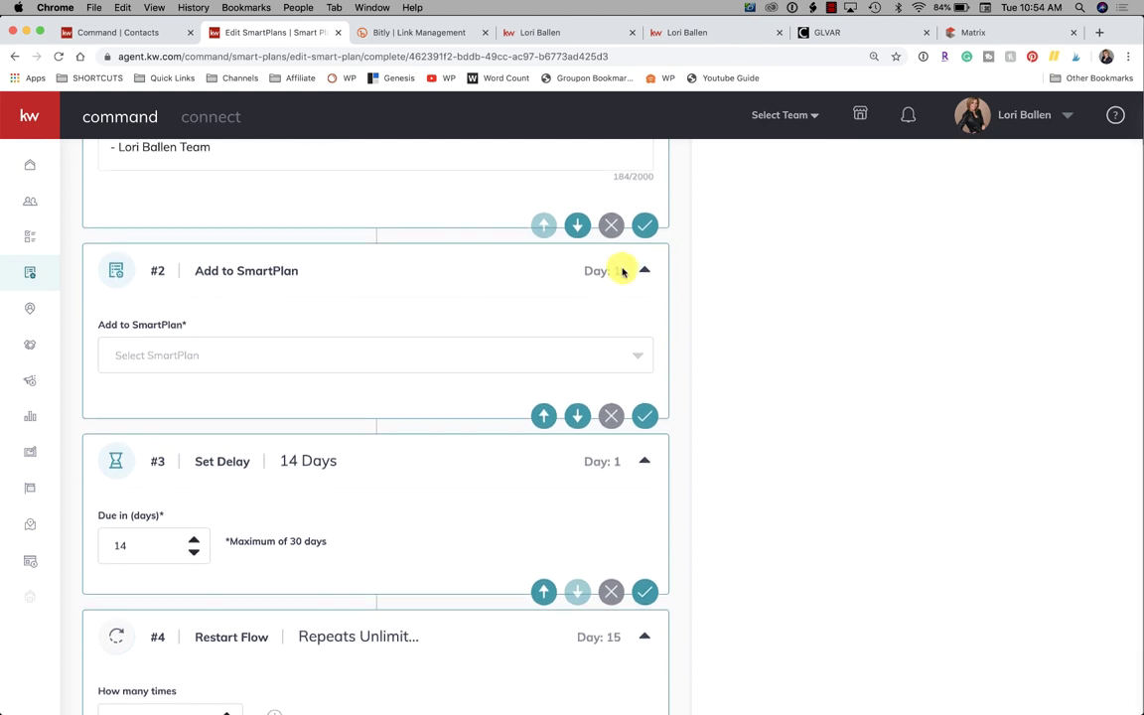
scroll(623, 271, "down", 1)
left_click(578, 410)
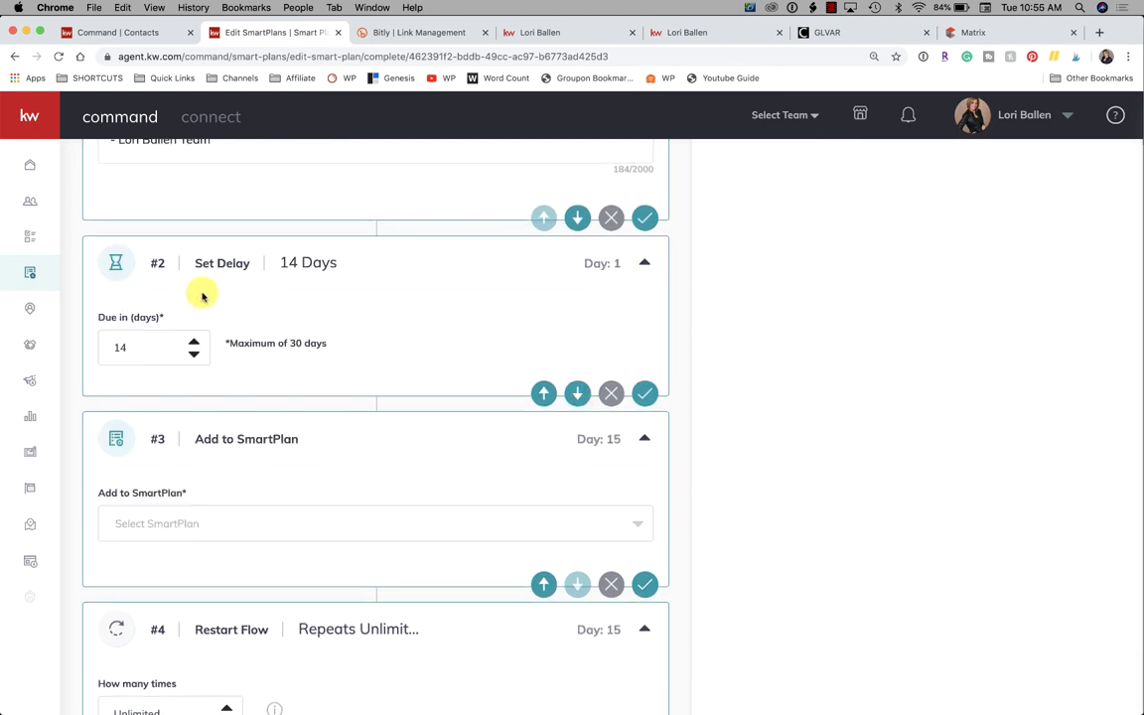
scroll(376, 323, "down", 1)
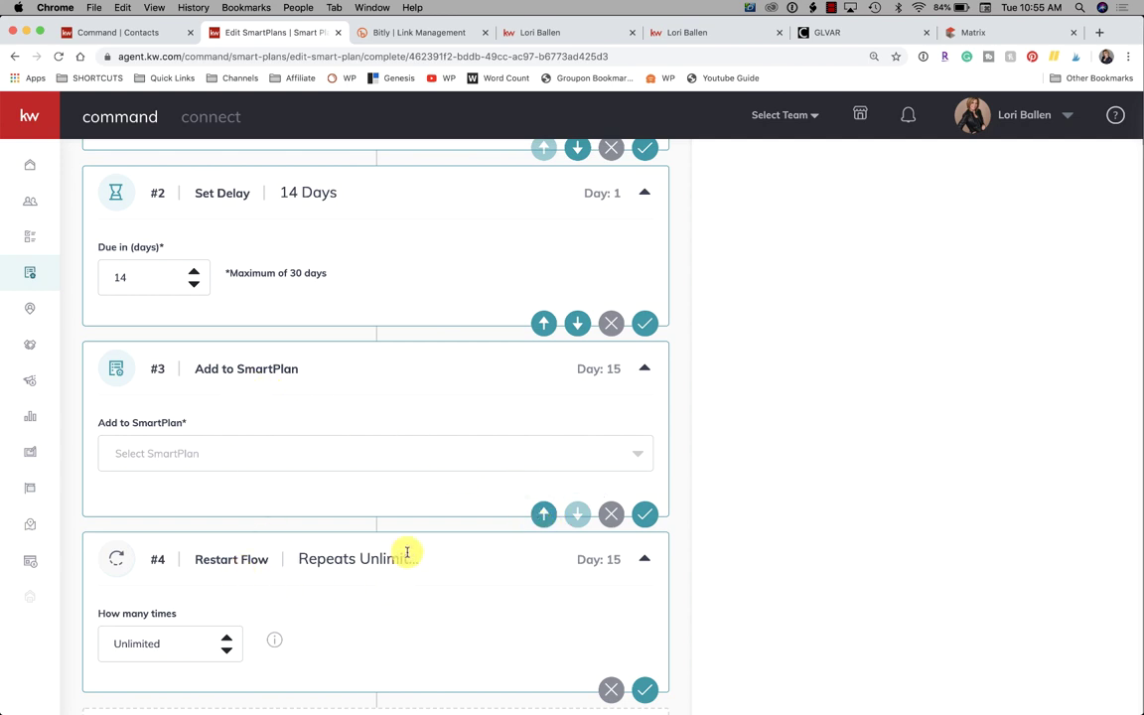
left_click(173, 459)
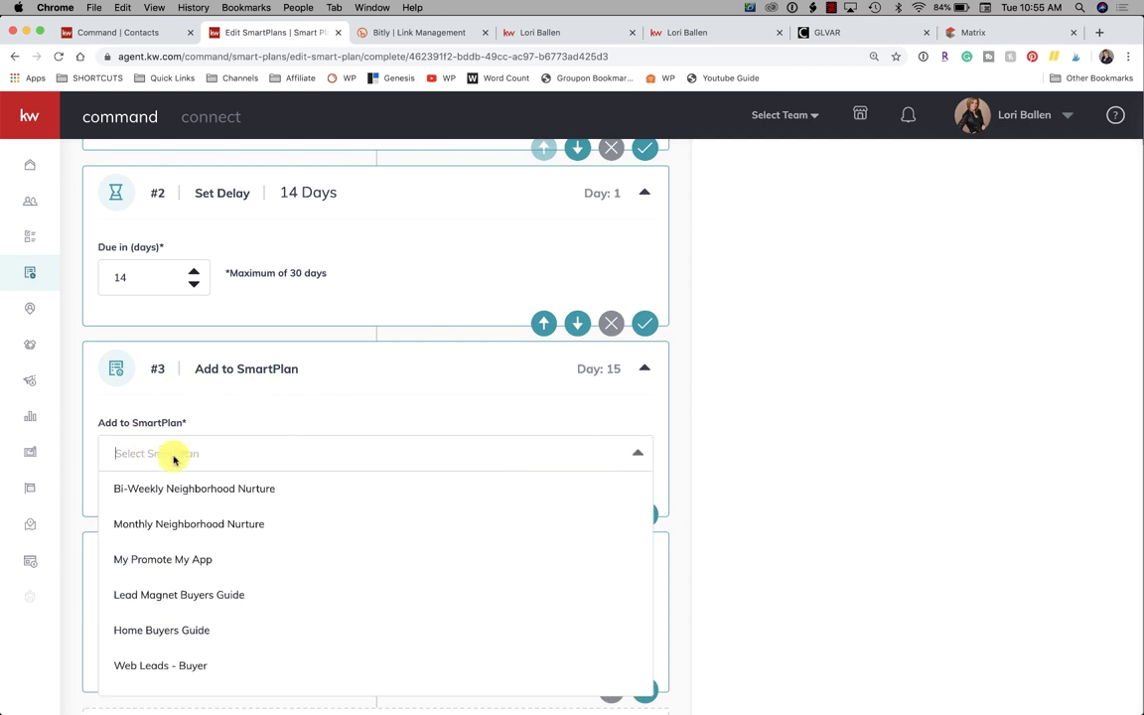
scroll(181, 521, "down", 5)
scroll(181, 524, "down", 5)
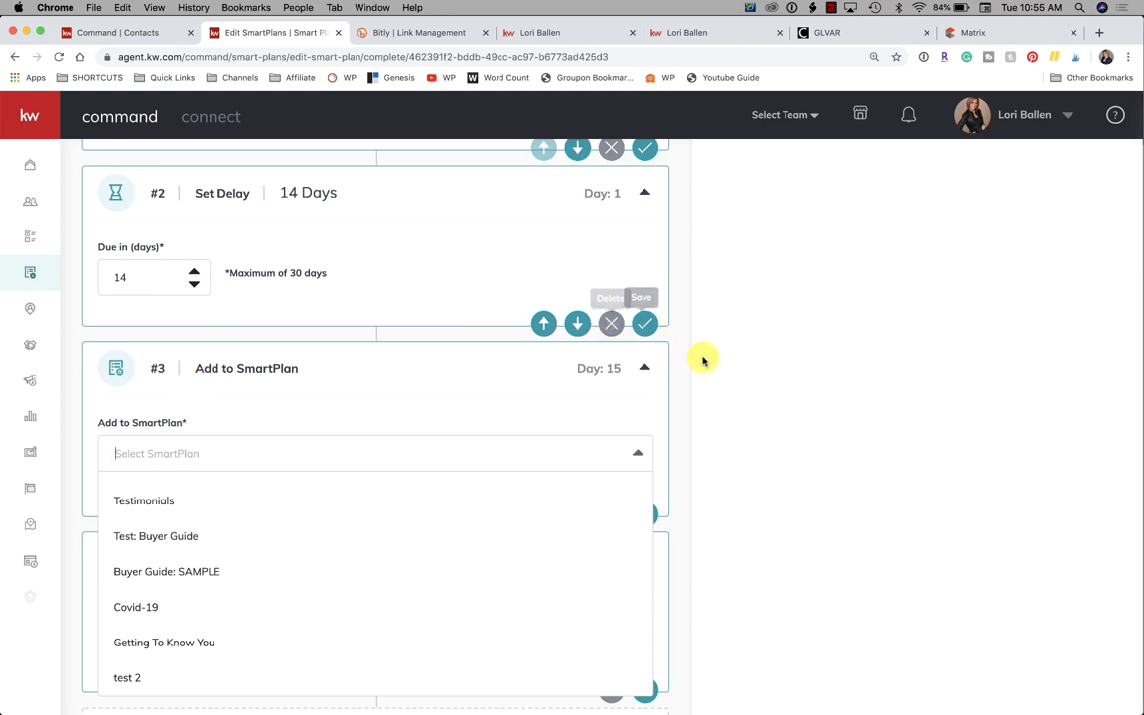
left_click(756, 408)
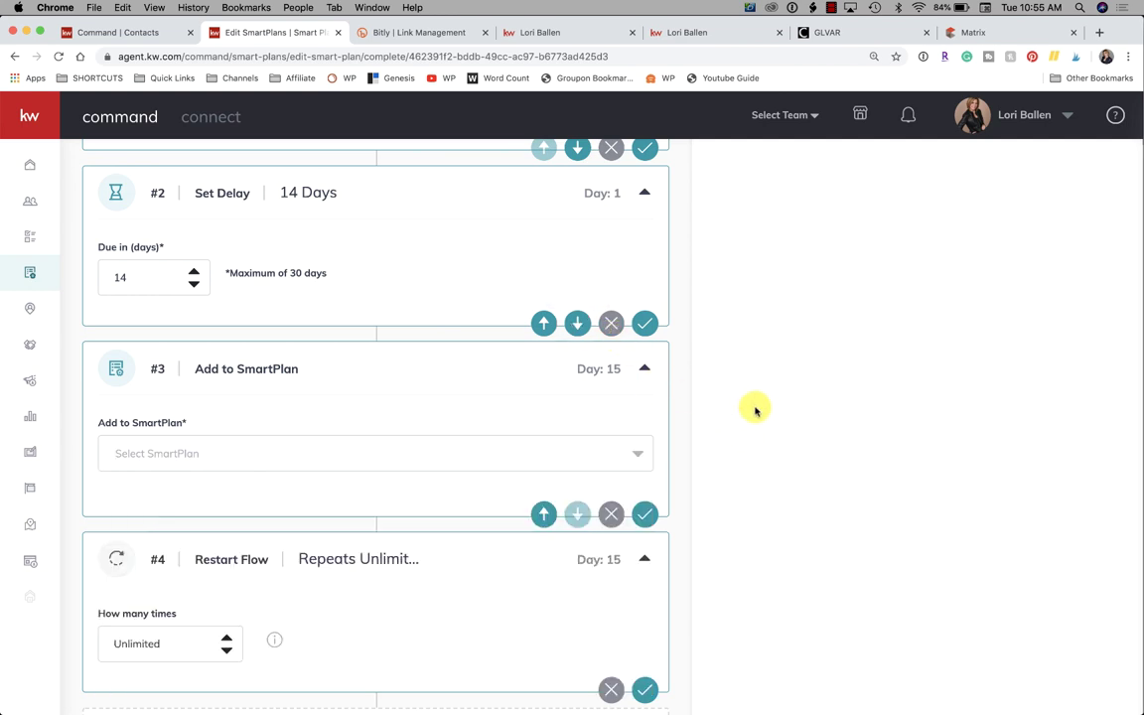
left_click(645, 369)
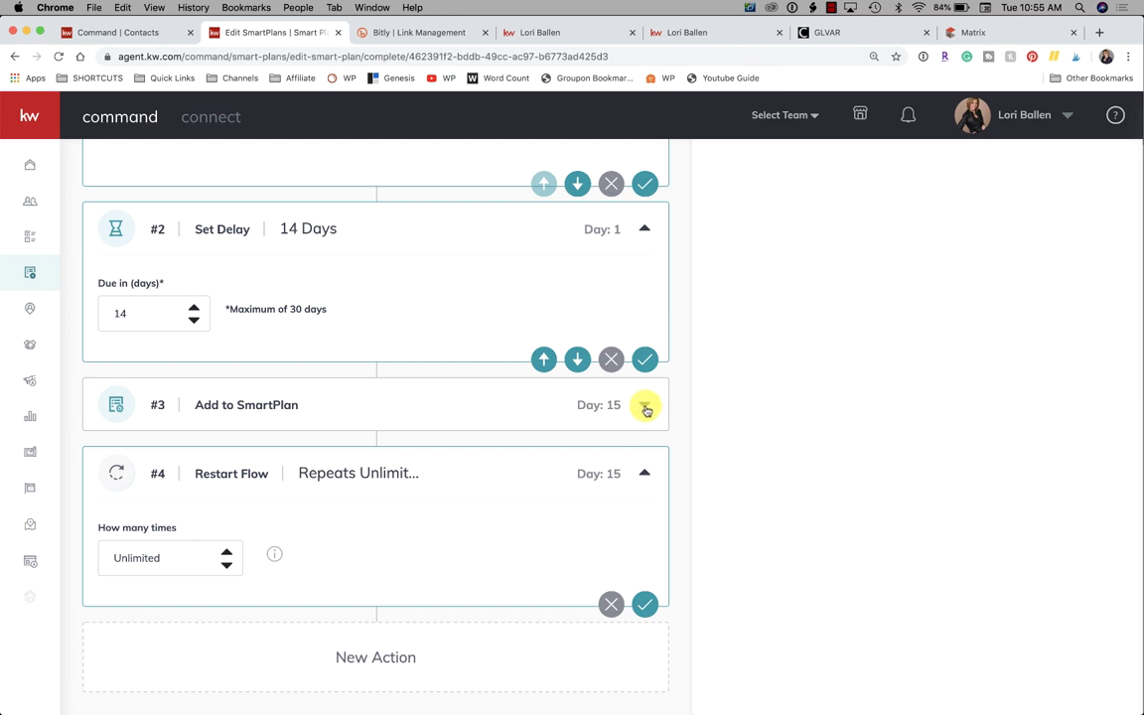
Delete the #3 Add to SmartPlan step, leaving three steps totalling 15 days
left_click(645, 409)
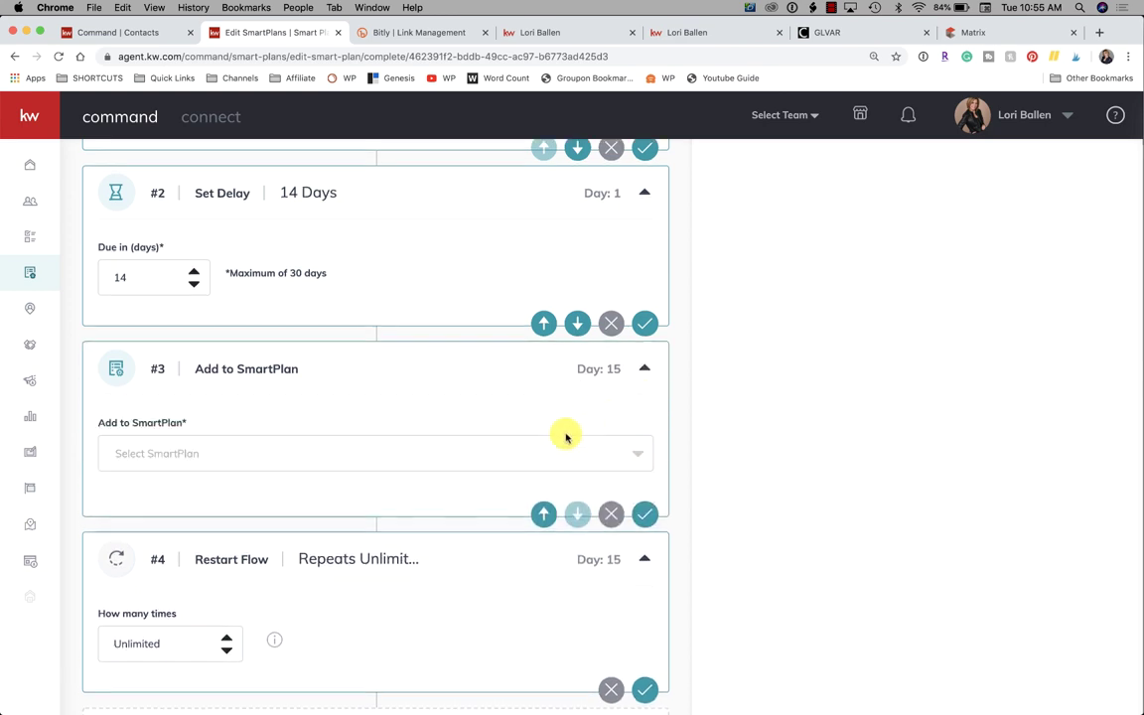
left_click(611, 516)
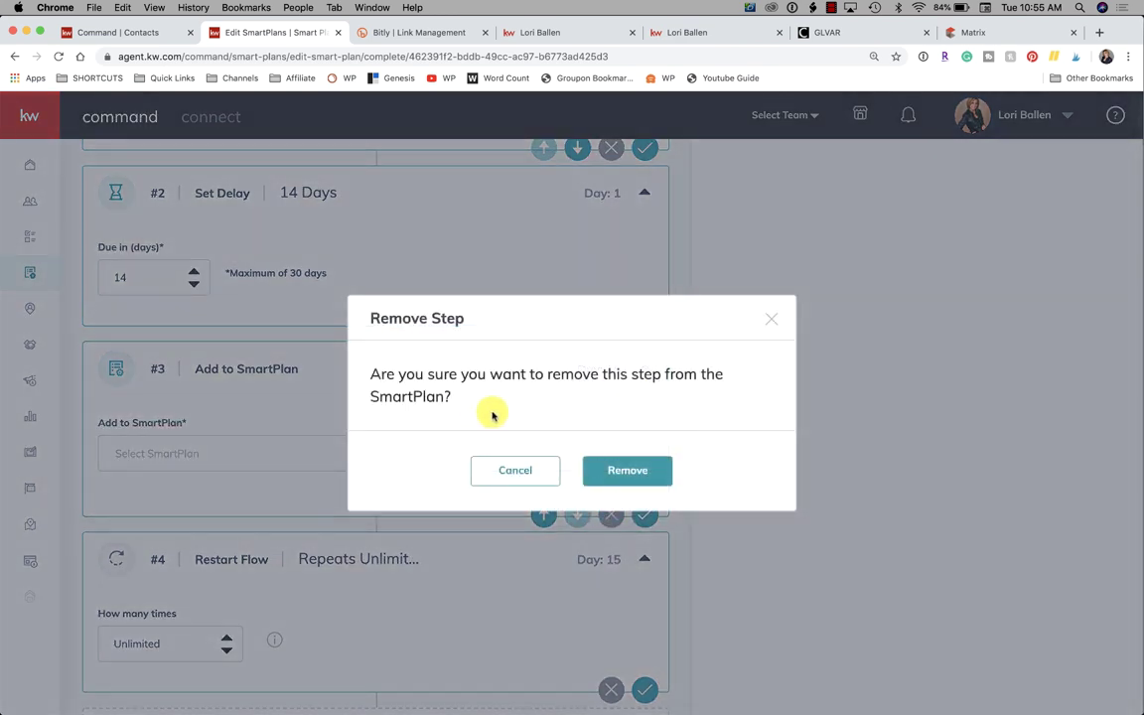
left_click(619, 463)
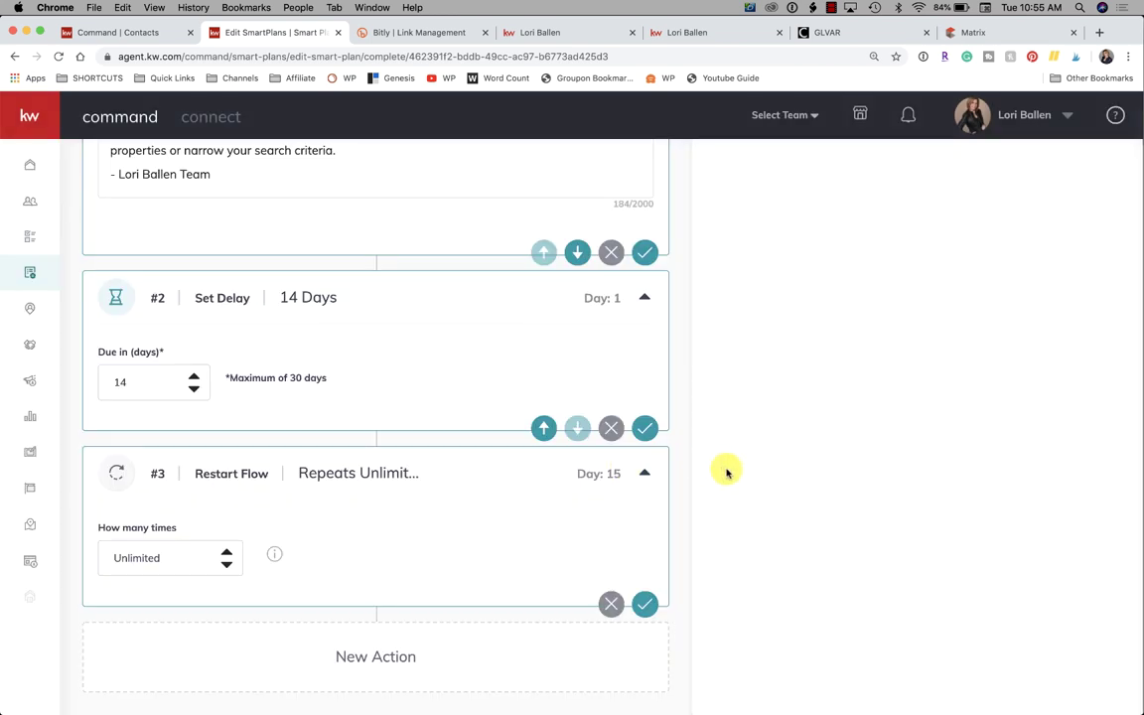
scroll(725, 470, "up", 2)
scroll(726, 473, "up", 5)
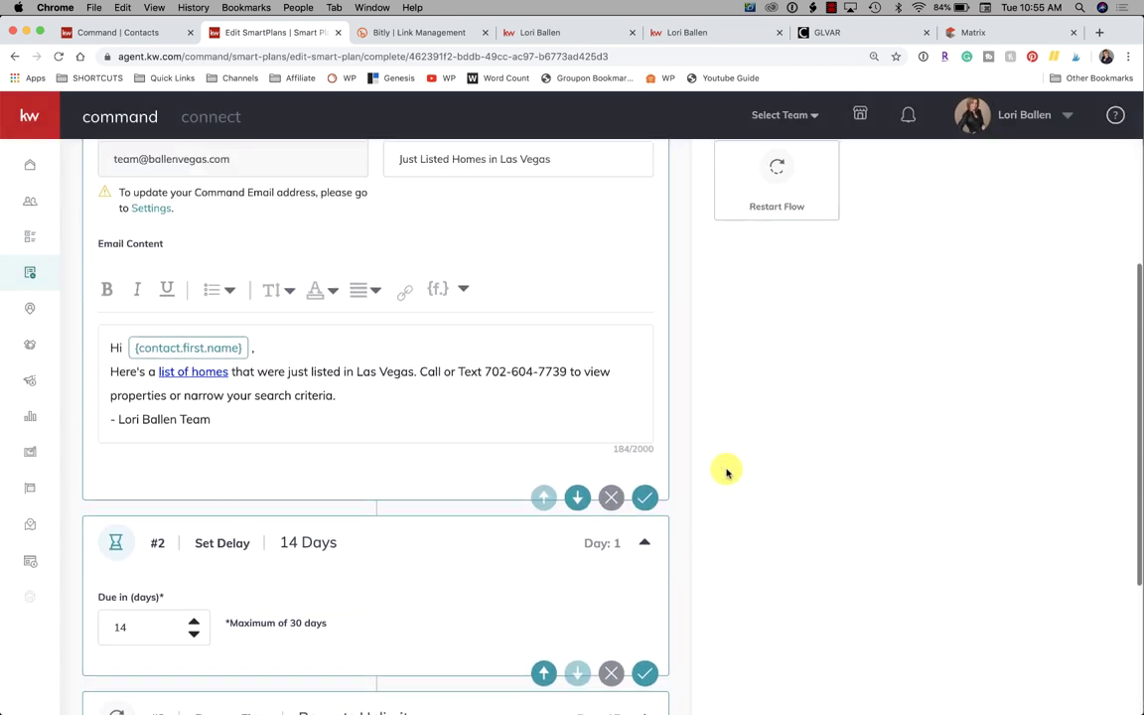
scroll(726, 473, "down", 3)
scroll(726, 473, "down", 3)
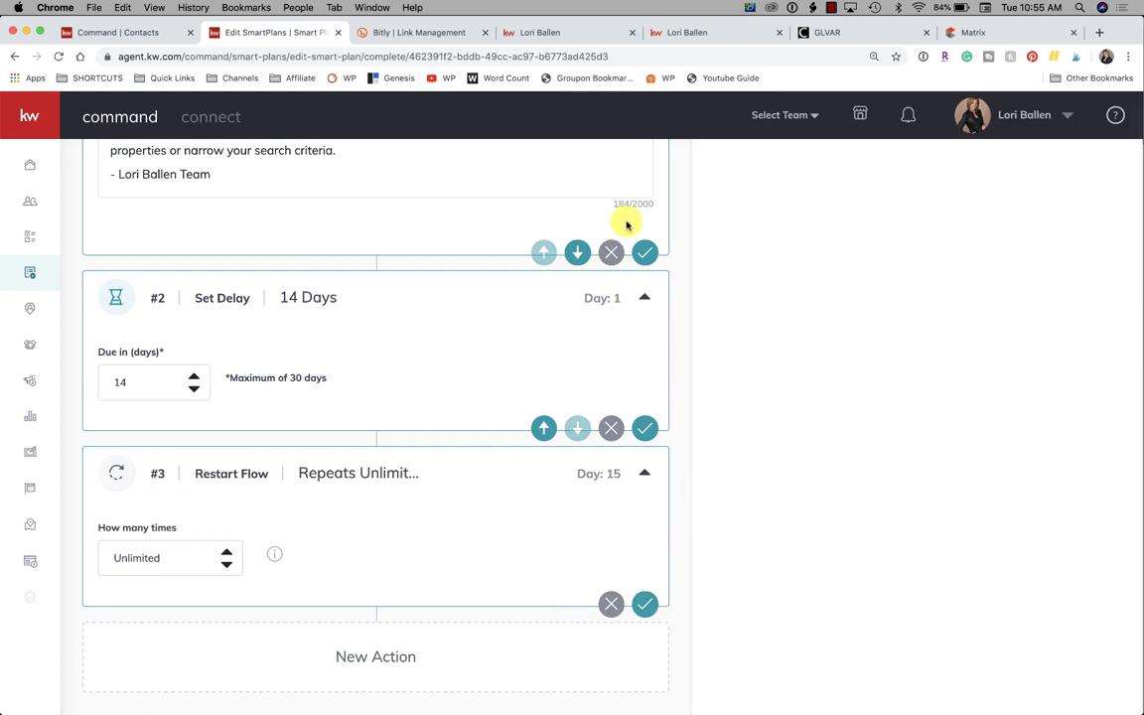
scroll(327, 408, "up", 3)
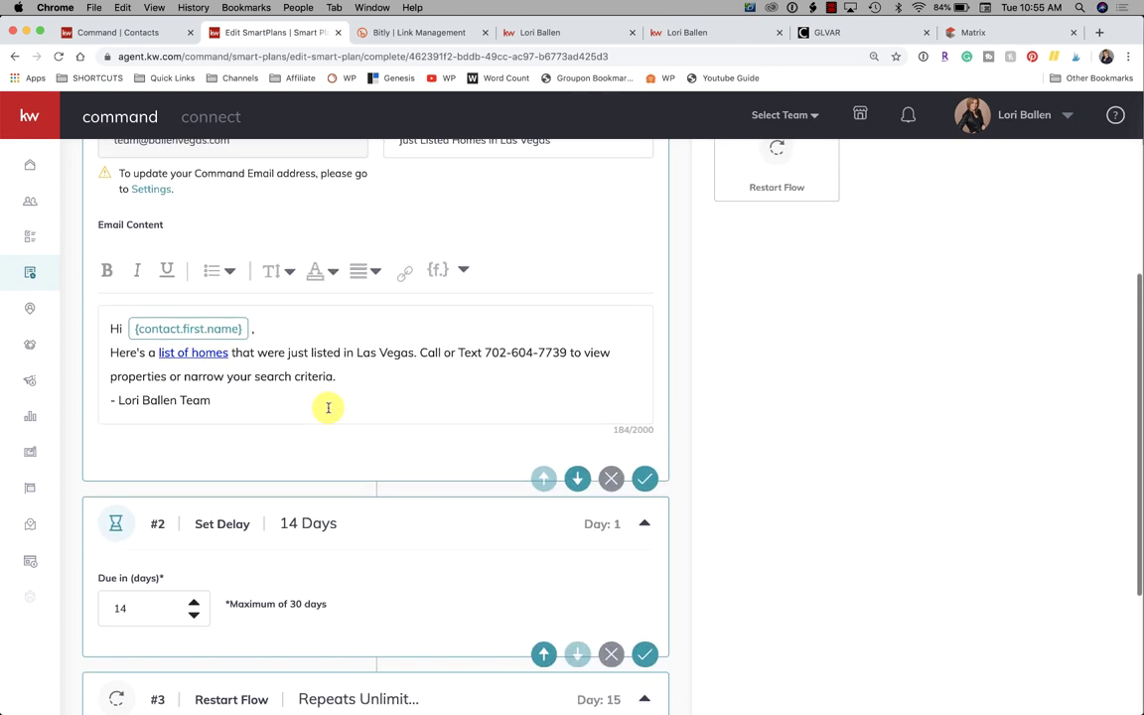
scroll(348, 378, "down", 3)
scroll(377, 387, "down", 1)
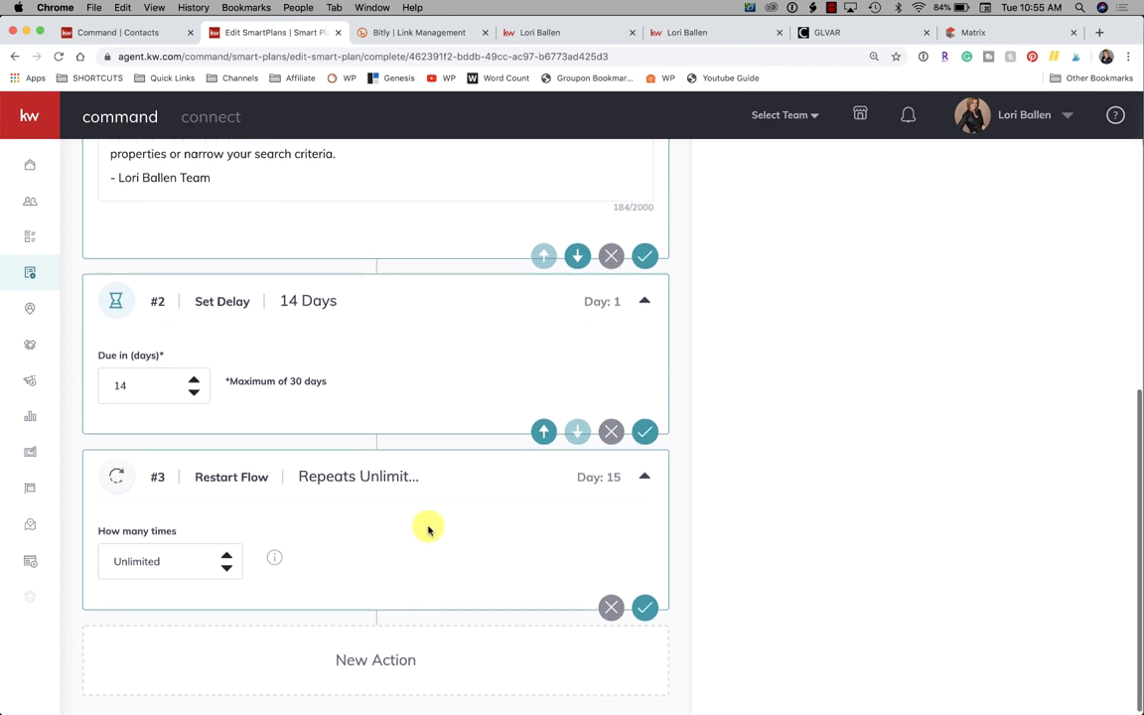
scroll(428, 529, "up", 8)
scroll(428, 526, "up", 4)
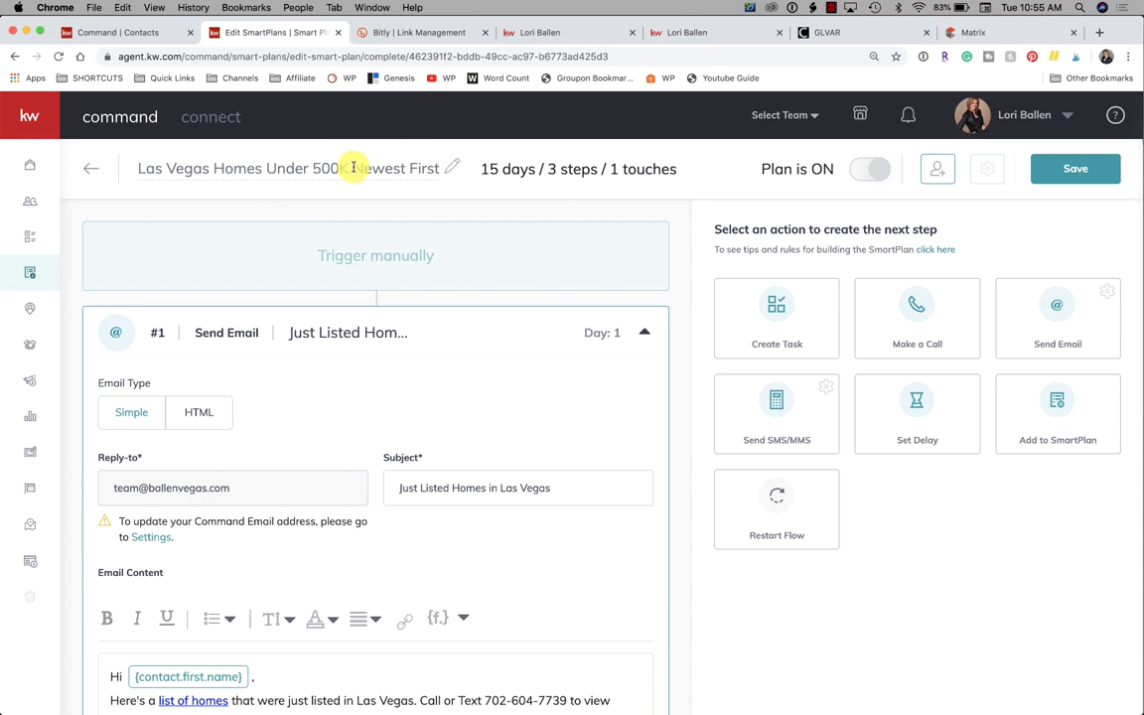
Save the SmartPlan, then search for the contact by name and select them for enrollment
left_click(1080, 165)
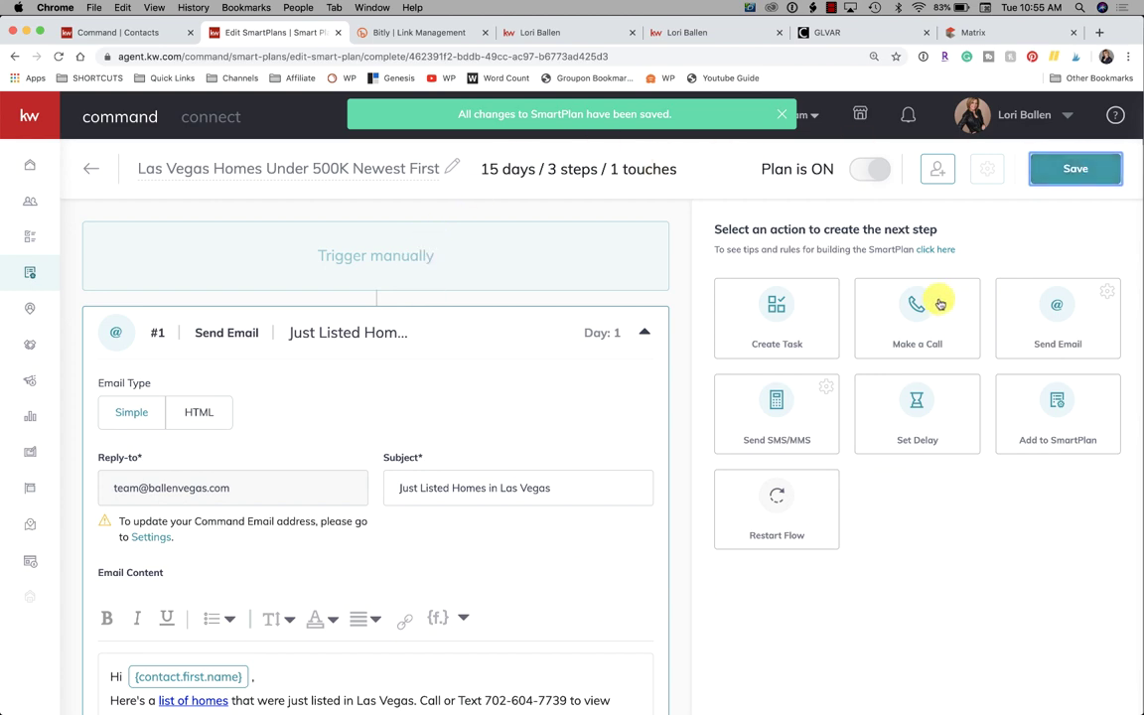
left_click(938, 171)
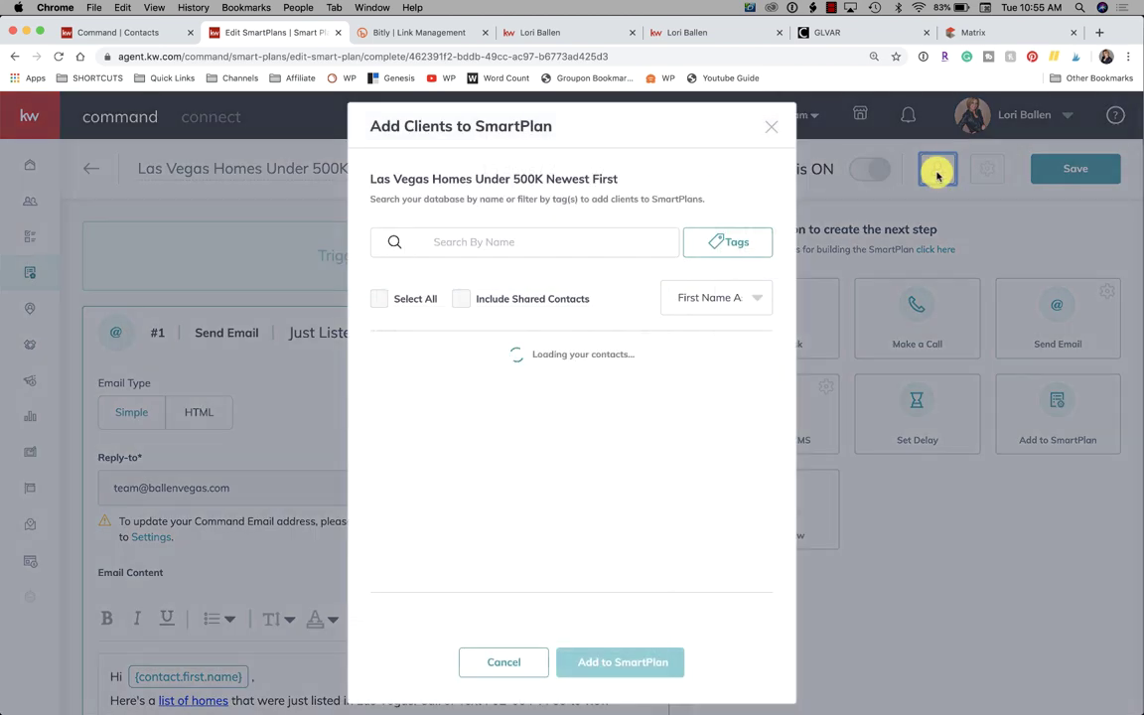
left_click(422, 243)
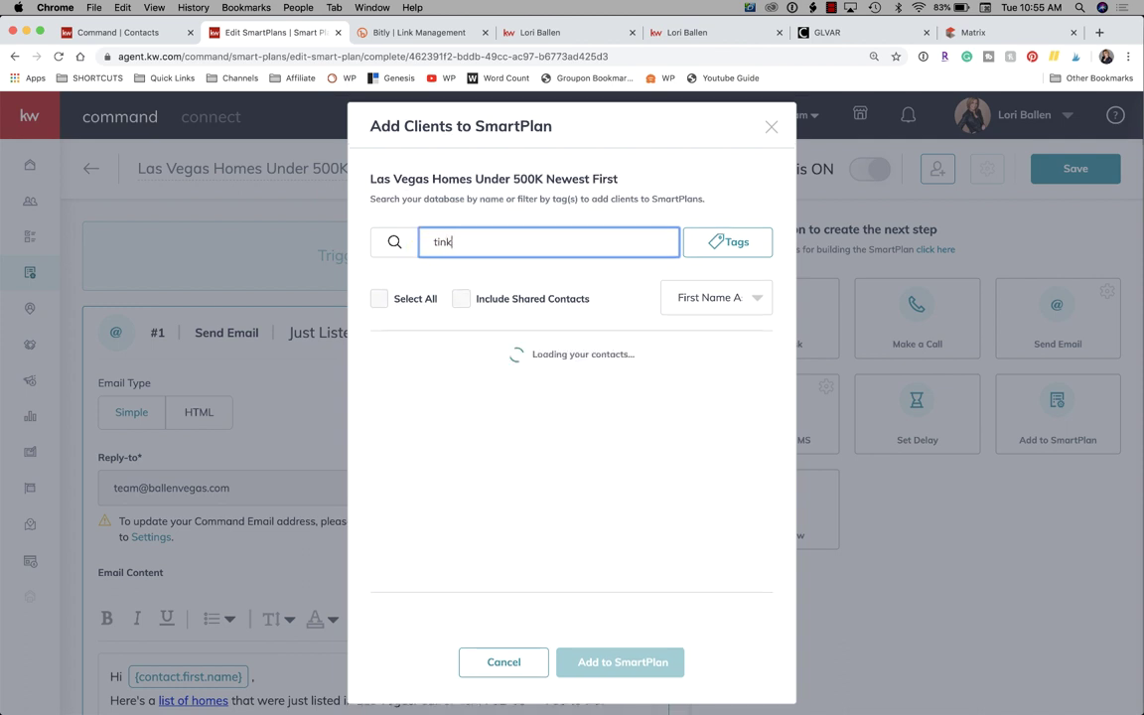
type("tinker")
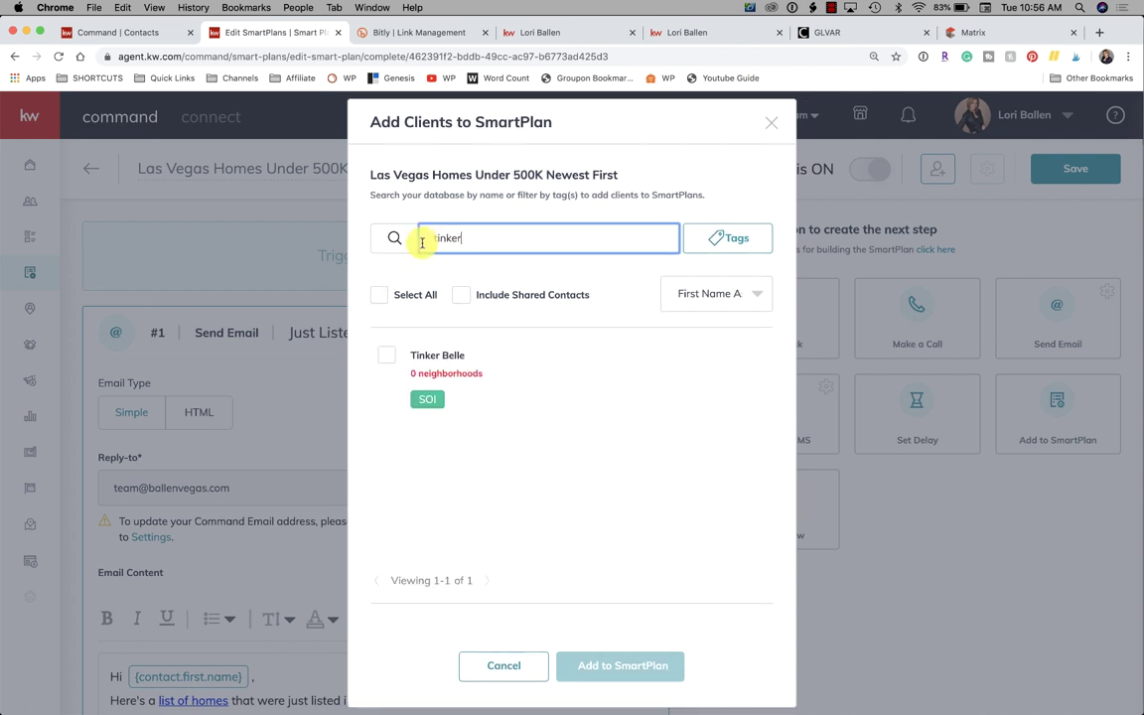
left_click(384, 364)
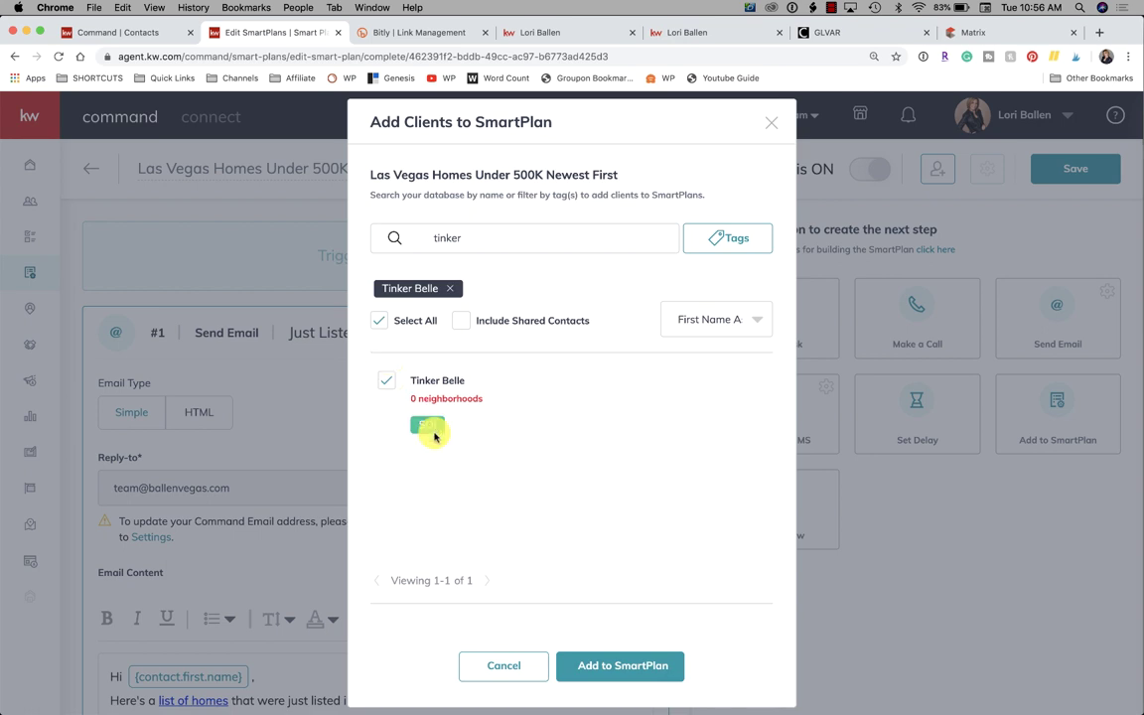
left_click(636, 671)
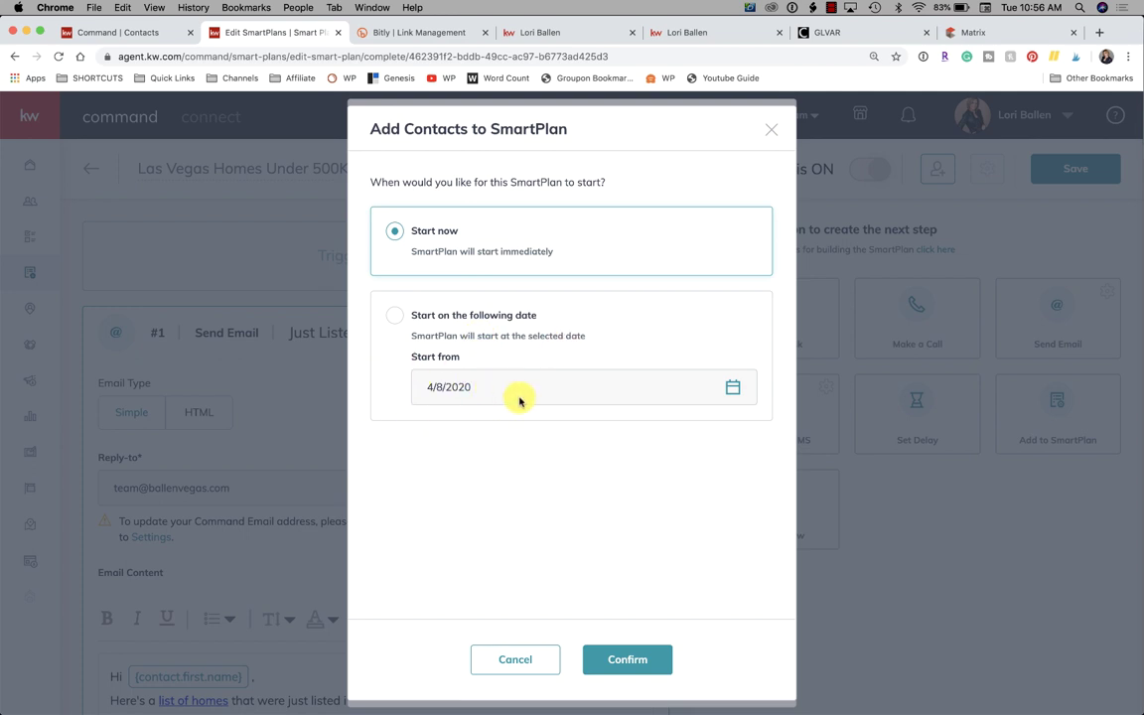
Choose Start now, review the summary, and submit the Las Vegas Homes Under 500K Newest First enrollment
left_click(395, 316)
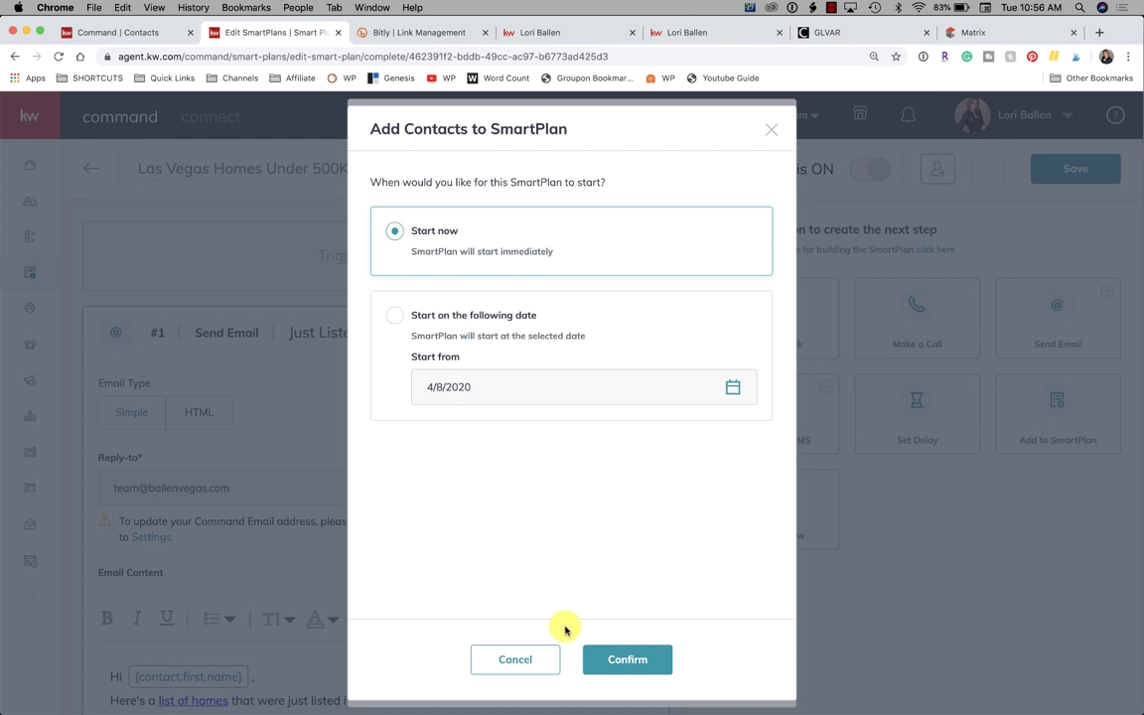
left_click(627, 660)
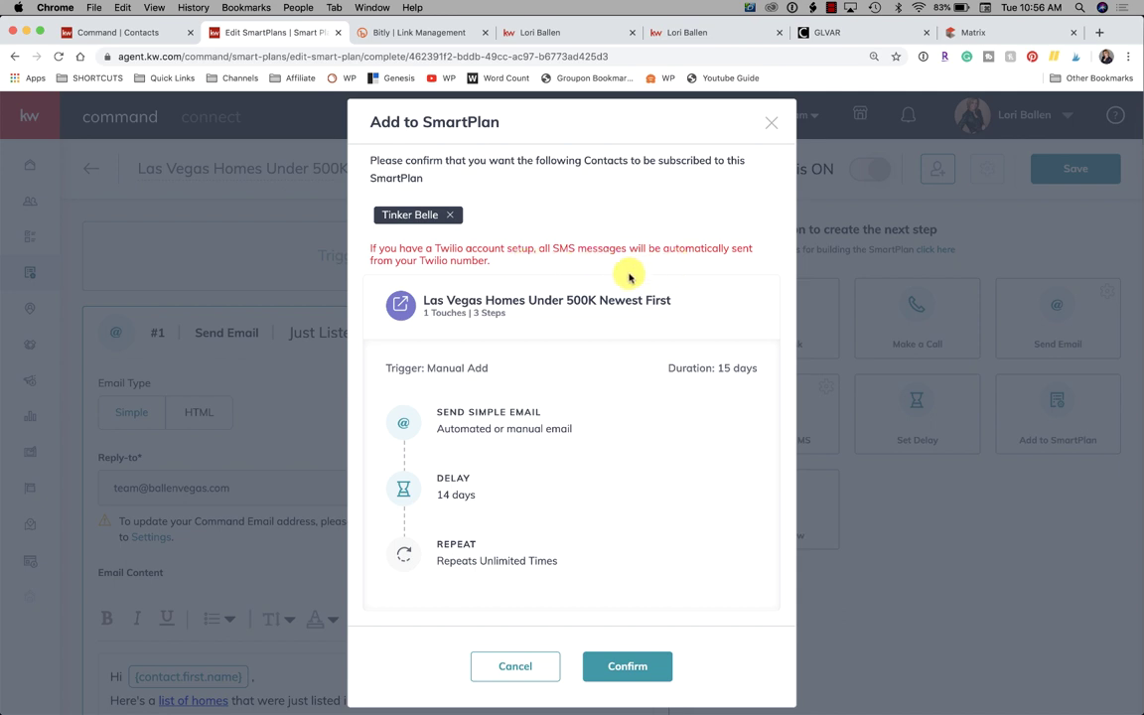
scroll(639, 283, "down", 1)
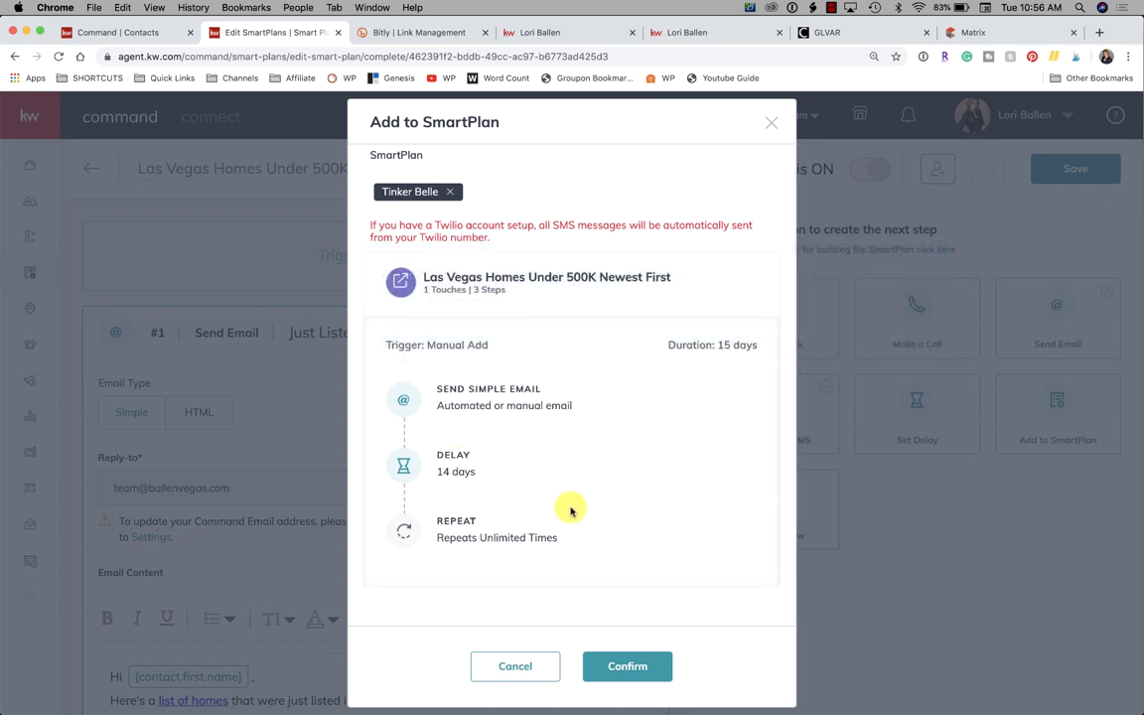
mouse_move(485, 389)
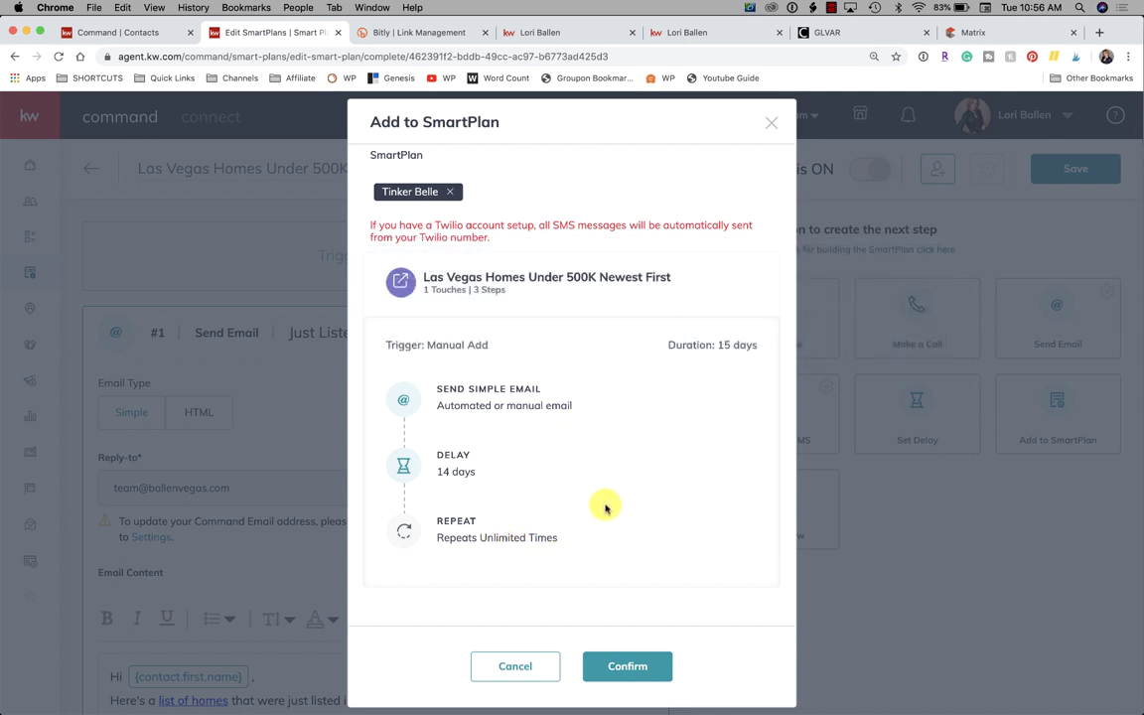
scroll(605, 508, "down", 1)
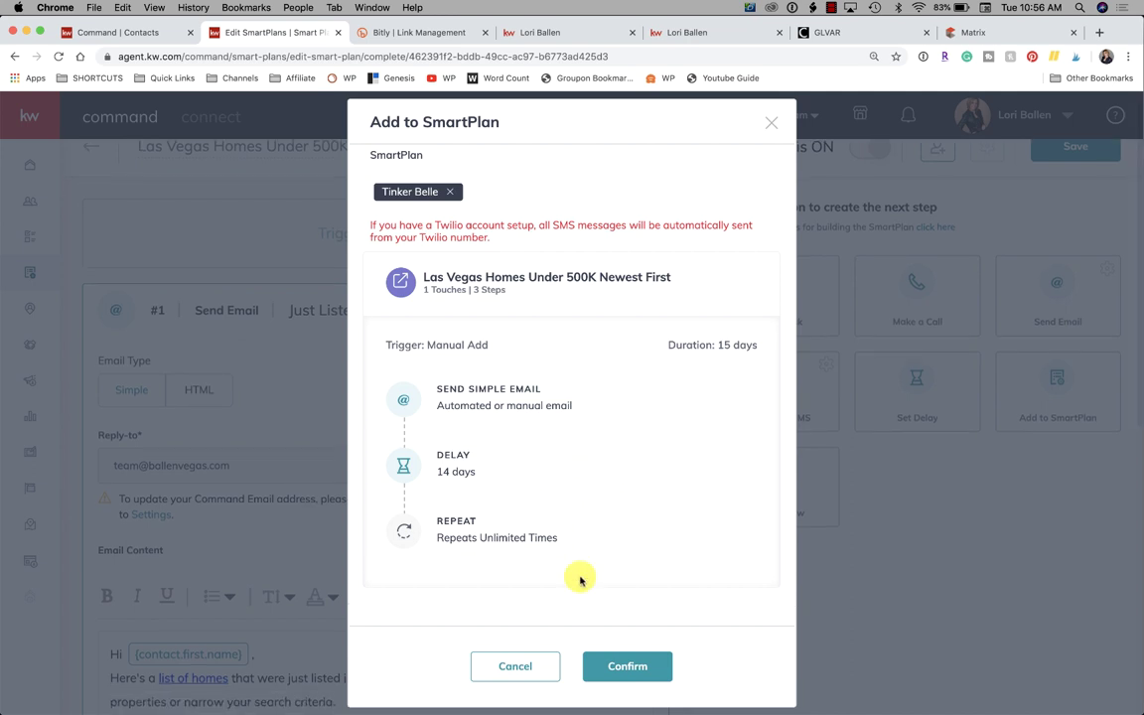
left_click(638, 672)
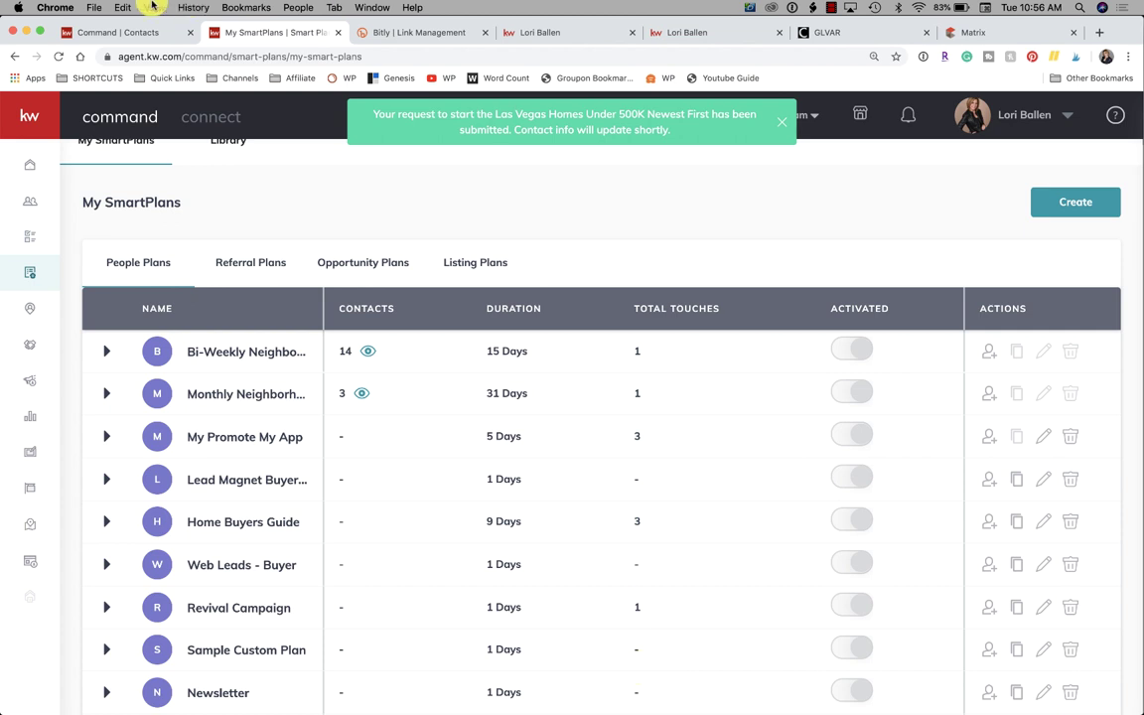
Show the contact's SmartPlans list, including the Las Vegas plan added 04/07/2020
left_click(67, 33)
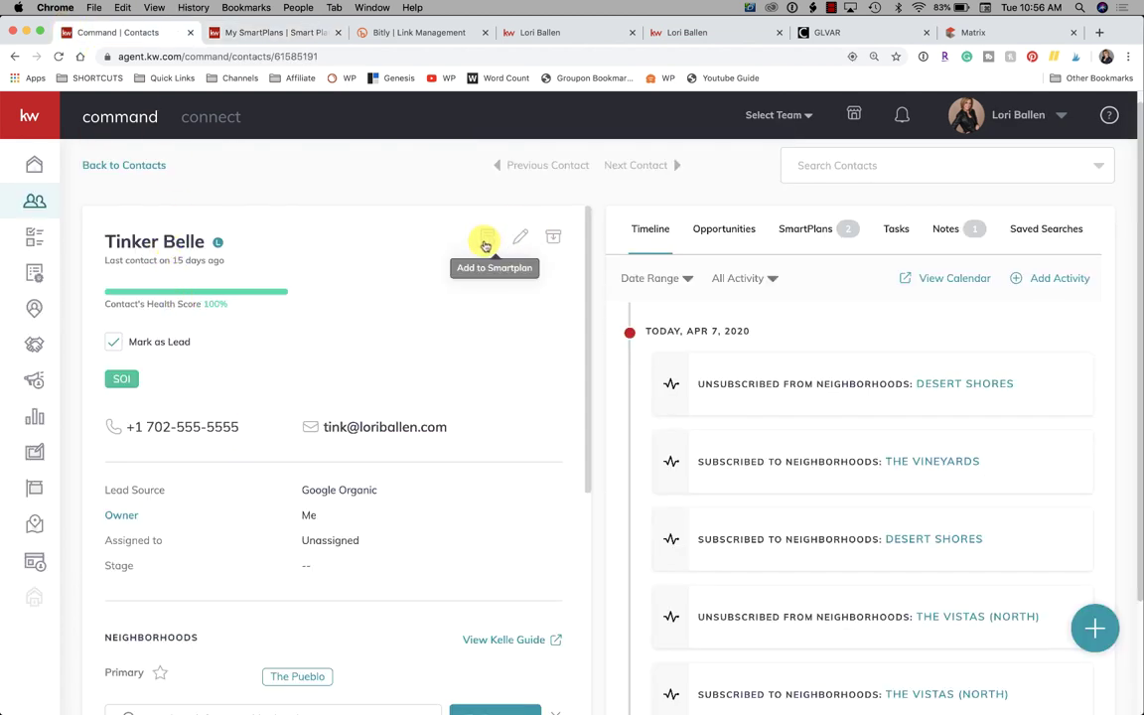
left_click(807, 233)
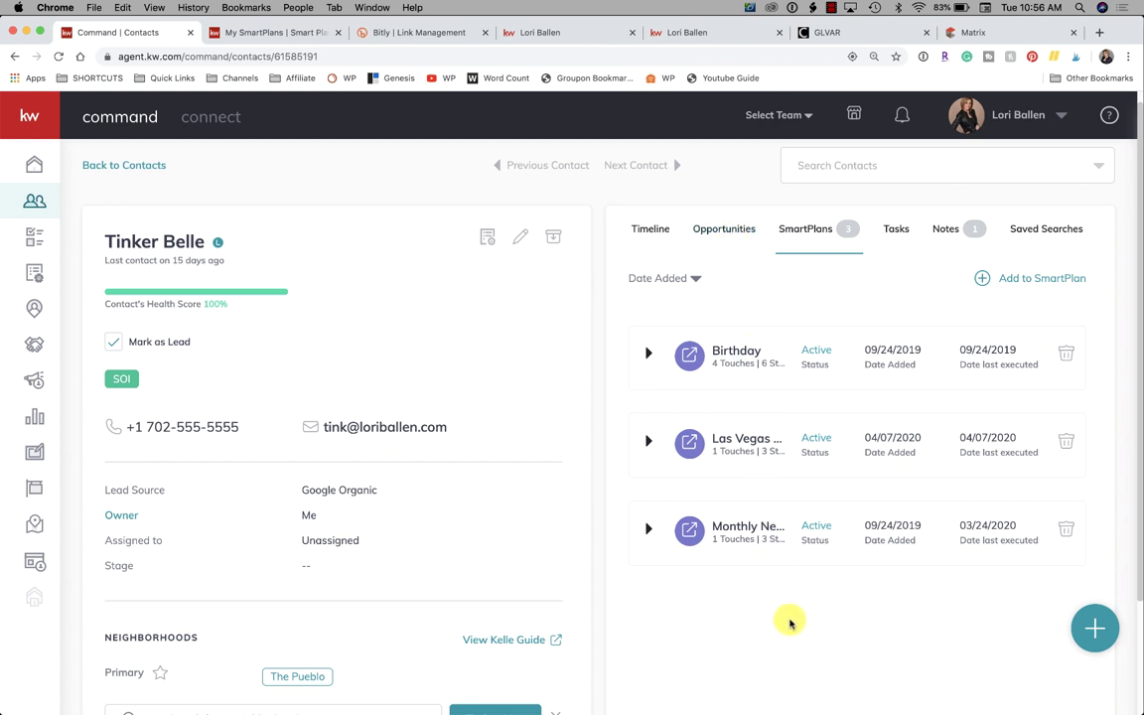
scroll(791, 624, "down", 3)
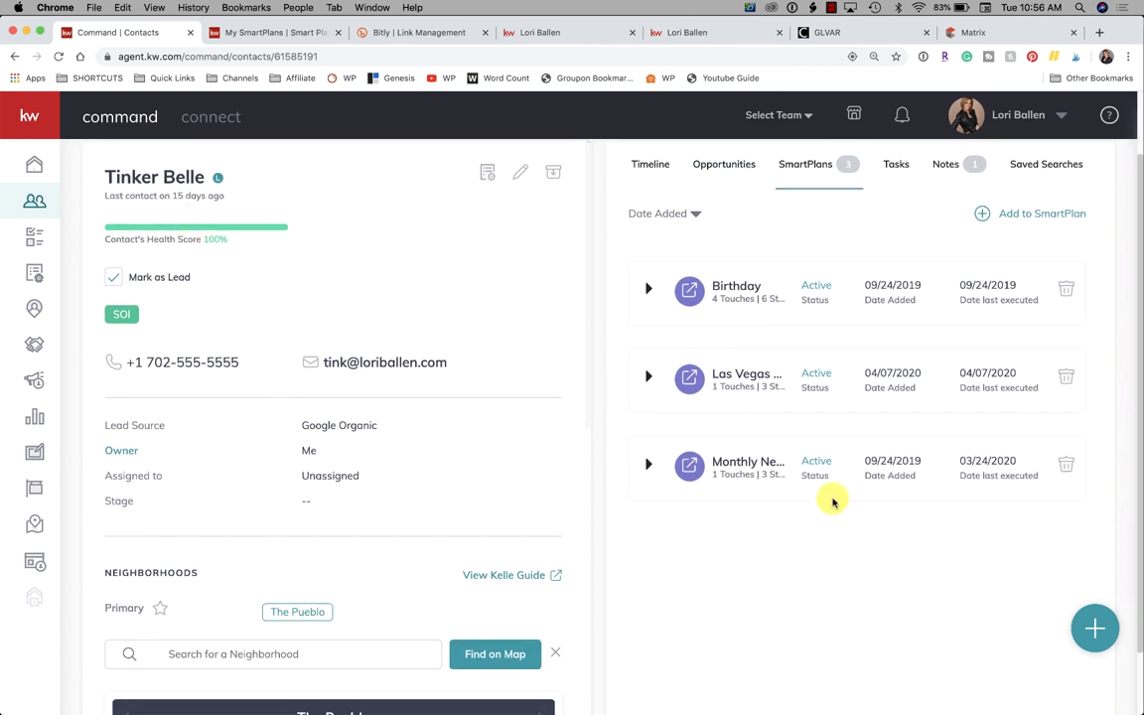
Remove the Monthly plan from the contact and go to the KW Las Vegas property search
left_click(1067, 463)
left_click(652, 452)
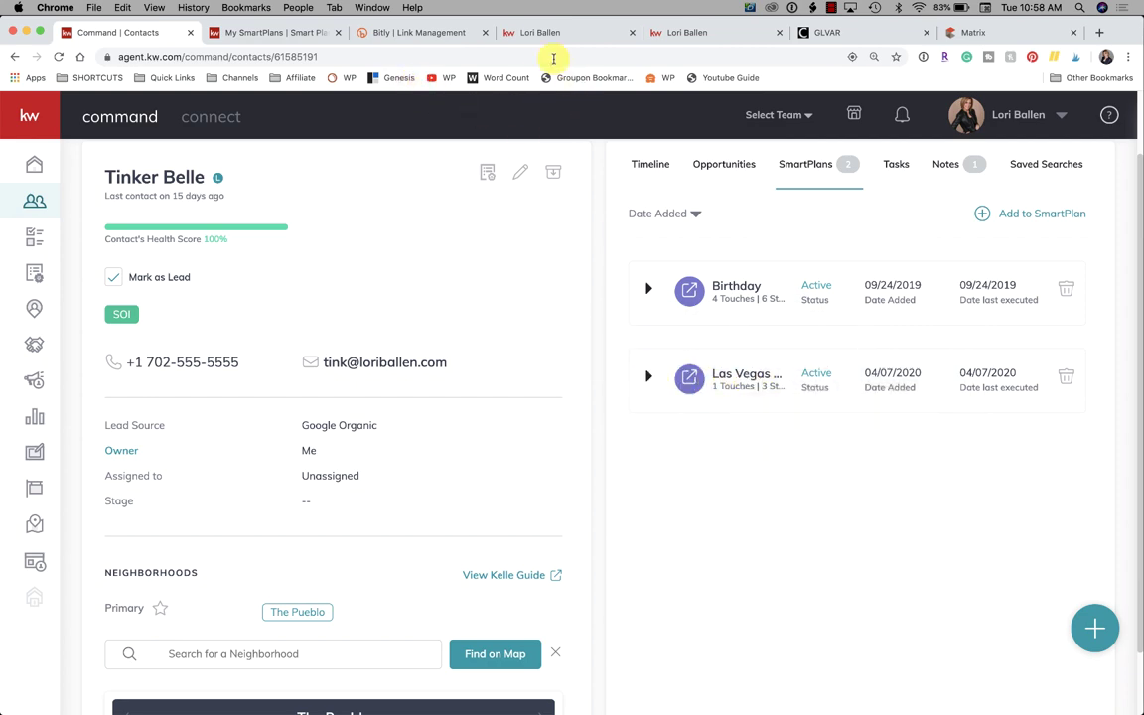
left_click(534, 33)
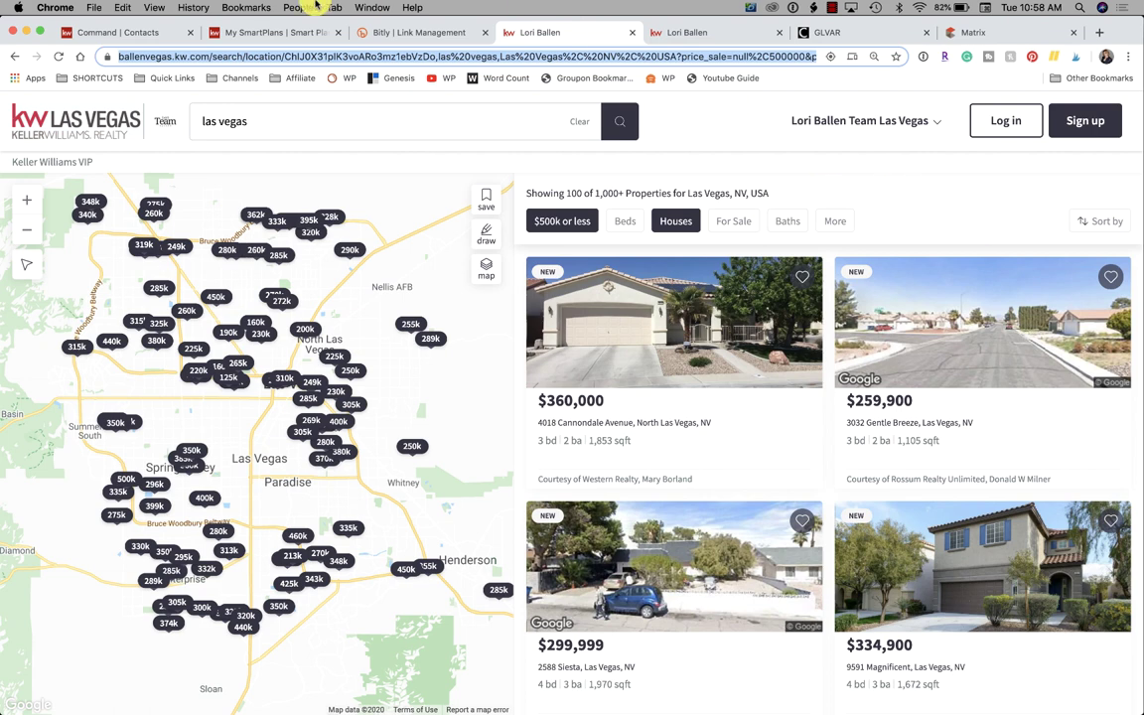
Search for houses in zip codes 89135, 89138 and 89145
left_click(231, 121)
triple_click(231, 121)
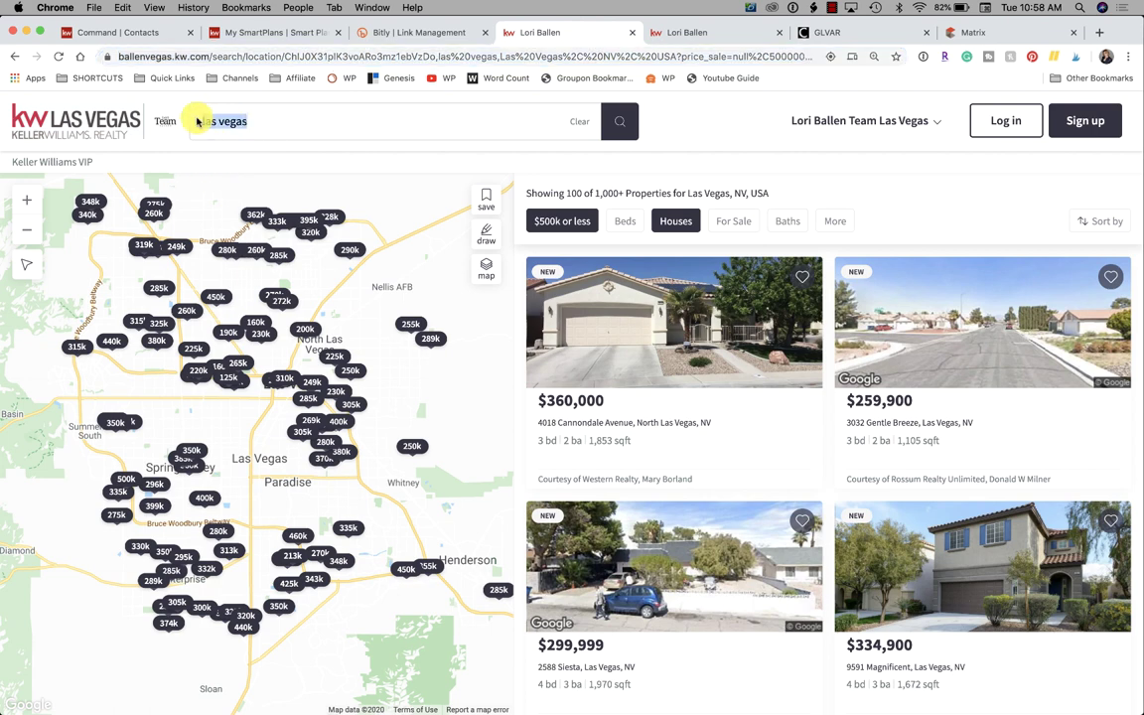
type("89")
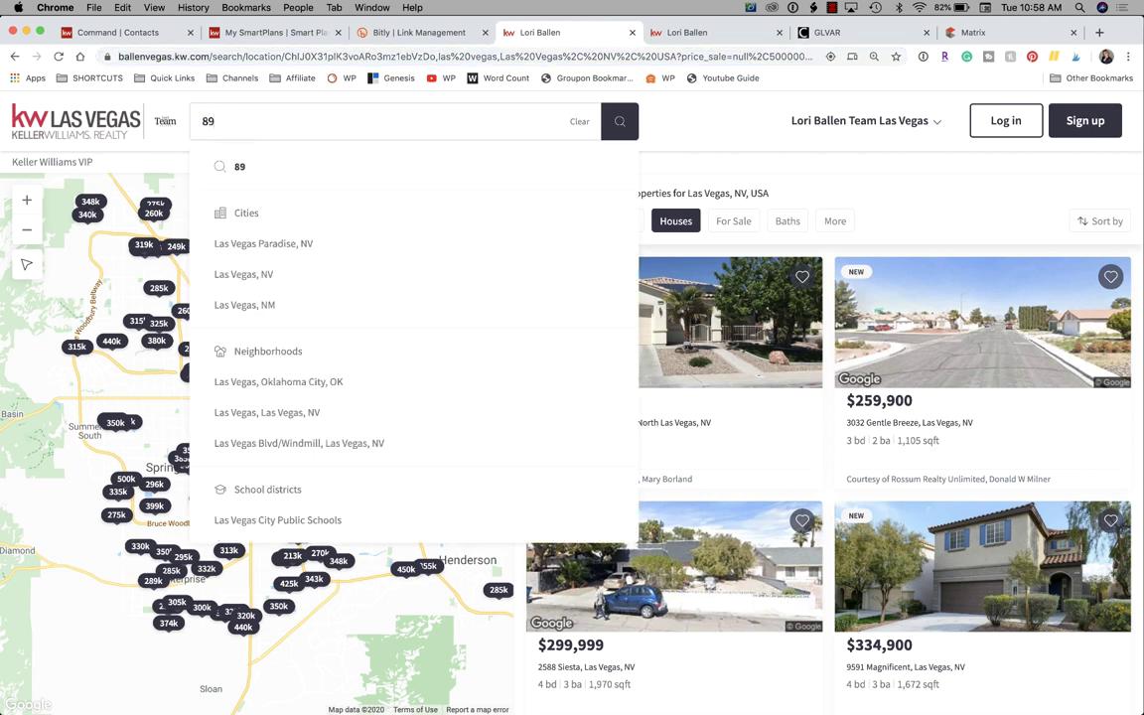
type("135")
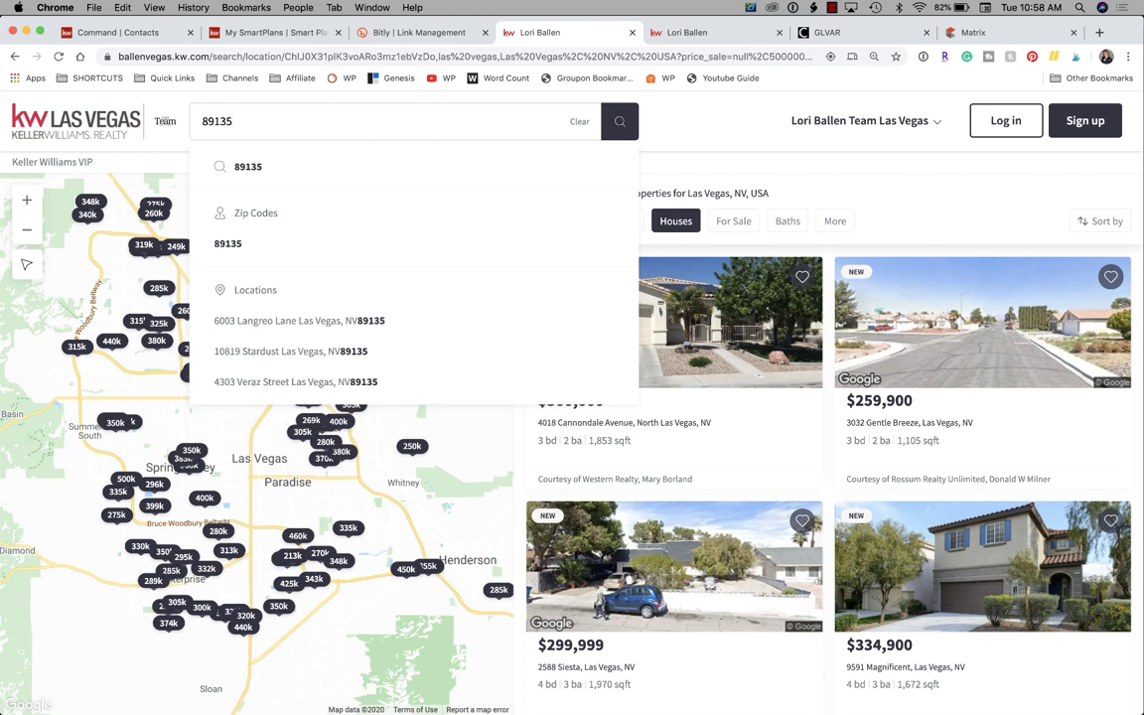
type(", 8913")
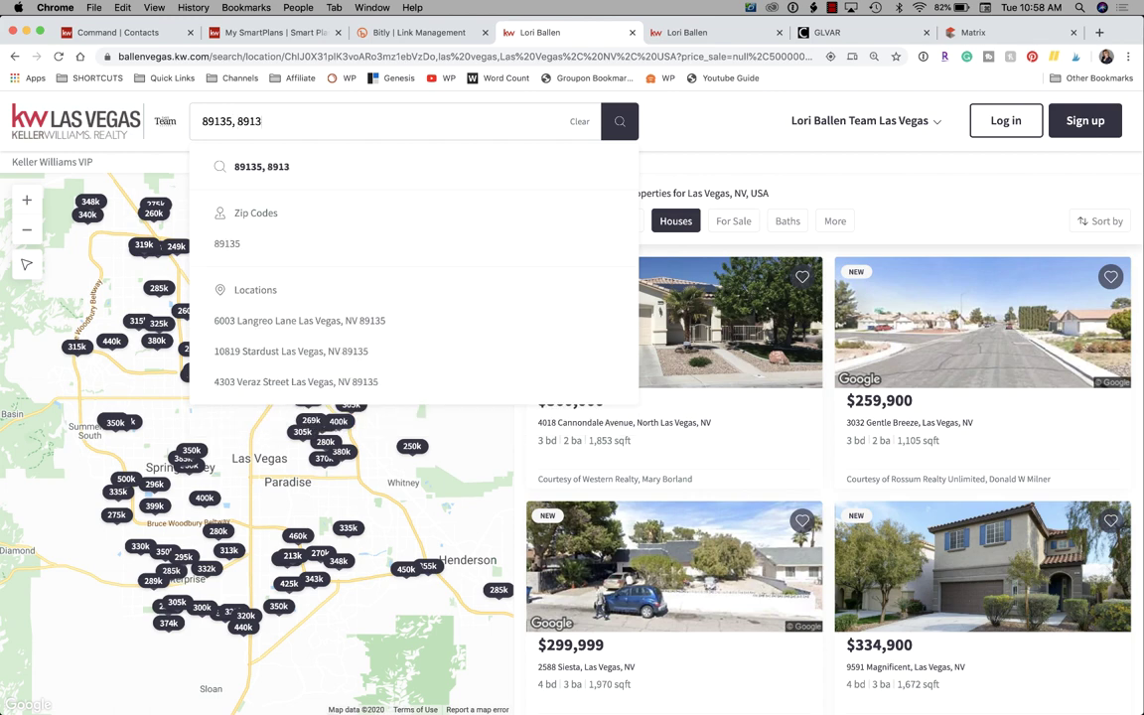
type("8, 89145")
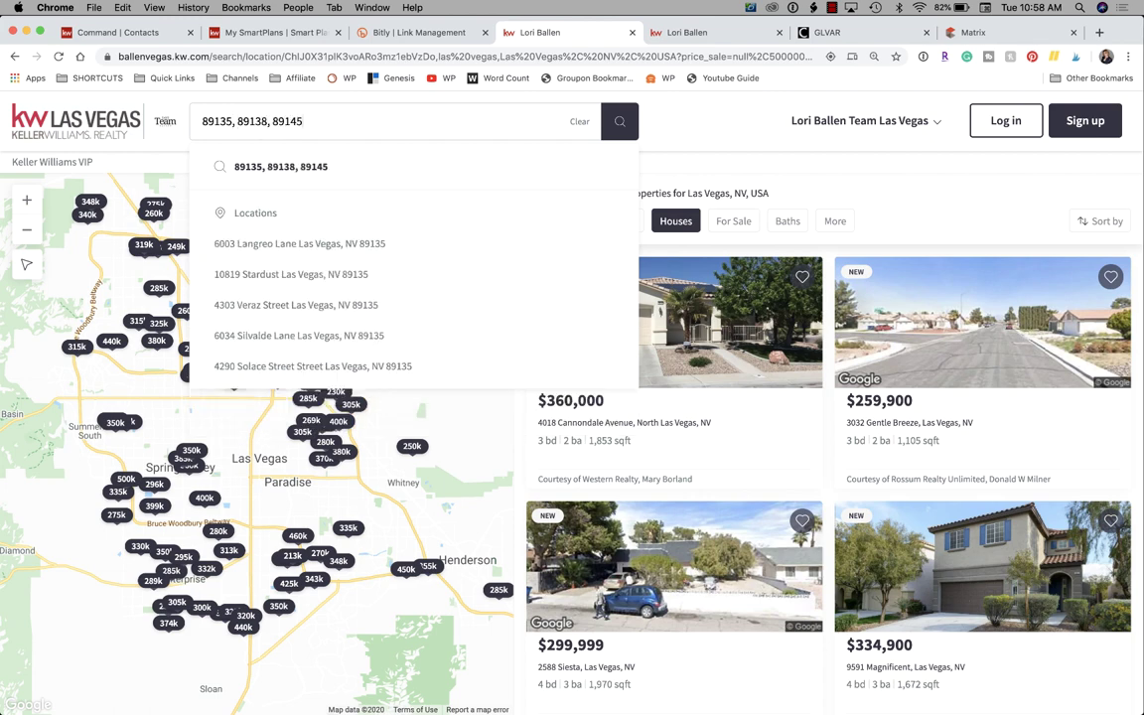
key("Return")
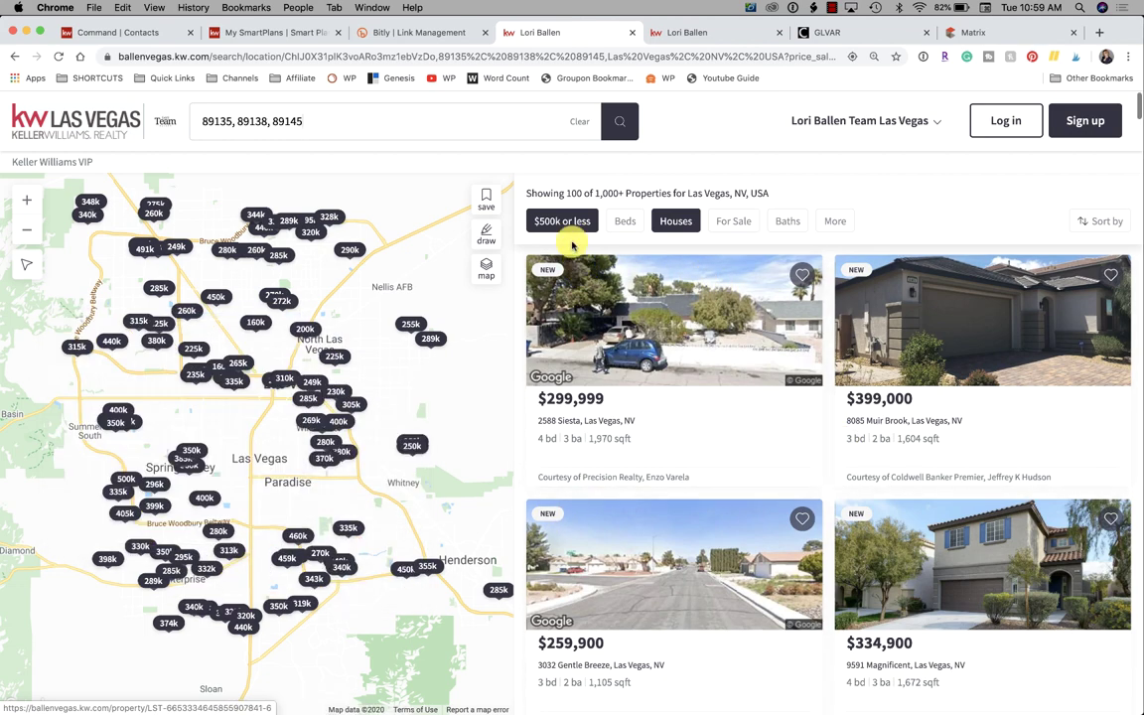
Narrow the search to zip code 89145 and preview the 388k listing on the map
scroll(722, 455, "down", 3)
scroll(722, 457, "down", 2)
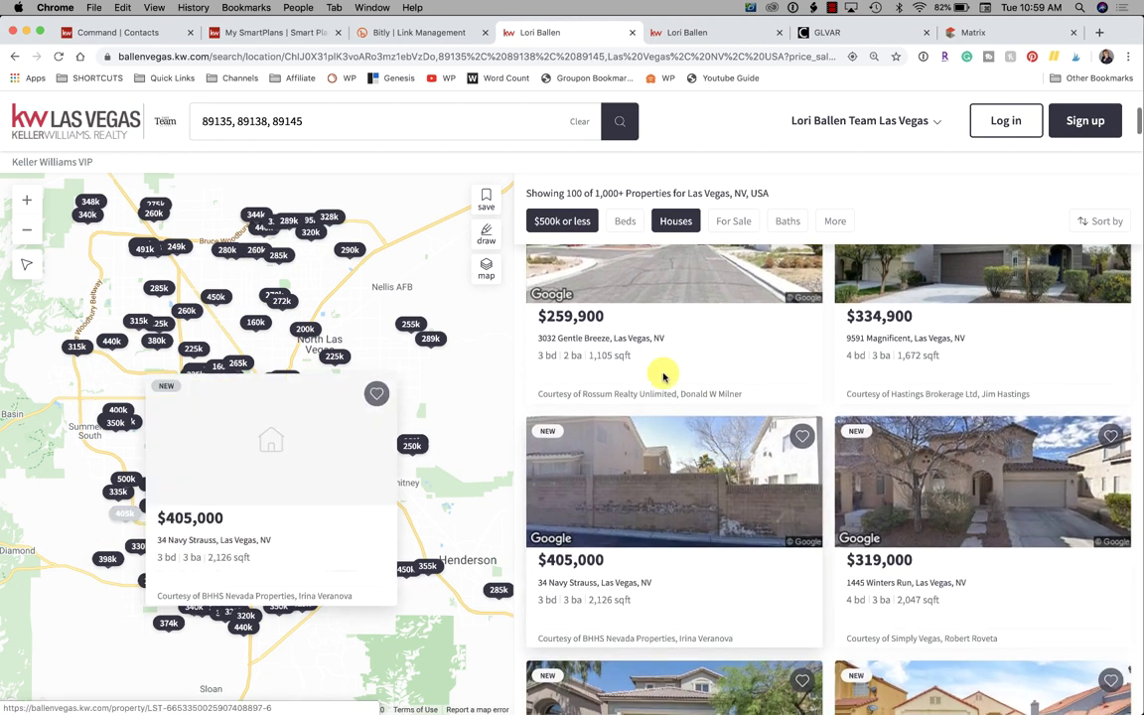
left_click_drag(202, 120, 319, 127)
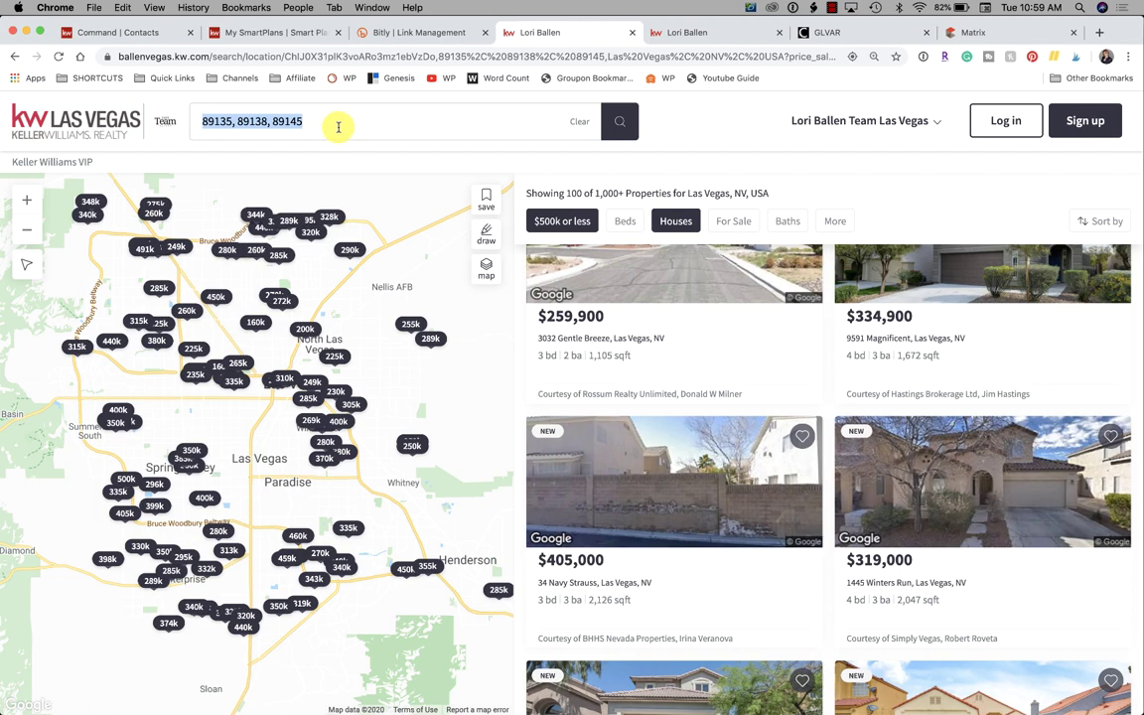
type("89145")
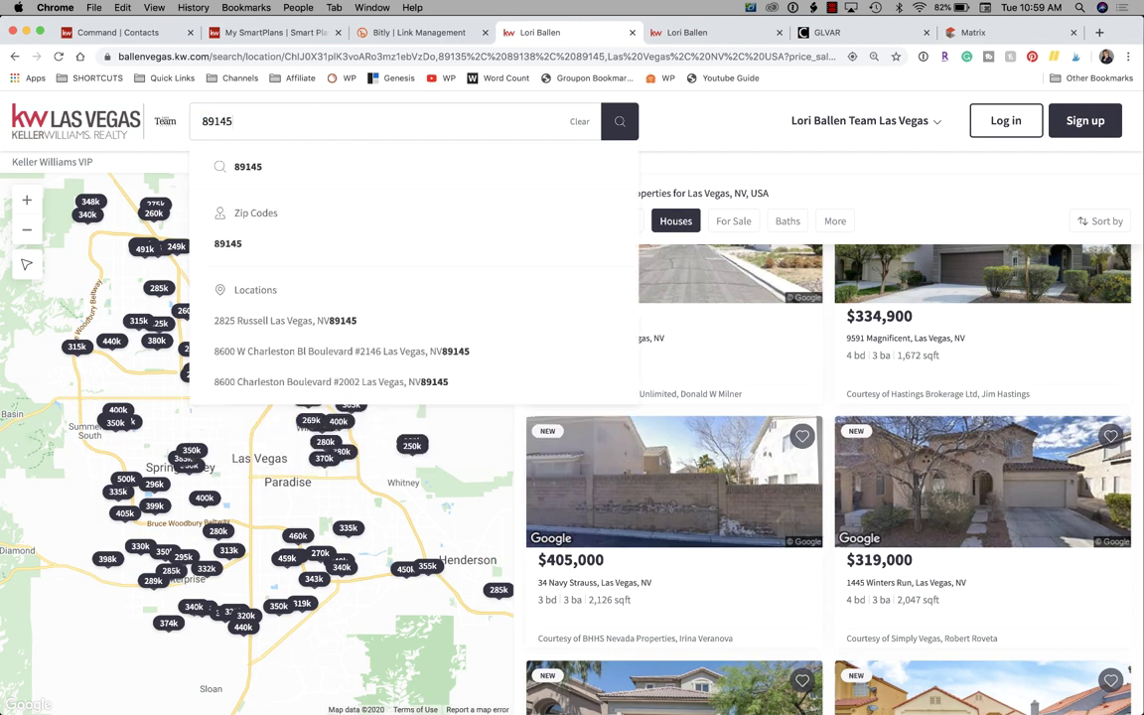
left_click(245, 240)
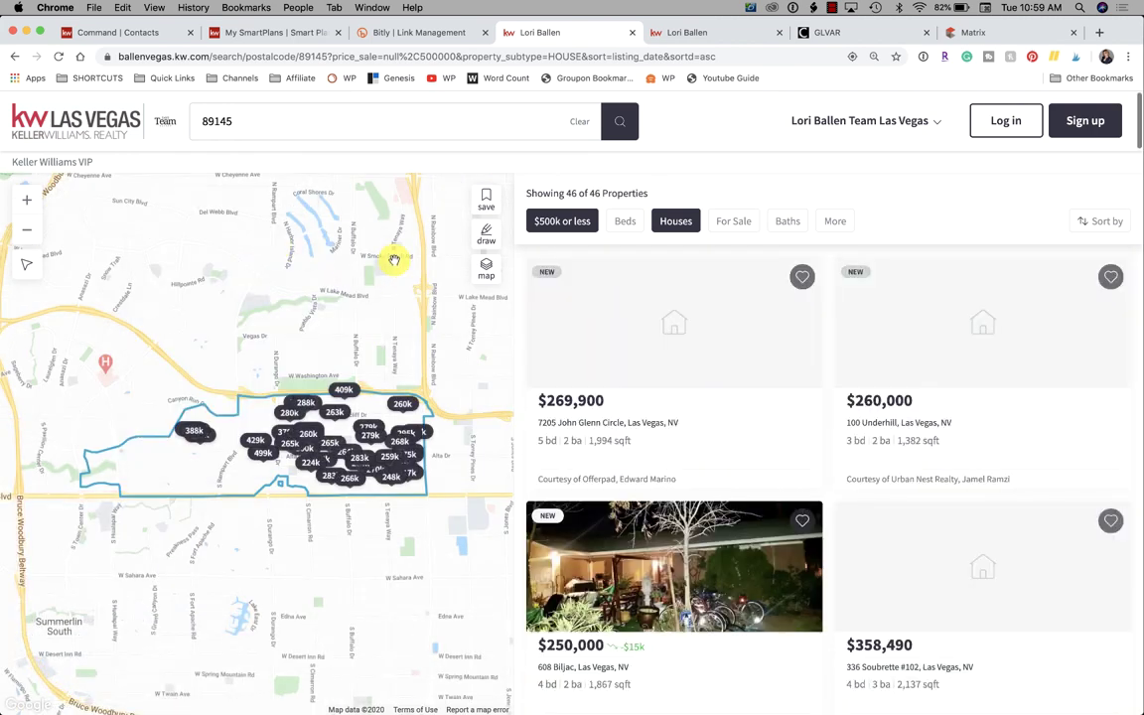
left_click(194, 430)
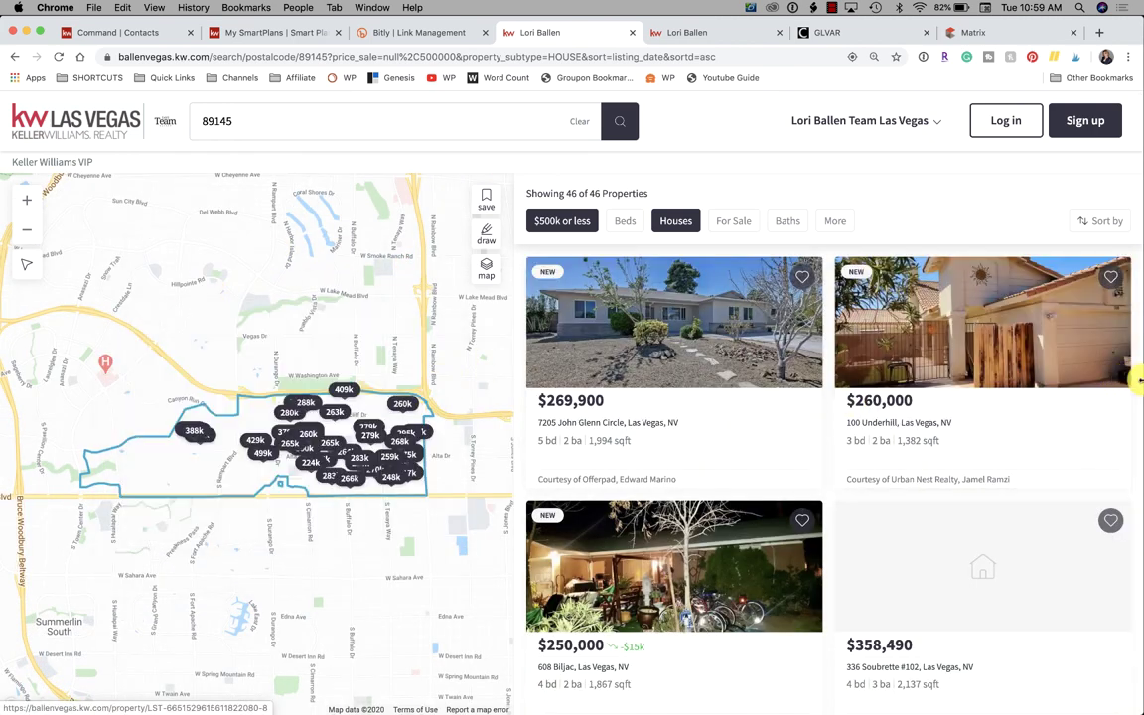
Change the search area to The Lakes, Las Vegas, NV neighborhood
double_click(227, 117)
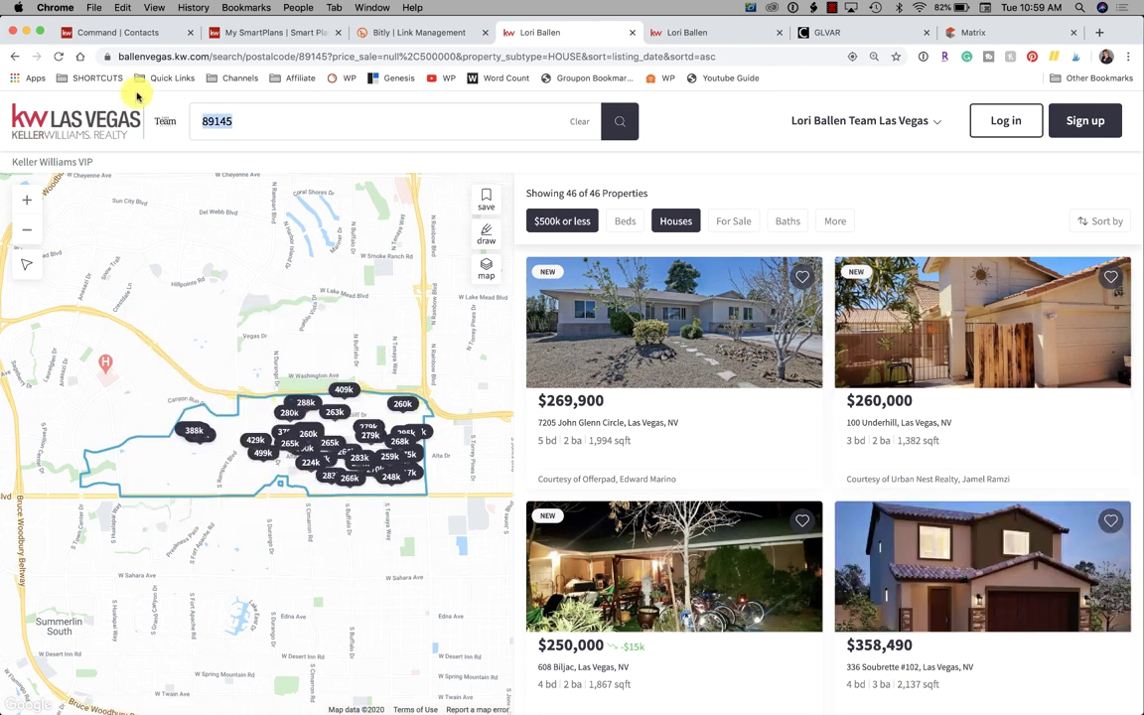
type("the lakes")
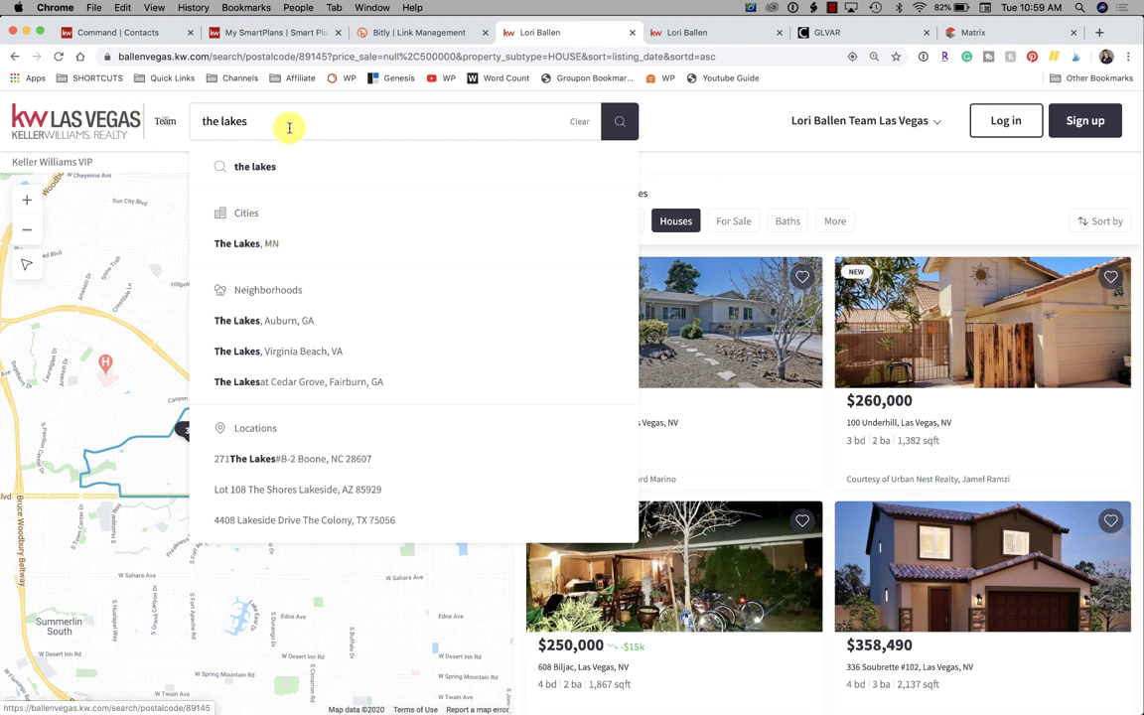
type("las v")
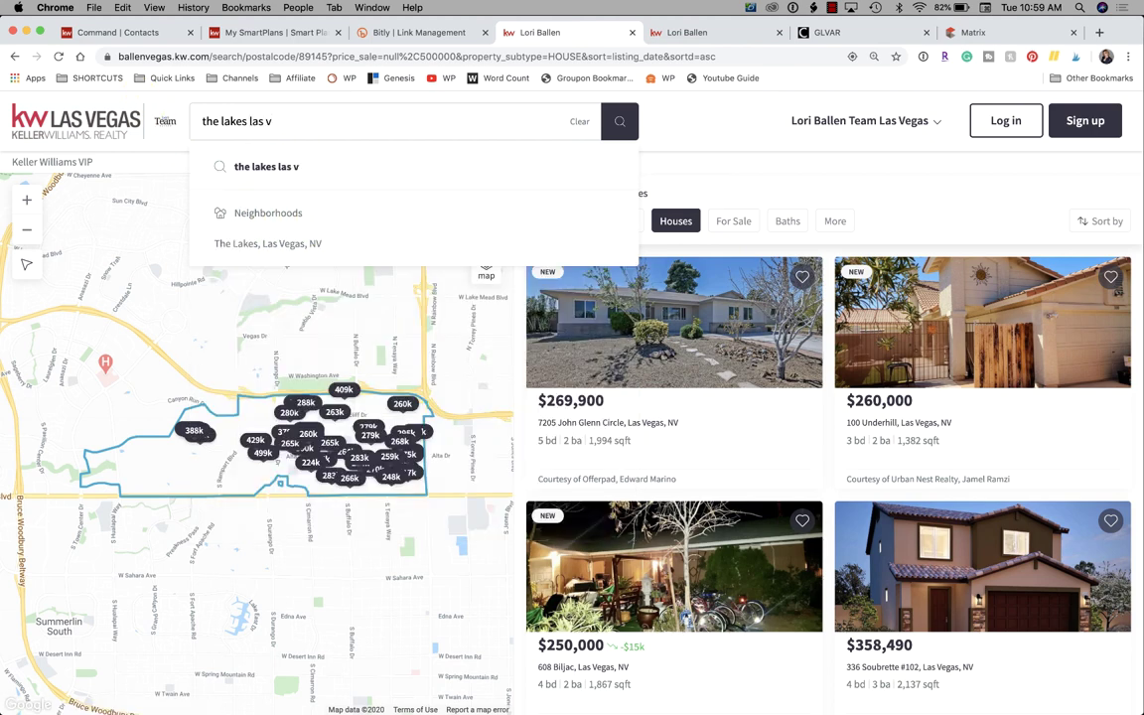
left_click(297, 244)
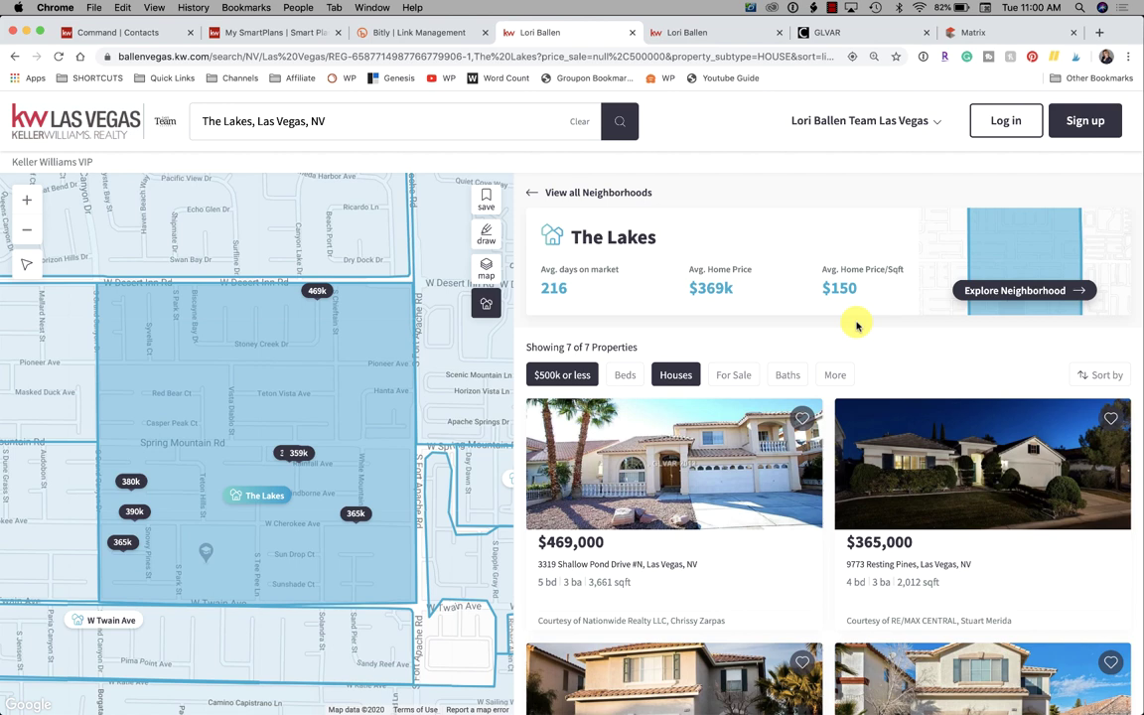
left_click(832, 13)
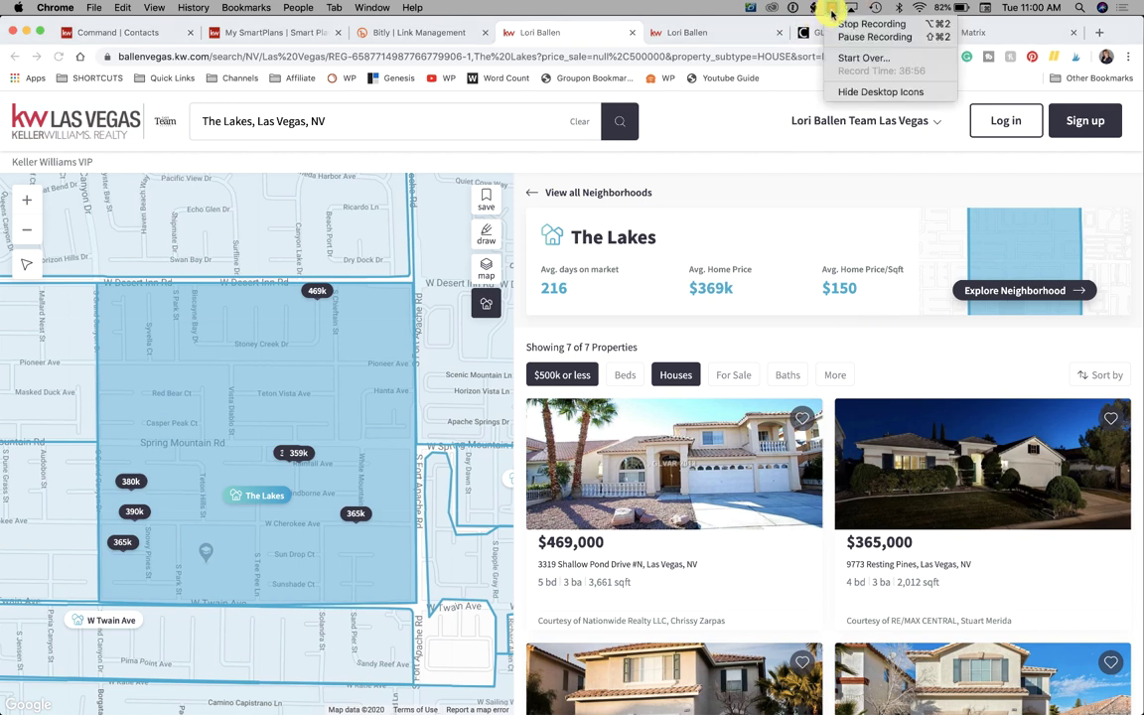